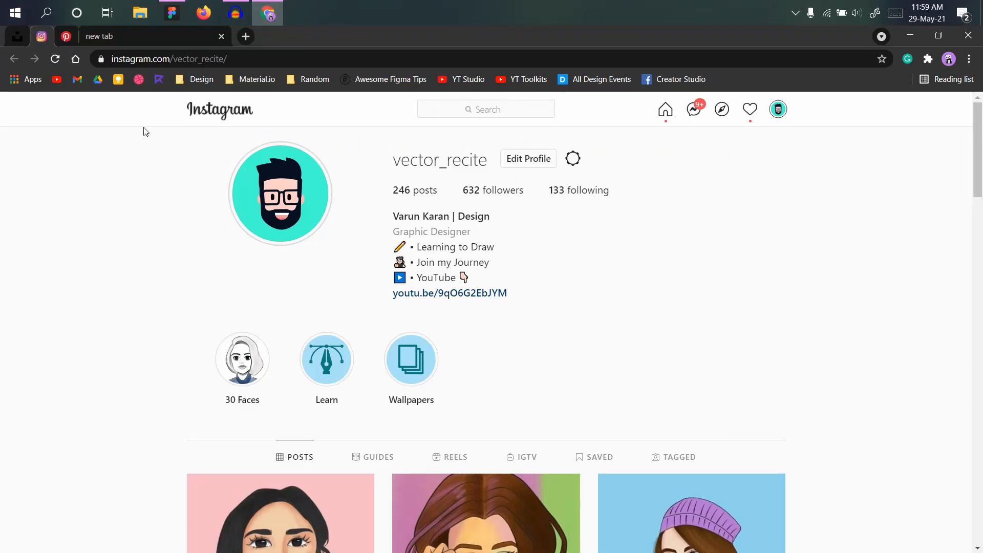
Look at the portrait photo's Unsplash page, then switch to Figma and run the Unsplash plugin.
click(26, 38)
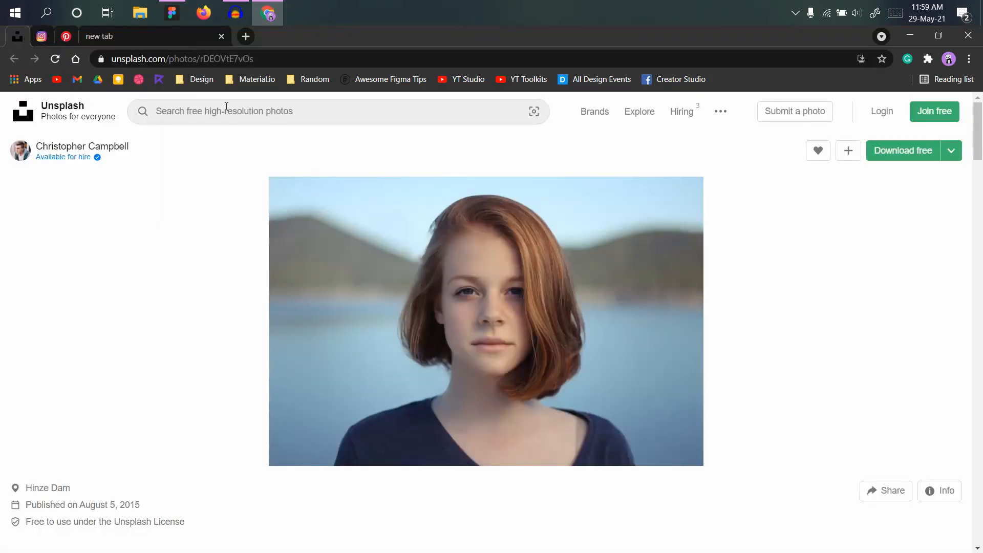
click(172, 14)
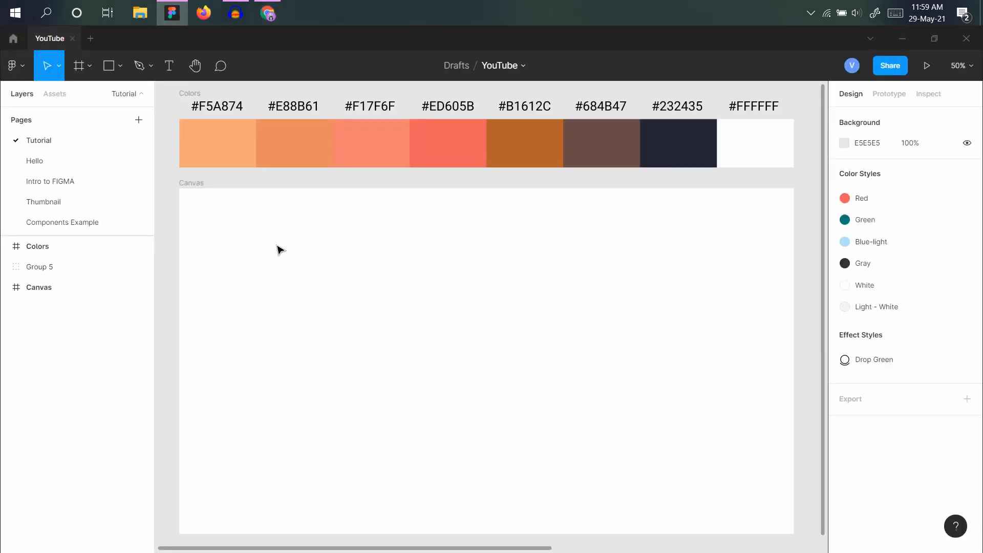
right_click(301, 177)
key(Down)
key(Right)
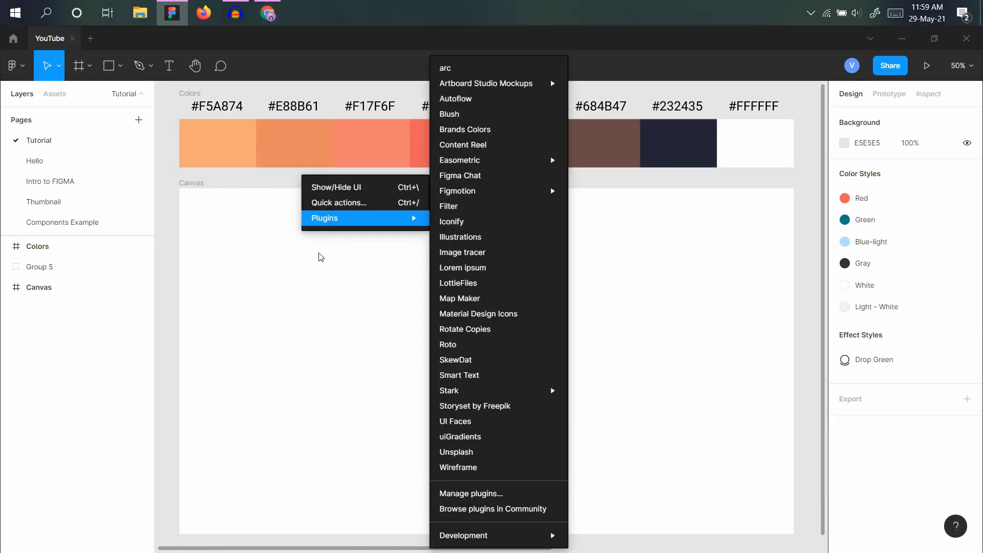
click(487, 457)
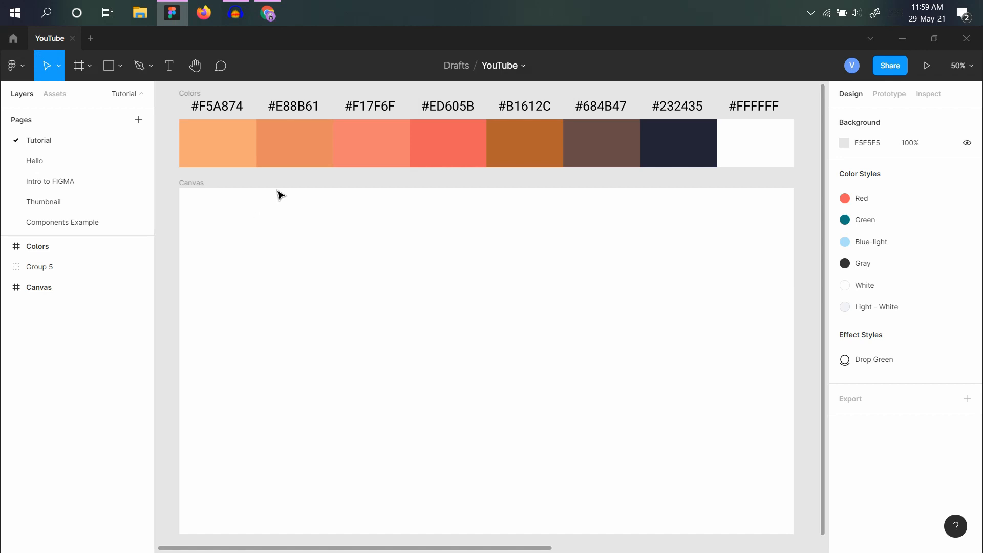
Search the Unsplash plugin's photos for "portrait".
drag(338, 173, 497, 124)
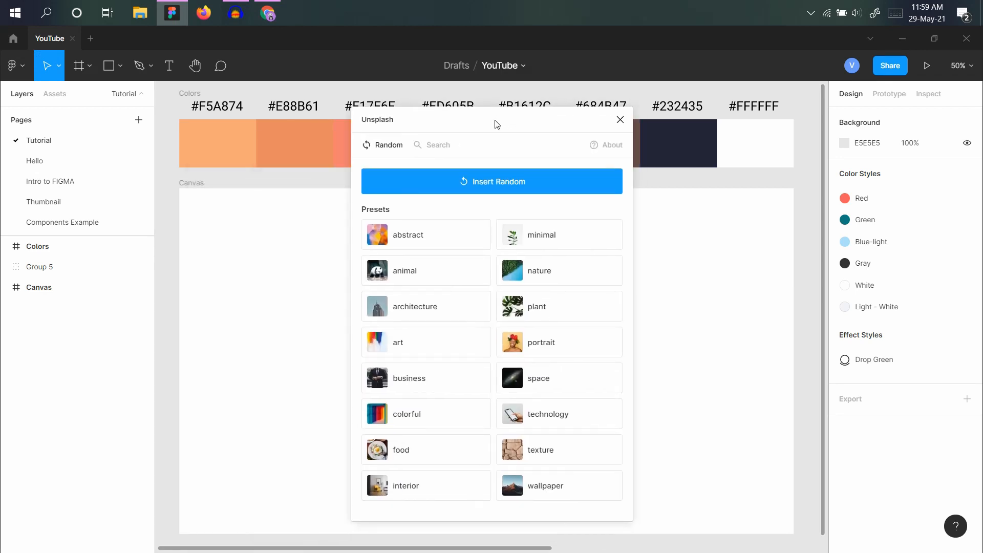
click(435, 146)
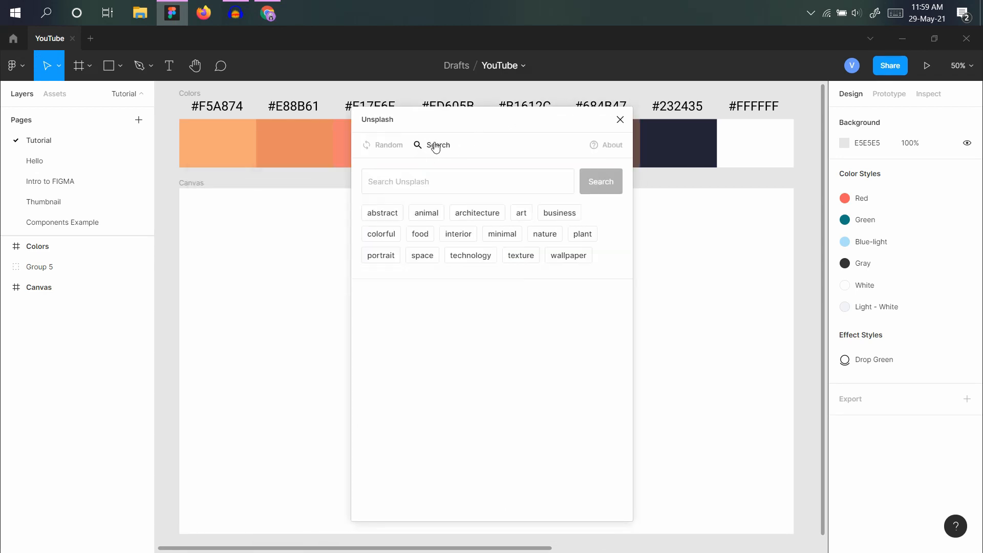
click(409, 177)
text(port)
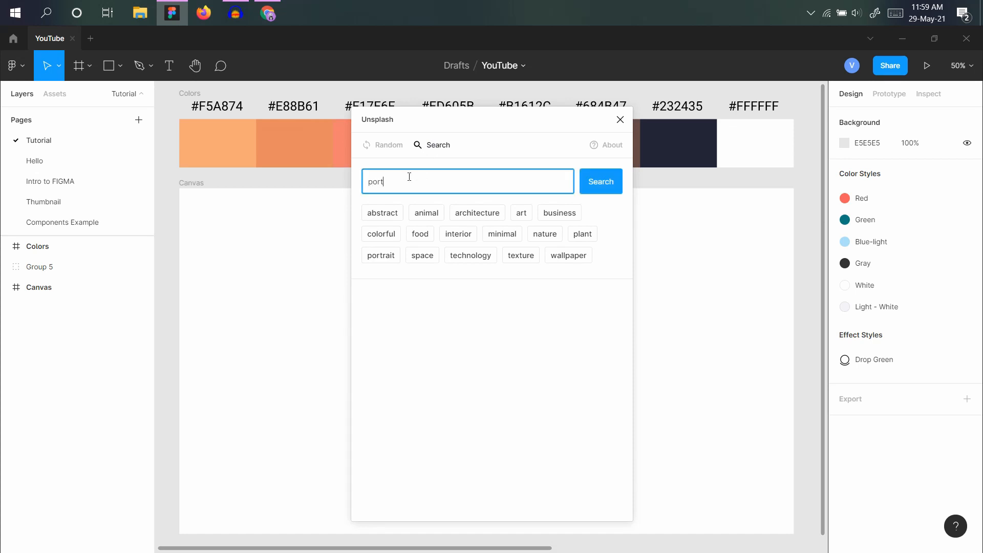
text(rait)
key(Return)
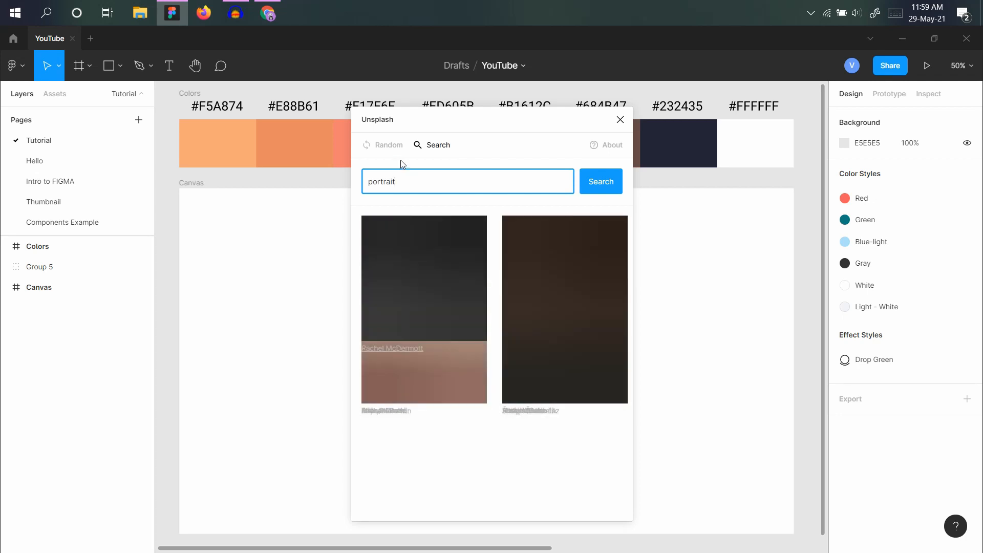
Insert the photo of the red-haired woman in front of a lake and close the plugin.
scroll(472, 346, down, 5)
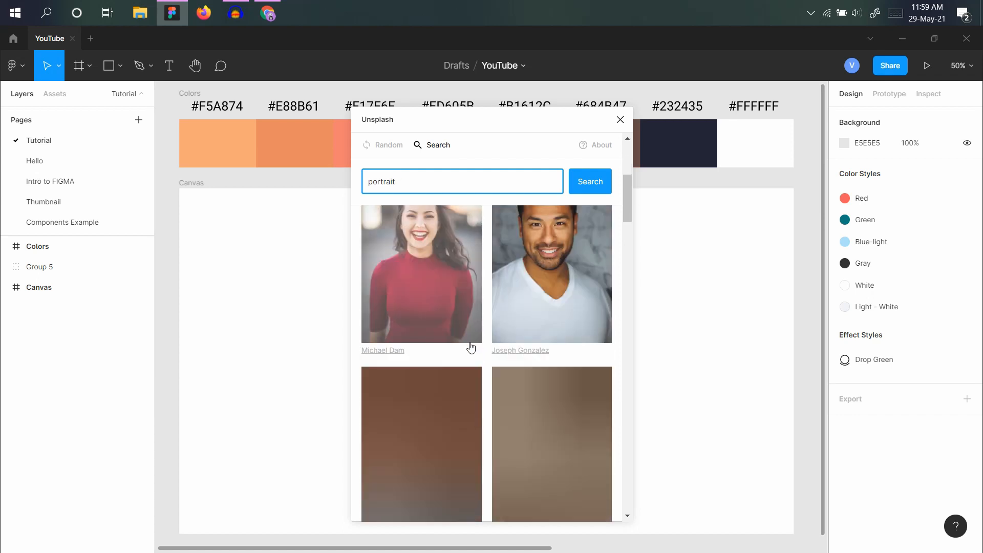
scroll(471, 347, down, 5)
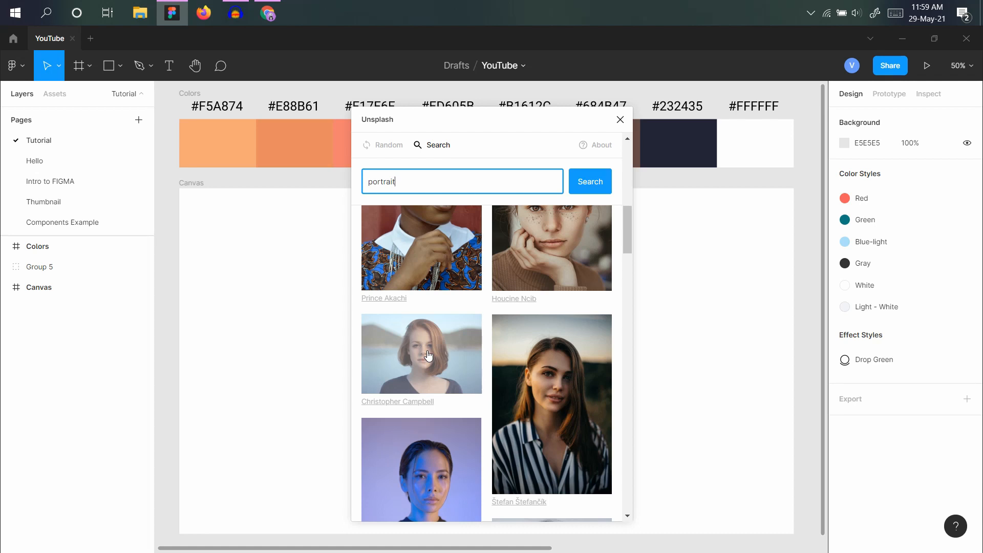
scroll(454, 359, up, 5)
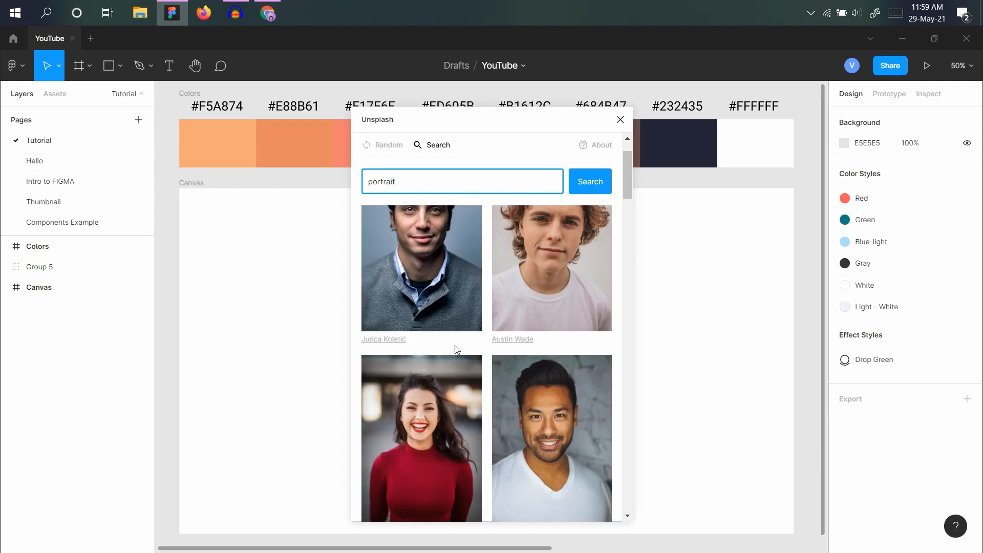
scroll(453, 357, down, 2)
scroll(453, 359, down, 5)
scroll(453, 365, up, 3)
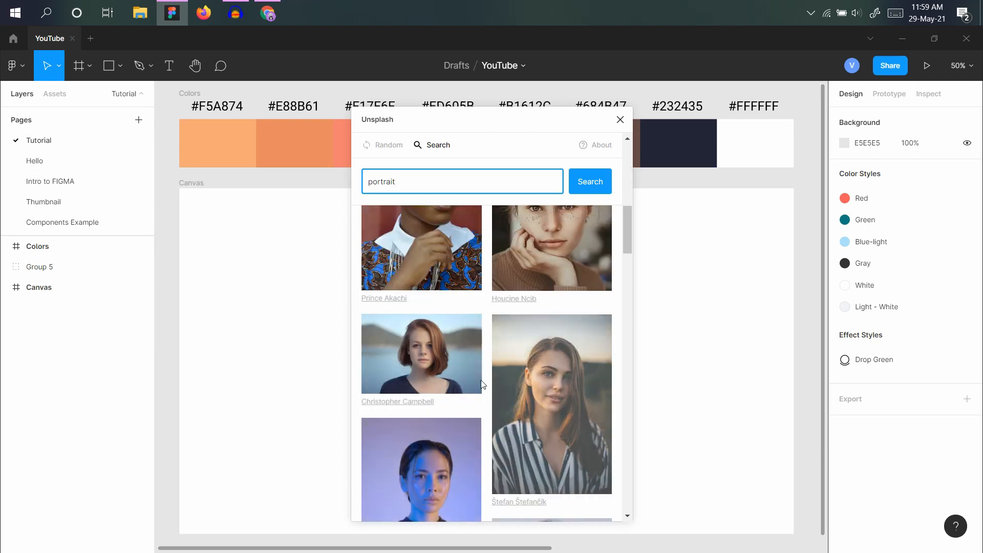
click(432, 364)
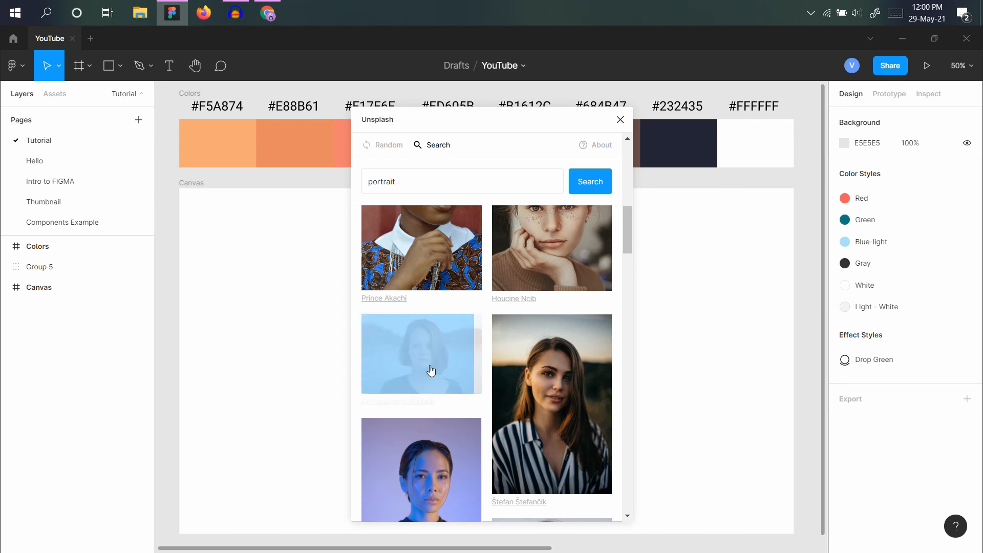
click(620, 119)
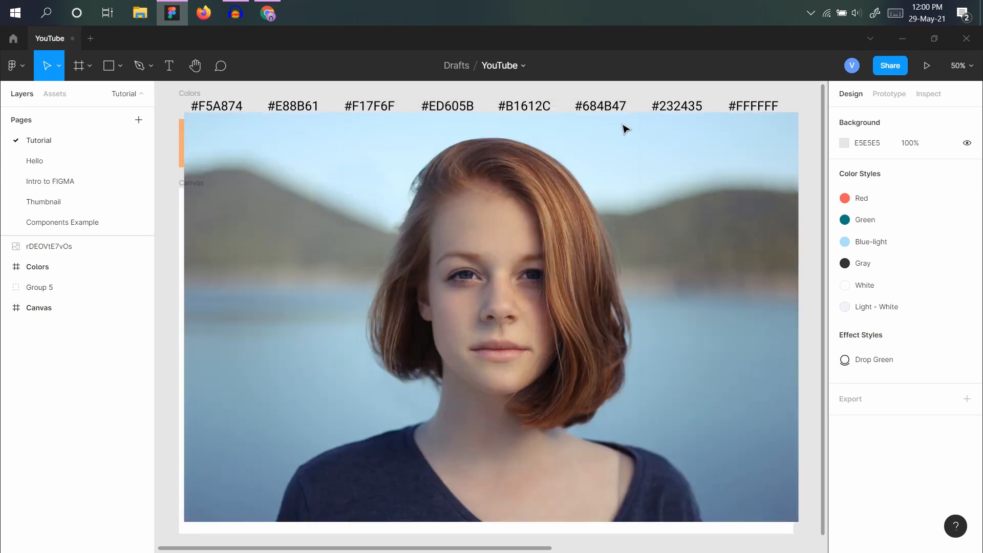
Scale the photo to fill the Canvas frame's height, centre it, and narrow it to 1160 × 1080.
click(623, 128)
key(shift+2)
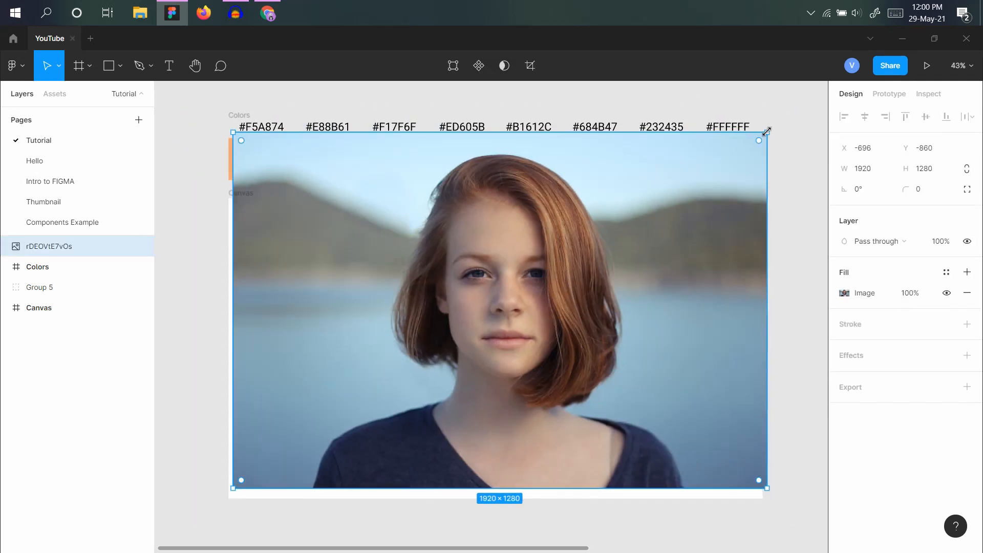
drag(767, 132, 533, 283)
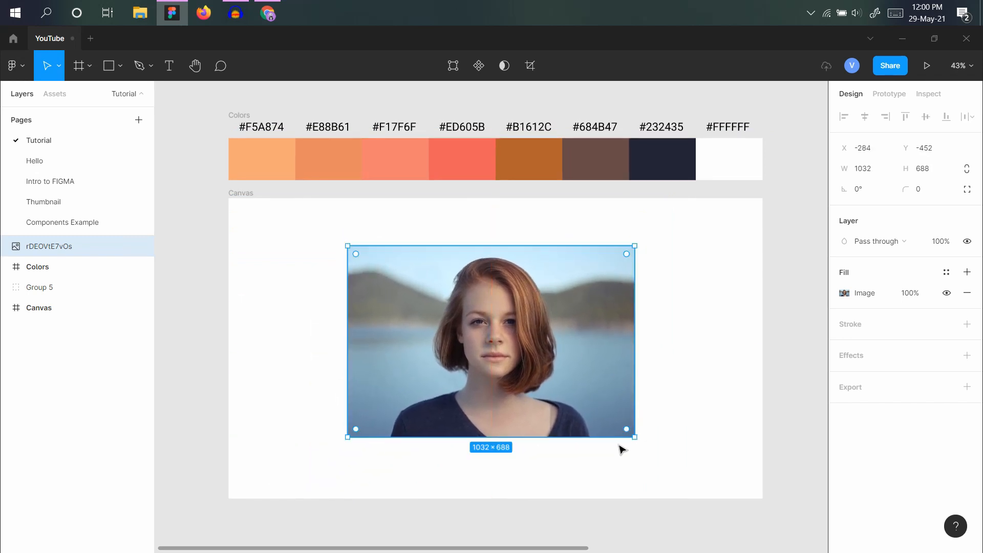
drag(633, 440, 703, 483)
mouse_move(501, 204)
mouse_down()
mouse_move(505, 220)
mouse_move(502, 199)
mouse_up()
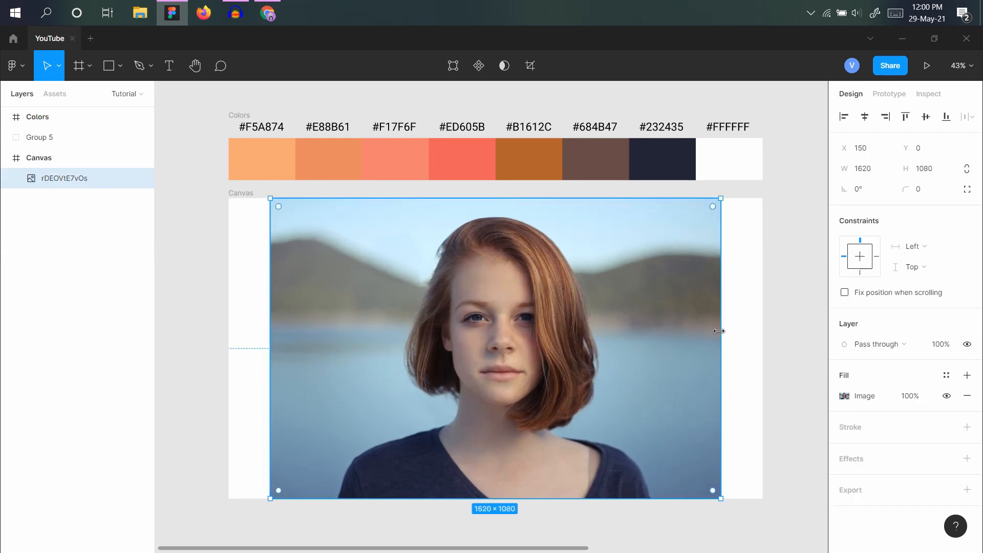
drag(721, 330, 658, 337)
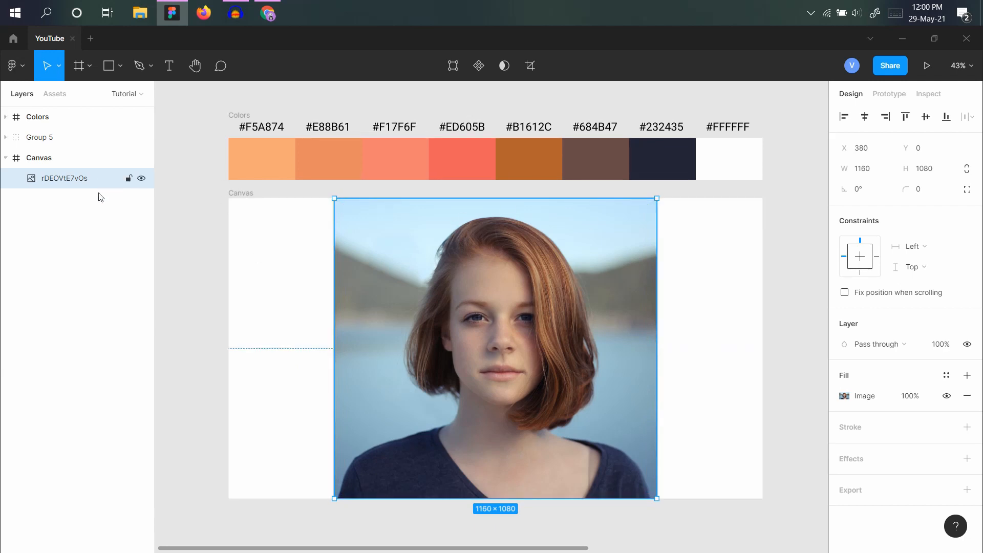
Rename the photo's layer to Reference and lock it in place.
double_click(60, 180)
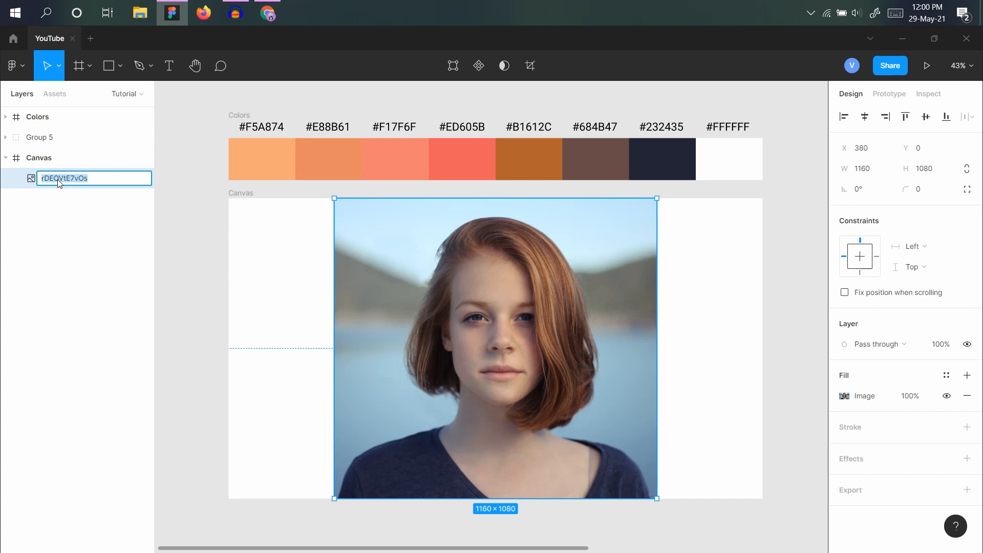
text(Reference)
key(Return)
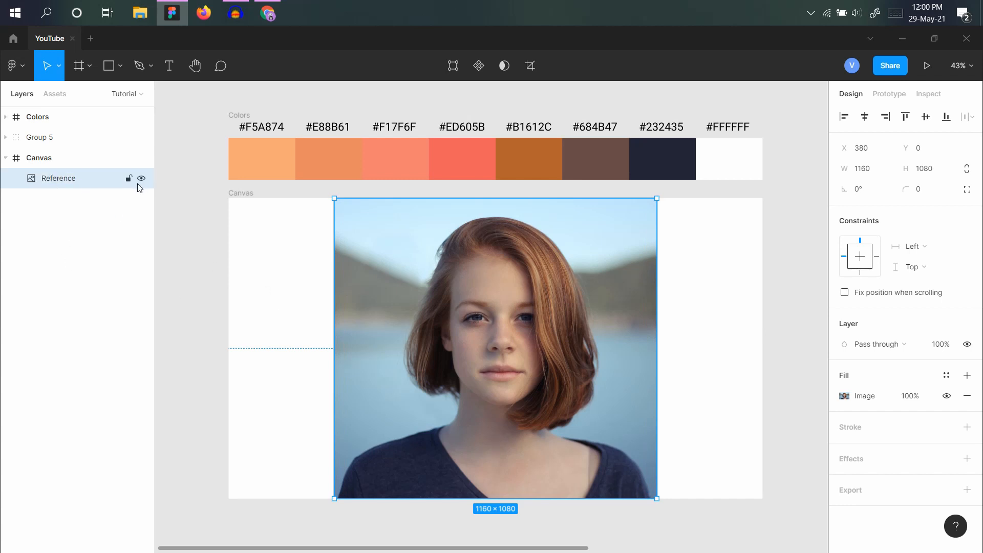
mouse_move(514, 309)
mouse_down()
mouse_move(488, 310)
mouse_move(499, 312)
mouse_up()
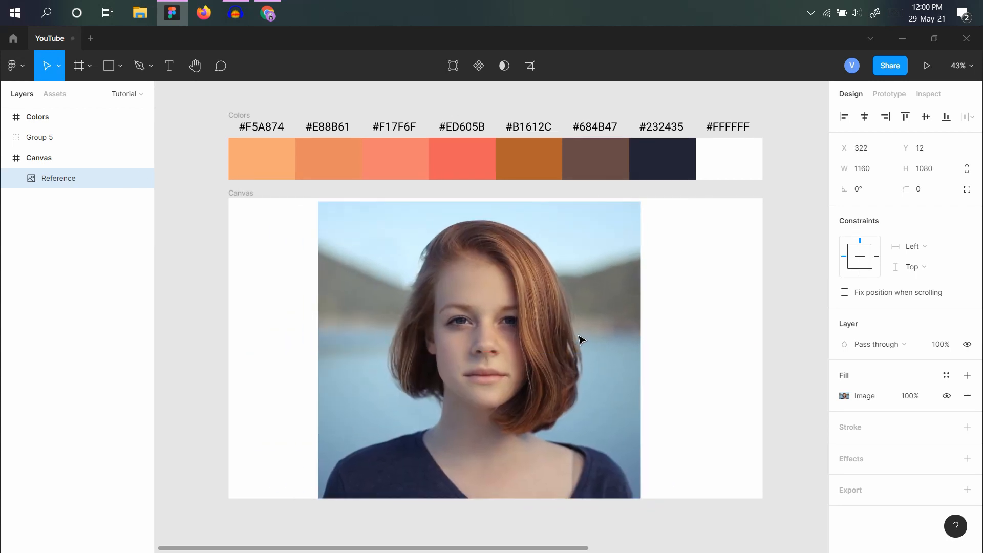
drag(580, 340, 583, 334)
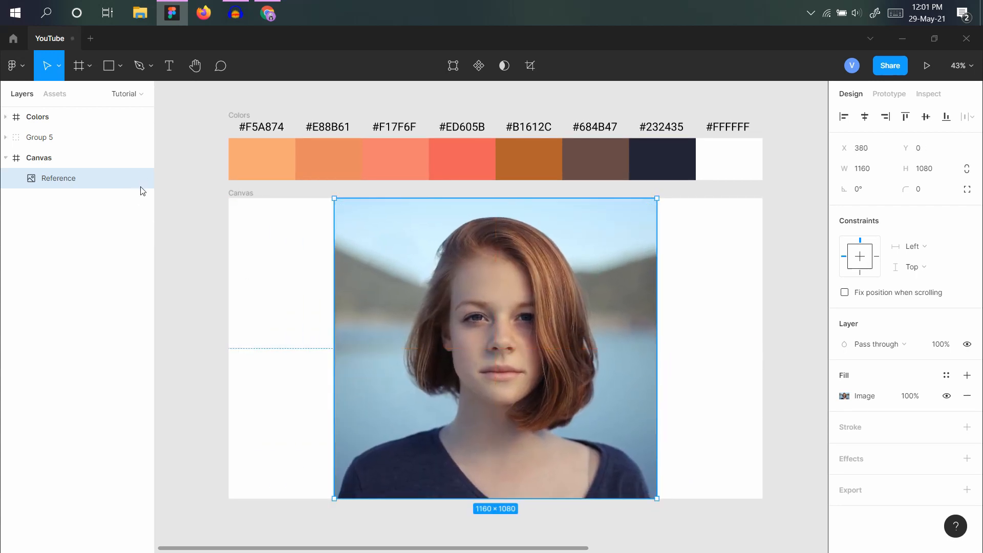
click(128, 178)
click(300, 306)
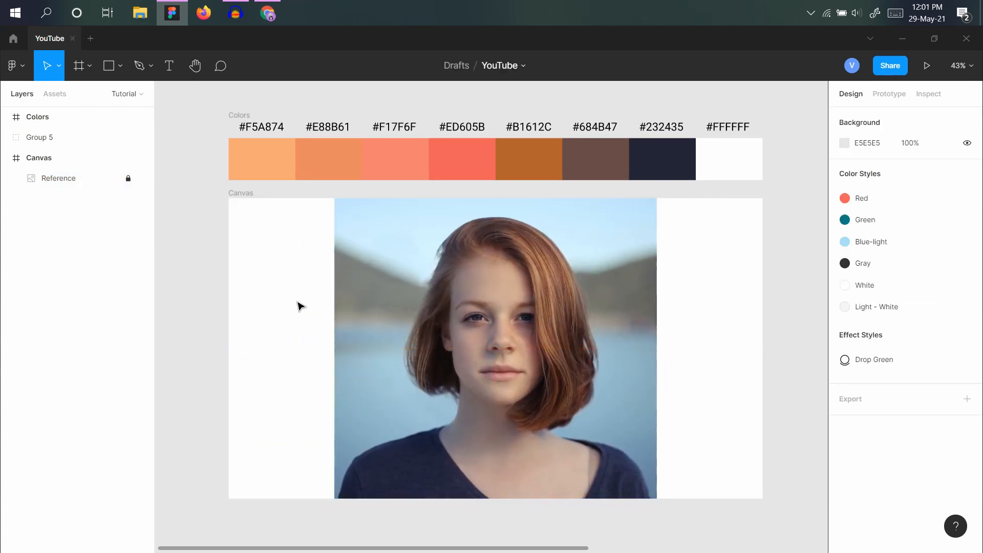
scroll(529, 355, up, 3)
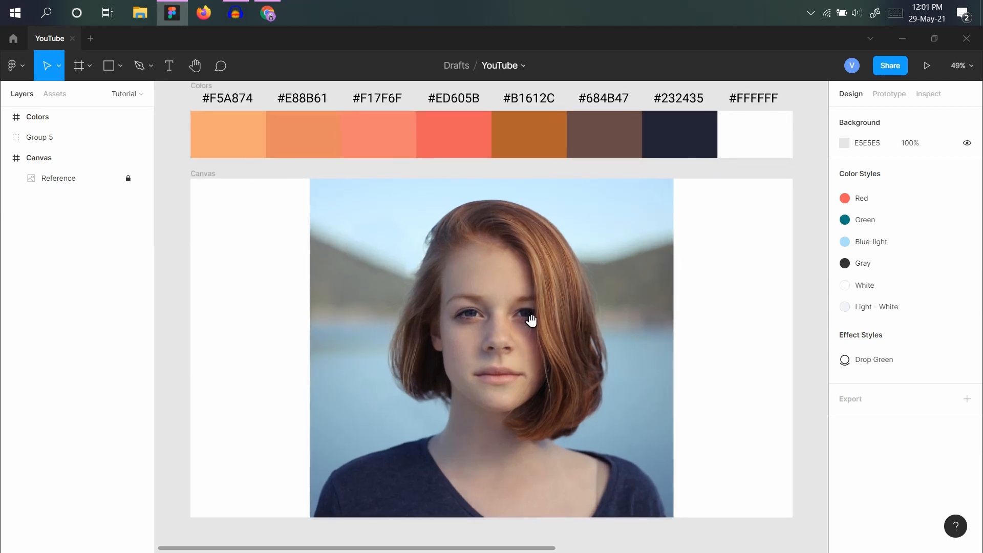
drag(532, 320, 533, 332)
scroll(536, 336, up, 1)
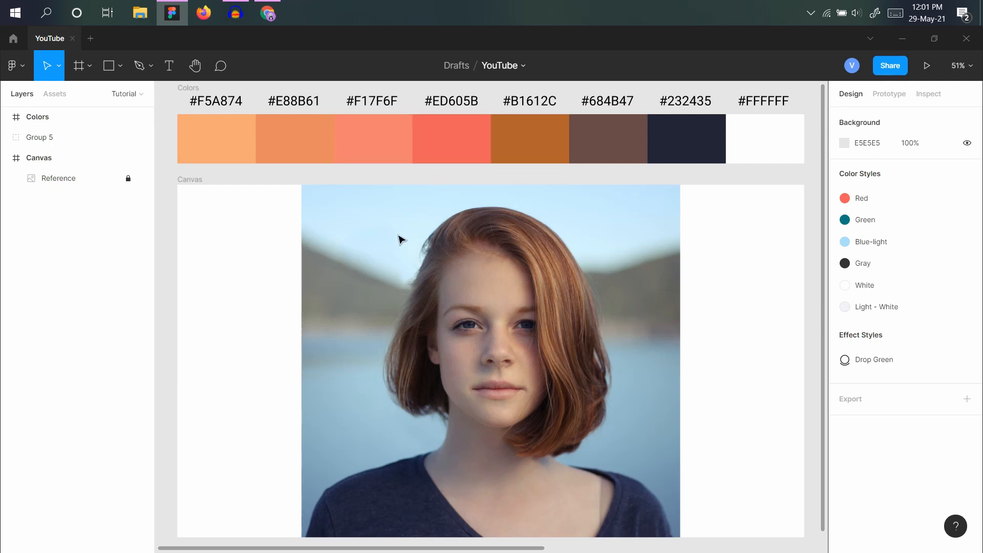
click(265, 21)
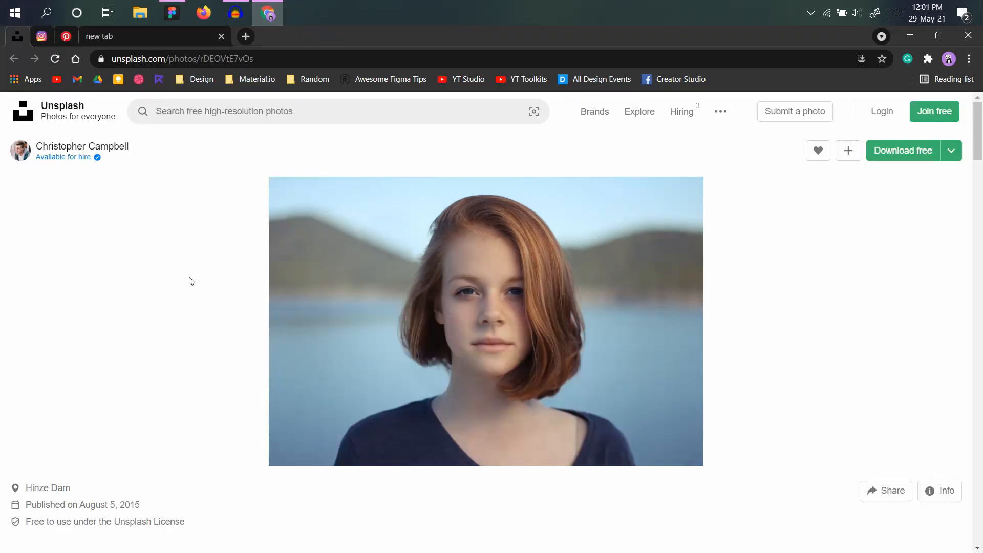
click(184, 13)
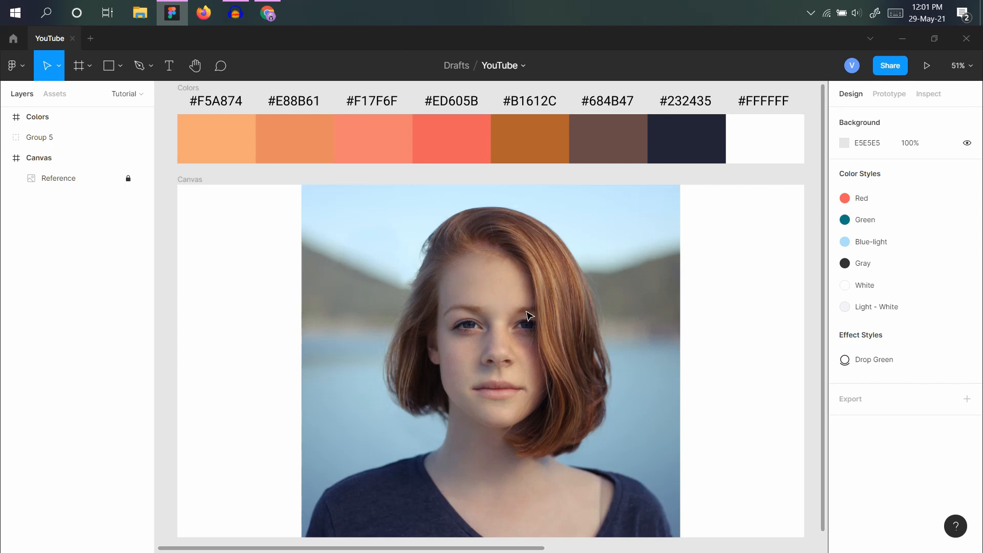
Draw a rectangle about 341 × 441 over the woman's face, from the hairline to the mouth.
scroll(543, 379, up, 2)
scroll(546, 380, left, 1)
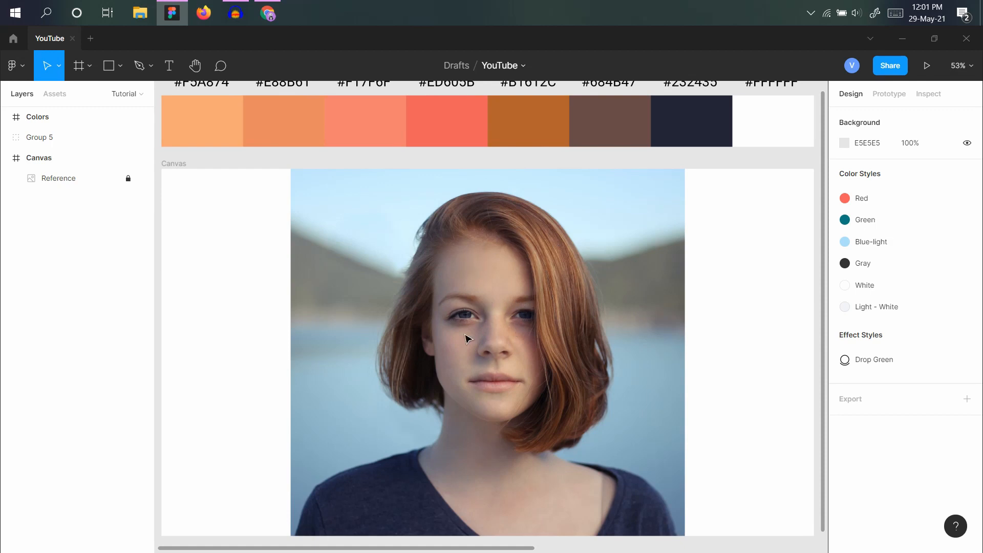
key(r)
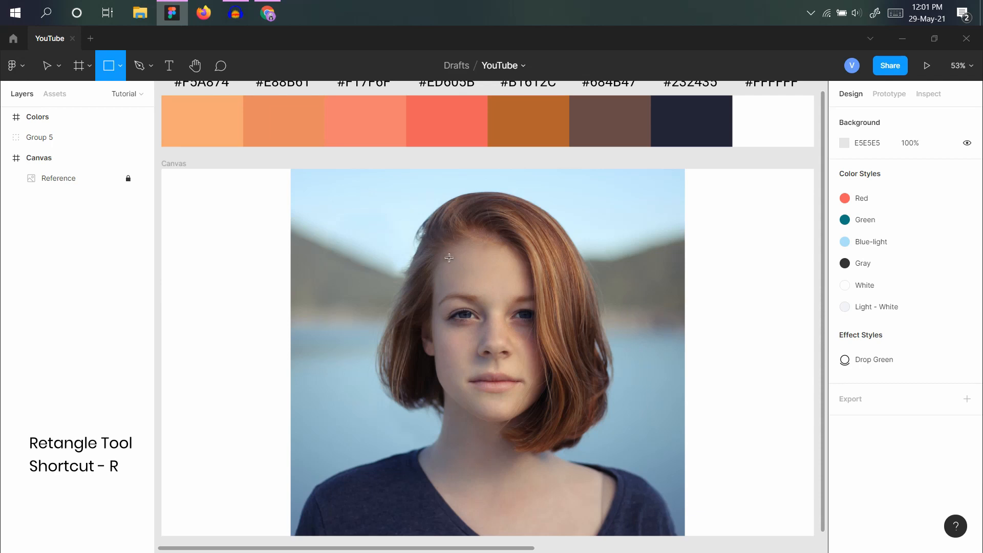
drag(437, 237, 553, 387)
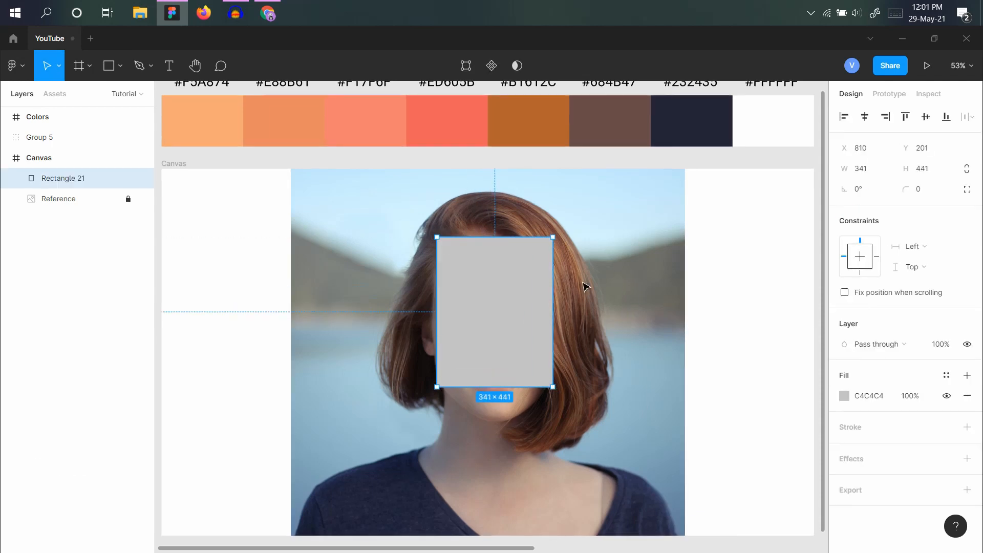
Add a midpoint on the rectangle's lower and upper edges, pulling one down to the chin and the other up to the hairline.
double_click(498, 336)
click(496, 388)
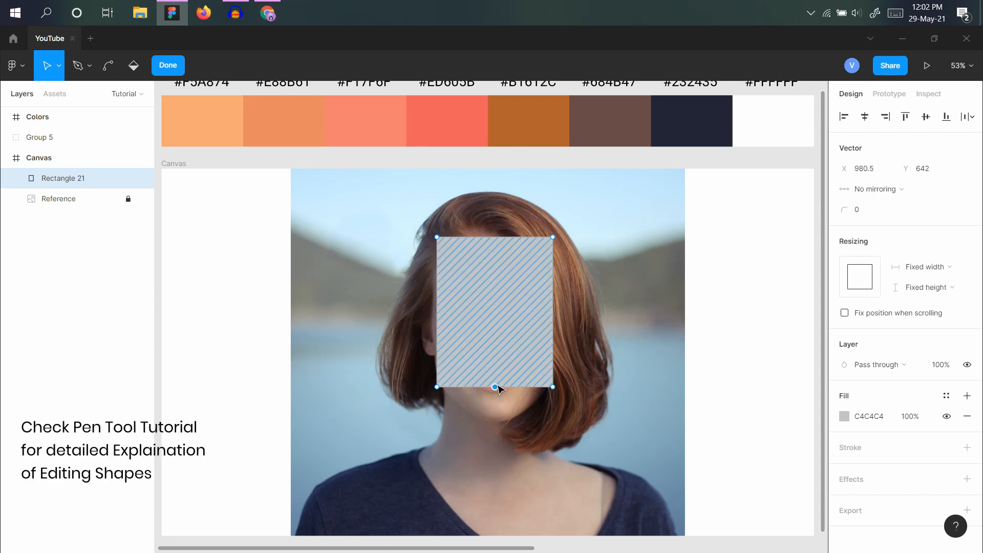
drag(499, 387, 501, 430)
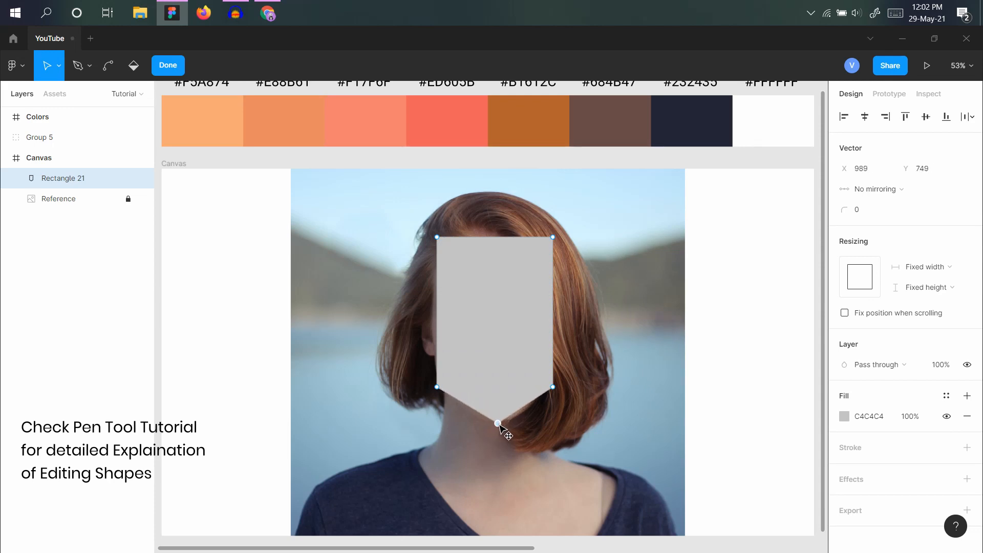
click(495, 238)
drag(495, 237, 494, 231)
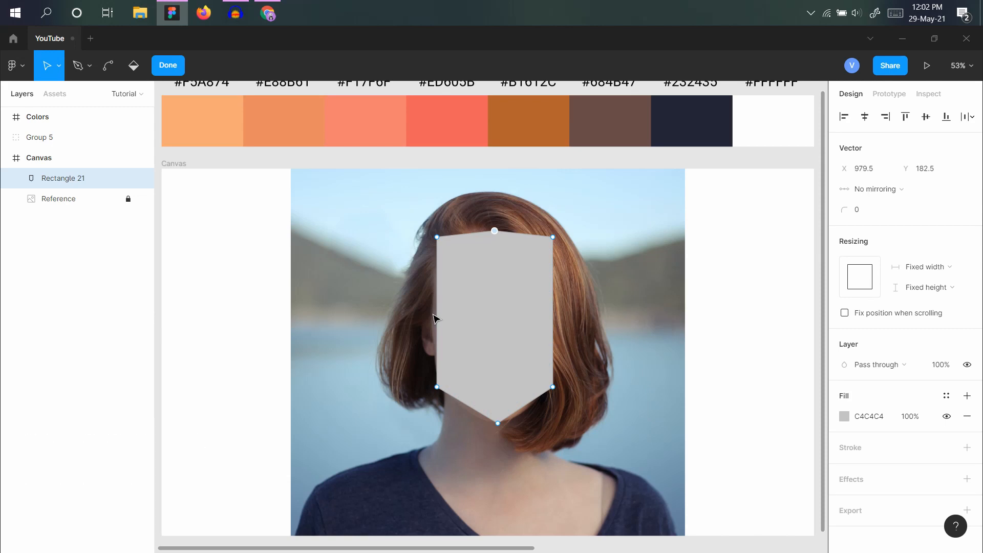
Add a midpoint on each side edge of the face shape and pull the left one outward to about X 791, Y 433.
click(437, 313)
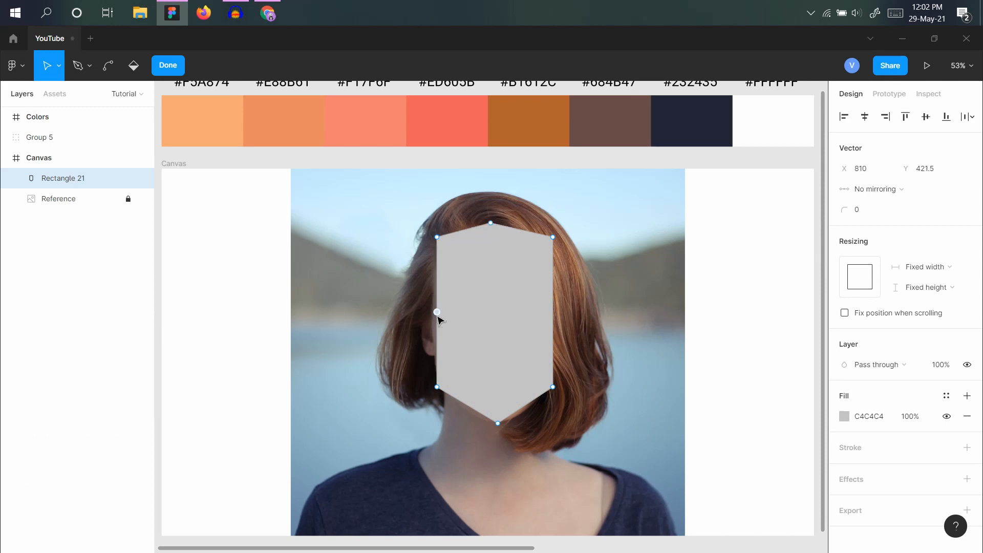
click(554, 312)
drag(438, 313, 430, 321)
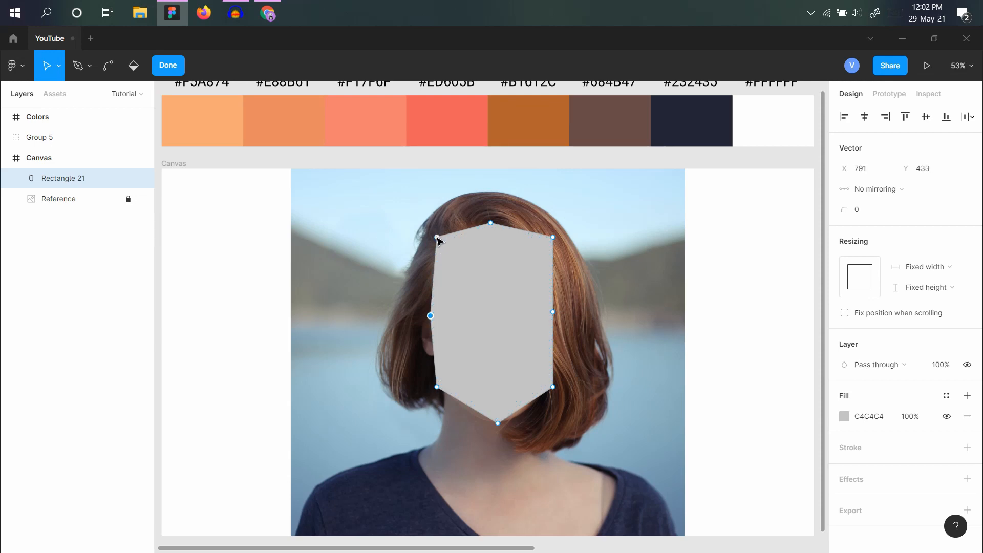
Adjust the face shape's two upper corners, setting the left one to about X 810, Y 208.5, and swap the shape's fill for a stroke.
mouse_move(437, 237)
mouse_down()
mouse_move(431, 250)
mouse_move(439, 246)
mouse_up()
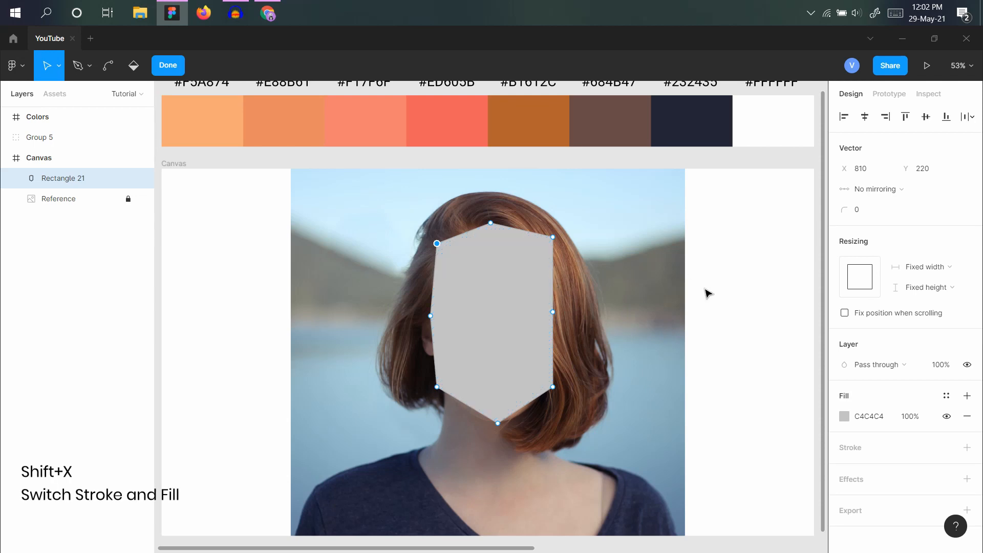
key(shift+x)
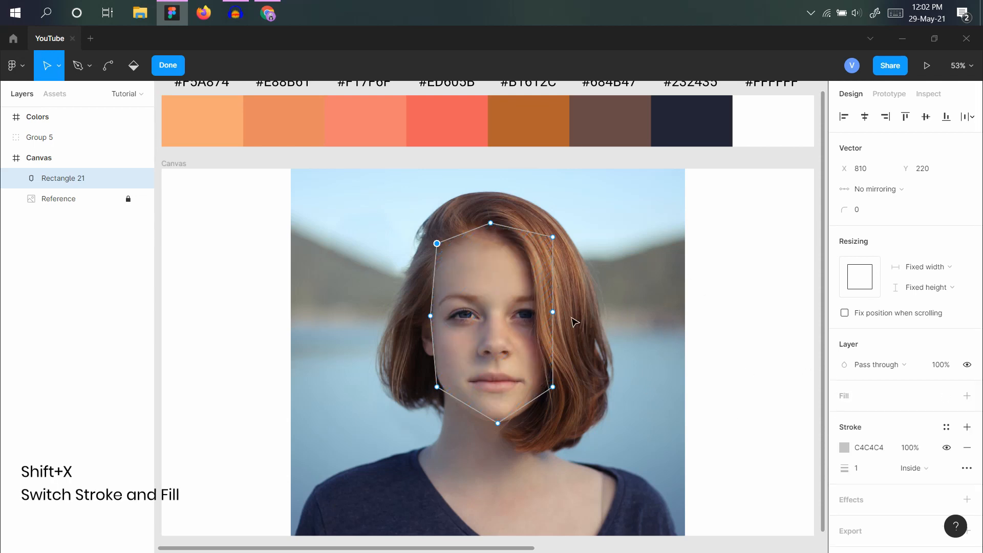
key(shift+x)
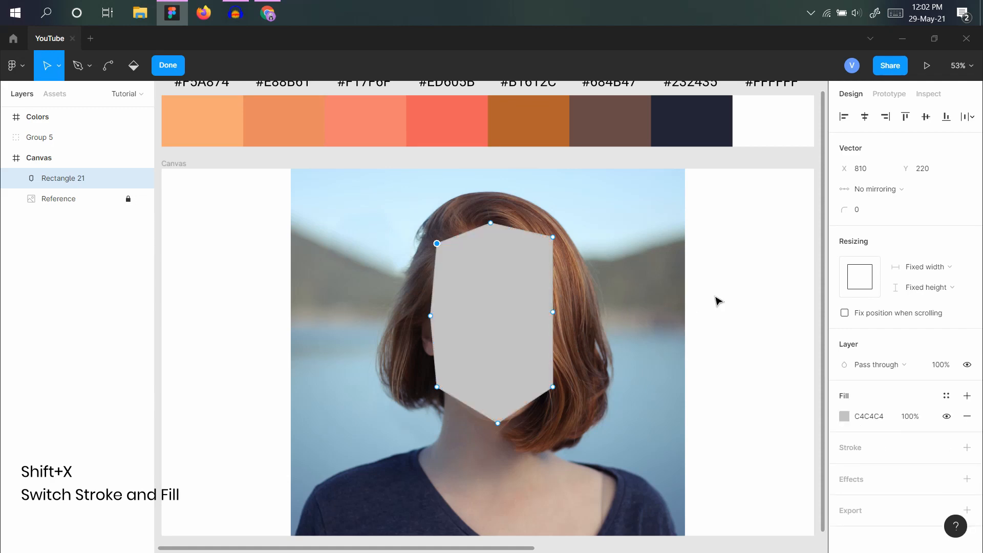
key(shift+x)
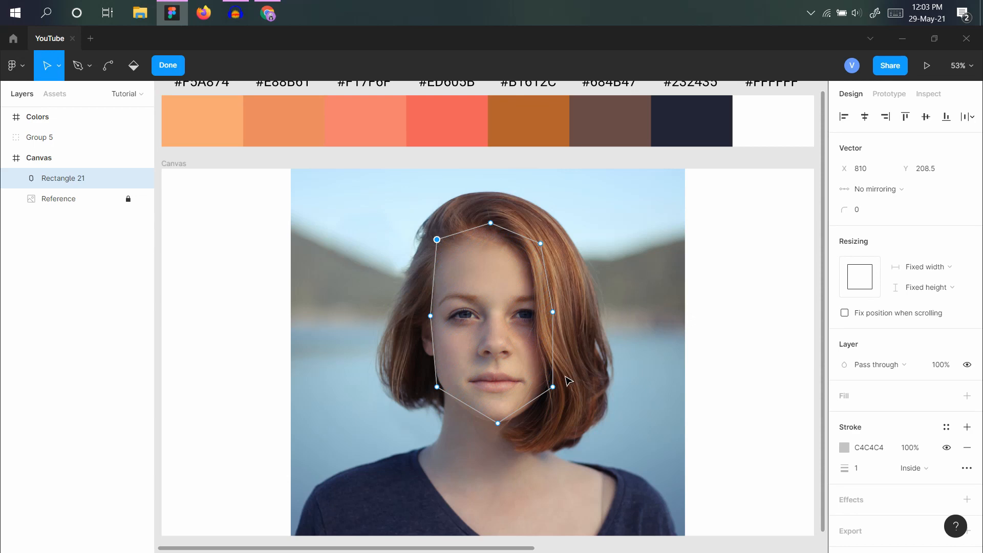
Convert the face outline's chin point to a smooth curve with mirrored-angle handles to round the chin.
click(437, 388)
click(552, 387)
key(ctrl)
key(ctrl)
click(498, 424)
drag(498, 423, 524, 423)
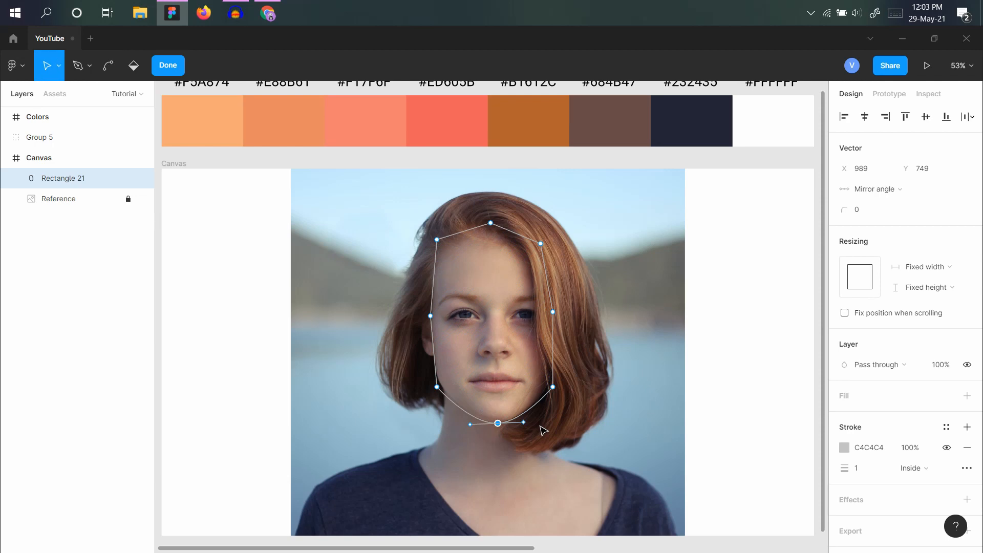
click(60, 66)
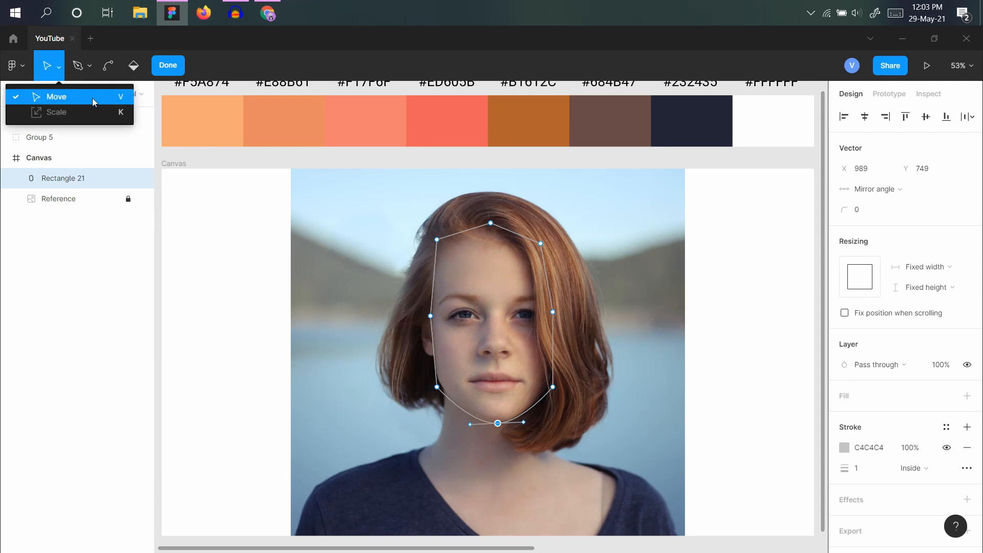
click(75, 100)
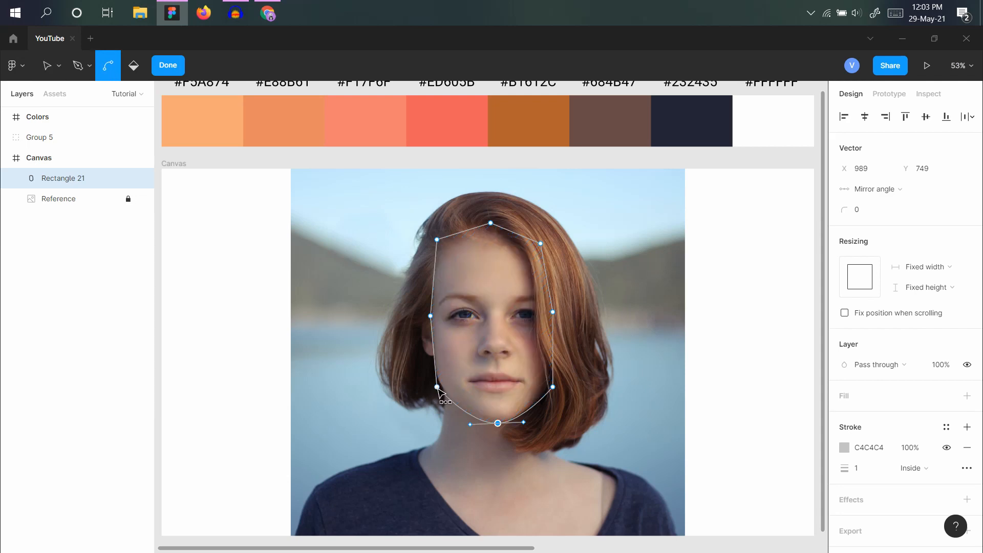
click(109, 69)
click(48, 65)
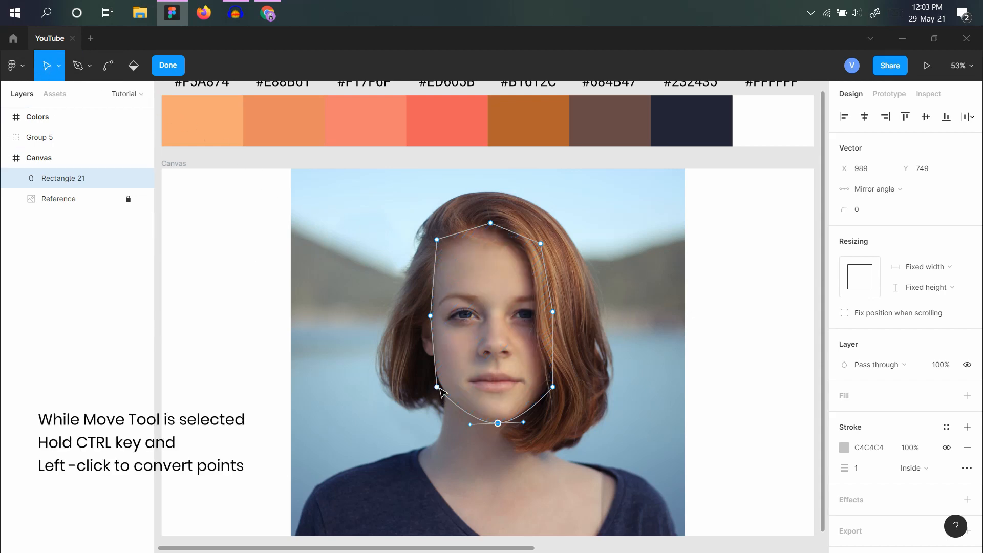
key(ctrl)
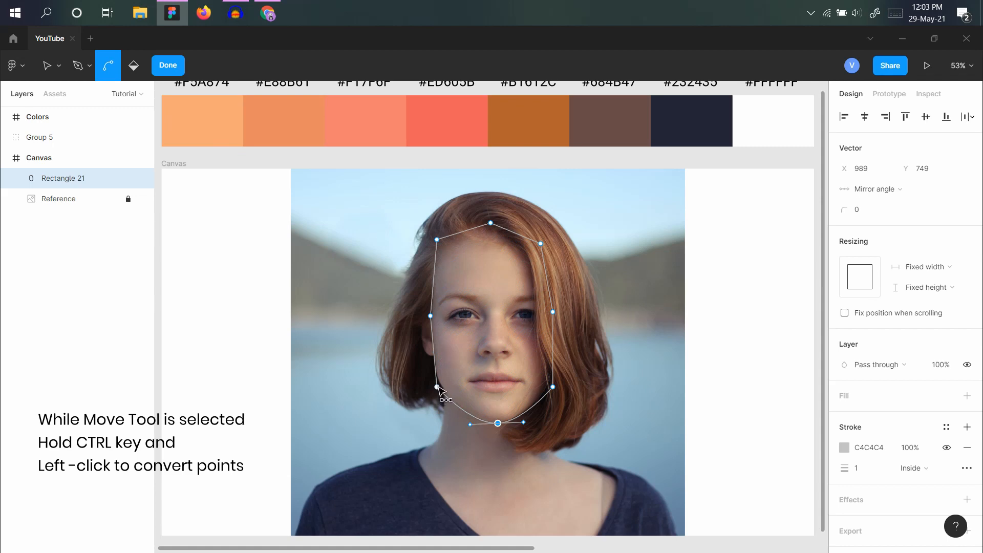
ctrl+click(437, 387)
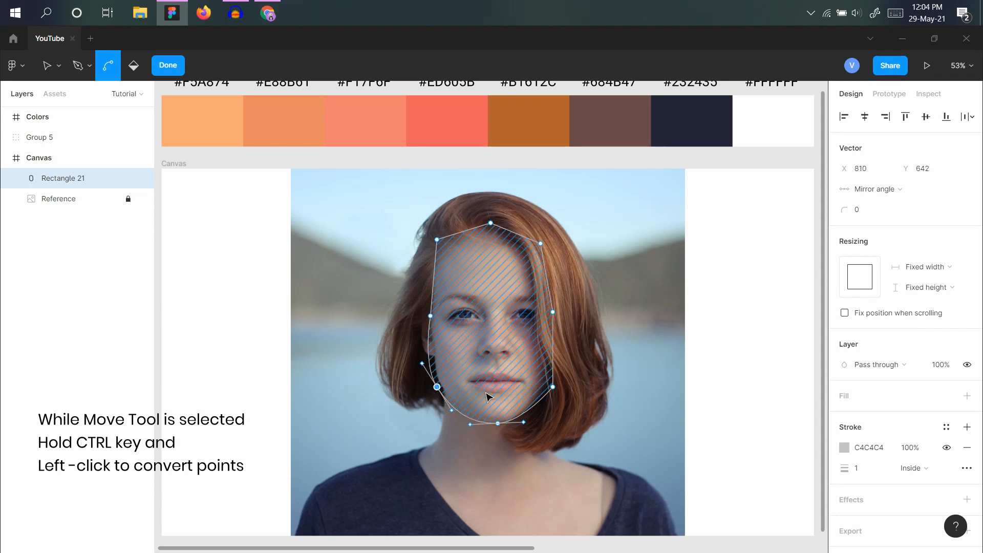
key(ctrl)
ctrl+click(437, 387)
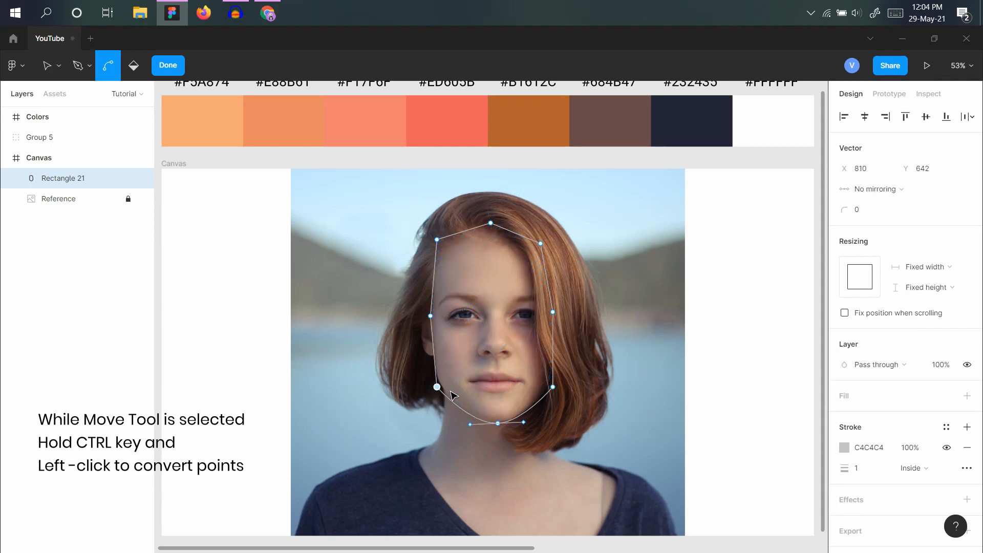
click(445, 391)
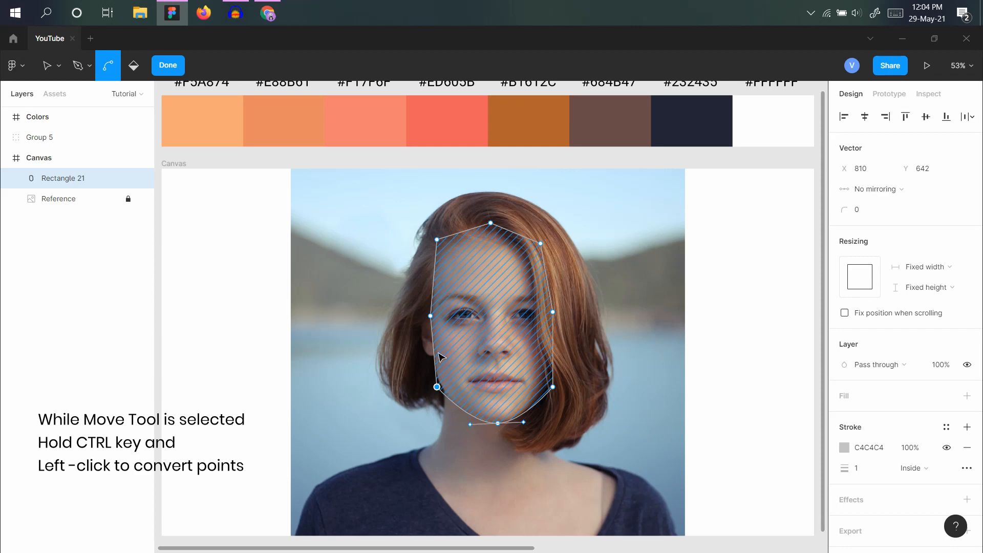
Convert the face outline's left jaw point to a smooth curve and move it up to about X 810, Y 627.
ctrl+click(437, 387)
drag(438, 390, 450, 412)
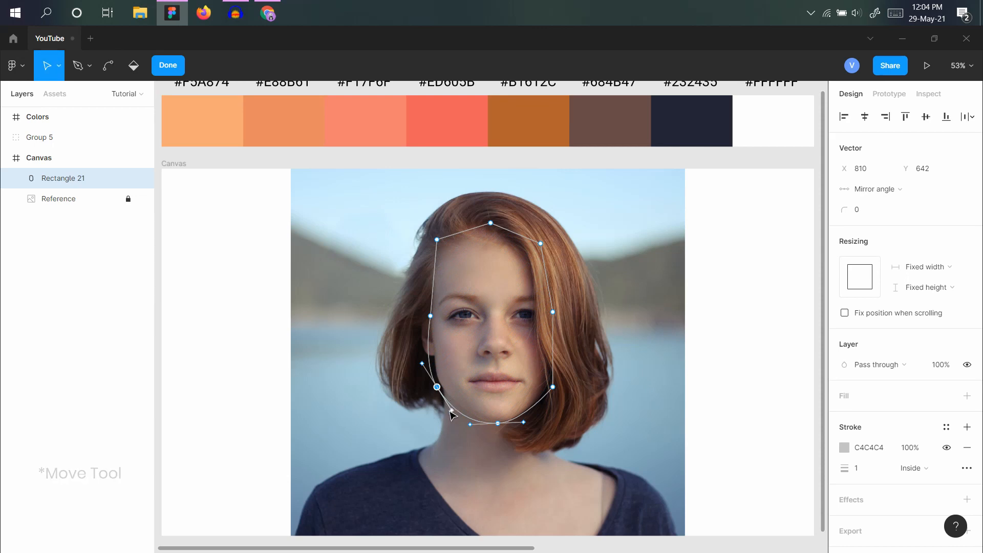
ctrl+click(452, 411)
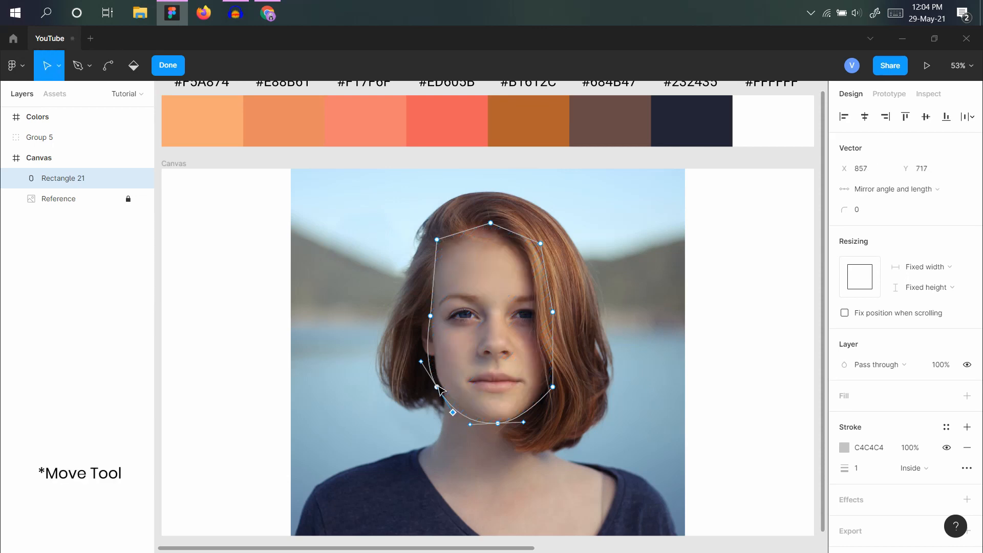
mouse_move(438, 388)
mouse_down()
mouse_move(450, 406)
mouse_move(441, 382)
mouse_up()
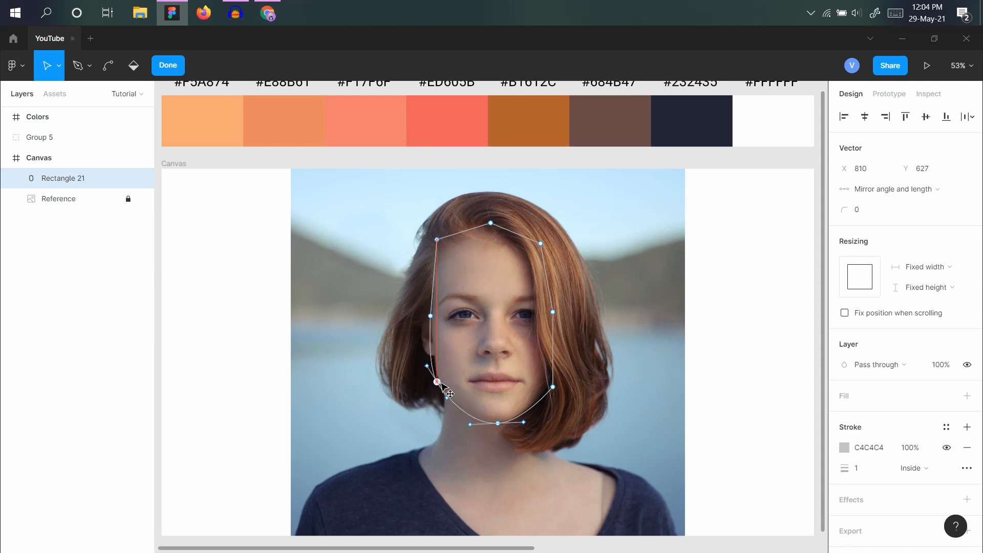
Move the left temple point to about X 798, Y 421.5 and adjust the left jaw point and its individual handles to follow the jawline.
scroll(429, 357, up, 5)
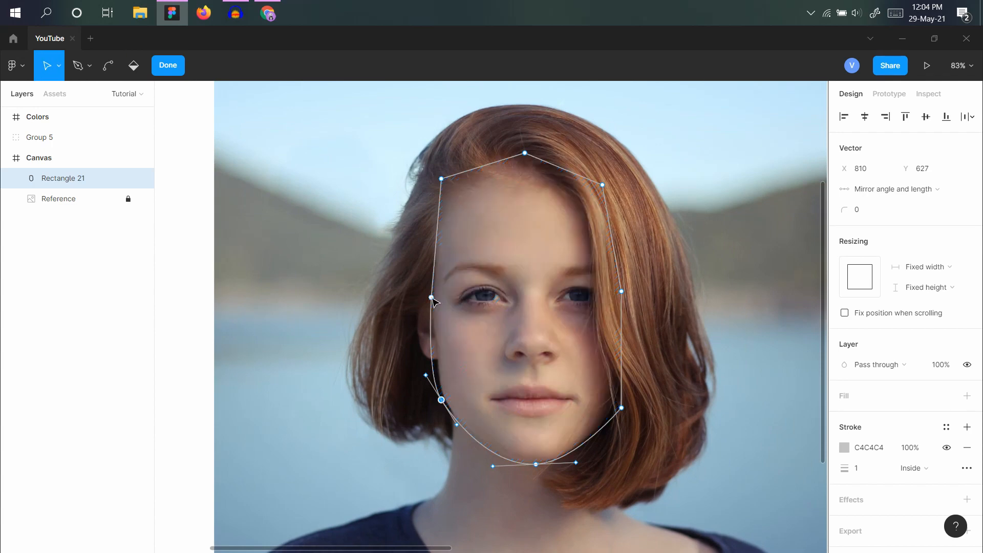
click(435, 291)
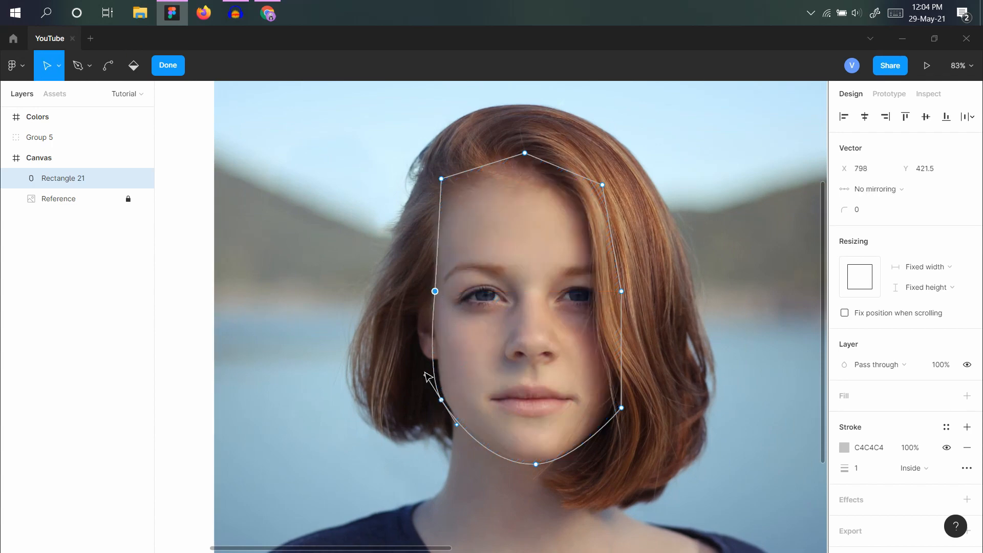
drag(428, 376, 431, 362)
drag(442, 400, 441, 395)
key(ctrl)
drag(453, 437, 457, 430)
drag(442, 395, 436, 357)
key(ctrl)
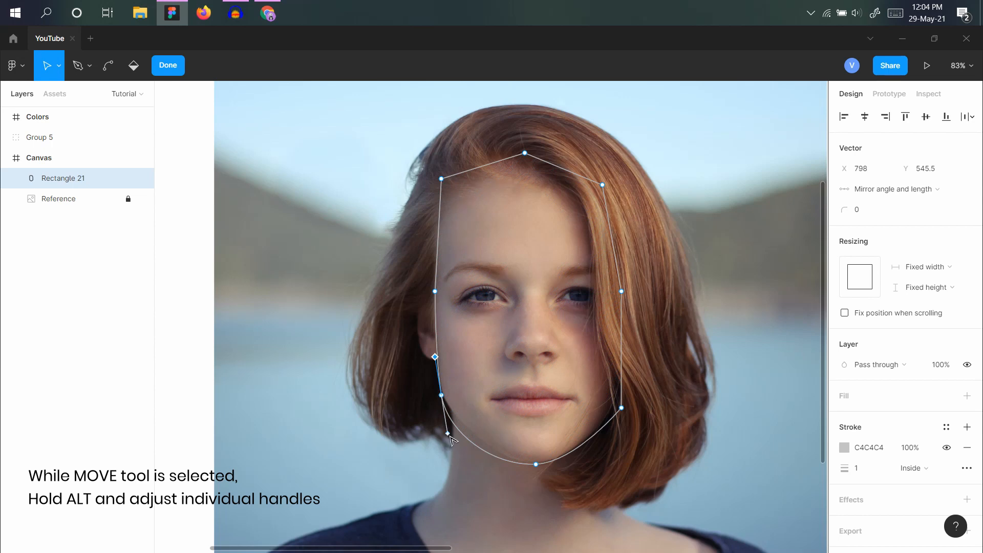
drag(449, 434, 463, 425)
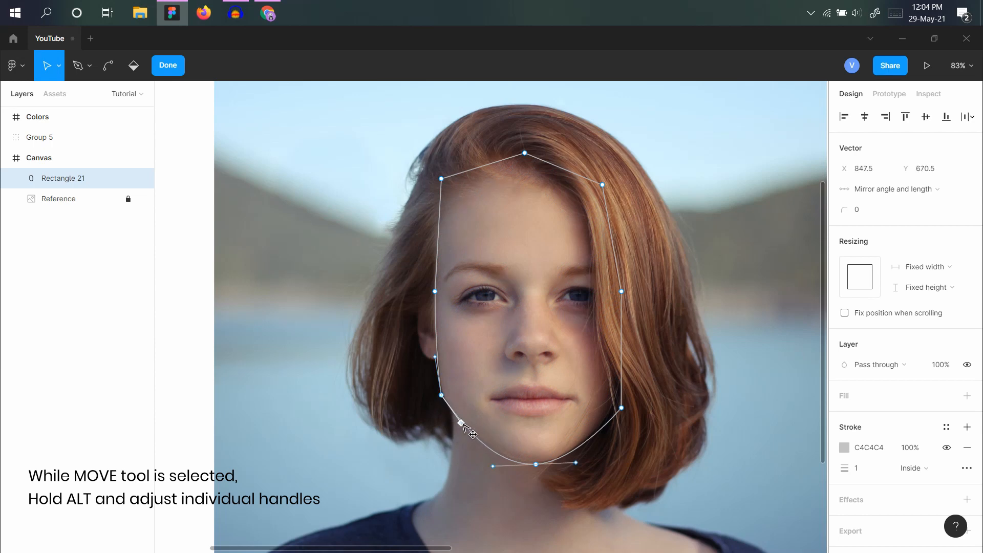
Nudge the chin point up and convert the right jaw point to a smooth curve at about X 1143.5, Y 607.
drag(536, 464, 539, 463)
drag(623, 410, 622, 391)
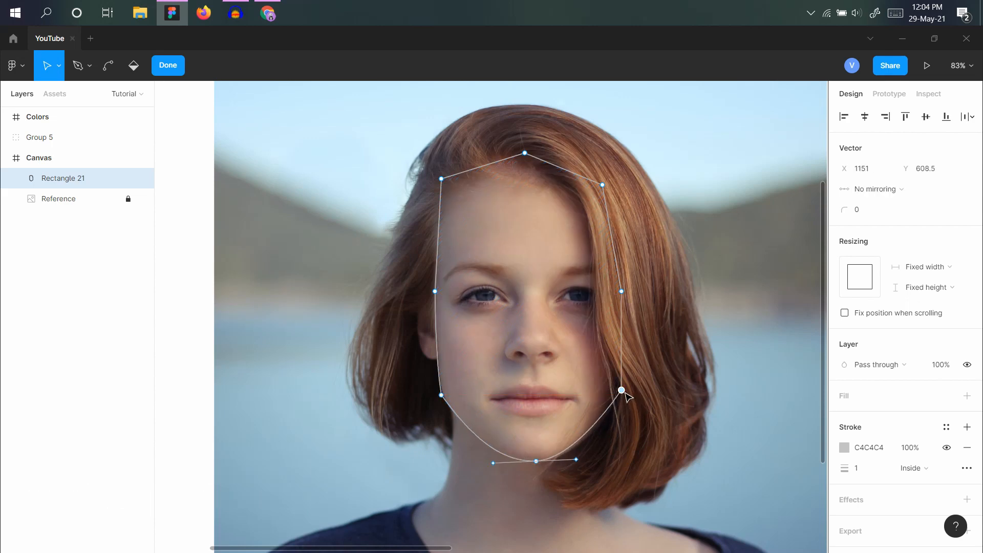
ctrl+click(622, 390)
drag(622, 391, 618, 390)
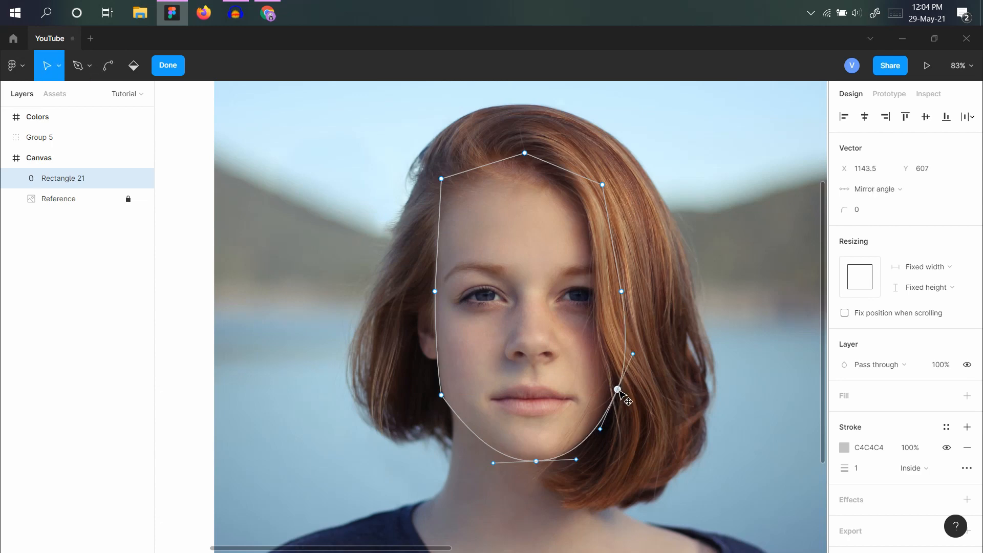
Adjust the right jaw point's handles individually to refine the cheek and jaw curve, and finish editing the face shape.
key(ctrl)
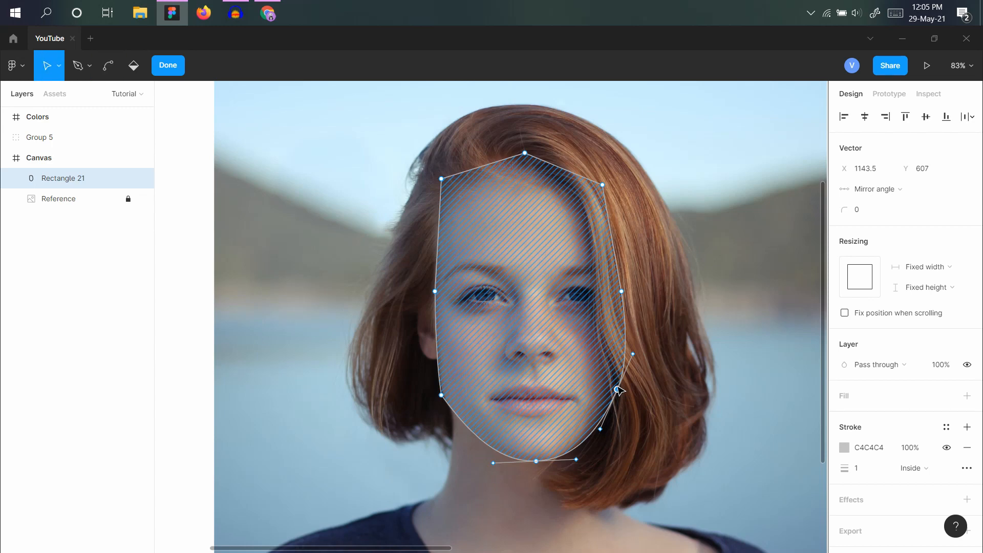
click(601, 427)
drag(603, 426, 605, 419)
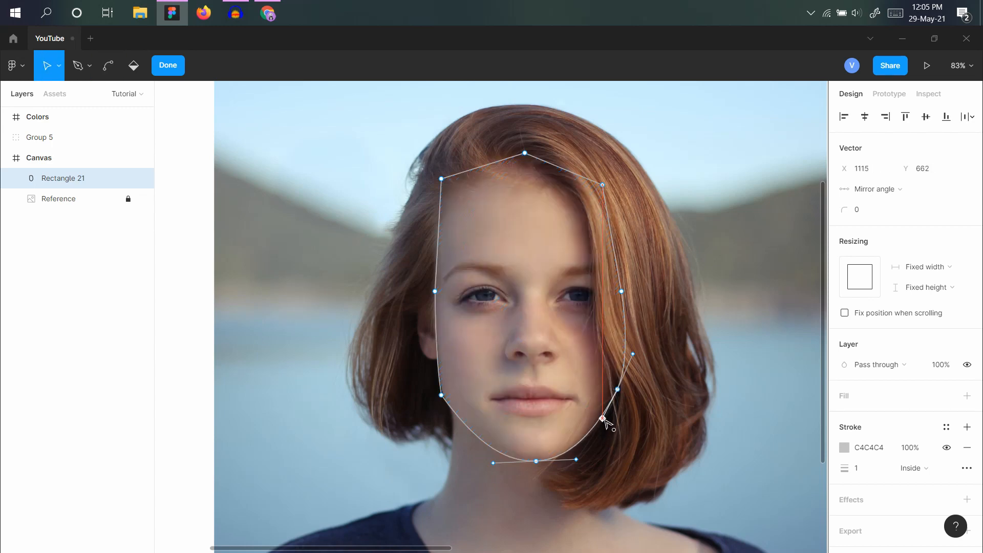
drag(633, 354, 630, 354)
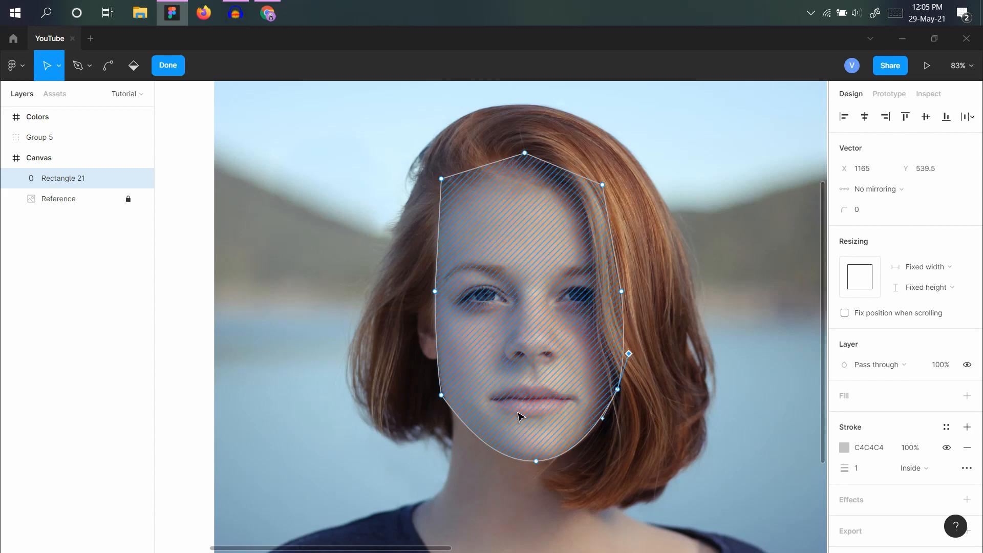
scroll(520, 430, down, 4)
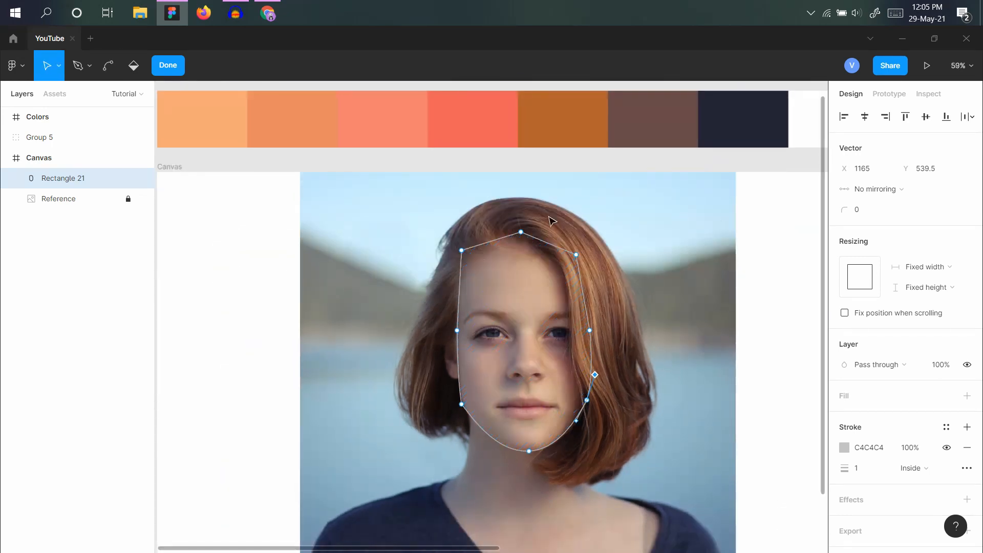
click(183, 69)
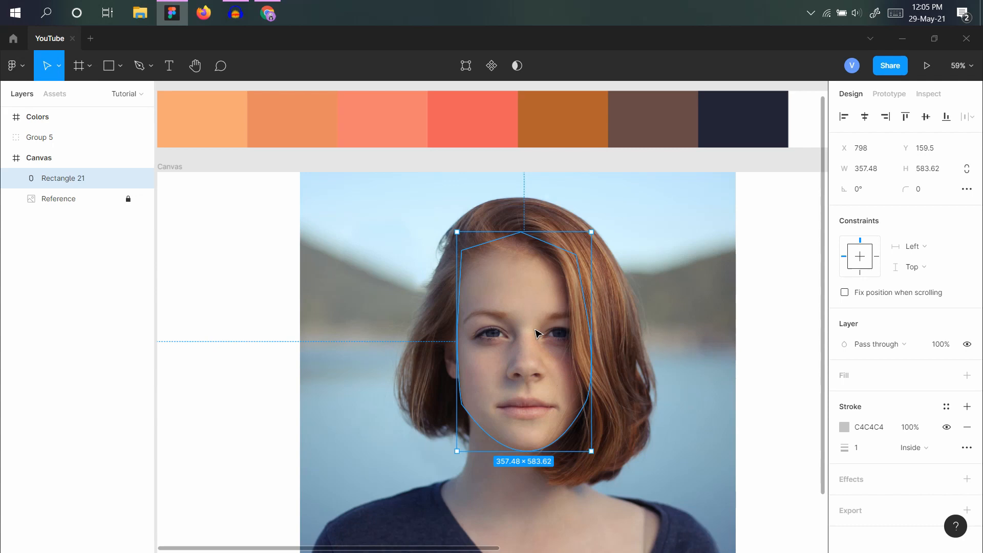
key(i)
scroll(231, 169, up, 2)
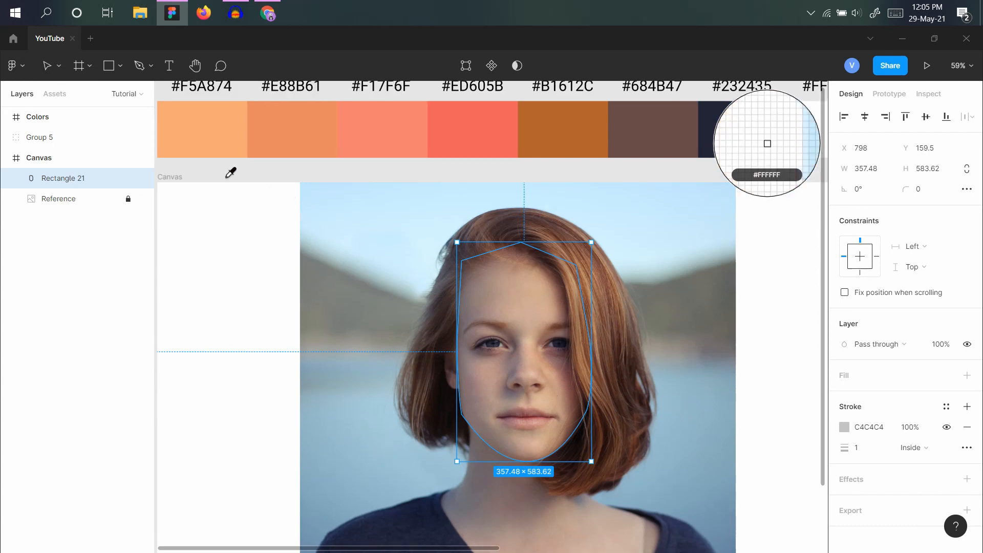
scroll(432, 248, up, 1)
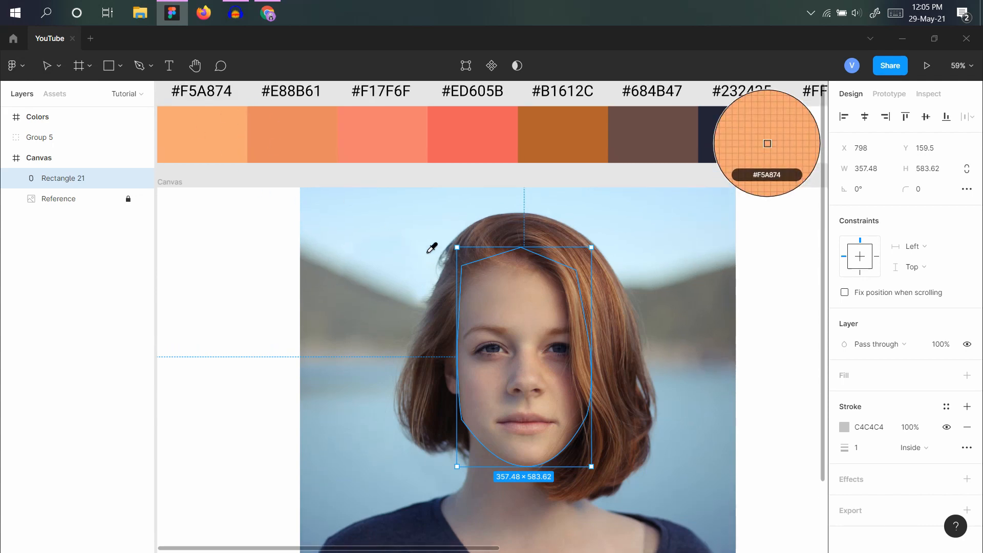
click(525, 289)
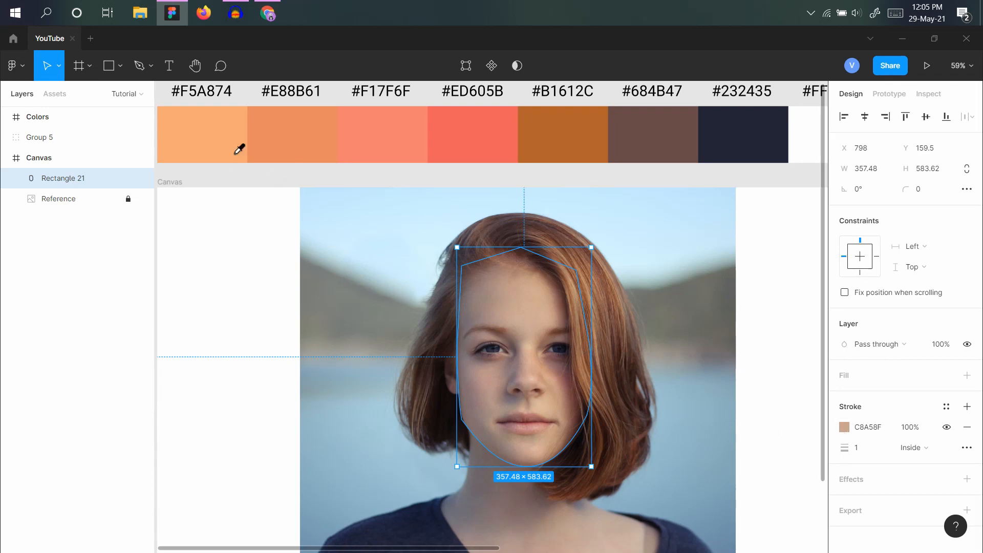
Sample the palette's F5A874 swatch for the face shape's stroke, preview it as a fill, restore the outline and deselect the shape.
key(i)
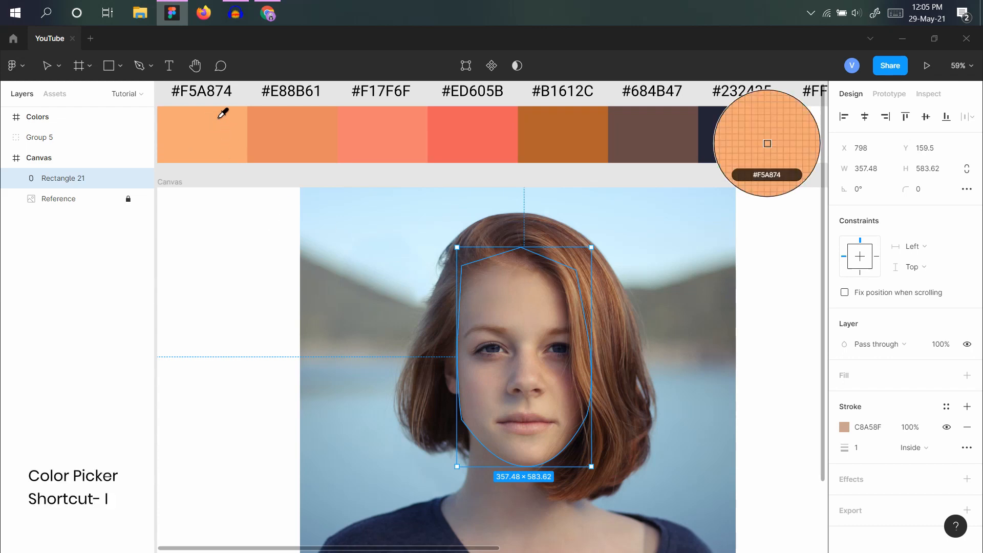
click(216, 131)
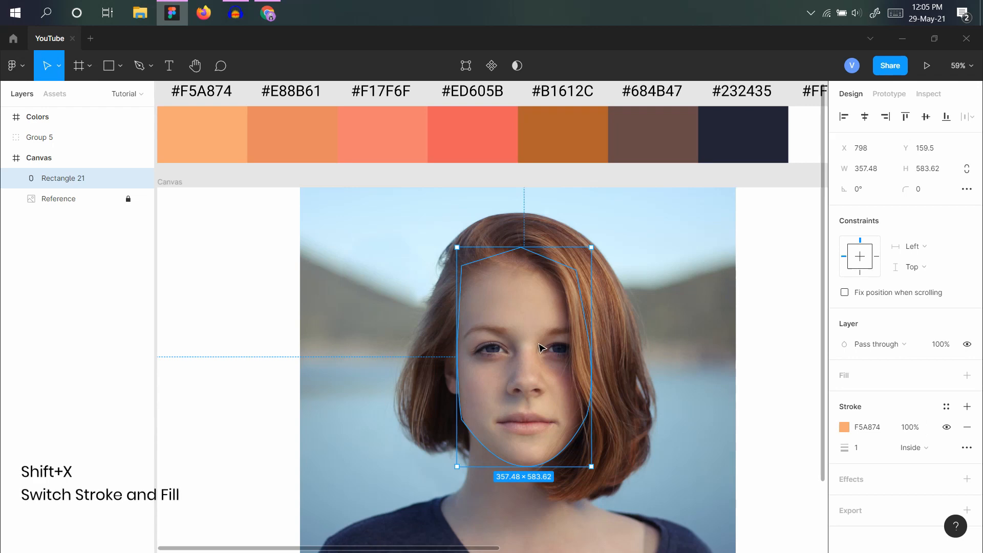
key(shift+x)
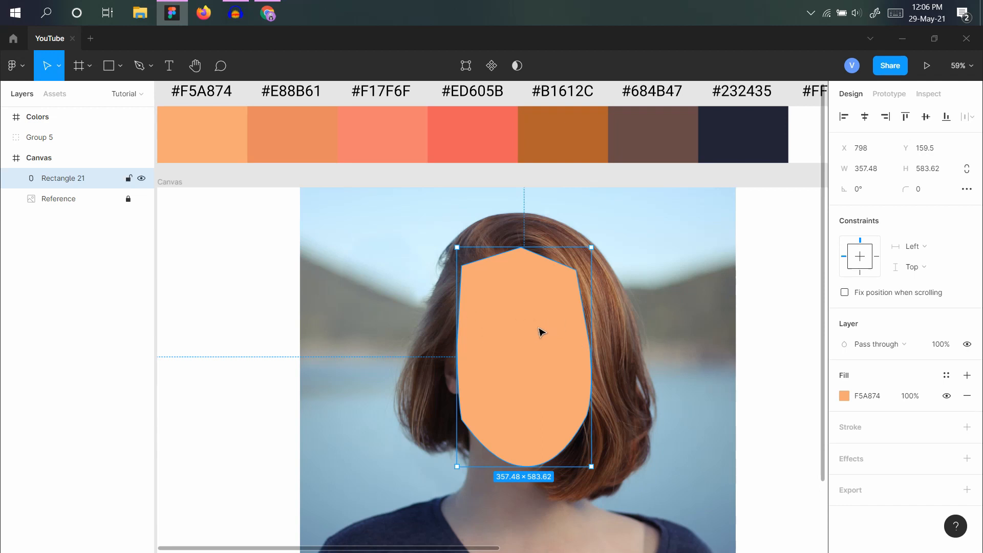
key(shift+x)
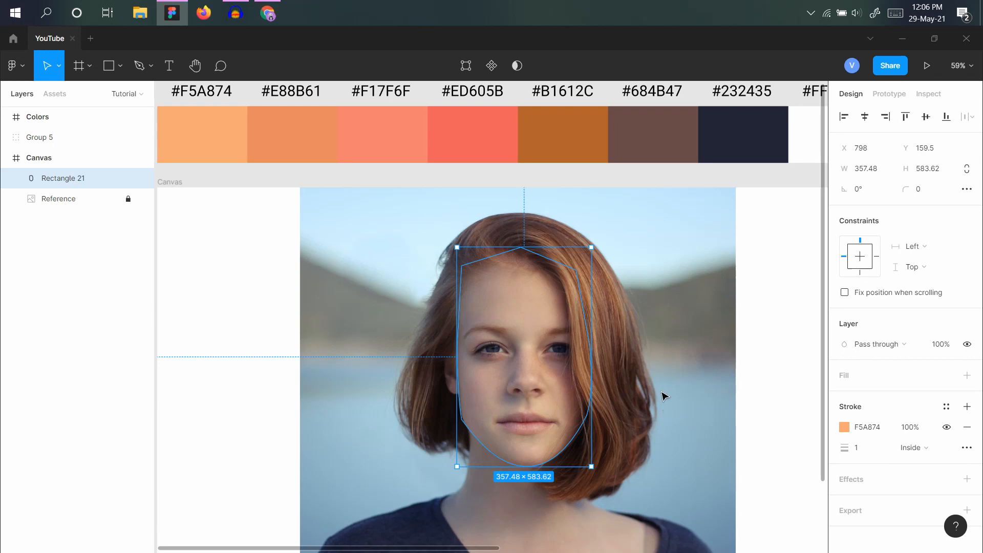
click(664, 396)
scroll(520, 381, up, 4)
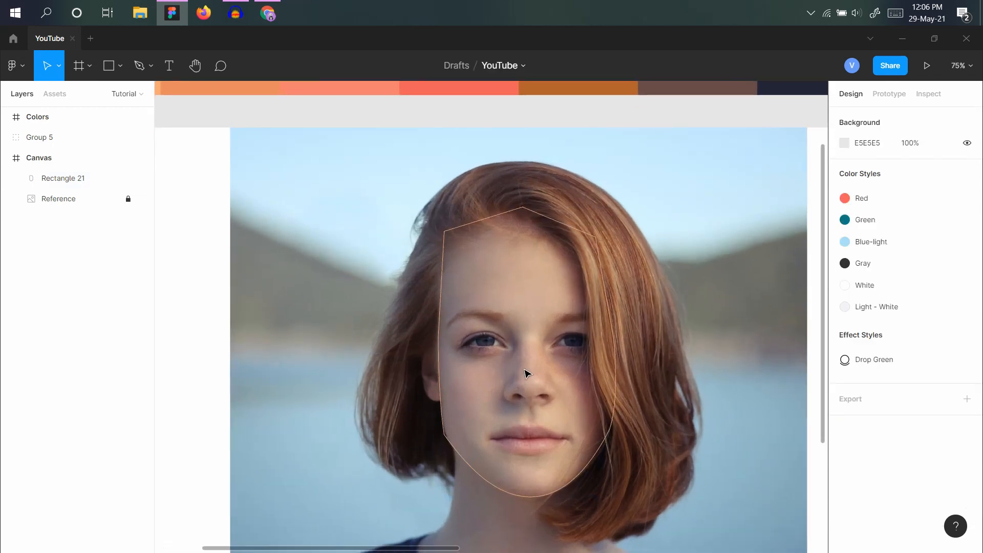
scroll(528, 373, up, 6)
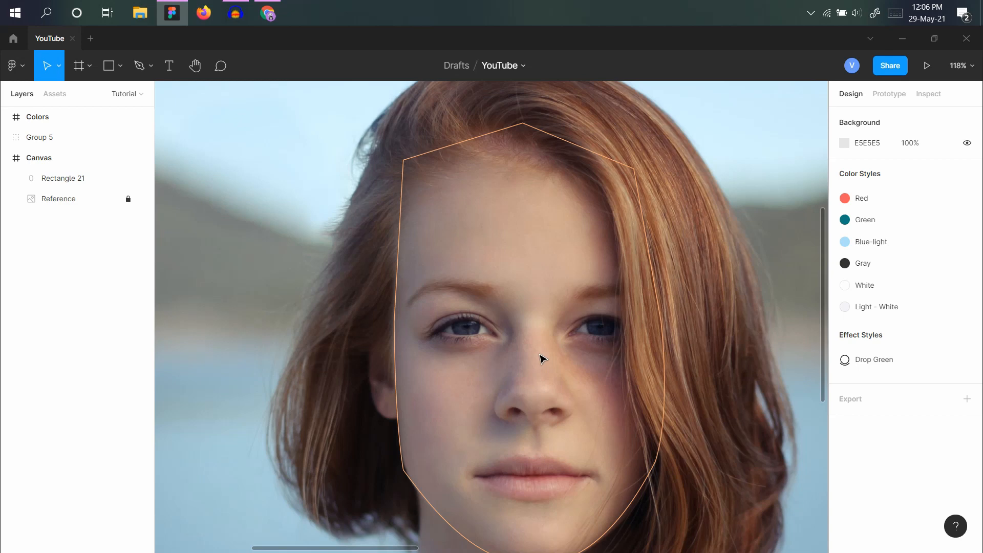
Rename the face shape's layer to Face, lock it and leave it deselected.
scroll(505, 349, down, 6)
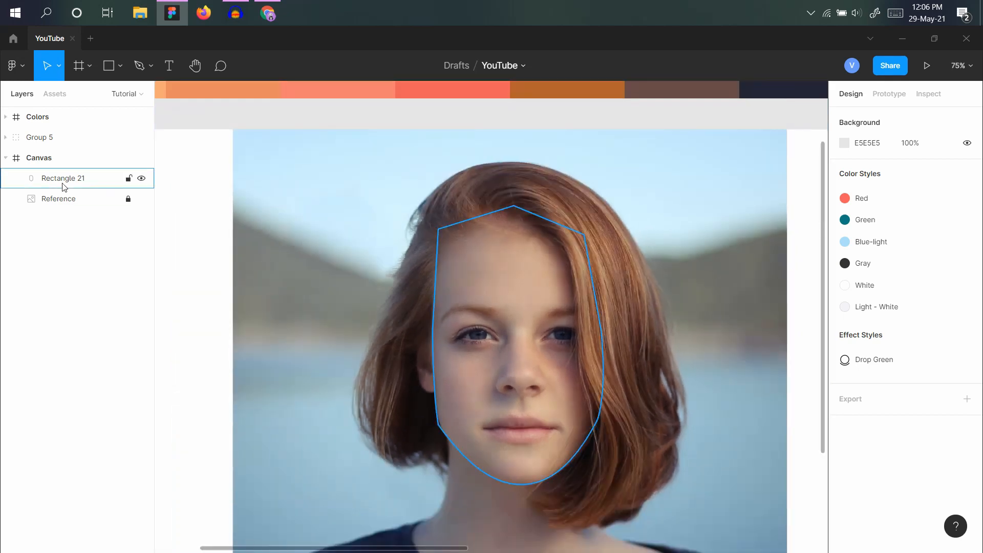
double_click(63, 183)
text(Face)
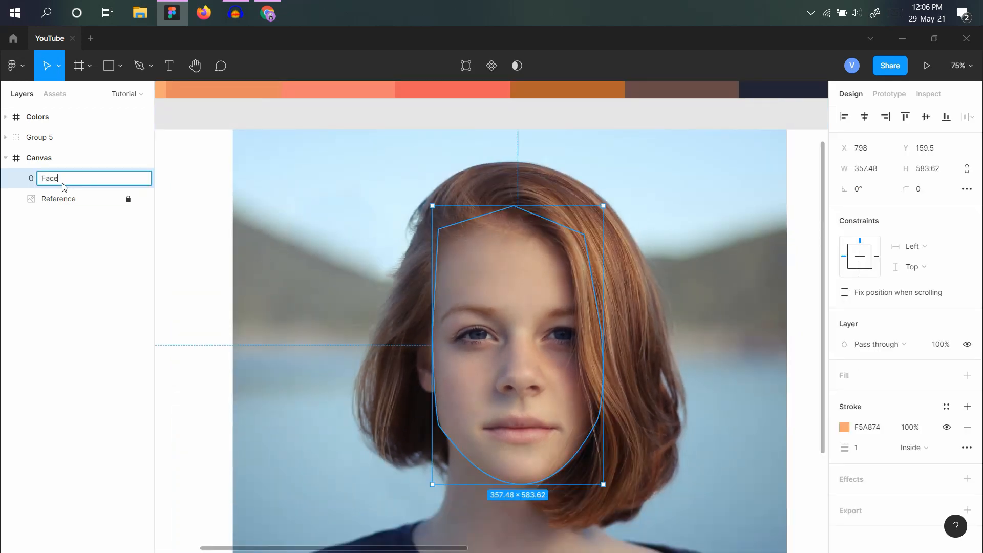
key(Return)
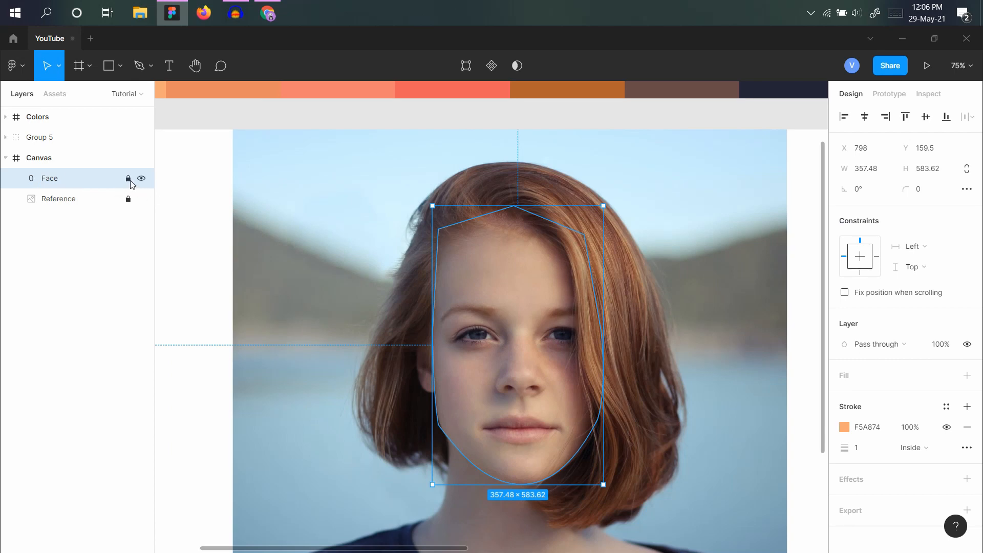
click(374, 210)
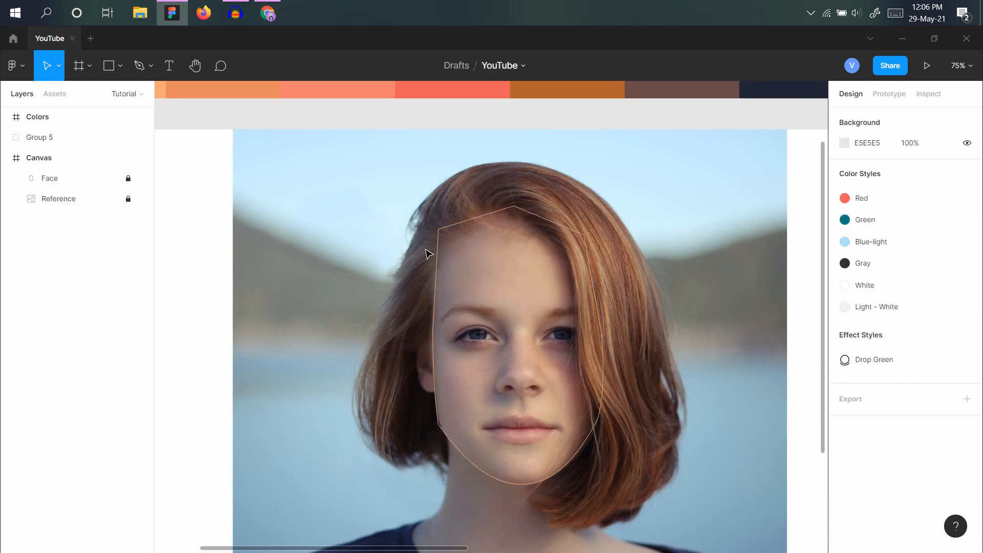
Start a hair outline with the Pen tool, tracing the inner left hair edge from the forehead down to the lower left tip.
key(o)
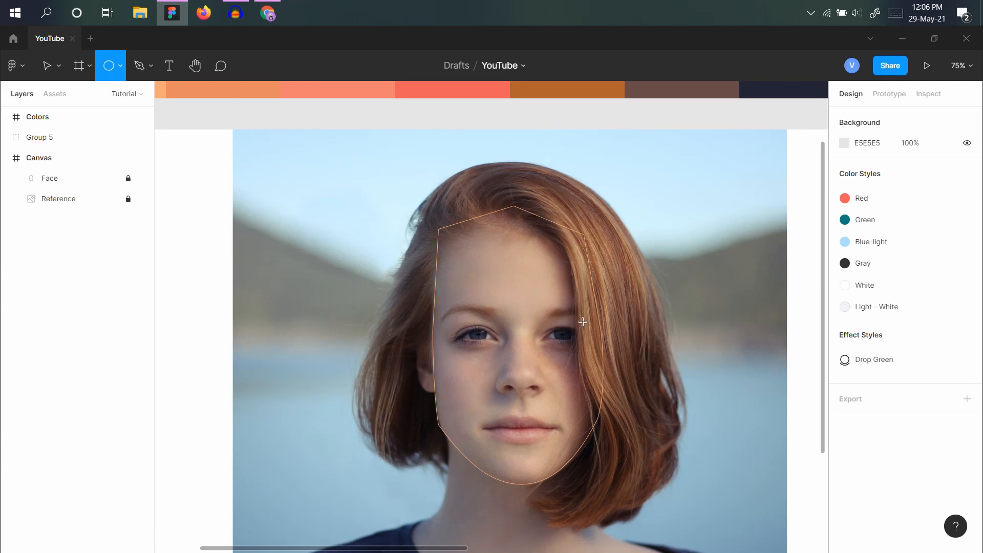
click(146, 69)
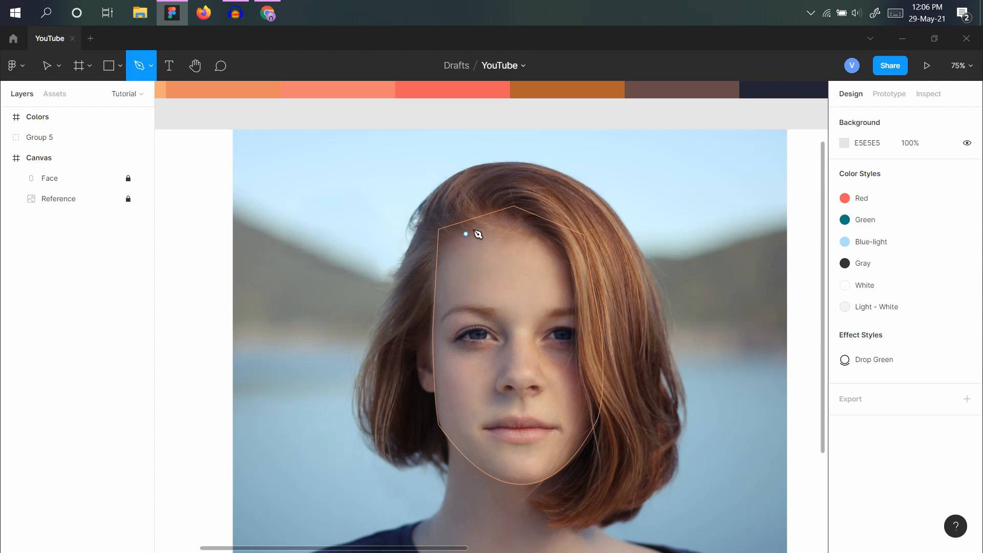
click(446, 239)
click(429, 309)
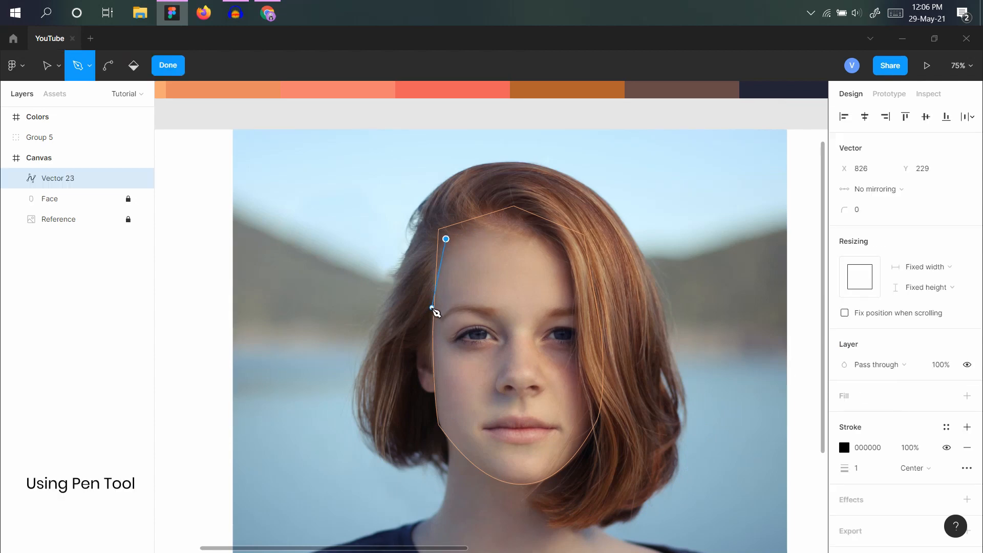
click(432, 308)
click(404, 354)
click(390, 430)
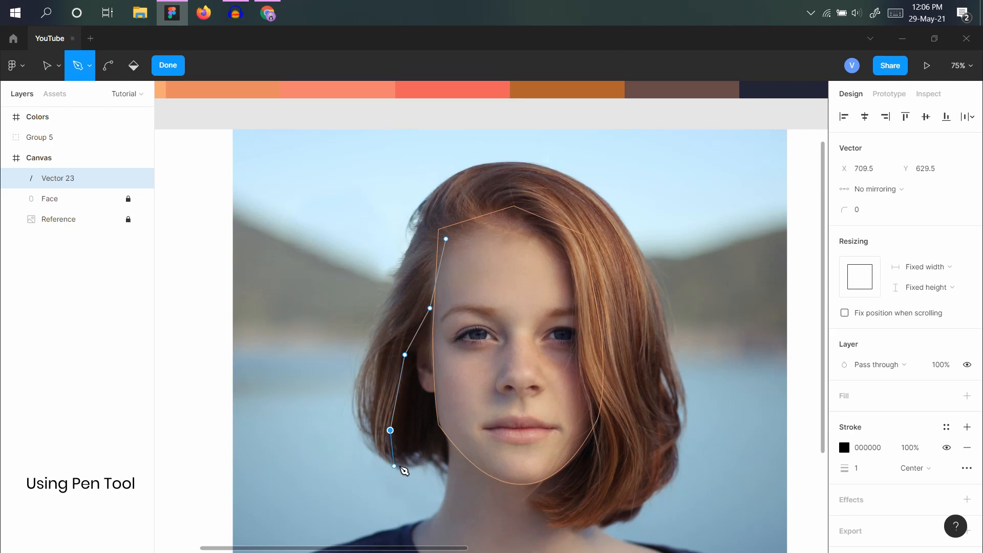
click(399, 465)
Continue the hair path from the lower left tip up along the hair's outer left edge to the crown.
click(352, 398)
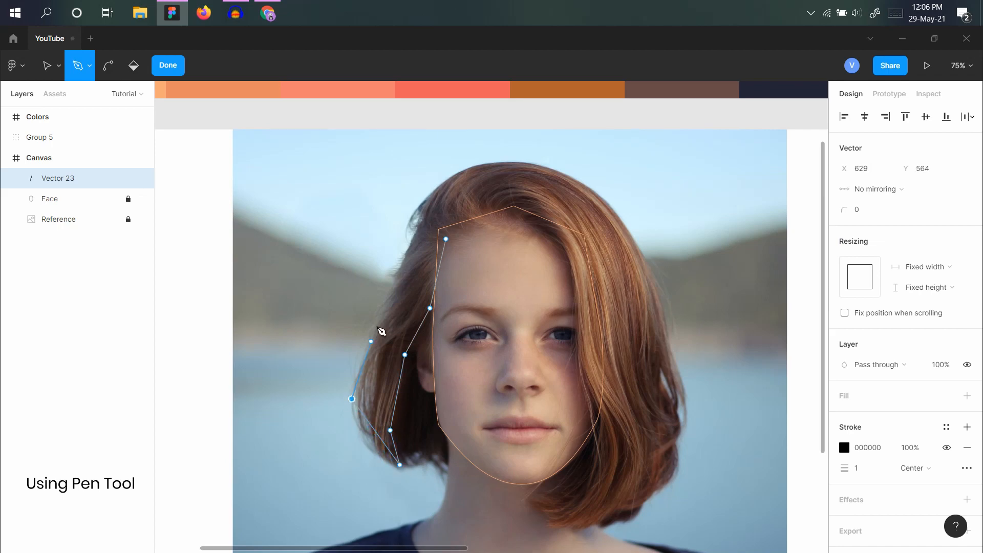
click(390, 286)
click(420, 226)
click(431, 188)
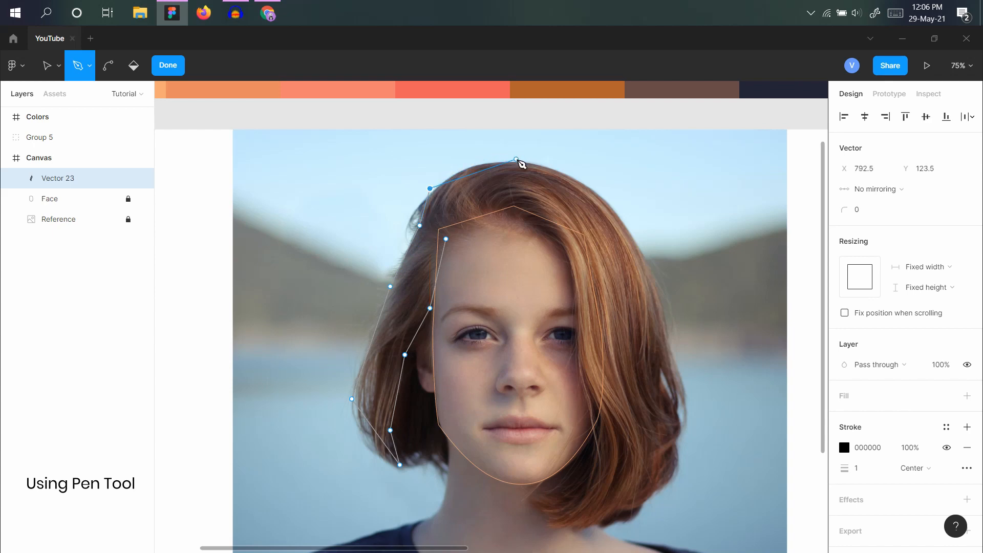
click(519, 160)
Continue the hair path from the crown down the outer right edge and around to the hair's lower right tip.
click(618, 209)
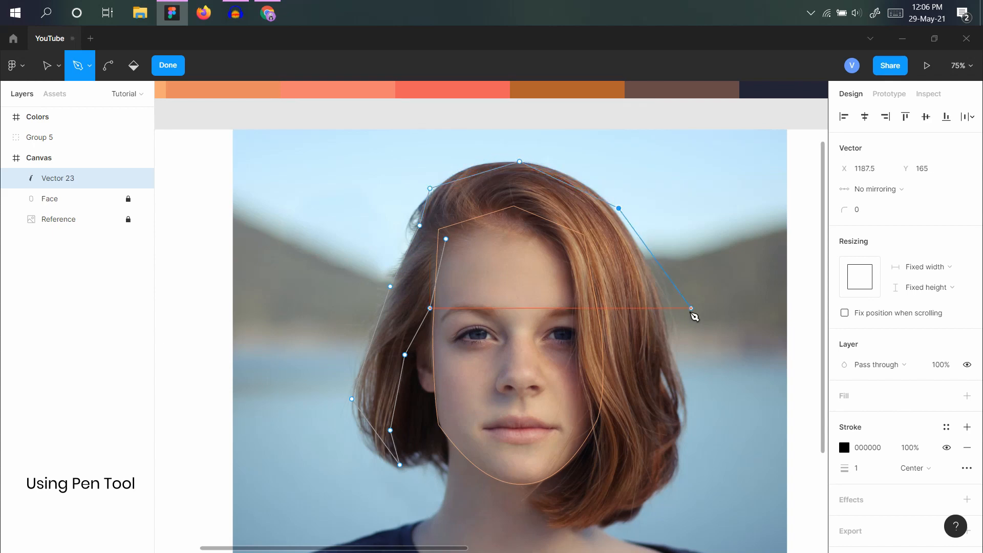
click(665, 319)
click(684, 408)
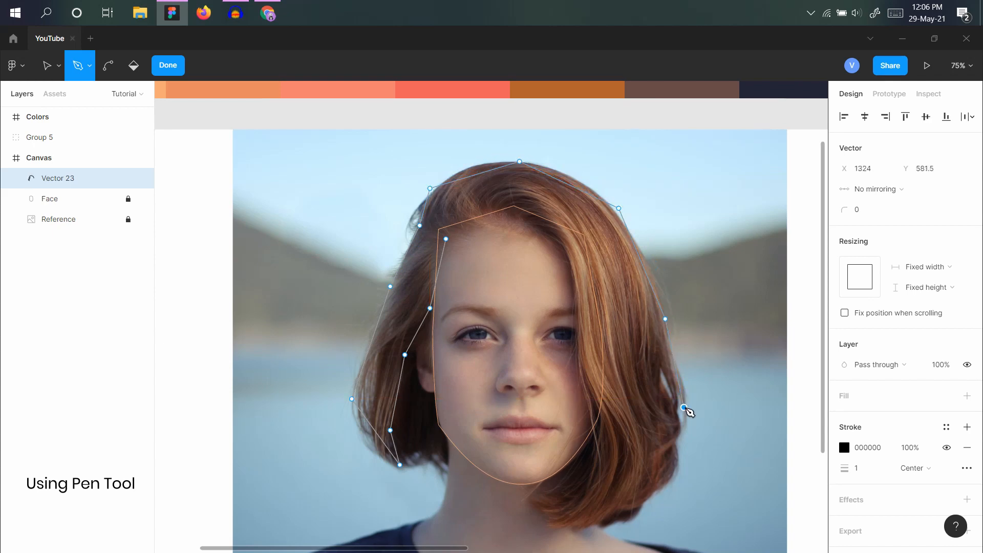
click(665, 485)
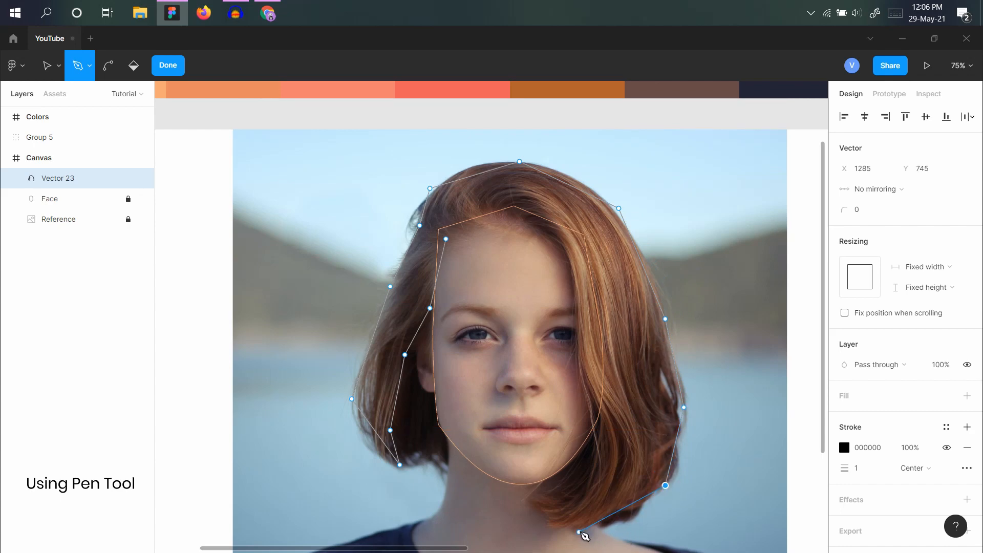
click(580, 528)
click(545, 518)
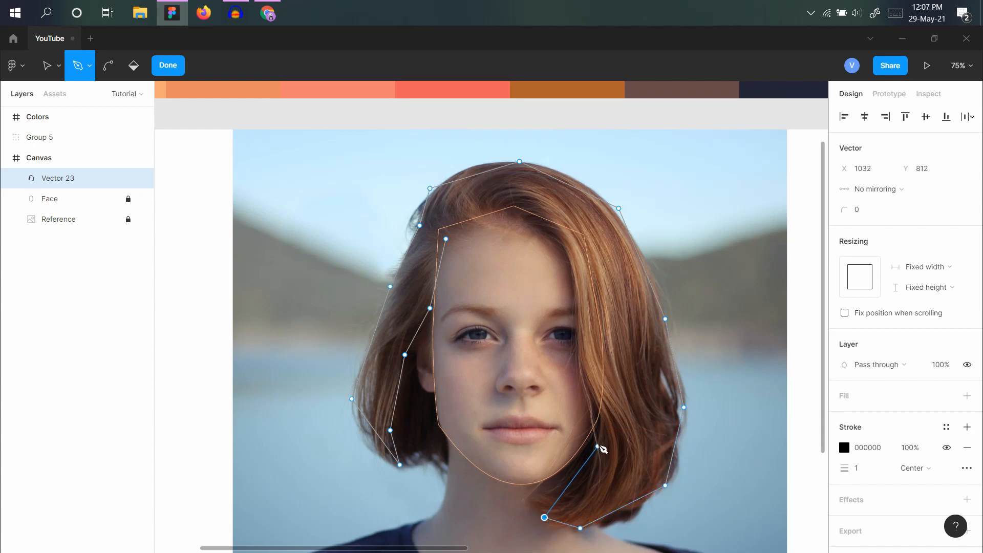
Trace the inner right hair edge up past the cheek and eye, across the forehead, and close the path at its starting point.
click(602, 438)
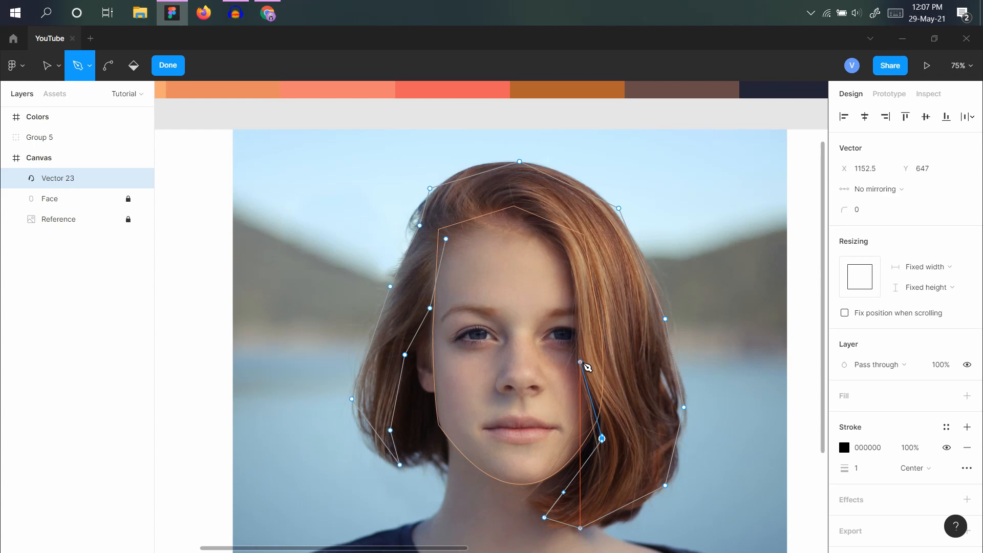
click(581, 362)
click(574, 264)
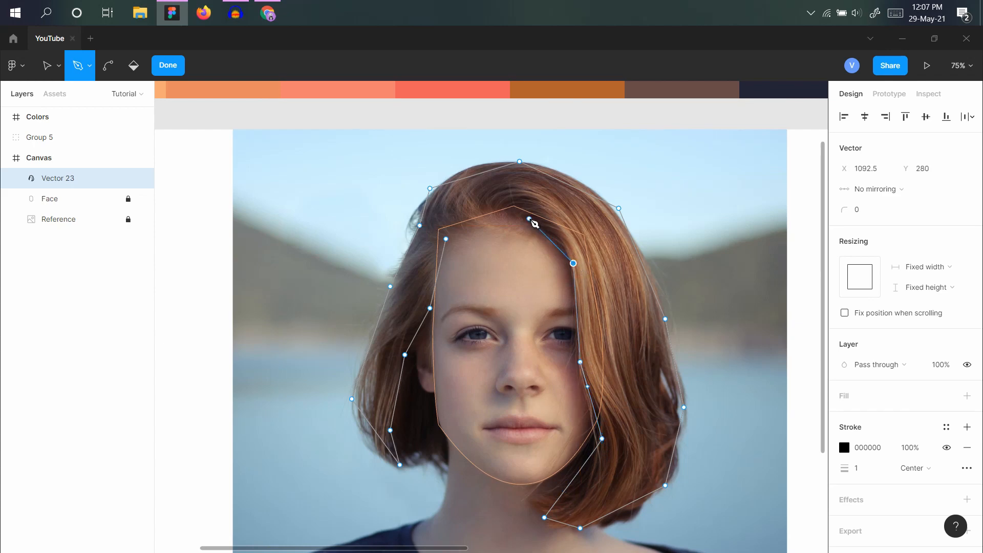
click(519, 217)
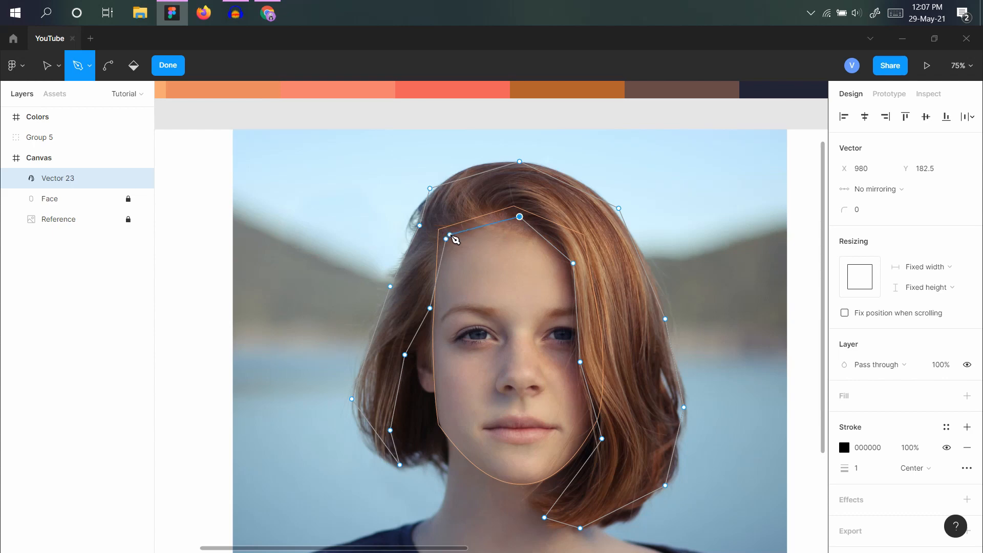
click(447, 239)
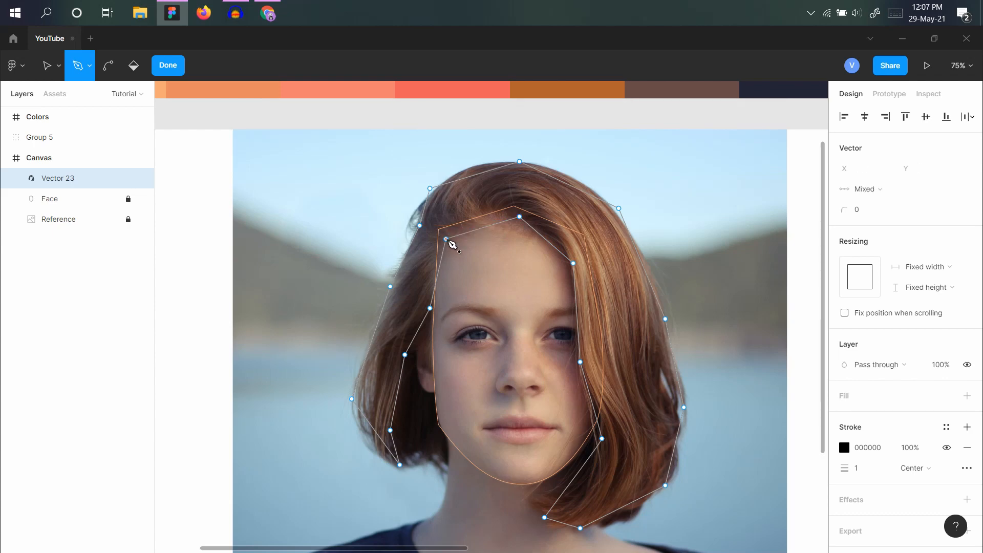
Bend the hair outline's upper left segment to the head and set the stroke to width 11 in red E32222.
click(109, 67)
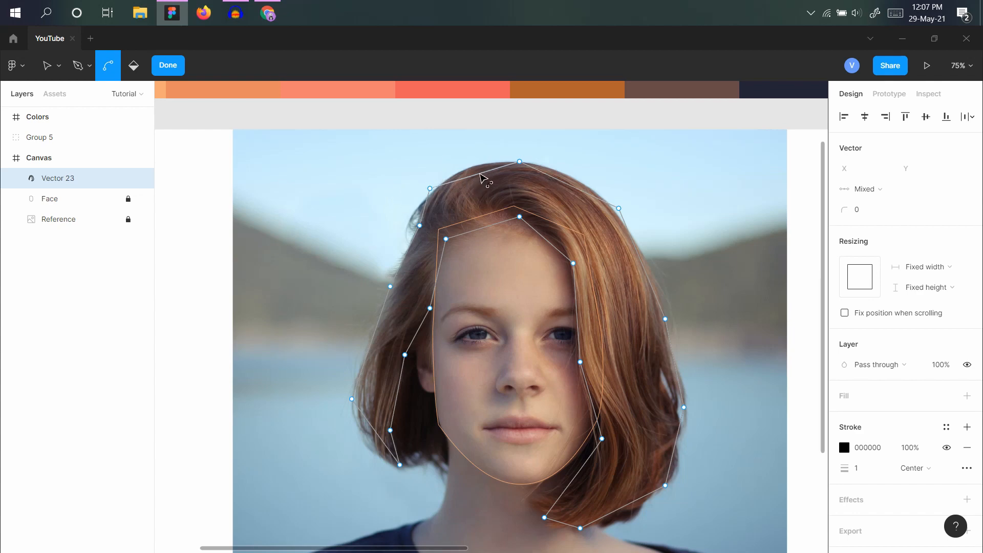
drag(476, 174, 476, 174)
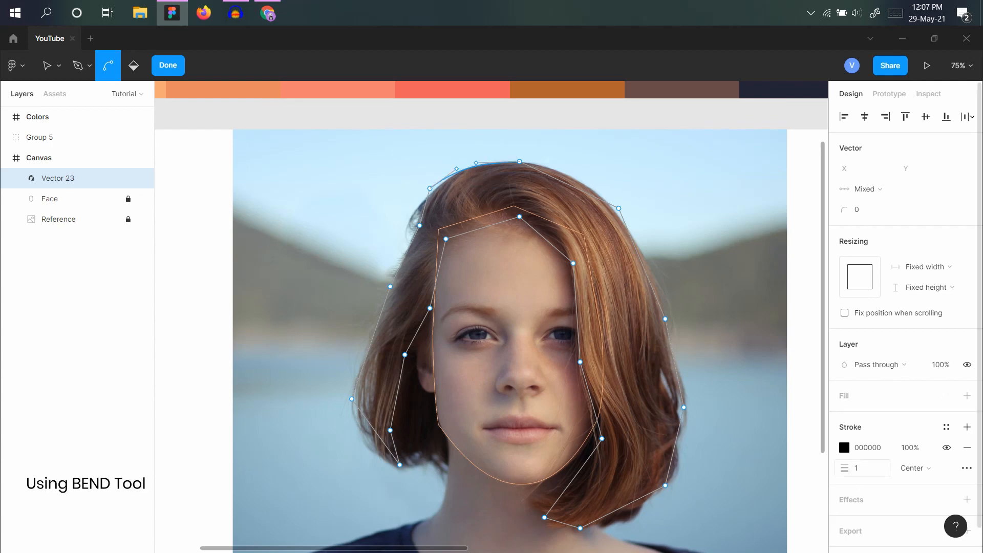
mouse_move(845, 468)
mouse_down()
mouse_move(856, 468)
mouse_move(834, 453)
mouse_up()
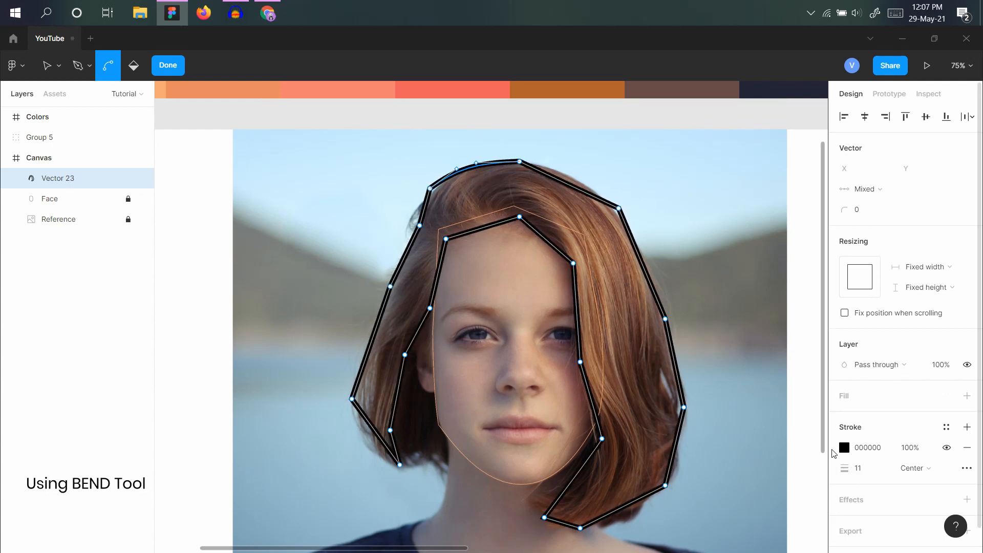
click(845, 447)
mouse_move(708, 240)
mouse_down()
mouse_move(657, 218)
mouse_move(757, 257)
mouse_move(809, 255)
mouse_up()
click(816, 219)
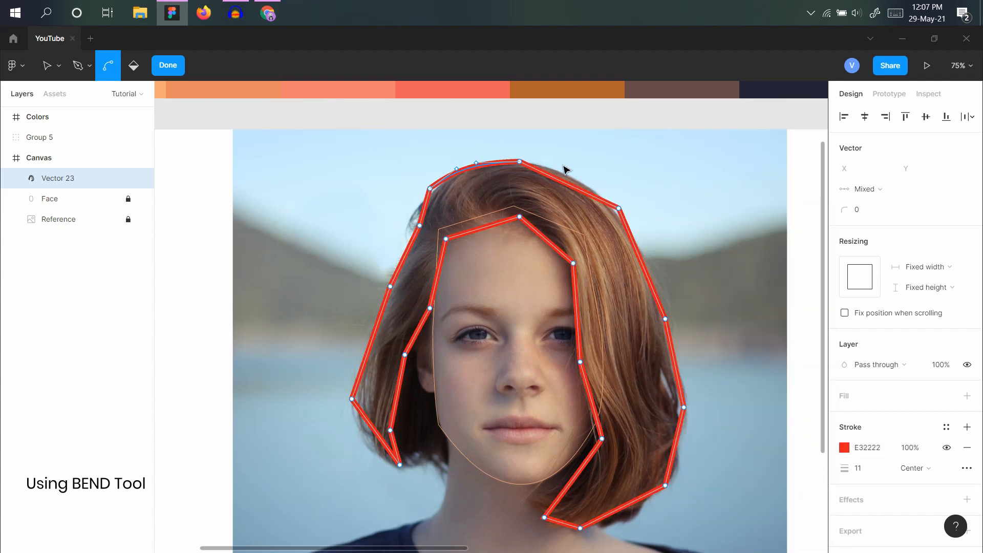
Bend the segment right of the crown and smooth the crown and outer right points down to the hair's lower right curve.
drag(574, 187, 582, 183)
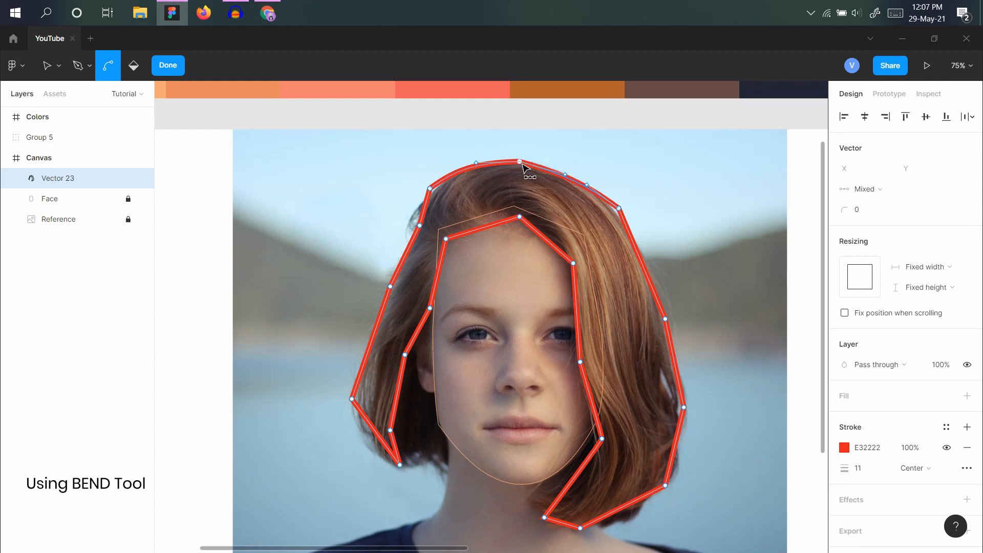
mouse_move(523, 168)
mouse_down()
mouse_move(534, 171)
mouse_move(522, 166)
mouse_up()
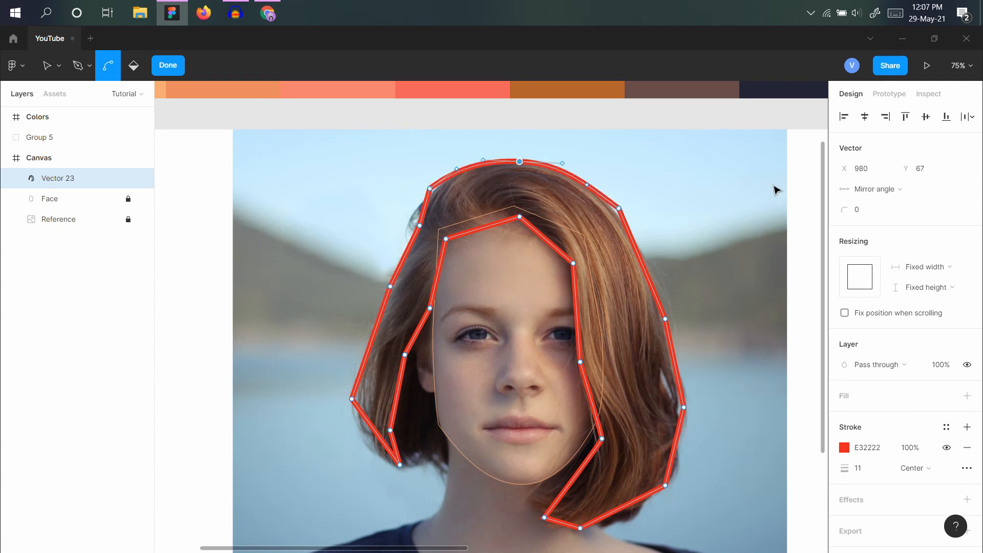
drag(619, 209, 650, 231)
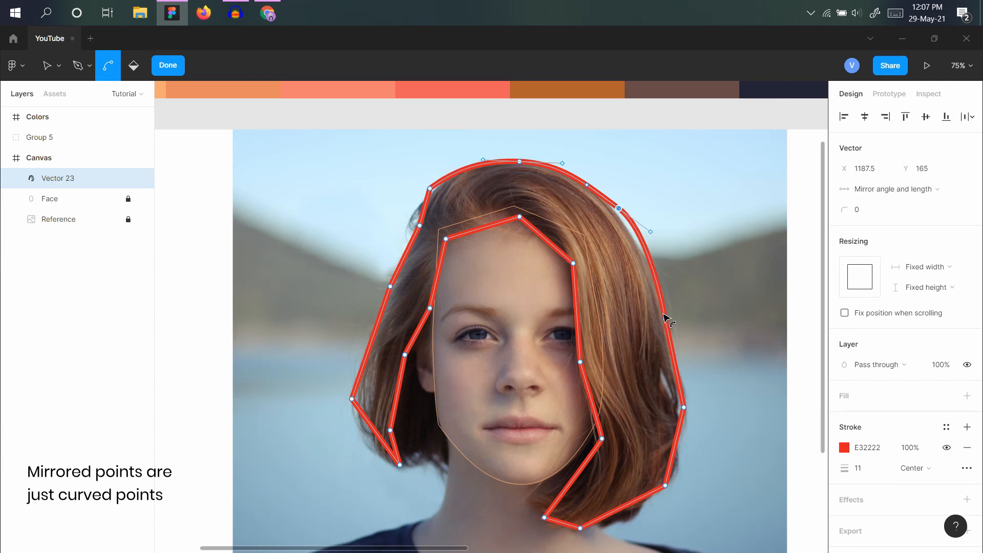
click(665, 318)
drag(685, 408, 683, 439)
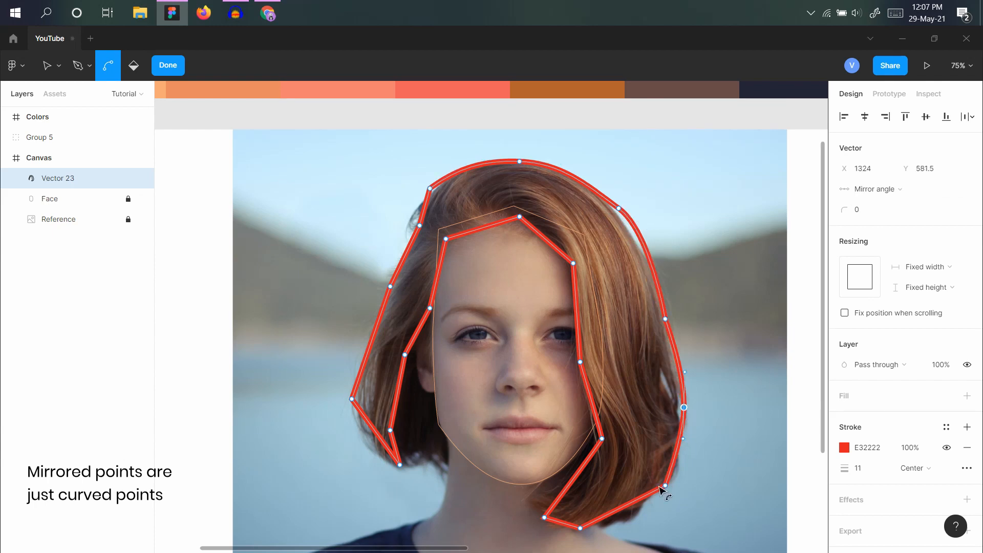
drag(666, 485, 643, 515)
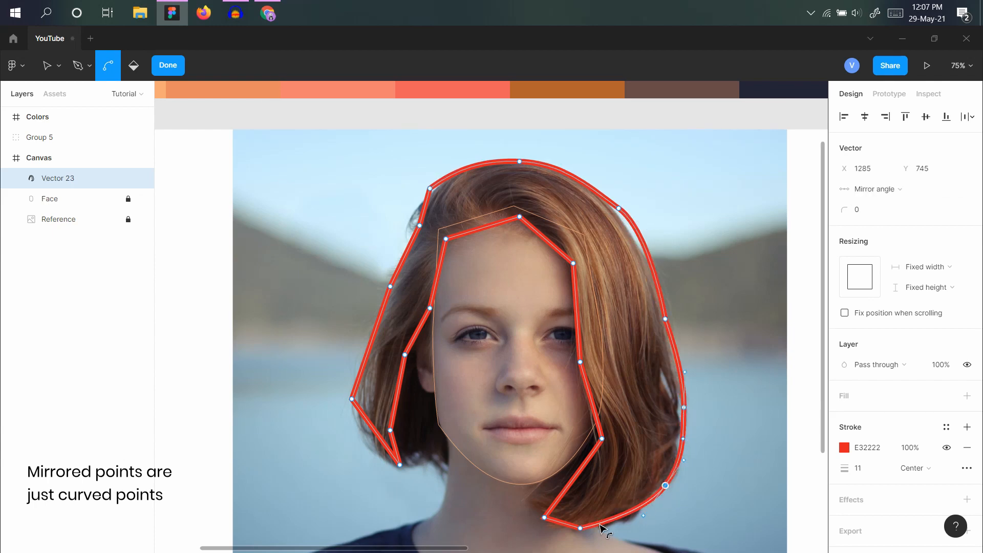
Convert the inner right hair points and the forehead points to smooth curves that follow the cheek and hairline.
click(602, 439)
drag(602, 439, 607, 407)
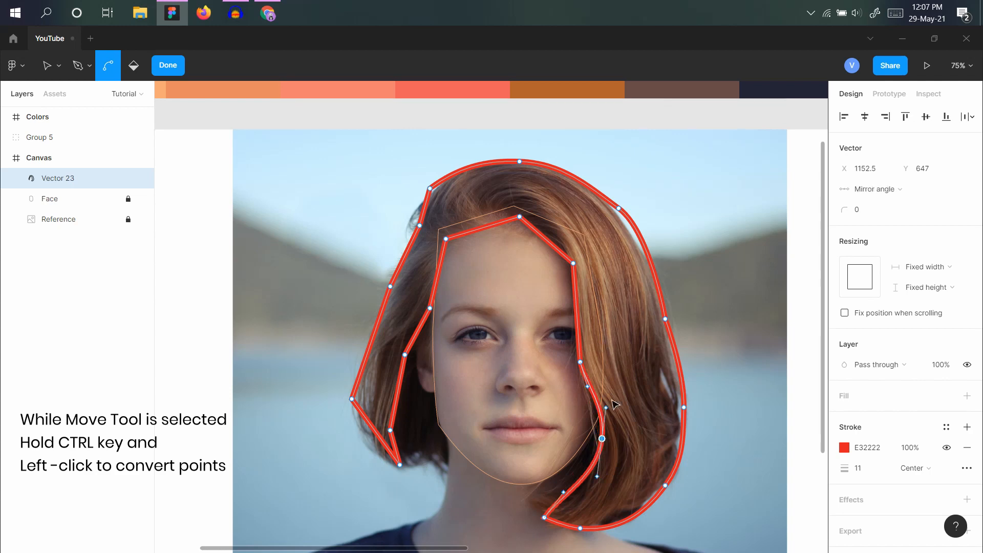
click(581, 362)
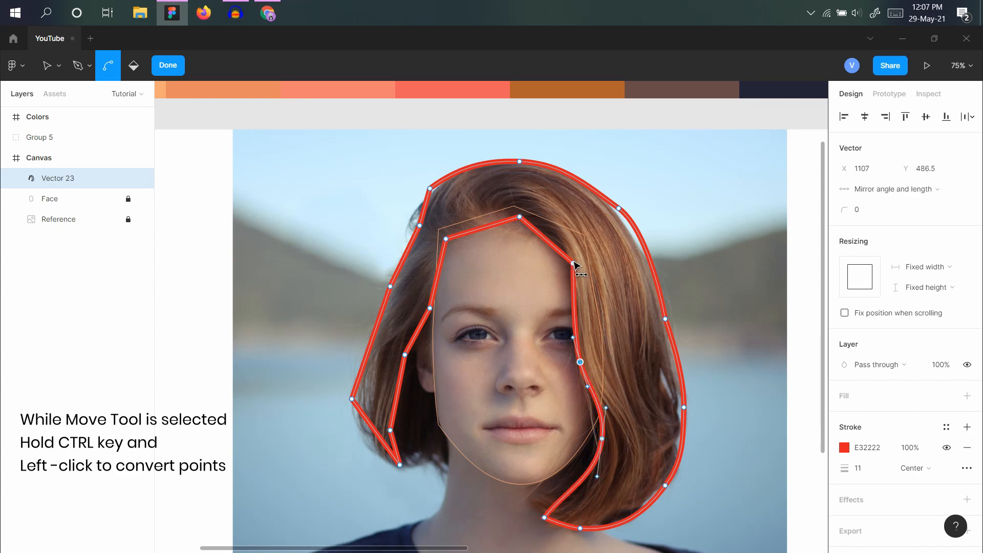
drag(574, 264, 559, 239)
click(520, 217)
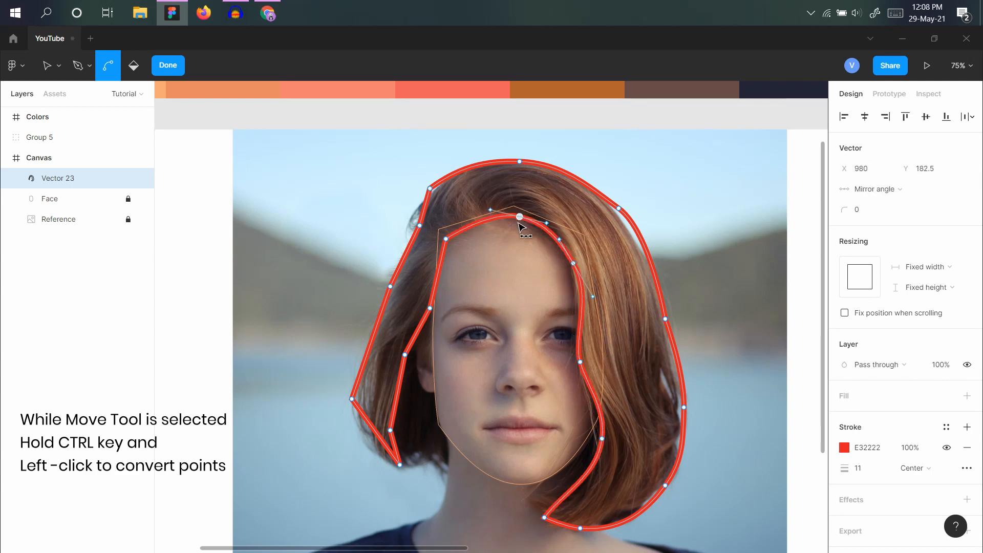
click(447, 238)
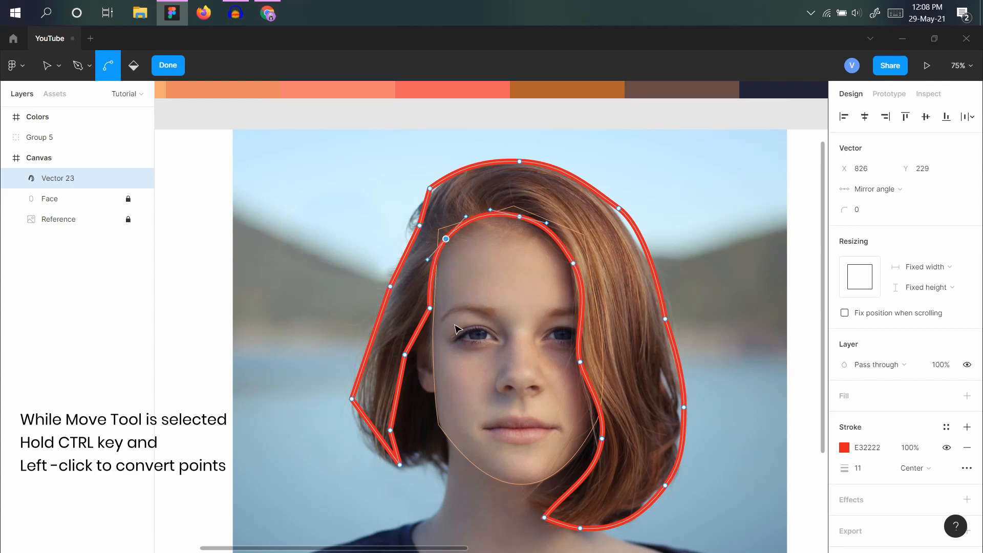
Smooth the inner left hair points from the temple past the ear, keeping the lower left tip a sharp corner.
ctrl+click(431, 309)
ctrl+click(405, 354)
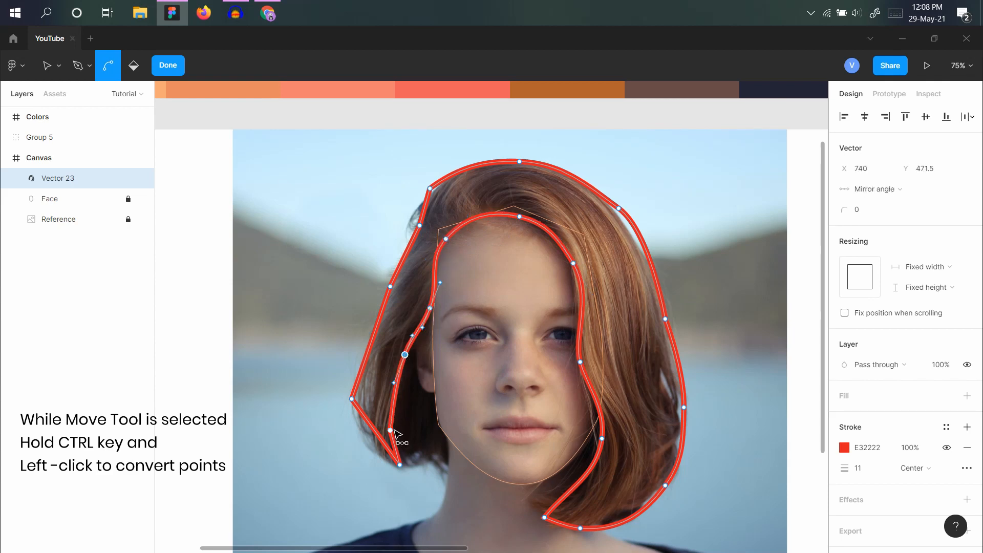
ctrl+click(391, 430)
ctrl+click(400, 465)
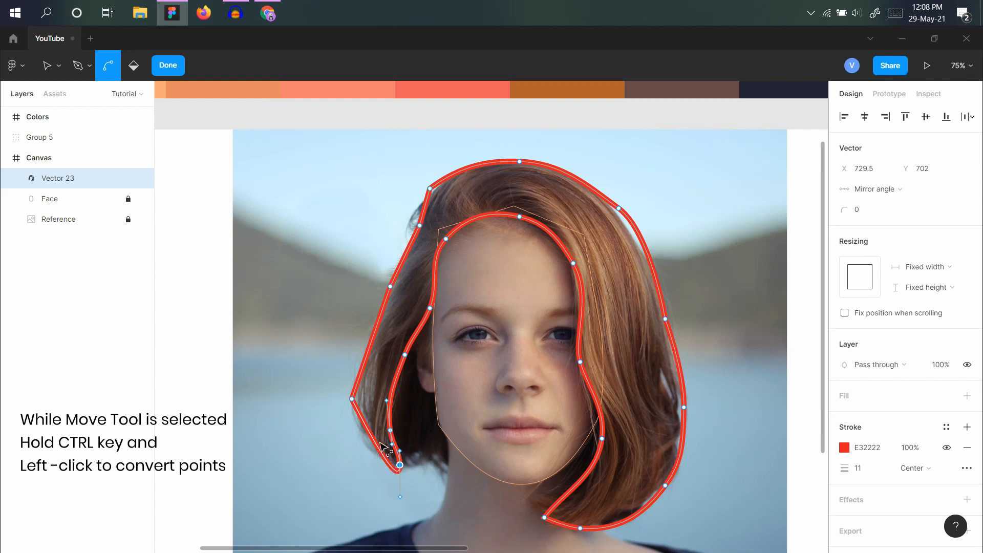
ctrl+click(390, 430)
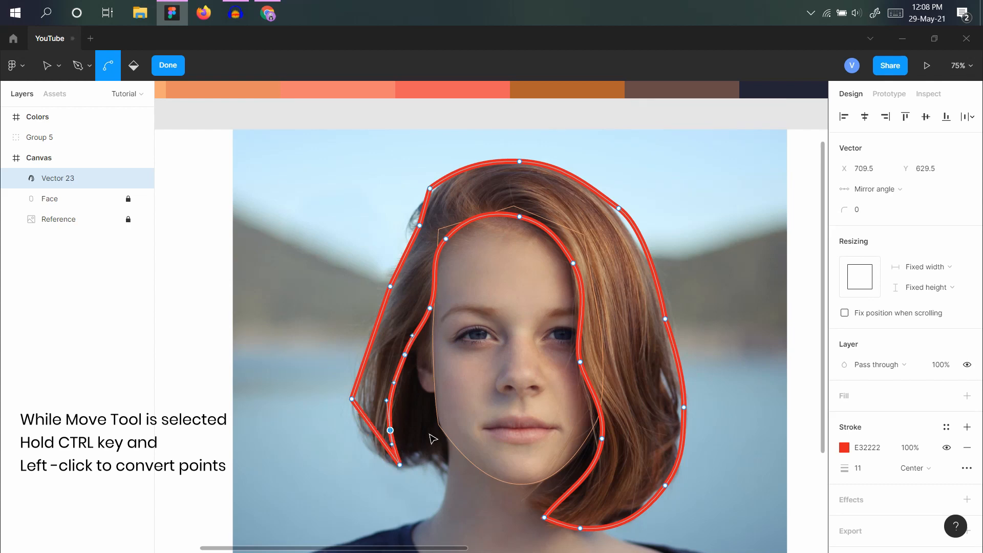
ctrl+click(400, 465)
Smooth the hair outline's outer left points from the lower left bulge up to the corner beside the crown.
click(351, 398)
drag(352, 398, 342, 356)
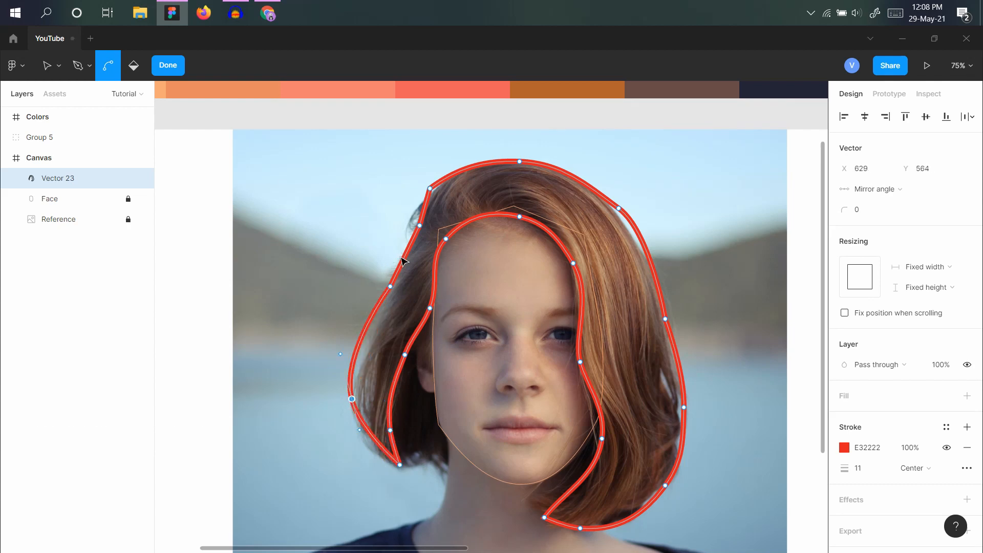
drag(390, 287, 417, 238)
drag(430, 189, 453, 198)
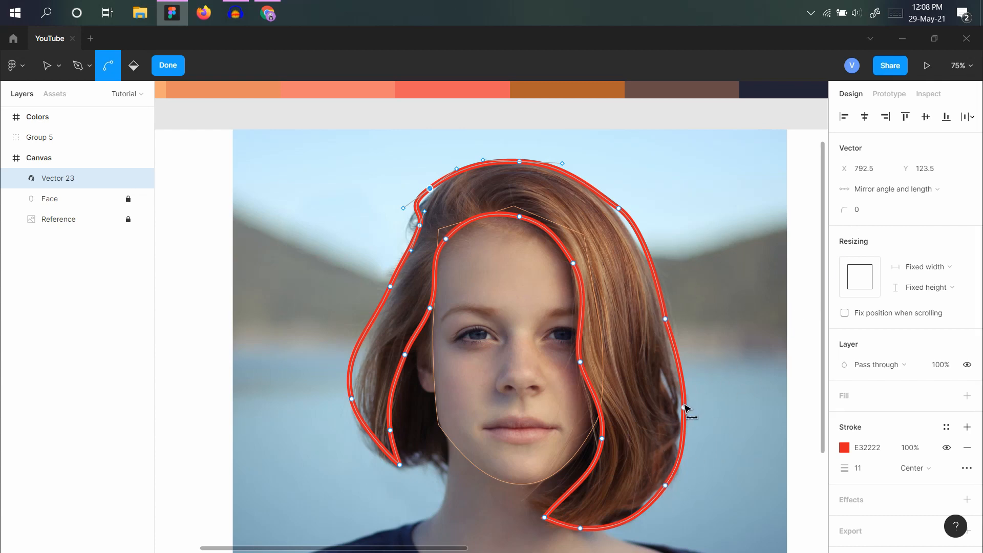
Bend the inner right segment toward the lower right tip and shorten the curve handles of the point left of the crown.
click(580, 486)
drag(583, 490, 586, 482)
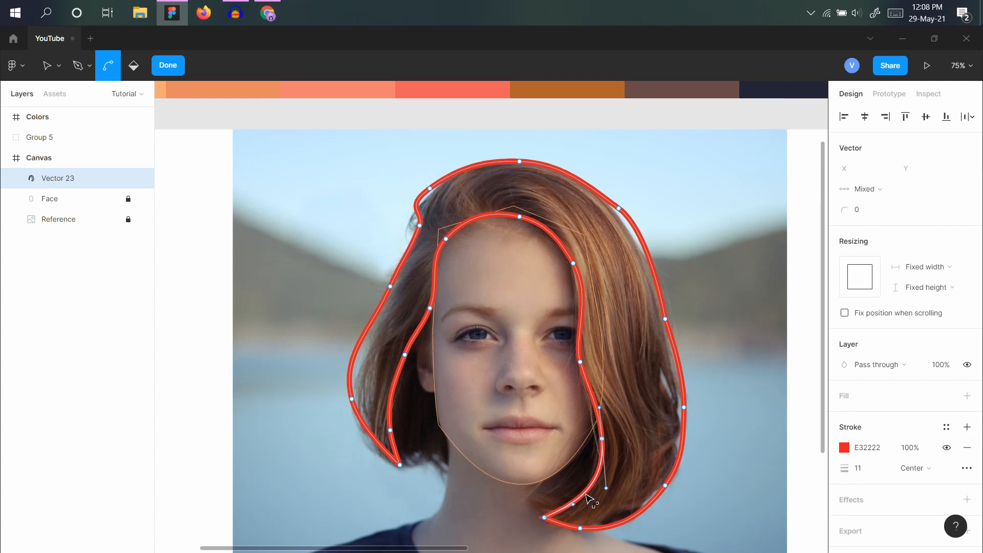
click(430, 188)
drag(452, 180, 439, 180)
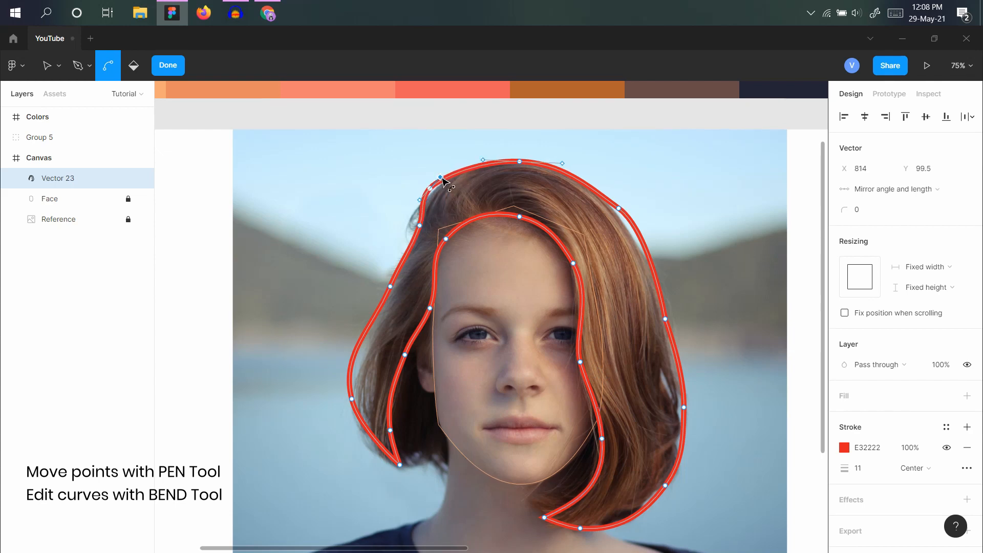
Move the outline point left of the crown inward to X 806, Y 110 so it sits closer to the hair.
click(426, 225)
click(420, 226)
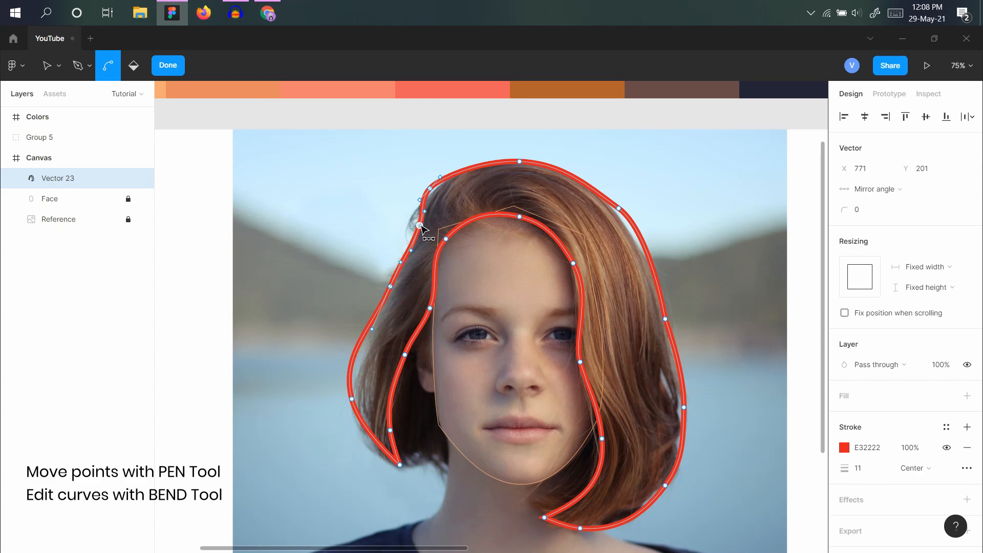
click(429, 191)
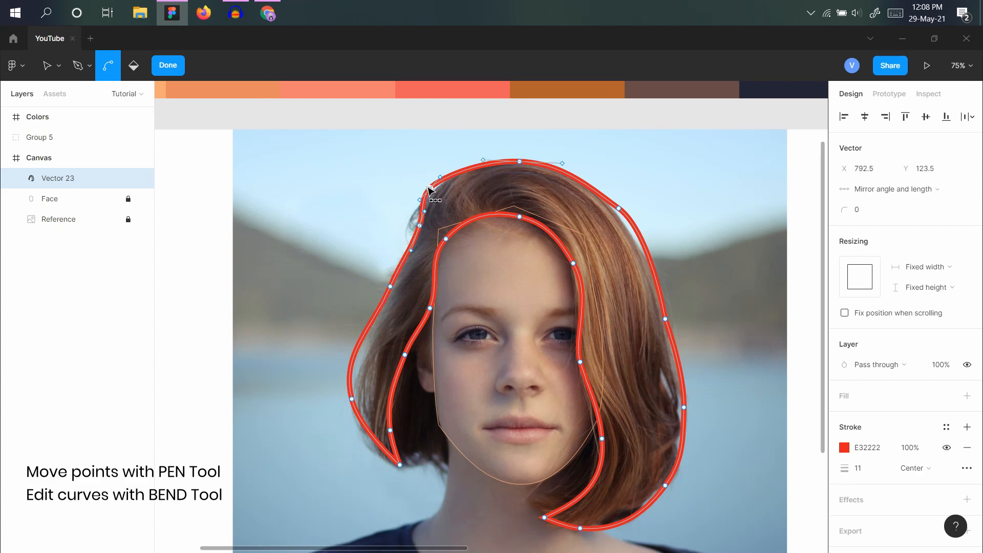
key(ctrl+z)
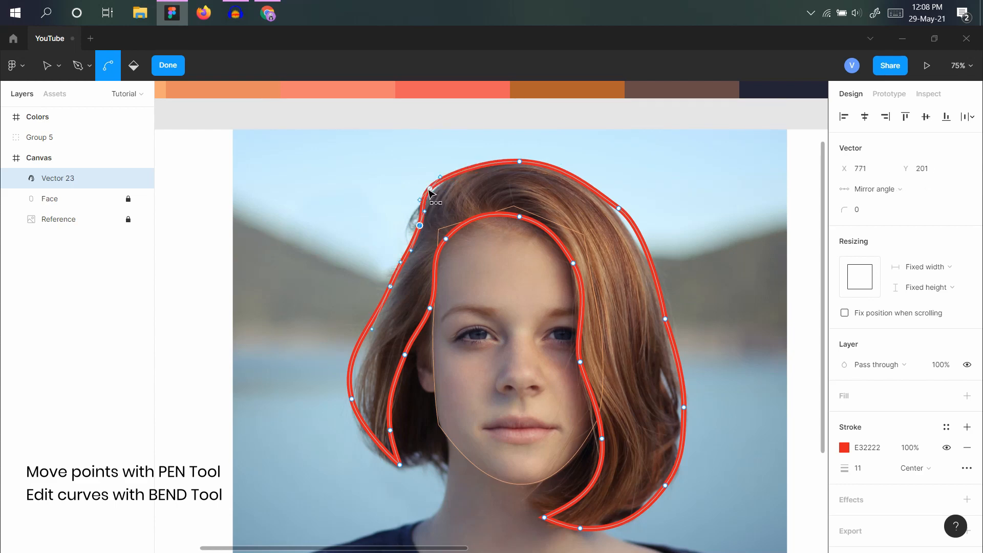
key(v)
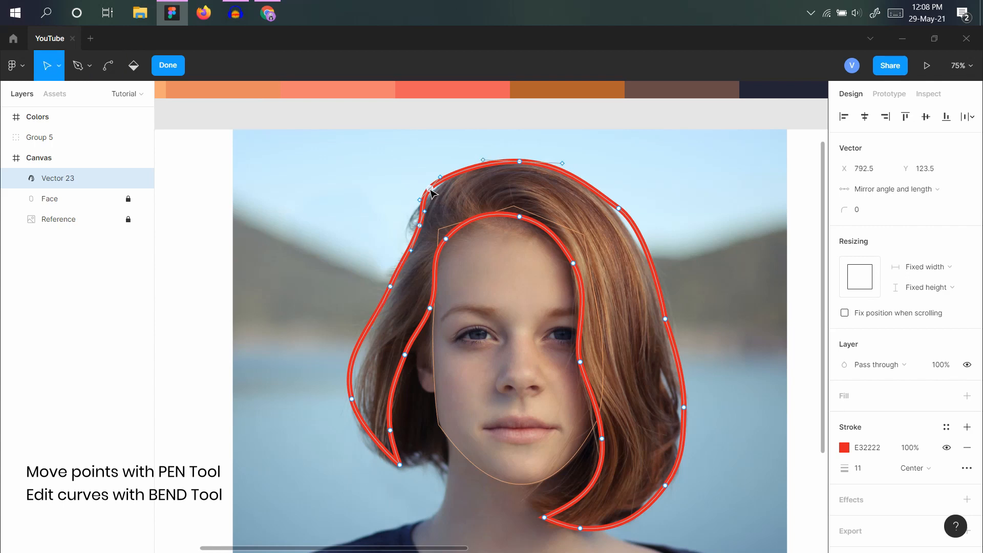
drag(430, 190, 436, 182)
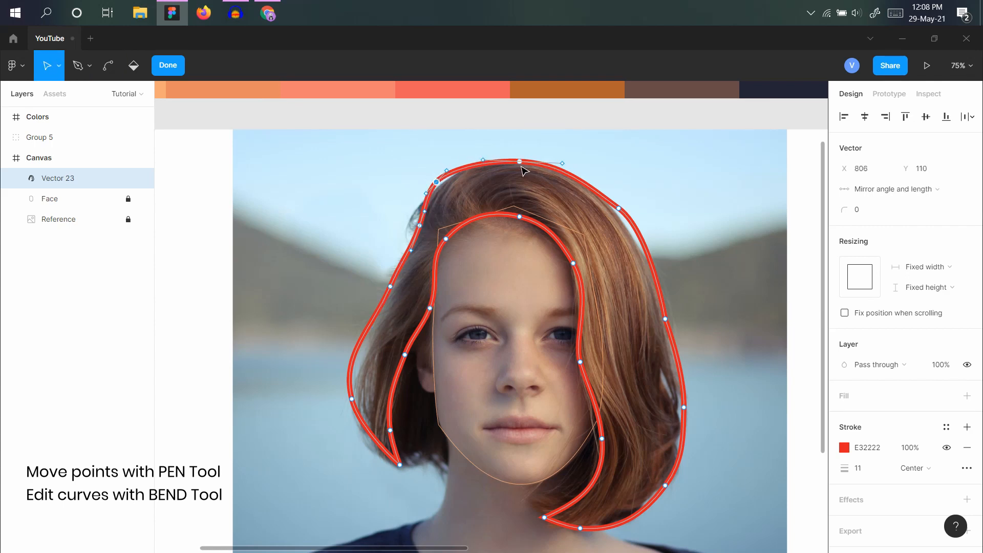
Nudge the outer right points to the hair's edge and delete the surplus point halfway down the lower right side.
drag(619, 208, 614, 210)
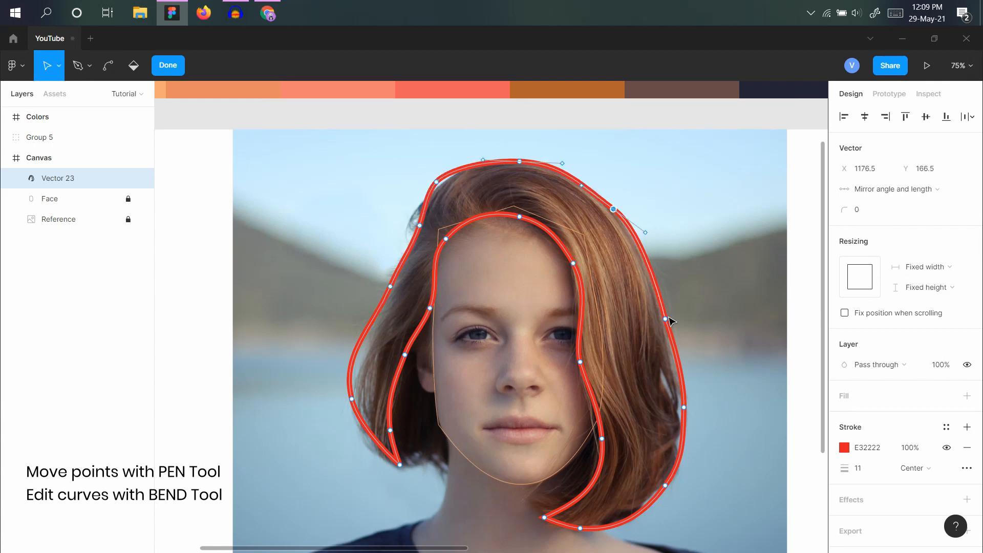
drag(665, 319, 665, 323)
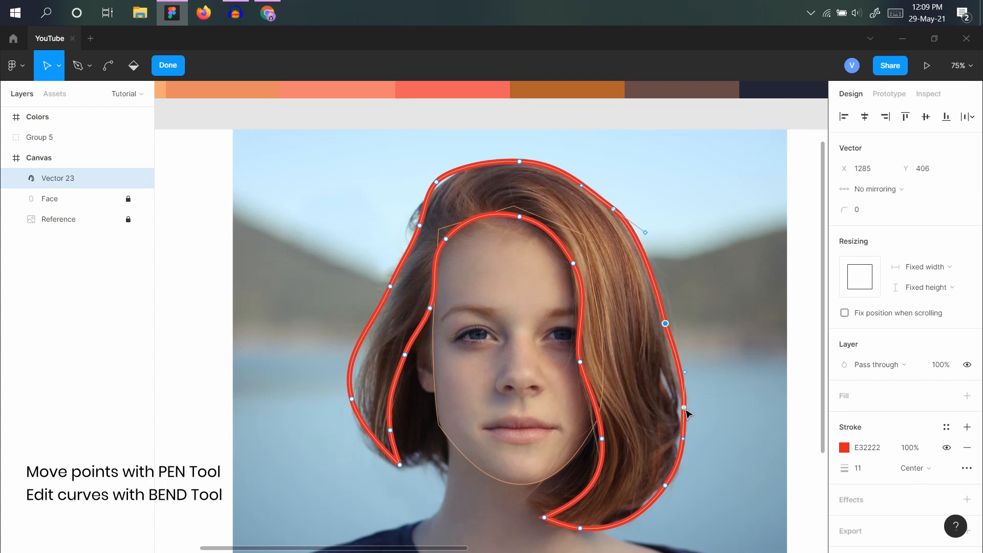
click(685, 408)
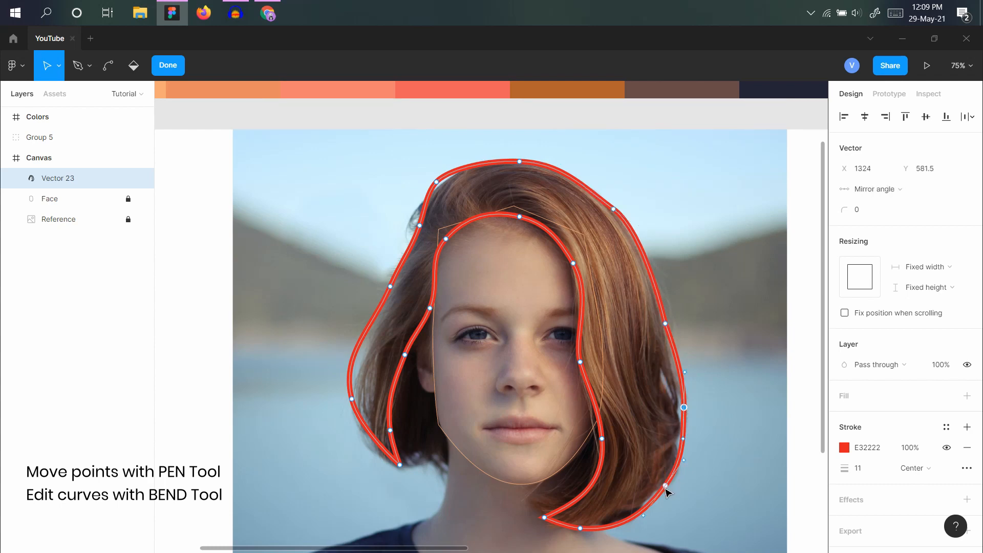
drag(665, 488, 673, 490)
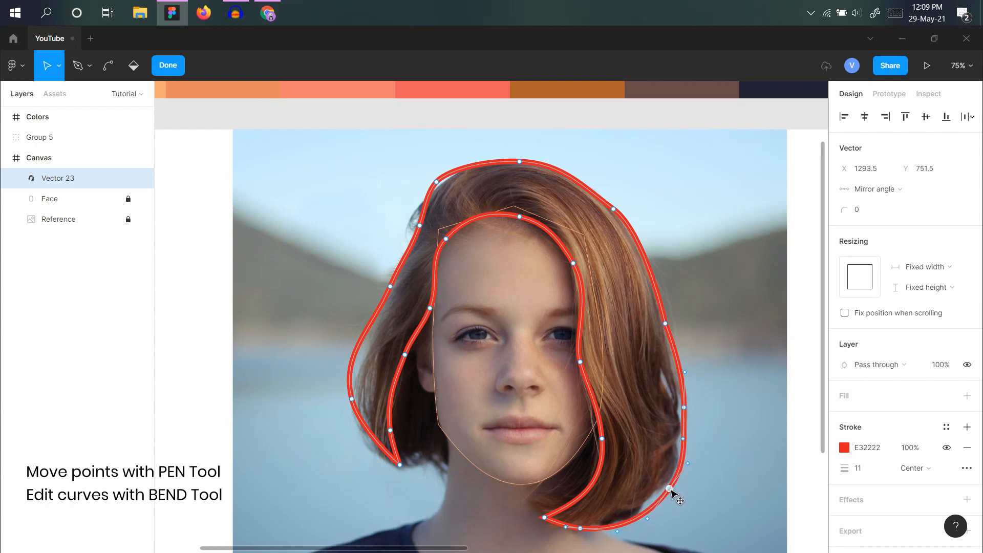
click(684, 407)
key(Delete)
Shift the lower left hair tip toward the neck and lengthen the outer left point's lower handle to round the curve.
click(391, 287)
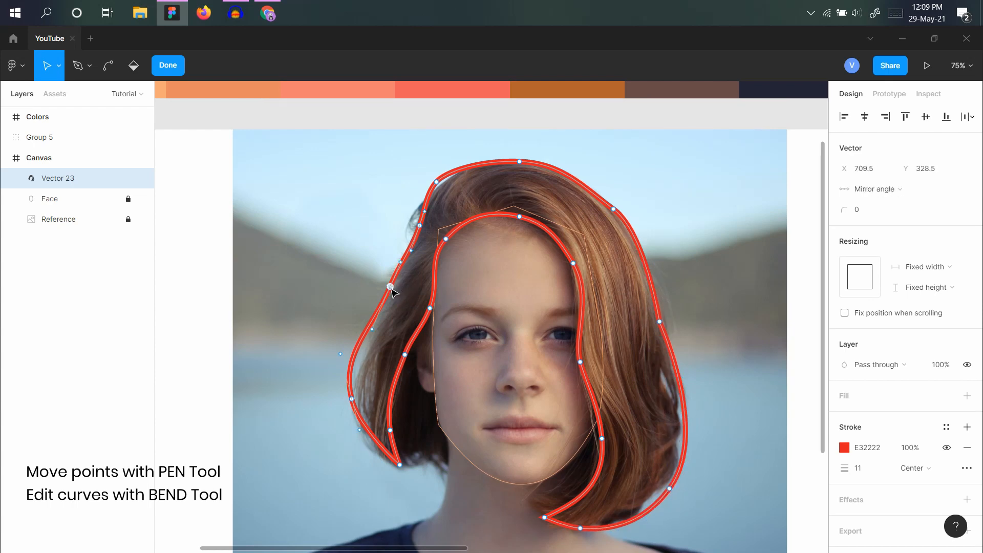
drag(392, 290, 392, 291)
drag(401, 464, 409, 466)
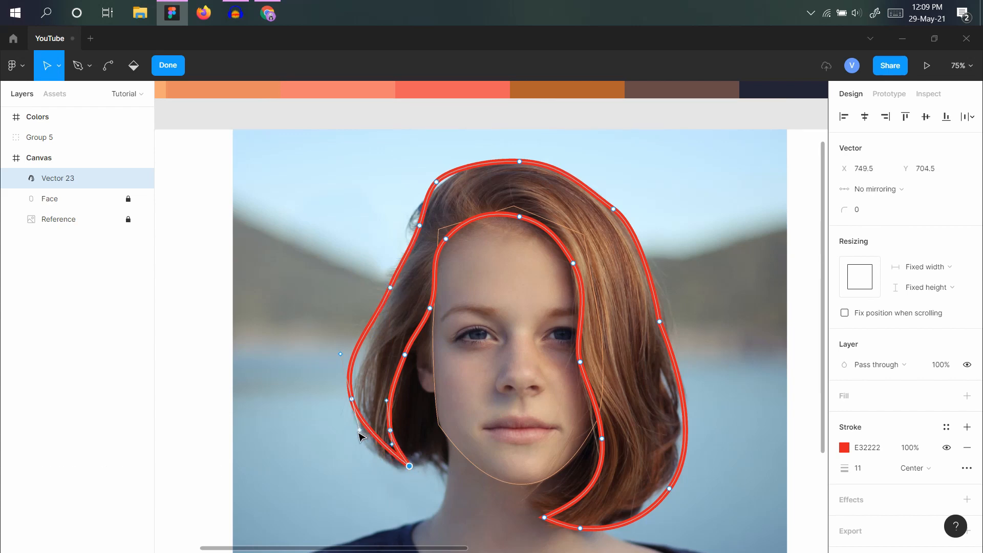
drag(359, 433, 359, 455)
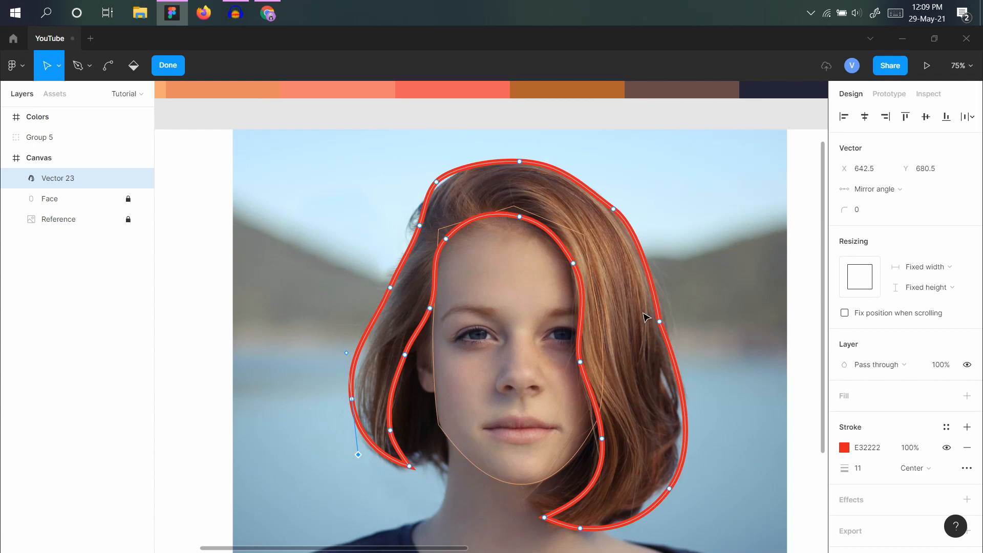
Recolour the hair outline with the B1612C palette swatch and swap its stroke for a fill.
scroll(647, 292, up, 3)
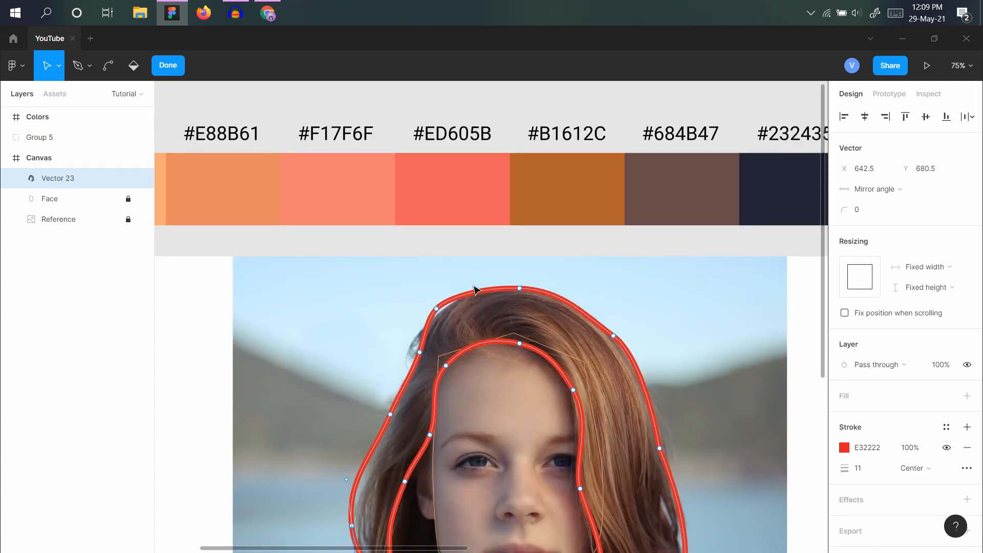
key(i)
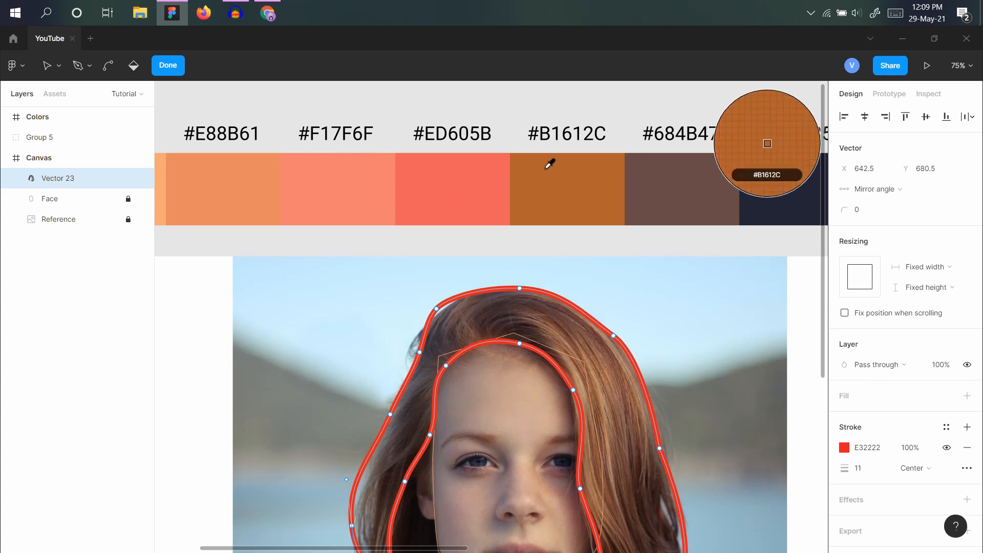
ctrl+scroll(389, 192, down, 2)
ctrl+scroll(389, 194, down, 3)
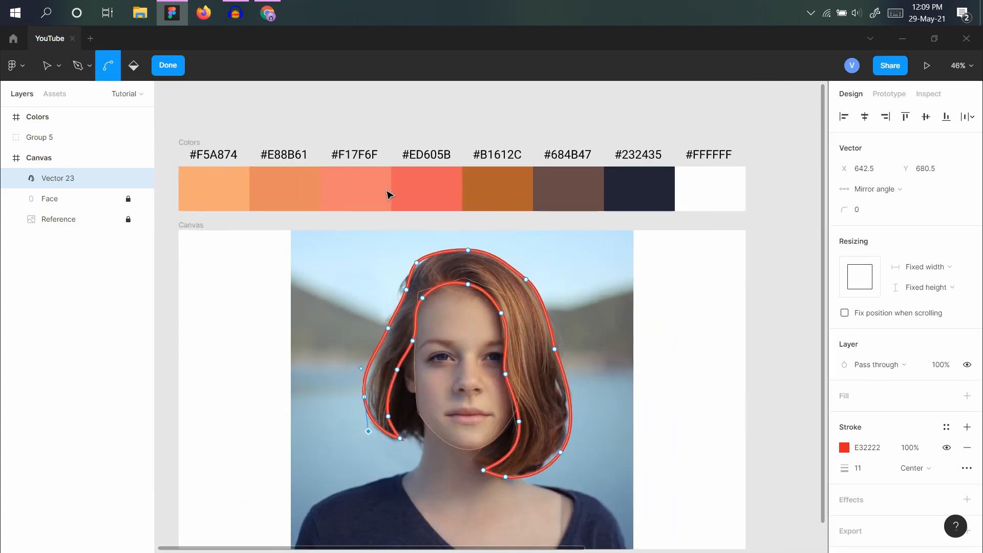
key(i)
key(Escape)
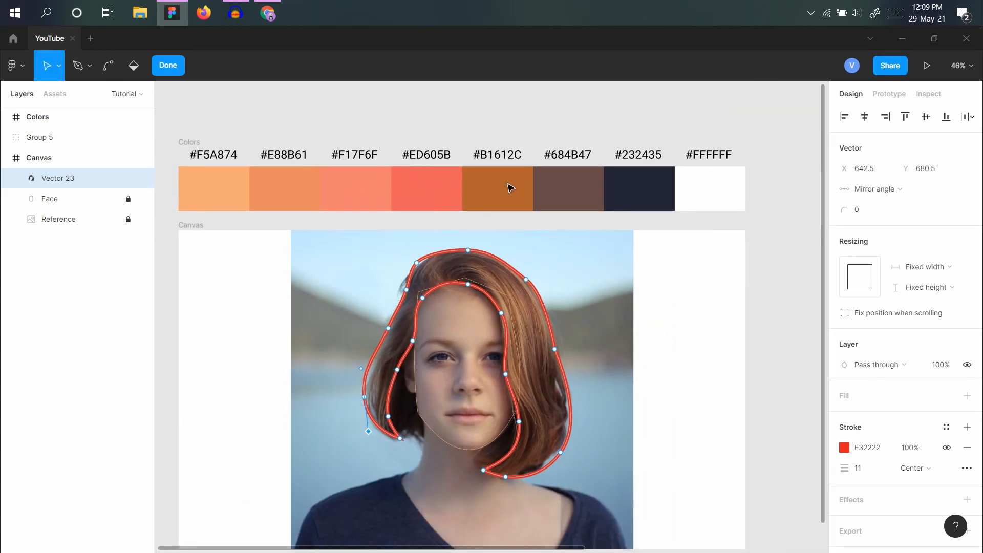
key(p)
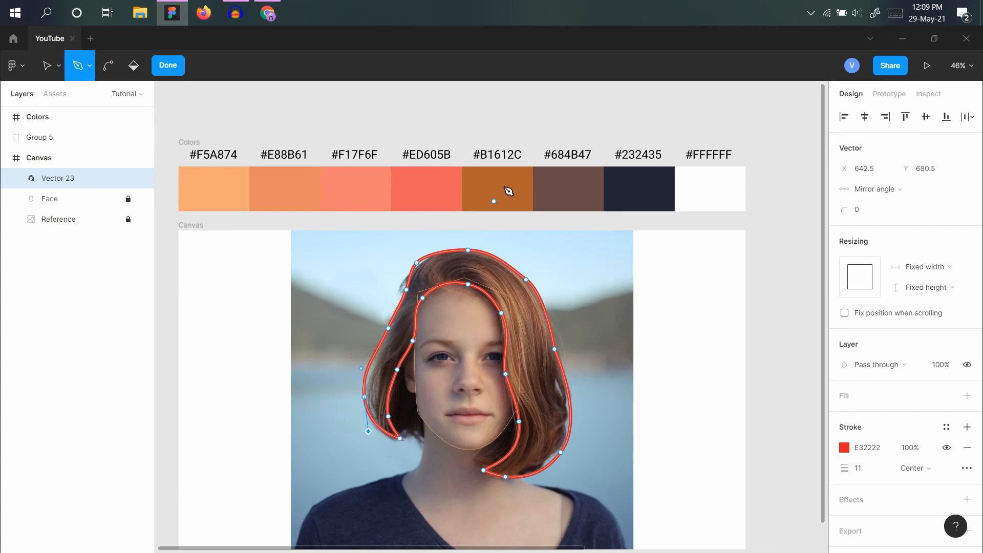
key(i)
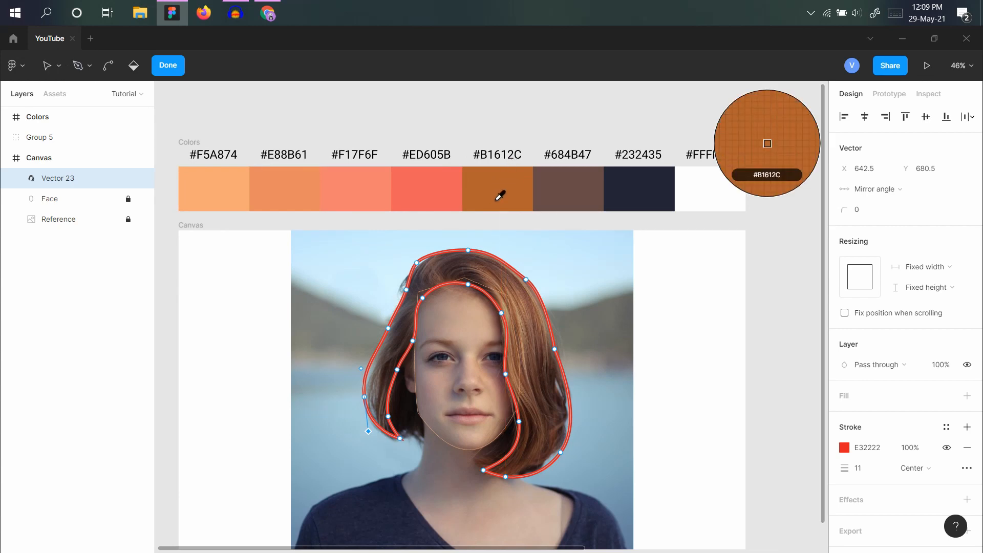
click(502, 193)
click(172, 65)
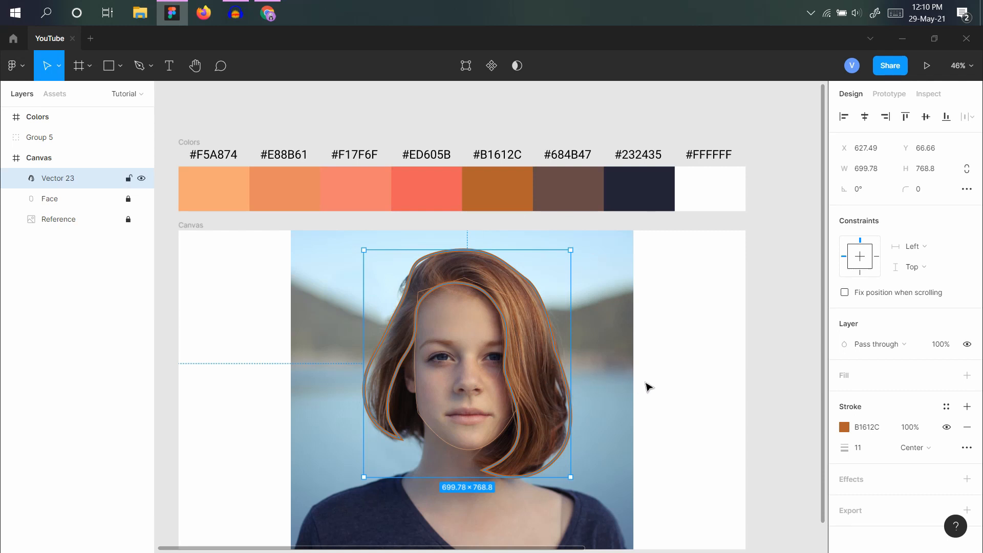
key(shift+x)
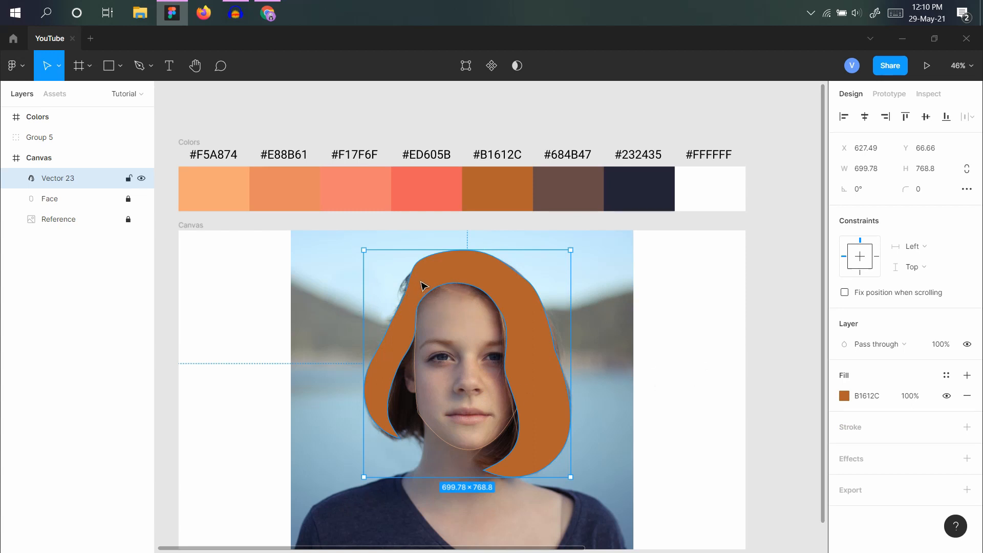
Widen the curve left of the crown and turn the outer left point below it into a corner that follows the hair.
scroll(411, 291, up, 5)
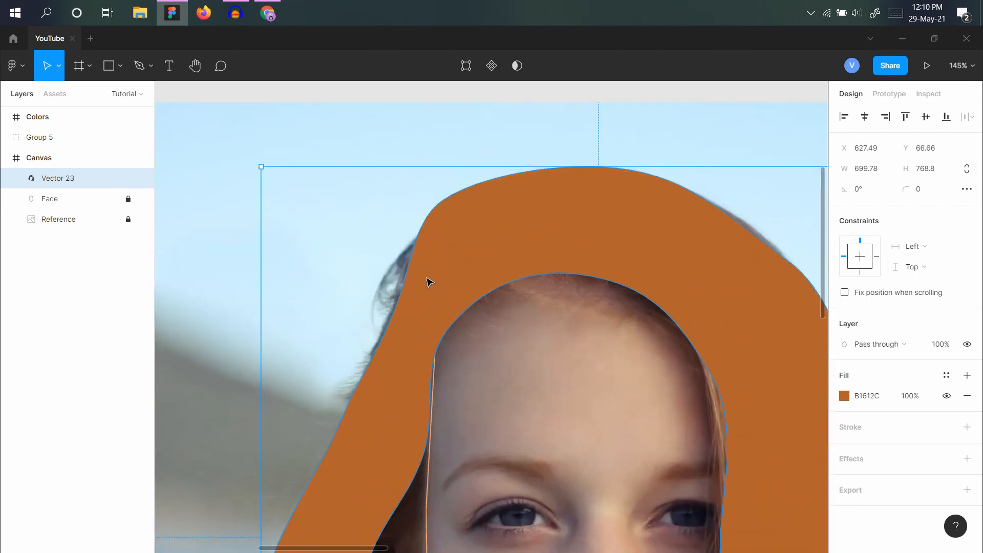
double_click(441, 274)
click(400, 296)
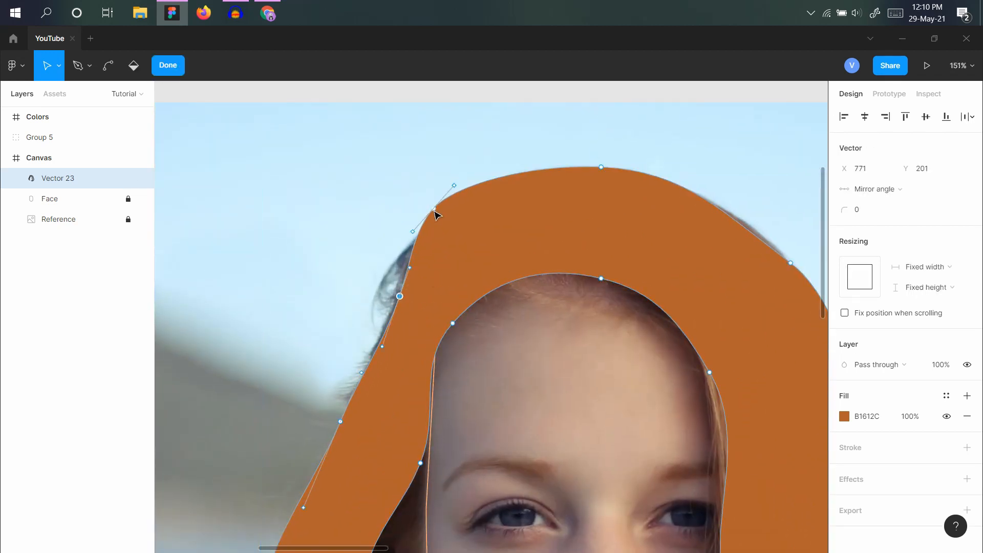
drag(413, 232, 383, 246)
ctrl+click(402, 297)
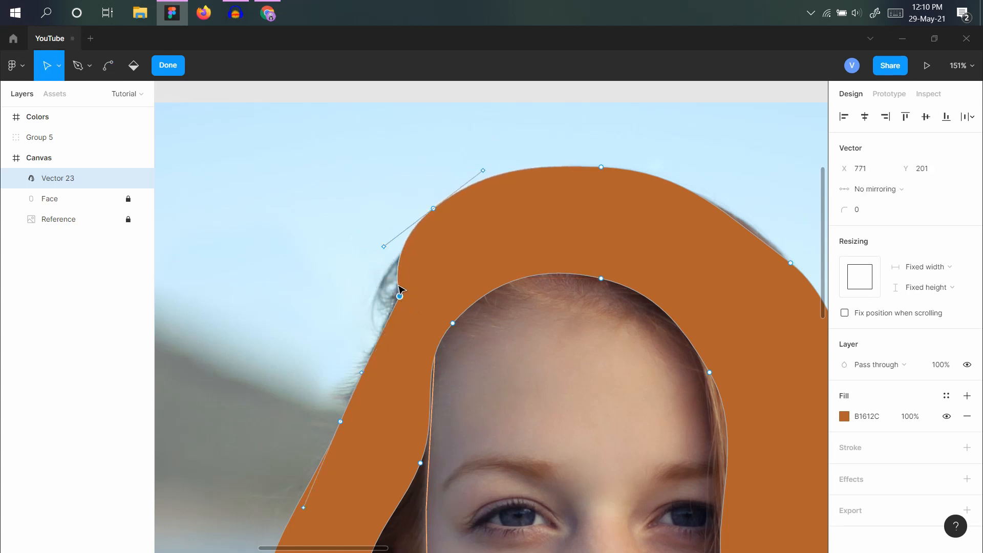
drag(399, 290, 402, 302)
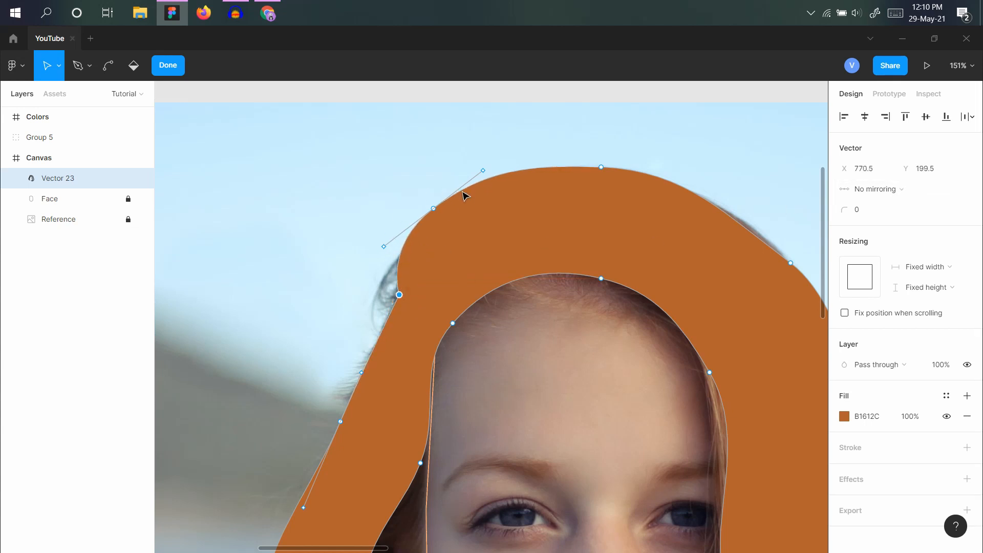
Reshape the hair's inner edge by lowering the forehead points and tightening the temple curves, and finish editing the shape.
drag(453, 323, 443, 360)
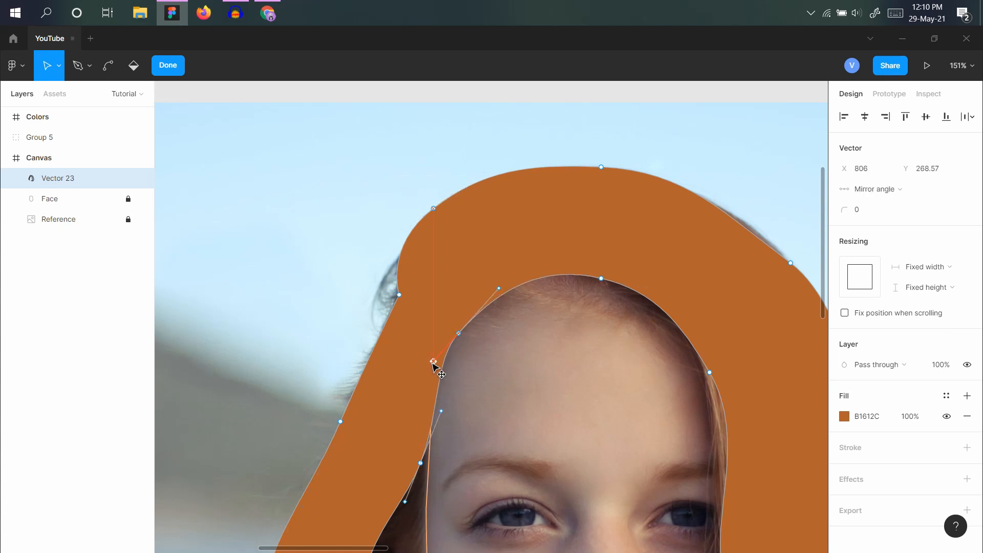
drag(602, 278, 604, 295)
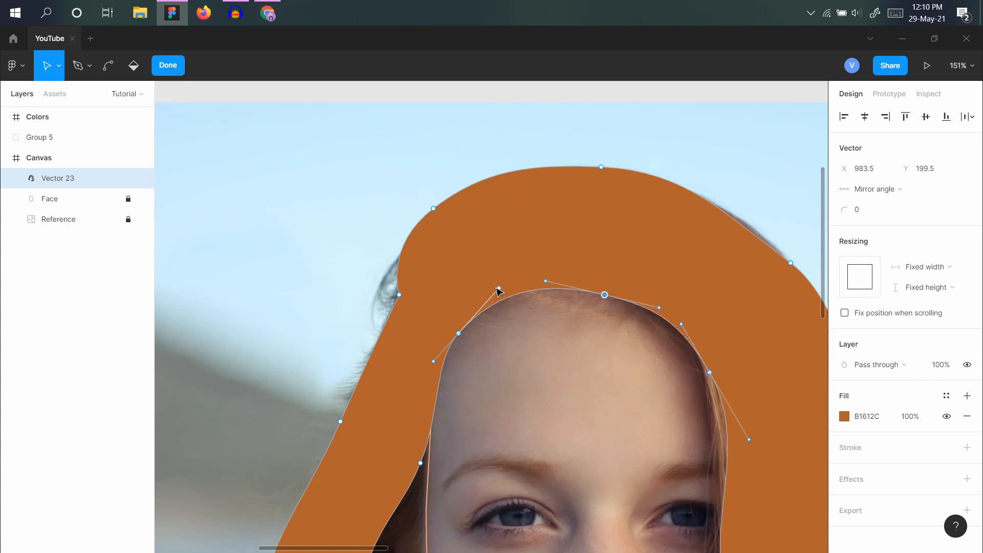
drag(500, 288, 486, 303)
drag(604, 296, 602, 306)
drag(711, 374, 709, 380)
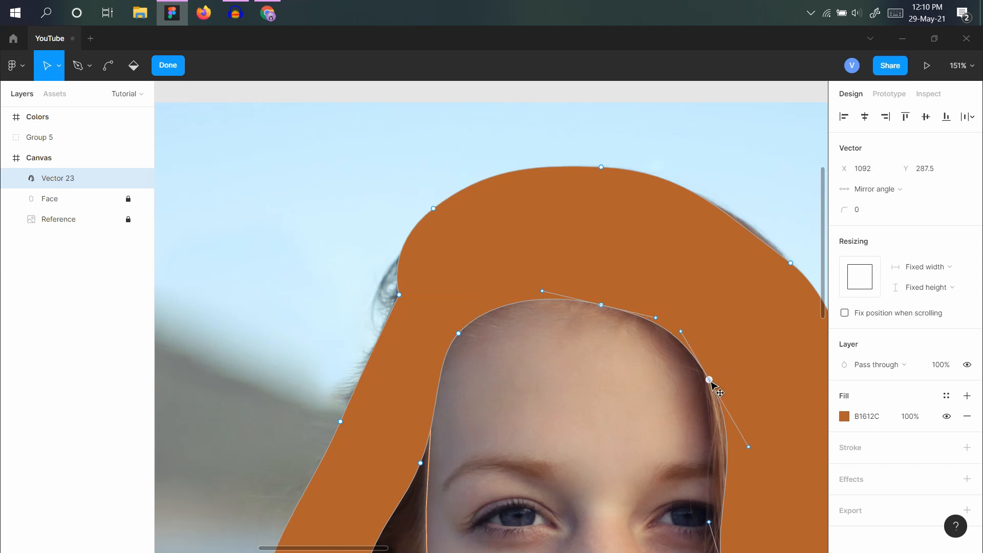
drag(749, 440, 729, 421)
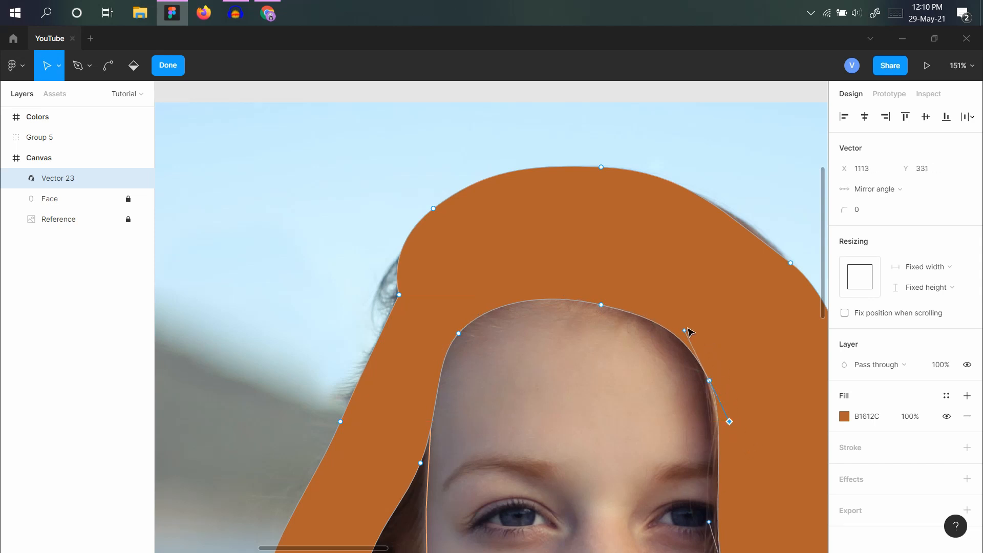
drag(685, 330, 689, 339)
scroll(492, 325, down, 10)
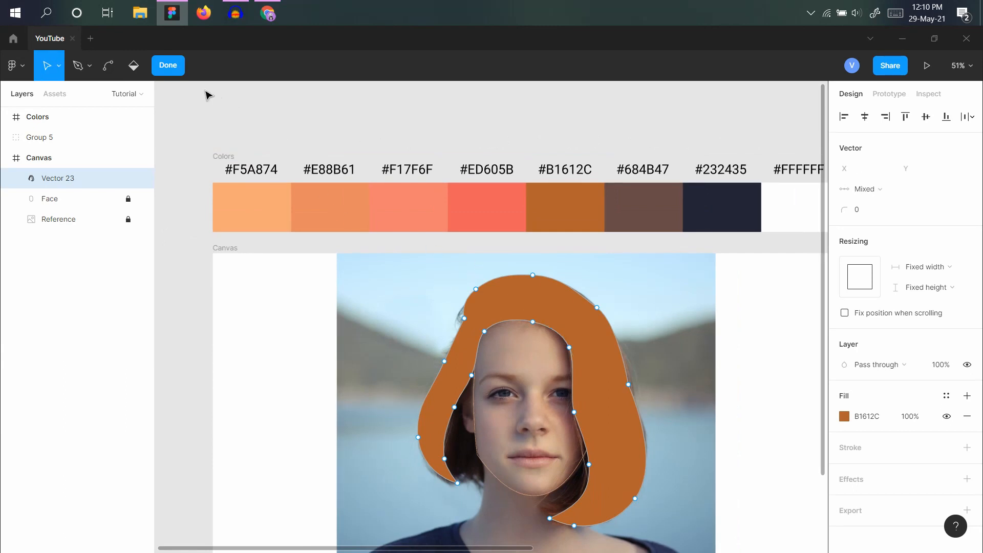
click(176, 67)
click(570, 127)
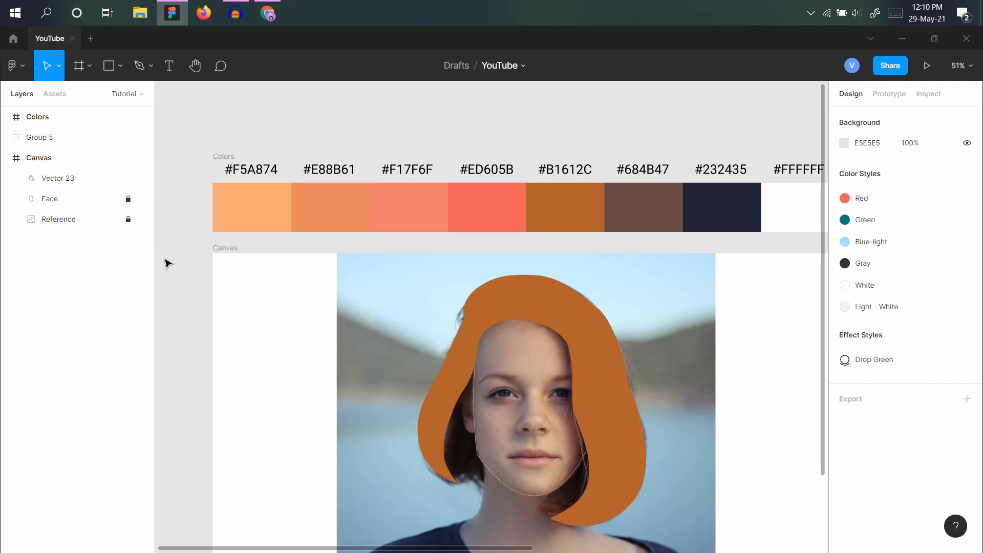
Unlock the Face layer and swap its F5A874 stroke for a fill.
click(128, 199)
click(75, 198)
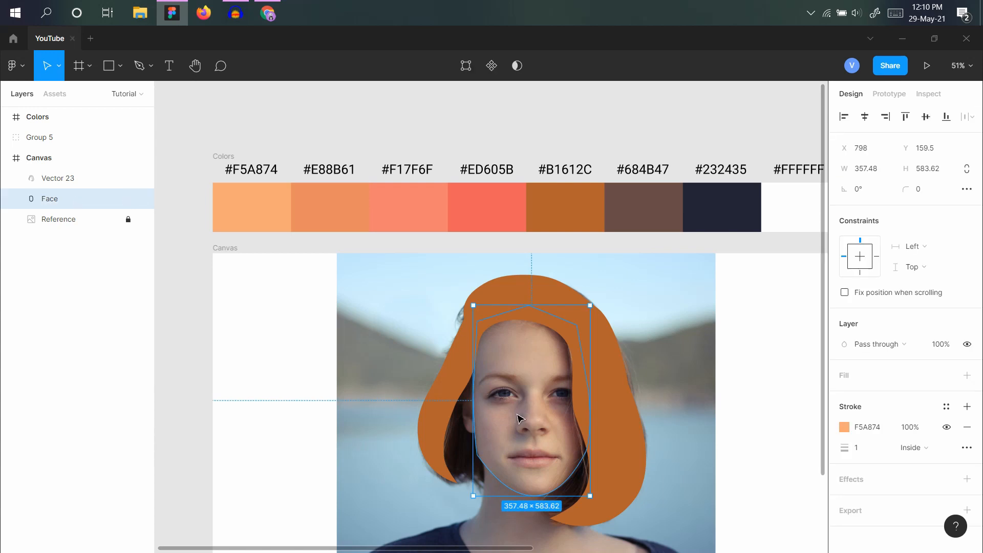
key(shift+x)
click(712, 345)
Examine how the filled face and hair shapes fit together over the reference photo, especially around the uncovered ear.
scroll(715, 383, down, 2)
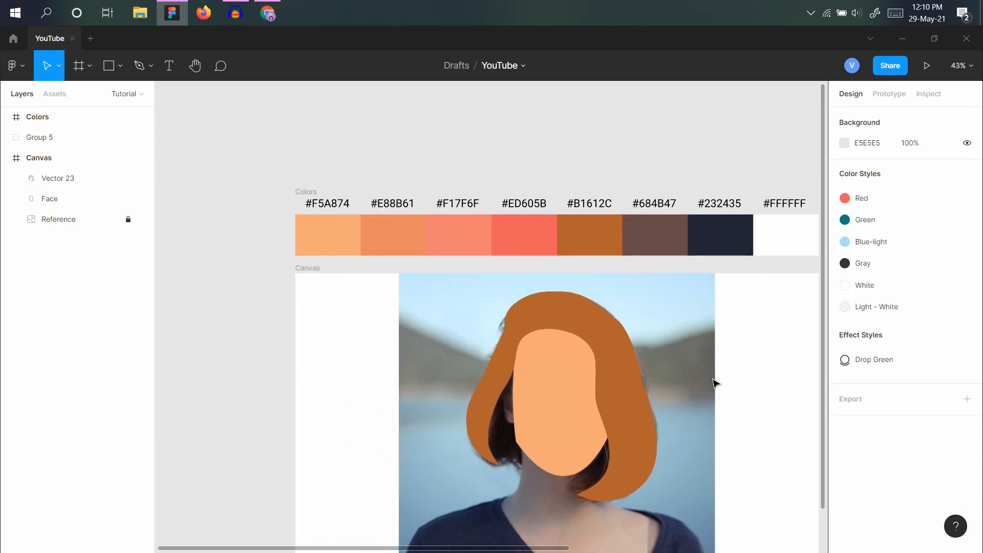
scroll(714, 384, up, 3)
scroll(715, 383, down, 4)
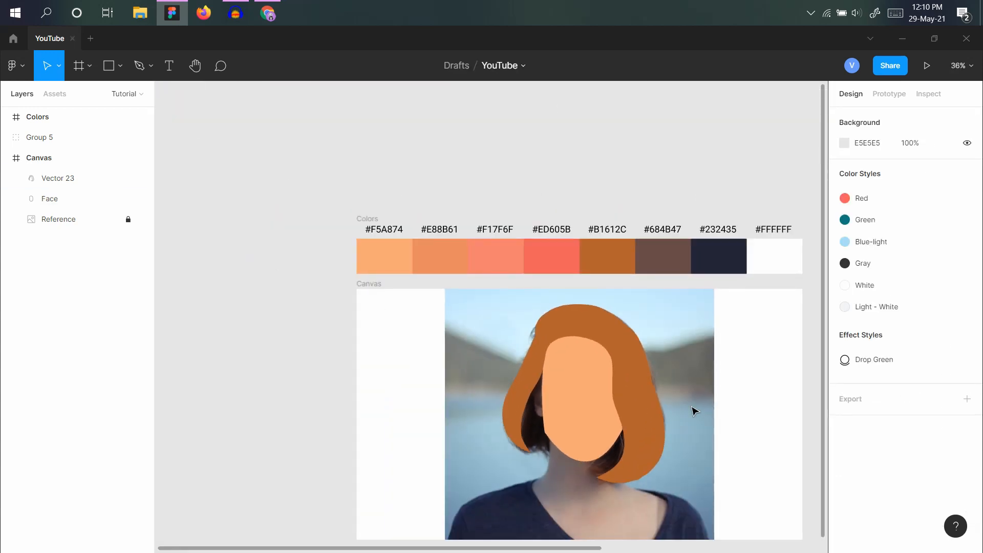
scroll(674, 387, down, 2)
scroll(617, 391, up, 3)
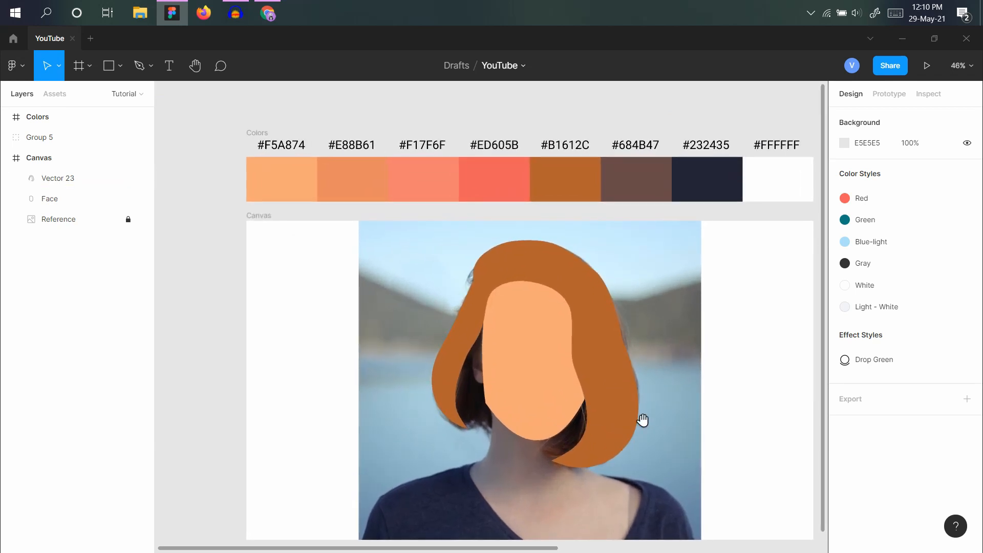
scroll(627, 413, up, 2)
scroll(548, 424, up, 2)
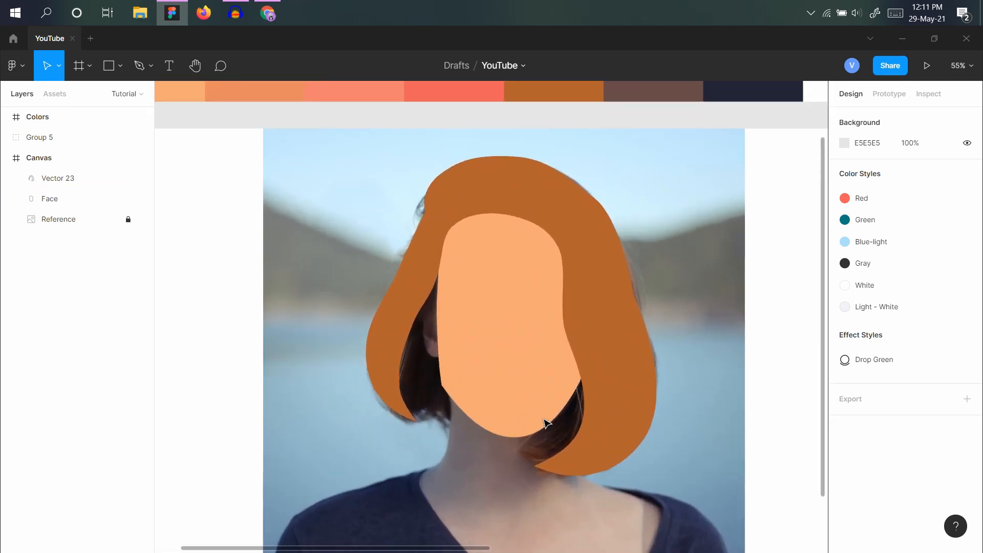
scroll(547, 423, up, 2)
scroll(533, 354, up, 1)
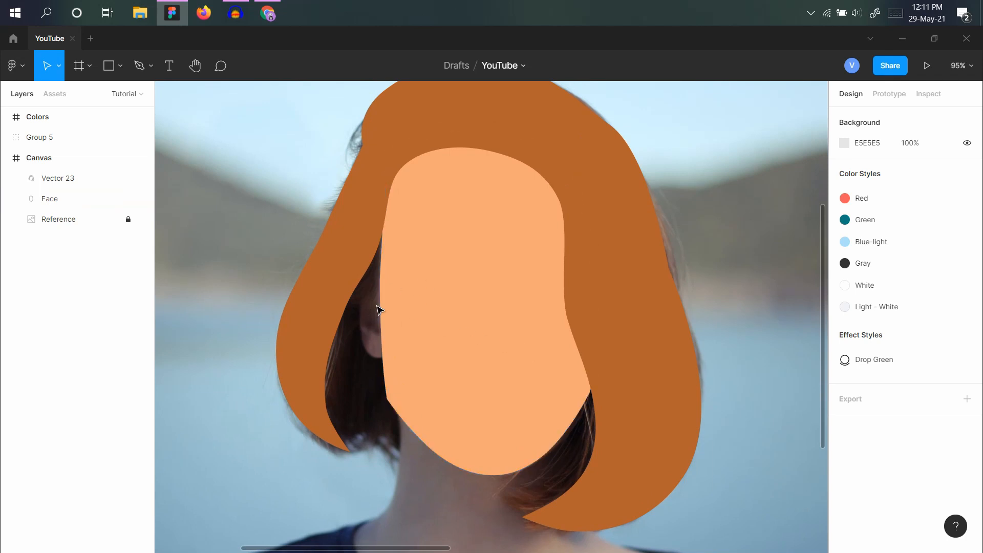
scroll(382, 309, up, 3)
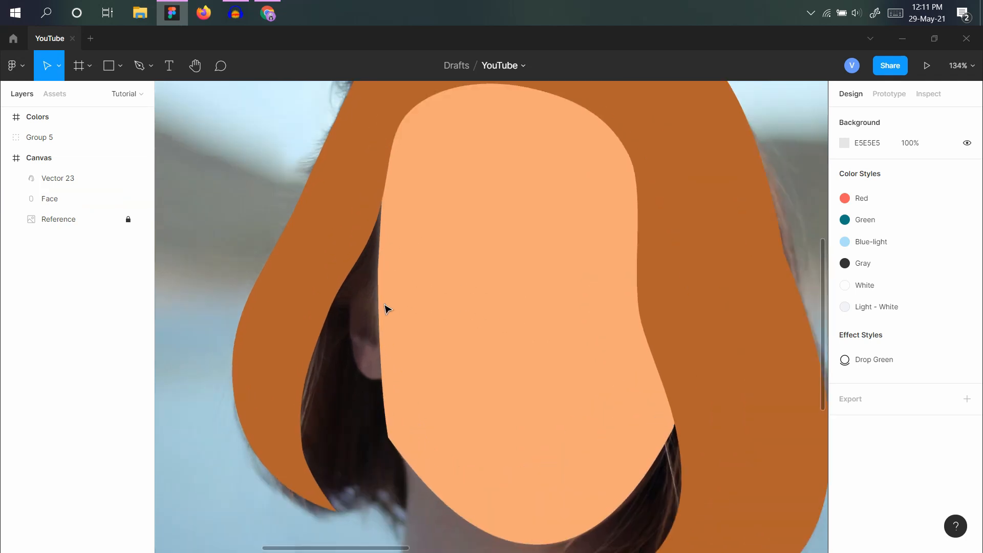
Swap the face and hair fills for outlines and set the face's stroke width to 4.
click(443, 310)
key(shift+x)
click(337, 236)
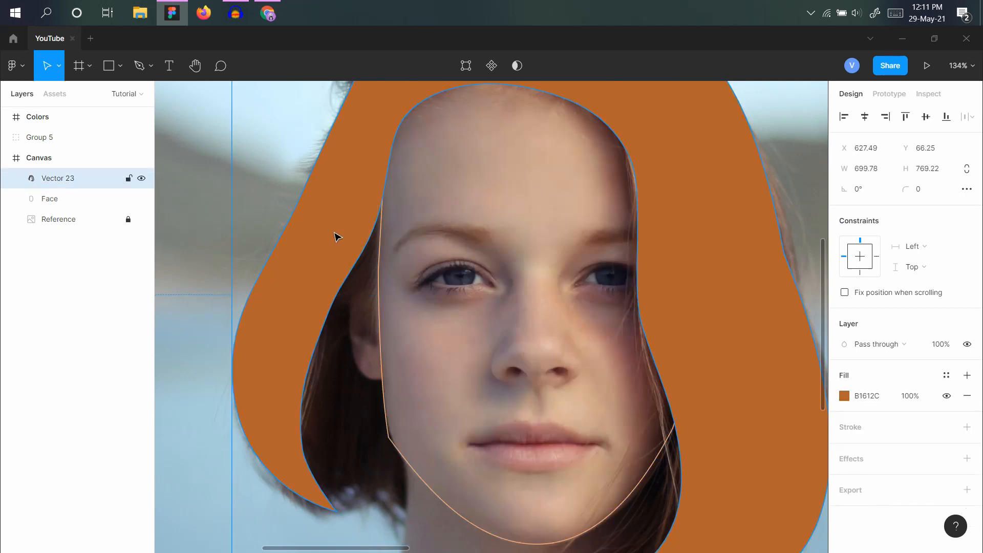
key(shift+x)
click(309, 252)
click(384, 340)
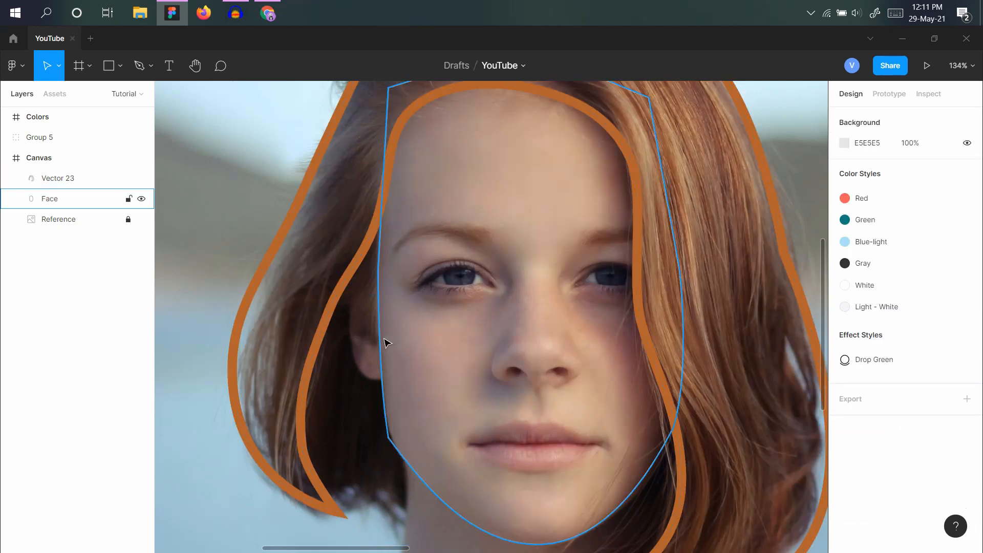
mouse_move(846, 447)
mouse_down()
mouse_move(857, 445)
mouse_move(843, 446)
mouse_up()
click(400, 377)
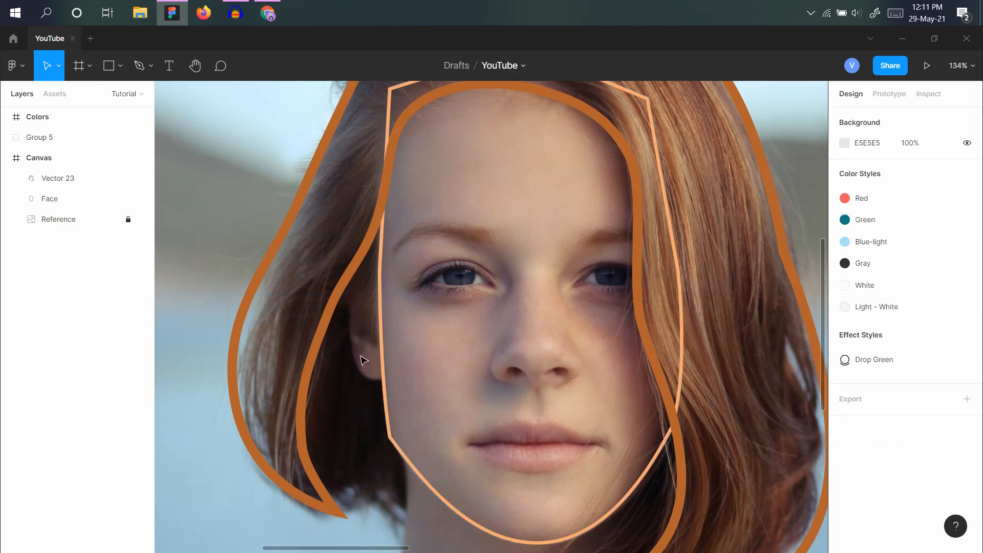
Draw an ellipse about 77 by 137 over the visible ear and tilt it about 6.2 degrees to match.
key(i)
key(o)
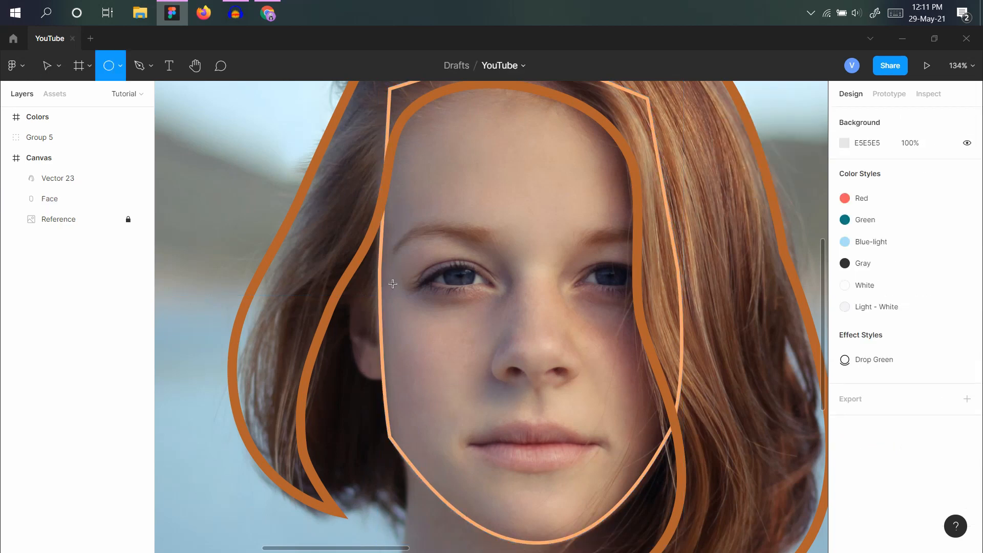
mouse_move(407, 254)
mouse_down()
mouse_move(467, 373)
mouse_move(479, 376)
mouse_up()
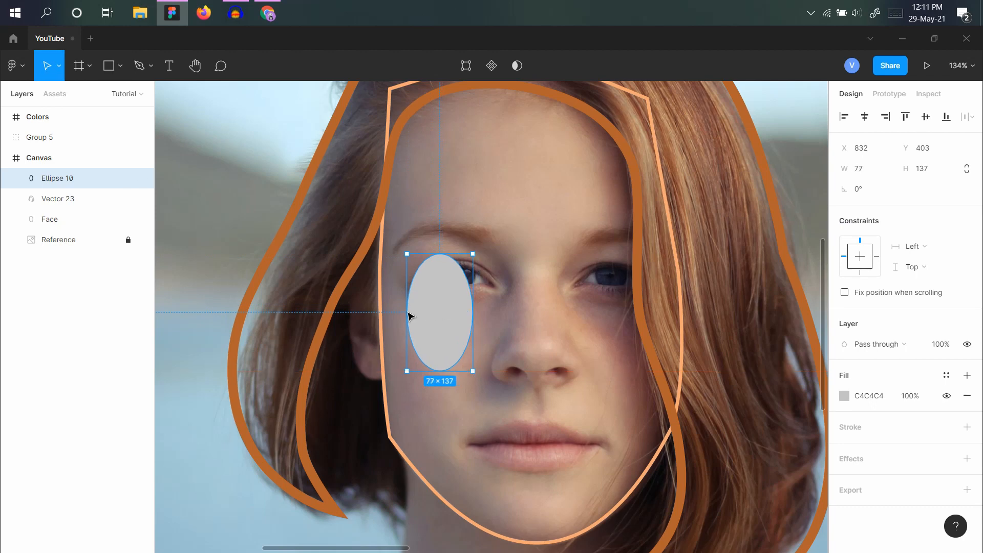
mouse_move(408, 312)
mouse_down()
mouse_move(364, 305)
mouse_move(373, 310)
mouse_up()
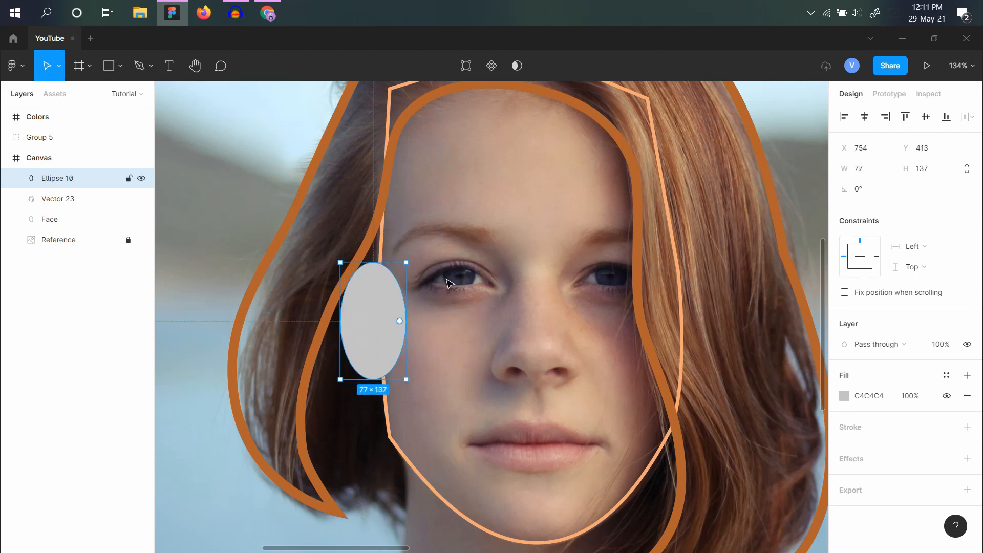
drag(413, 258, 406, 254)
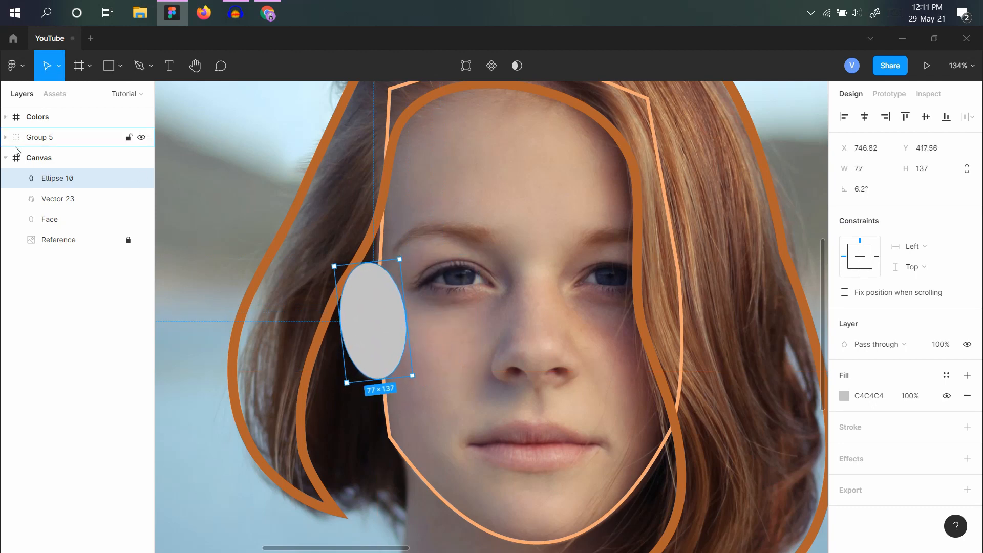
Rename the ellipse layer as Ear and the hair vector layer as Hair.
double_click(61, 179)
text(Ear)
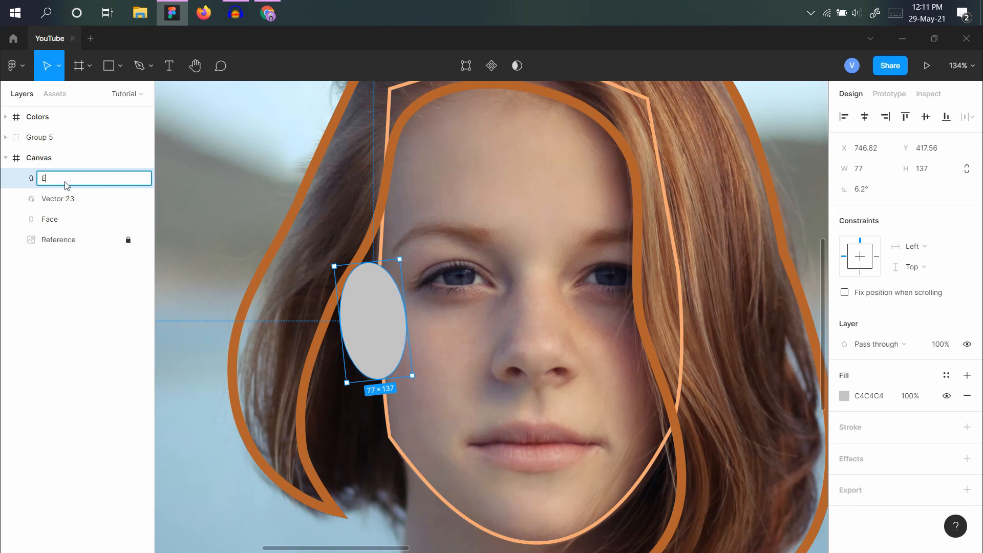
key(Return)
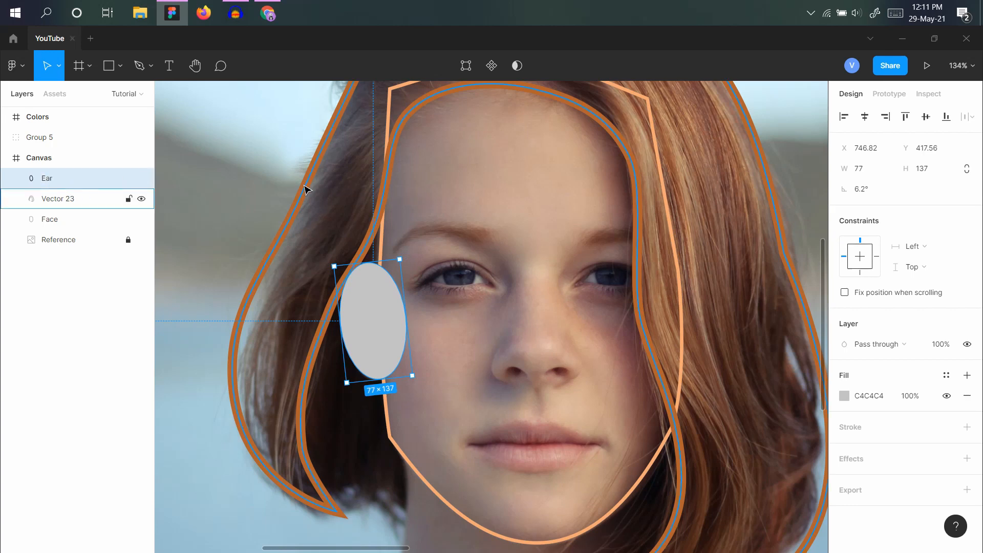
click(309, 191)
double_click(56, 198)
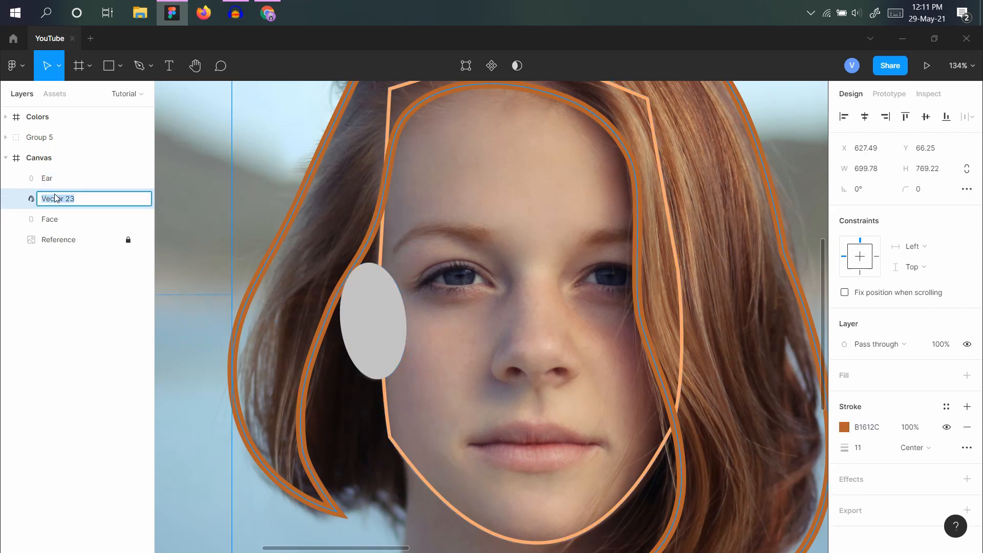
text(Hair)
key(Return)
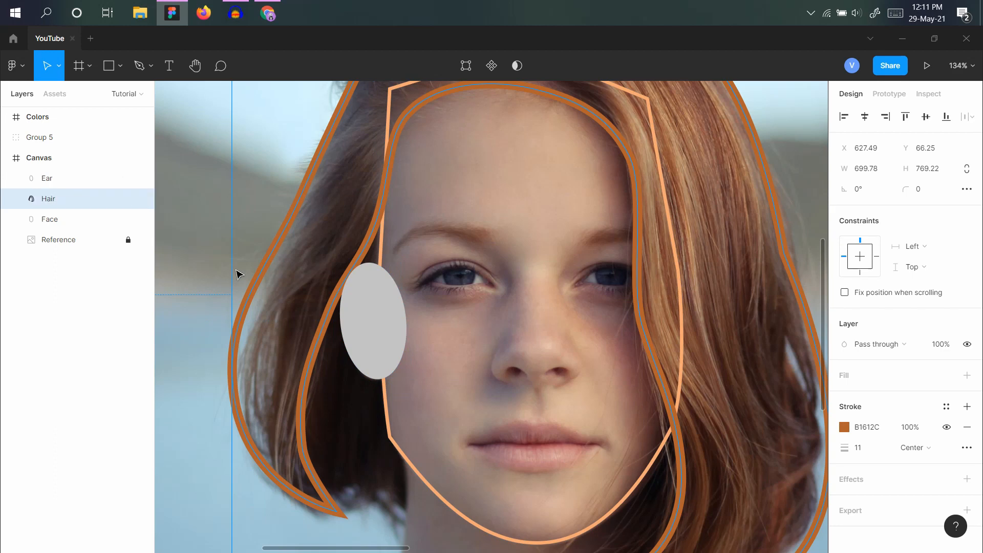
Place the Ear layer beneath the Face layer and recolour the ear with the E88B61 palette swatch.
click(371, 351)
drag(69, 198, 72, 230)
scroll(375, 256, up, 5)
scroll(375, 256, down, 10)
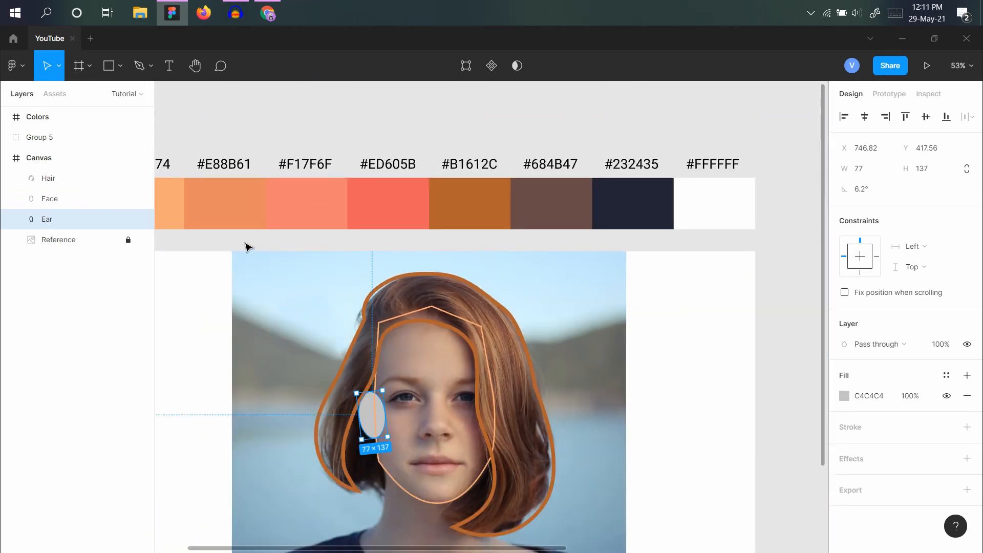
key(r)
key(p)
click(242, 197)
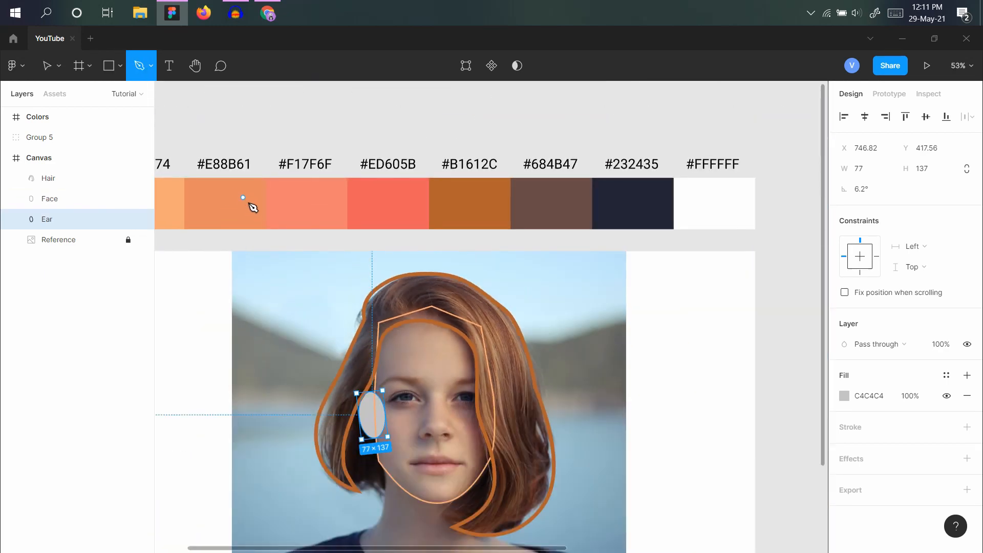
key(i)
click(237, 195)
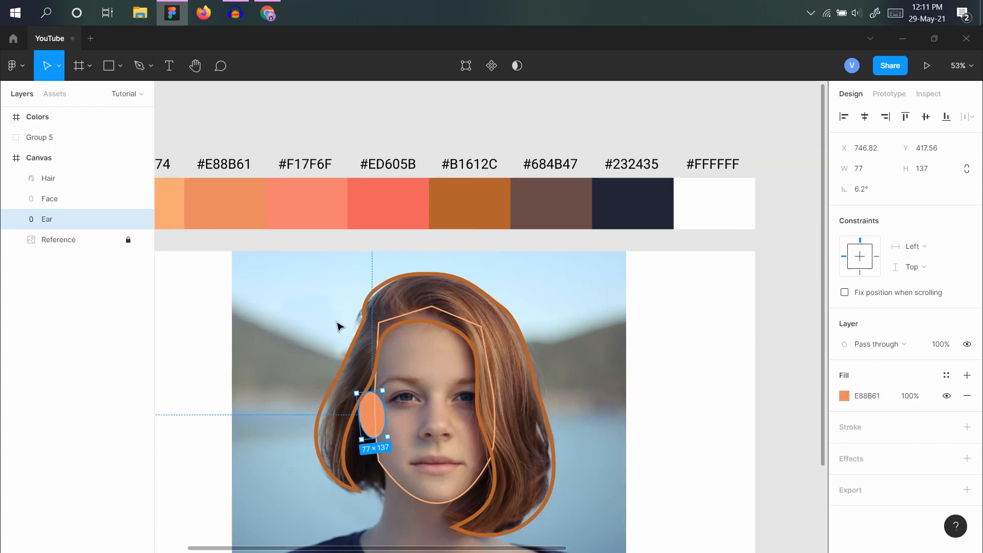
Swap the face's F5A874 outline for a fill.
scroll(332, 320, up, 5)
scroll(410, 317, down, 4)
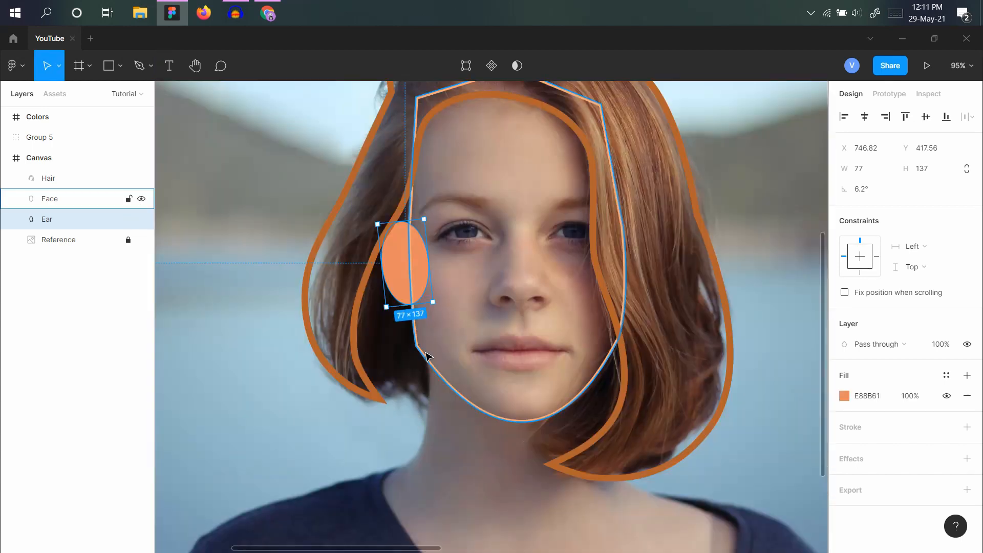
key(Escape)
click(399, 254)
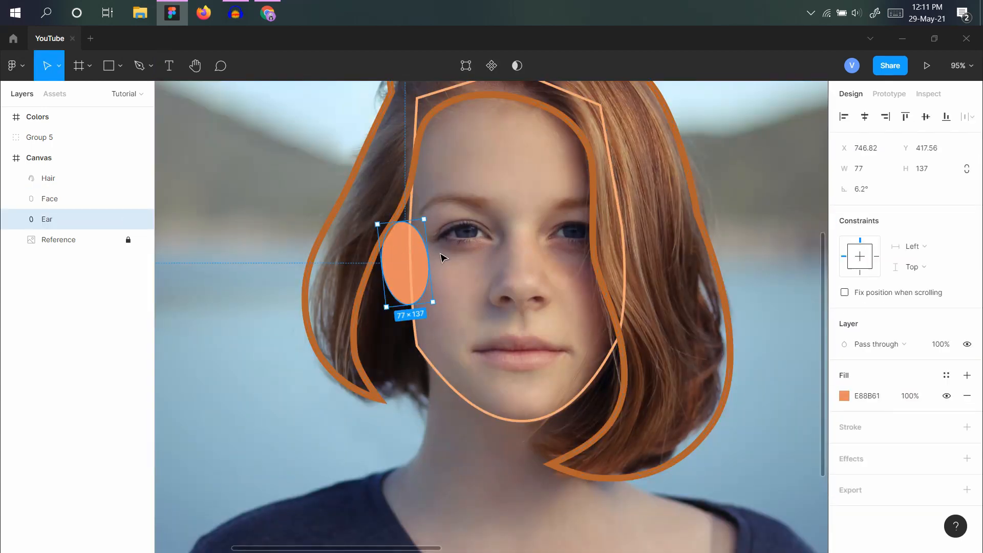
click(408, 207)
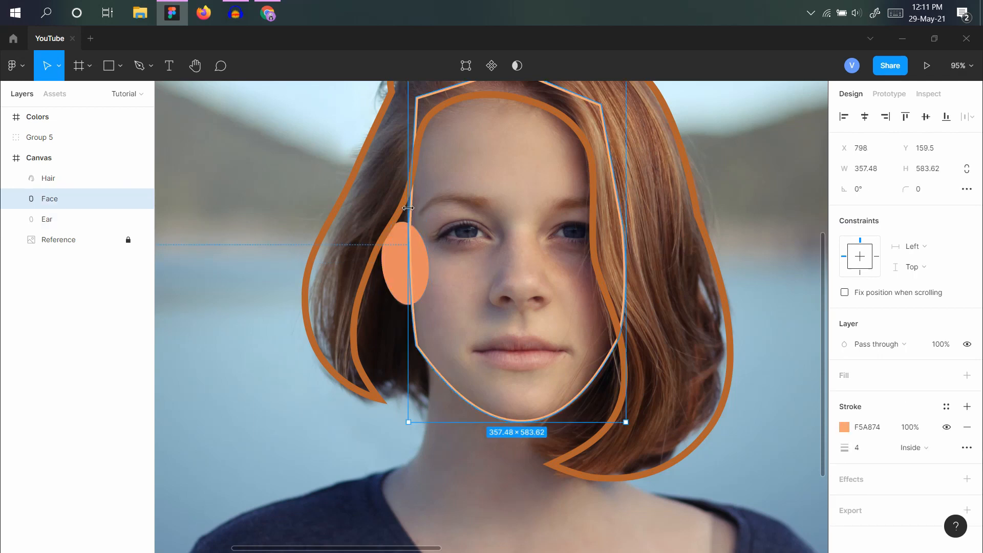
key(shift+x)
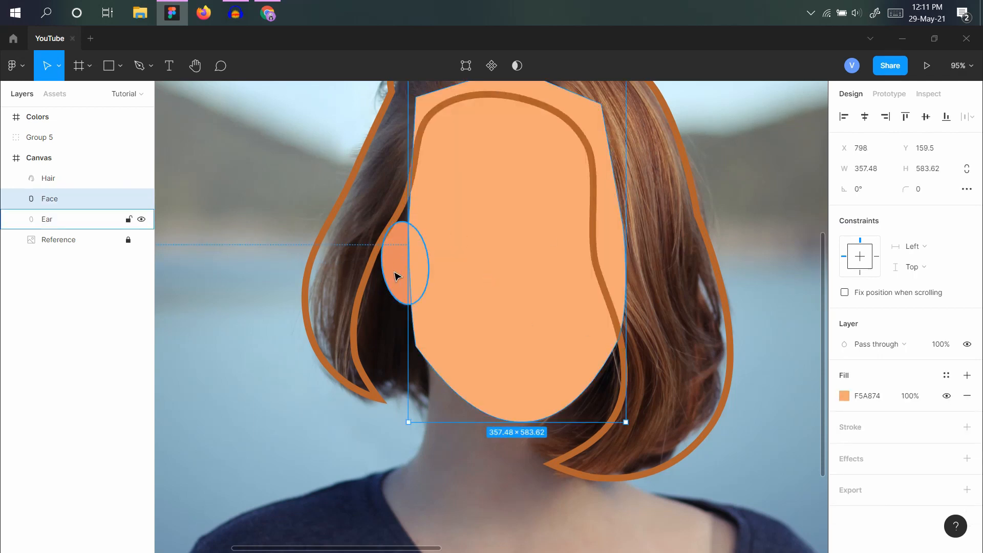
Shift the hair's inner points beside the ear and the lower left tip toward the face, and swap the hair's stroke for a fill.
click(373, 260)
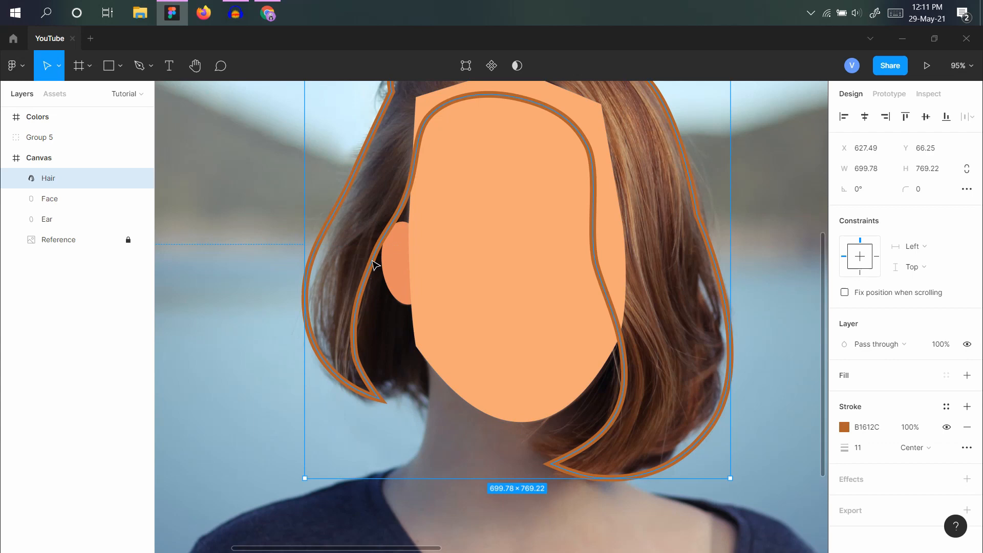
double_click(403, 218)
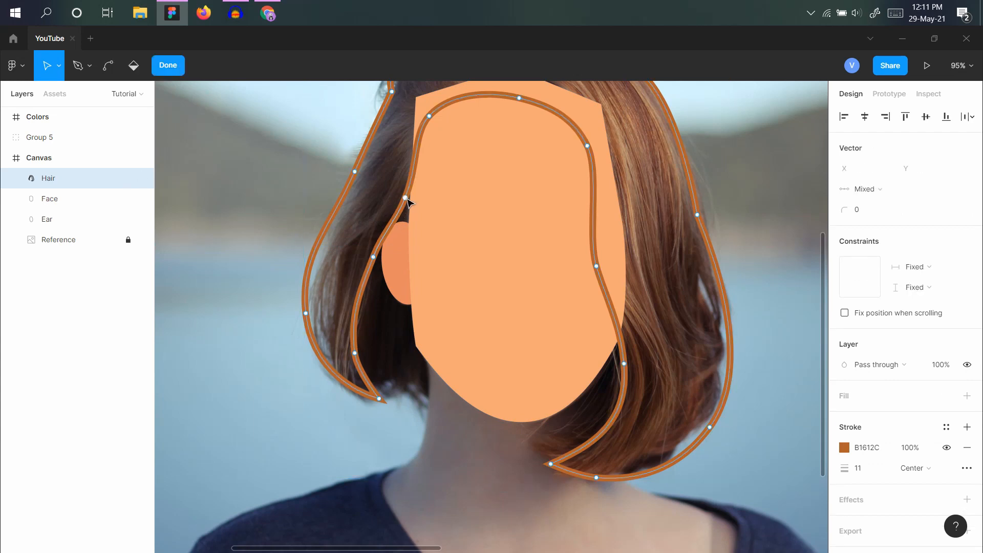
drag(405, 197, 410, 199)
click(373, 256)
drag(376, 258, 382, 271)
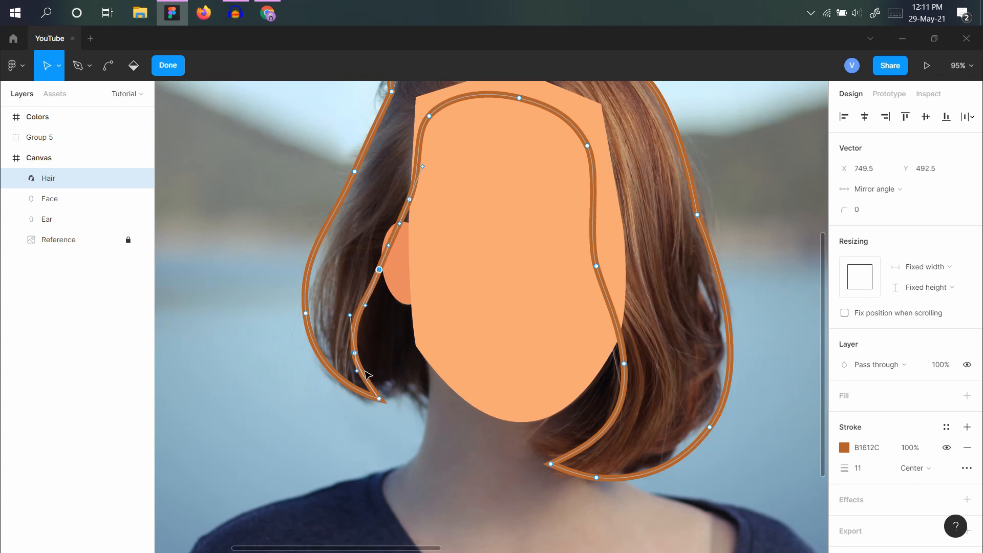
drag(357, 355, 360, 352)
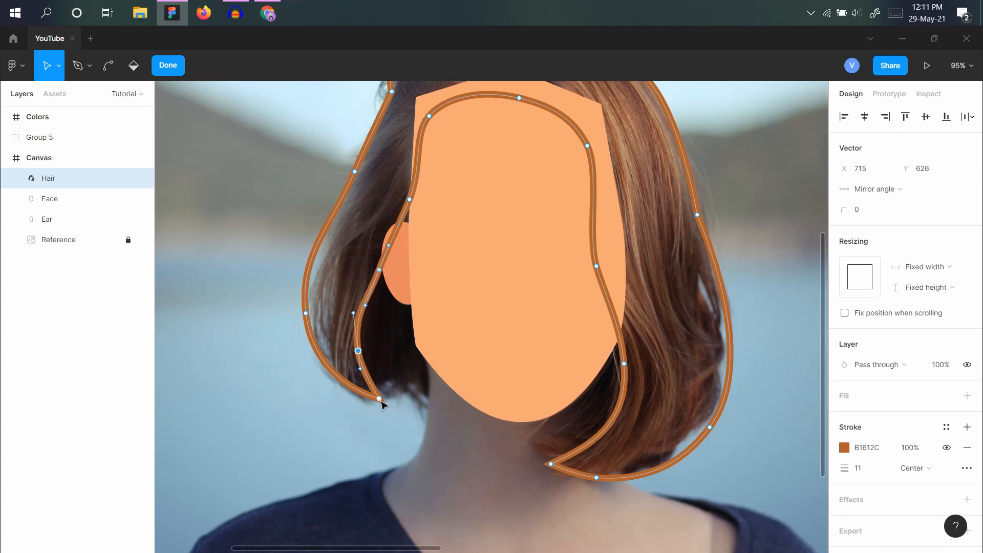
drag(382, 402, 394, 404)
key(shift+x)
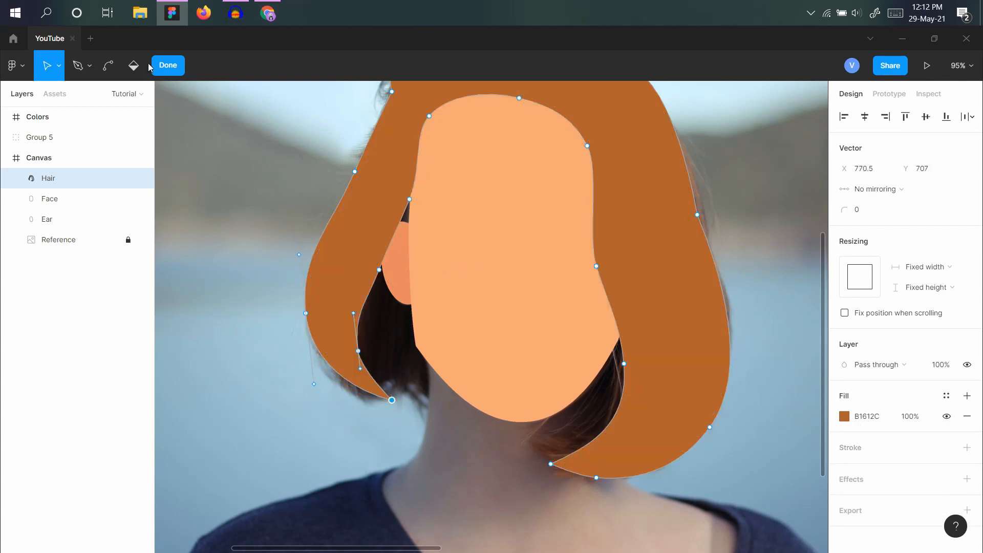
Move the hair's inner left points down toward the face so the hair covers more of the ear, and finish editing the shape.
key(ctrl+a)
scroll(415, 261, up, 1)
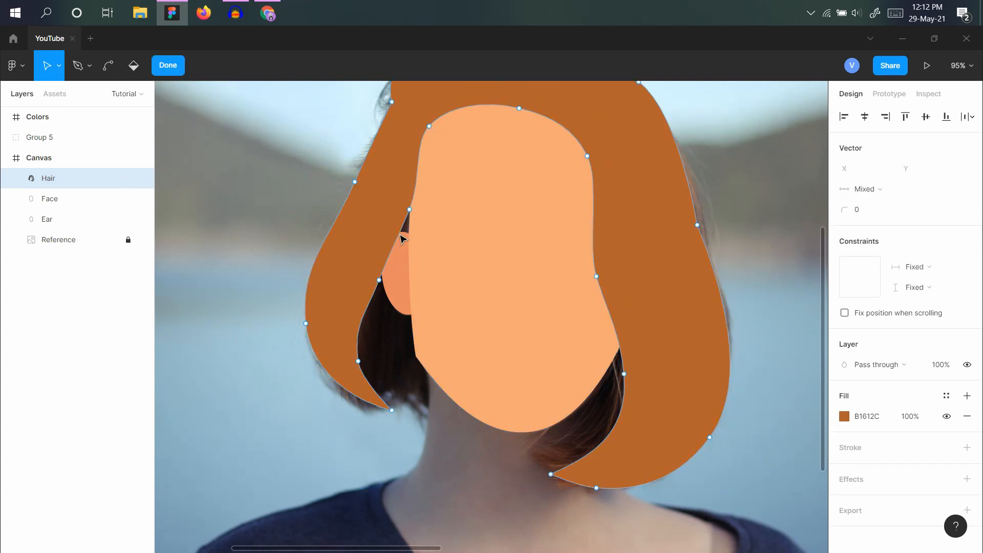
drag(410, 209, 413, 226)
drag(379, 280, 383, 291)
drag(358, 361, 371, 366)
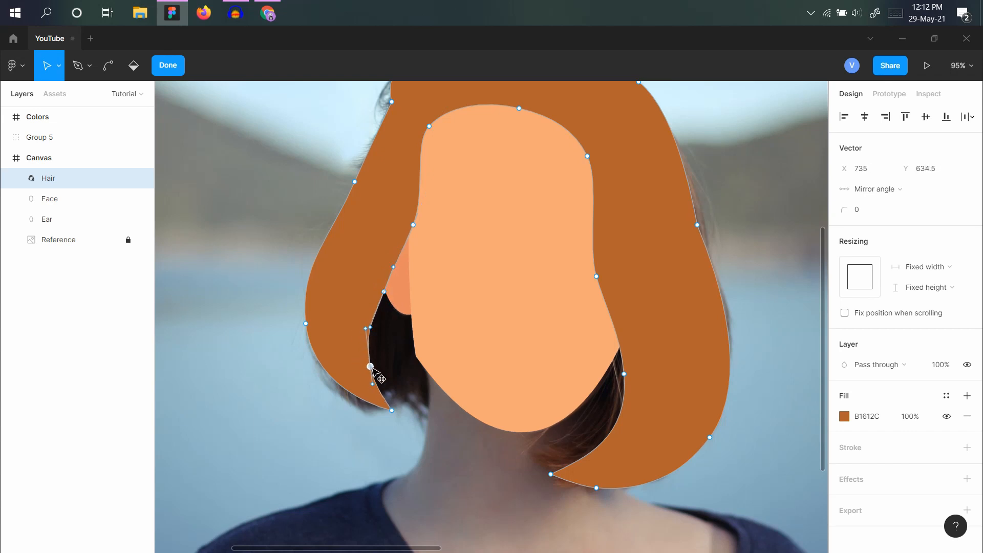
click(391, 410)
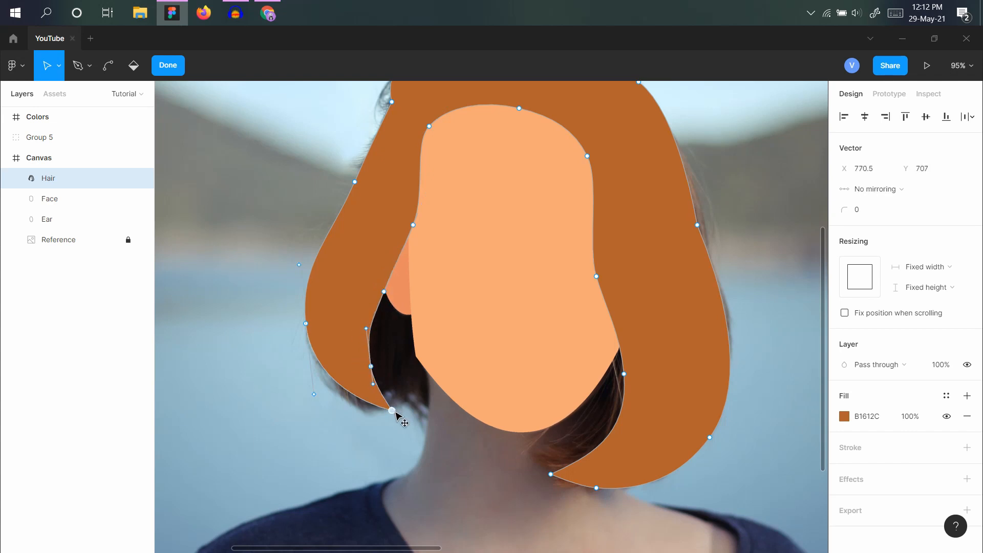
click(167, 66)
click(252, 230)
ctrl+scroll(321, 282, down, 5)
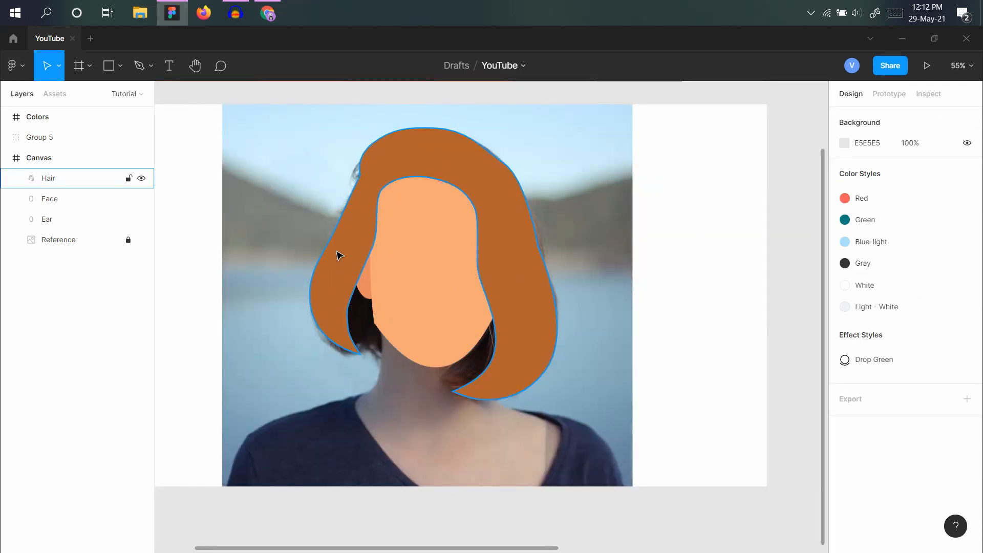
ctrl+scroll(358, 279, up, 3)
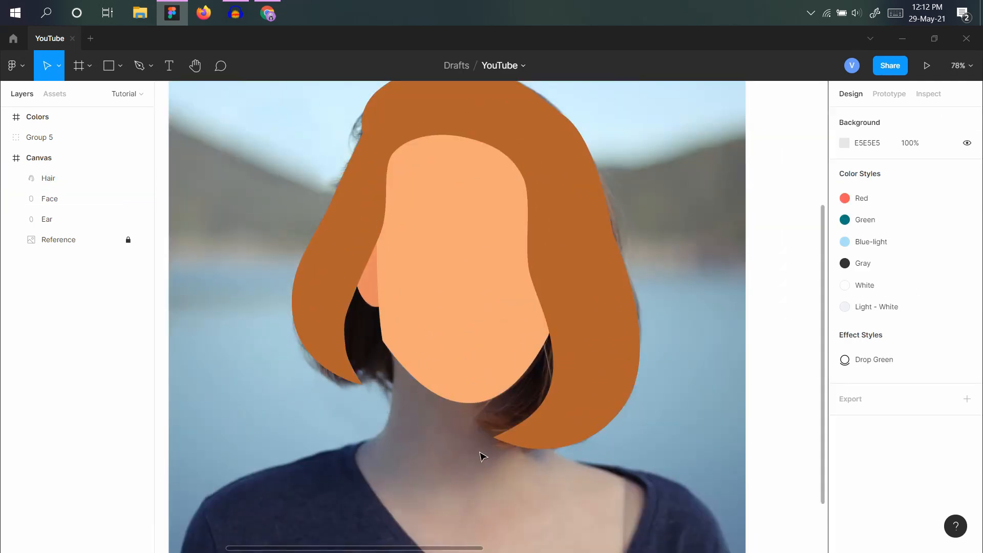
Draw a rectangle over the neck, spread its lower corners slightly outward, and swap its fill for a stroke.
key(r)
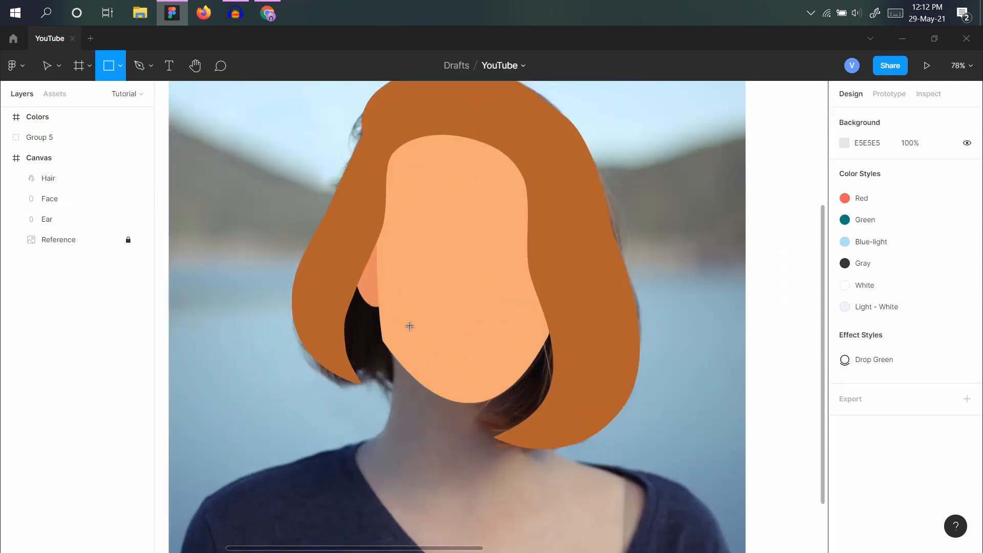
mouse_move(394, 302)
mouse_down()
mouse_move(533, 483)
mouse_move(535, 468)
mouse_up()
double_click(453, 447)
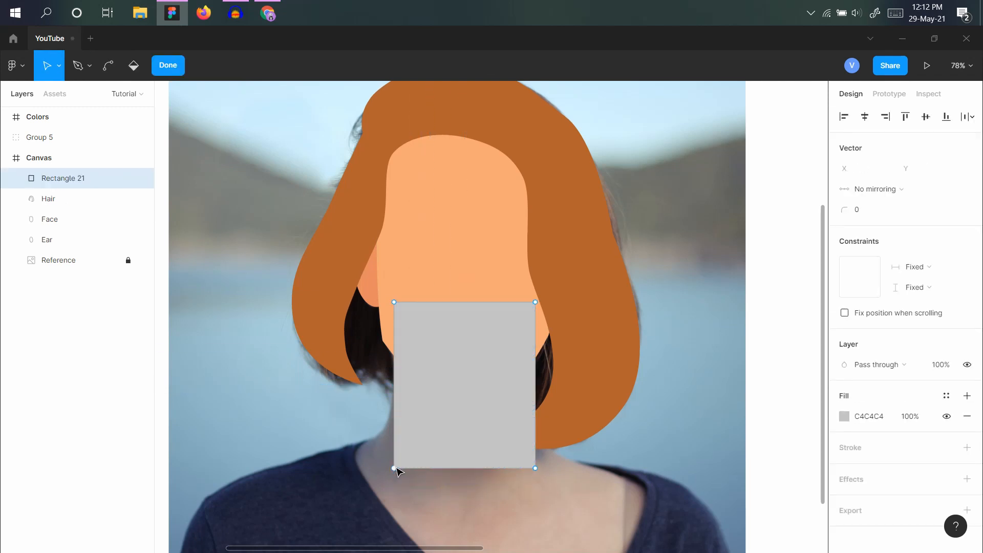
drag(394, 468, 383, 466)
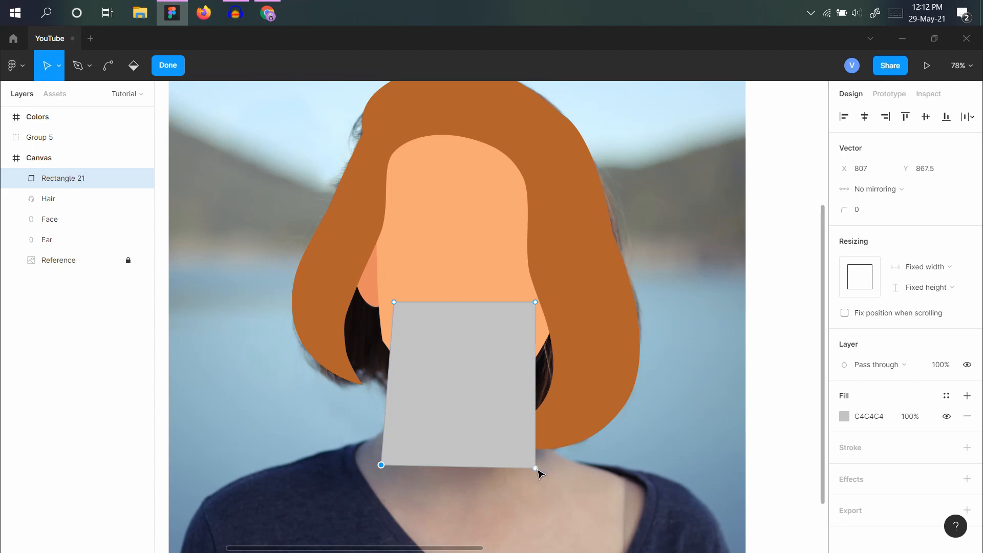
drag(538, 470, 549, 467)
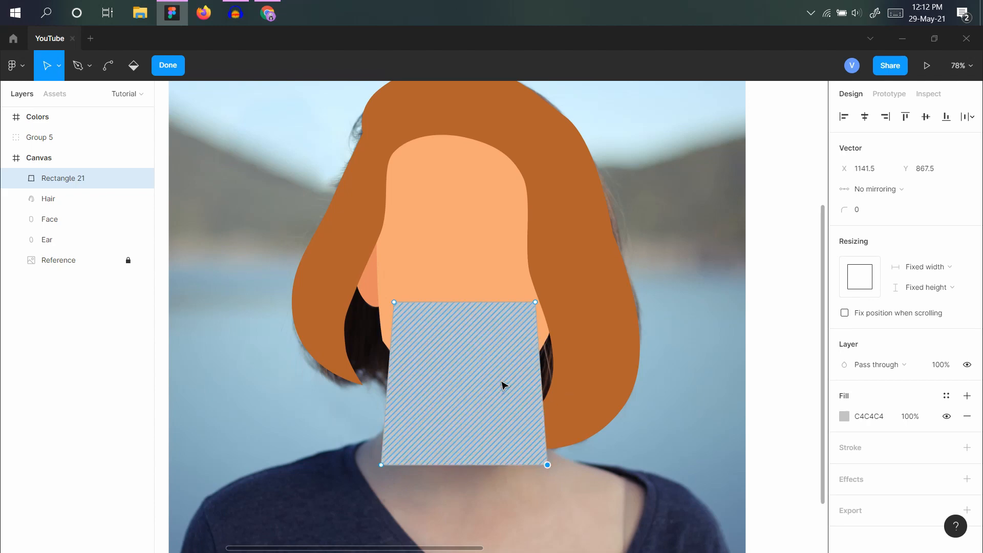
key(shift+x)
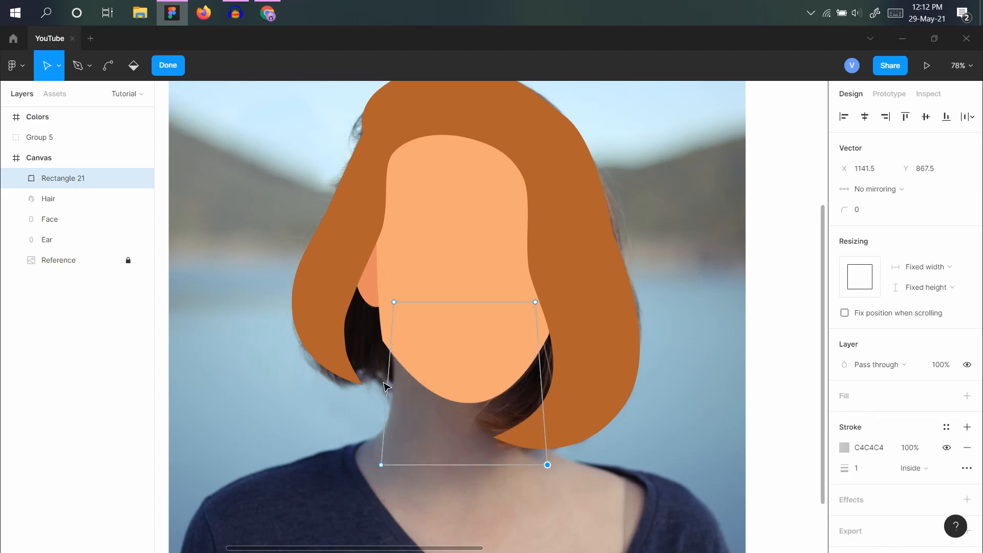
Bend the neck shape's two sides inward, raise its lower corners to where the neck meets the shoulders, and finish editing.
key(ctrl)
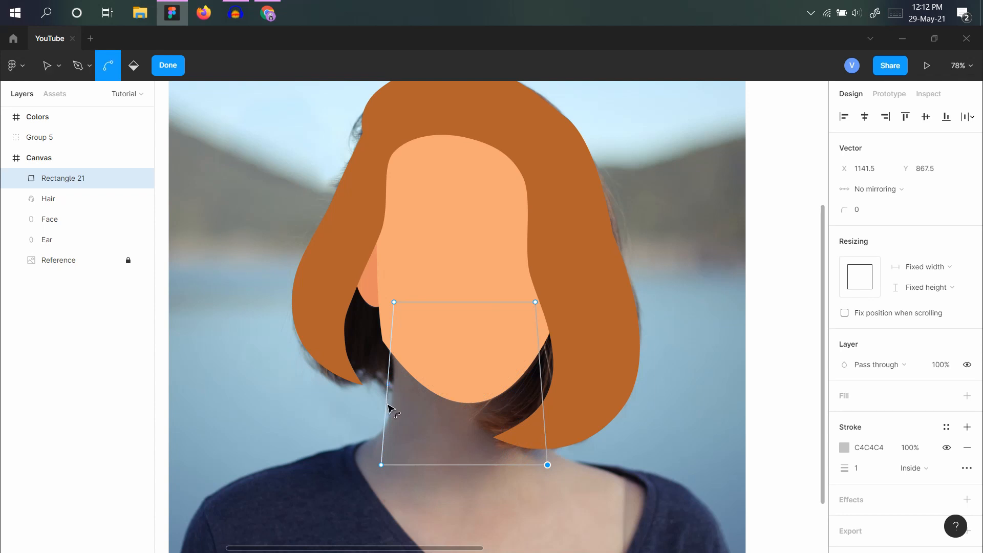
drag(389, 406, 395, 408)
drag(538, 396, 538, 413)
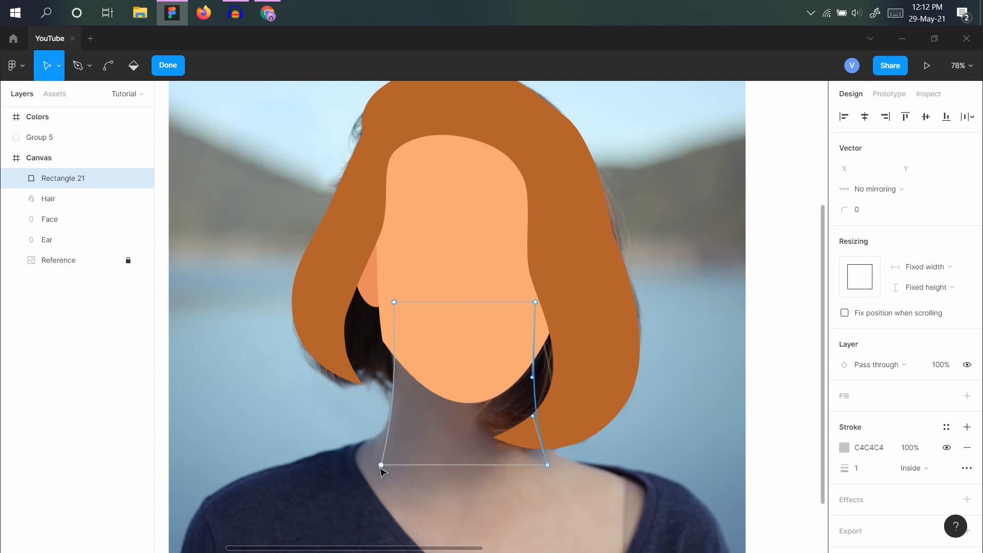
drag(381, 465, 384, 447)
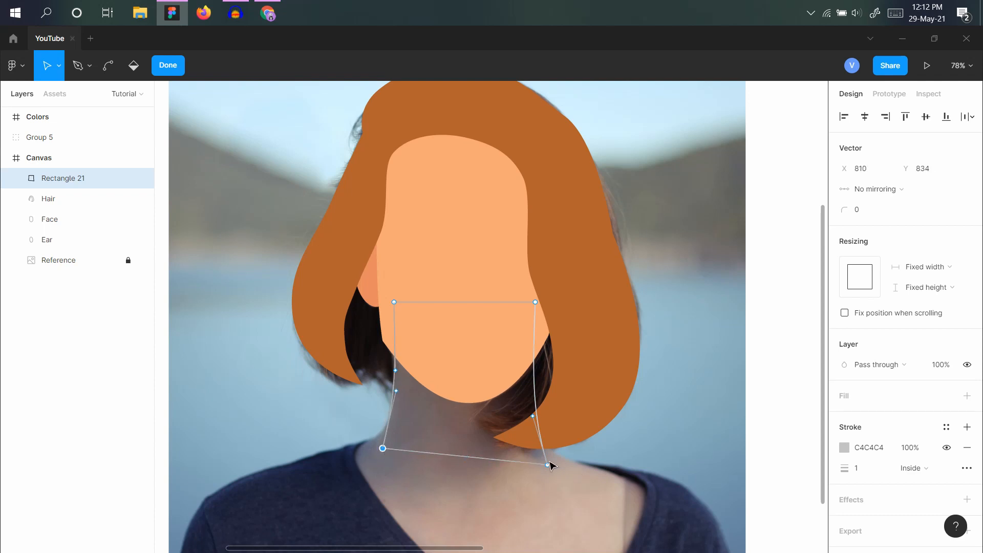
drag(548, 464, 553, 459)
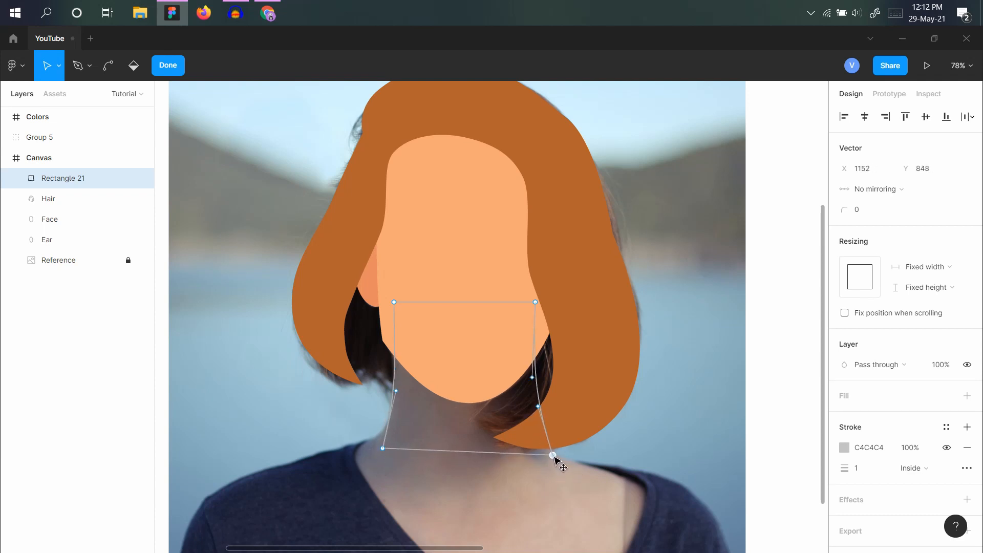
scroll(396, 383, down, 3)
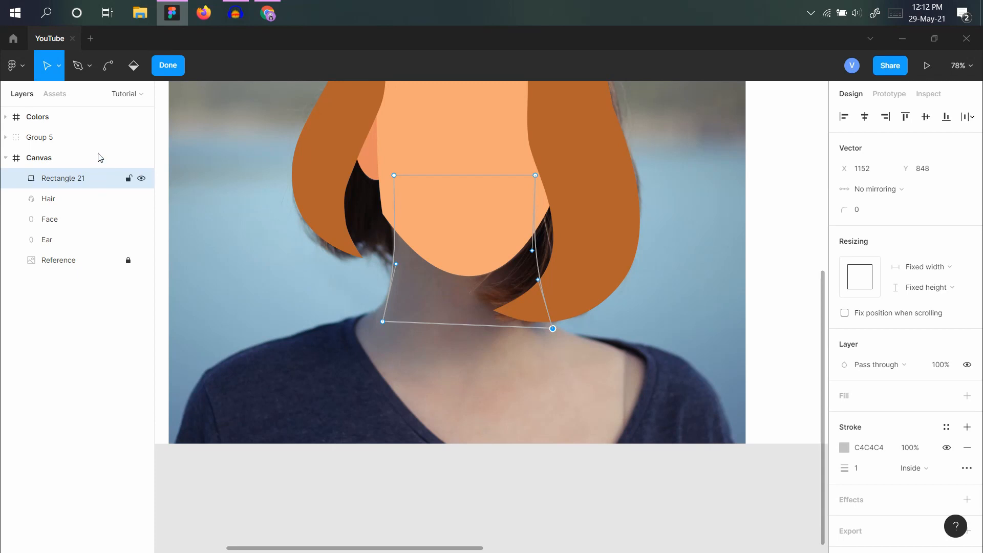
click(163, 69)
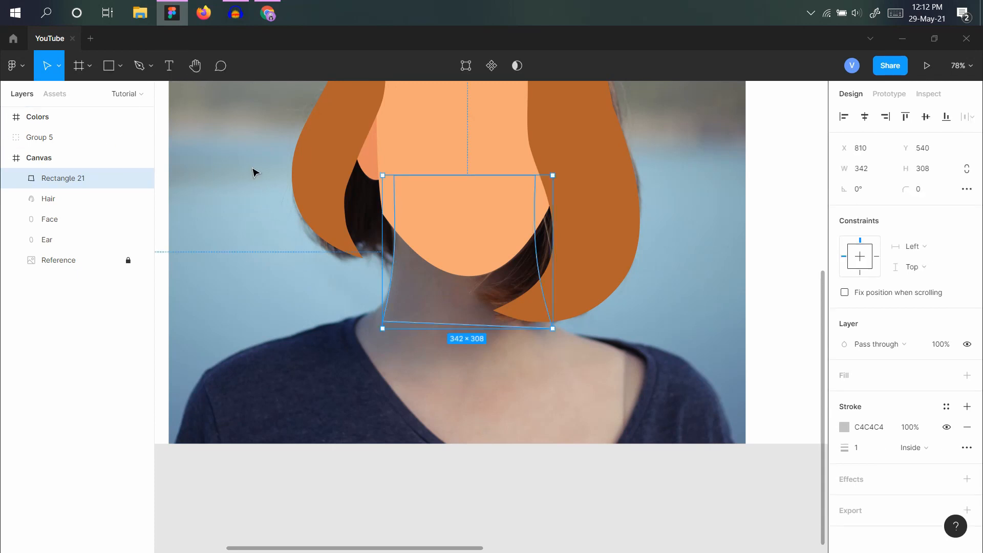
Draw a triangle polygon about 646 × 342 over the chest and flatten it.
click(119, 66)
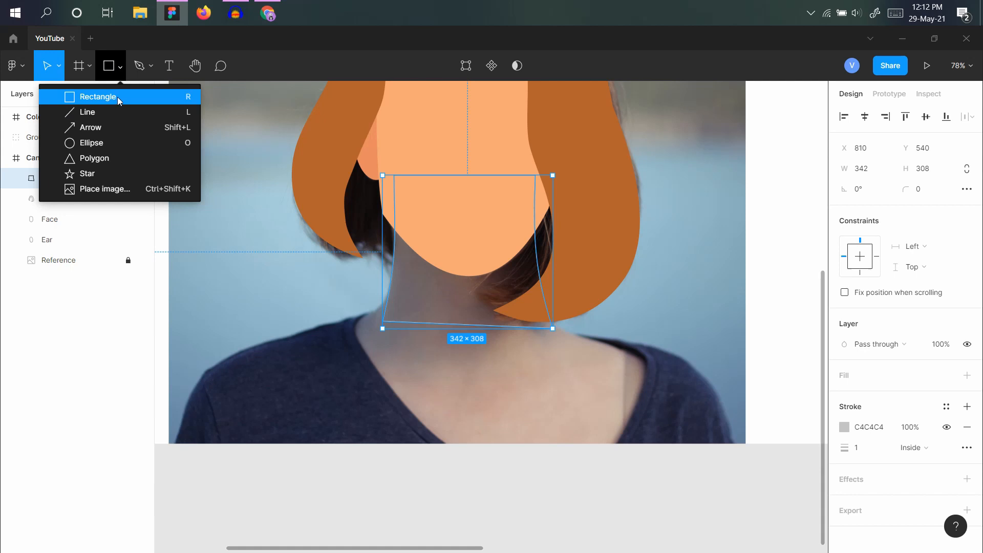
click(119, 157)
drag(342, 305, 663, 476)
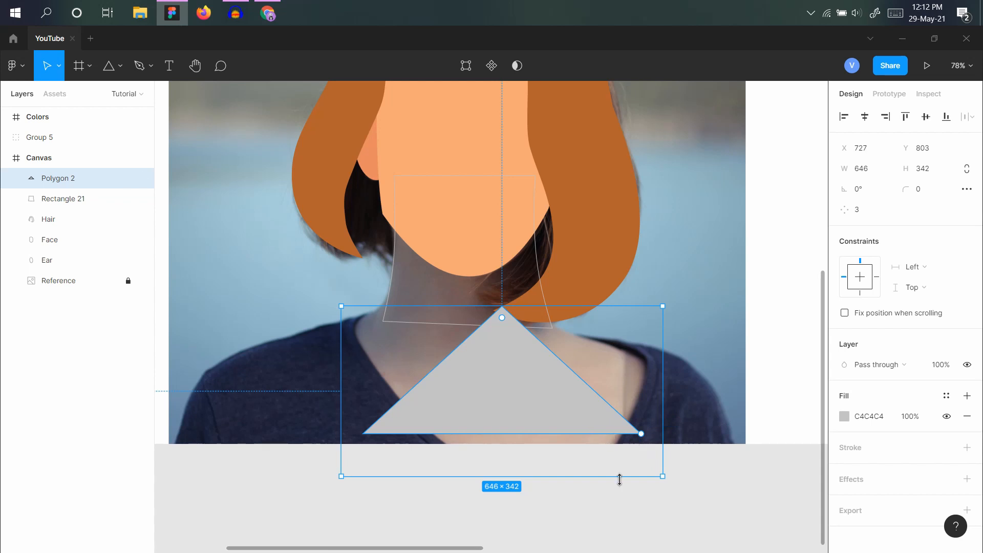
right_click(487, 376)
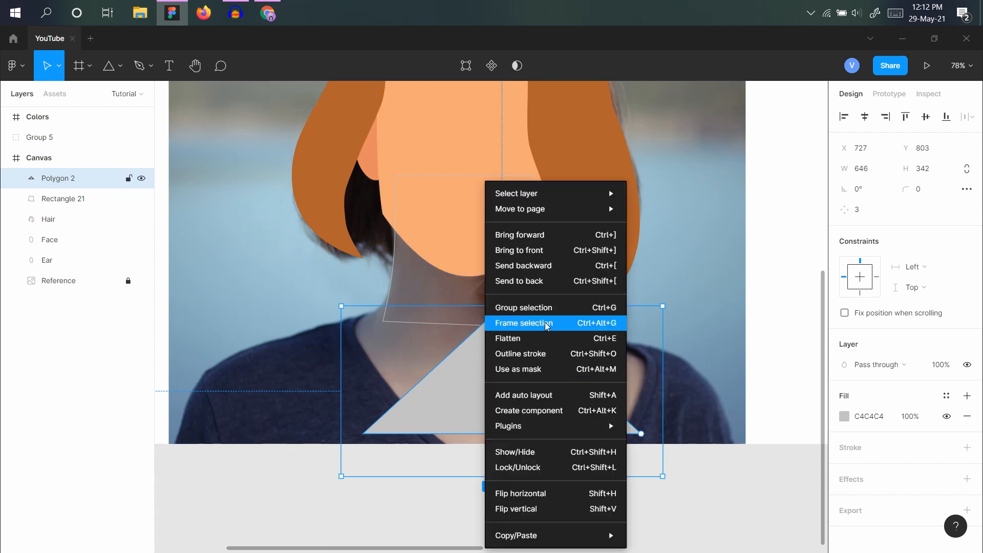
click(613, 342)
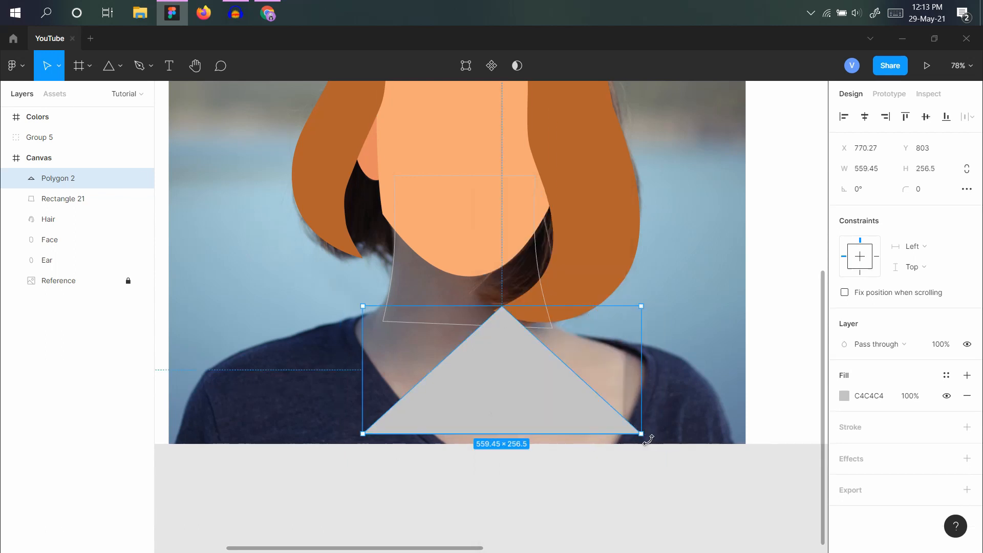
Rotate the triangle to about -173° over the chest, and reshape its upper edge into a curve reaching the right shoulder neckline.
drag(648, 440, 324, 306)
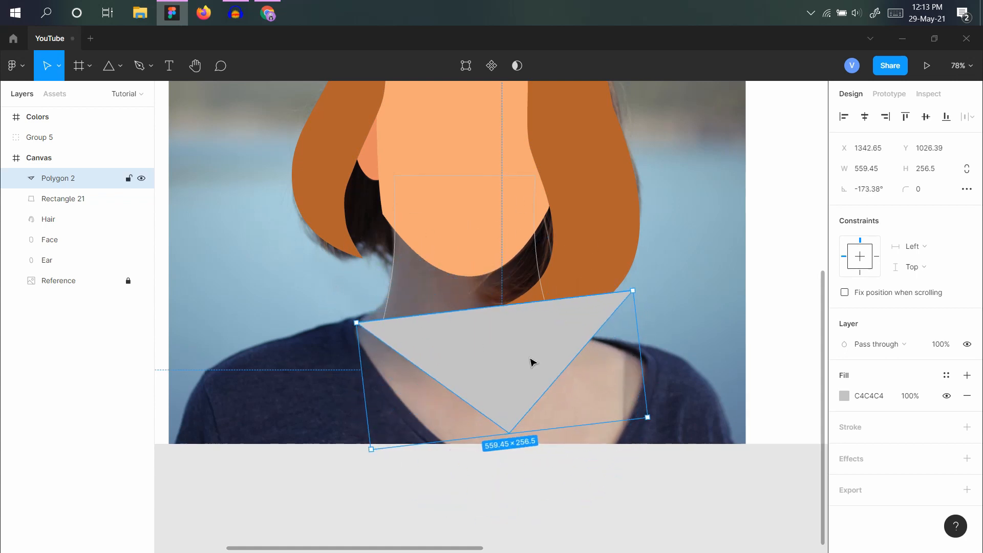
drag(531, 361, 517, 356)
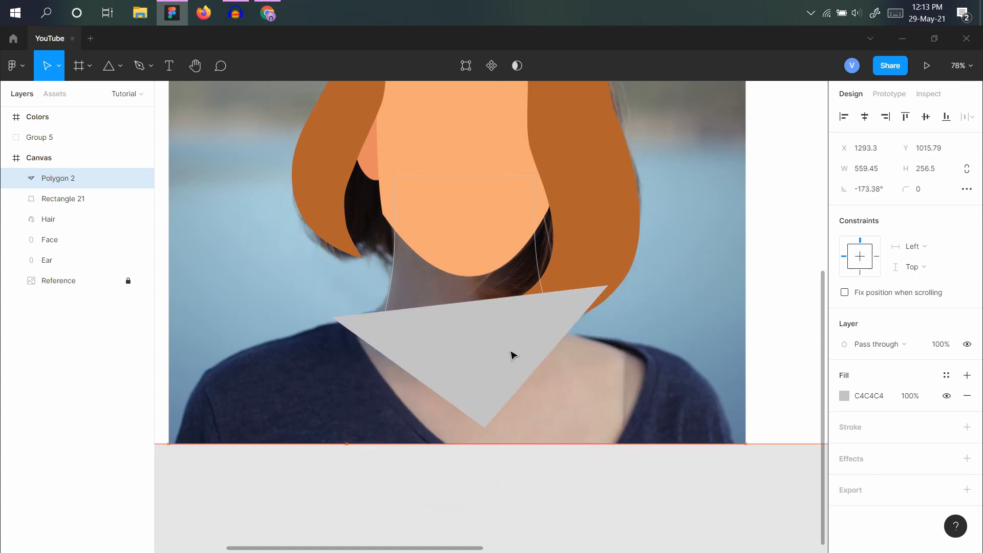
double_click(577, 314)
drag(619, 285, 639, 358)
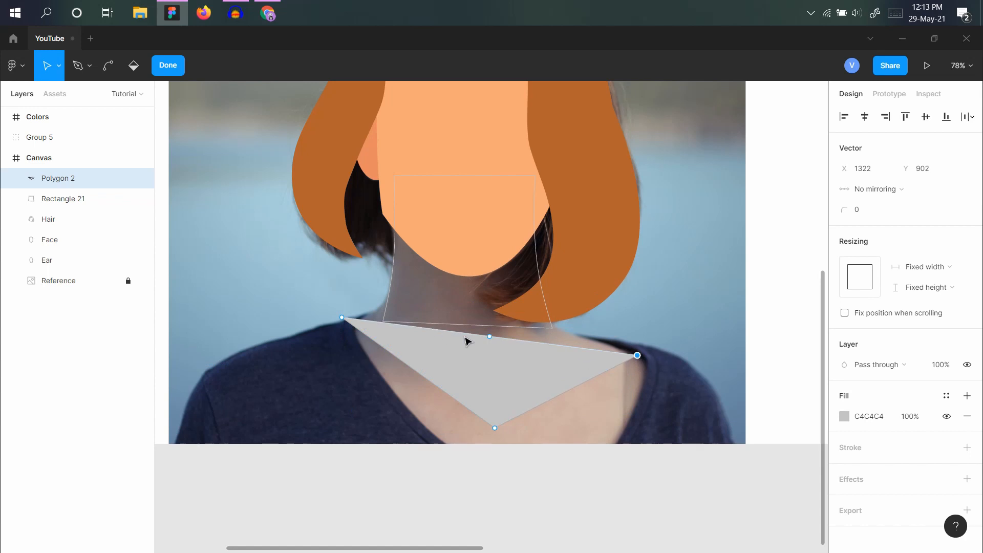
key(ctrl)
drag(472, 340, 469, 308)
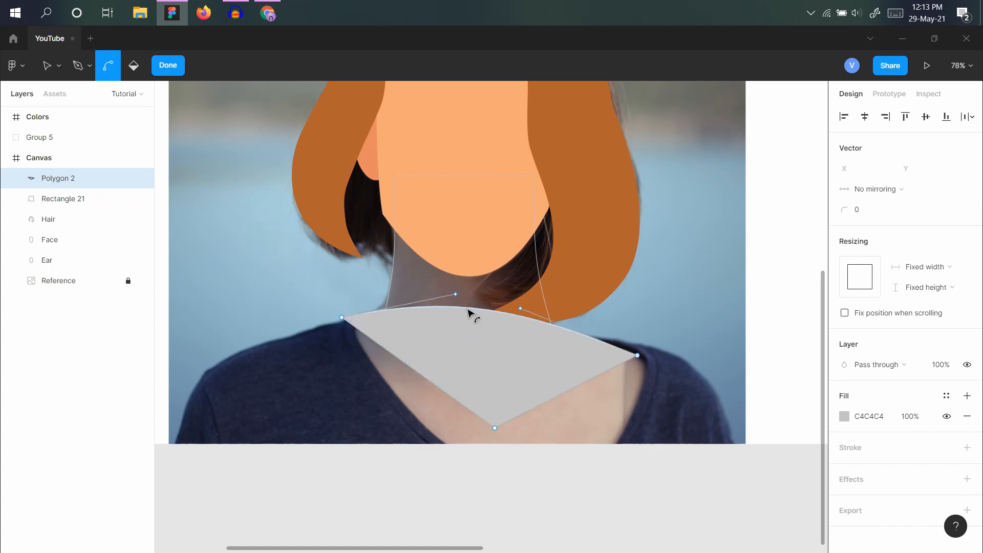
Lower the chest shape's bottom point past the photo edge, bend both lower sides along the shirt's neckline, and finish editing.
drag(495, 429, 492, 451)
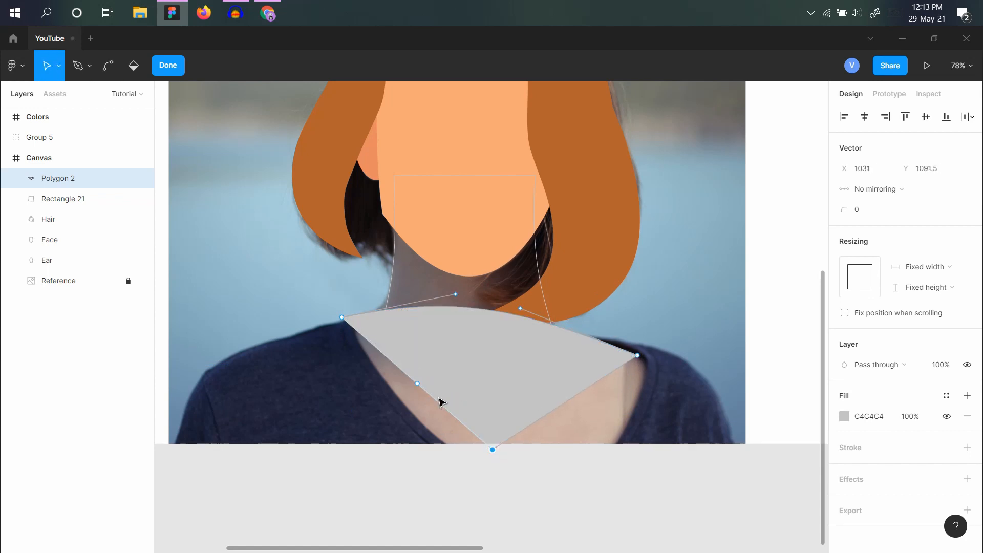
key(ctrl)
drag(434, 409, 378, 401)
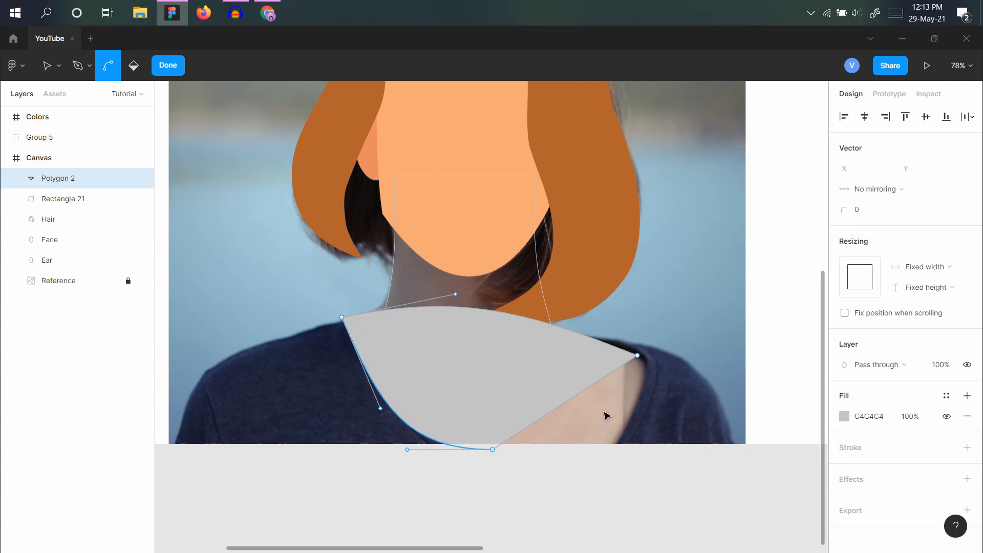
drag(574, 406, 626, 451)
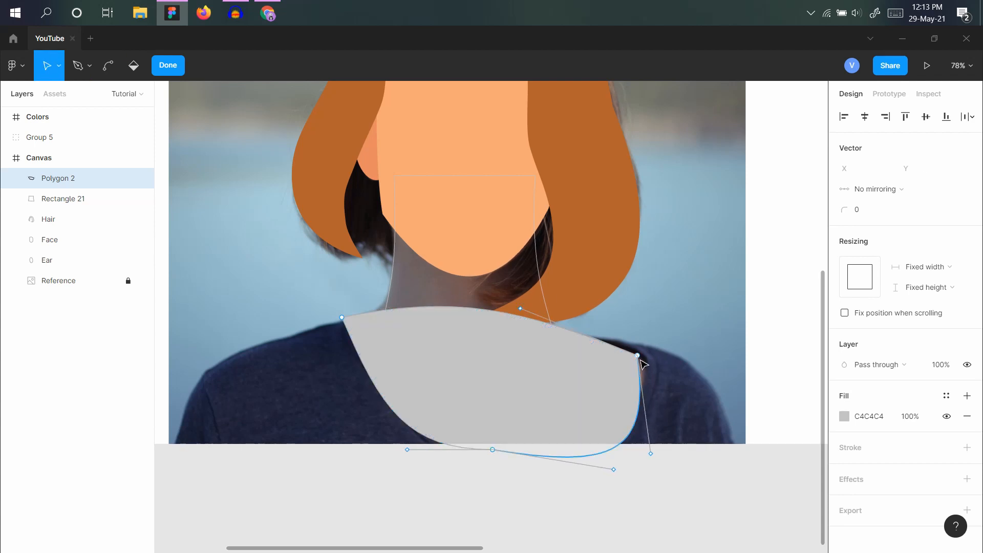
drag(639, 355, 642, 353)
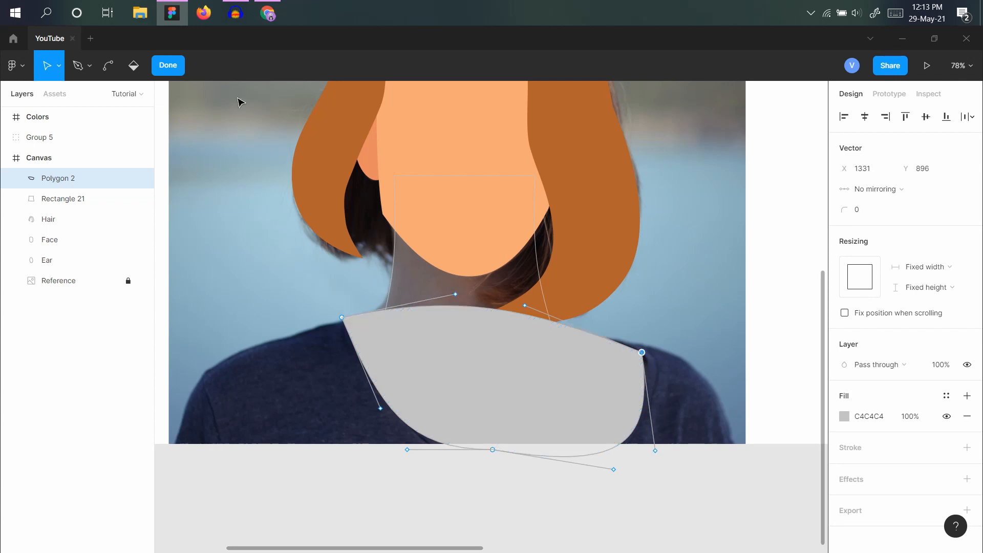
click(167, 66)
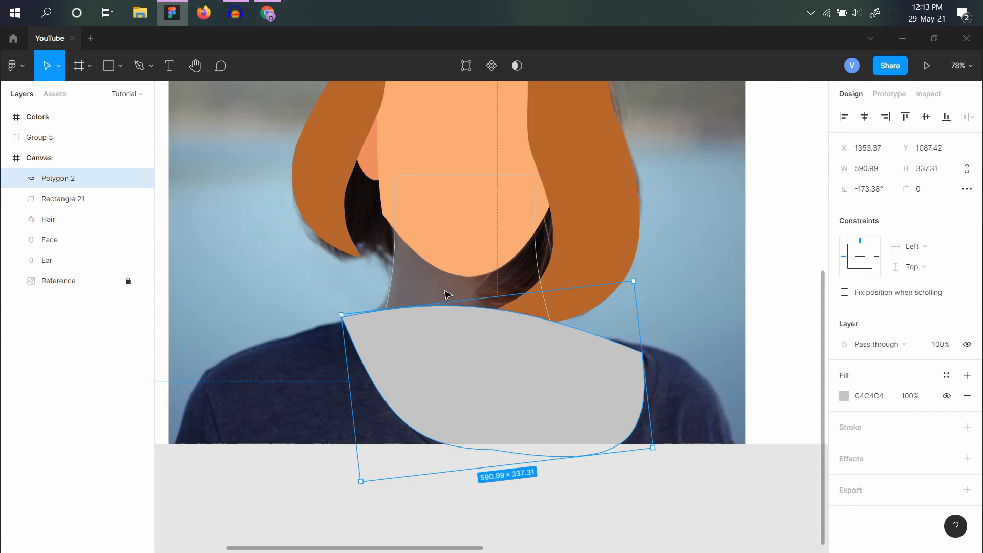
Fill the chest shape with the face's F5A874 colour.
click(691, 247)
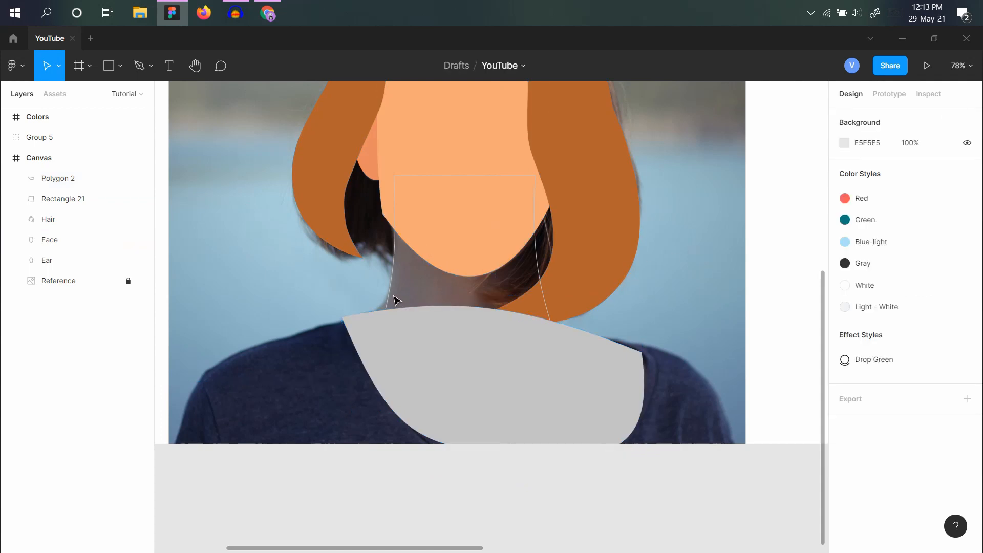
click(418, 342)
scroll(420, 343, up, 1)
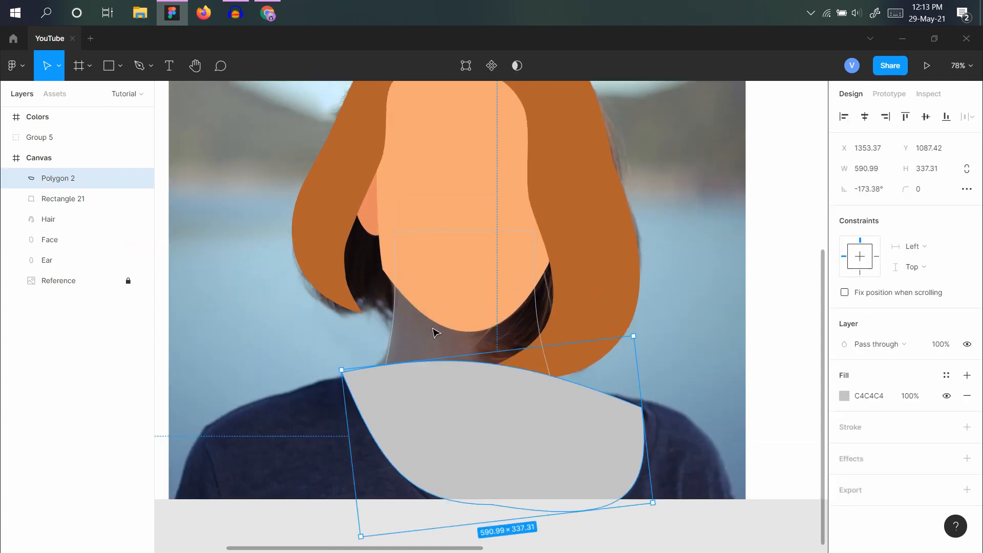
key(i)
click(454, 270)
Apply the face's F5A874 colour to the neck shape and swap its stroke for a fill.
click(63, 199)
key(i)
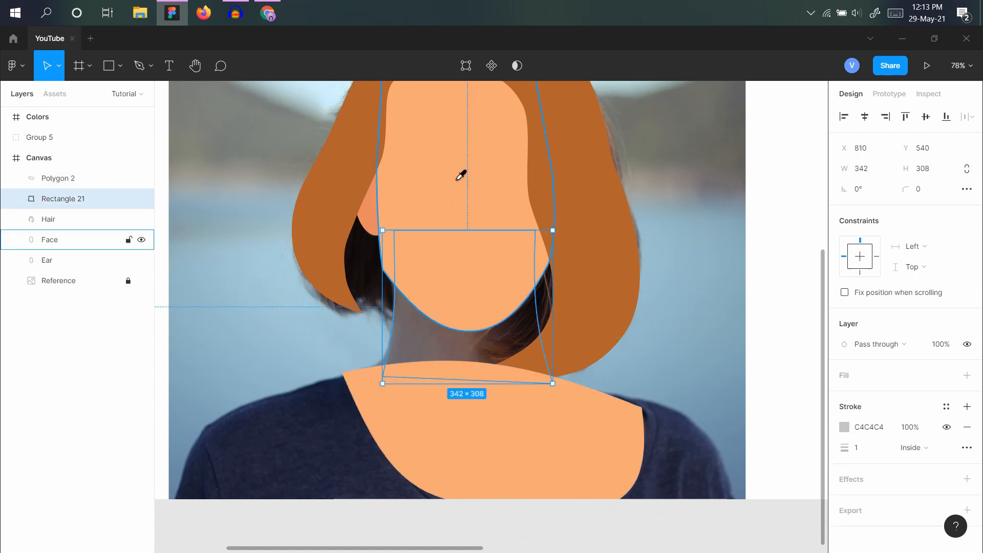
click(457, 179)
key(shift+x)
click(248, 296)
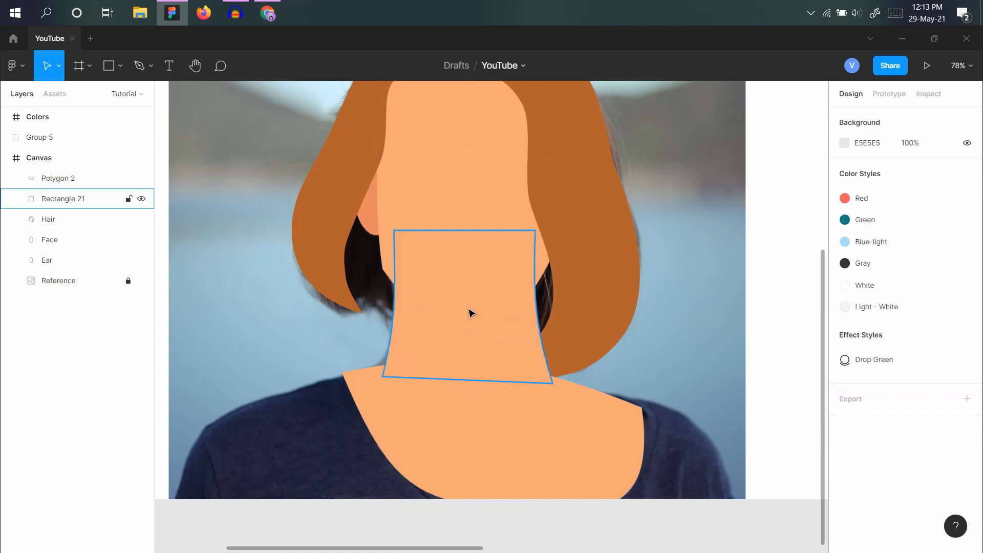
Rename the neck shape's layer to Neck and the chest shape's layer to Torso.
click(77, 204)
double_click(65, 203)
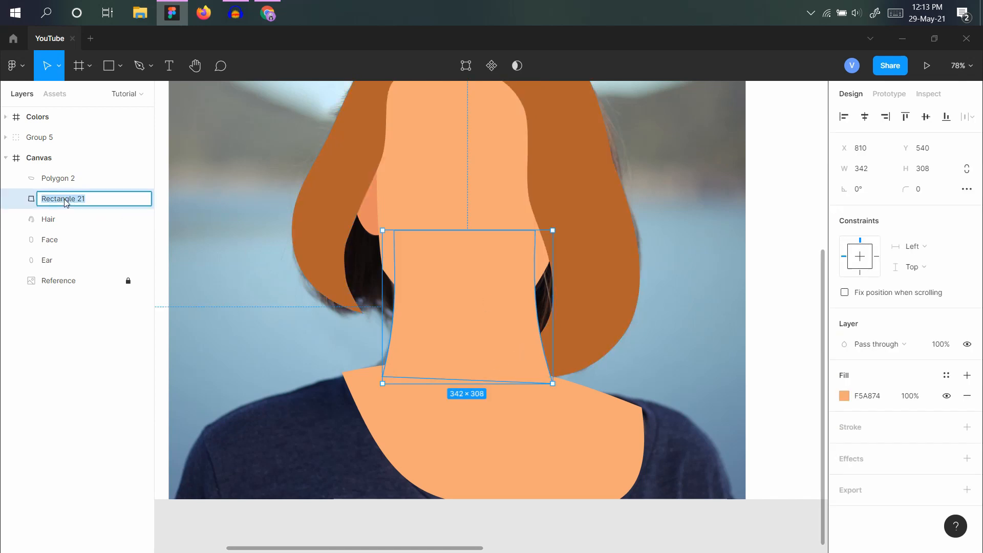
text(Neck)
key(Return)
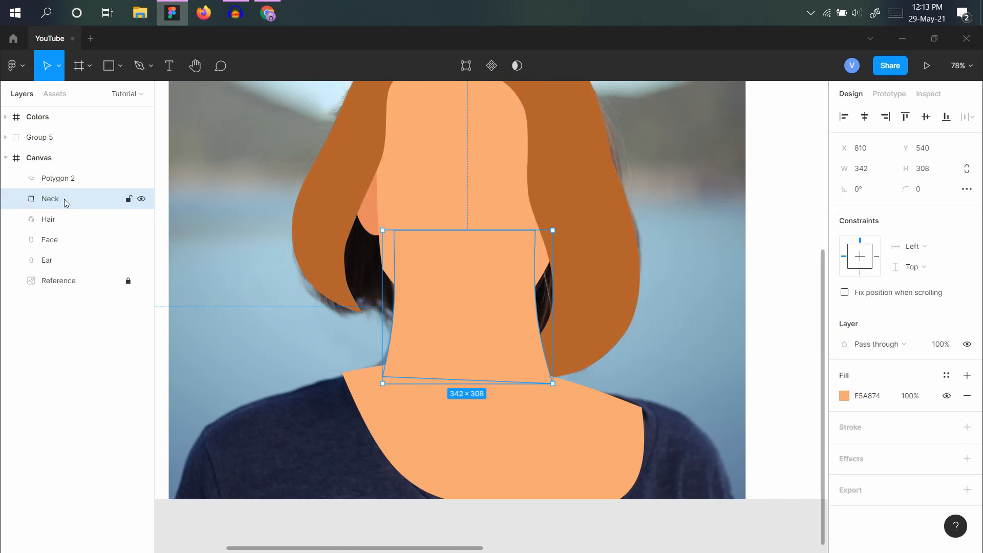
click(398, 459)
double_click(67, 178)
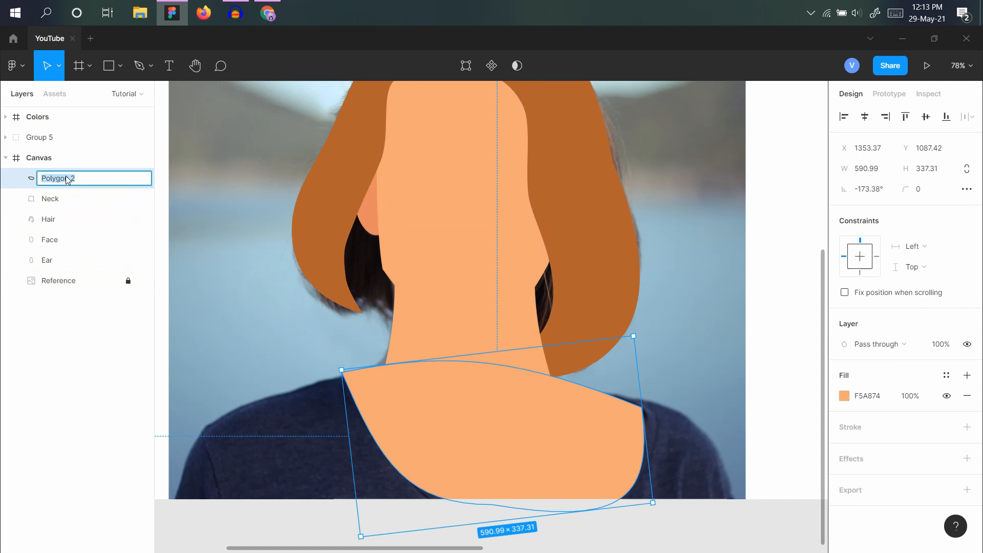
text(Torso)
key(Return)
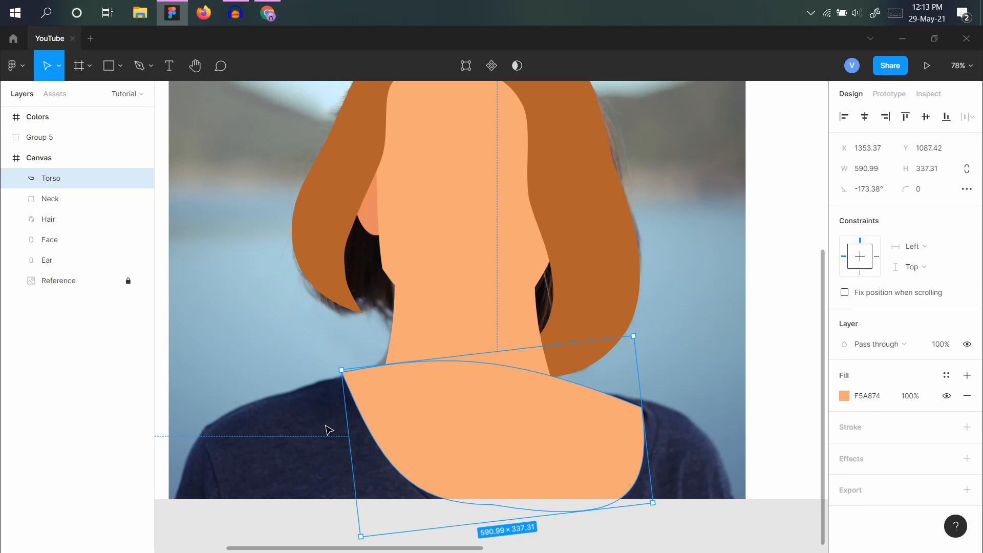
Place the Neck layer beneath Ear, and the Torso layer between Neck and Reference.
click(315, 439)
scroll(390, 343, up, 1)
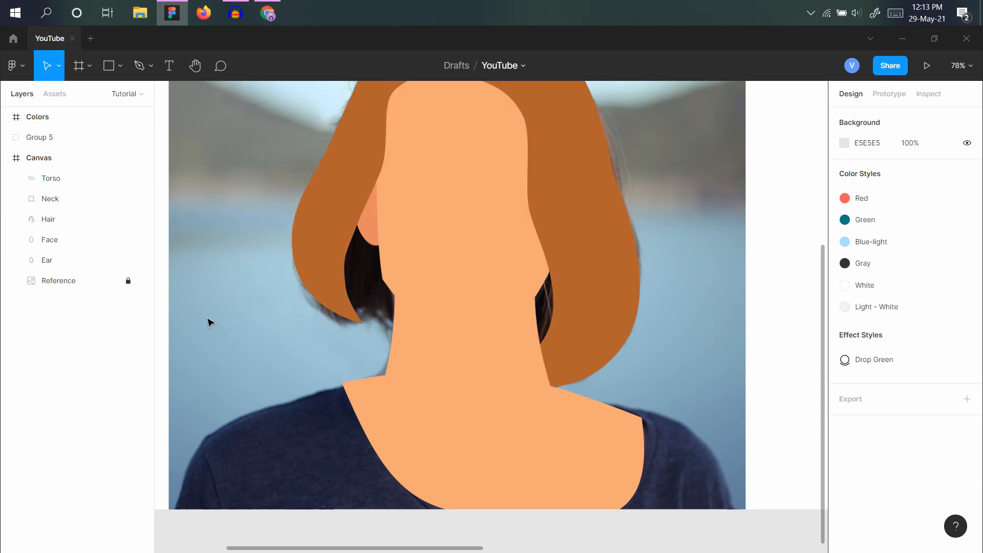
click(582, 326)
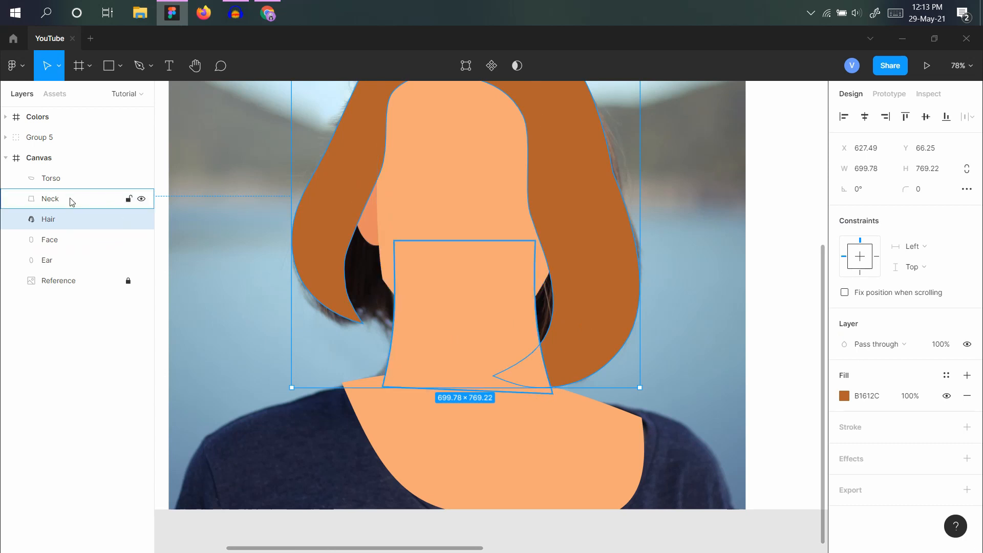
drag(72, 201, 76, 263)
drag(67, 180, 72, 272)
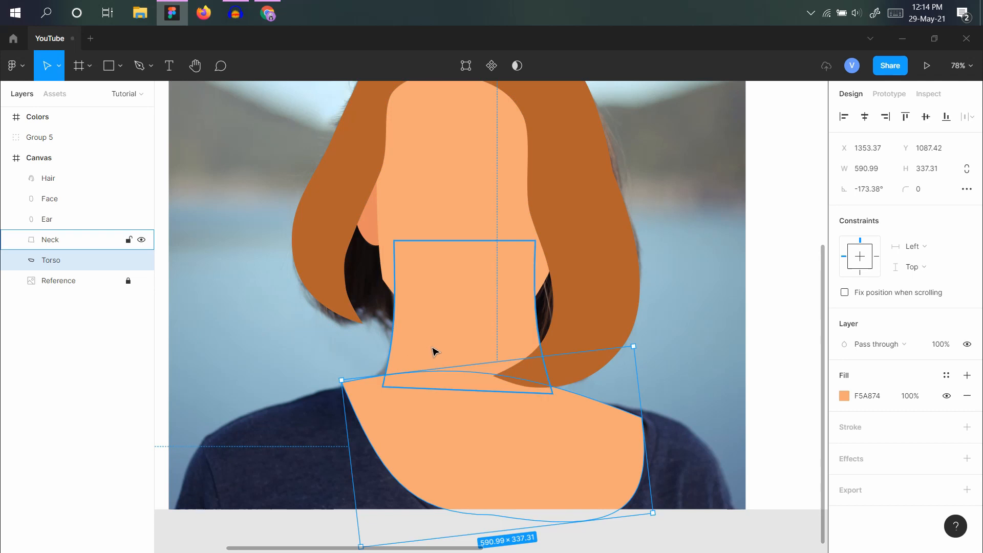
Give the neck a linear gradient fill ending in the ear's E88B61 colour, and lower the gradient's starting point behind the face.
click(62, 335)
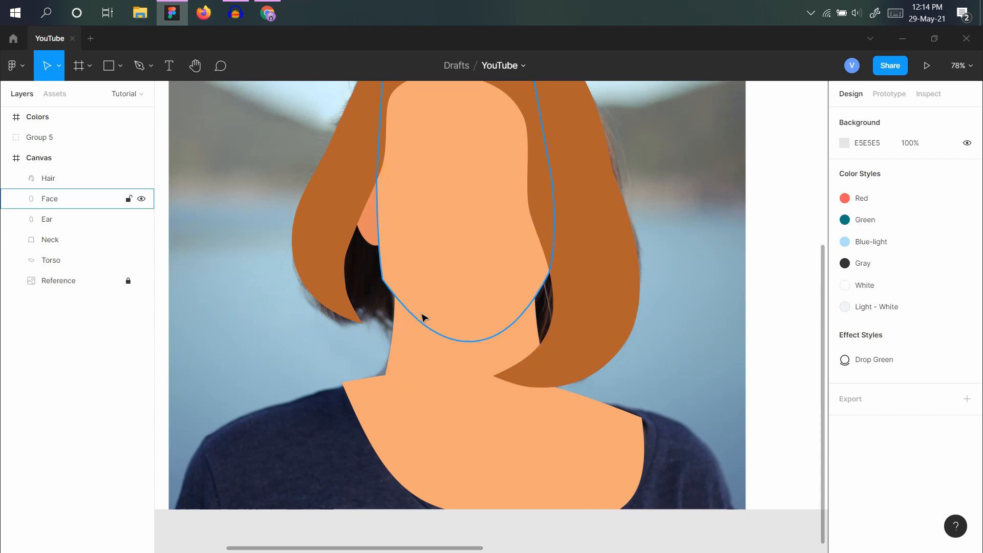
click(429, 365)
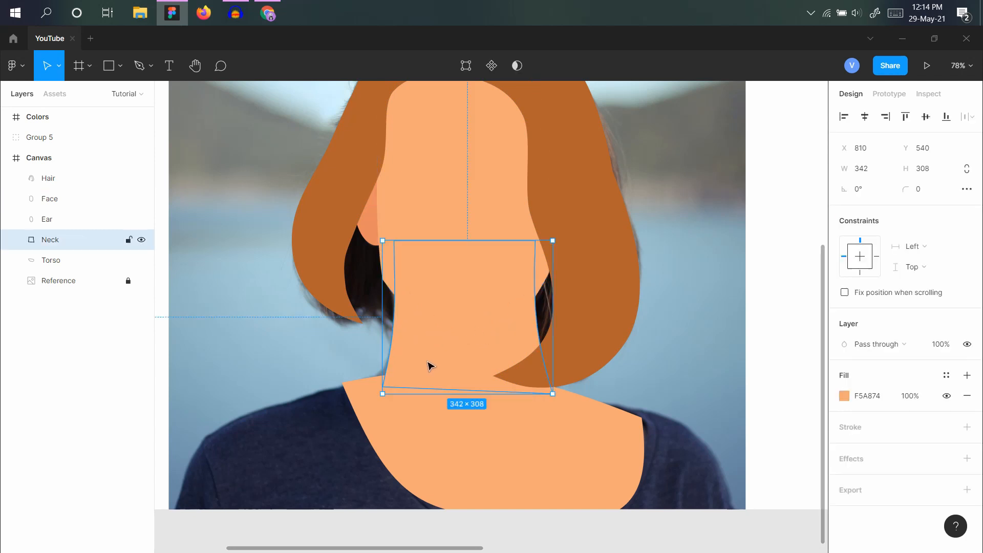
click(844, 400)
click(716, 224)
click(718, 237)
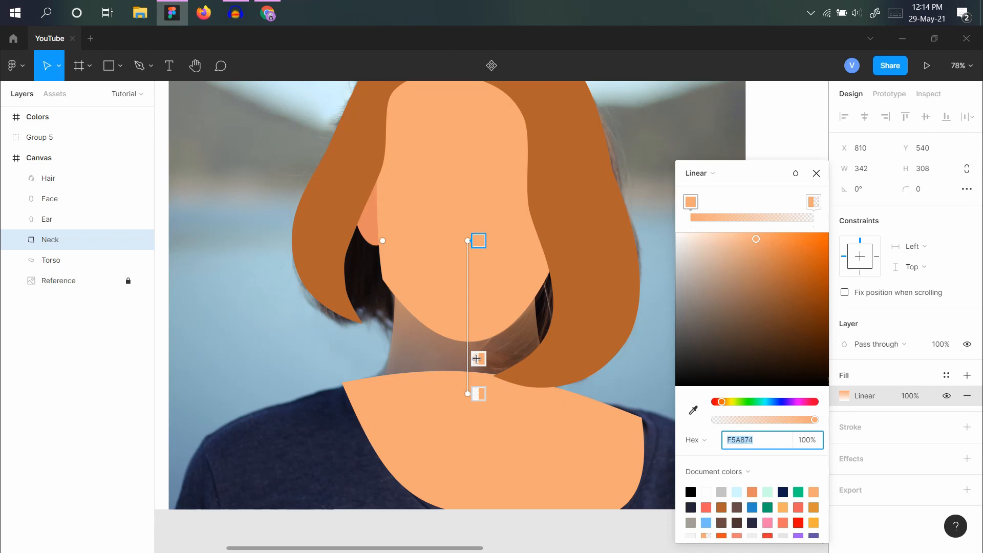
click(815, 202)
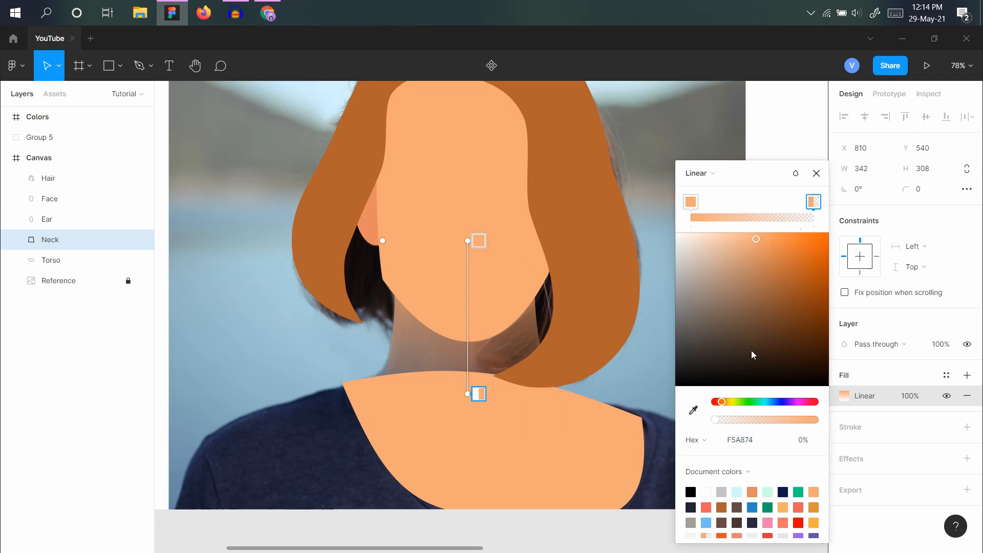
click(693, 410)
click(370, 226)
drag(467, 240, 467, 279)
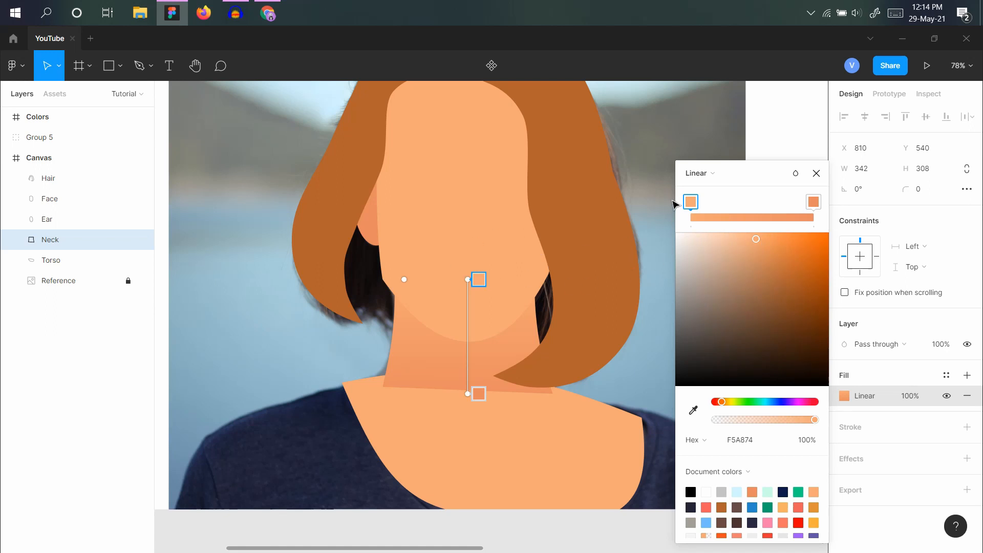
Set the neck gradient's start colour to the ear's E88B61 and its end colour to the face's F5A874.
click(694, 410)
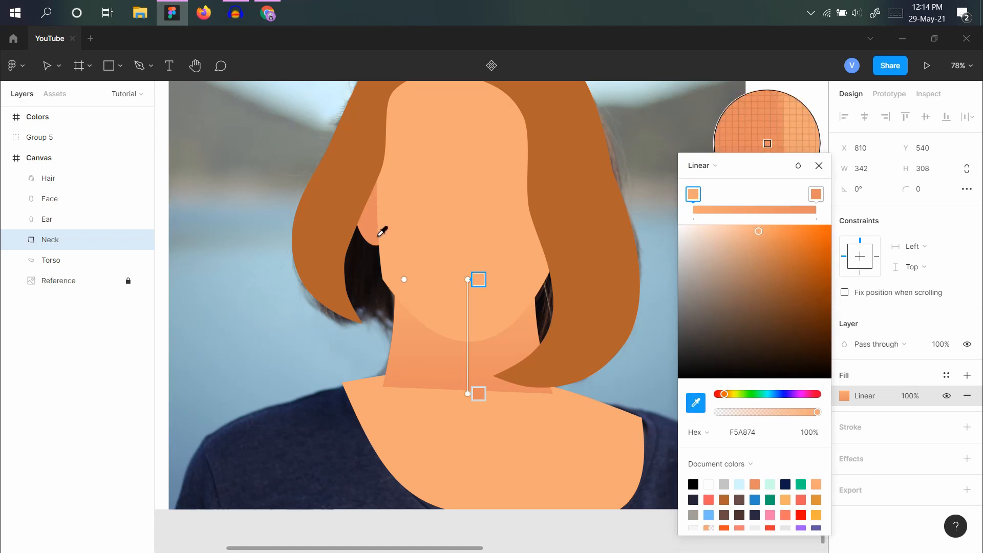
click(381, 230)
click(817, 194)
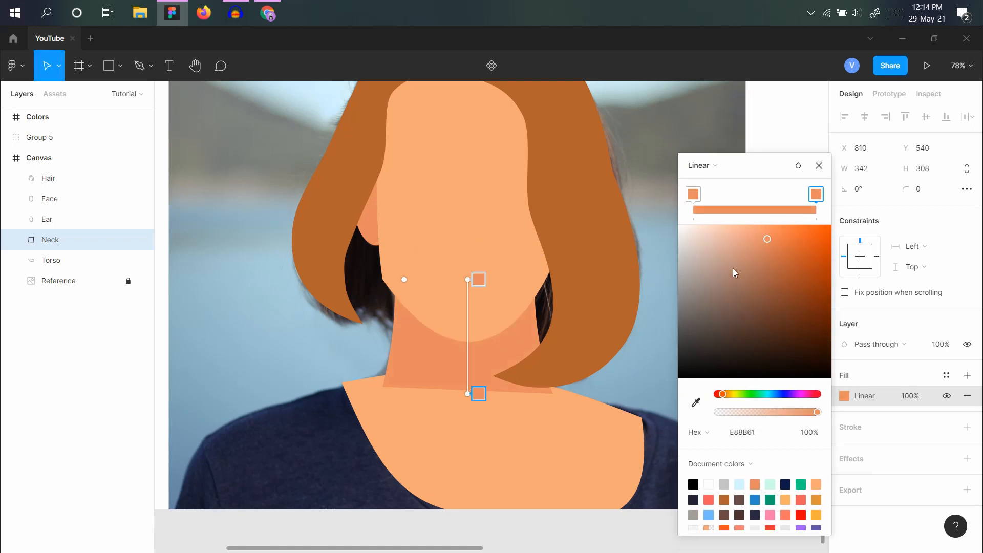
click(696, 402)
click(467, 219)
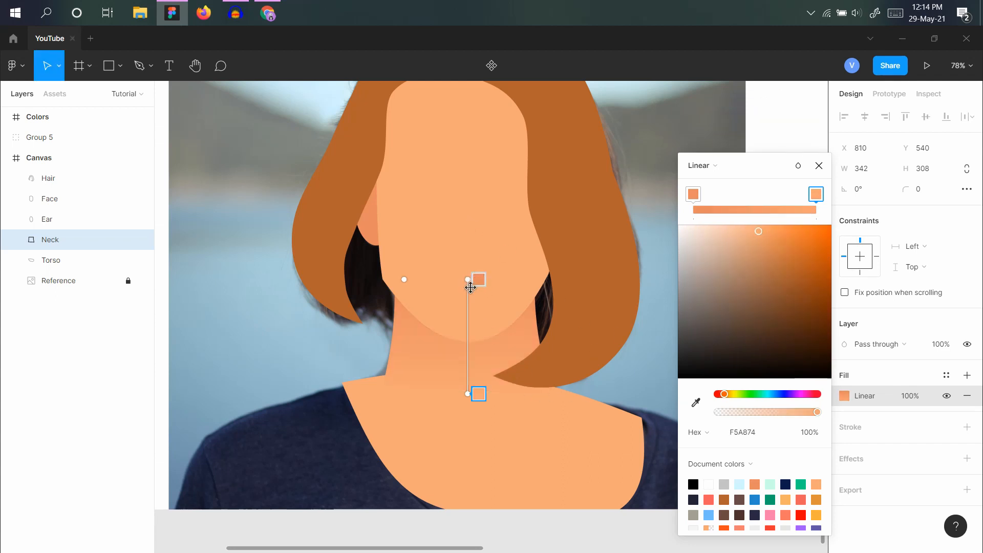
Lower the neck gradient's starting point to just above the chin's lower edge and finish editing the fill.
drag(467, 281, 470, 317)
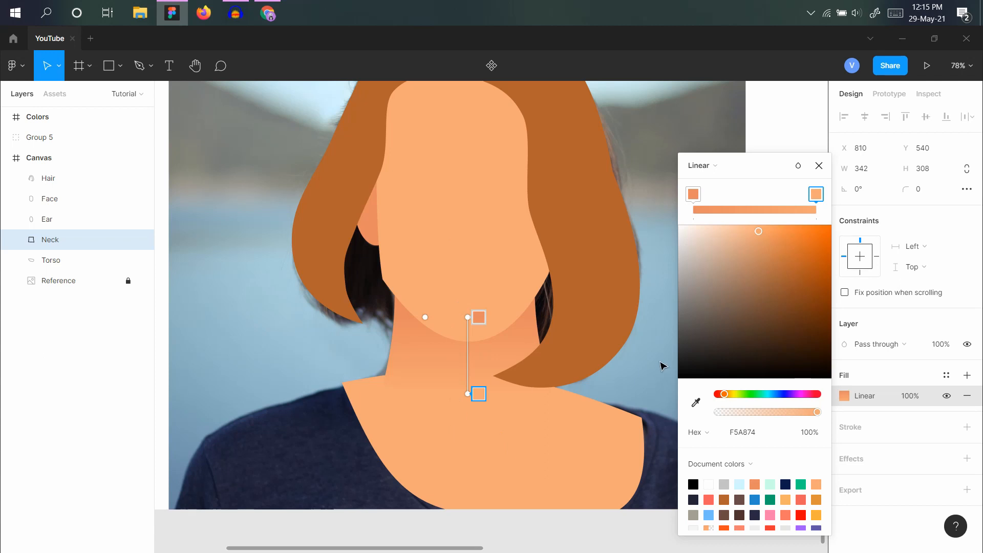
click(819, 165)
click(676, 197)
scroll(534, 336, down, 5)
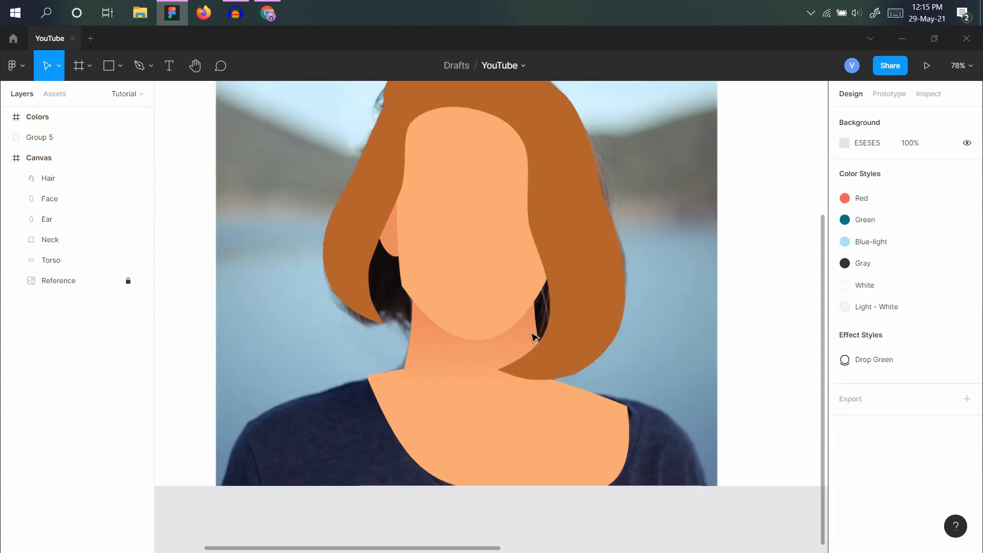
scroll(490, 395, up, 3)
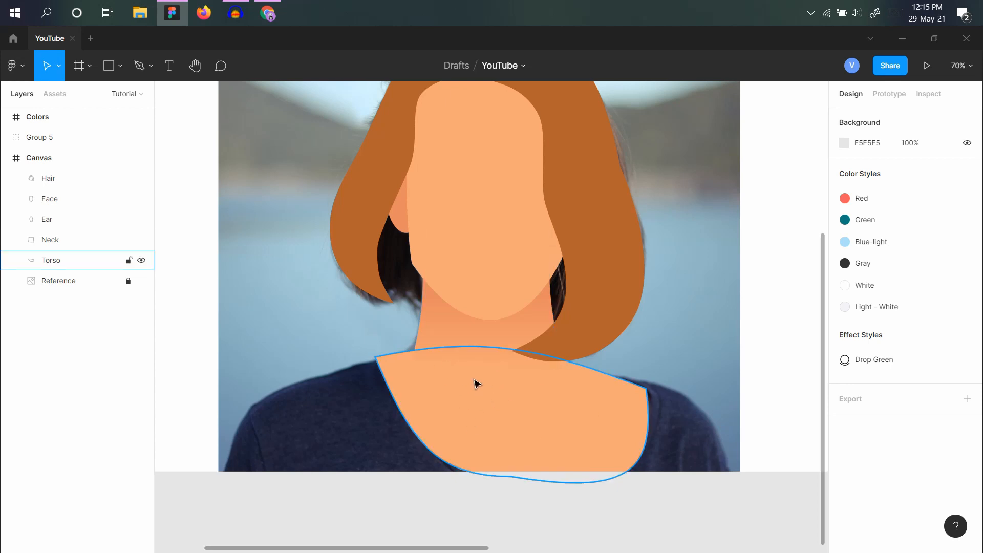
Try the Torso layer above Neck, and return it beneath Neck.
click(477, 384)
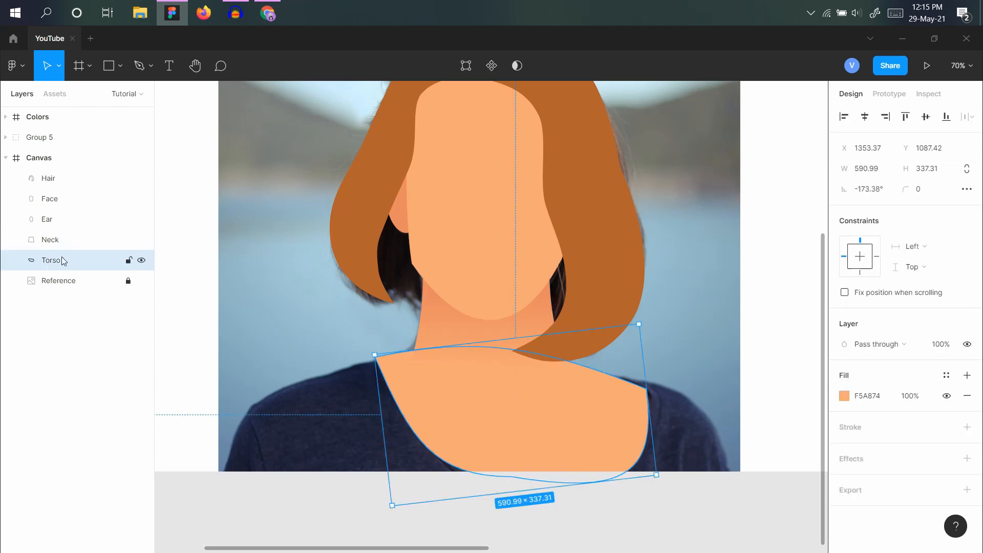
drag(62, 258, 84, 233)
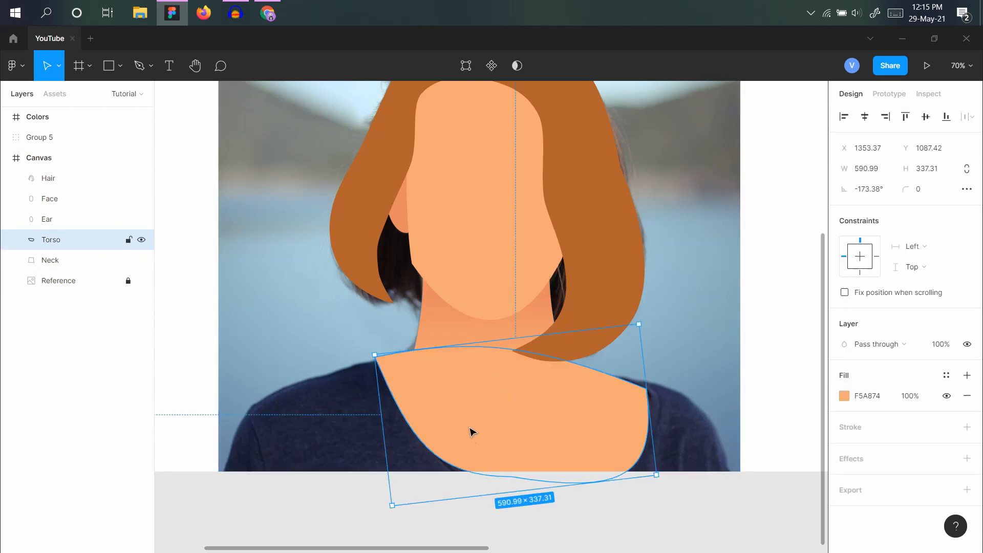
click(311, 297)
drag(91, 241, 84, 268)
click(291, 309)
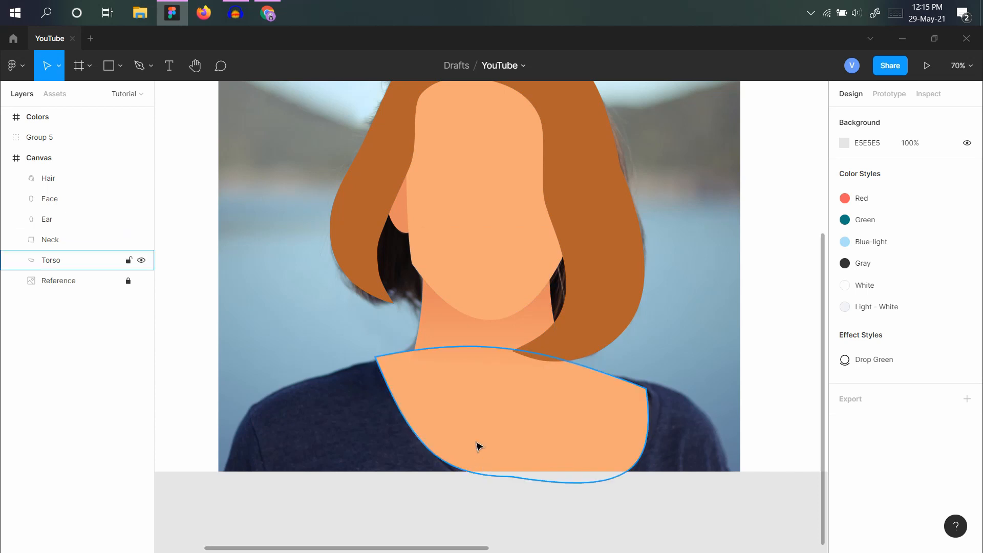
Draw a rectangle about 540 × 227 over the shirt's left shoulder in the photo, and swap its fill for a stroke.
key(shift+1)
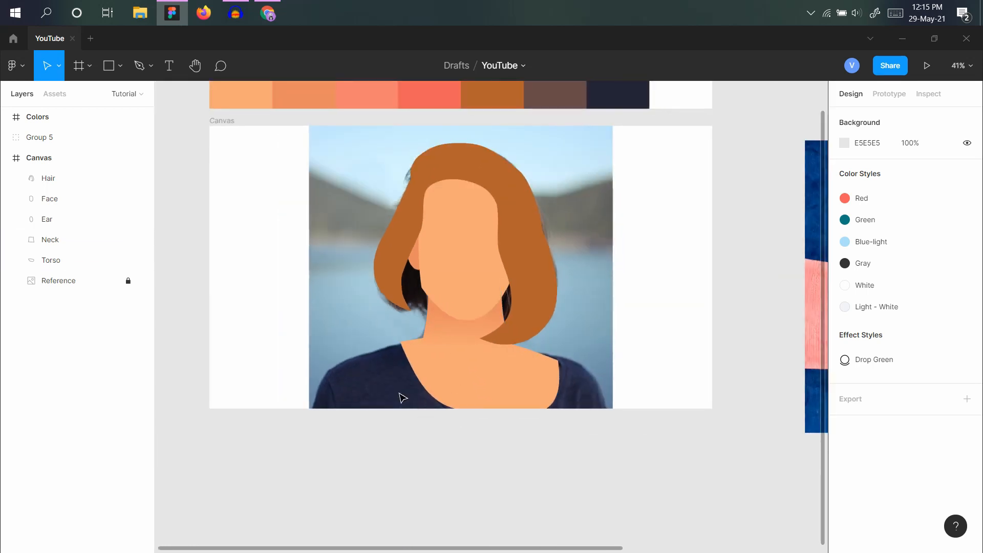
scroll(235, 347, up, 5)
scroll(353, 397, up, 2)
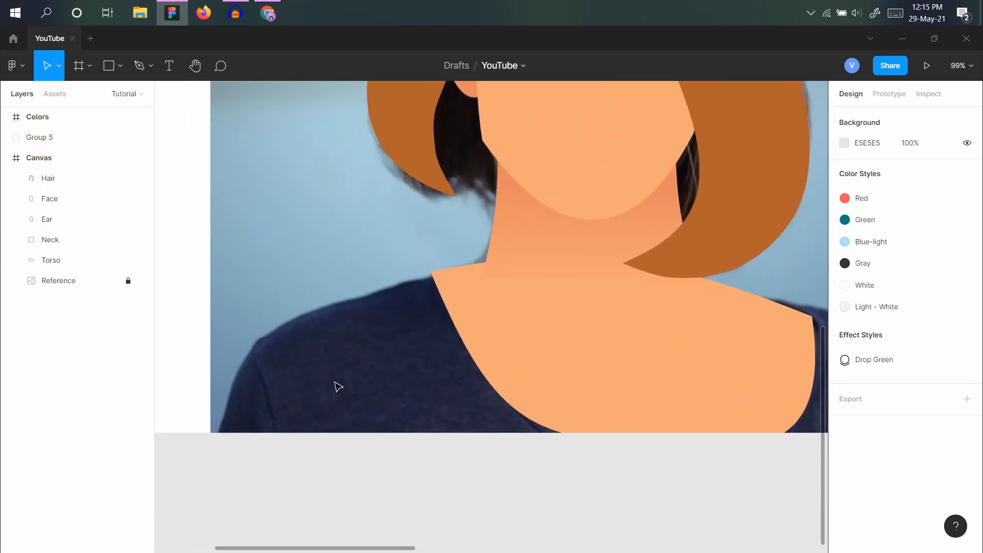
key(r)
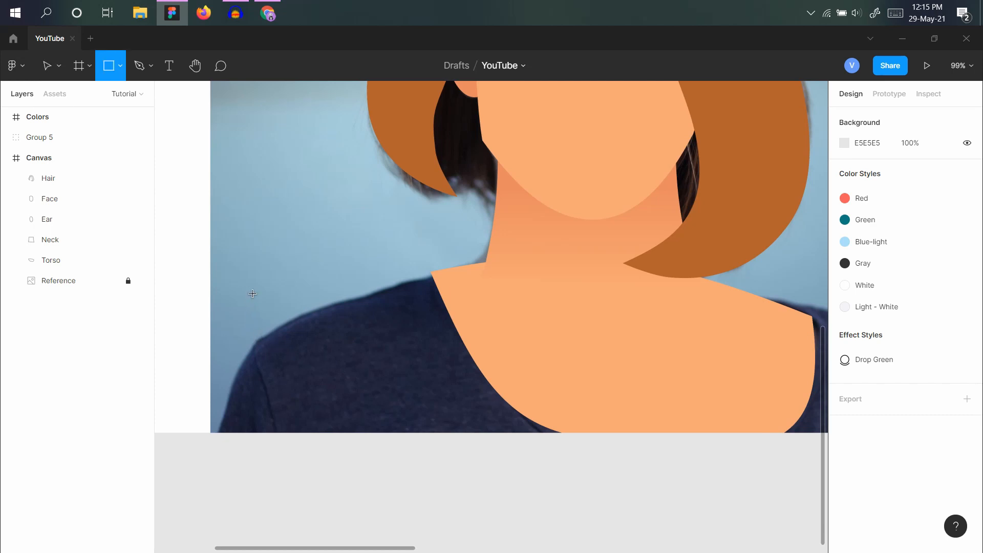
drag(253, 293, 564, 437)
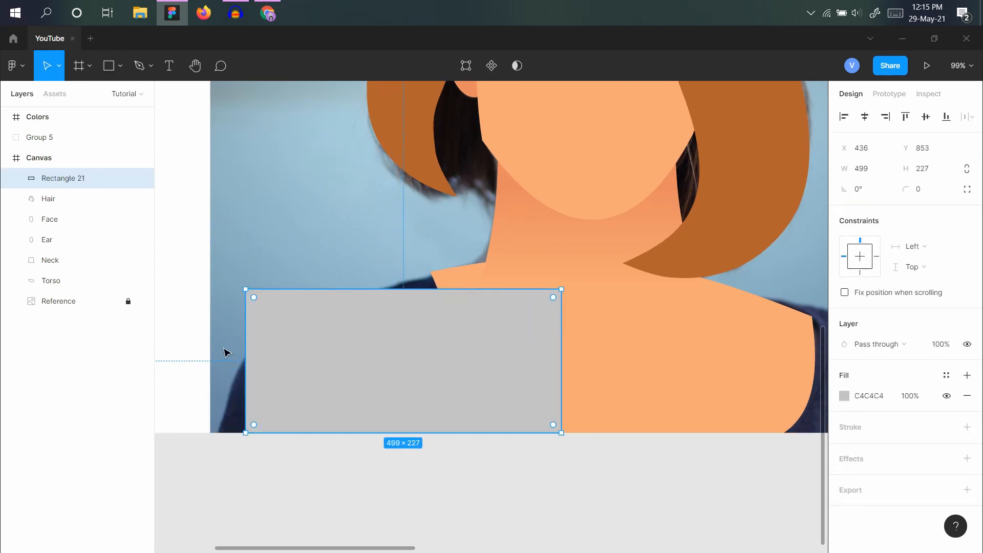
drag(245, 390, 219, 391)
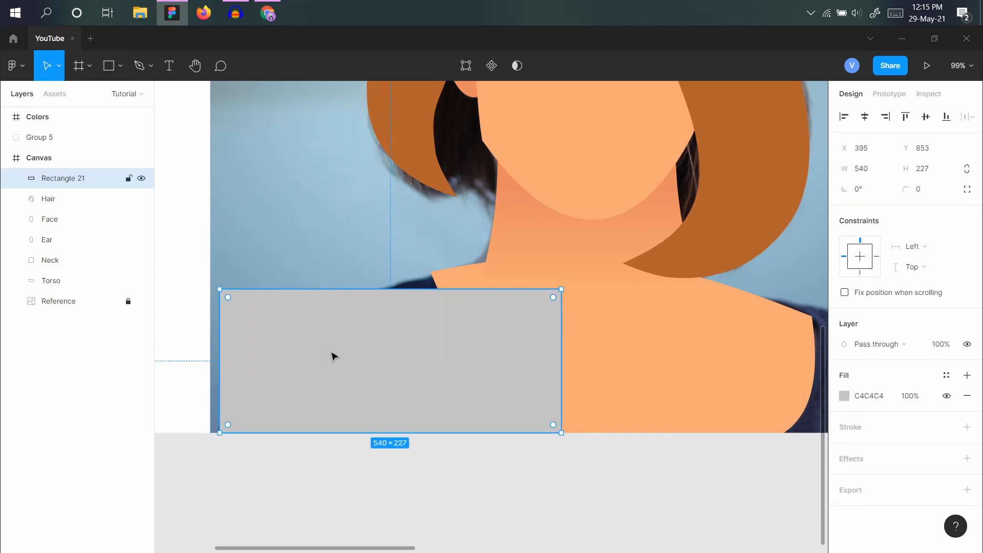
key(shift+x)
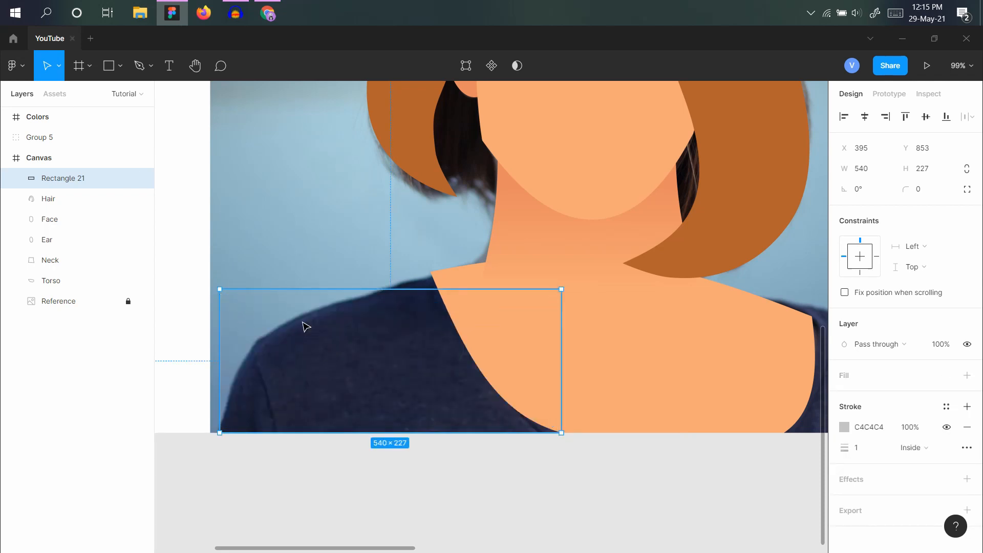
Move the rectangle's upper corner points onto the outer shoulder and the top of the neckline.
click(307, 312)
double_click(310, 291)
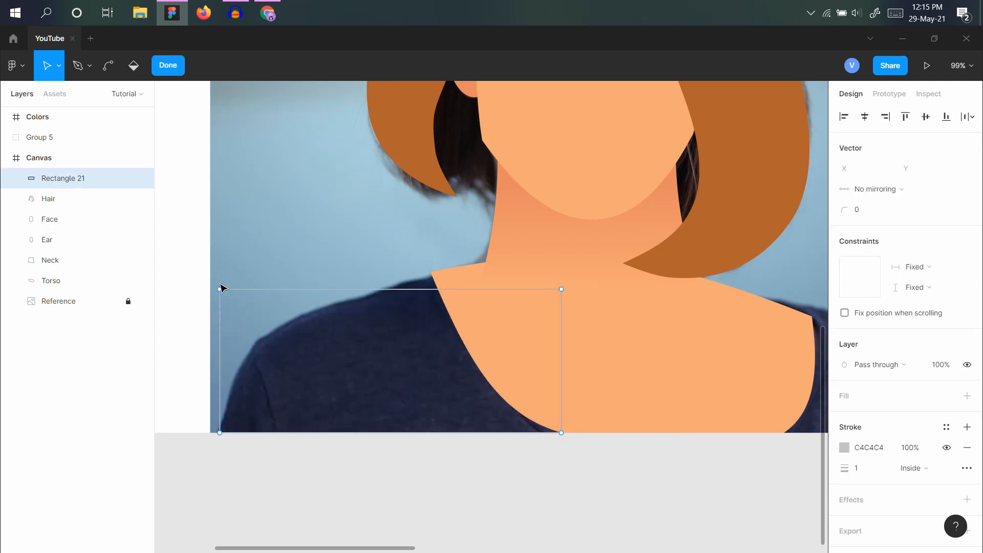
drag(226, 300, 261, 352)
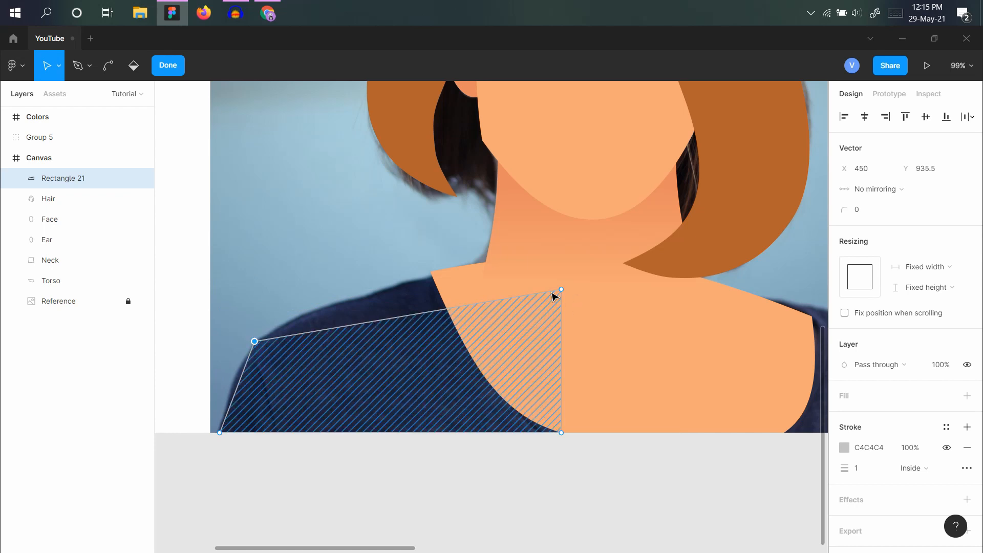
drag(563, 288, 441, 271)
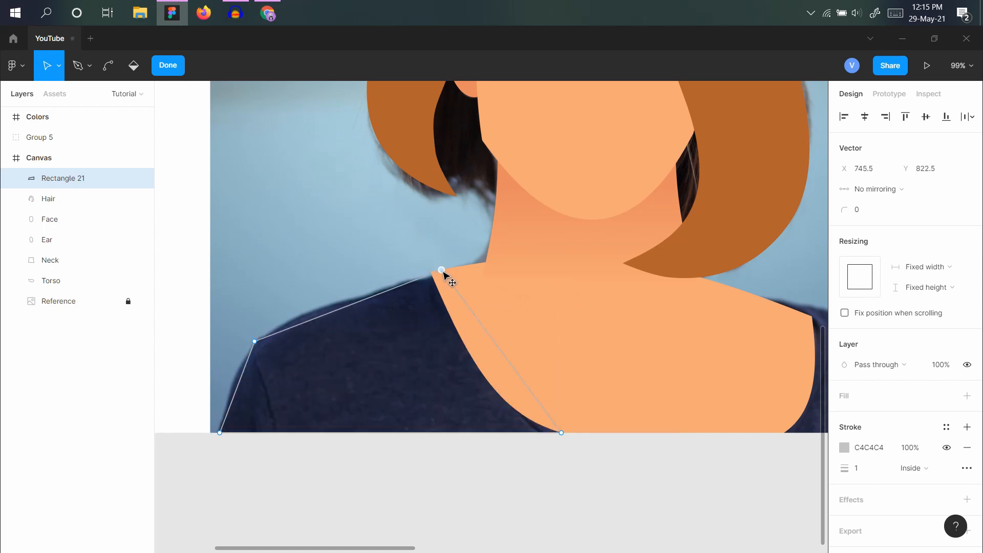
Bend the shirt outline's edges to follow the shoulder, the sleeve and the neckline's curve.
key(ctrl)
mouse_move(364, 308)
mouse_down()
mouse_move(352, 299)
mouse_move(333, 318)
mouse_up()
drag(246, 384, 239, 384)
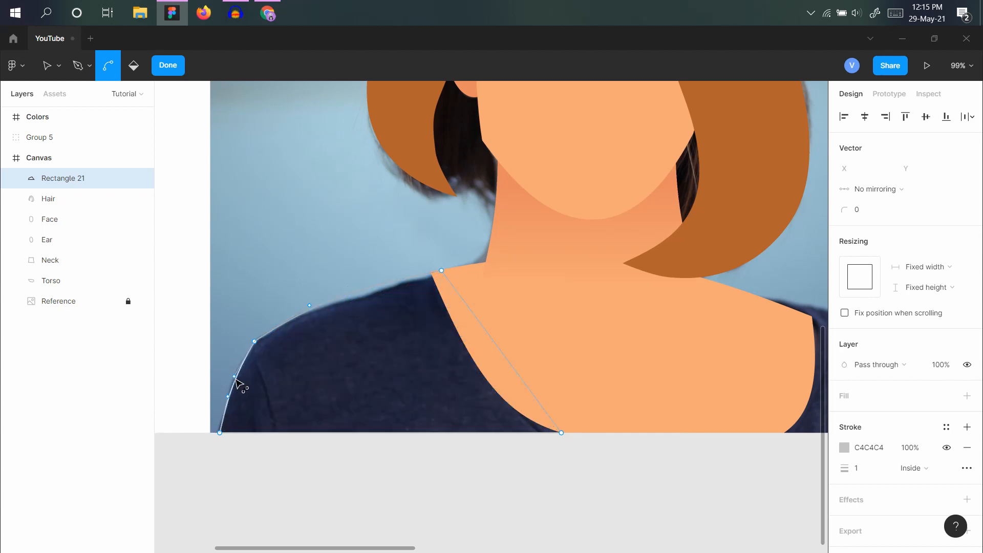
drag(509, 358, 486, 379)
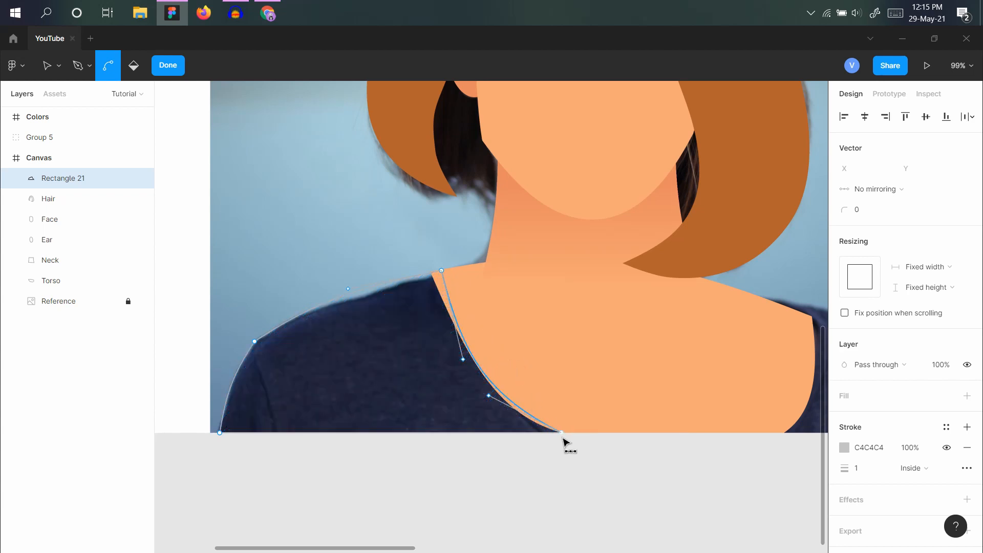
key(v)
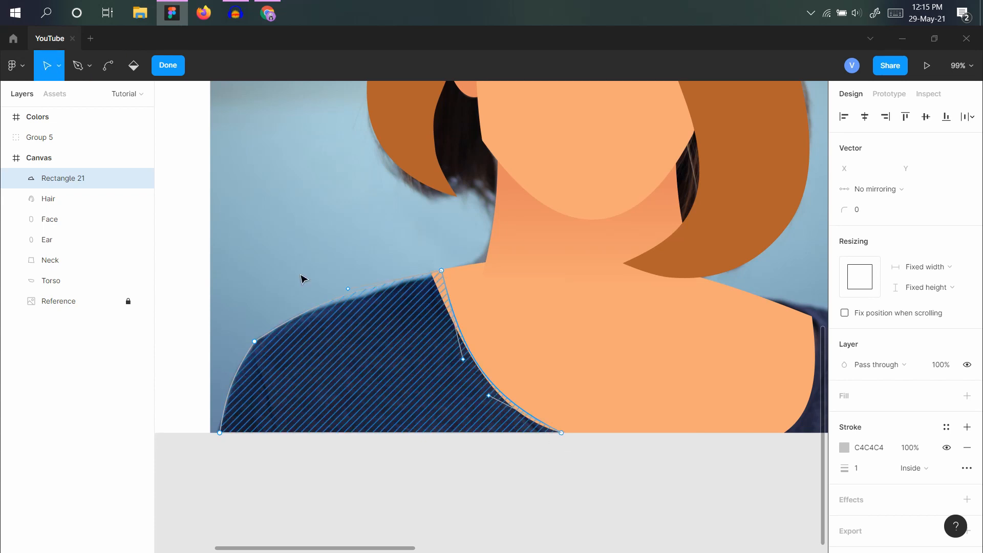
Apply the dark navy 1F2136 colour sampled from the shirt to the shoulder shape, and swap its stroke for a fill.
click(171, 72)
key(i)
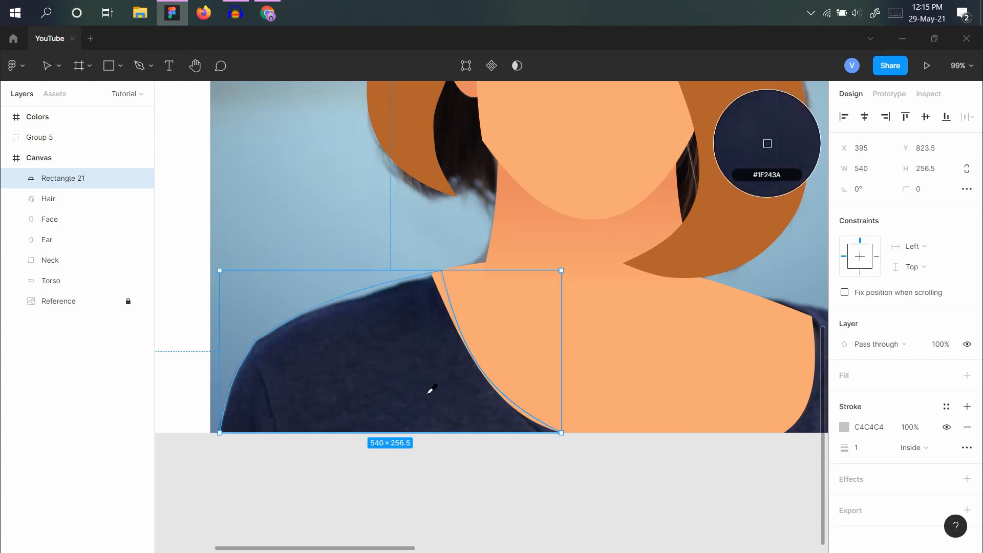
click(404, 331)
key(shift+x)
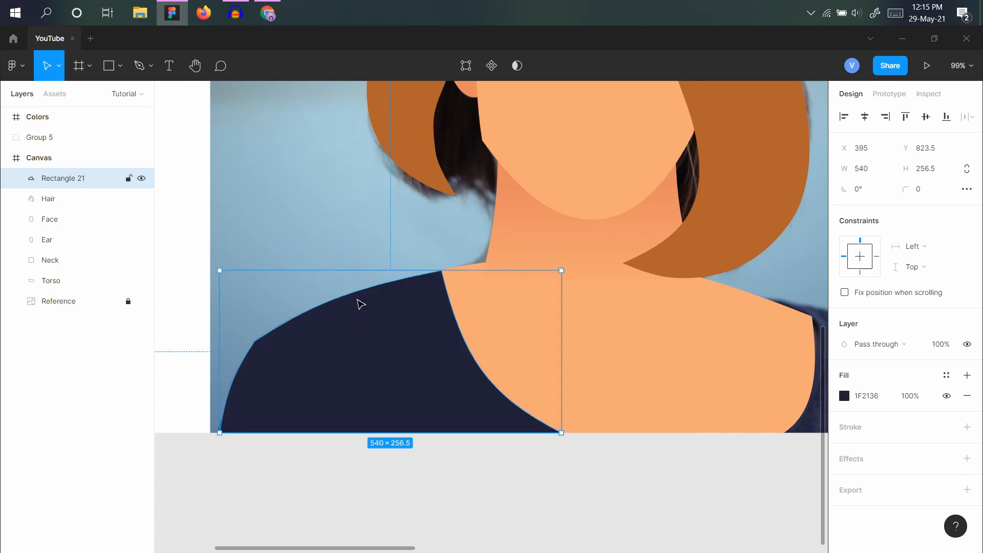
Duplicate the navy shoulder shape onto the opposite shoulder and flip the copy horizontally.
drag(384, 224, 288, 199)
drag(292, 320, 656, 336)
key(shift+h)
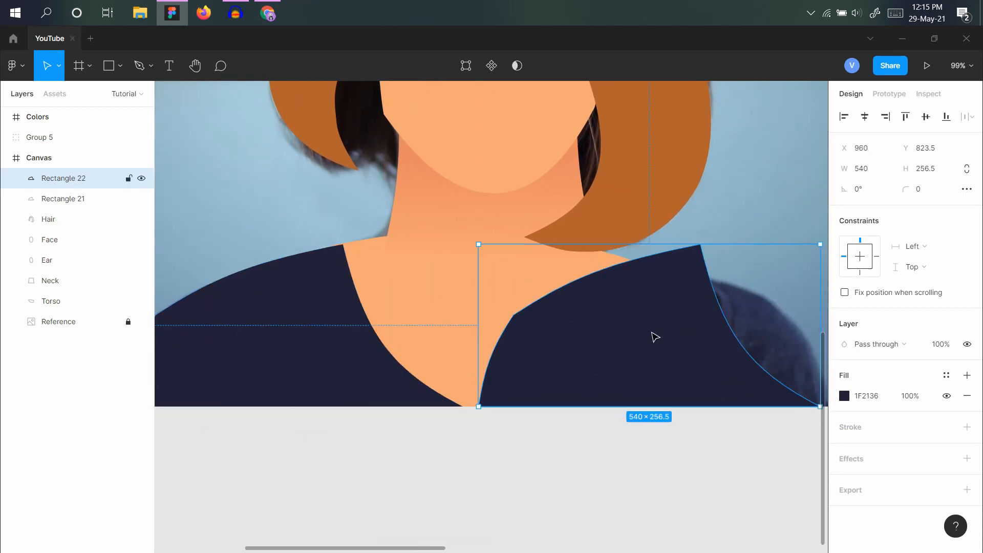
key(shift+h)
Scale the flipped copy to about 395 × 209 and position it over the right shoulder in the photo.
scroll(533, 352, down, 2)
mouse_move(582, 340)
mouse_down()
mouse_move(594, 343)
mouse_move(585, 344)
mouse_up()
drag(784, 259, 731, 285)
drag(635, 387, 702, 389)
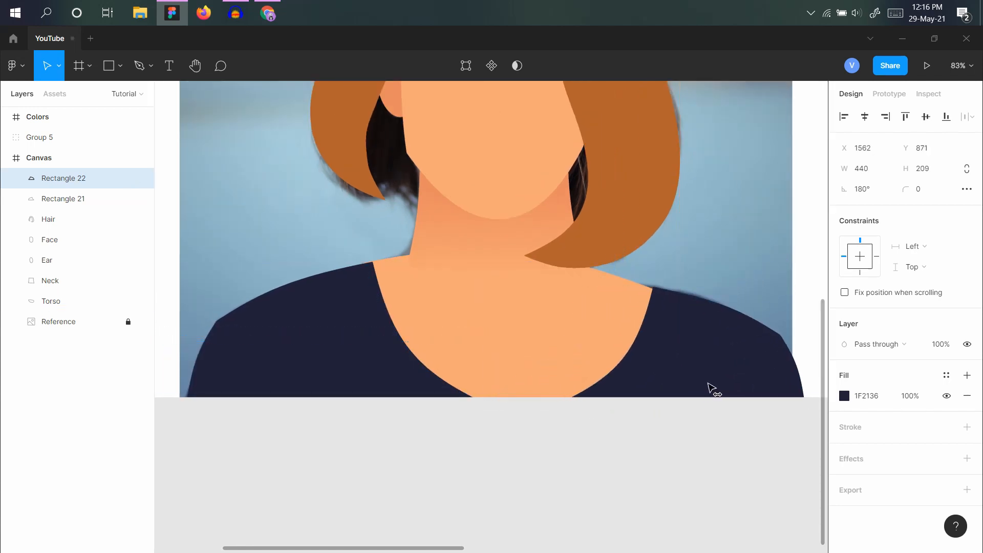
mouse_move(801, 362)
mouse_down()
mouse_move(768, 368)
mouse_move(779, 367)
mouse_up()
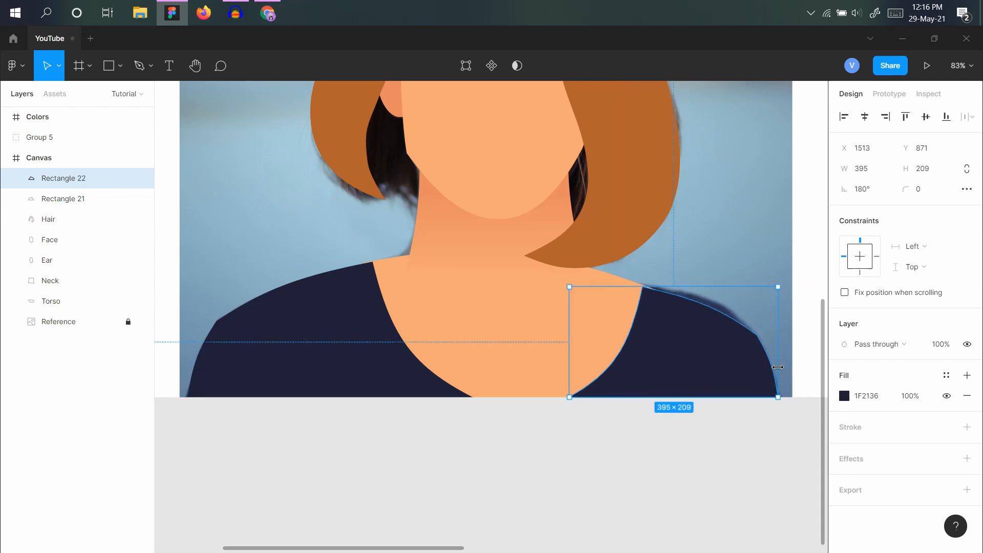
Swap the right shoulder shape's fill for a stroke and narrow it by moving its inner edge toward the sleeve.
key(shift+x)
drag(570, 334, 659, 369)
click(710, 318)
Move the right shoulder outline's points and curve handles to follow the photo's neckline and sleeve, and swap its stroke back for a fill.
double_click(704, 289)
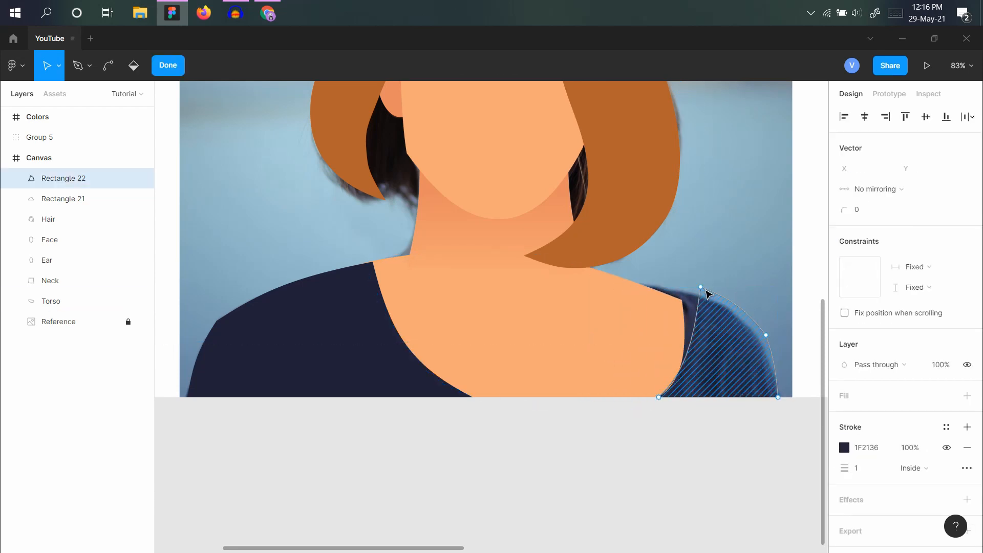
drag(695, 291, 654, 289)
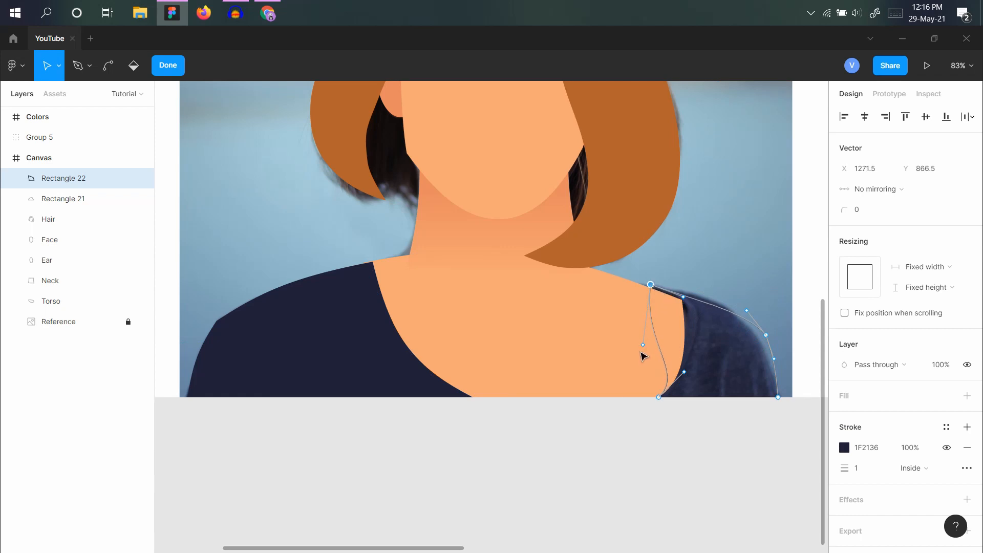
drag(643, 343, 710, 320)
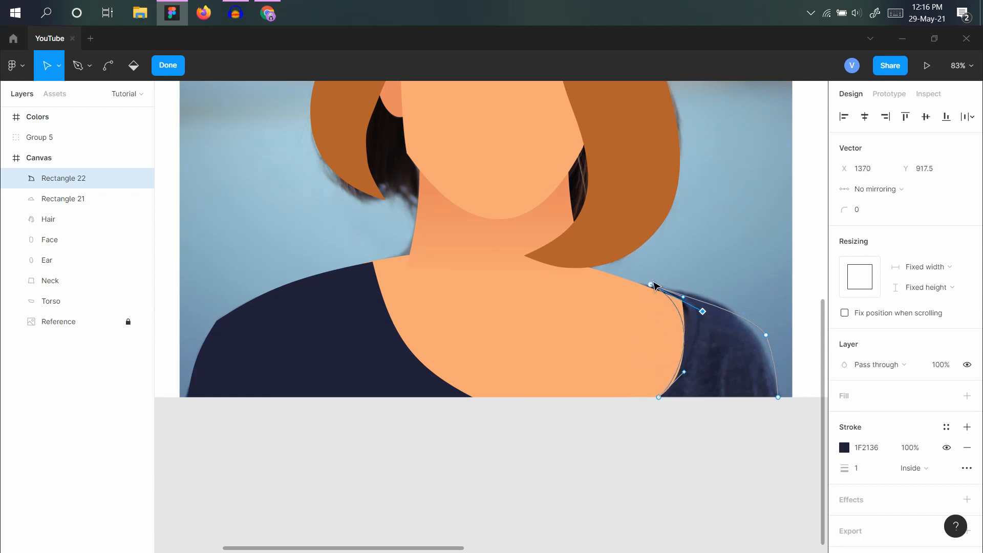
drag(651, 285, 650, 286)
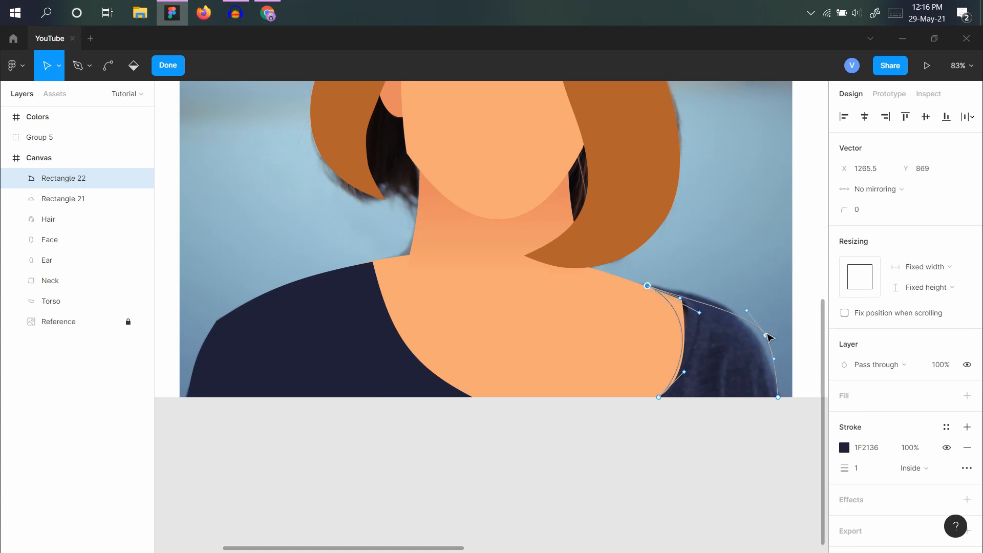
mouse_move(767, 336)
mouse_down()
mouse_move(750, 325)
mouse_move(765, 348)
mouse_up()
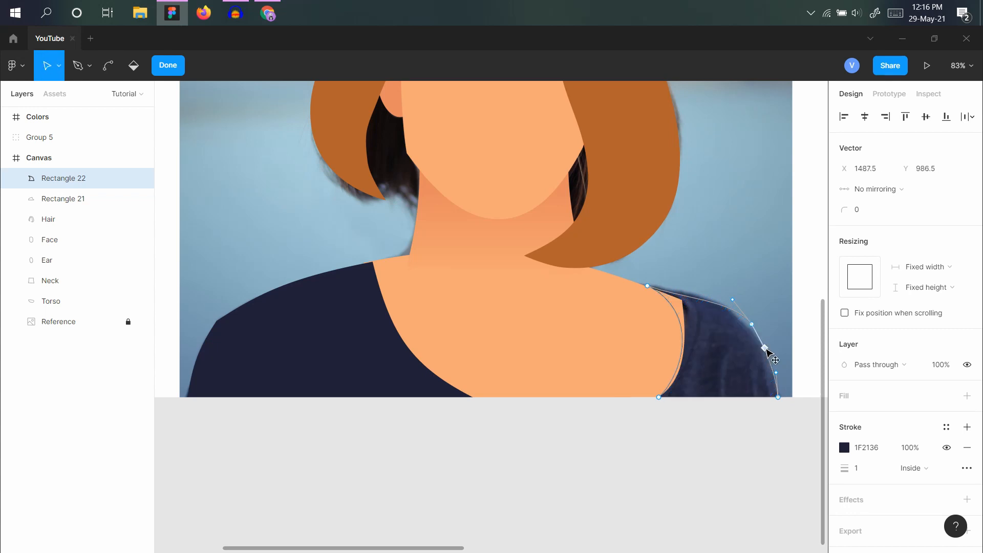
click(169, 65)
key(Escape)
scroll(476, 341, down, 5)
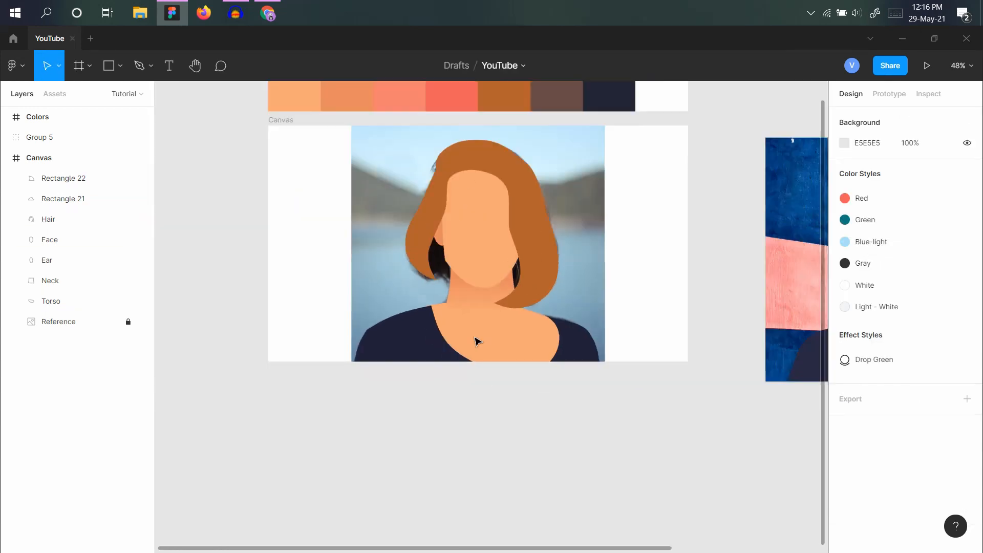
Widen the right shoulder shape to 341 toward the neck and stretch its top edge up to the hair's lower edge.
scroll(512, 338, up, 5)
scroll(484, 259, up, 3)
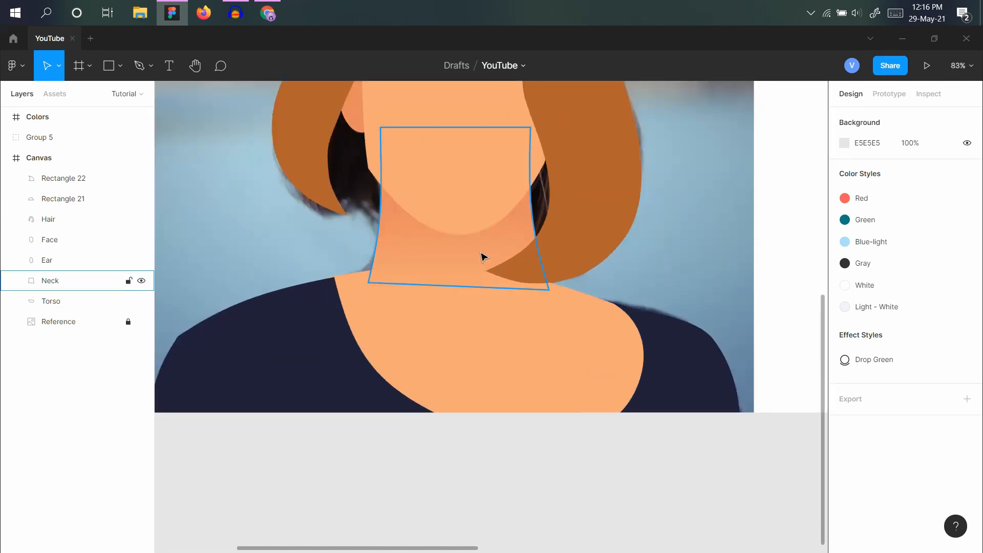
scroll(497, 307, up, 1)
drag(508, 337, 515, 321)
click(719, 413)
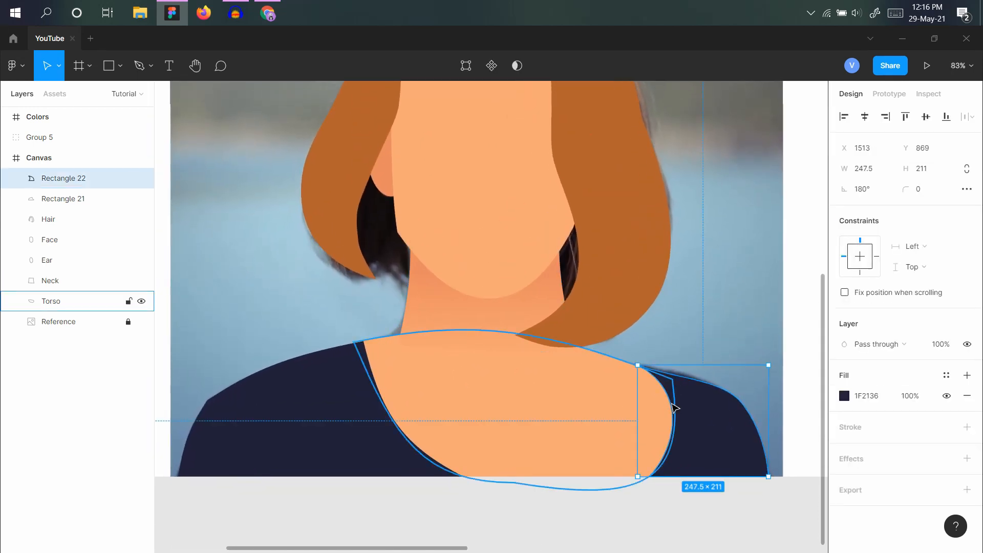
drag(634, 400, 589, 389)
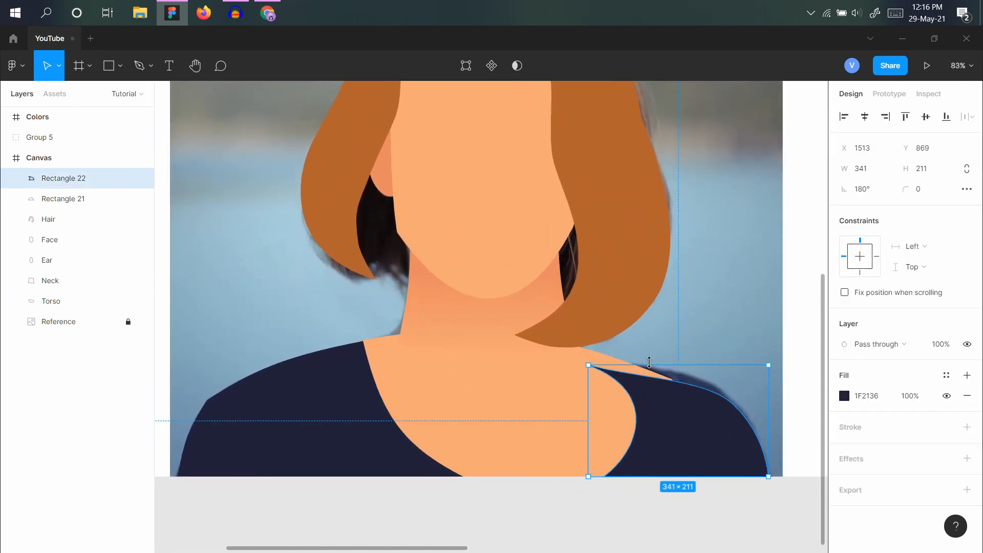
drag(650, 366, 654, 350)
click(713, 321)
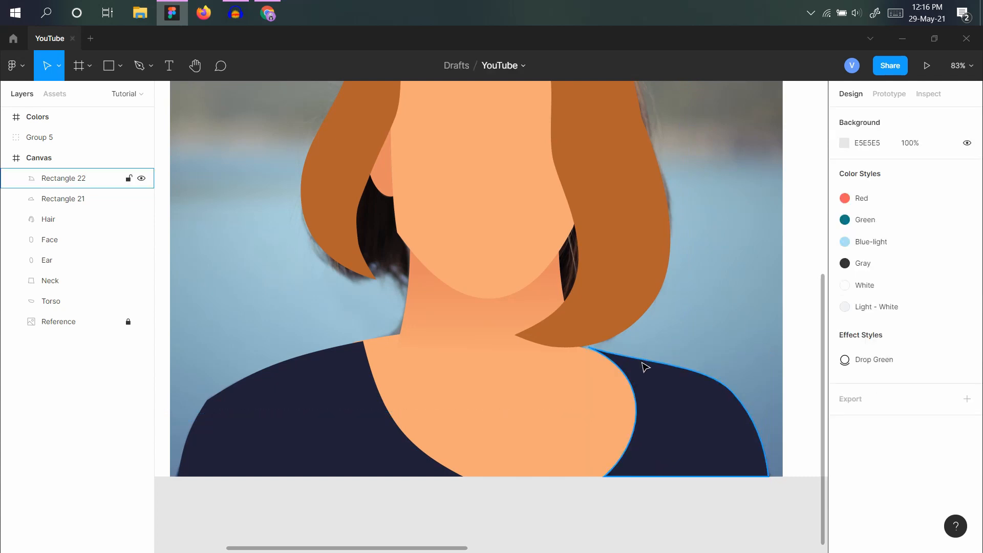
Nudge the right shoulder shape's neck-side corner point and adjust the curve handles that shape its neckline edge.
double_click(643, 366)
scroll(586, 369, up, 5)
click(597, 323)
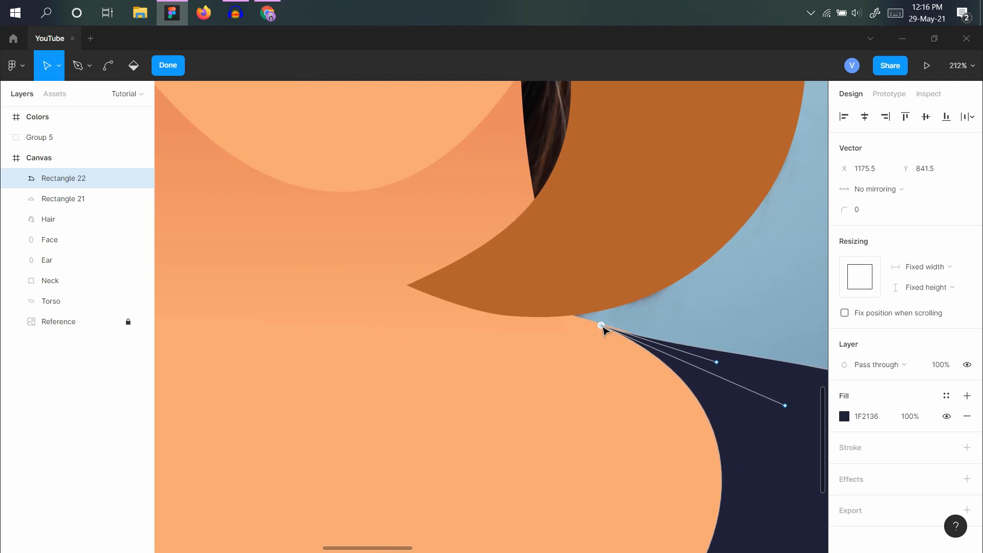
scroll(615, 325, down, 5)
key(ctrl+a)
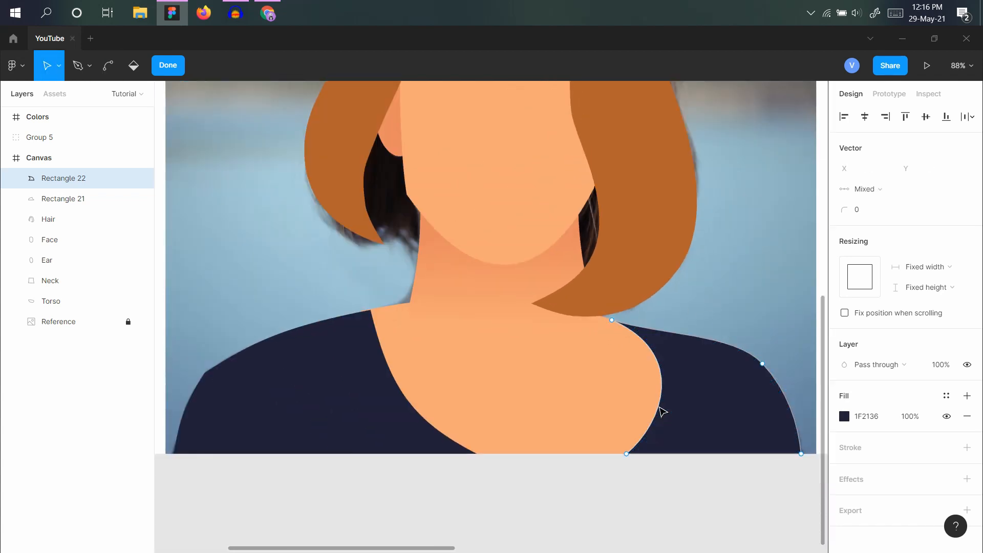
click(656, 407)
mouse_move(646, 352)
mouse_down()
mouse_move(691, 356)
mouse_move(660, 364)
mouse_move(658, 346)
mouse_up()
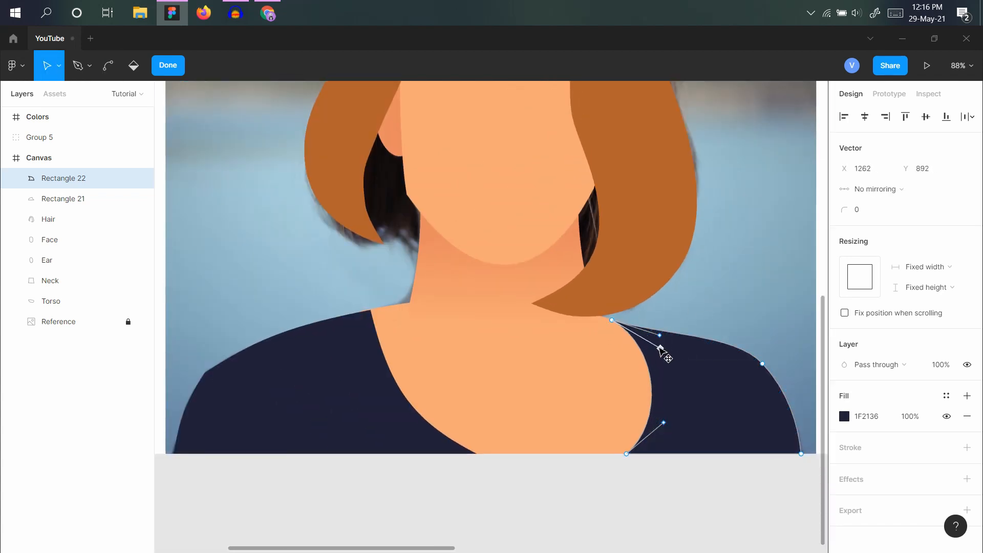
mouse_move(663, 423)
mouse_down()
mouse_move(650, 398)
mouse_move(656, 409)
mouse_up()
click(276, 210)
click(181, 72)
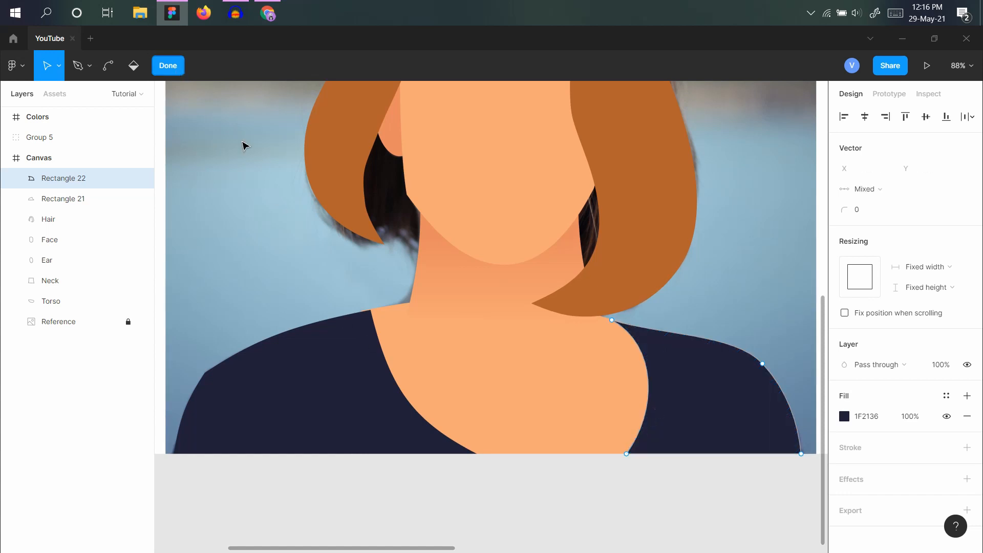
scroll(461, 287, up, 2)
scroll(518, 309, up, 1)
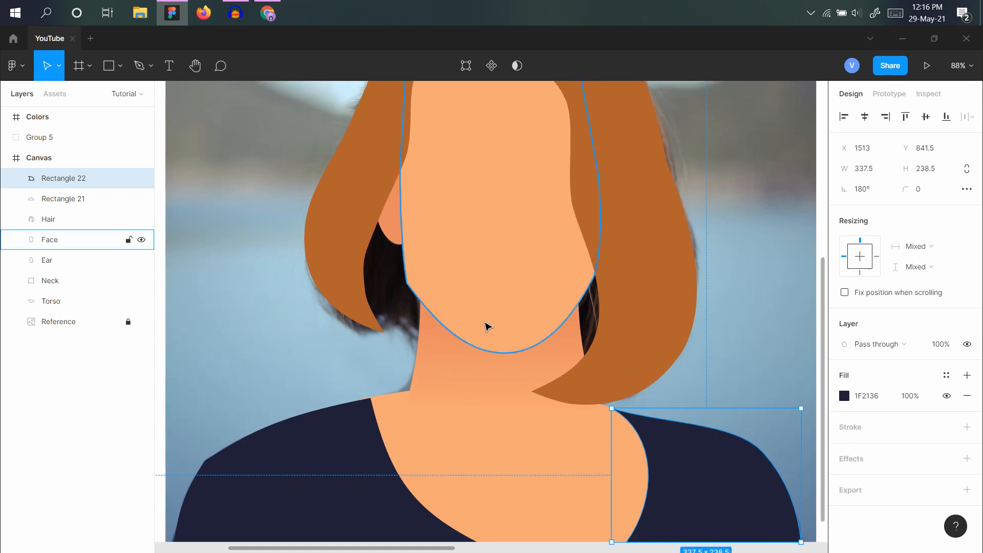
scroll(487, 327, down, 2)
scroll(287, 302, down, 1)
click(289, 315)
scroll(289, 315, down, 1)
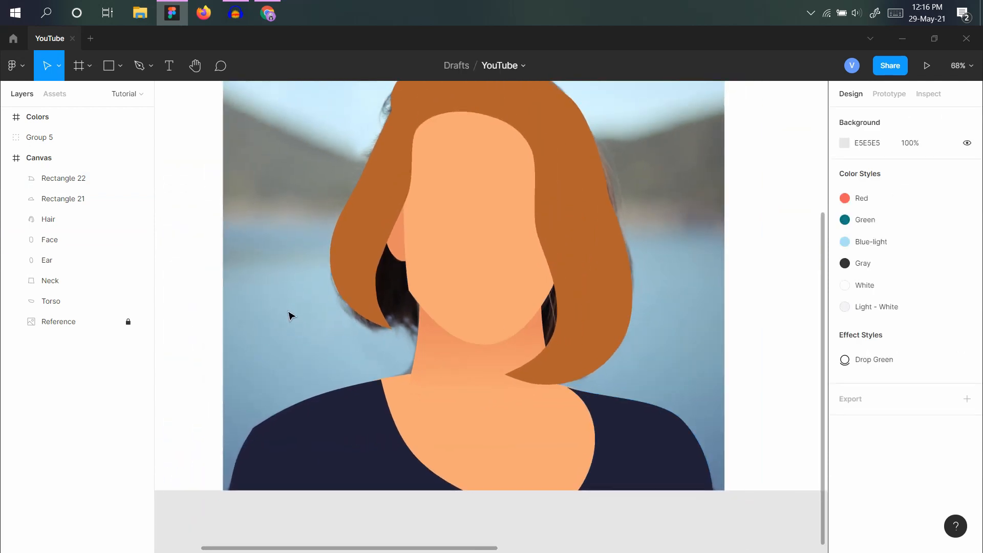
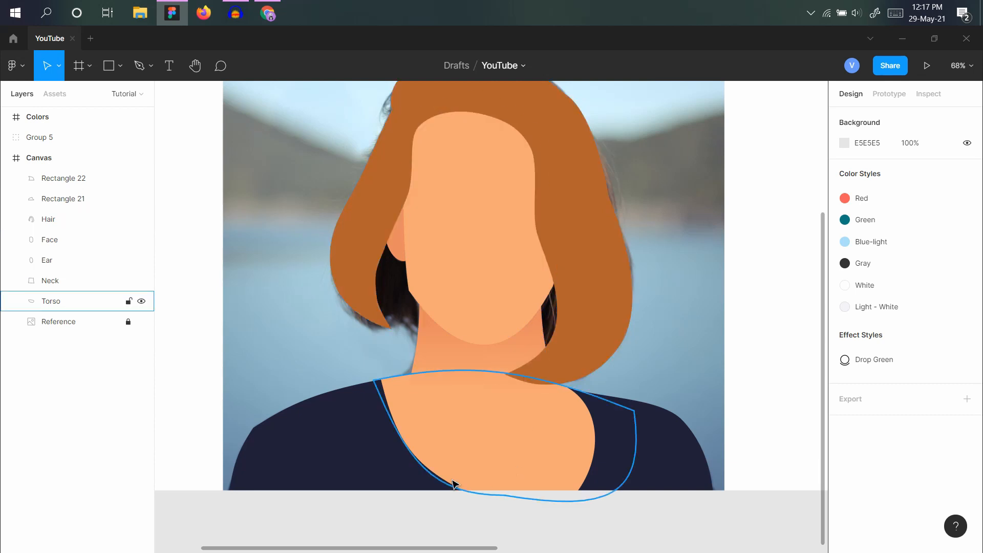
Group the two navy shoulder shapes and name the group Shirt.
click(477, 423)
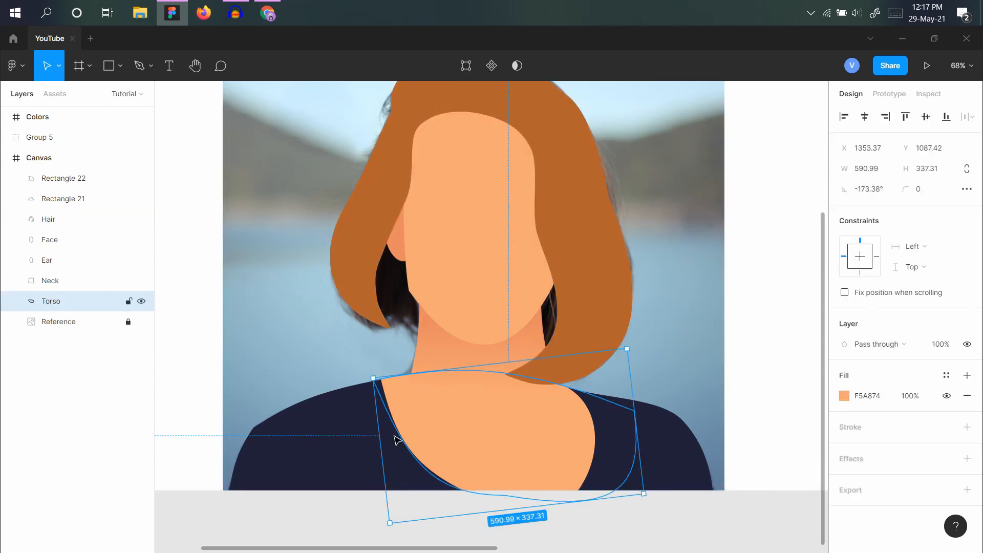
click(272, 404)
shift+click(661, 455)
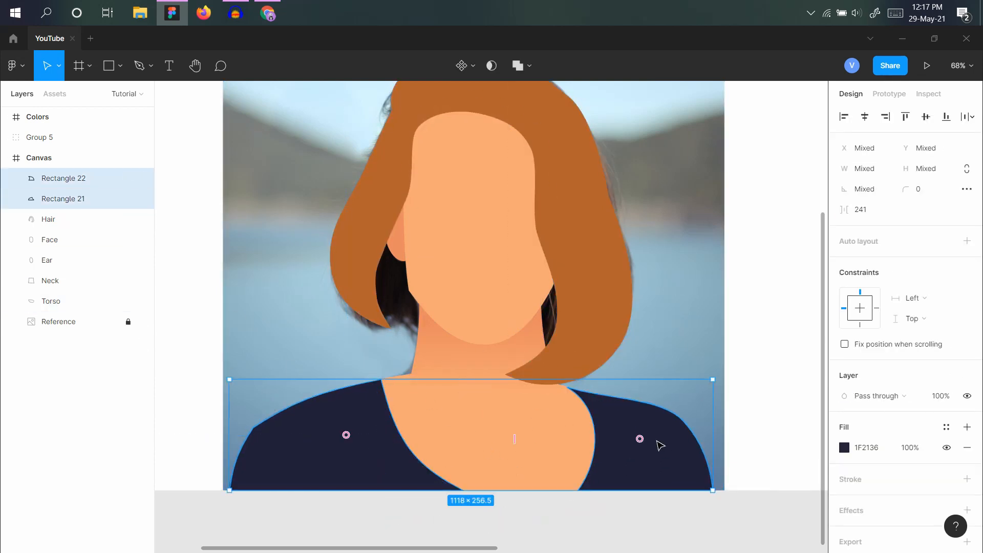
key(ctrl+g)
double_click(67, 177)
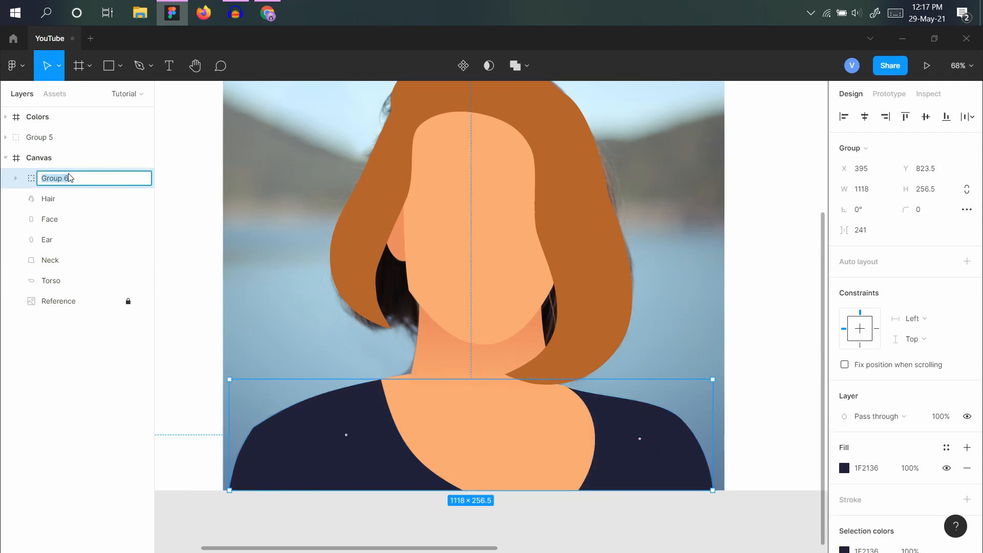
text(Shirt)
key(Return)
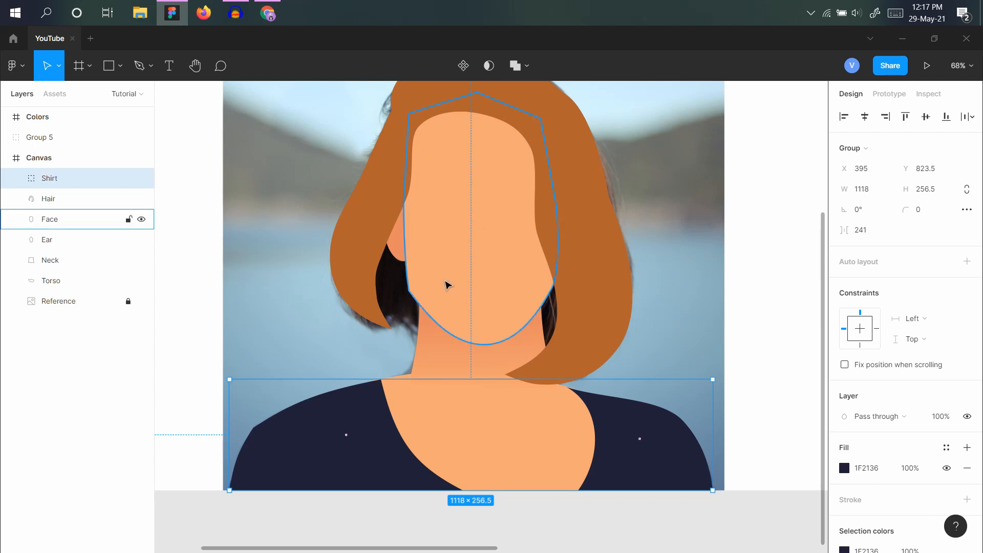
Hide and lock the Shirt, Hair, Face, Ear, Neck and Torso layers, leaving only the reference photo on show.
click(459, 224)
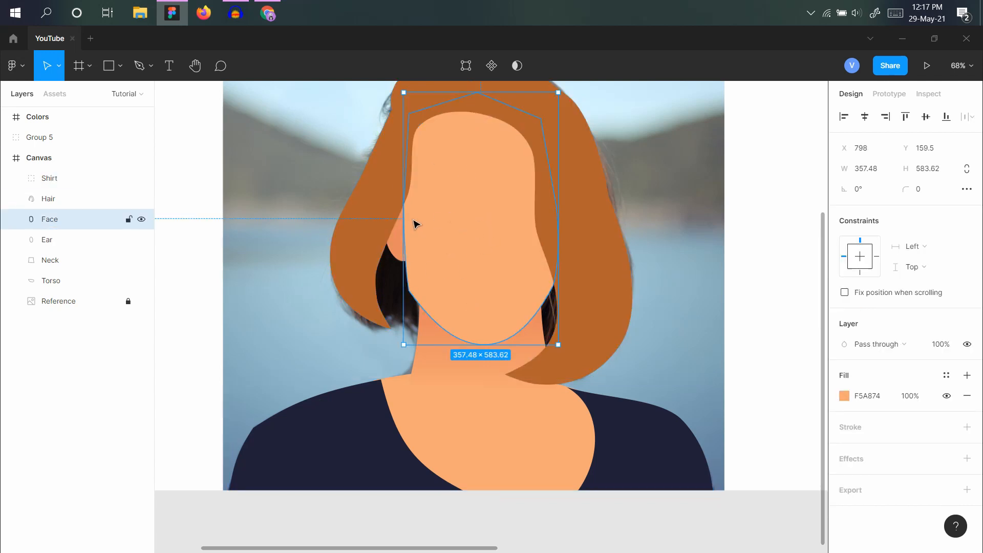
click(142, 220)
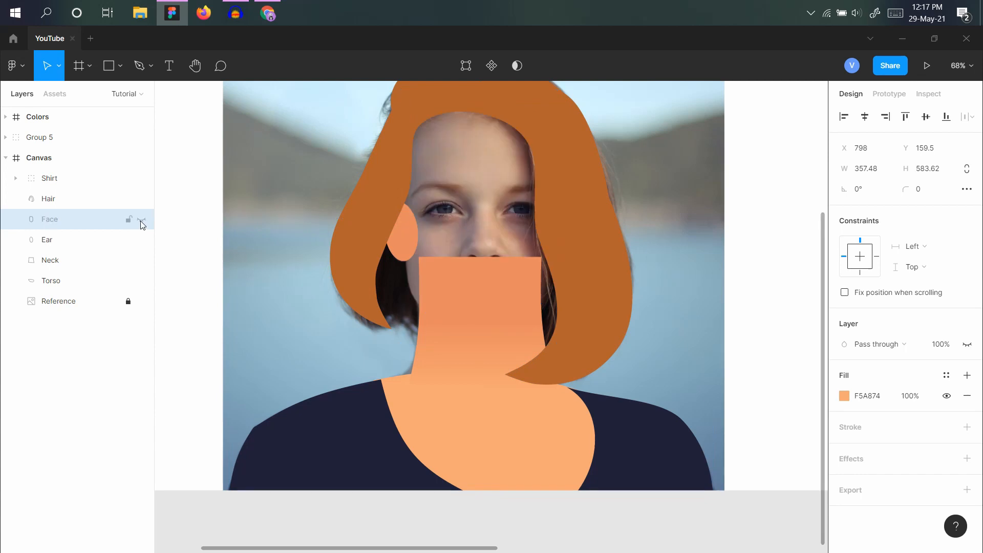
click(141, 219)
drag(141, 178, 138, 286)
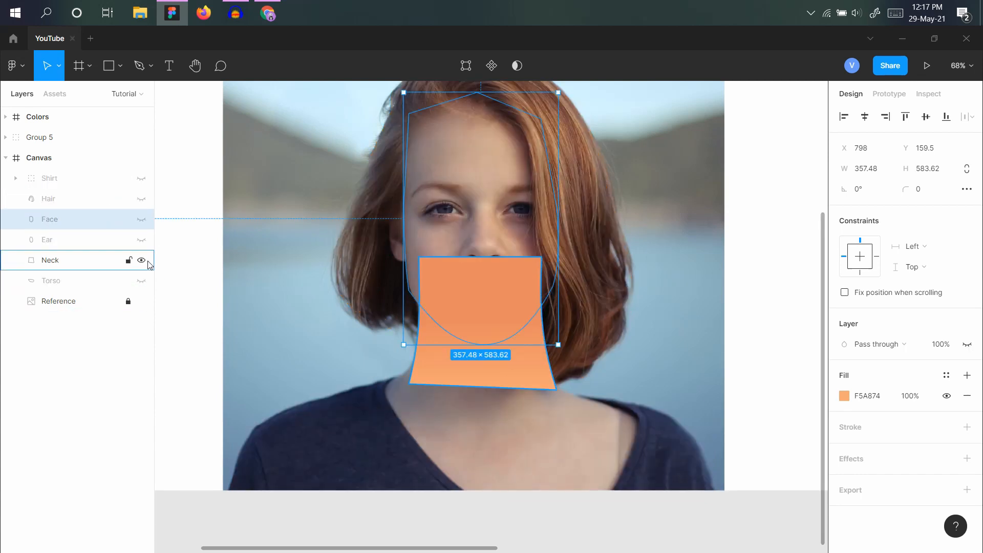
click(142, 261)
click(643, 201)
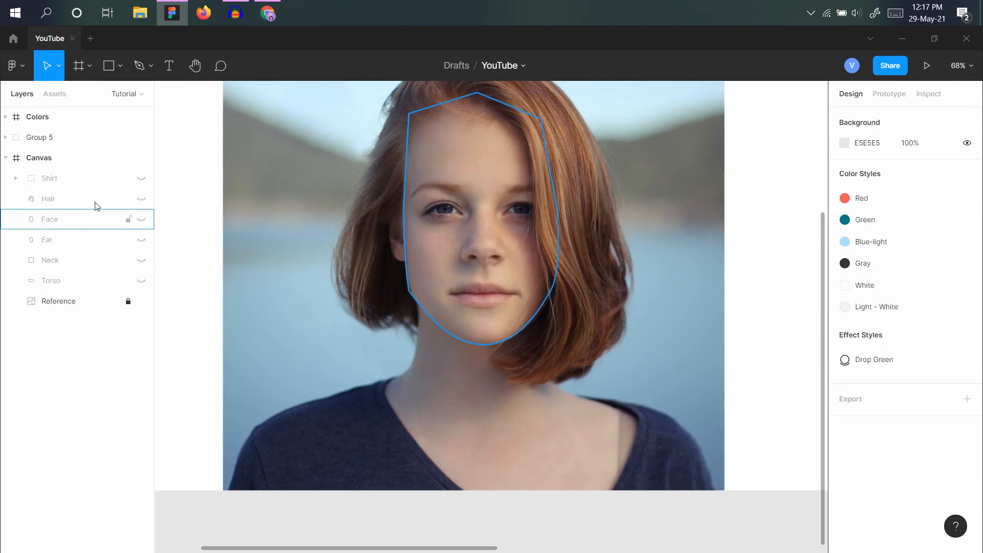
drag(129, 179, 131, 281)
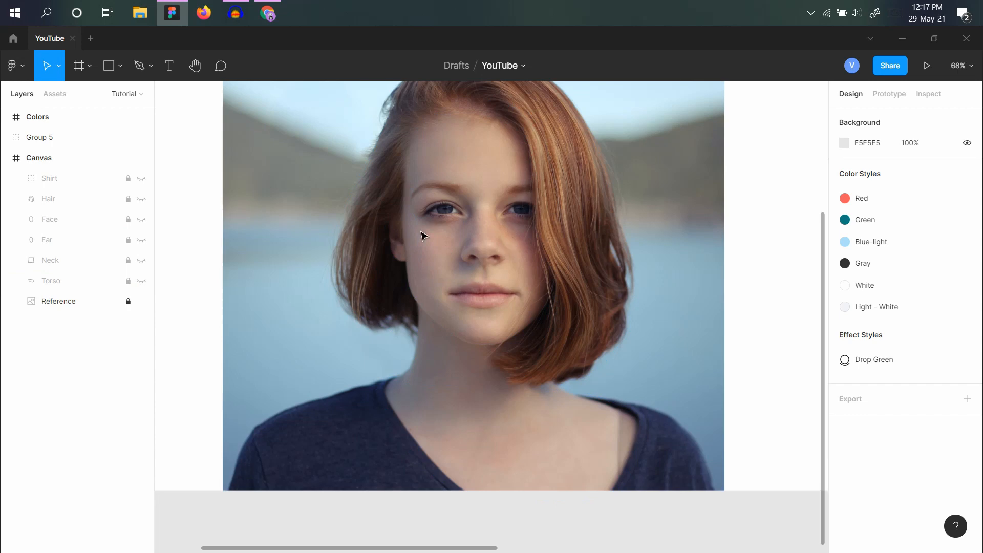
Trace the left eye's upper lid with the Pen tool as one curve from the inner corner to the outer corner.
scroll(482, 226, up, 5)
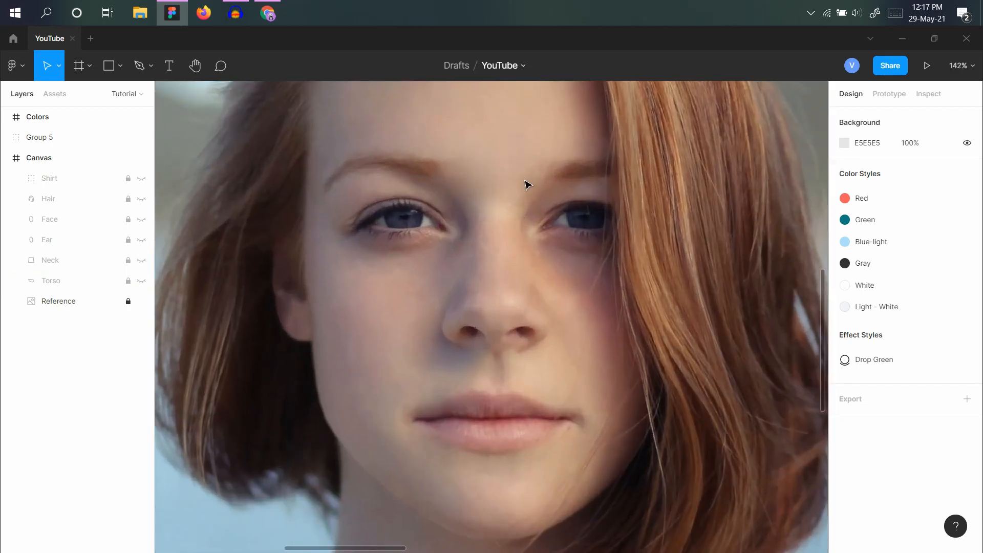
drag(555, 180, 531, 180)
scroll(484, 251, up, 2)
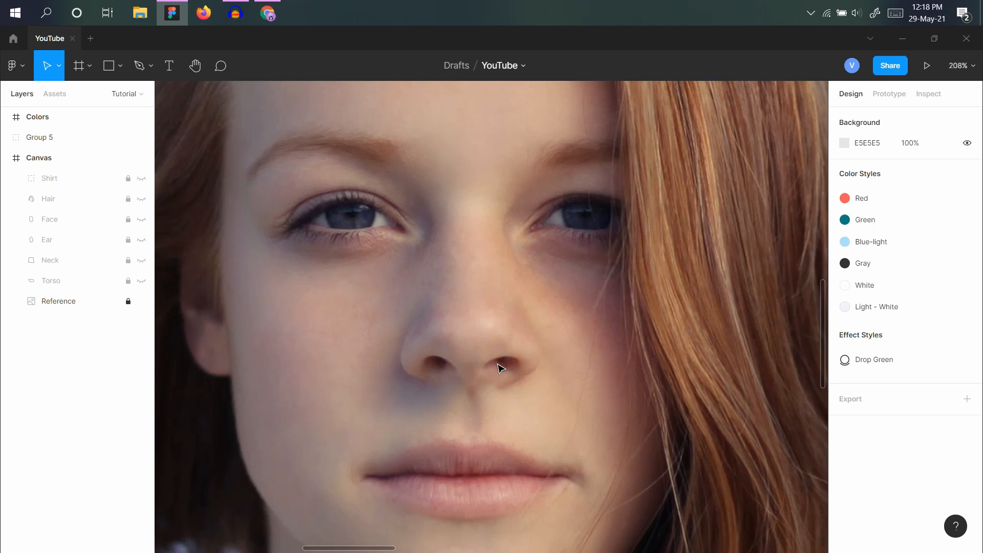
scroll(321, 210, up, 2)
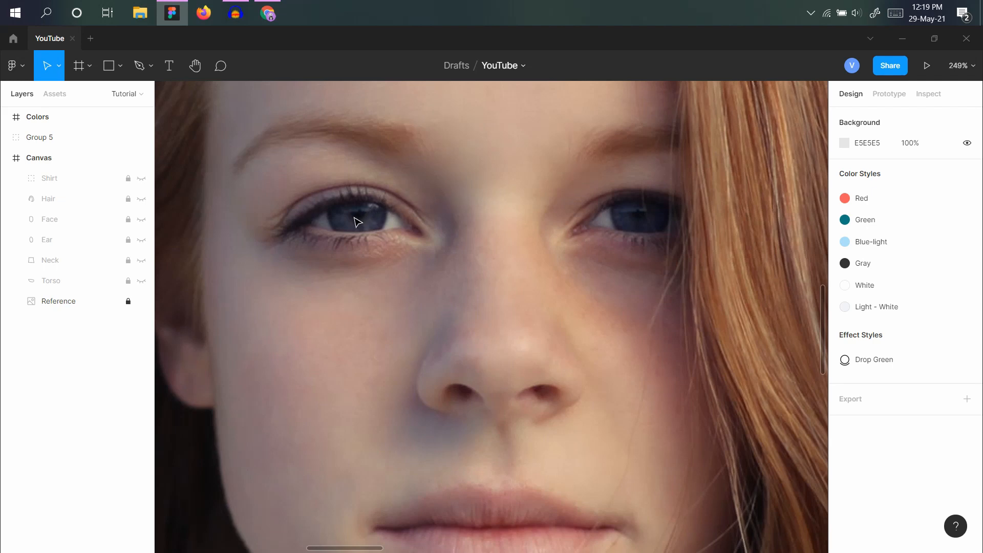
scroll(357, 222, up, 1)
key(p)
click(422, 245)
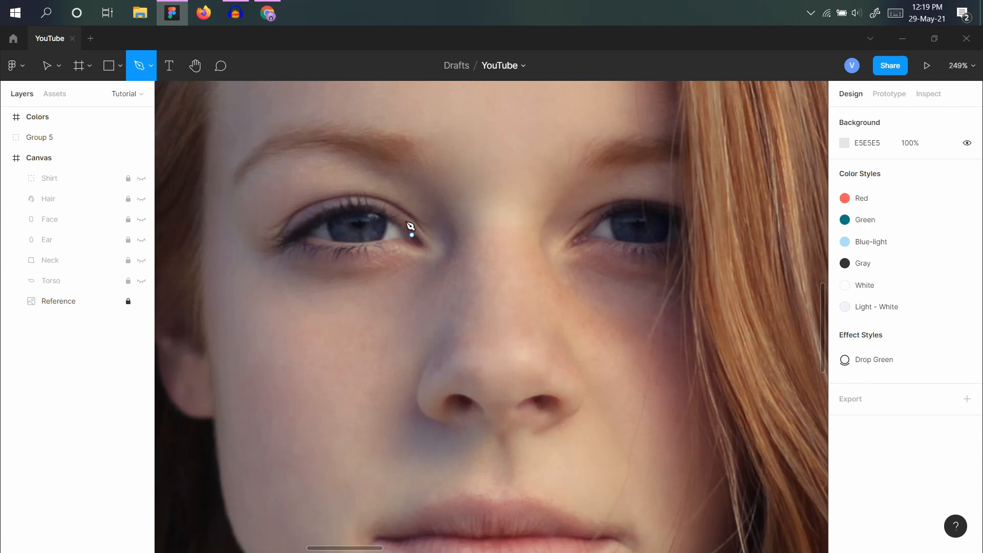
click(424, 244)
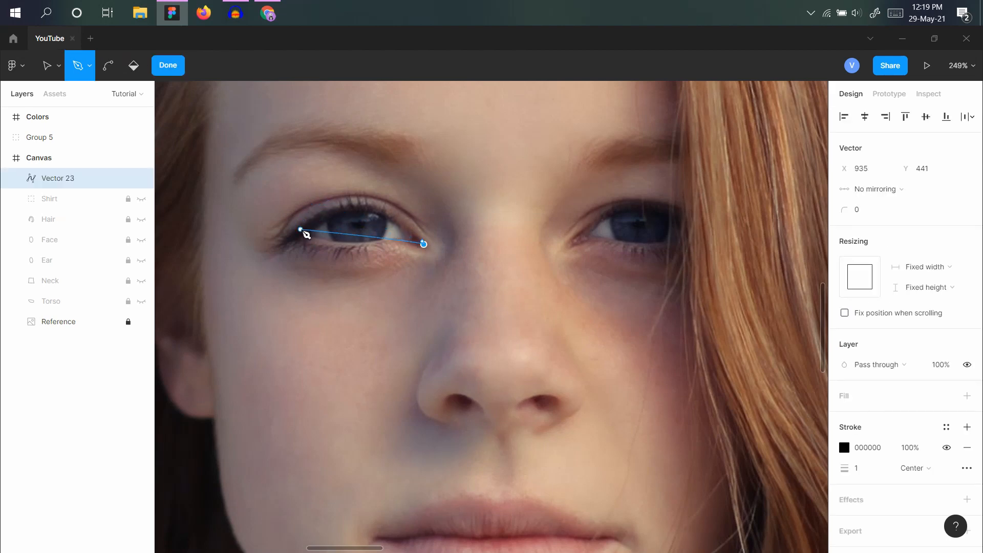
drag(301, 229, 235, 281)
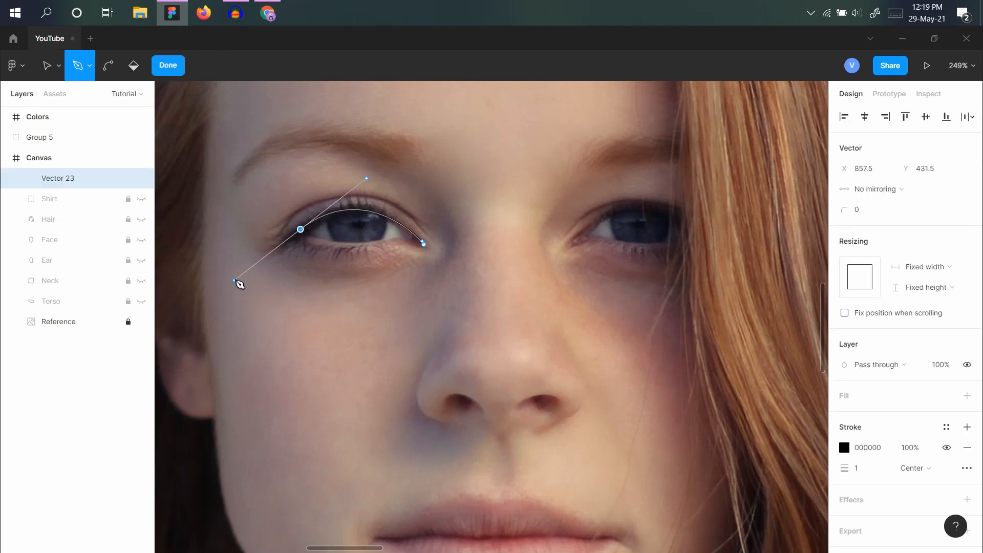
Continue the left eye's outline along the lower lid and close it at the inner corner, making it about 78 × 22.
click(291, 244)
drag(234, 281, 318, 250)
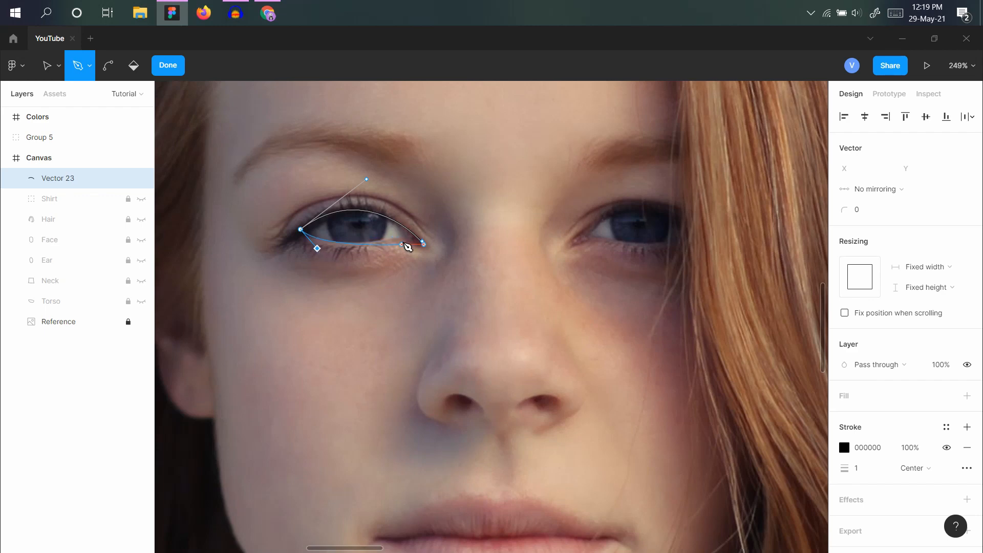
click(402, 241)
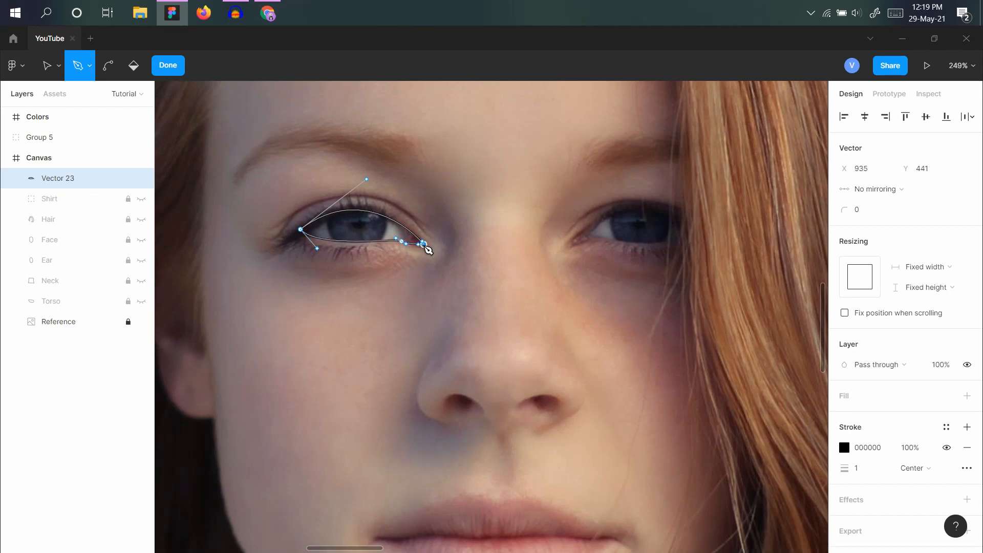
click(424, 244)
click(167, 65)
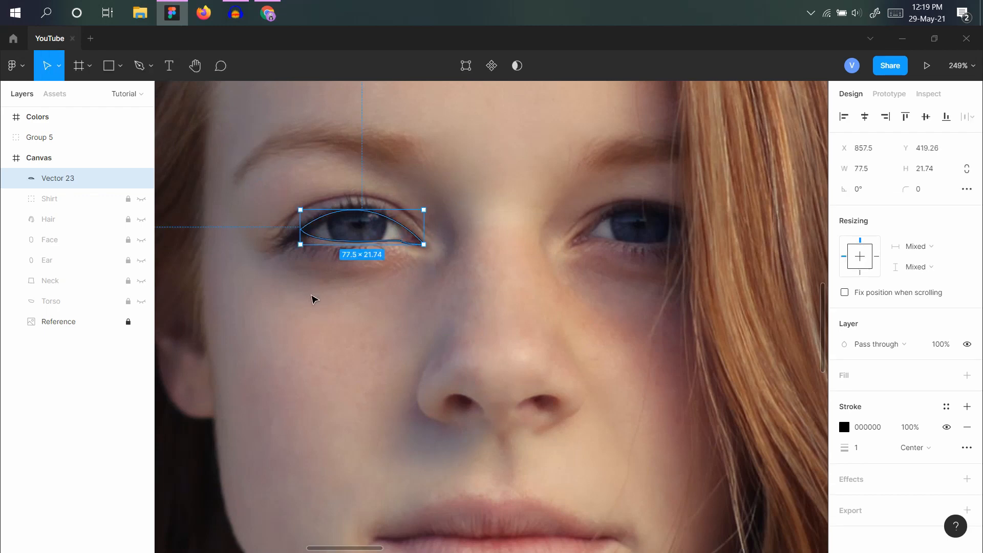
Refine the left eye outline's lower lid by smoothing the curve around the point near the inner corner.
click(314, 296)
scroll(345, 213, up, 3)
scroll(328, 233, down, 3)
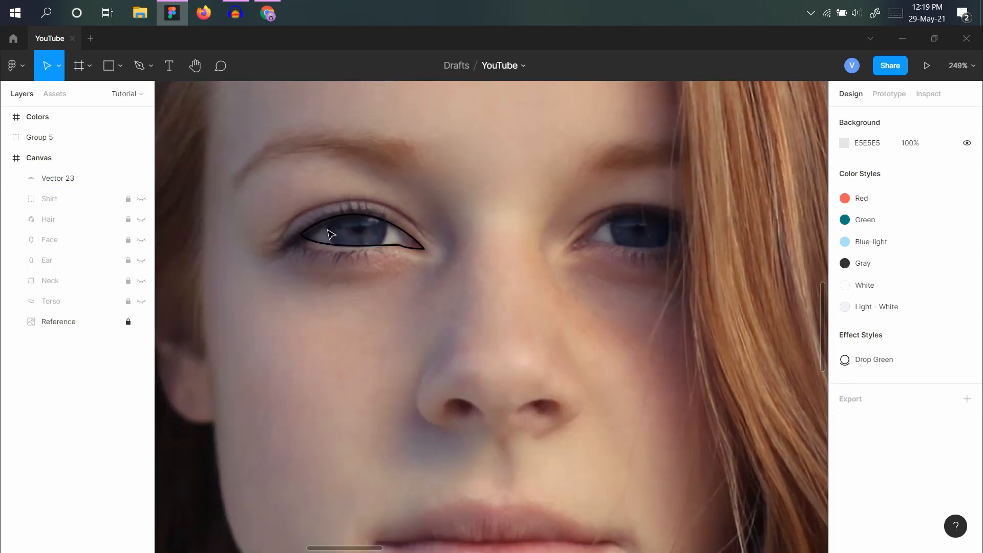
scroll(322, 240, up, 3)
click(303, 249)
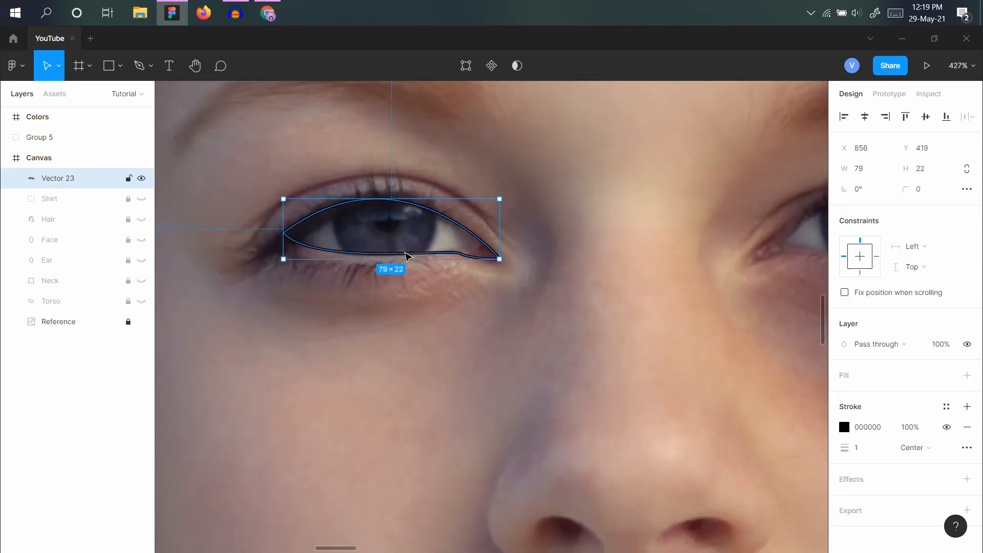
double_click(405, 254)
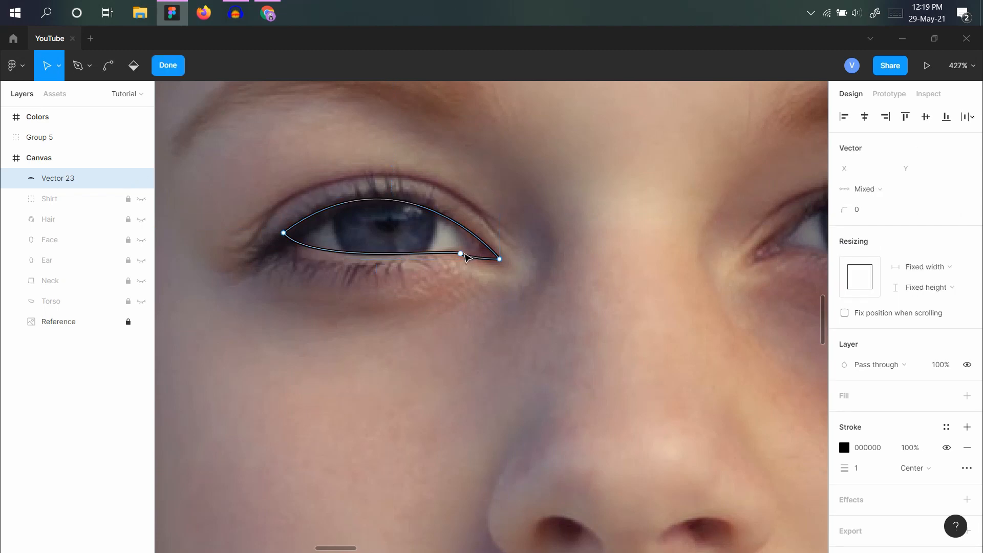
click(461, 254)
click(471, 259)
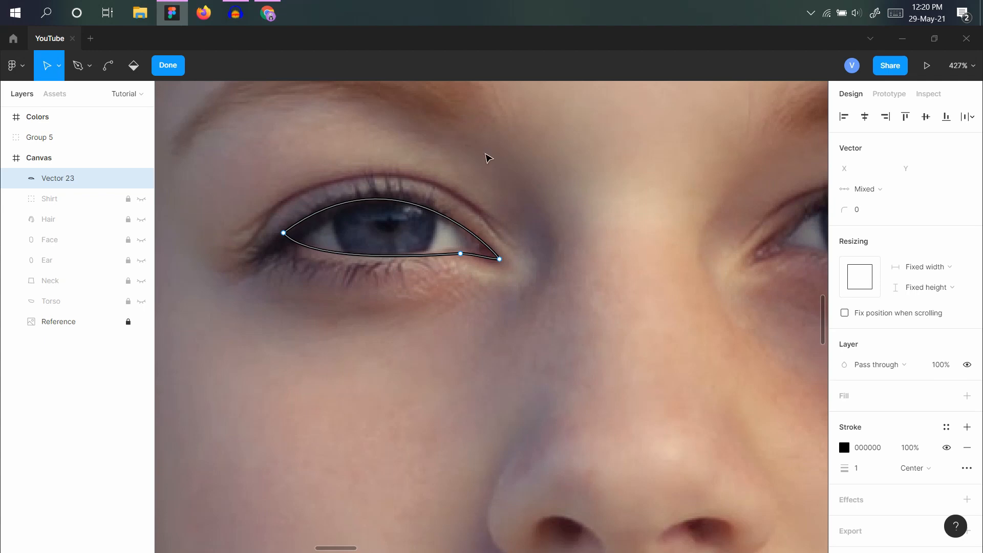
click(499, 260)
click(604, 259)
scroll(450, 257, down, 5)
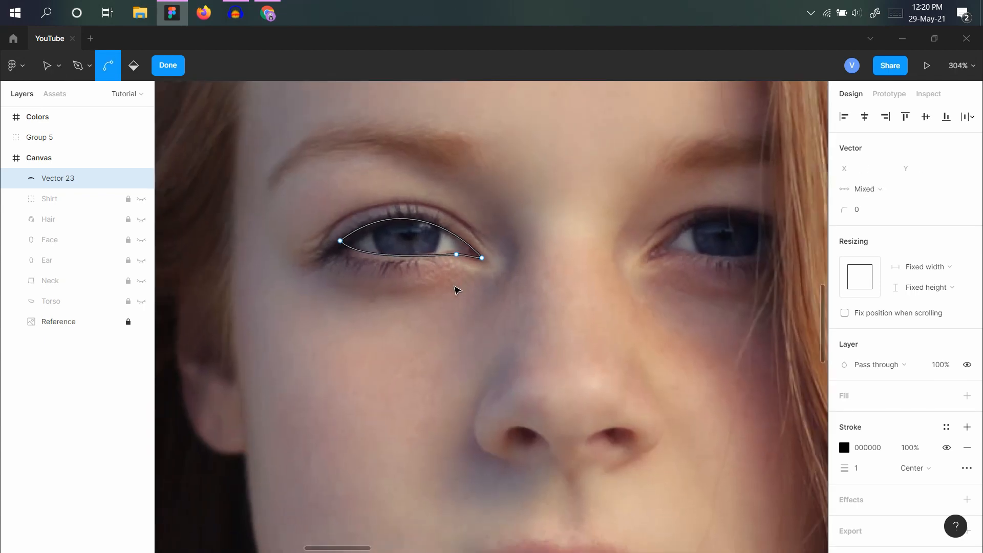
click(172, 75)
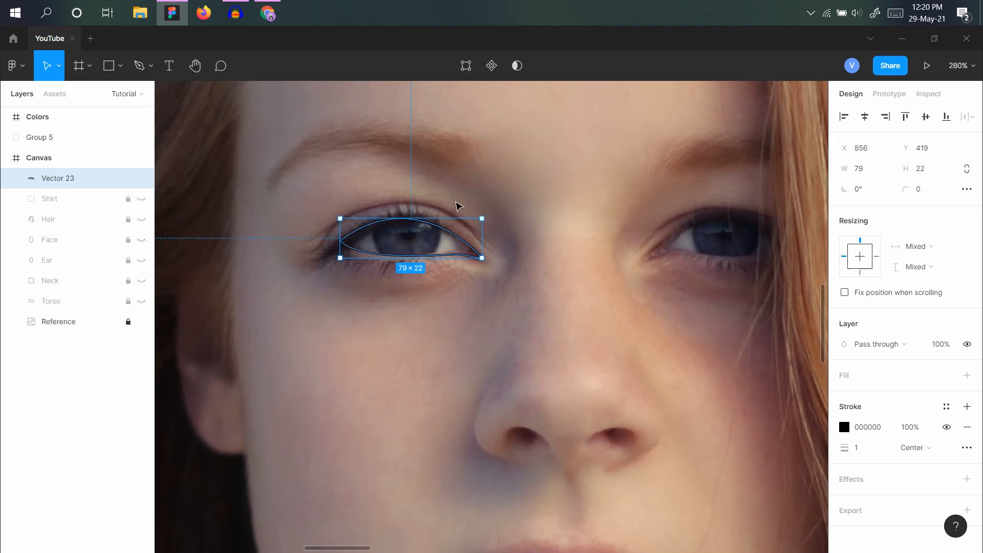
Convert the left eye outline's stroke to a fill and set its colour to white (FFFFFF).
key(shift+x)
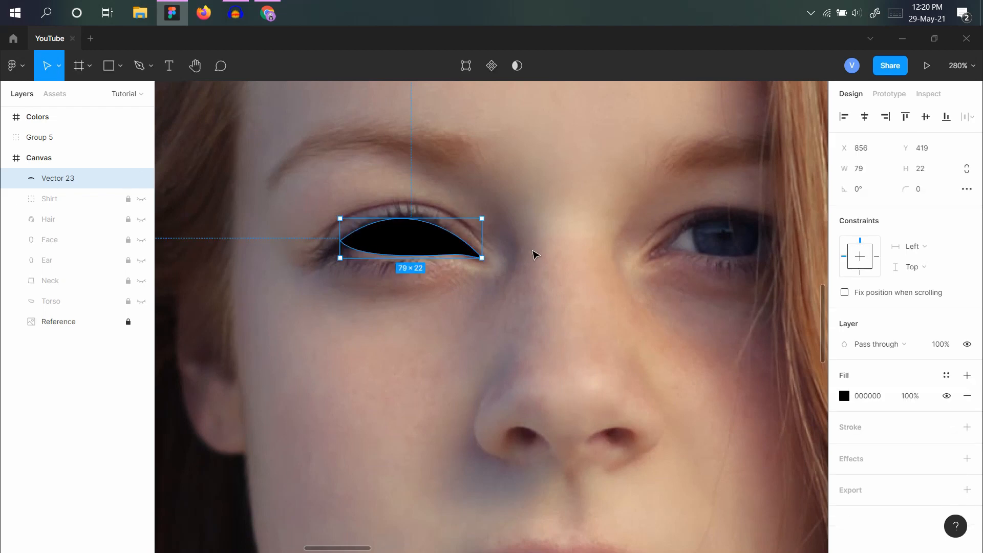
key(shift+x)
key(shift+x)
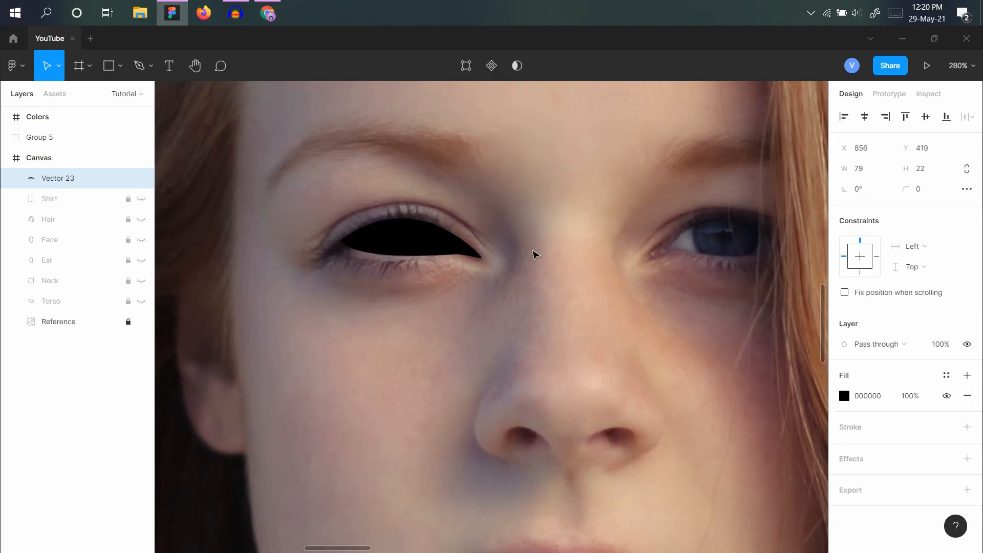
click(844, 396)
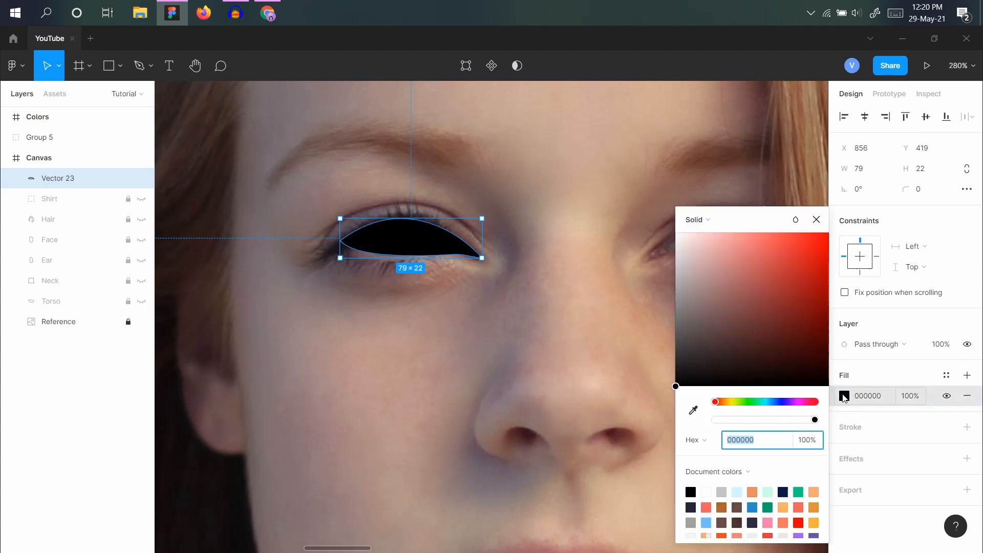
text(fff)
key(Return)
click(523, 152)
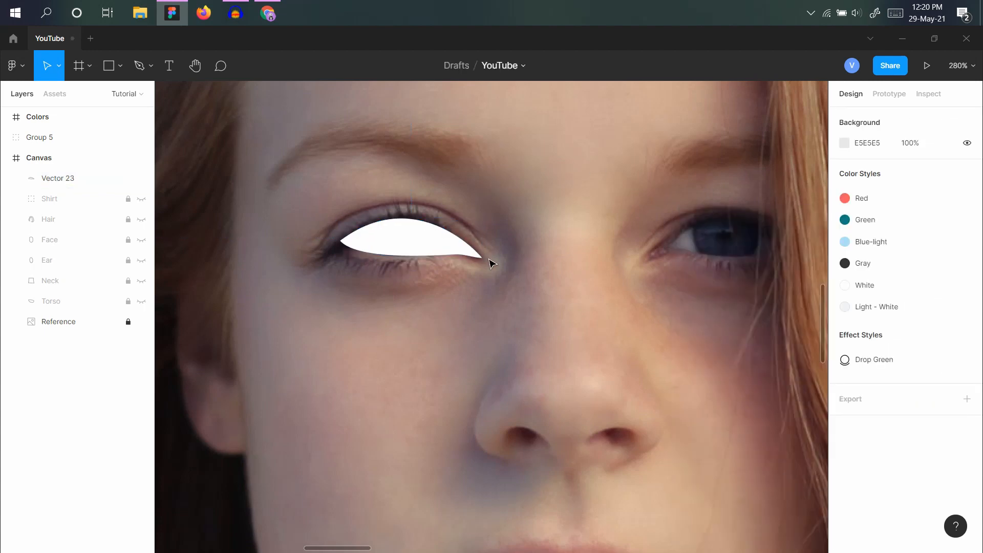
Swap the left eye shape's white fill back to a stroke so the photo shows through.
click(401, 236)
key(shift+x)
click(399, 238)
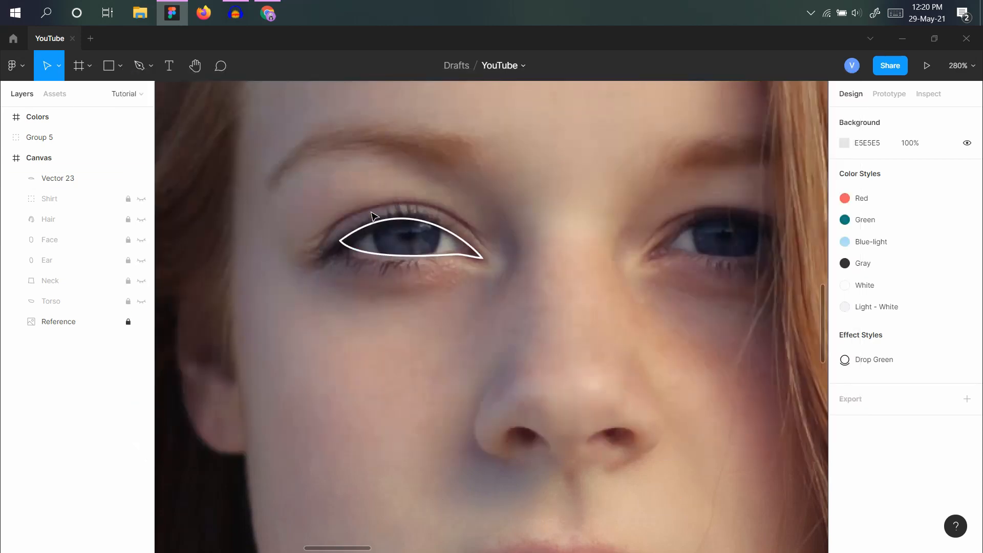
Trace a closed winged eyeliner shape about 98 × 20 with the Pen tool, from the upper lid out past the eye's outer corner.
scroll(339, 223, up, 5)
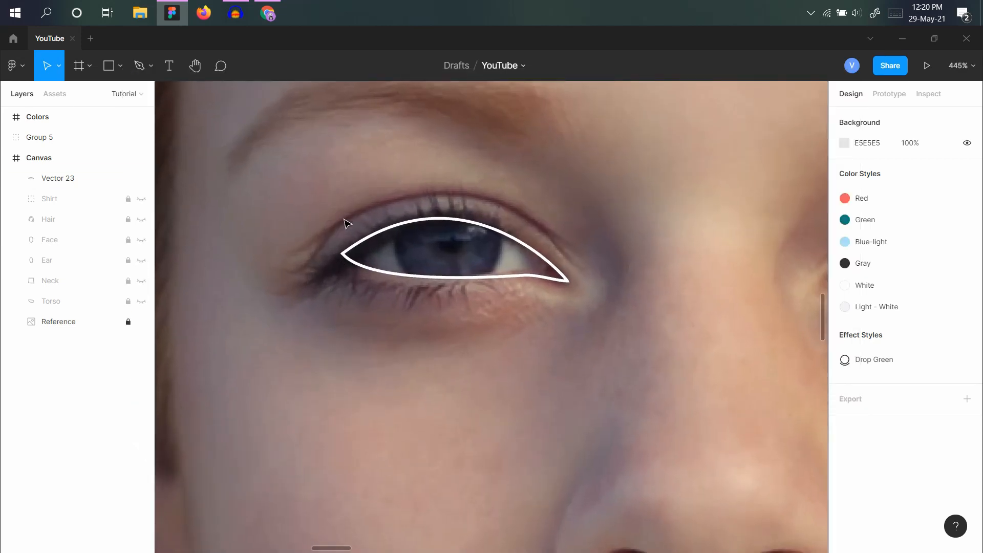
key(p)
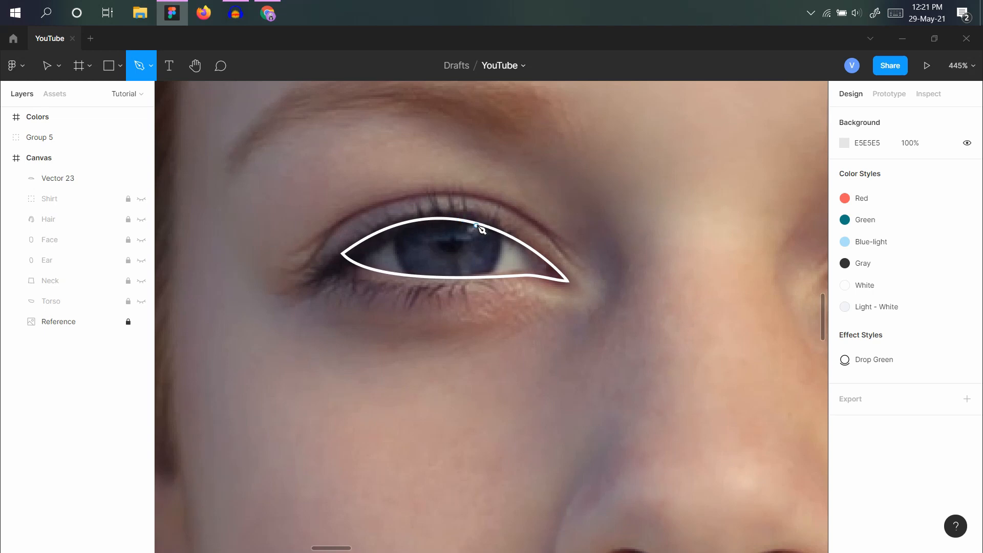
click(476, 224)
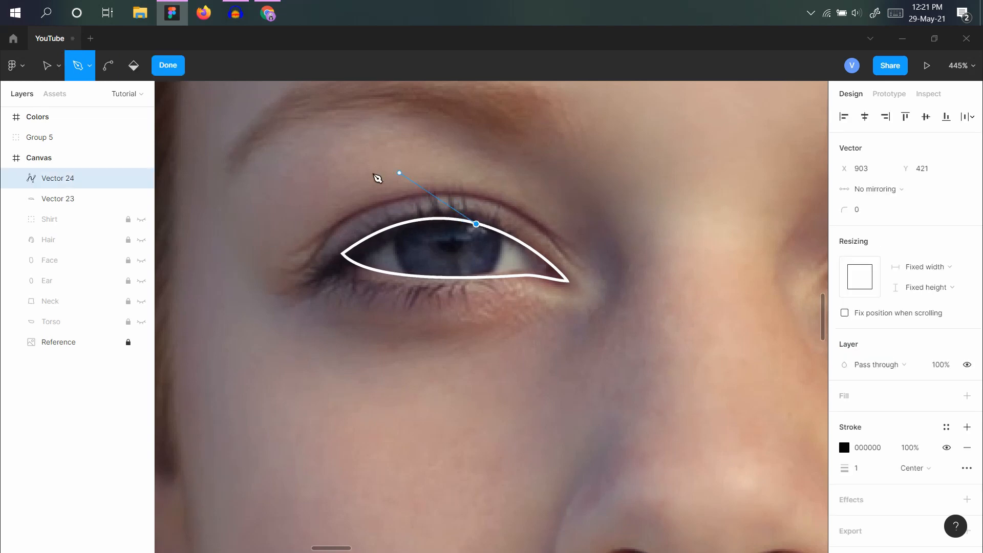
drag(301, 203, 391, 249)
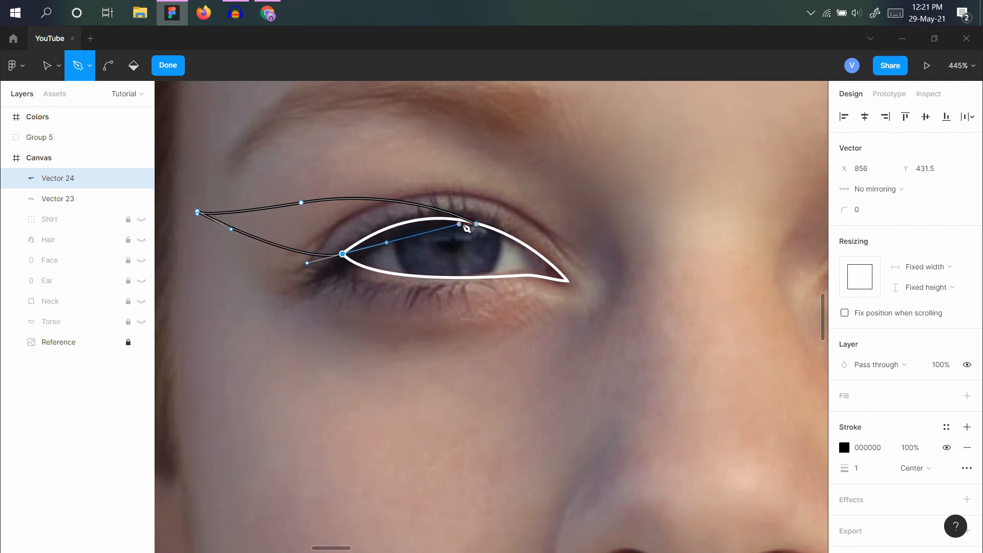
click(476, 224)
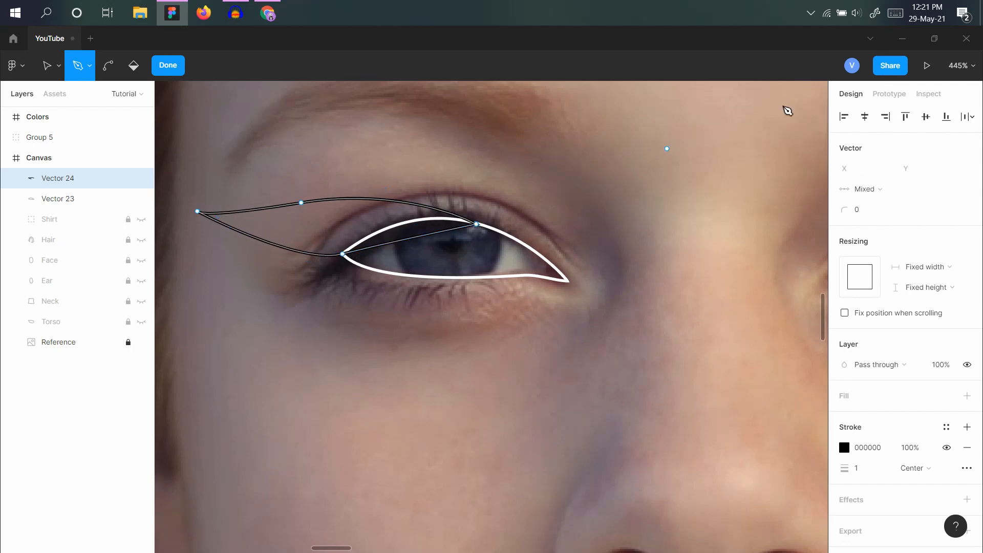
click(174, 66)
scroll(384, 259, down, 5)
scroll(385, 258, up, 5)
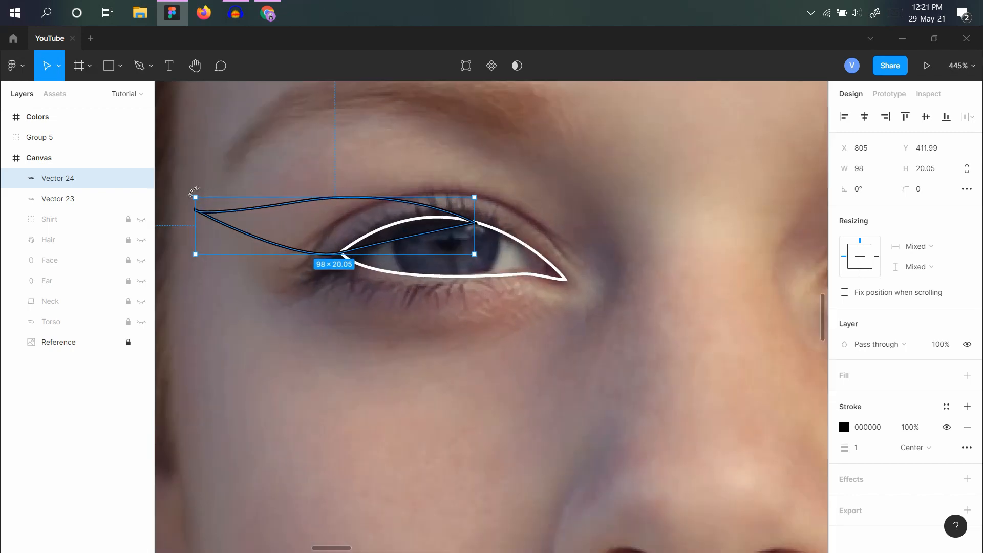
Scale the eyeliner shape down to about 67 × 14 and move it to meet the eye's outer corner.
drag(196, 193, 284, 214)
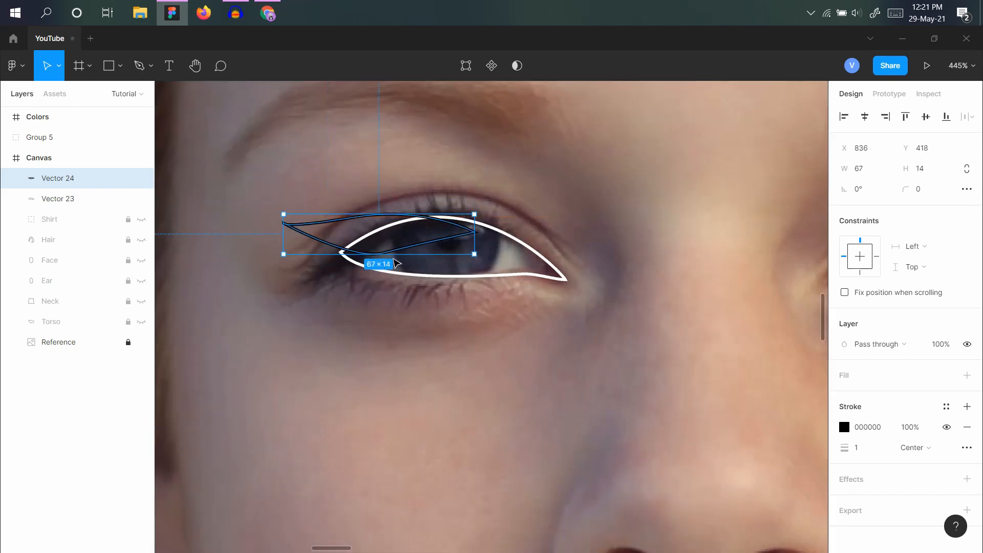
drag(404, 250, 374, 250)
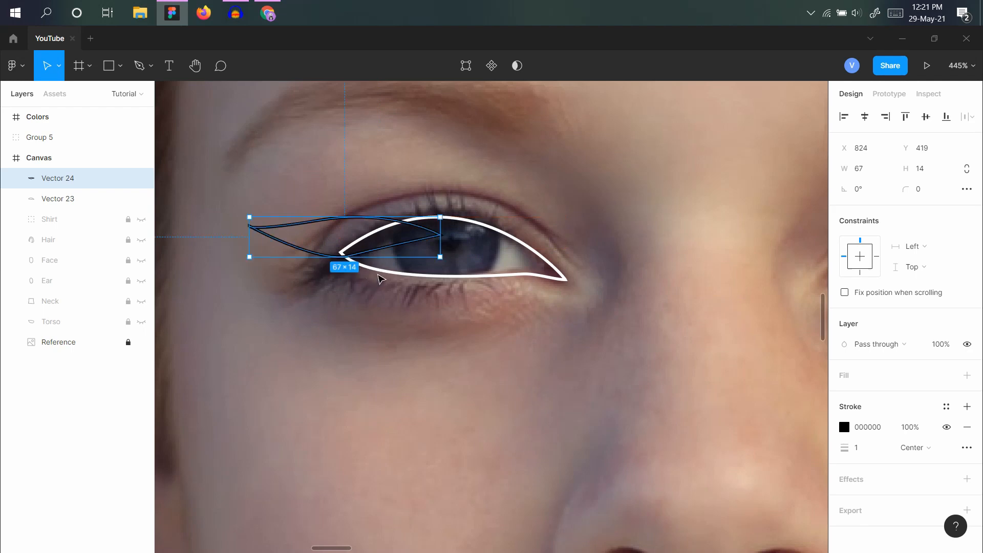
key(Up)
key(Up)
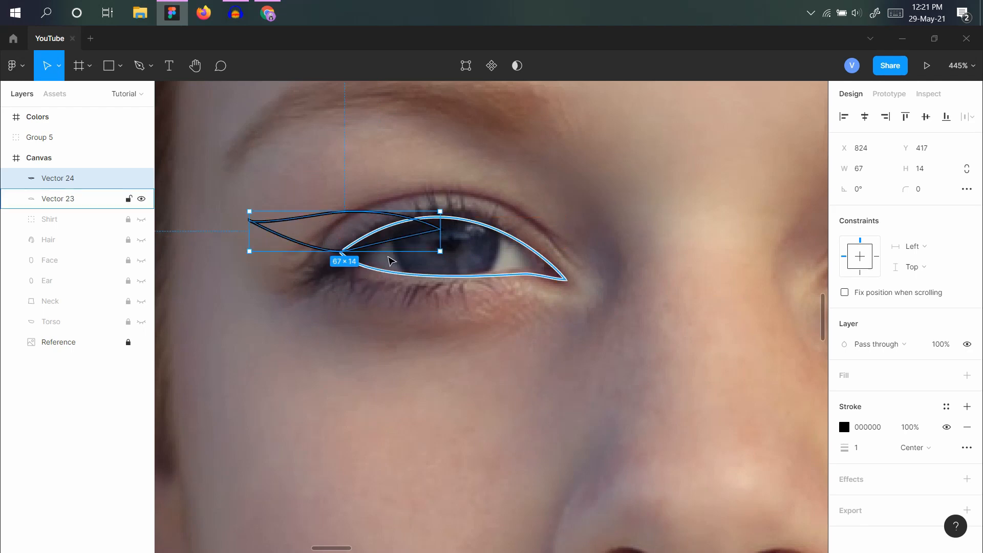
Move the eyeliner's inner end point onto the upper lid line, making the shape about 78 × 15.
double_click(417, 224)
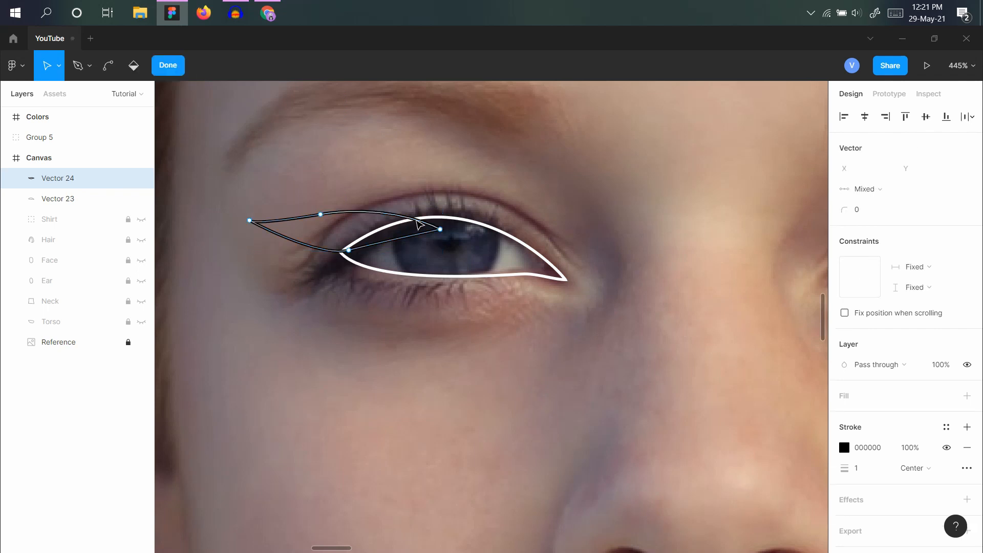
drag(440, 229, 471, 220)
click(168, 65)
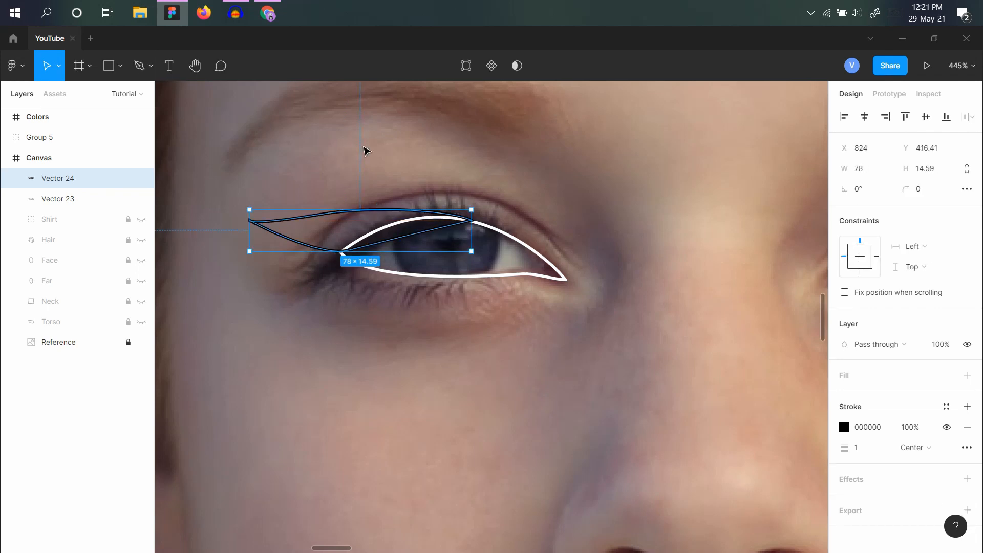
Turn the eyeliner's black stroke and the eye's white stroke into fills, and place the eye layer above the eyeliner.
key(shift+x)
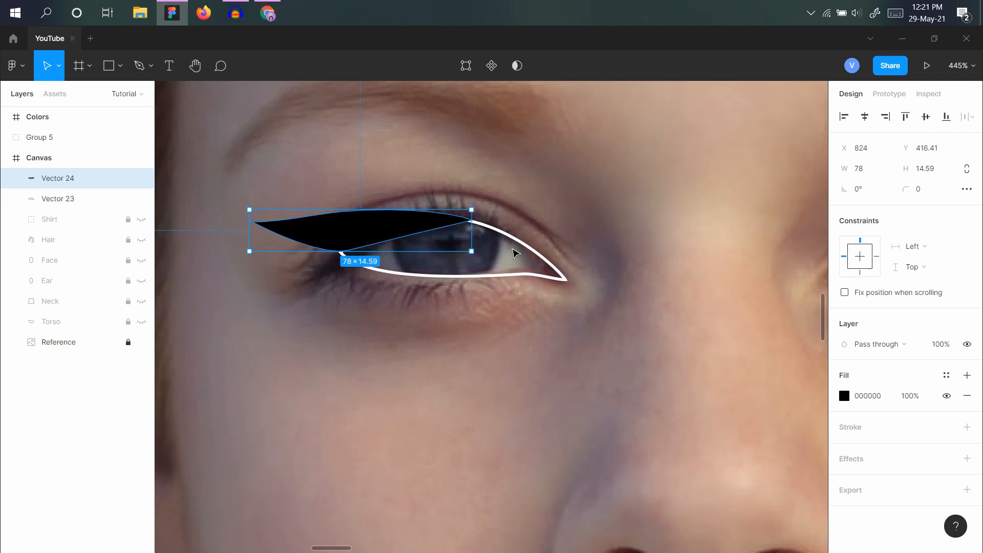
click(516, 248)
key(shift+x)
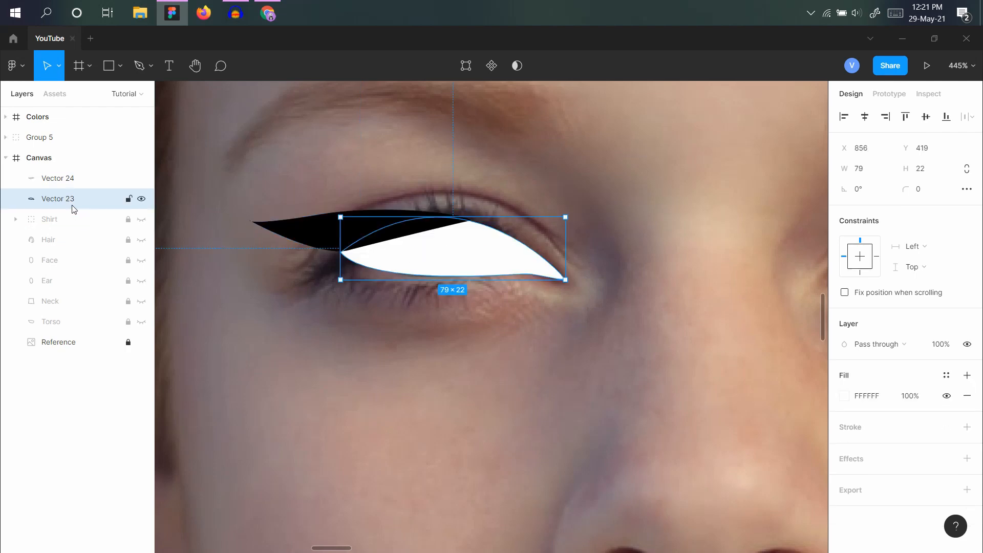
drag(72, 198, 70, 177)
click(393, 302)
scroll(389, 304, down, 3)
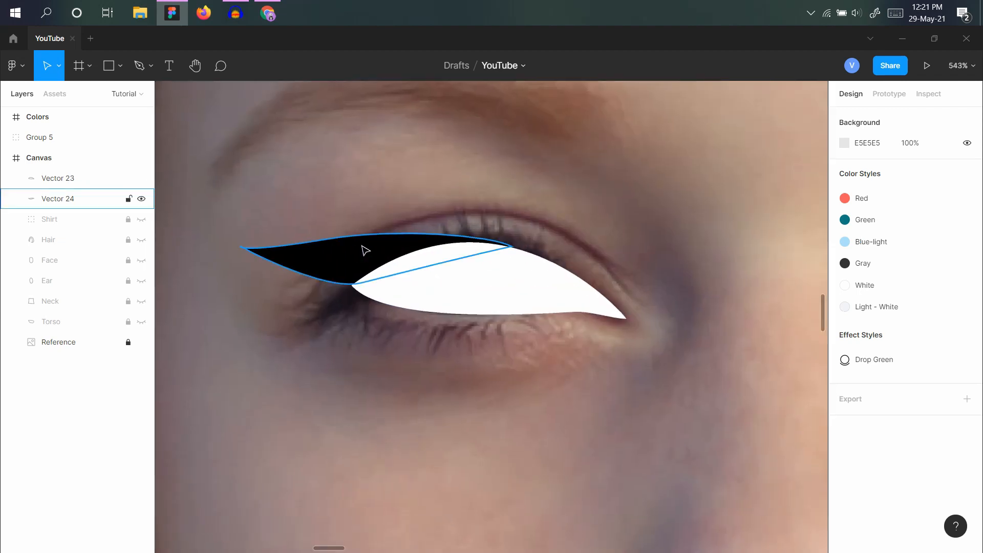
Extend the eyeliner's inner tip further along the upper lid and raise the curve of its upper edge.
click(364, 250)
double_click(379, 259)
scroll(382, 257, up, 3)
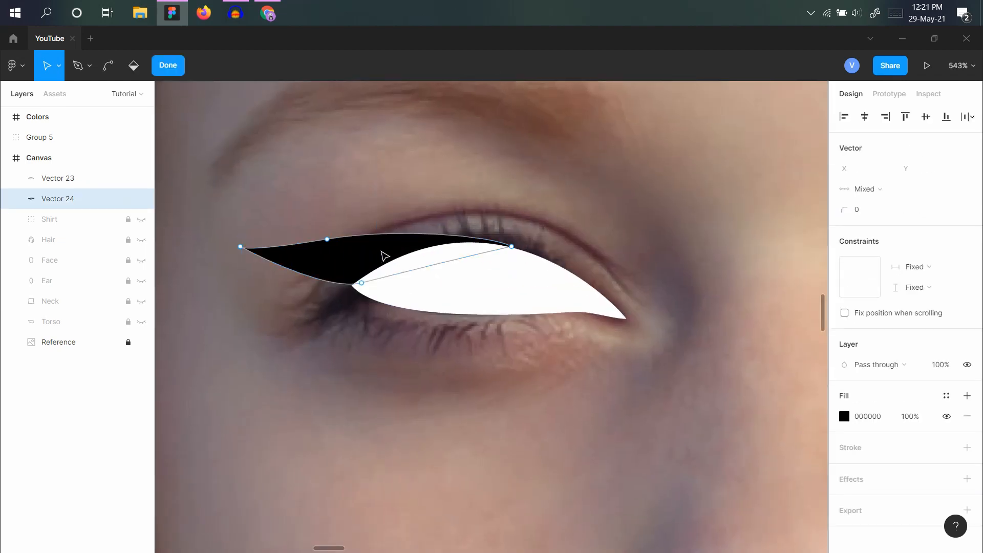
drag(513, 248, 538, 258)
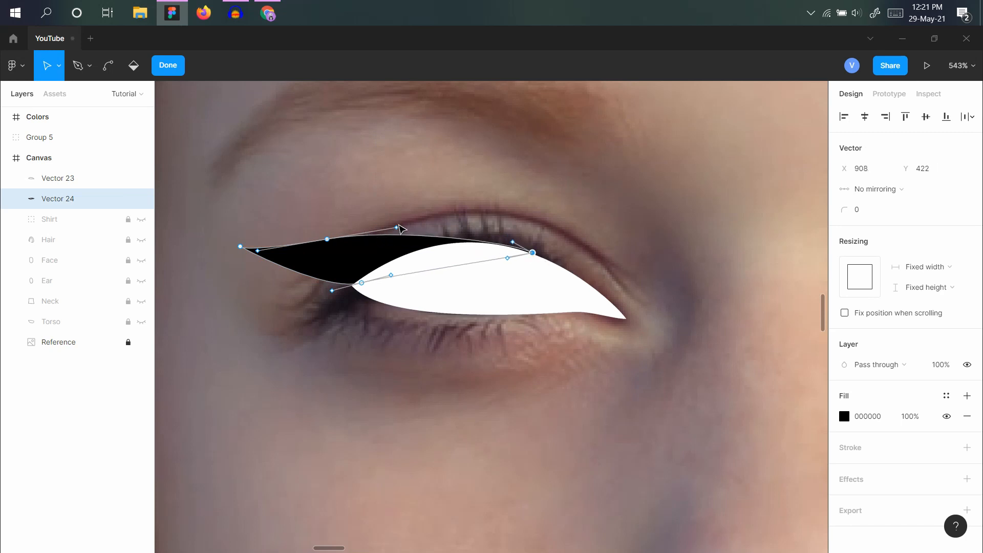
drag(403, 225, 430, 218)
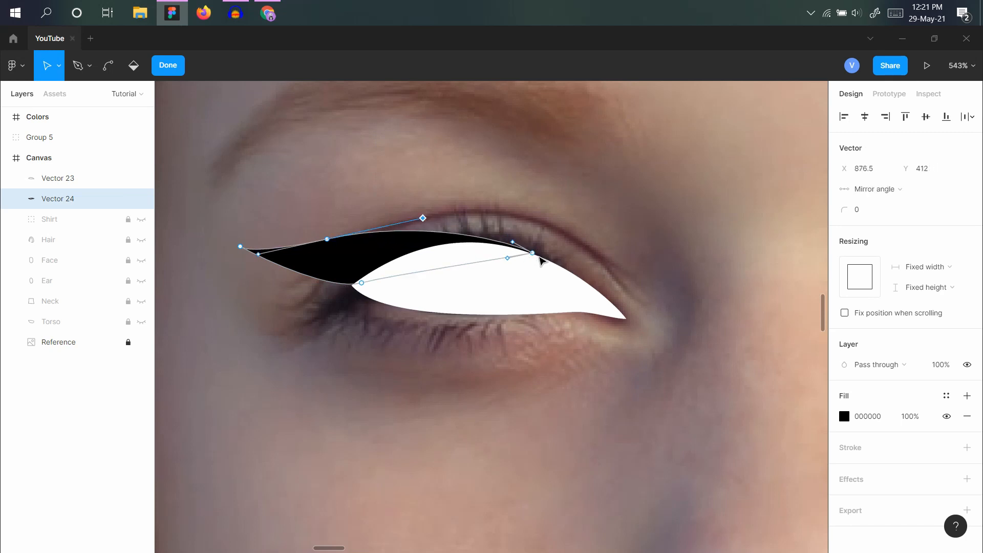
click(173, 70)
key(Escape)
scroll(423, 265, down, 5)
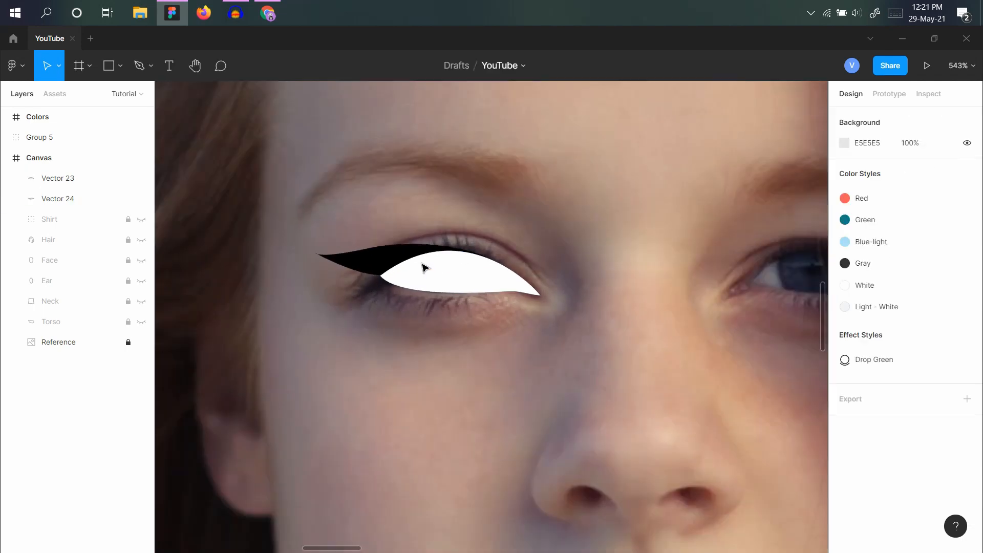
Slim the eyeliner's wing by moving its upper-edge point inward and down, closer to the eye's outer corner.
scroll(424, 267, up, 3)
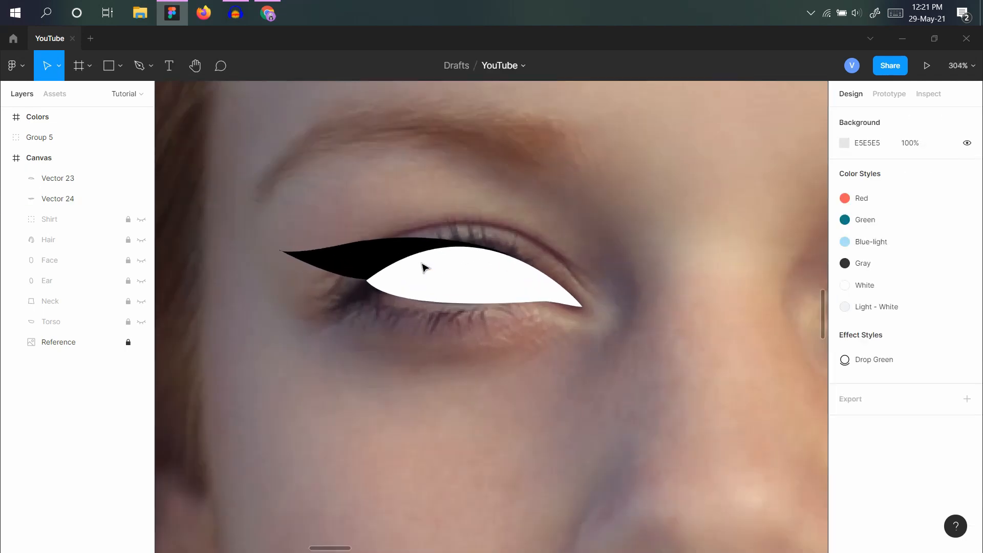
scroll(454, 268, down, 5)
scroll(455, 268, up, 2)
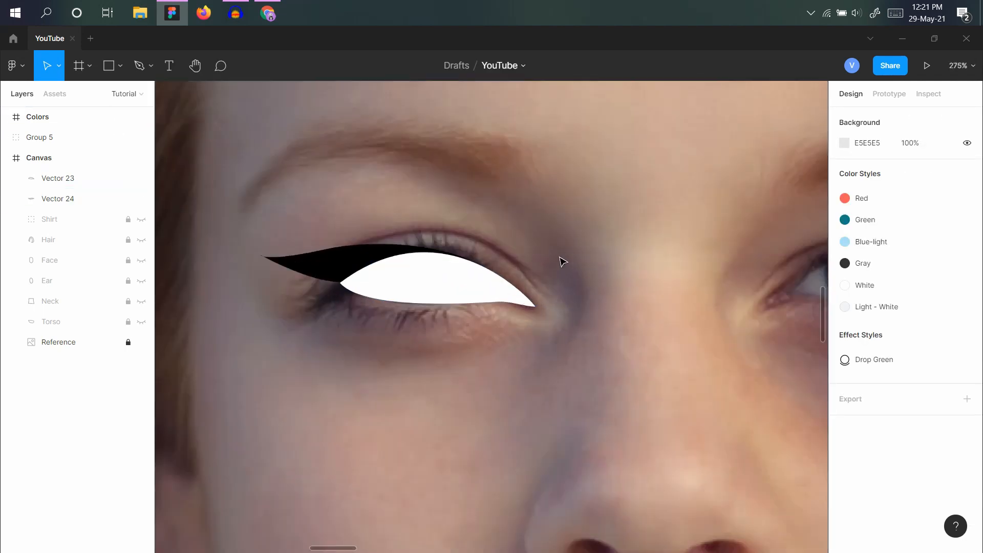
scroll(562, 262, up, 4)
scroll(395, 297, down, 2)
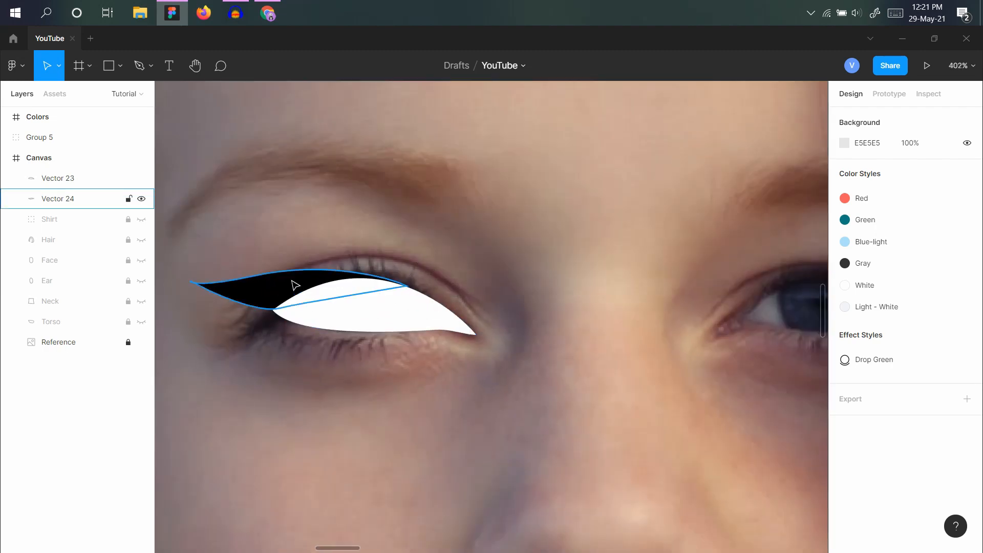
double_click(221, 287)
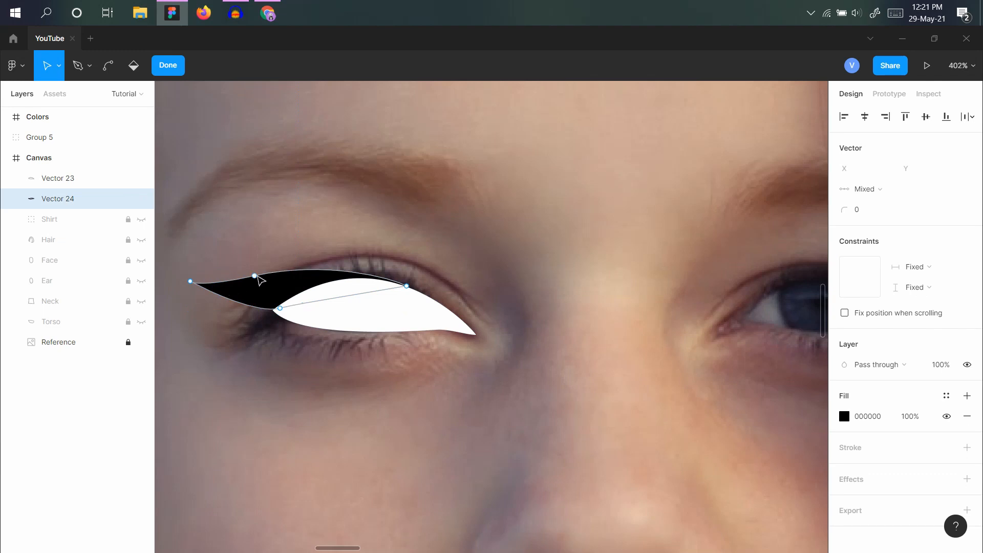
click(265, 278)
drag(269, 279, 276, 283)
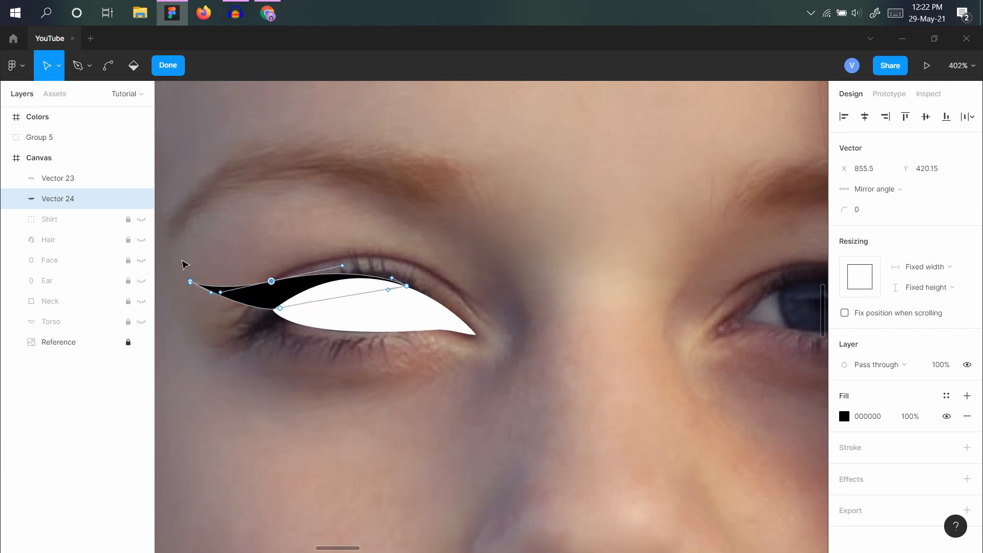
click(168, 65)
click(272, 219)
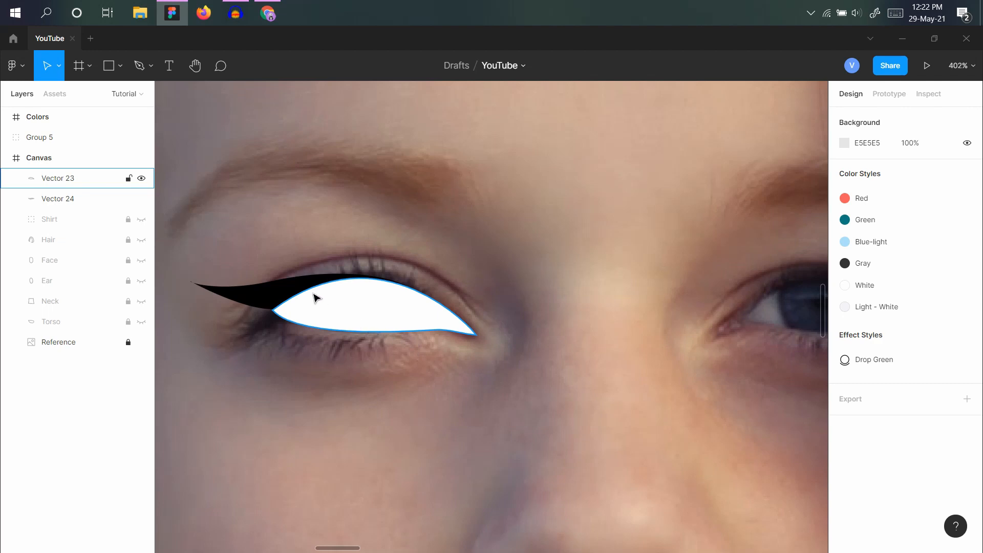
Turn the eye shape's white fill and the eyeliner's black fill back into strokes.
scroll(632, 347, right, 3)
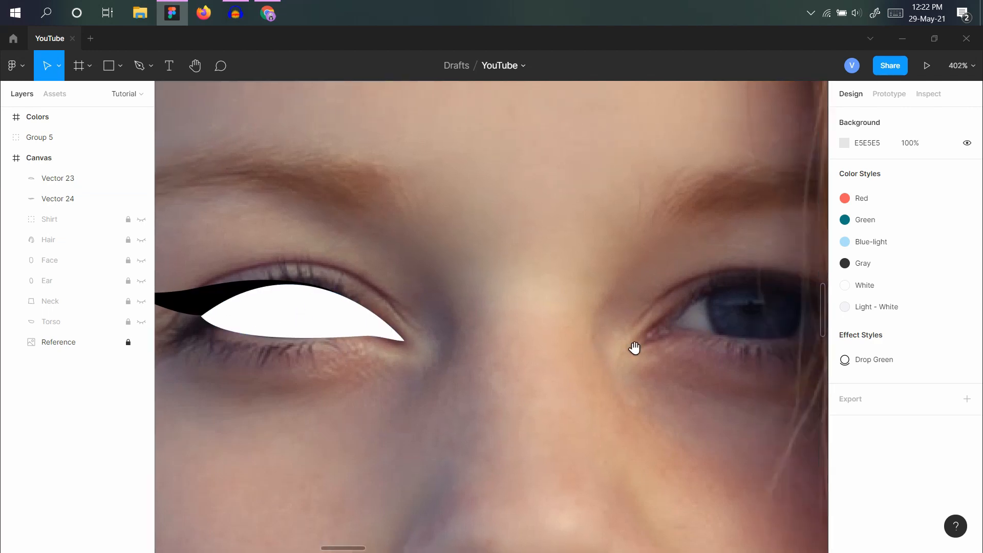
scroll(333, 370, left, 3)
scroll(333, 370, down, 2)
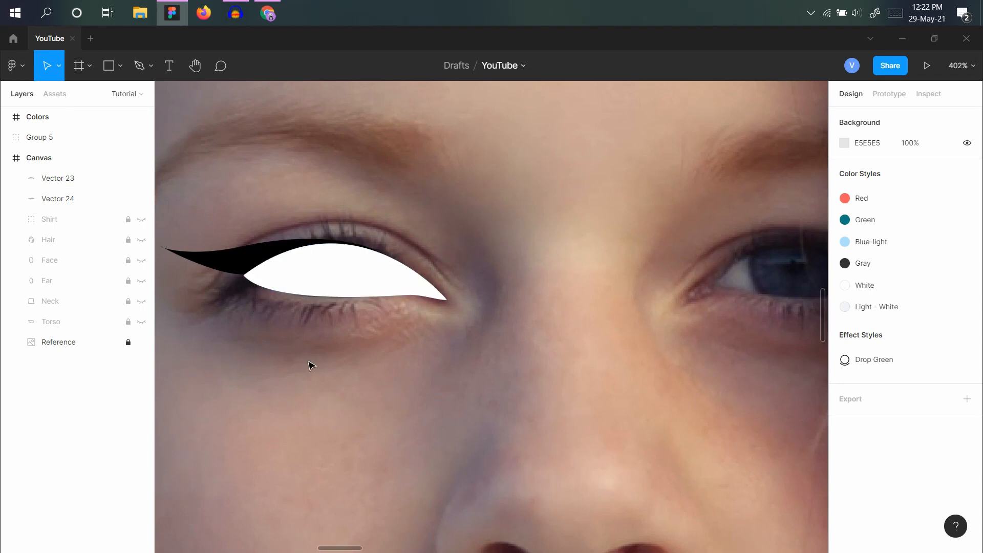
click(323, 270)
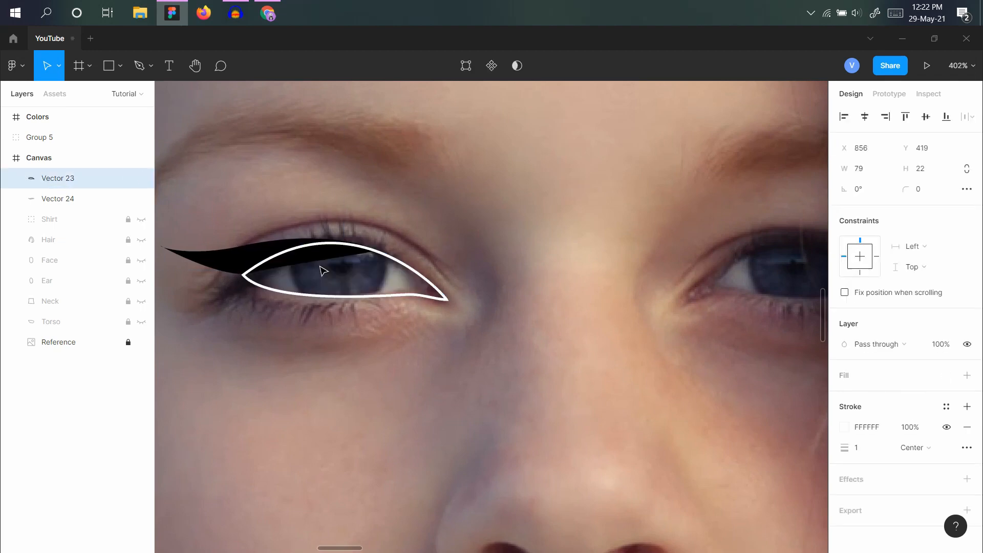
click(238, 265)
key(Escape)
ctrl+scroll(322, 274, up, 3)
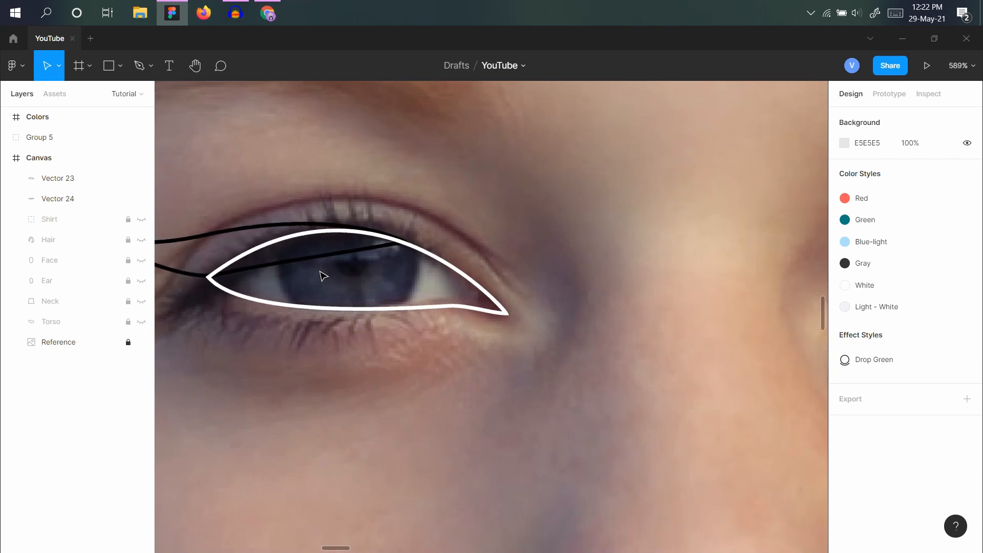
Draw a 38 × 38 circle centred over the iris and turn its grey fill into a stroke.
key(o)
drag(350, 267, 426, 309)
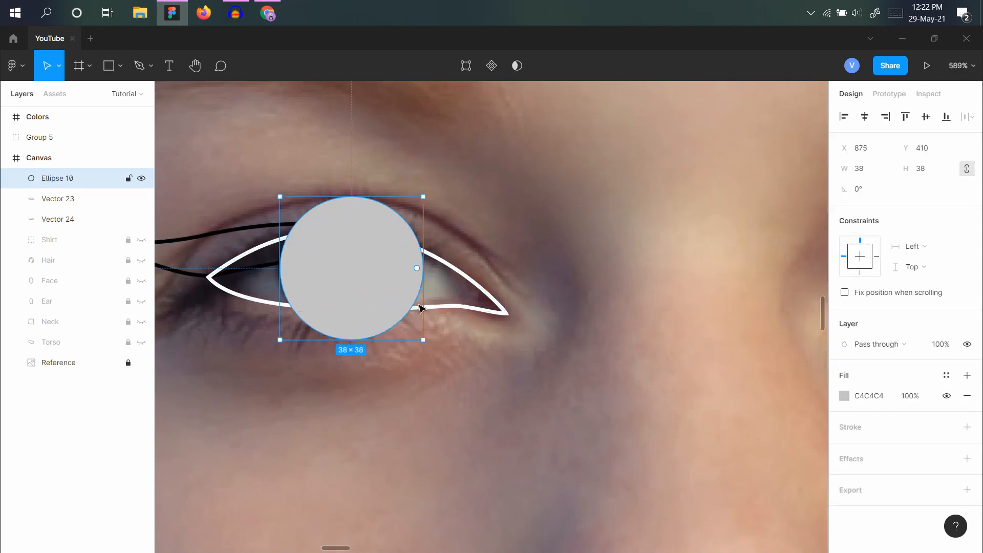
key(shift+x)
click(410, 406)
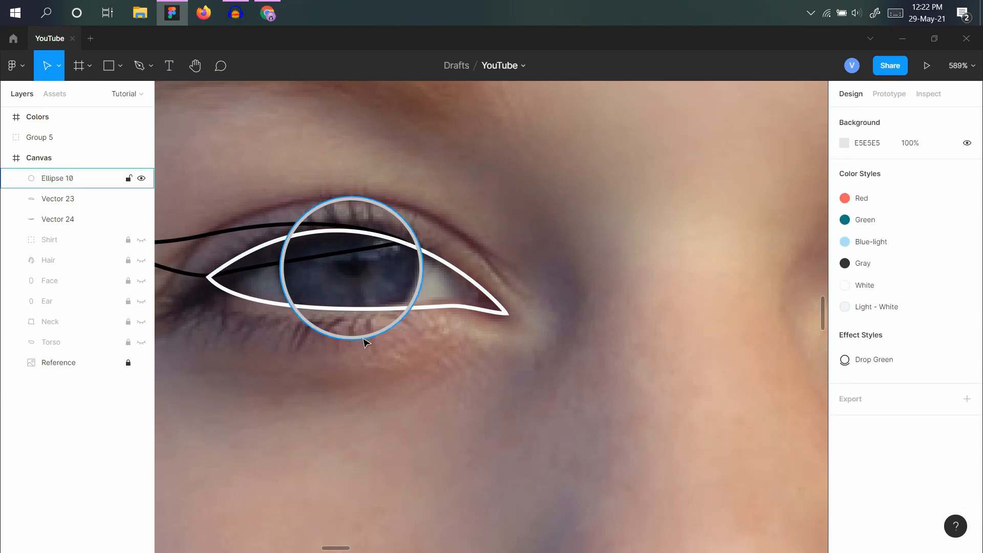
Duplicate the eye shape, eyeliner and iris circle twice, stacking the copies below the original set.
scroll(367, 347, down, 5)
drag(246, 163, 359, 461)
drag(501, 443, 523, 356)
click(522, 356)
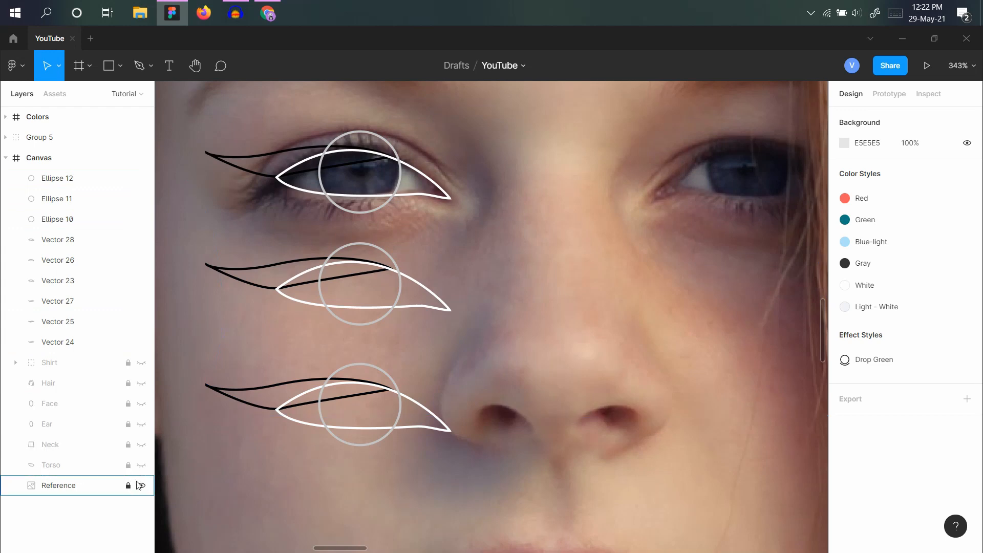
Hide the Reference photo layer and set the Canvas frame's background fill to light pink.
click(141, 485)
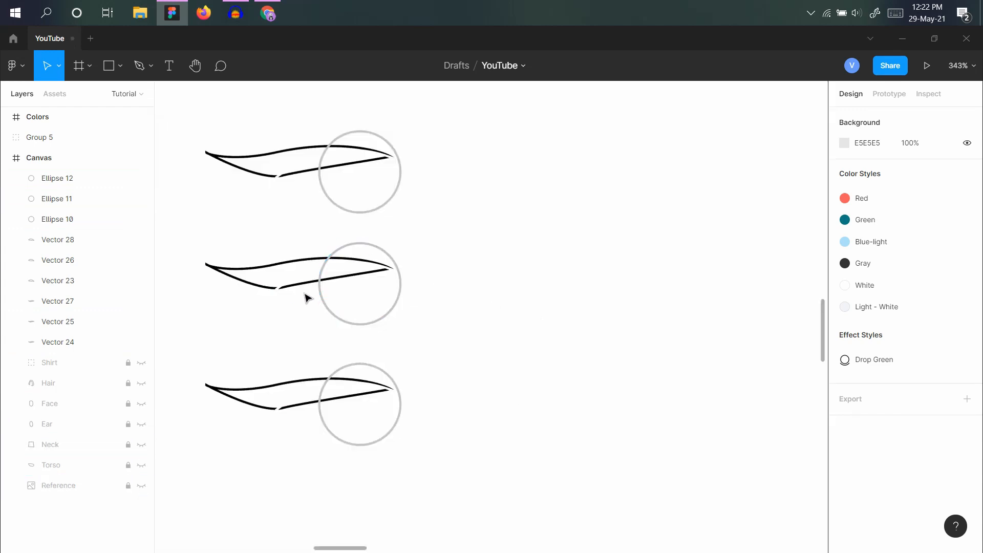
scroll(548, 252, down, 5)
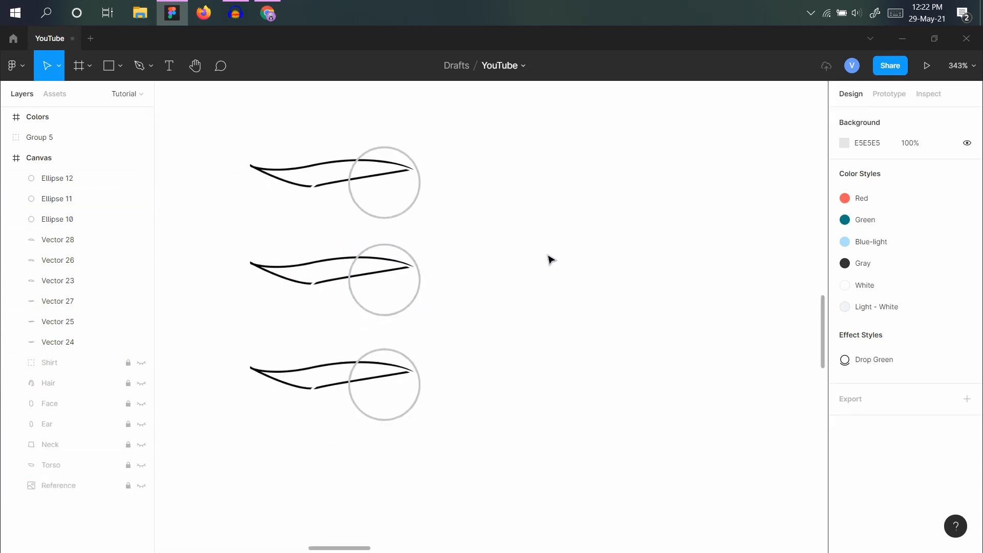
drag(538, 226, 622, 394)
scroll(592, 375, up, 2)
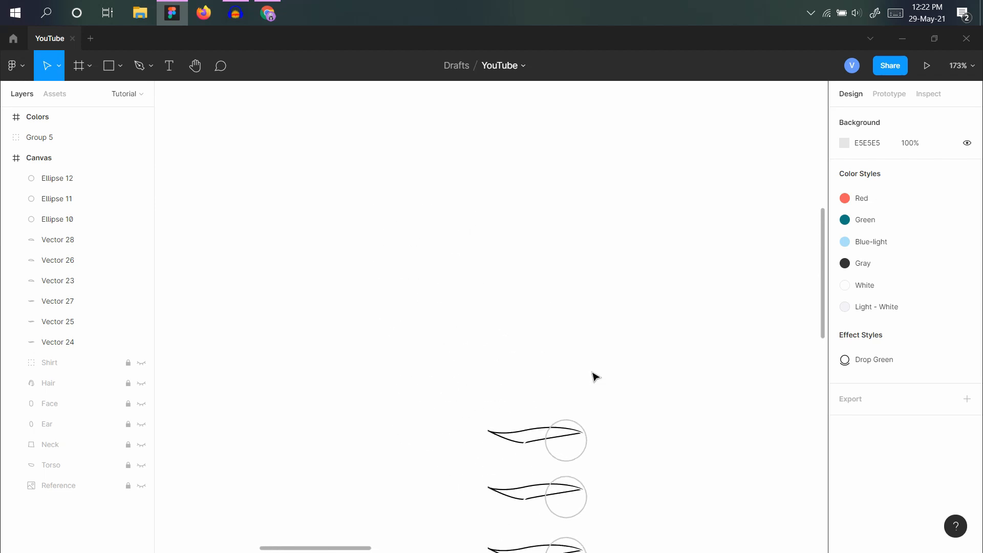
scroll(510, 340, down, 5)
click(205, 202)
click(206, 203)
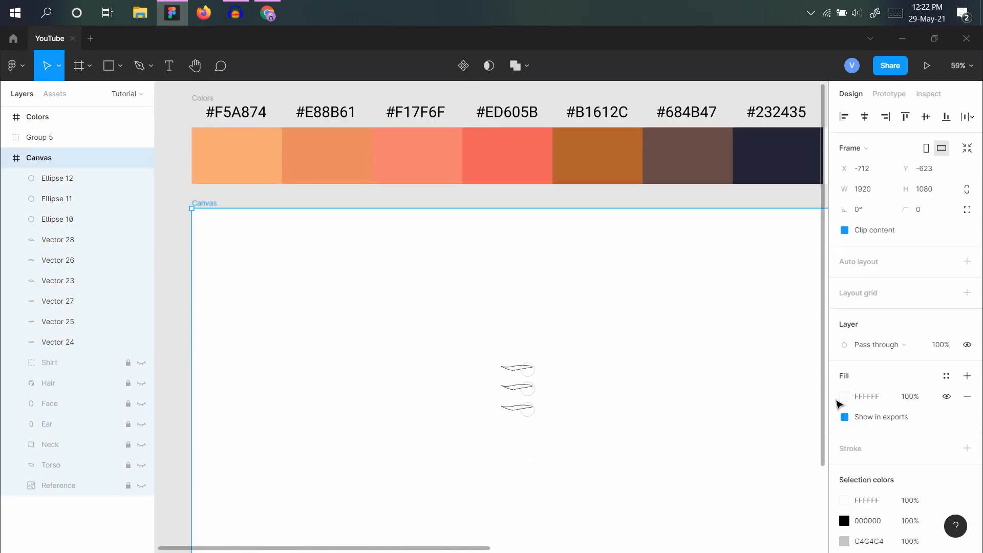
click(846, 397)
drag(713, 257, 719, 241)
click(533, 424)
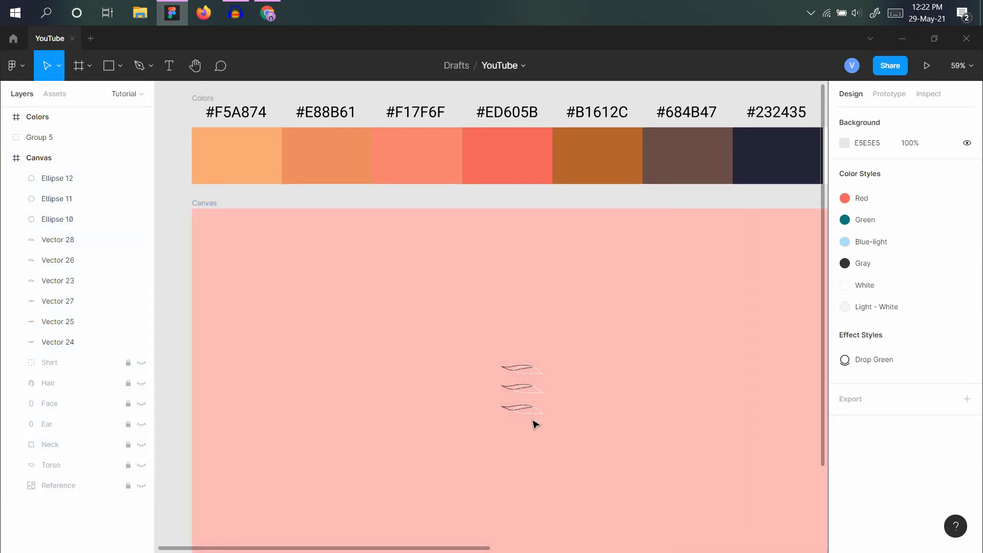
scroll(543, 418, up, 10)
scroll(549, 401, down, 2)
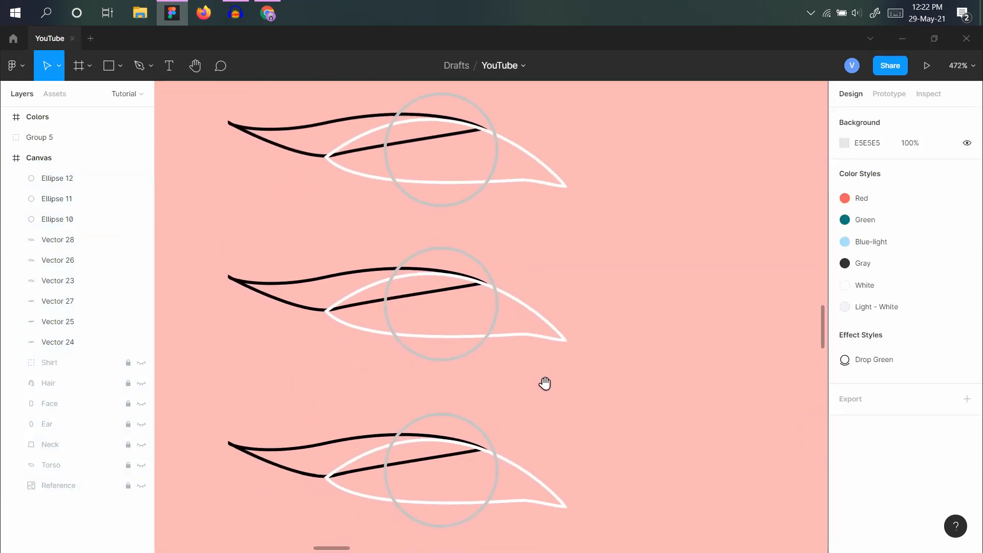
scroll(417, 353, down, 2)
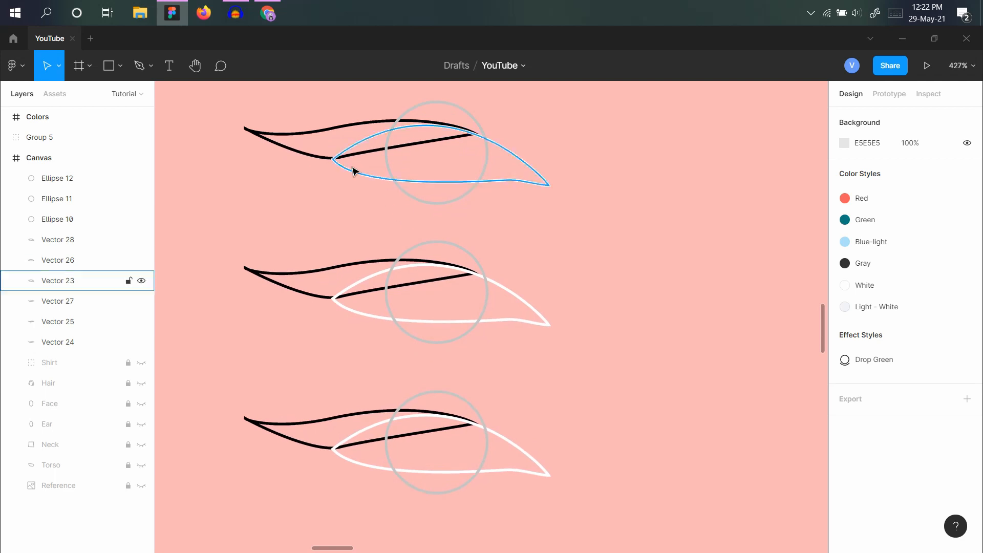
scroll(517, 361, right, 2)
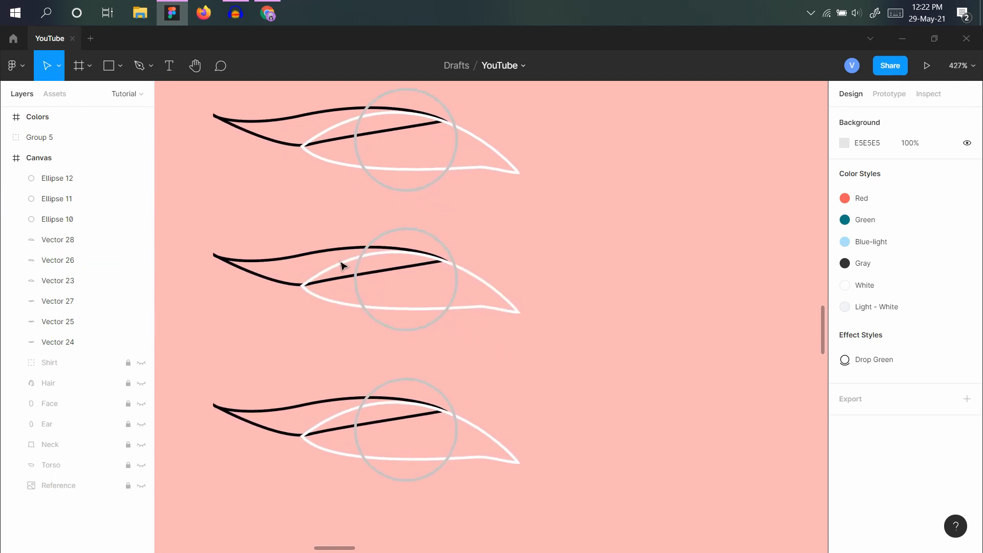
drag(275, 221, 438, 351)
drag(398, 322, 707, 323)
key(ctrl+z)
drag(488, 303, 445, 297)
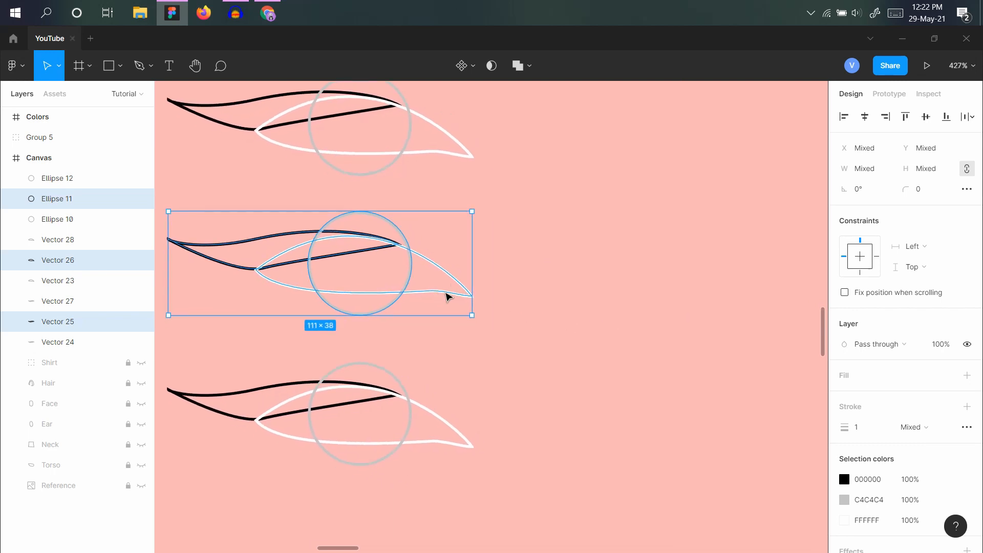
scroll(446, 293, down, 3)
scroll(498, 286, right, 2)
key(Escape)
Duplicate the middle set's eye shape and iris circle, placing the copies beside it to the right.
click(399, 291)
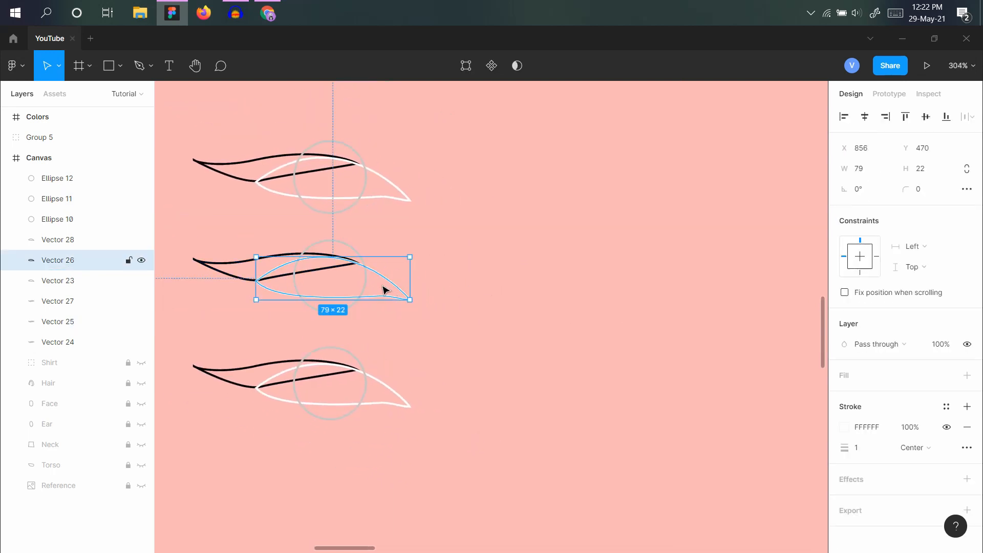
shift+click(368, 288)
drag(368, 289, 598, 310)
key(Escape)
Turn the copied circle and eye outline into fills, colouring the circle purple 69569D and keeping the eye white.
click(587, 255)
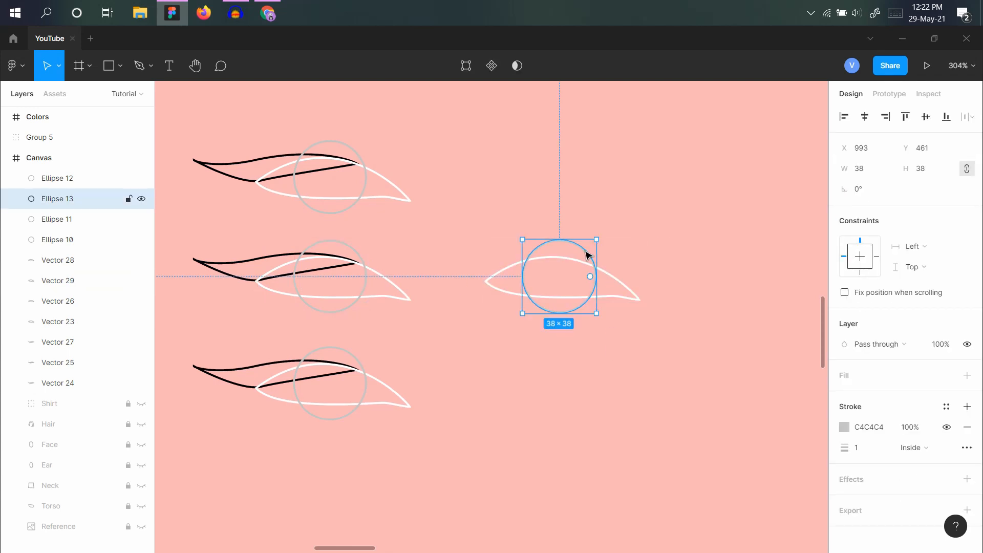
key(shift+x)
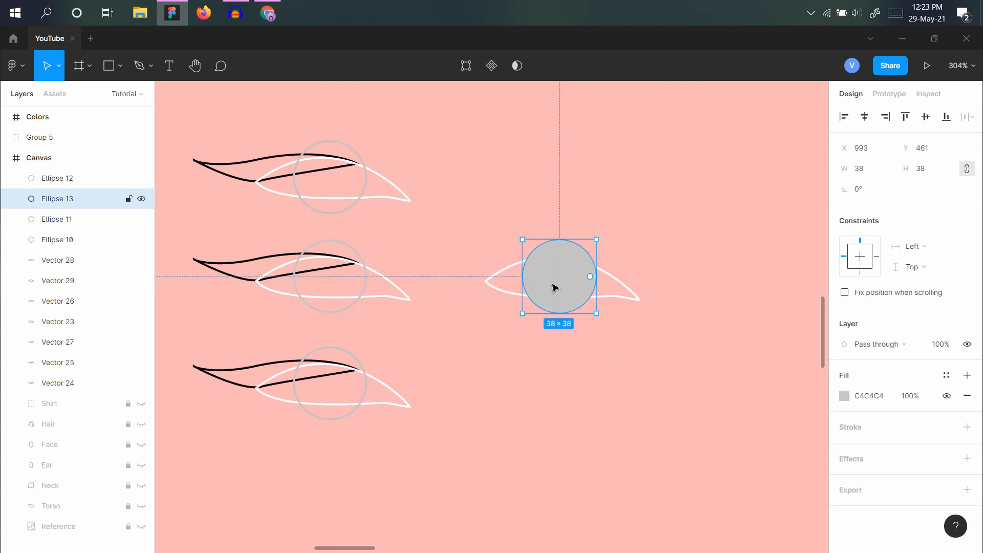
click(845, 395)
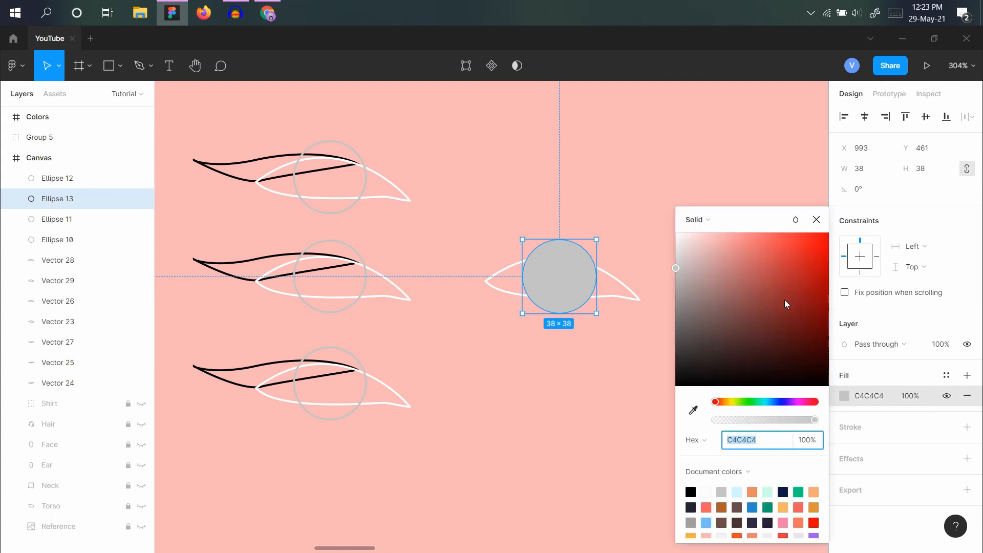
click(723, 311)
click(786, 402)
drag(771, 287, 746, 296)
click(661, 292)
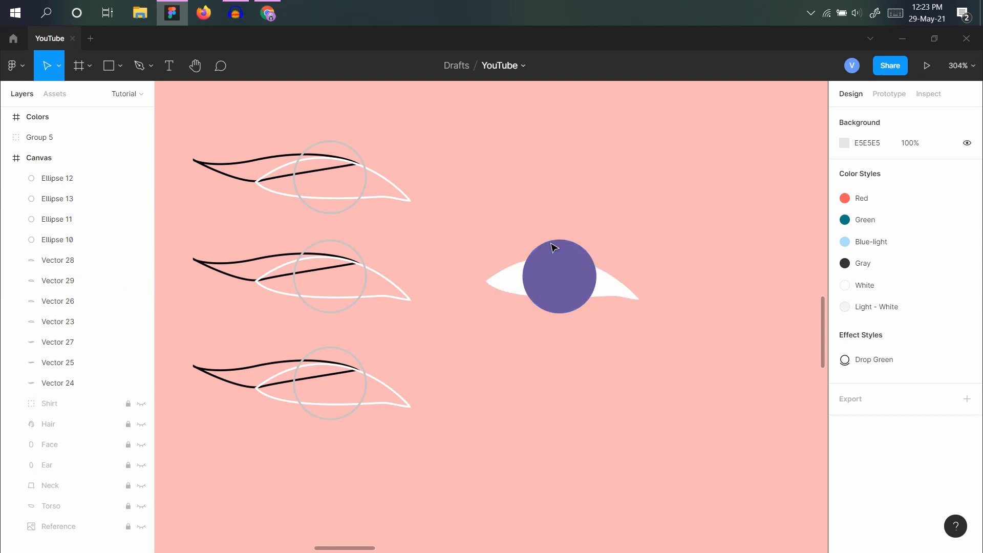
Mask the purple circle with the white eye shape beneath it.
drag(622, 224, 460, 293)
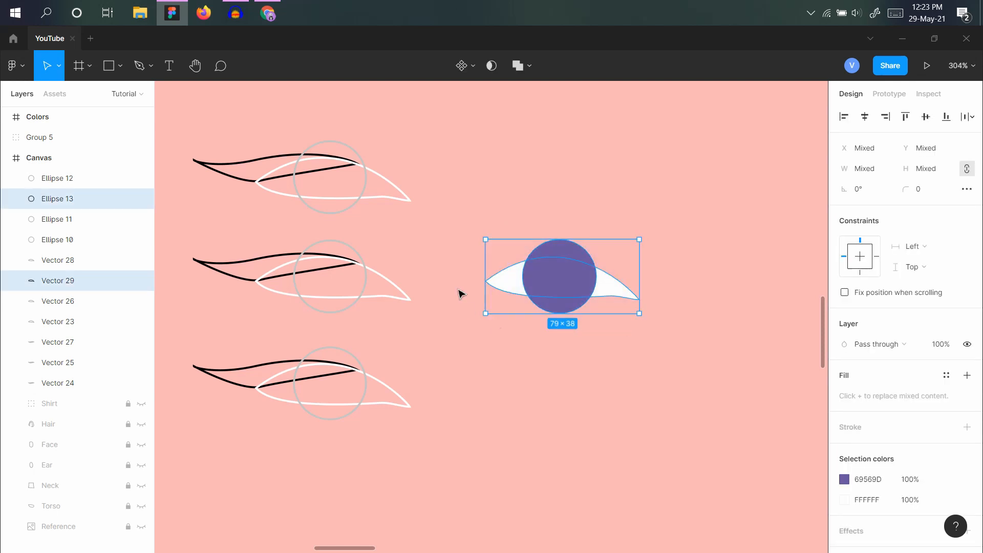
click(491, 65)
click(520, 194)
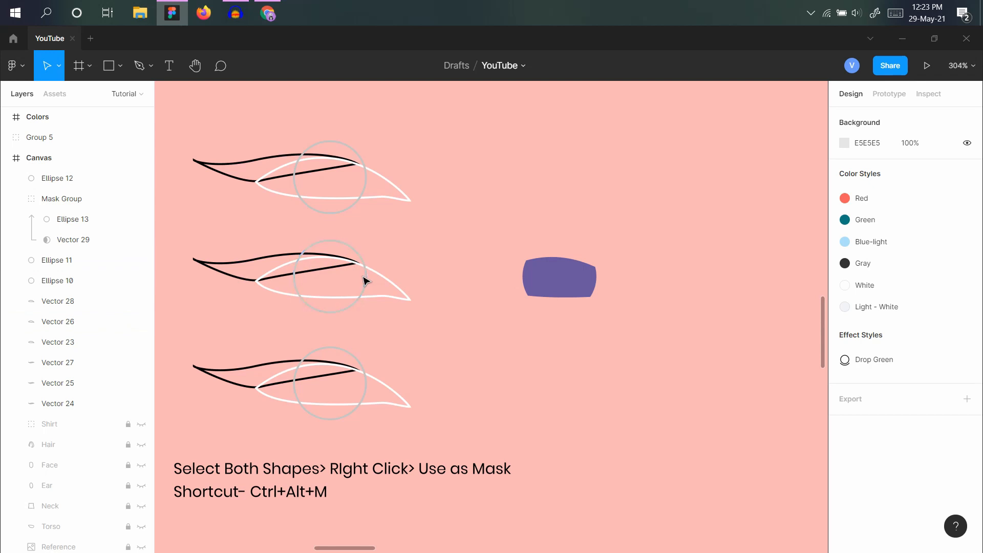
click(548, 279)
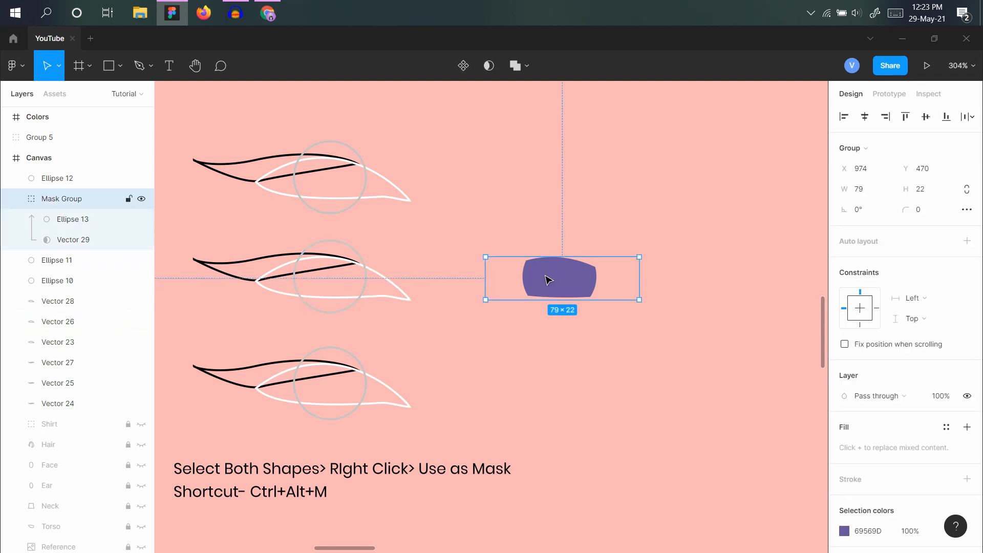
Duplicate the lowest set's eye shape and iris circle, placing the copies below the masked purple iris.
click(377, 397)
shift+click(368, 388)
drag(367, 388, 593, 369)
click(595, 358)
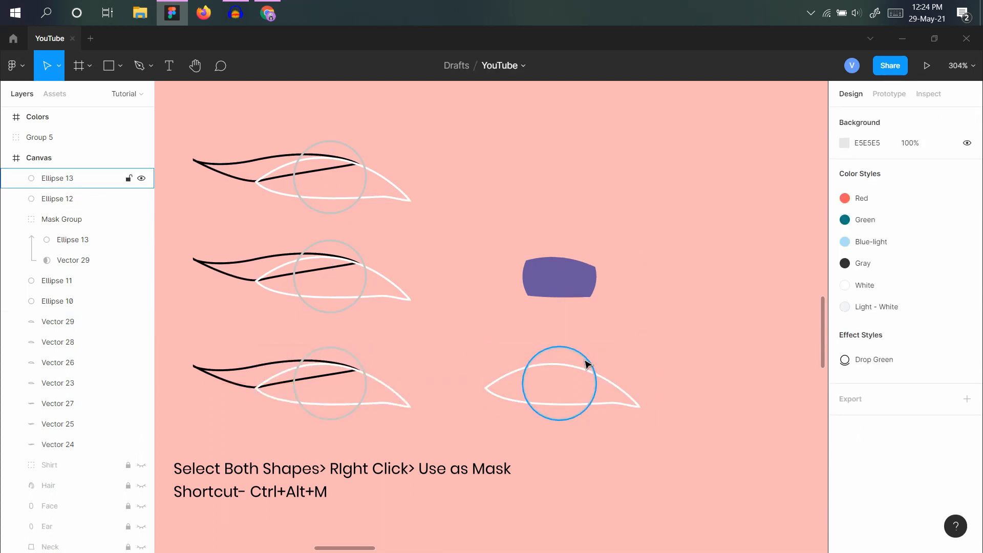
Sample purple 69569D from the masked iris for the new circle, and turn the circle and eye outlines into fills.
click(589, 361)
key(i)
click(576, 290)
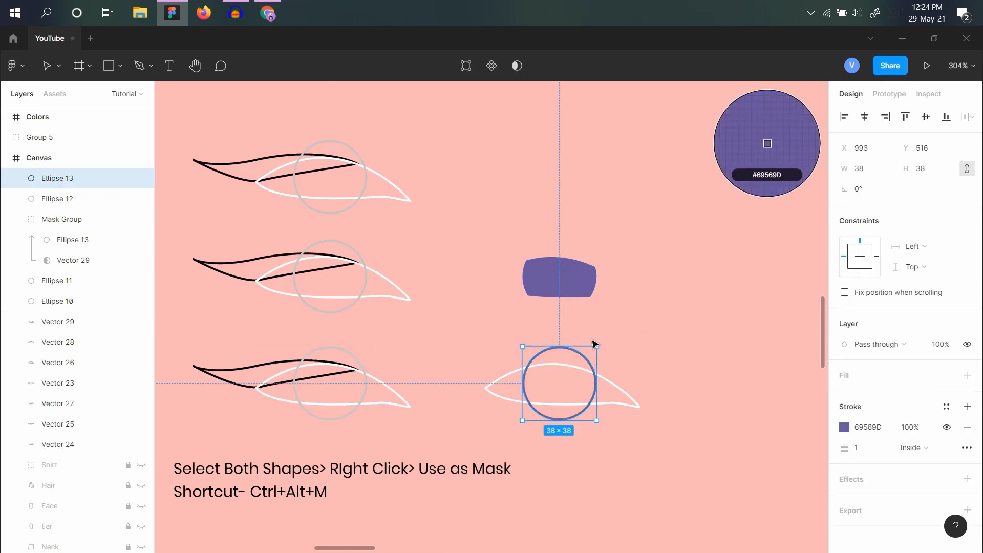
click(620, 388)
key(shift+x)
click(584, 357)
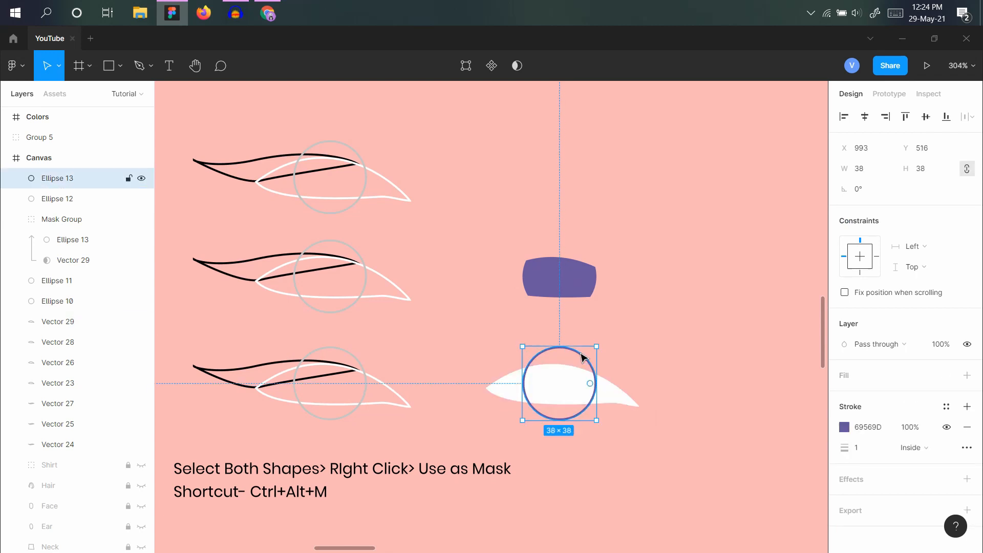
key(shift+x)
click(621, 345)
click(562, 382)
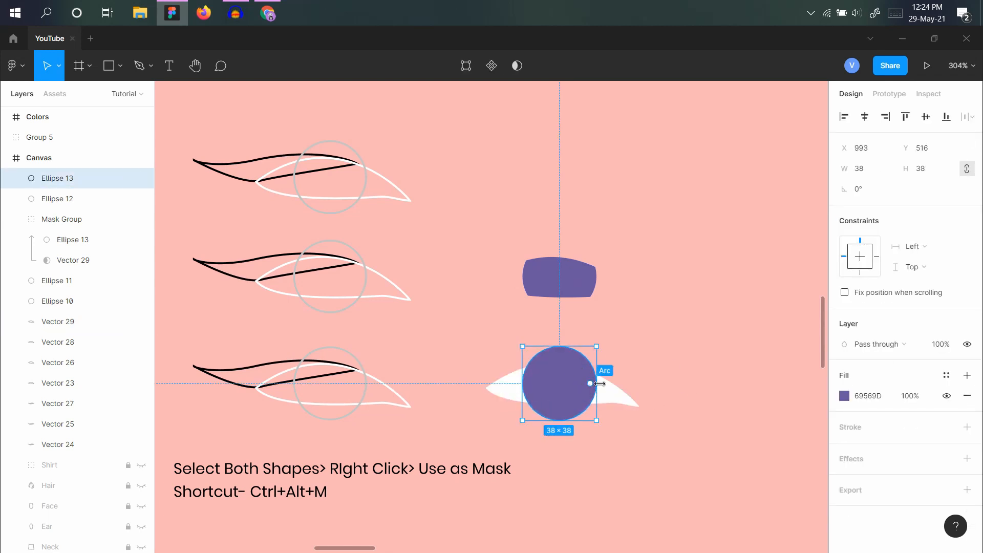
Move the lower white eye shape's layer above the purple circle and use the circle as its mask.
click(94, 323)
drag(95, 327, 84, 190)
click(612, 338)
drag(502, 440, 520, 397)
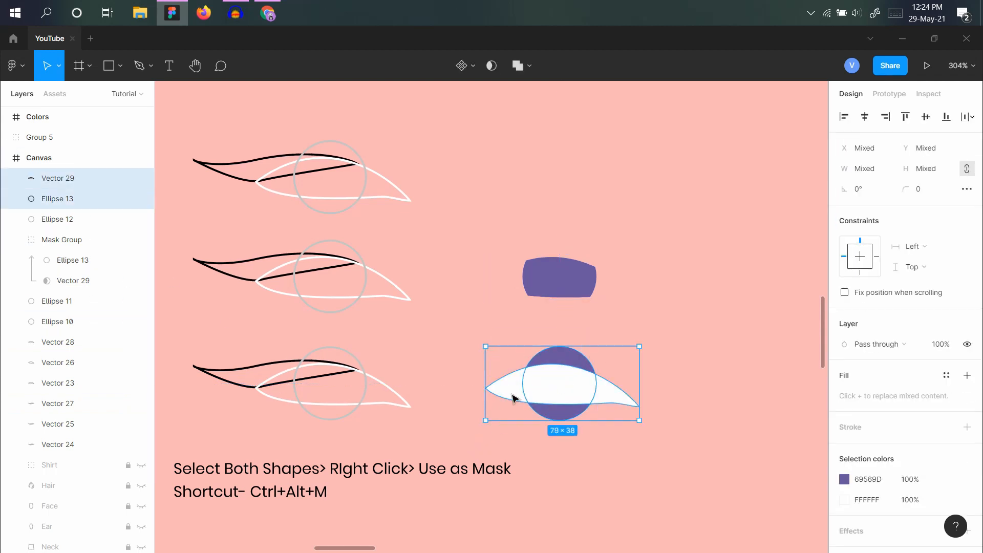
key(ctrl+alt+m)
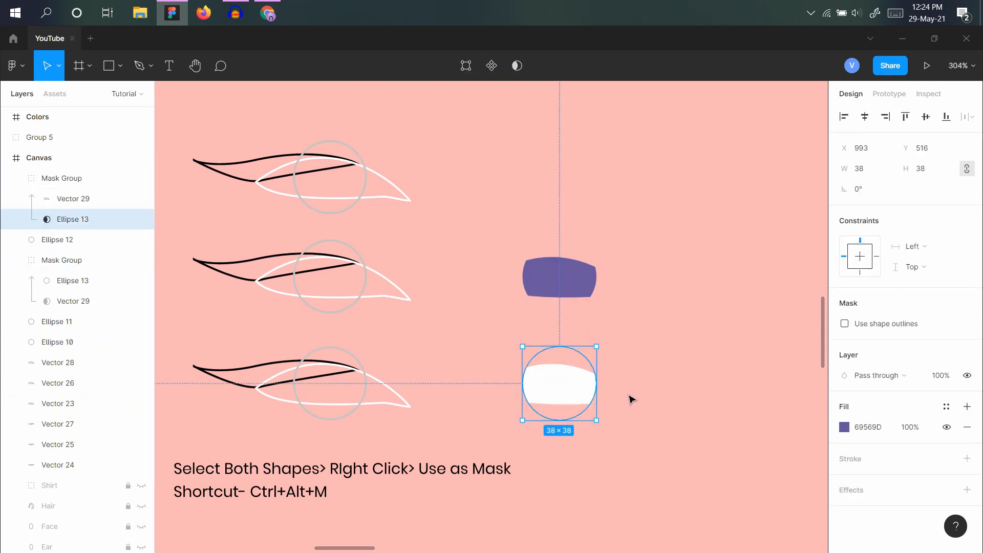
click(625, 322)
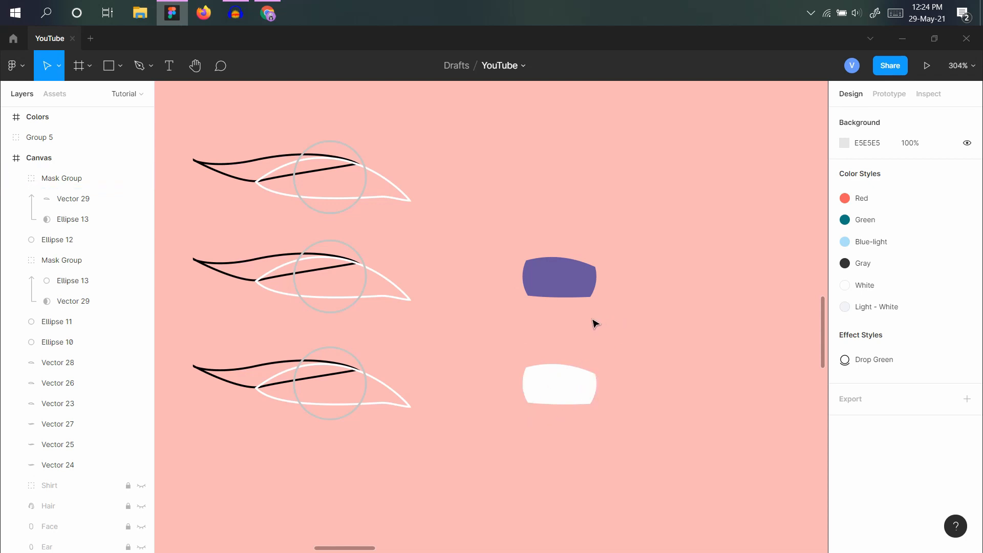
Recolour the lower white masked iris with purple 69569D sampled from the masked iris above it.
click(582, 264)
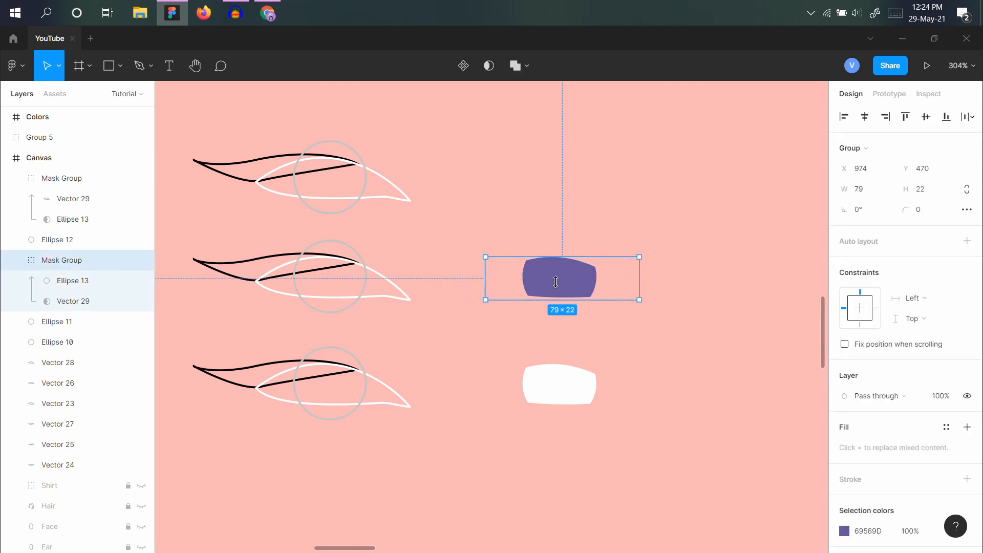
click(564, 389)
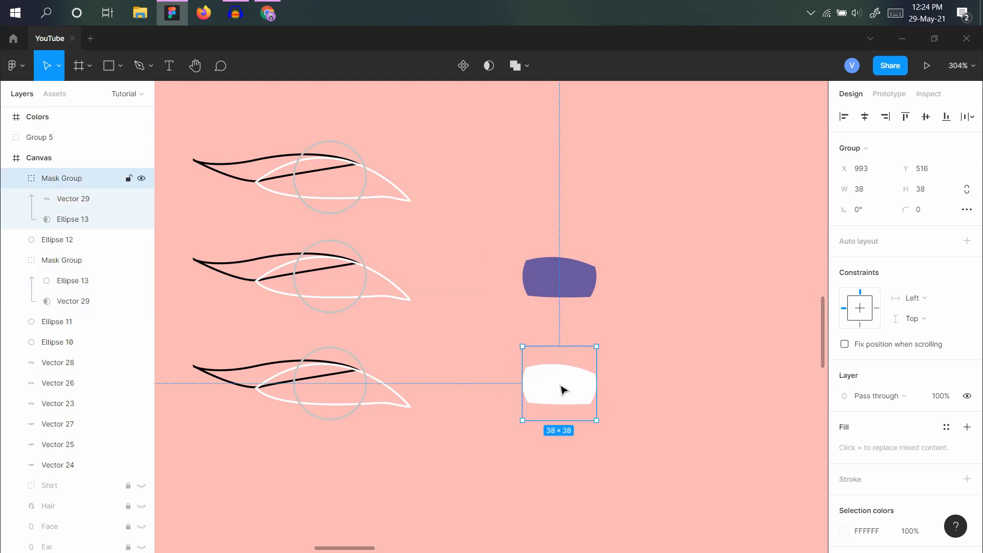
drag(630, 342, 470, 432)
click(685, 371)
drag(647, 342, 489, 445)
scroll(852, 456, down, 2)
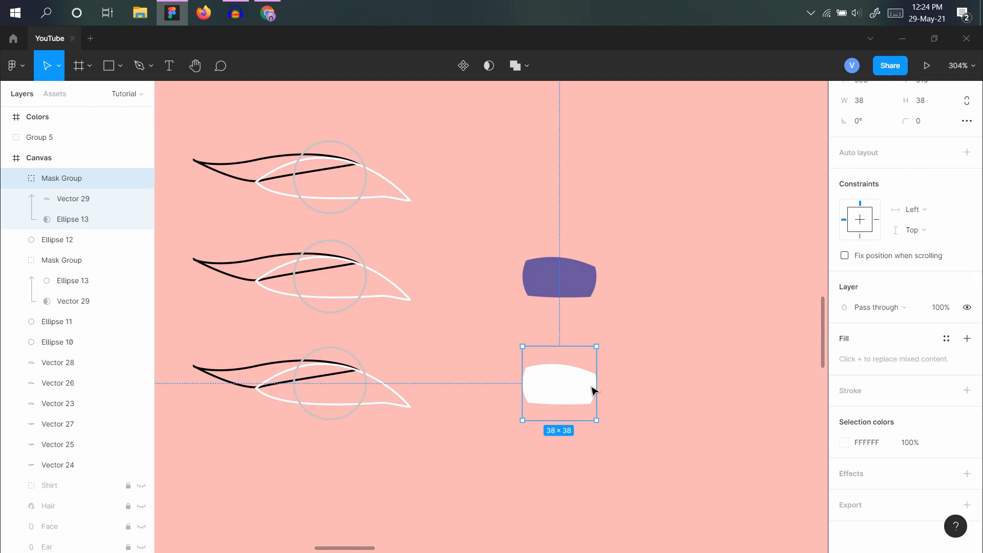
click(844, 443)
click(694, 410)
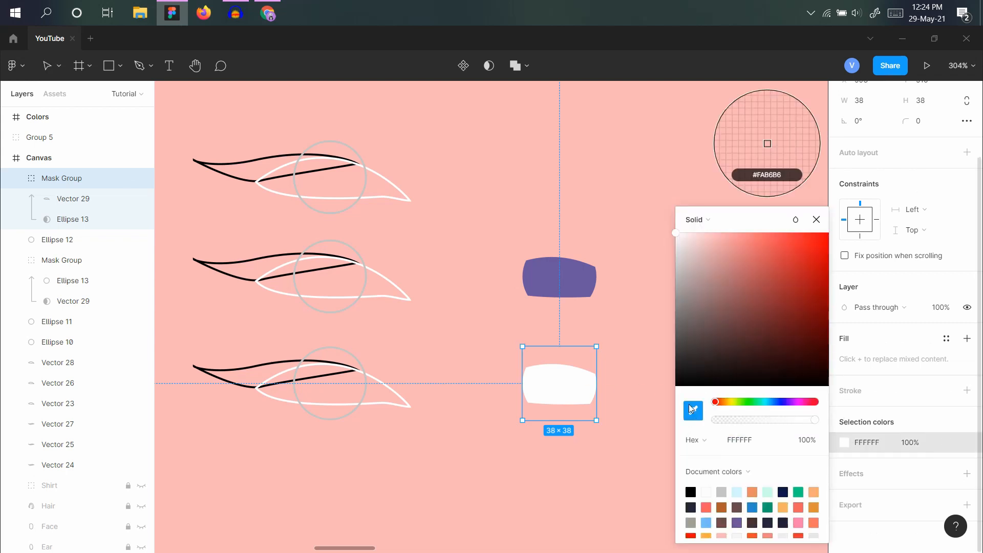
click(587, 279)
click(746, 304)
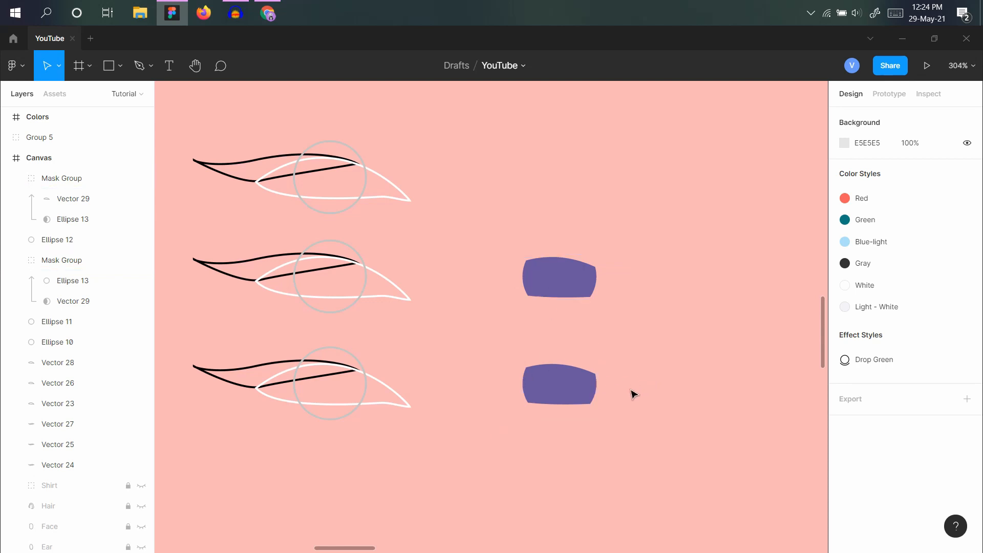
Draw a circle about 10 × 10 in the middle of the lower purple iris as the pupil.
key(o)
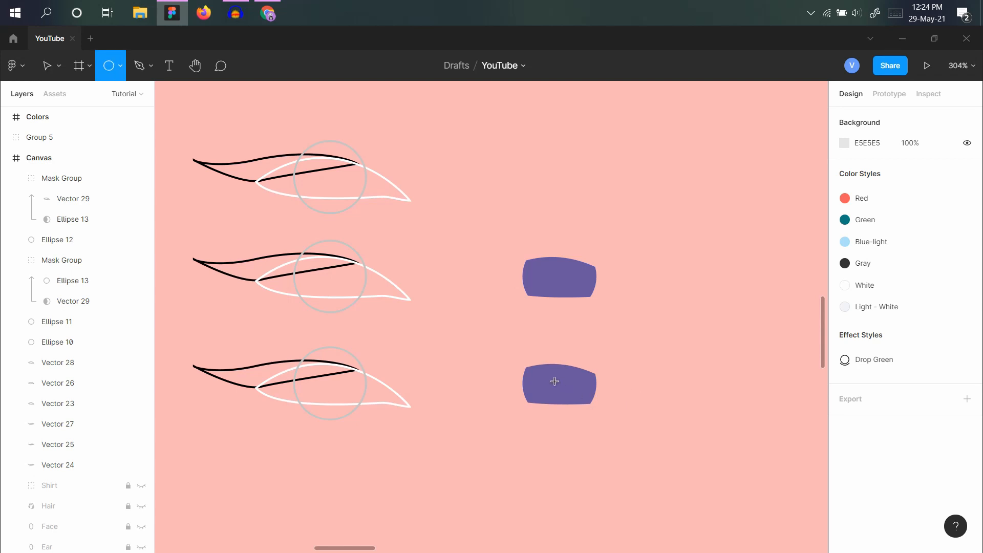
mouse_move(555, 381)
mouse_down()
mouse_move(567, 388)
mouse_move(543, 380)
mouse_up()
scroll(582, 399, up, 3)
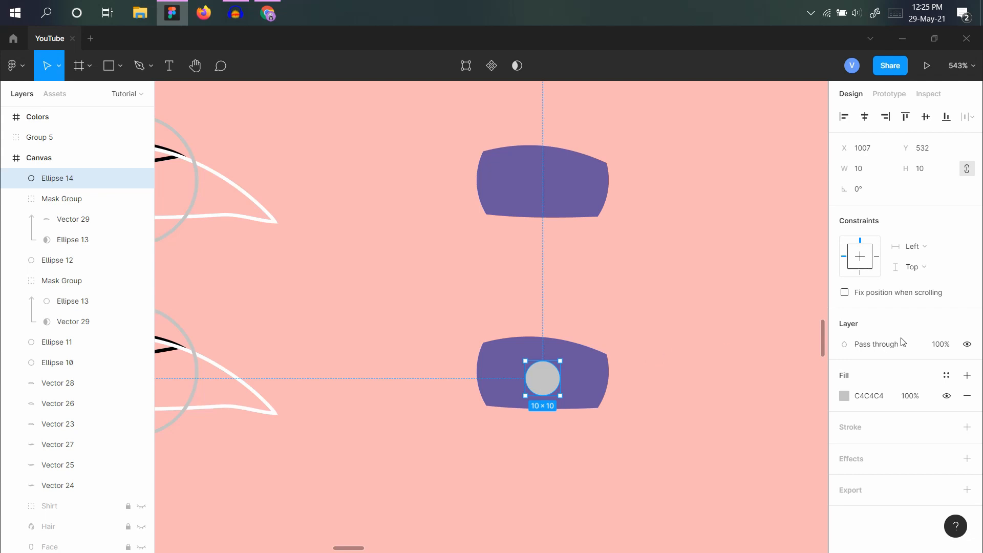
Fill the pupil with dark grey 1F1F1F and move it slightly up within the iris.
click(845, 396)
drag(745, 281, 658, 376)
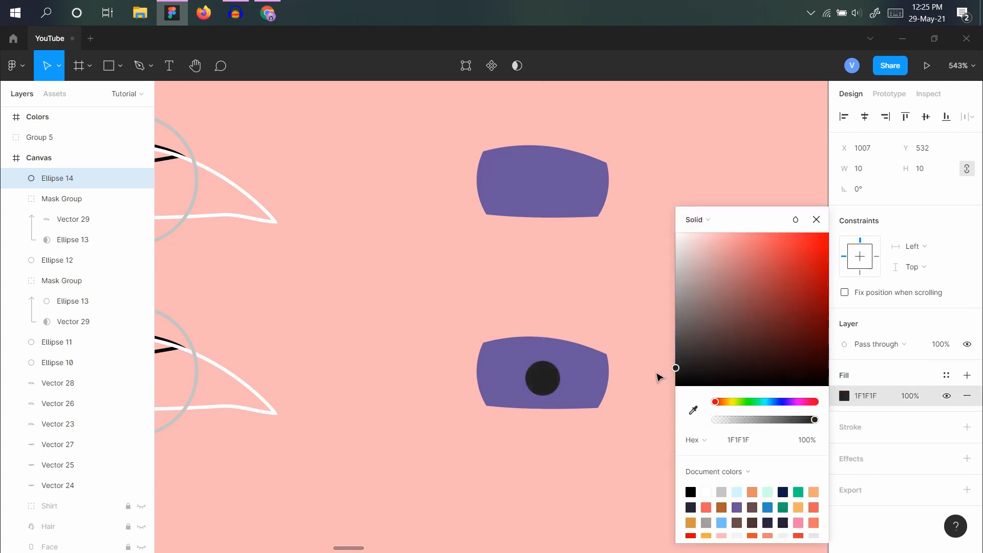
key(Escape)
key(Escape)
drag(552, 390, 552, 378)
click(616, 285)
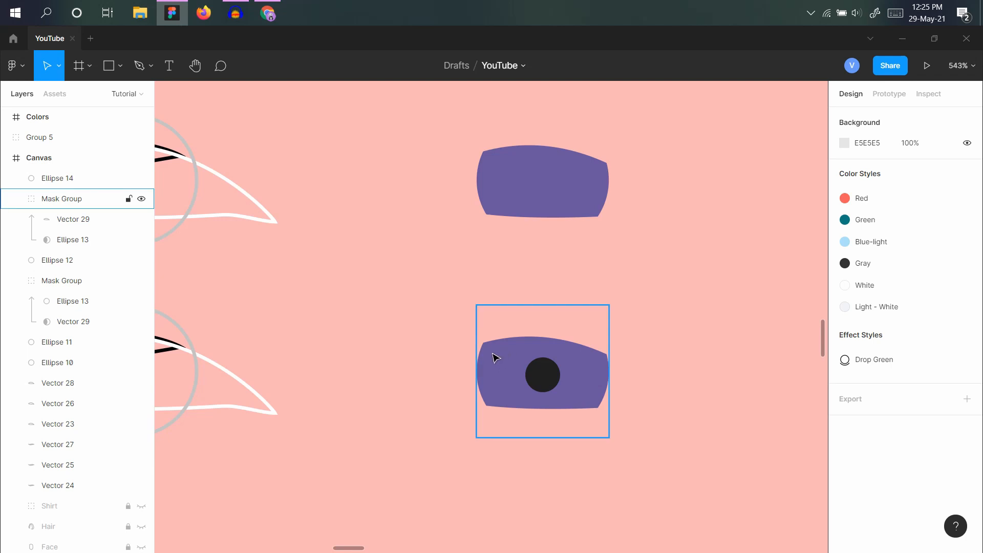
Delete the grey circle outline from the lowest eye set.
scroll(435, 384, left, 5)
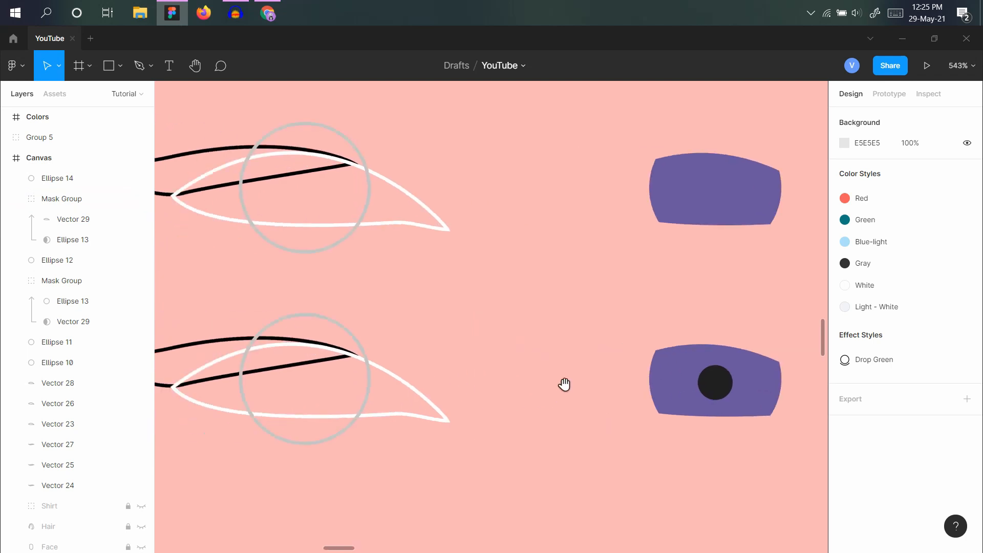
click(715, 352)
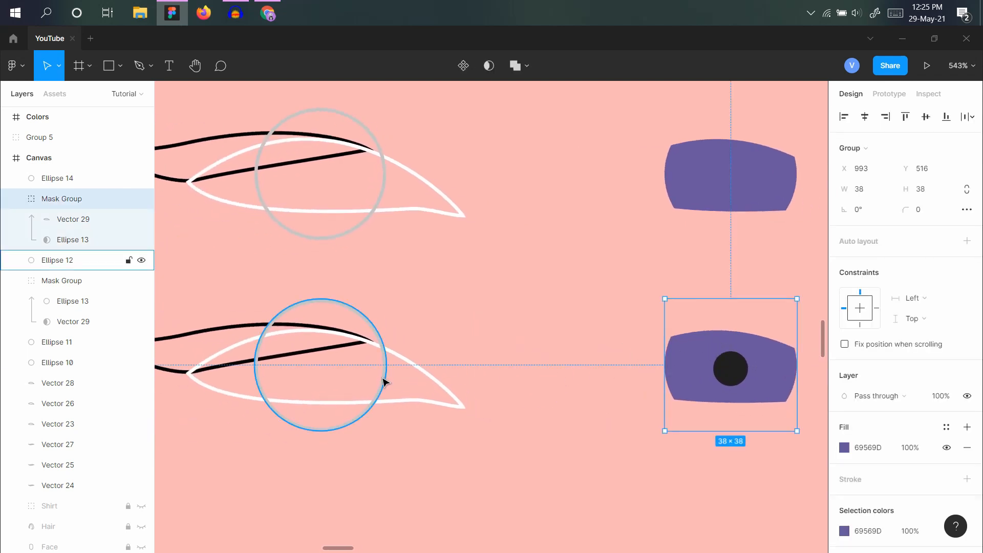
click(384, 381)
key(Delete)
Group the pupil with the purple masked iris and place the group inside the lowest eye outline.
click(732, 367)
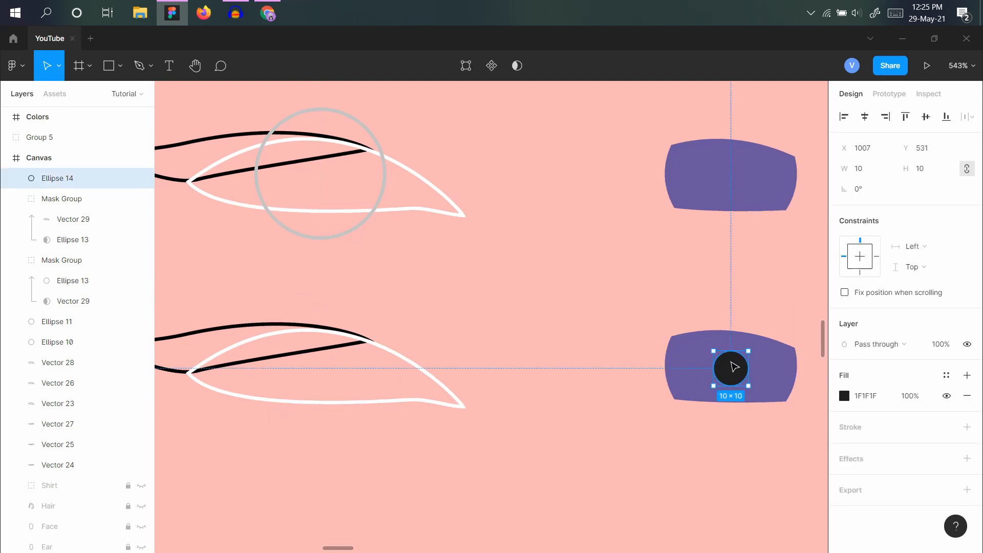
click(651, 354)
drag(650, 354, 794, 389)
key(ctrl+g)
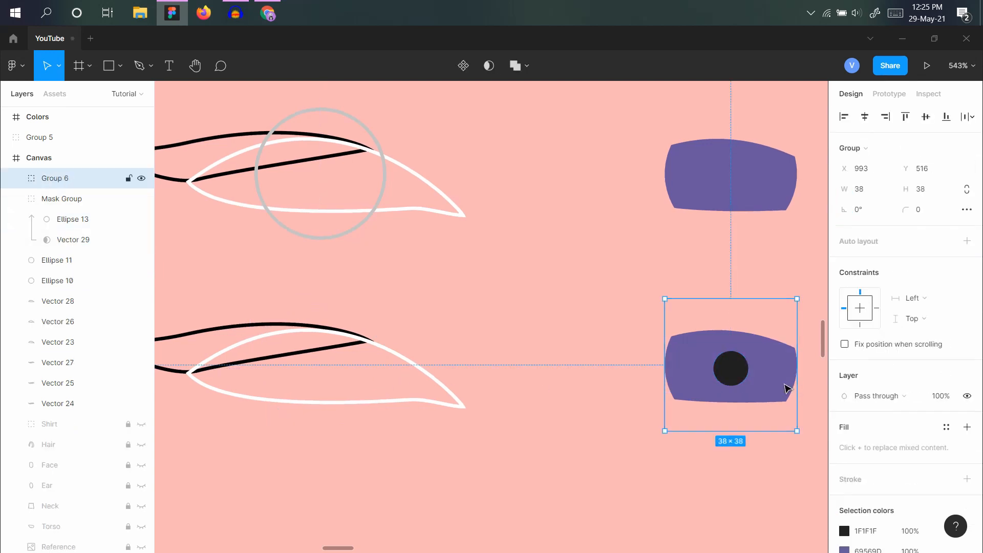
drag(735, 366, 325, 369)
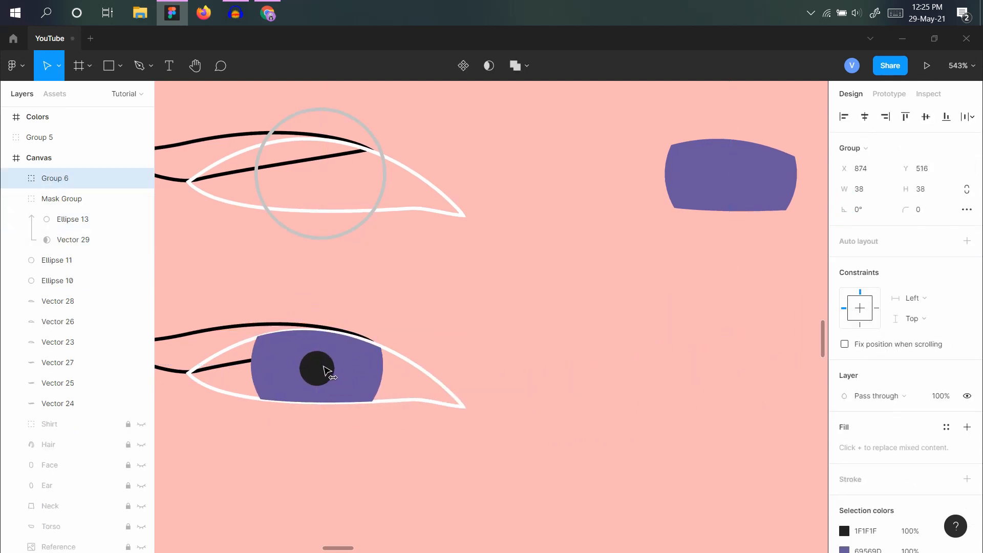
click(461, 314)
Turn the lowest set's black eyeliner and white eye outlines into solid fills.
click(241, 327)
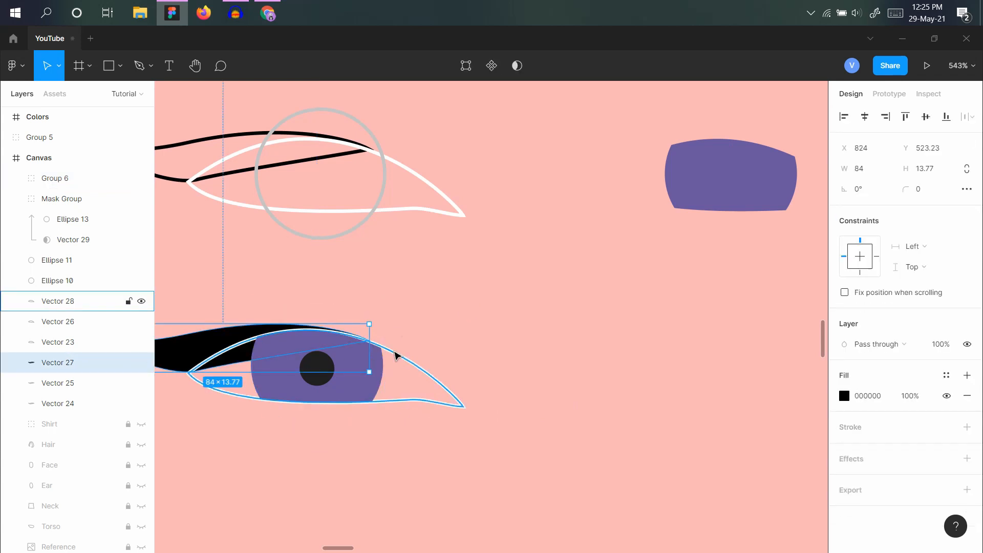
click(58, 301)
click(457, 332)
scroll(455, 332, down, 5)
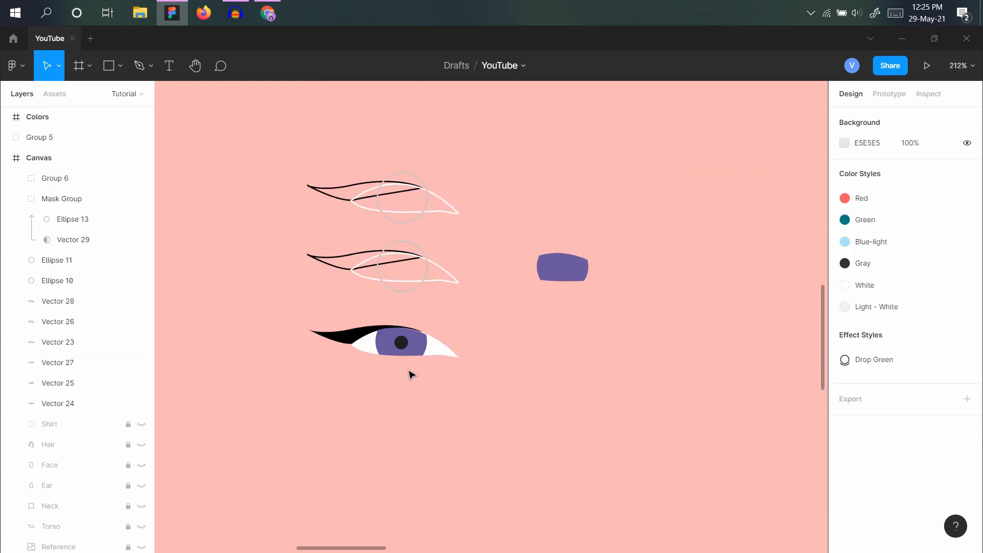
Draw a rectangle about 36 × 11 over the upper half of the iris and fill it with black sampled from the eyeliner.
scroll(397, 340, up, 10)
click(630, 281)
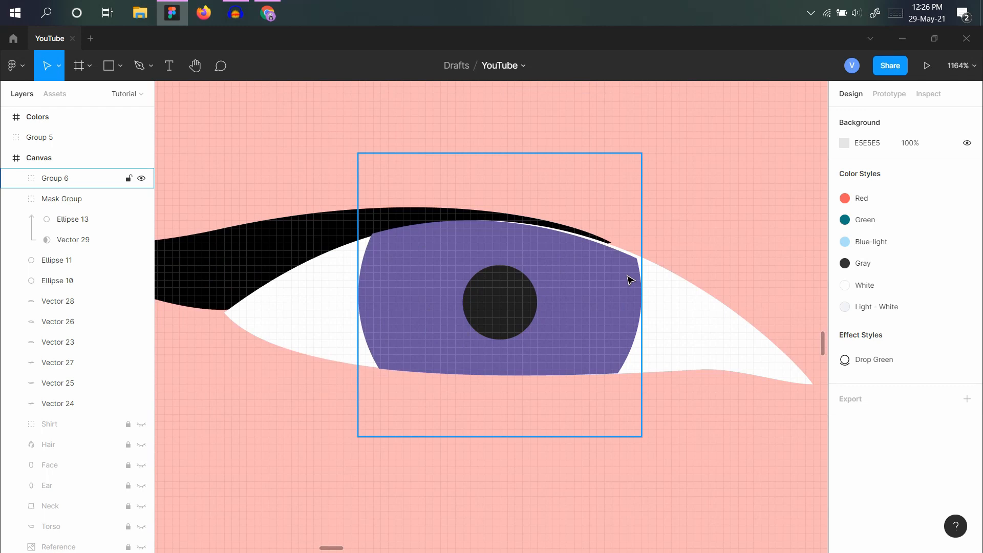
key(r)
drag(375, 229, 641, 305)
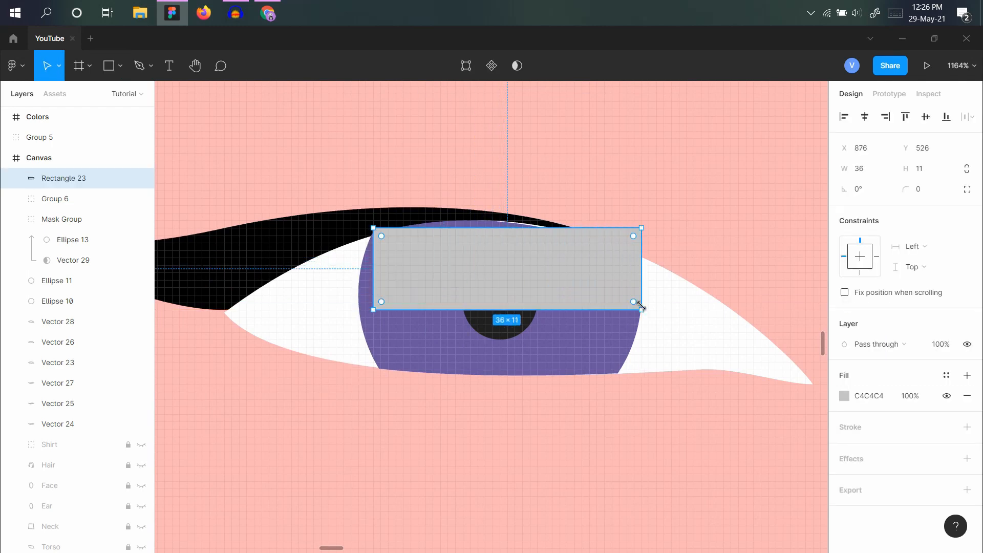
key(i)
click(333, 222)
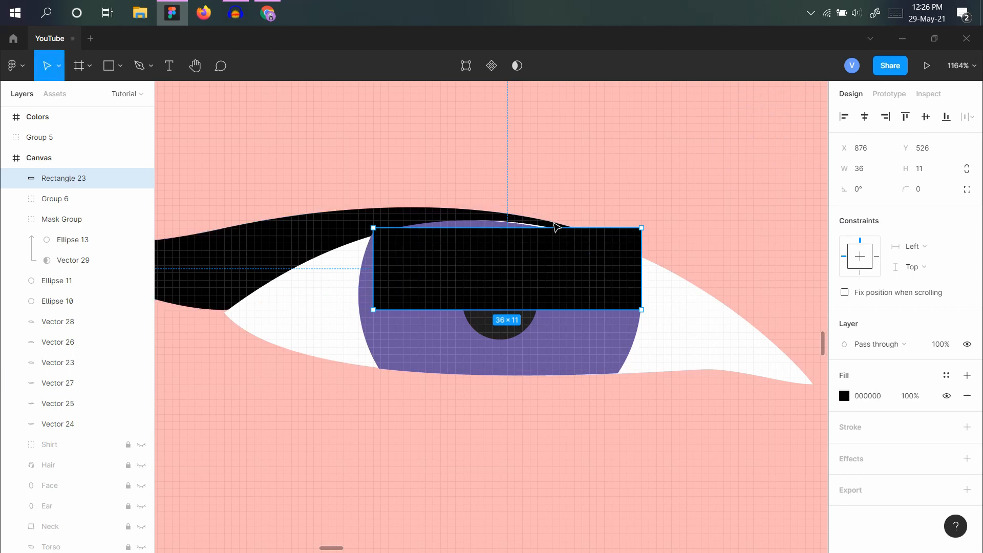
Bend the black rectangle's left and top edges outward to follow the iris side and the eyeliner curve.
double_click(388, 278)
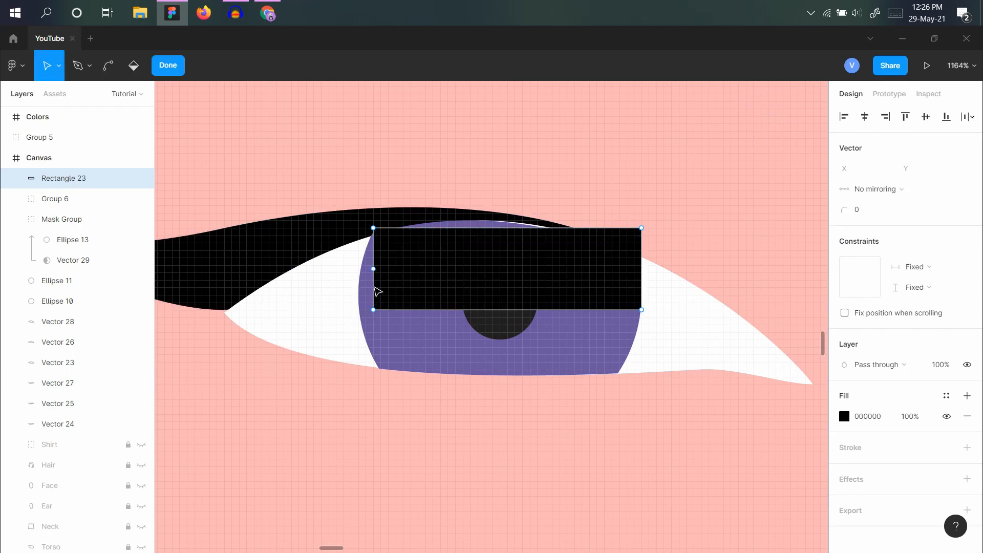
drag(377, 291, 369, 289)
key(ctrl)
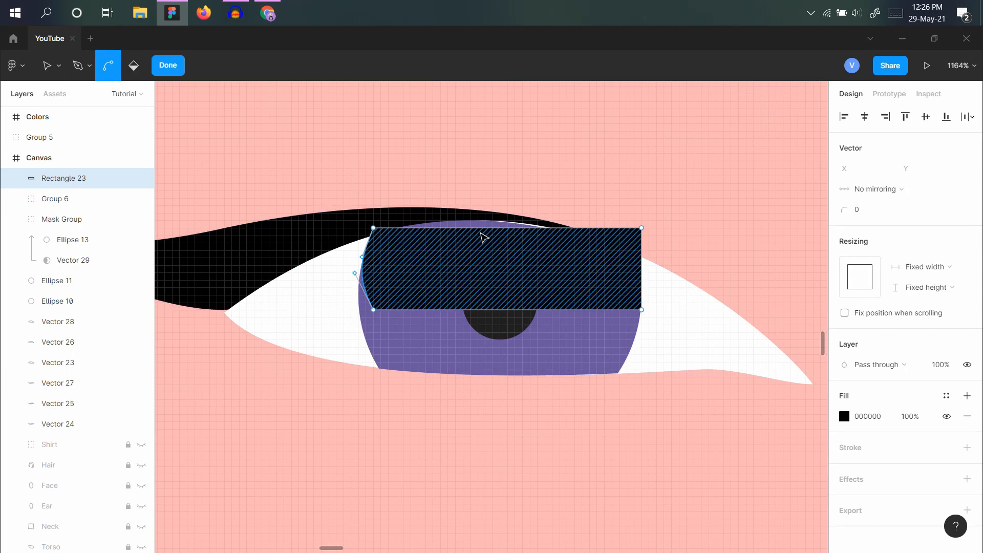
drag(481, 235, 472, 216)
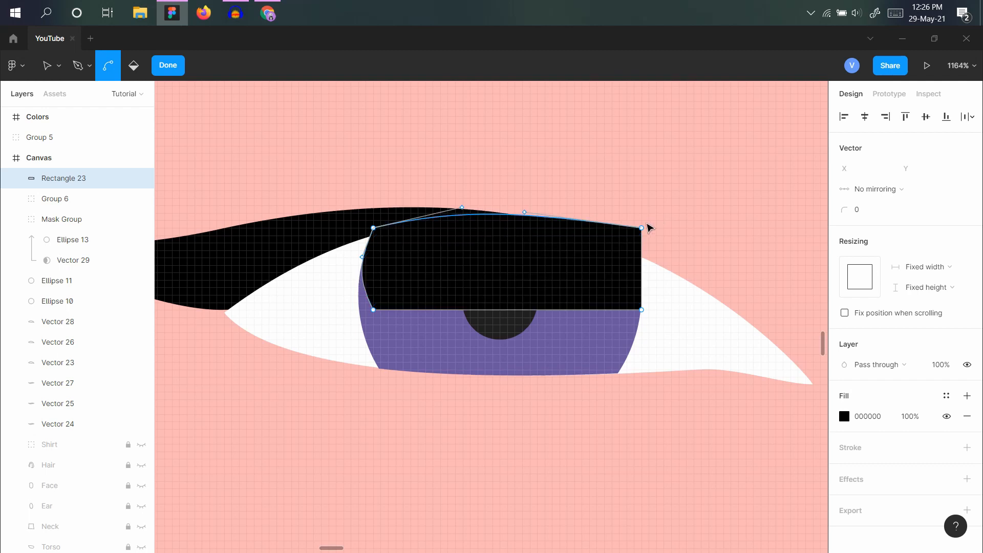
Move the black shape's upper-right corner down to the iris edge and adjust its top curve to meet the eyeliner.
click(642, 228)
key(ctrl)
key(ctrl)
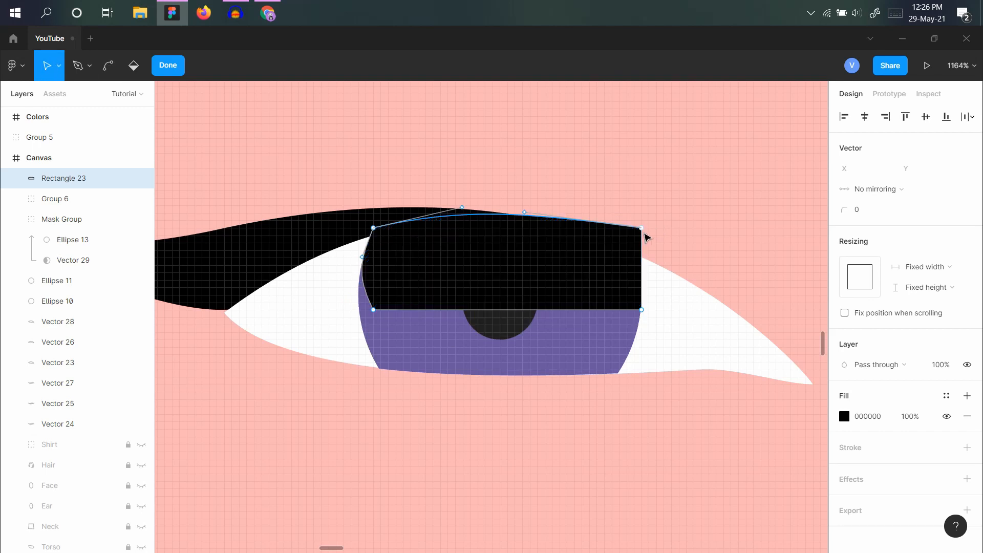
click(642, 228)
drag(643, 229, 639, 252)
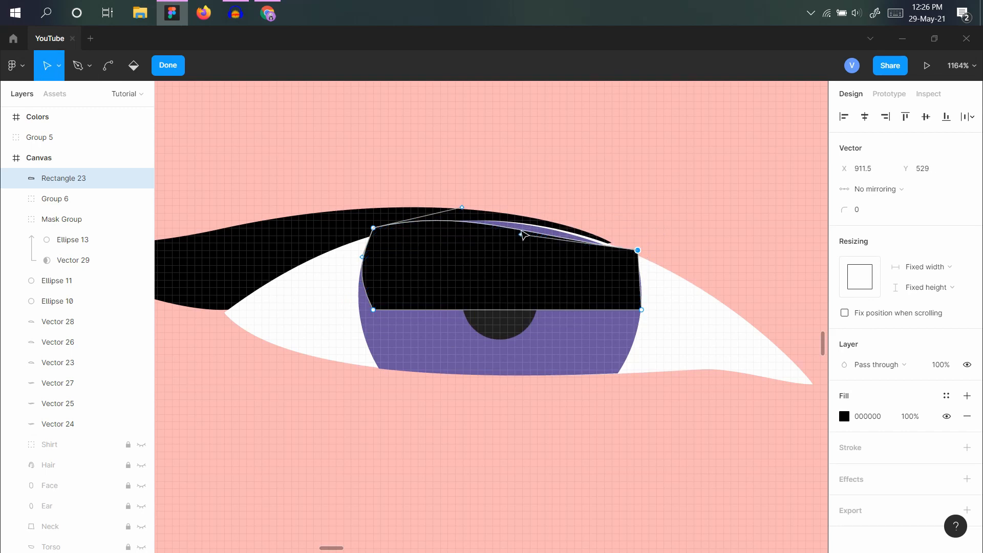
drag(523, 235, 530, 213)
key(ctrl)
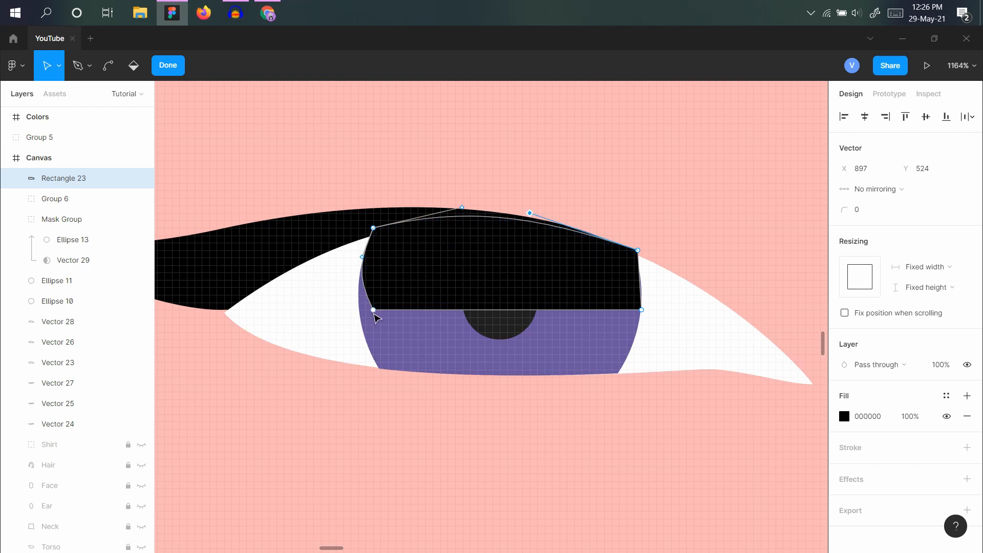
Fit the black shape's lower-left corner and left curve to the iris edge, and bend its right side outward.
drag(374, 314, 352, 265)
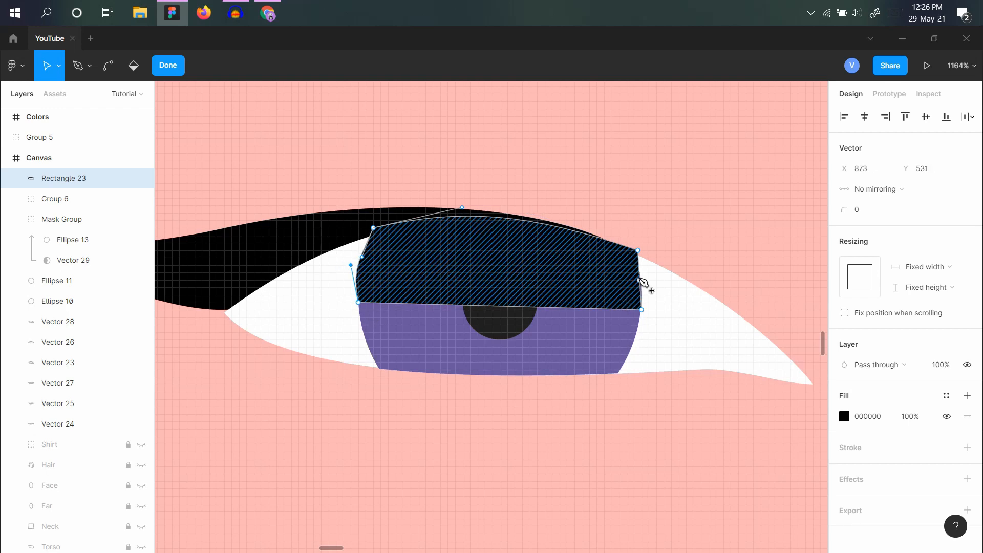
click(639, 281)
key(ctrl)
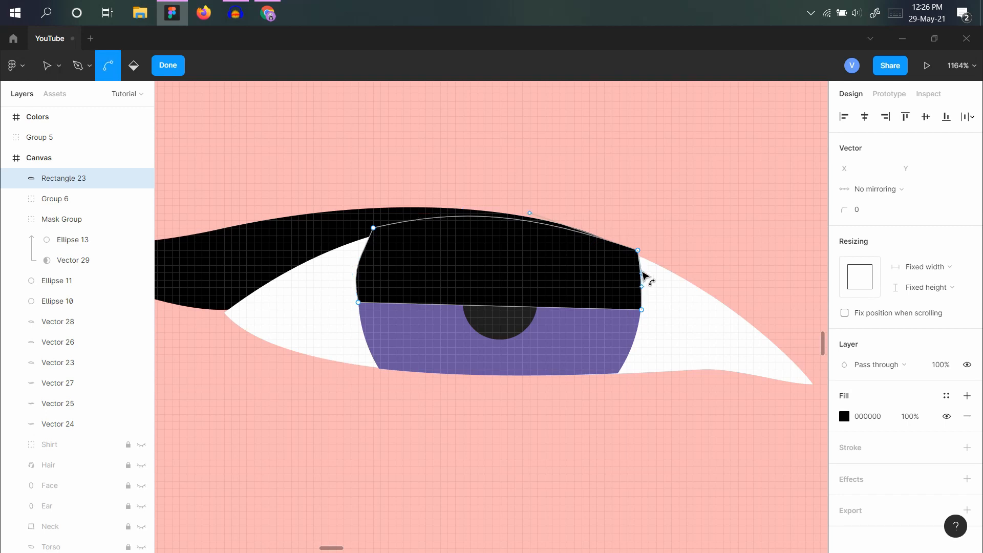
key(ctrl)
Arch the black shape's lower edge upward over the pupil and finish editing the shape.
drag(522, 307, 509, 287)
key(ctrl)
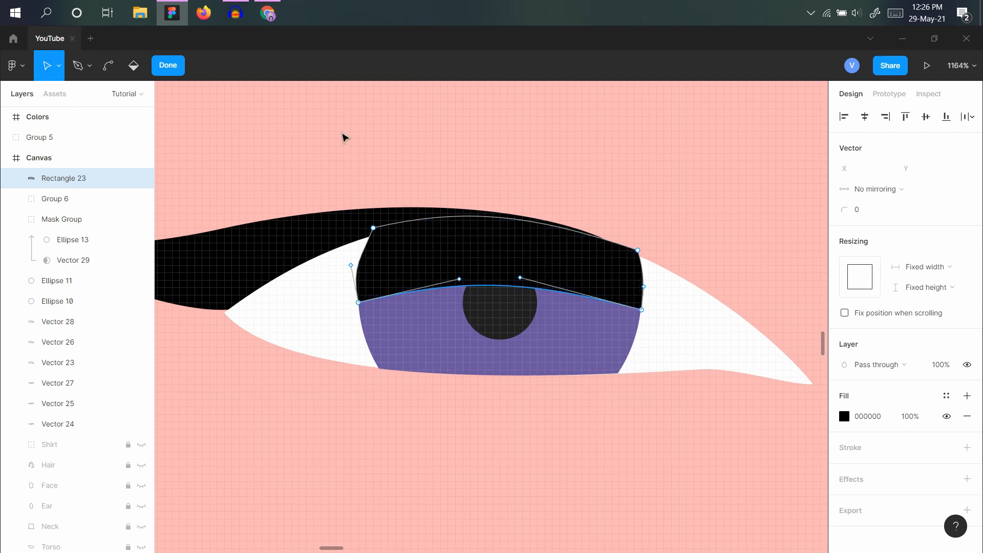
click(163, 63)
key(Escape)
Change the lowest eye's white shape to a linear gradient fill and select its first colour stop.
scroll(453, 215, down, 10)
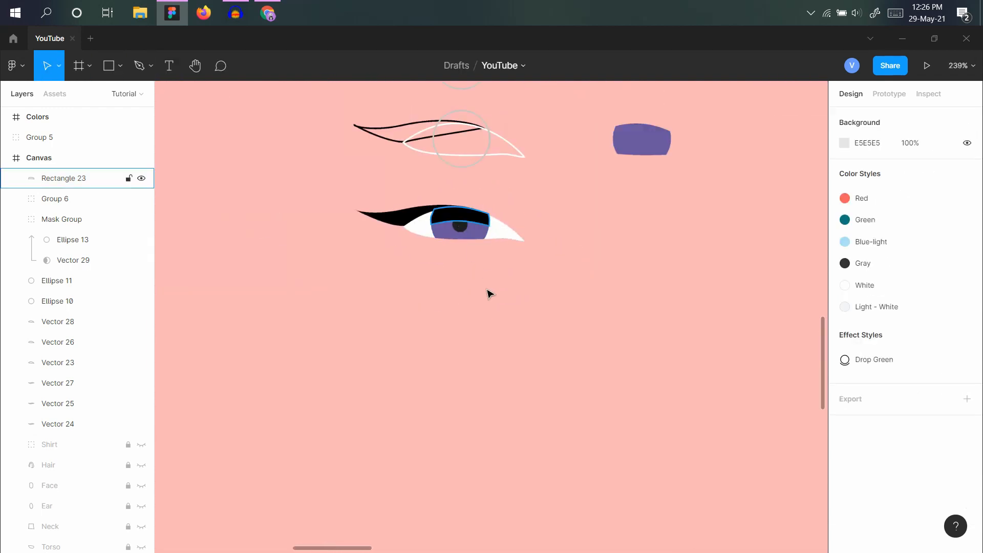
ctrl+scroll(484, 311, down, 3)
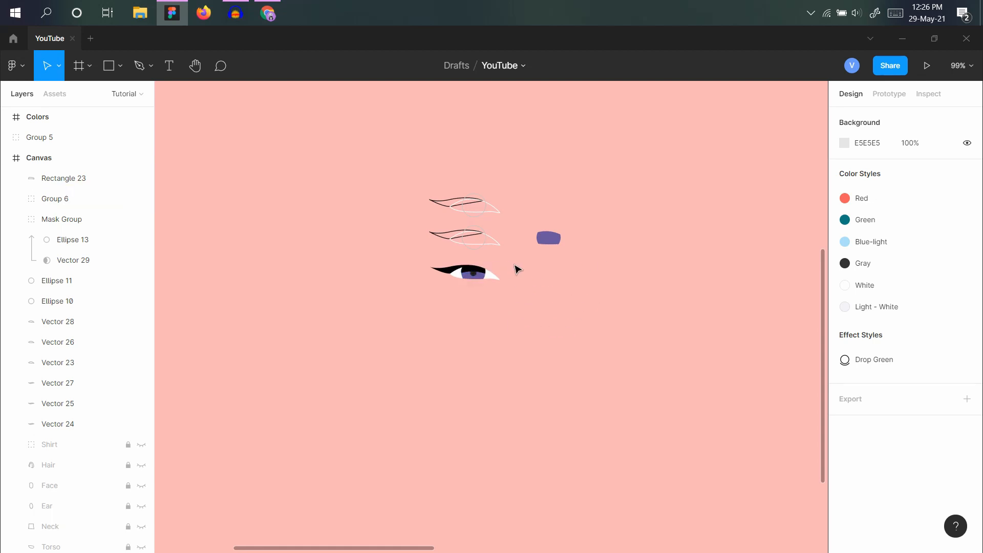
ctrl+scroll(441, 269, up, 10)
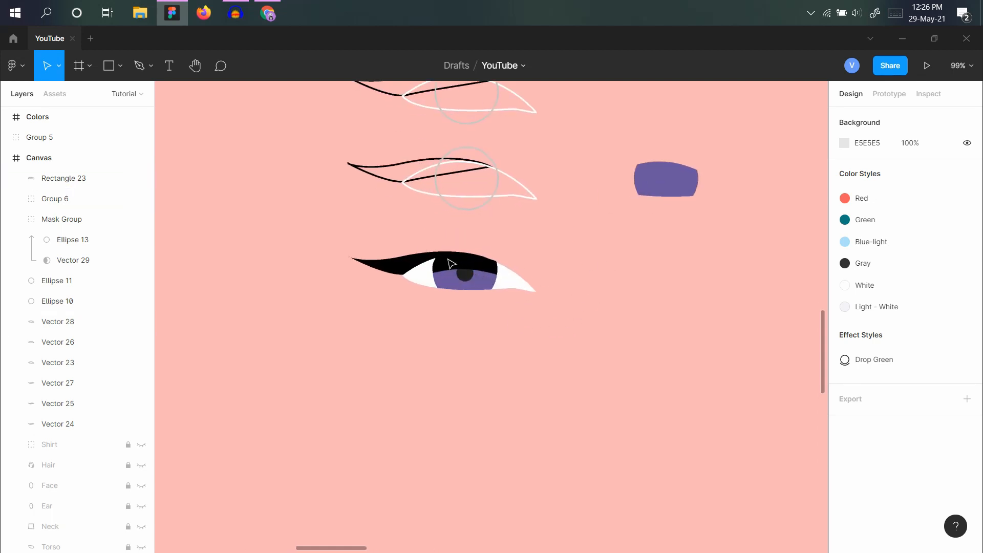
ctrl+scroll(425, 241, up, 1)
click(439, 340)
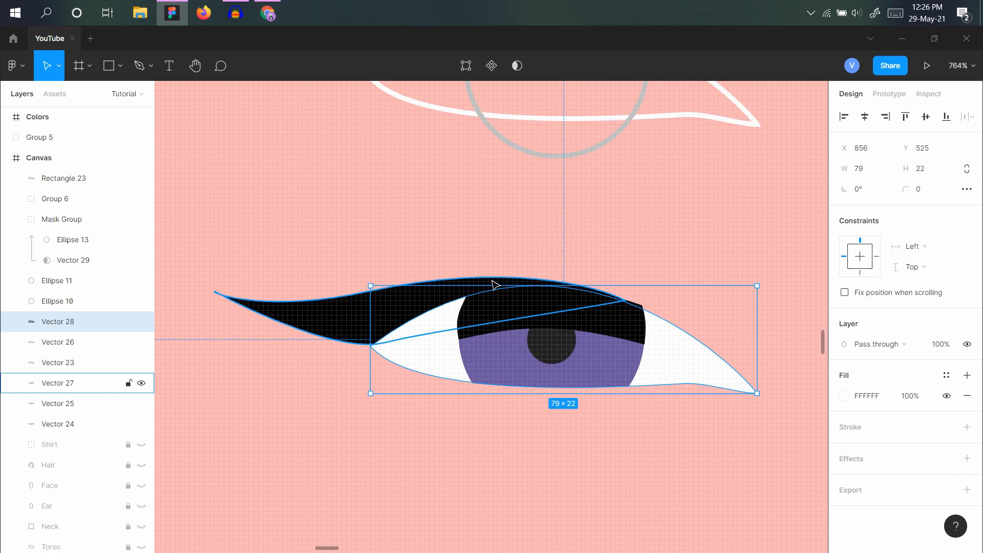
click(853, 398)
key(Escape)
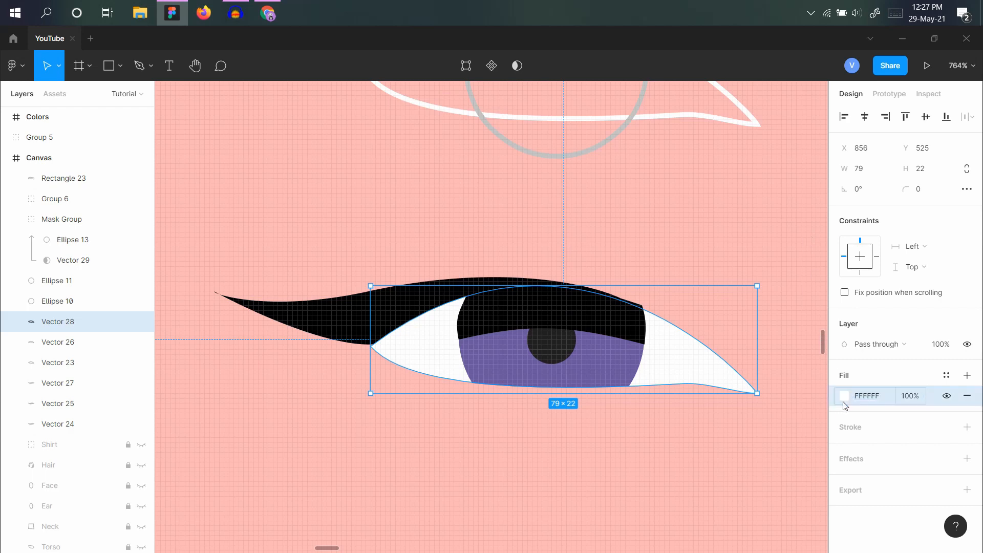
click(843, 399)
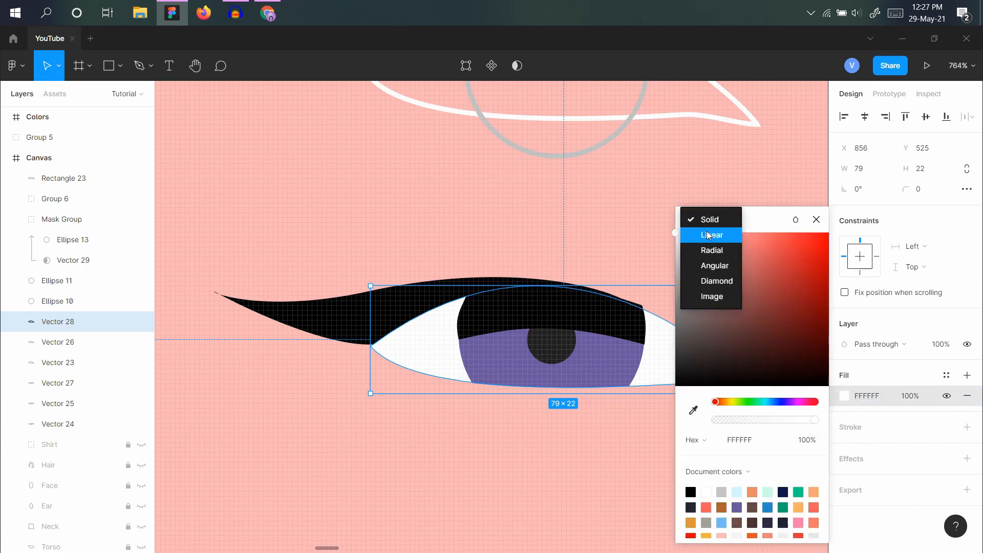
click(711, 236)
click(689, 202)
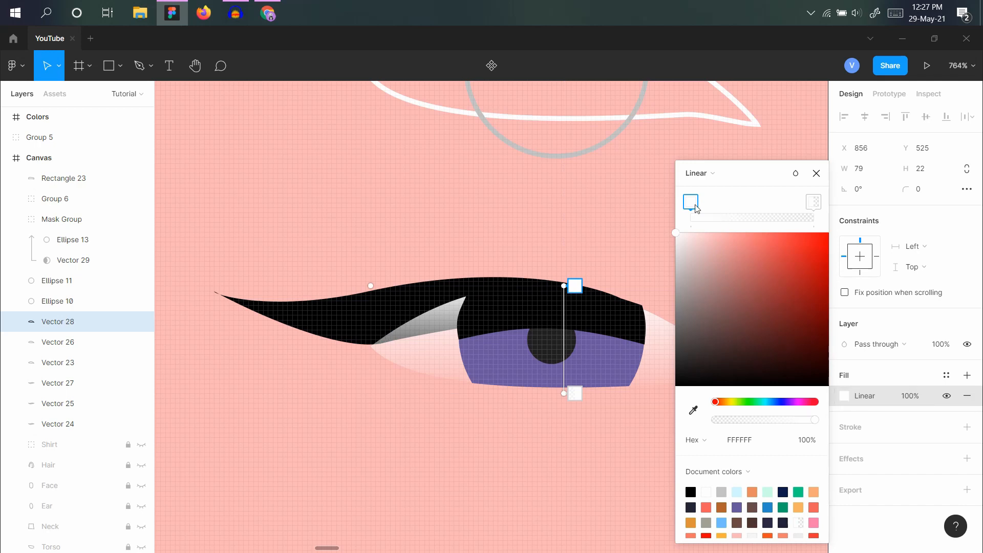
Set the eye white's linear gradient to run from grey 929292 to white FFFFFF at 100% opacity.
click(681, 265)
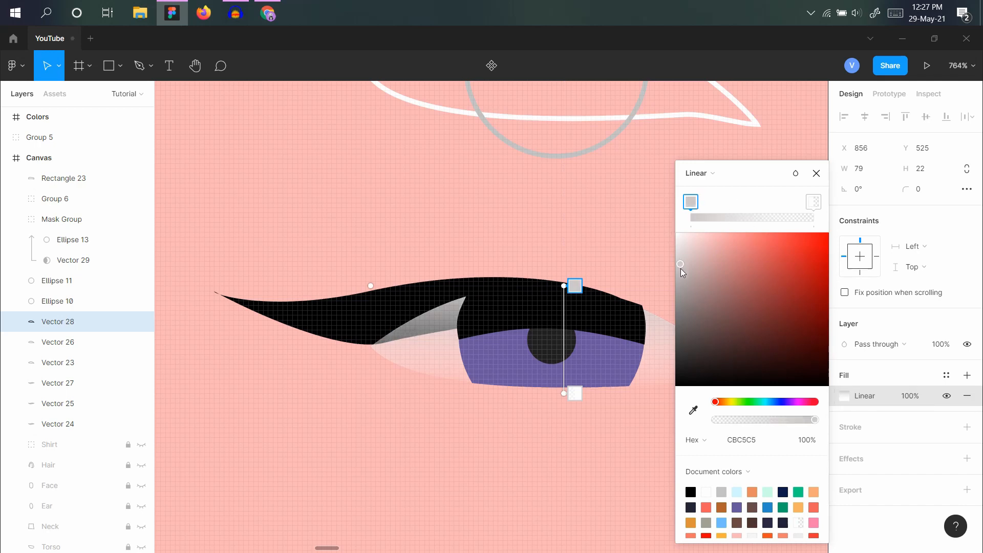
click(811, 205)
click(804, 440)
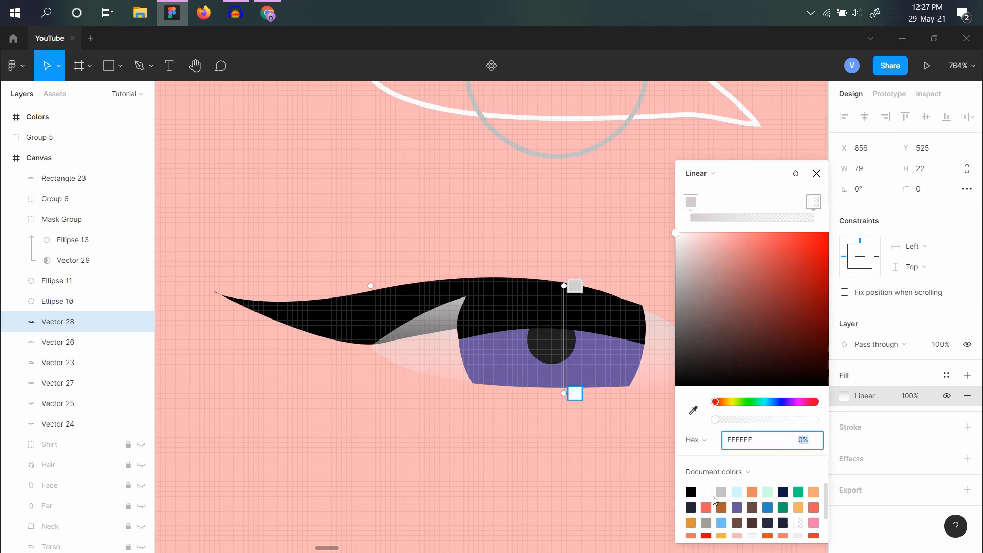
click(707, 492)
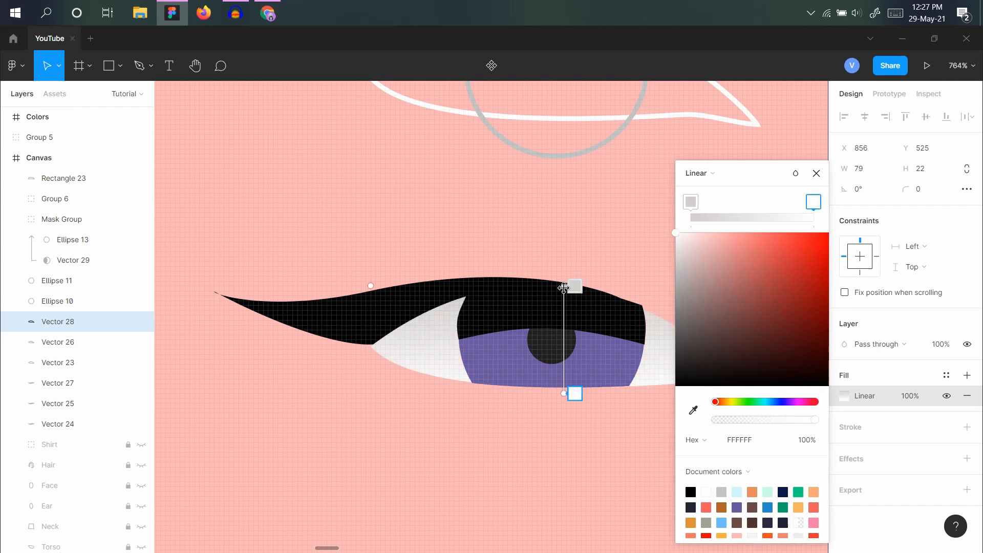
click(677, 240)
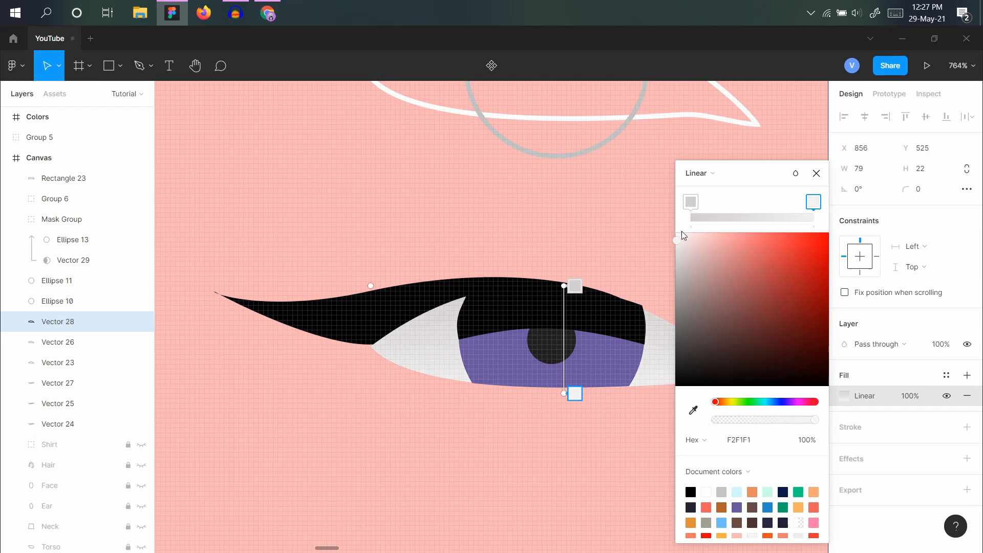
click(691, 202)
drag(678, 281, 675, 301)
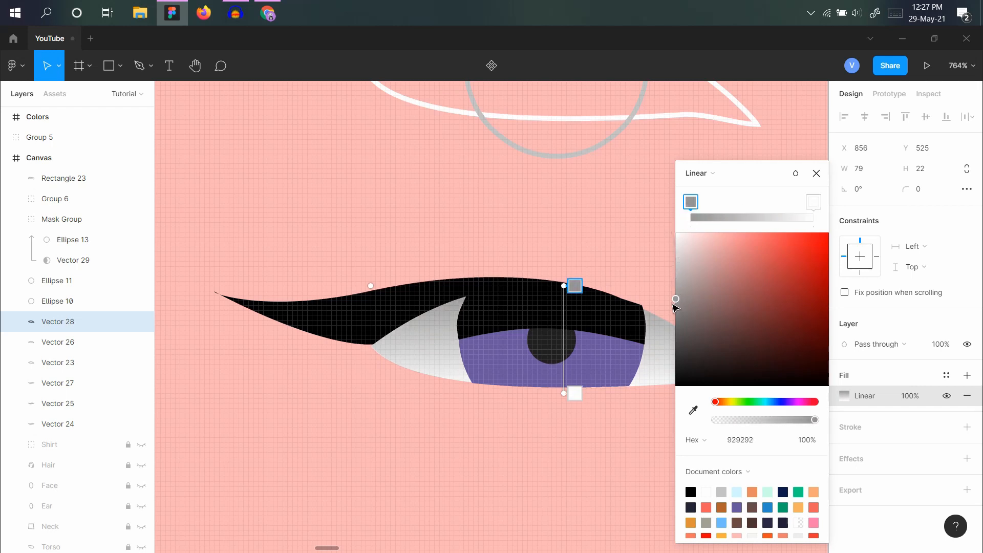
Shorten the eye white's gradient on the canvas so the grey shading fades out at about mid-iris.
drag(564, 291, 562, 304)
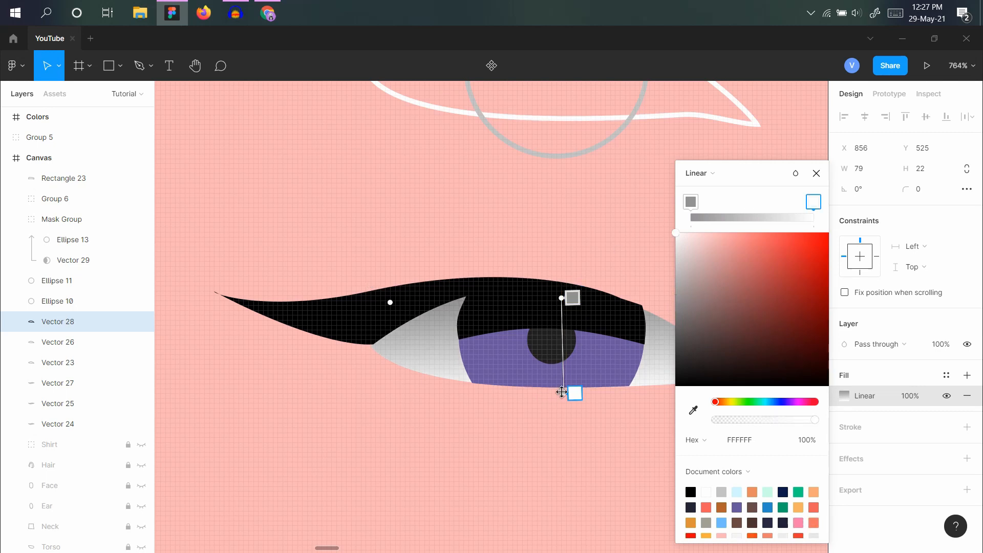
drag(561, 393, 563, 353)
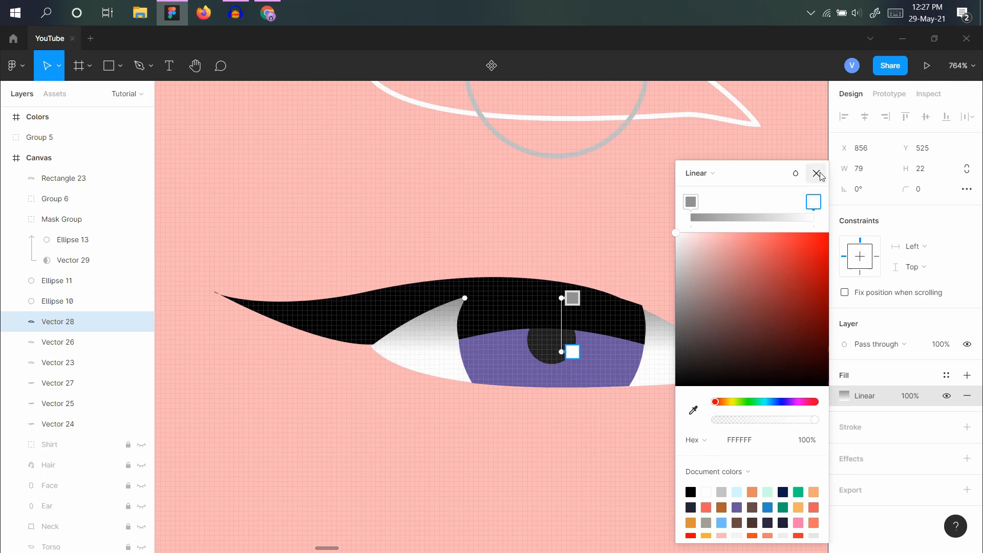
click(816, 173)
click(572, 223)
Delete the filled eye, the second outline copy and the separate iris shape, keeping only the topmost eye outline.
scroll(487, 262, down, 10)
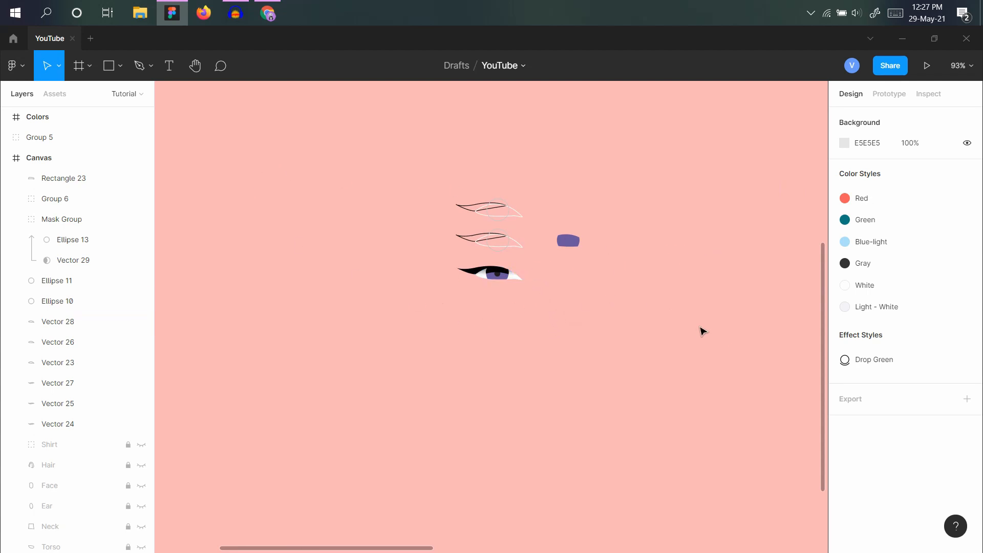
drag(739, 347, 318, 147)
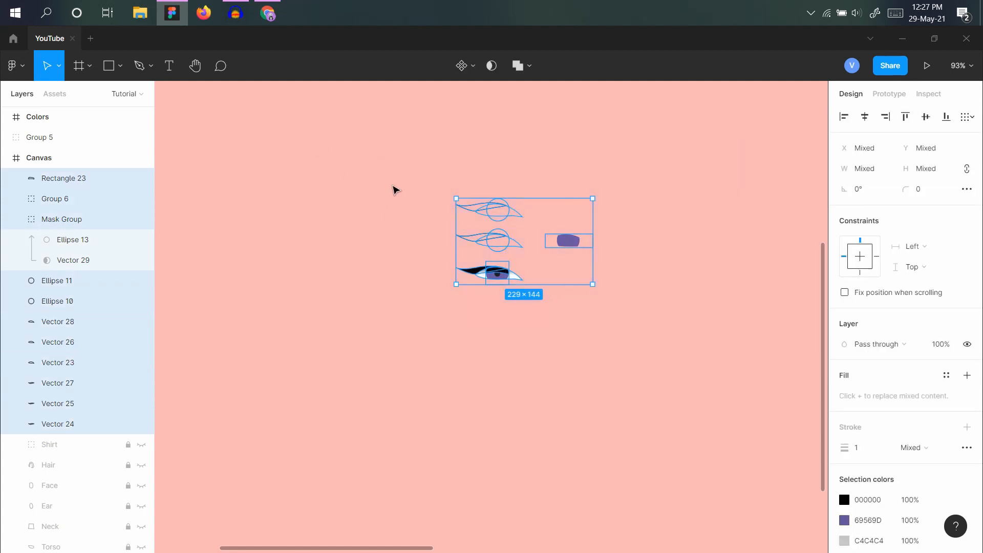
click(397, 189)
drag(399, 158, 618, 259)
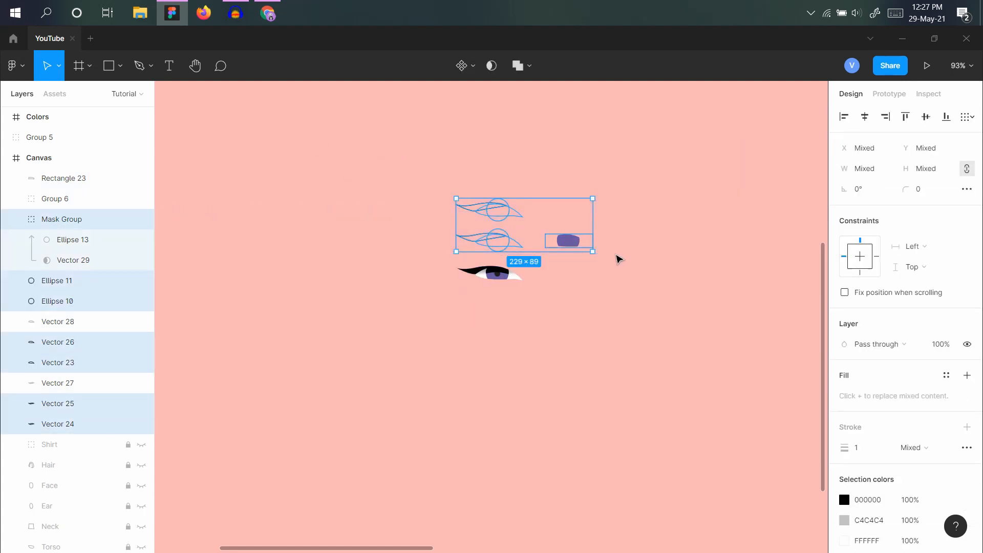
click(629, 264)
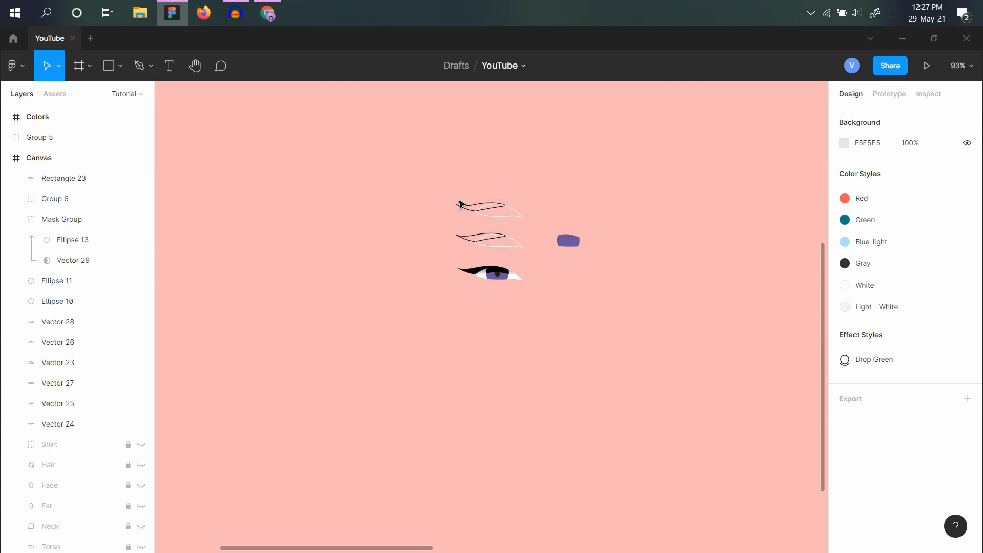
drag(417, 178, 412, 239)
click(632, 341)
key(Delete)
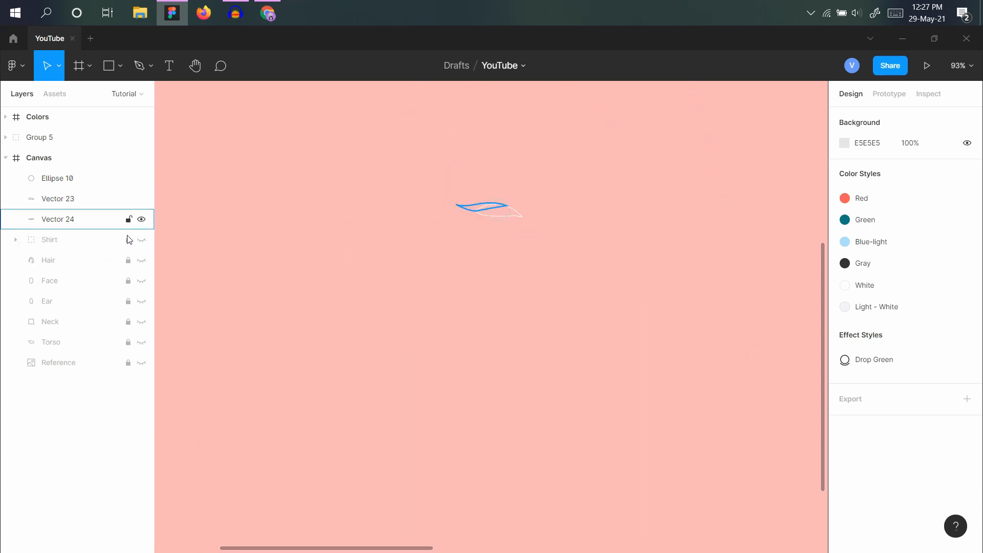
Show the hidden Reference photo layer behind the eye outline and clear the selection.
click(136, 361)
click(142, 364)
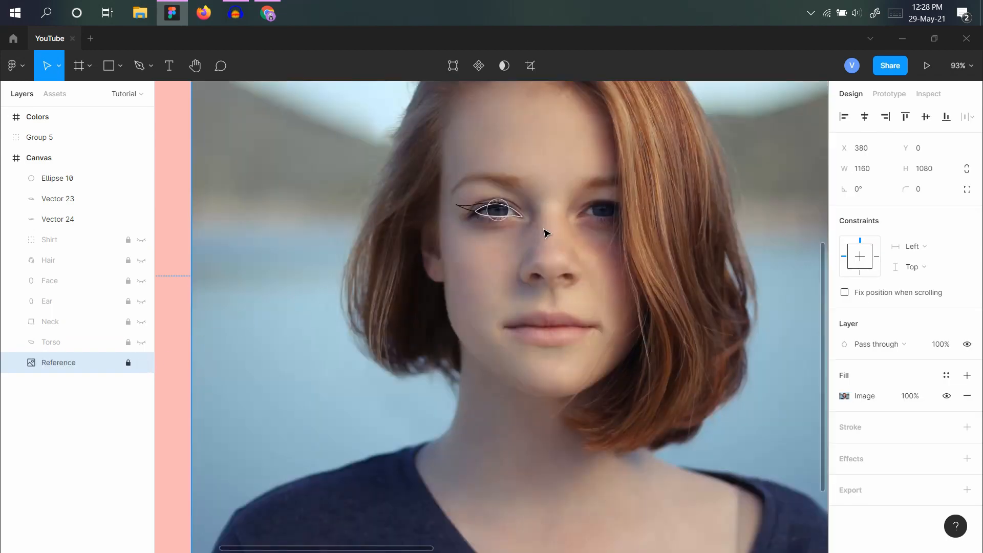
click(544, 231)
Bow the eyeliner's lower curve outward by adjusting the Bezier handle at its outer tip.
scroll(494, 209, up, 5)
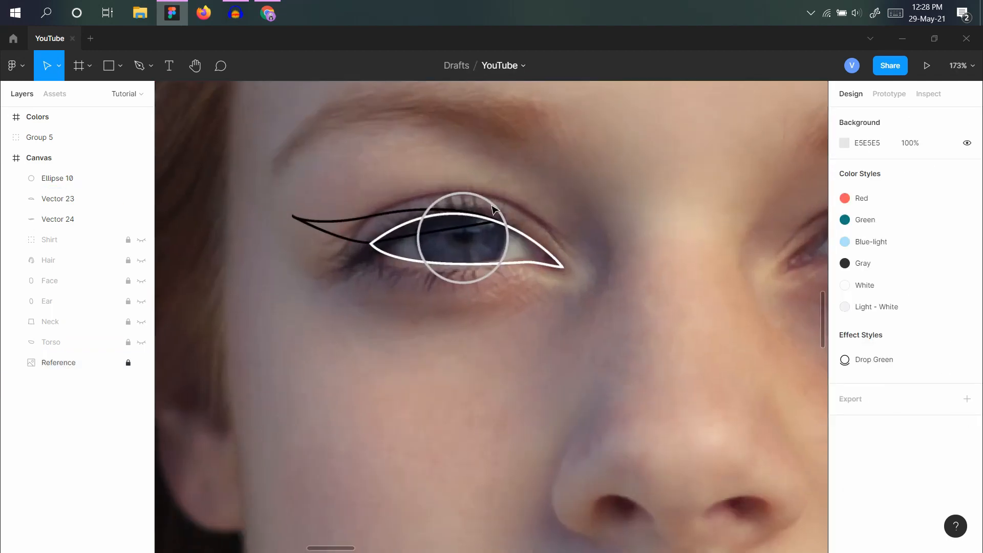
scroll(494, 209, up, 5)
scroll(454, 222, down, 2)
scroll(439, 267, up, 1)
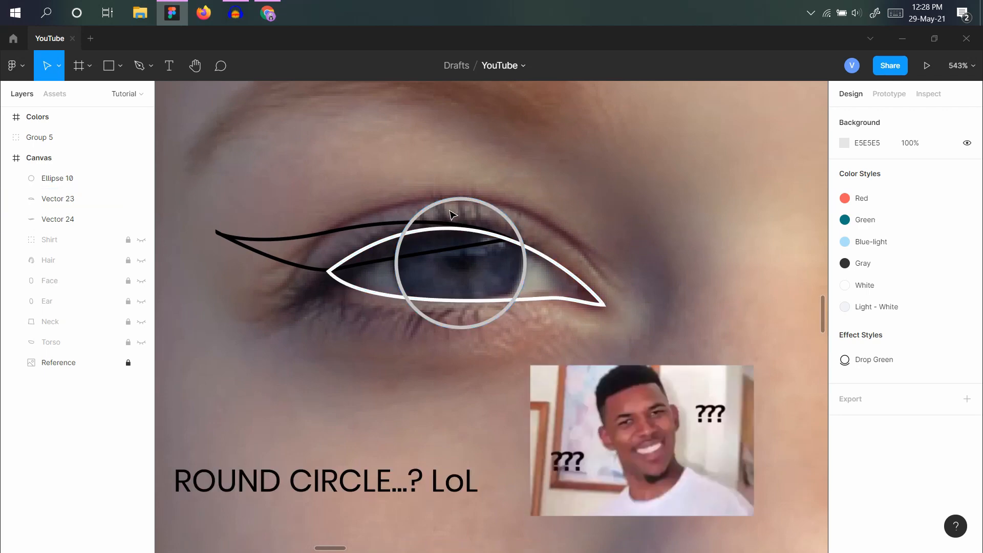
click(278, 243)
double_click(277, 243)
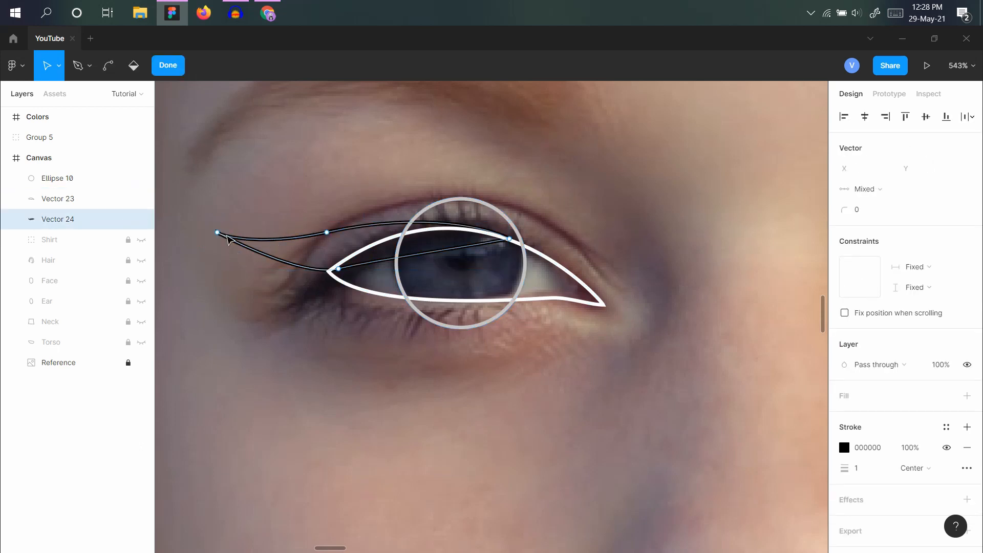
click(218, 233)
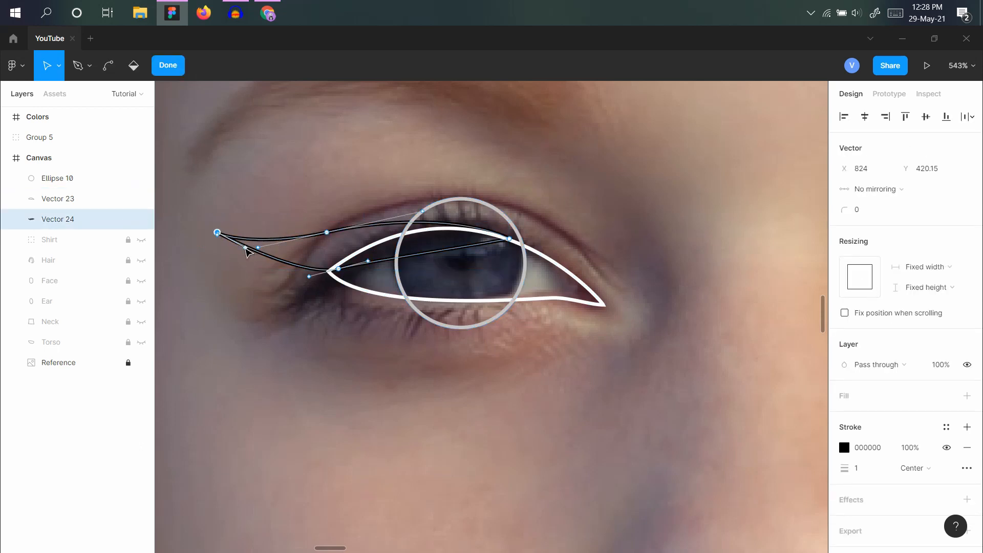
drag(246, 248, 234, 256)
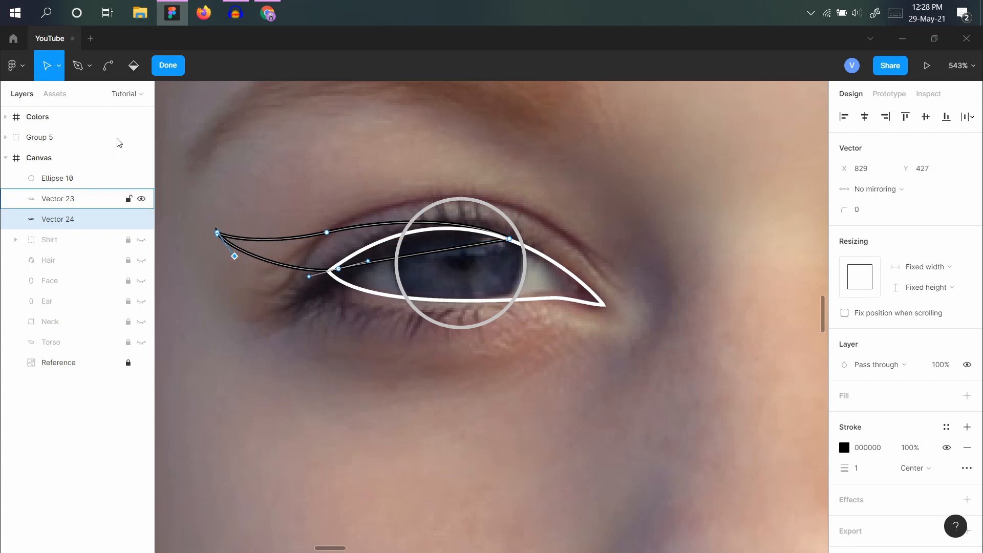
click(168, 66)
click(240, 175)
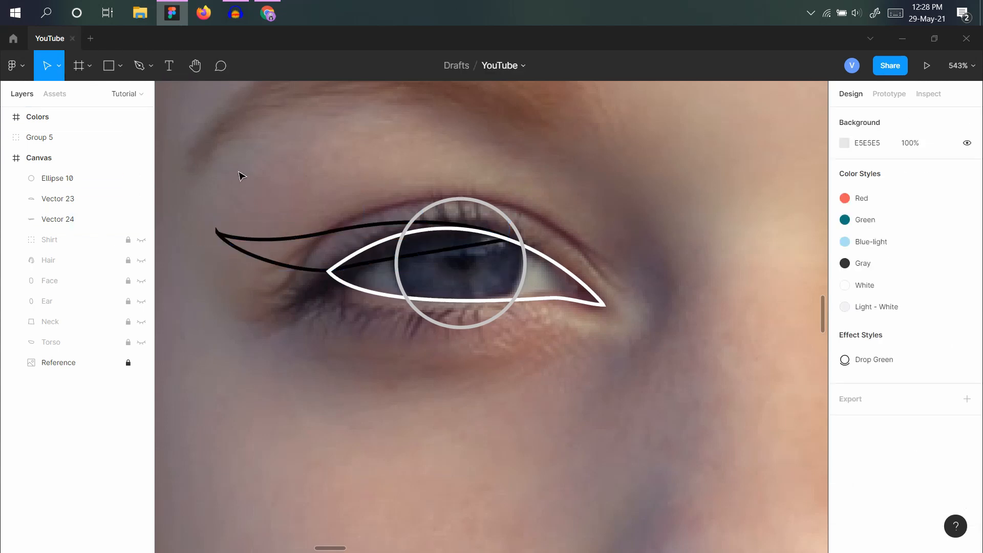
Flatten the eyeliner's upper curve by shortening the handle of its middle anchor toward that anchor.
click(244, 250)
double_click(245, 238)
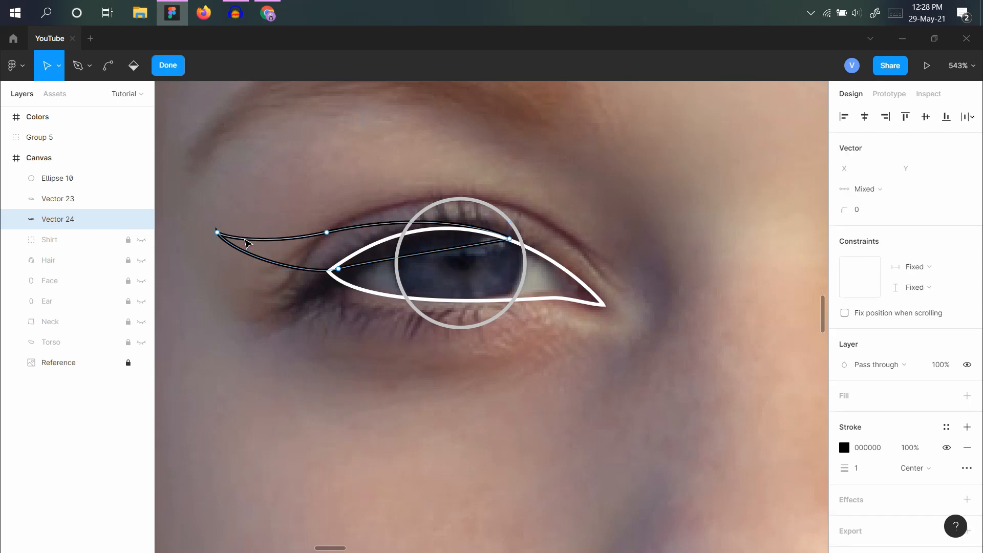
click(216, 232)
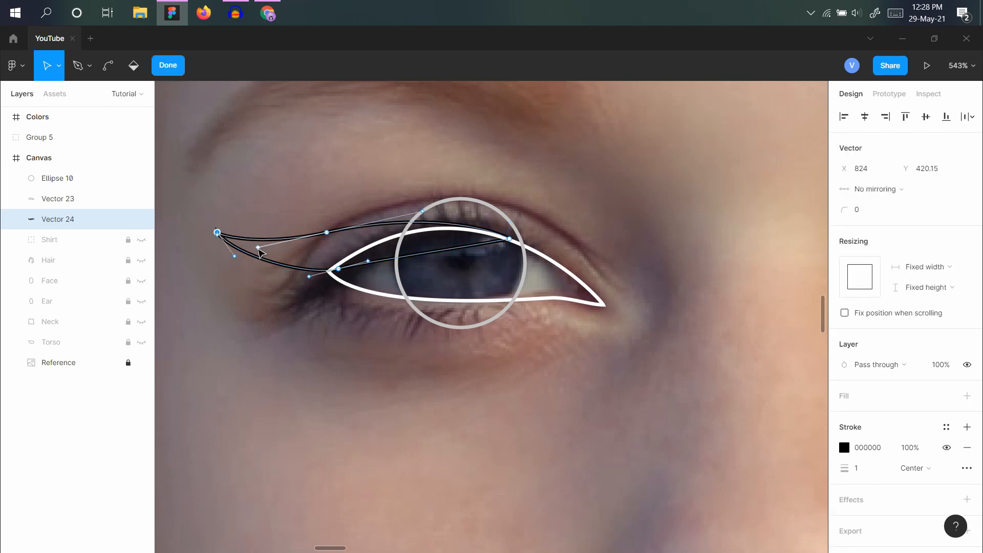
drag(258, 247, 276, 238)
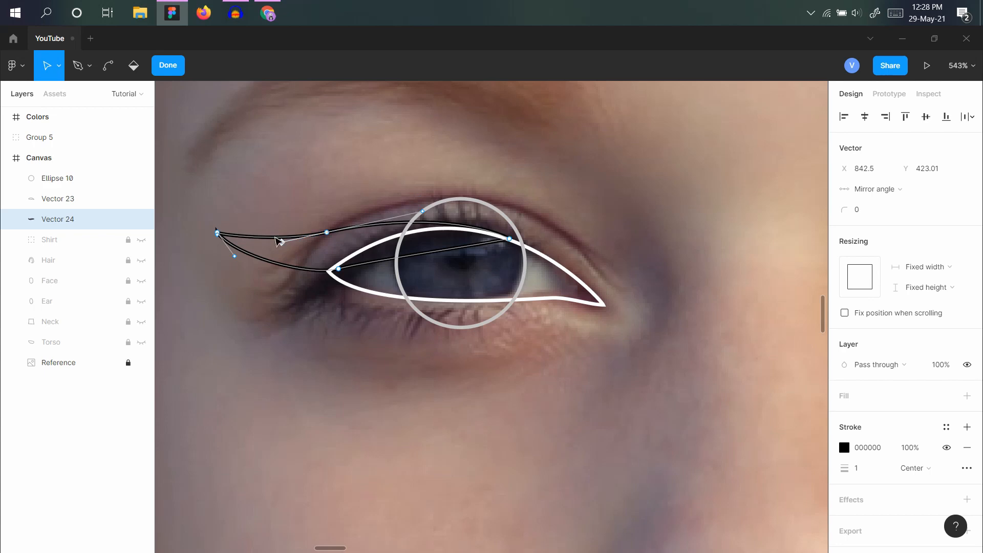
click(168, 65)
Sharpen the eyeliner's outer tip by pulling its upper handle along the top curve to X 826.5, Y 421.
scroll(217, 244, up, 5)
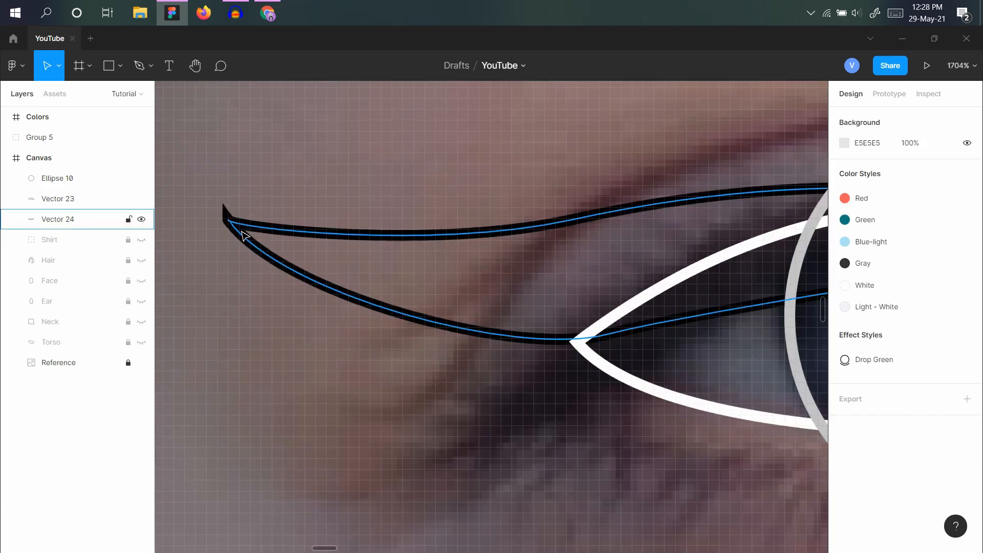
click(229, 225)
double_click(230, 226)
click(228, 221)
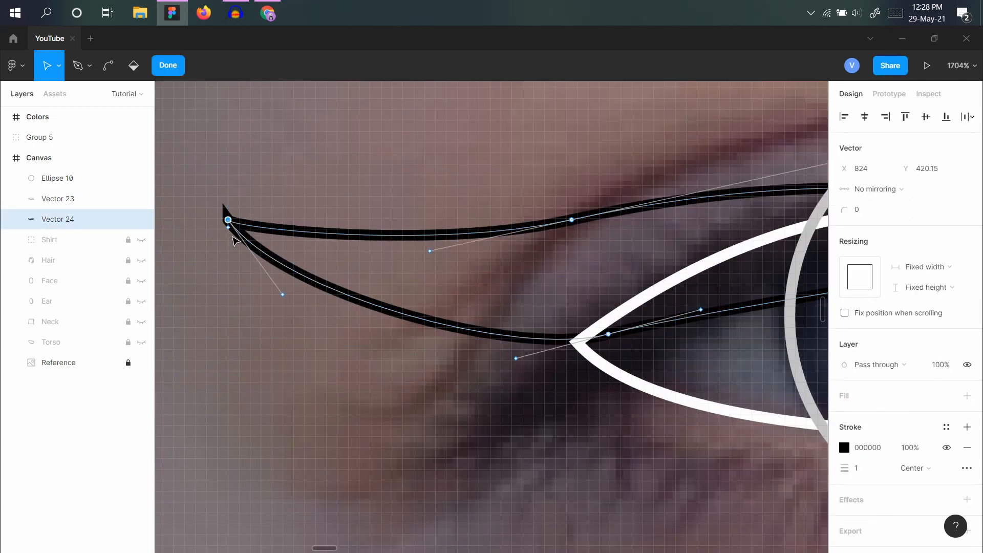
drag(229, 221, 259, 232)
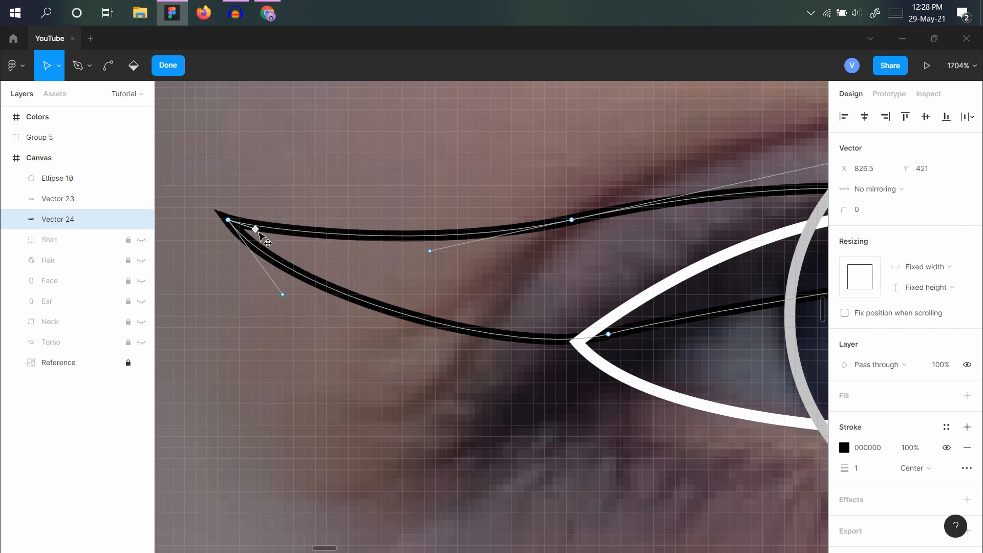
click(168, 66)
Duplicate the white eye outline and the iris circle, placing the copies directly below the original eye.
scroll(248, 278, down, 4)
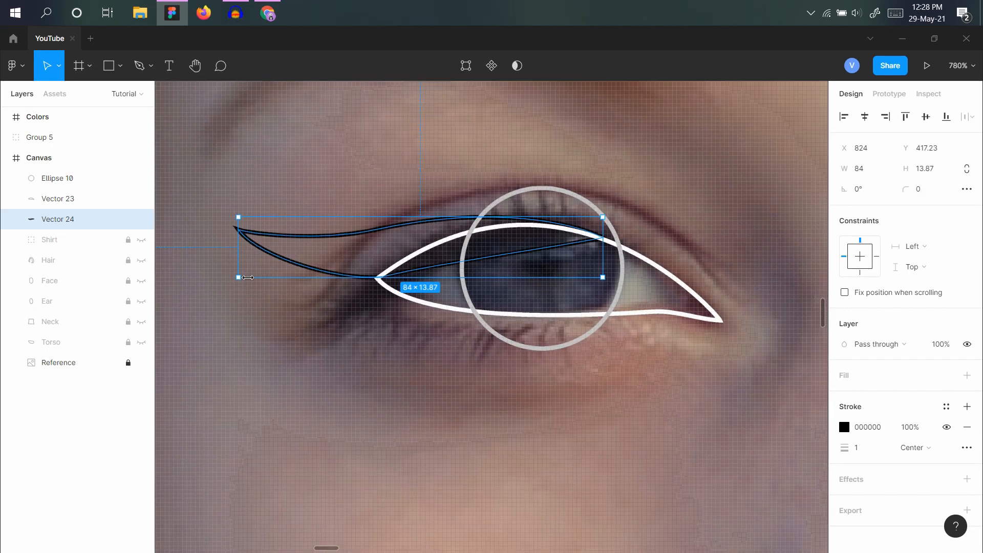
scroll(248, 277, down, 2)
click(384, 330)
drag(416, 348, 478, 427)
key(Escape)
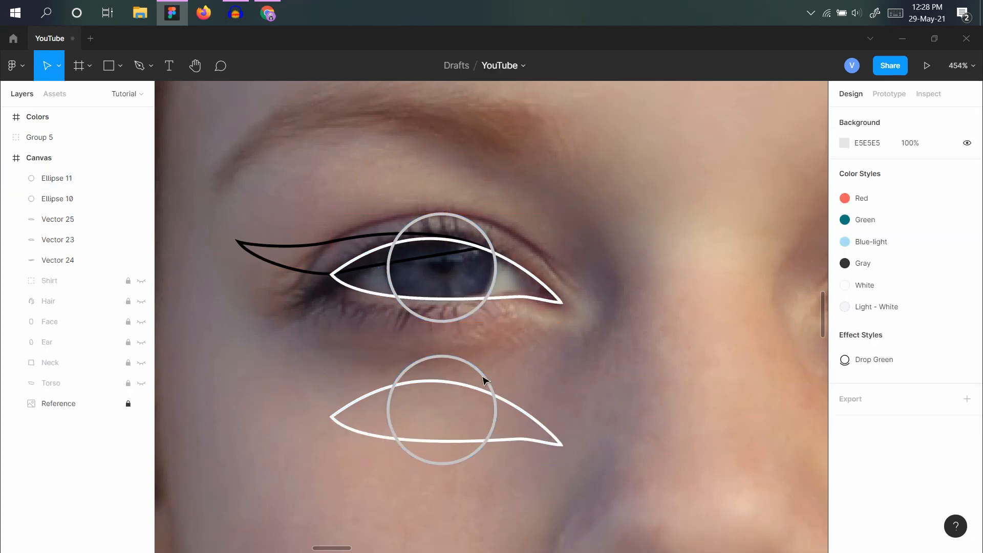
Sample the dark iris colour 2C2B39 from the photo for the copied circle and convert its stroke to a fill.
click(472, 371)
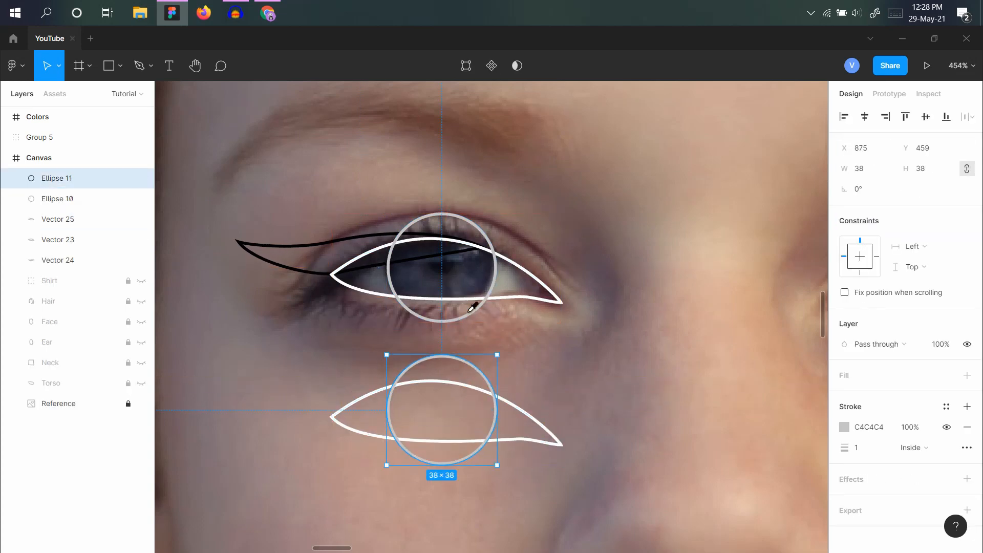
key(i)
click(468, 265)
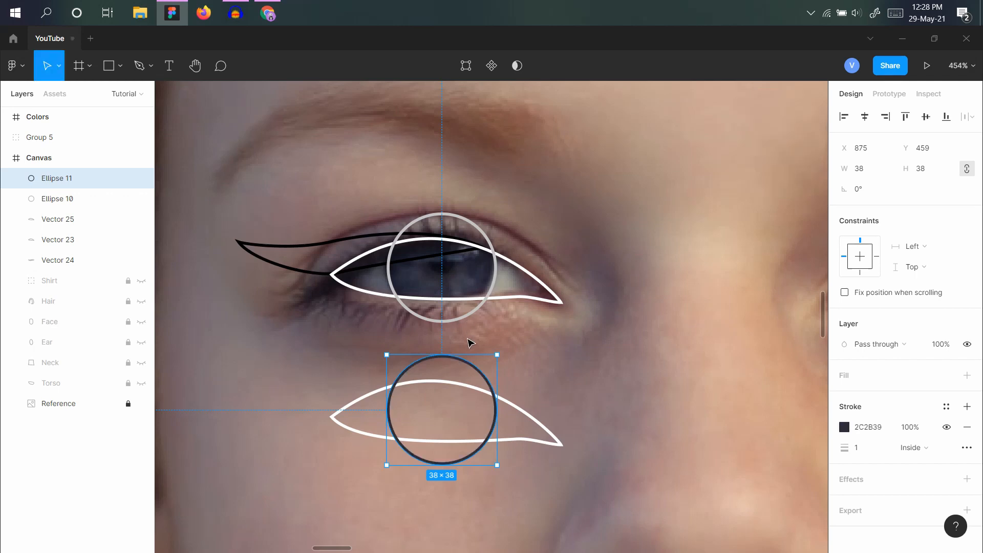
Convert the copied eye outline's white stroke into a solid white fill.
click(532, 418)
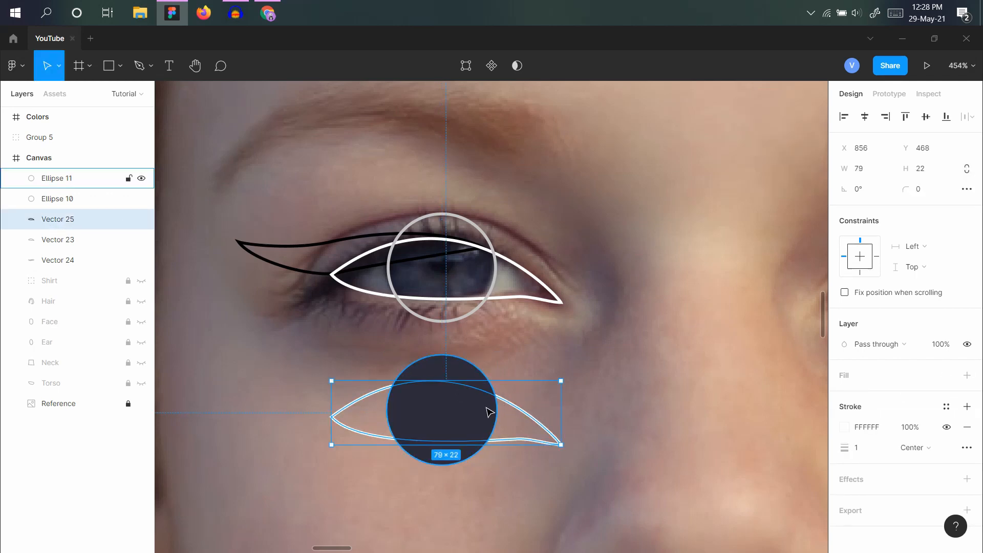
key(shift+x)
click(597, 393)
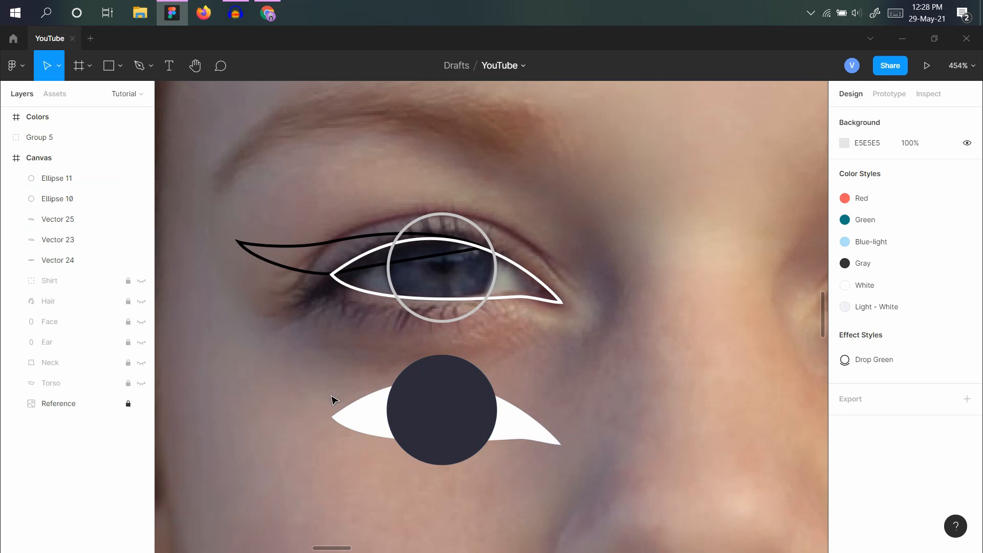
Move the white eye shape above the dark circle in the layer order and mask it with the circle.
click(527, 430)
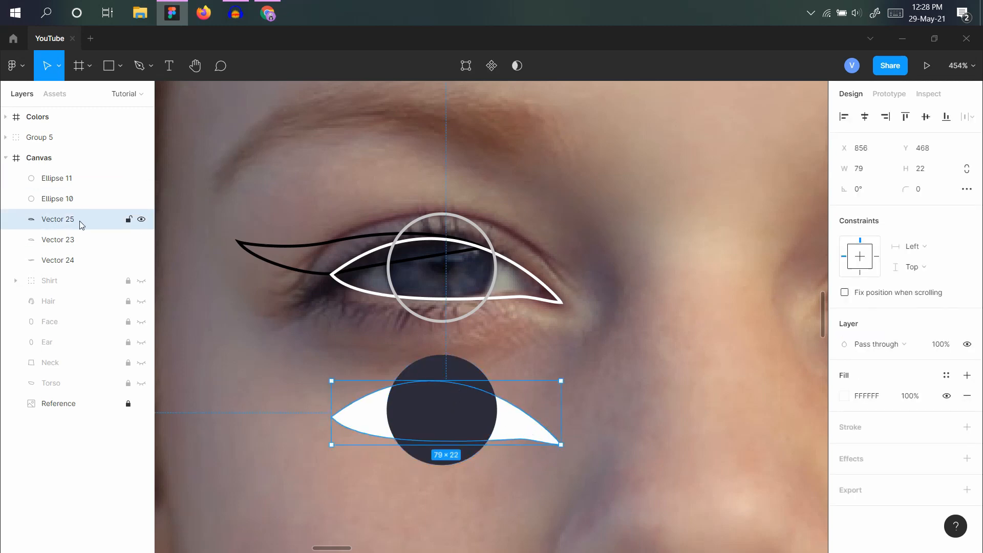
drag(79, 220, 77, 173)
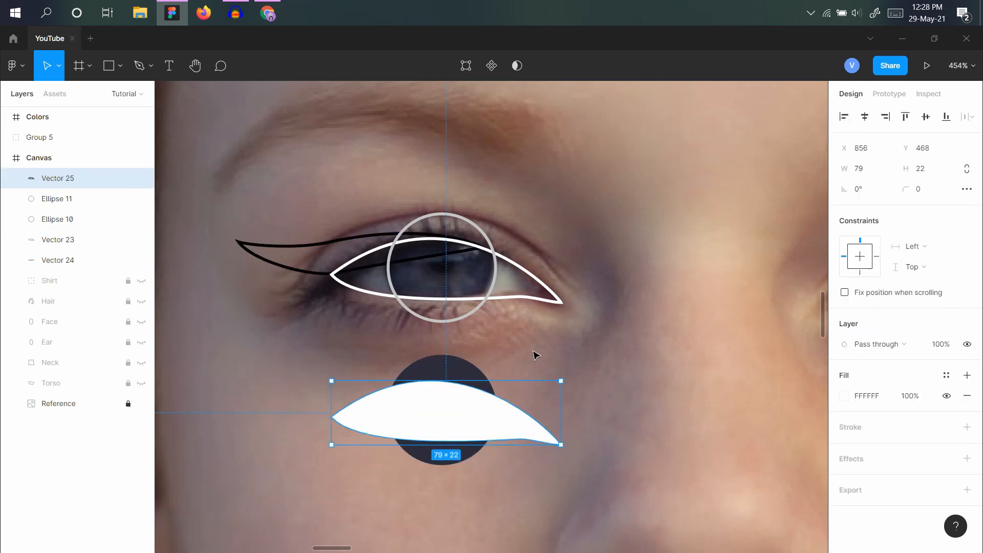
drag(535, 355, 343, 458)
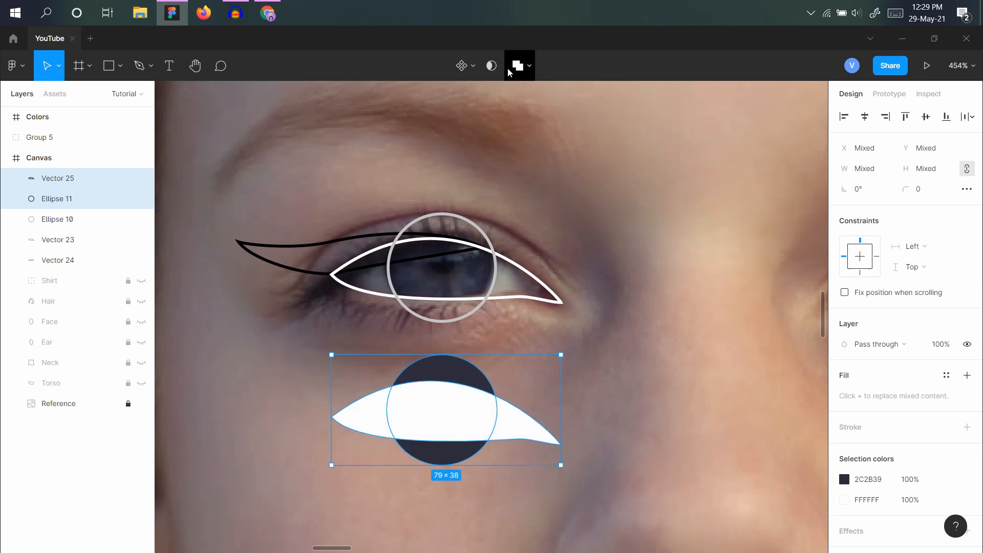
click(490, 66)
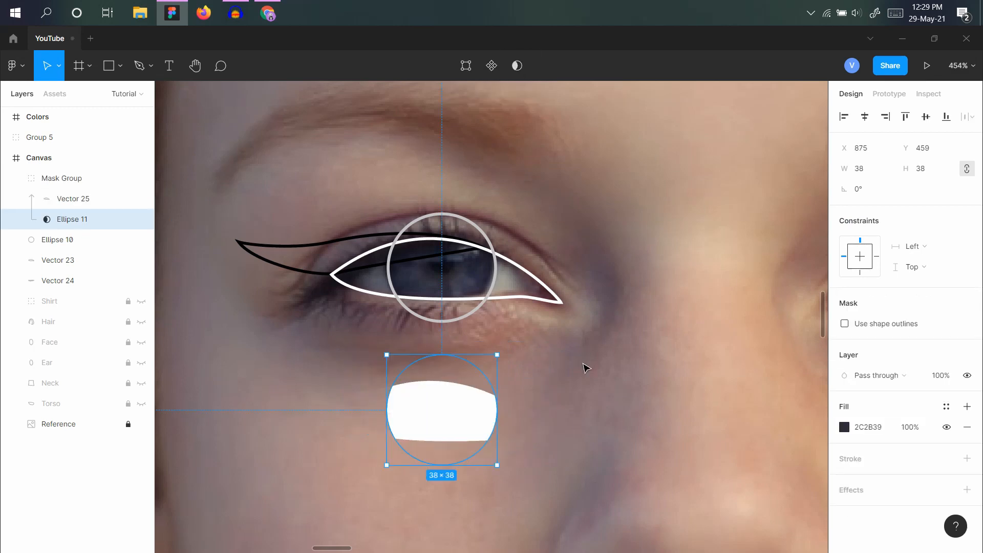
Recolour the masked iris group with the dark colour 282737 sampled from the iris in the photo.
click(586, 367)
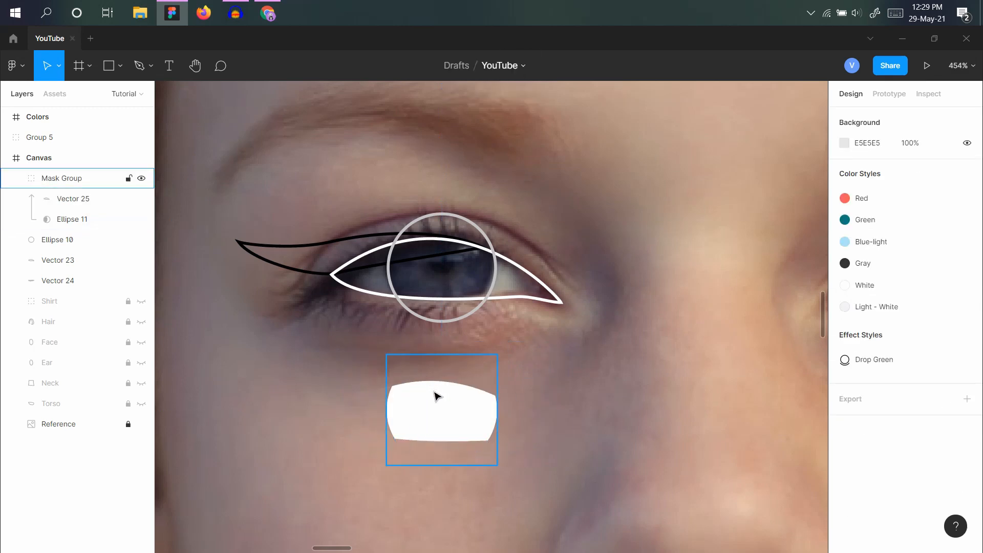
click(444, 414)
key(i)
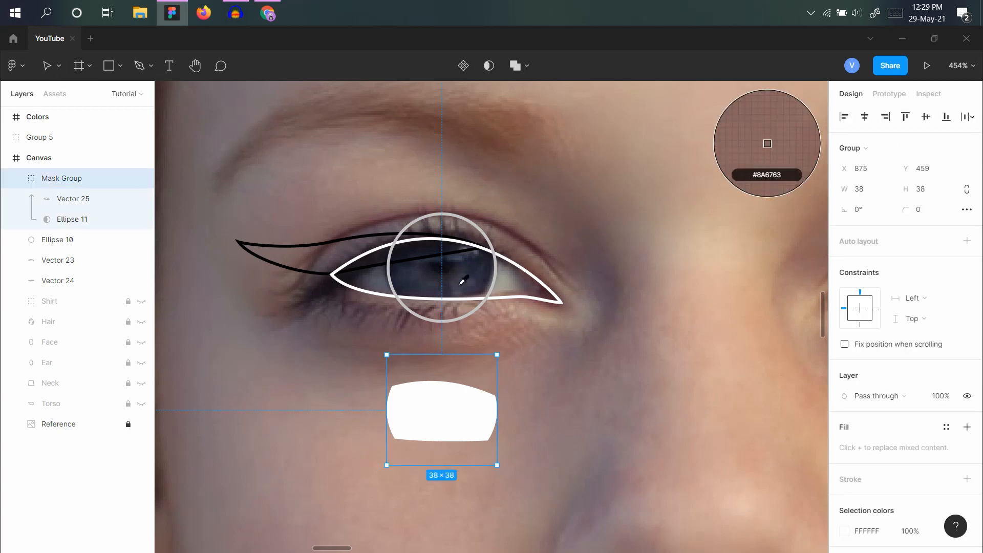
click(468, 262)
key(Escape)
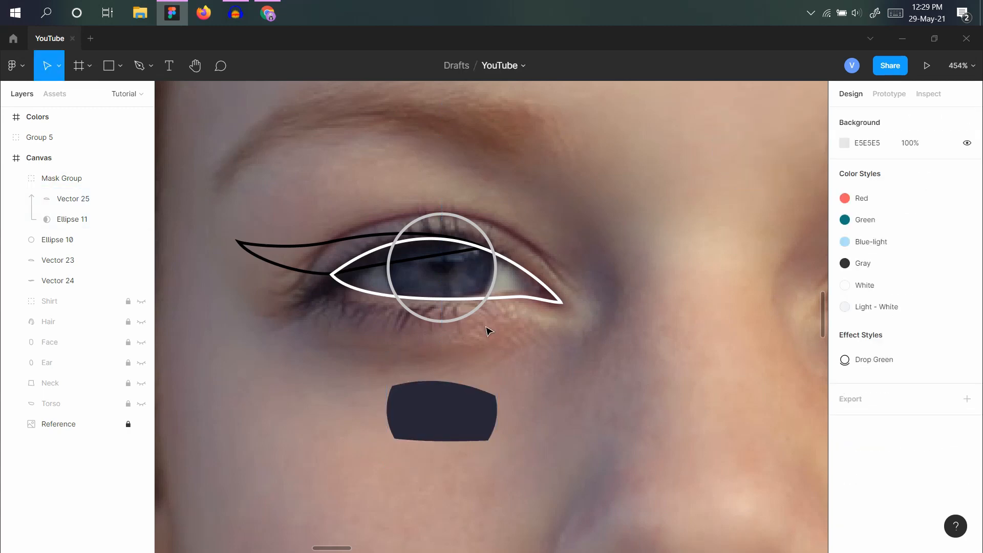
Delete the original grey iris circle and move the dark masked iris into its place inside the eye outline.
click(472, 319)
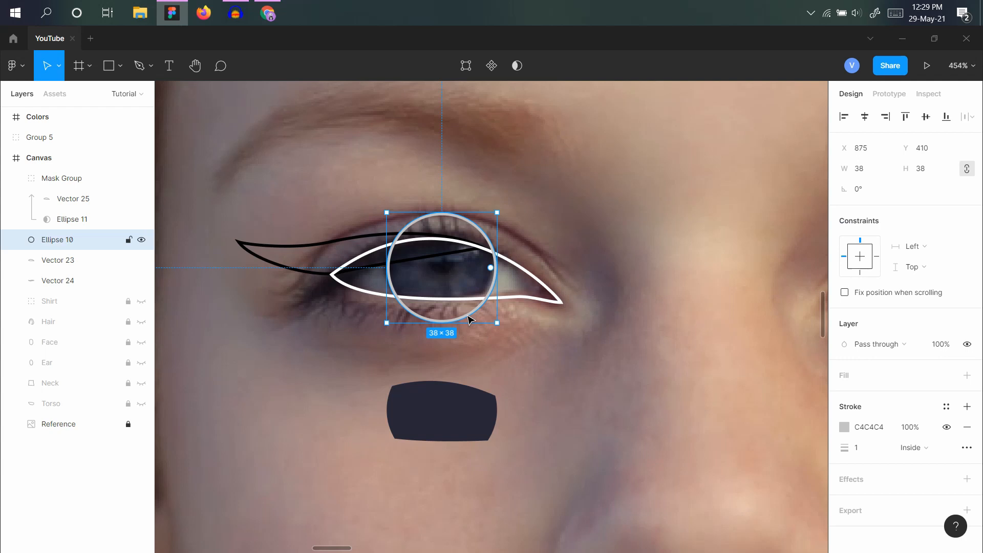
key(Delete)
click(433, 416)
drag(433, 416, 432, 277)
key(Up)
key(Up)
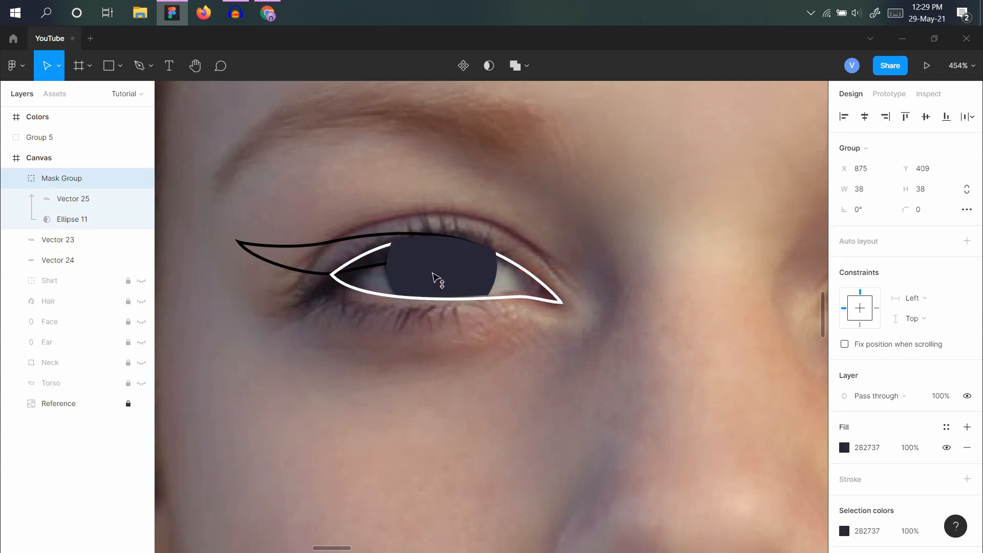
drag(432, 277, 434, 287)
Convert the white eye outline and the black eyeliner outline from strokes to solid fills.
scroll(435, 269, up, 3)
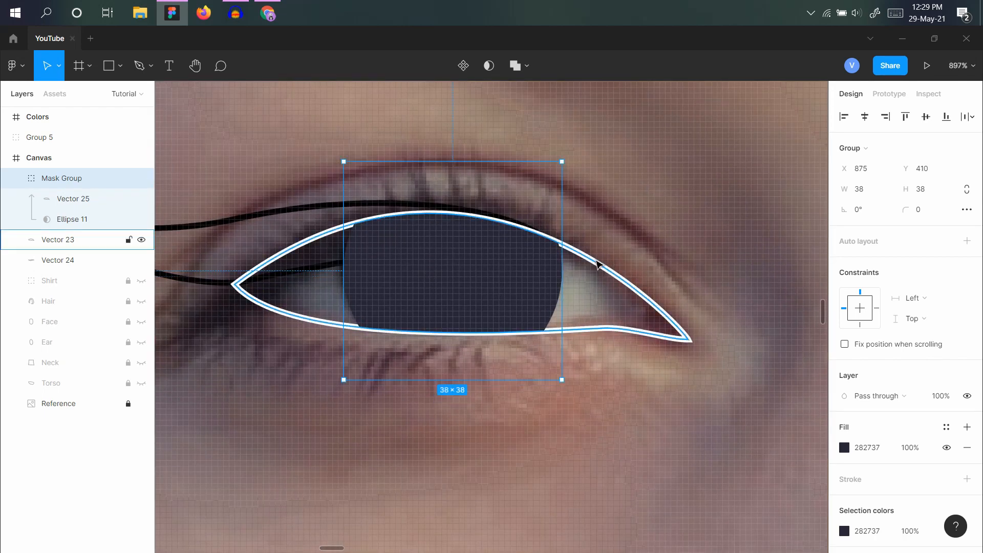
click(597, 263)
key(shift+x)
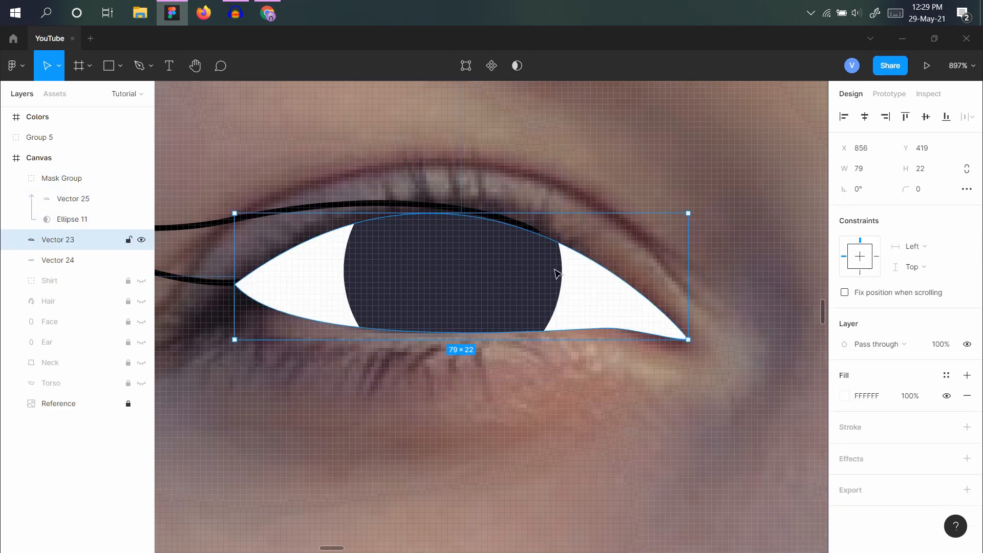
click(308, 209)
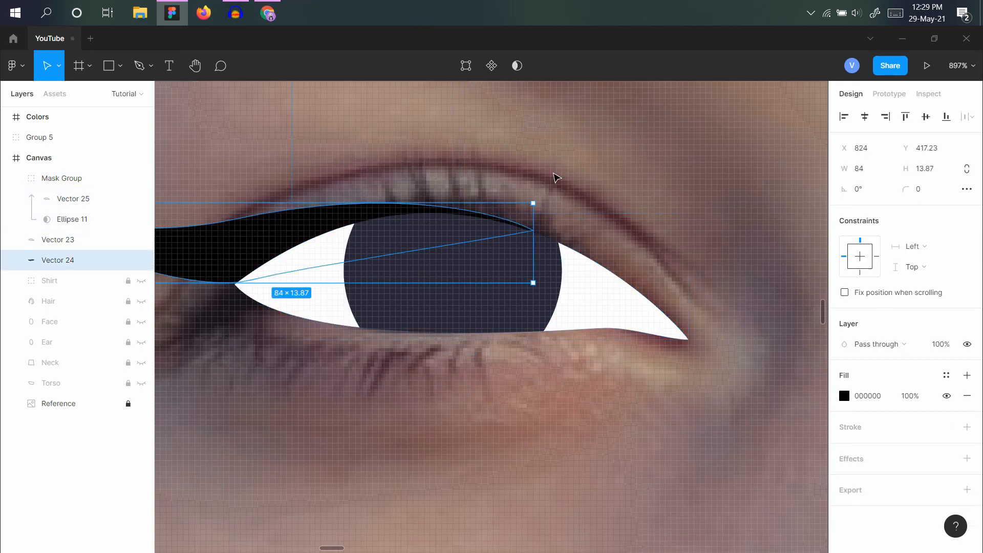
click(422, 253)
scroll(422, 252, down, 10)
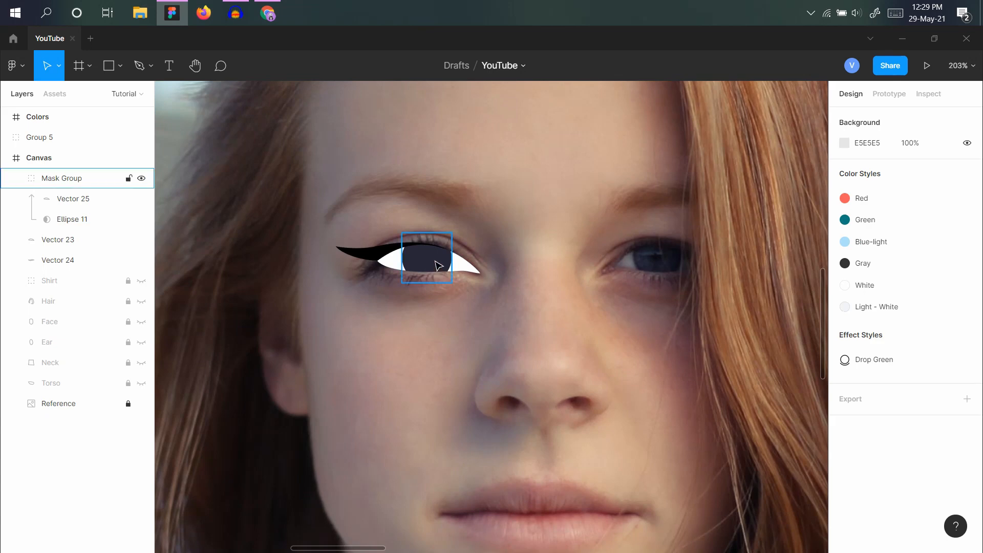
Draw a 10 × 10 pupil circle at the centre of the iris and nudge it up by 1.
scroll(414, 259, up, 10)
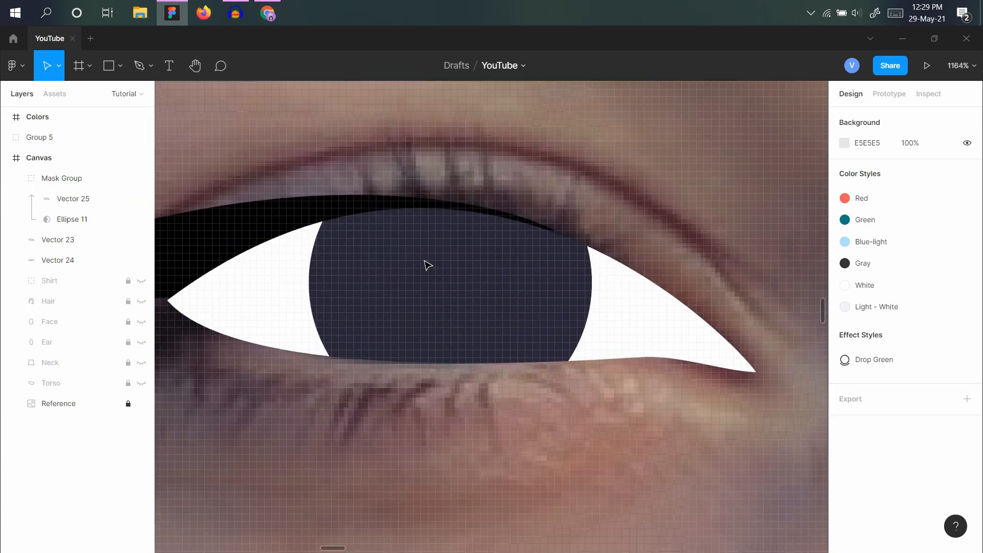
click(429, 265)
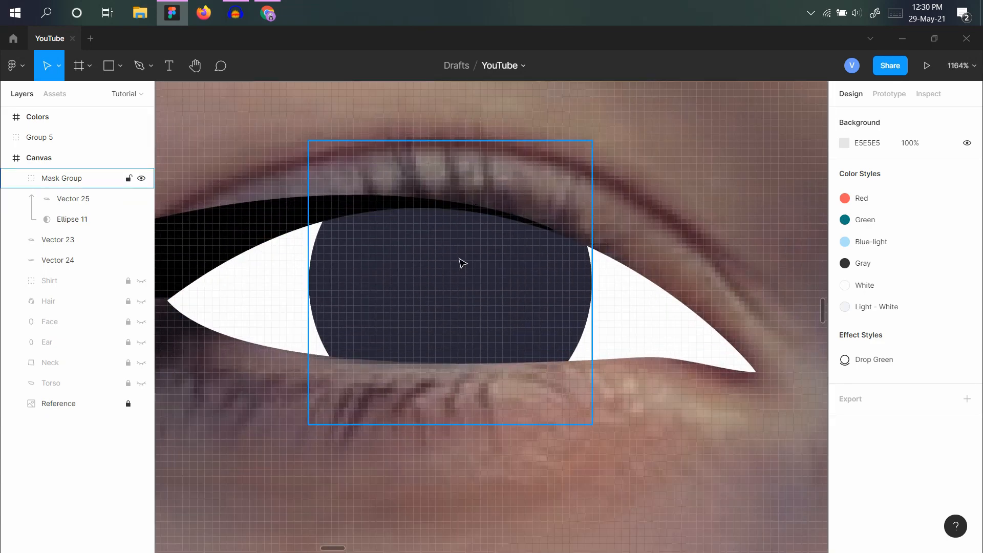
key(o)
drag(451, 289, 488, 315)
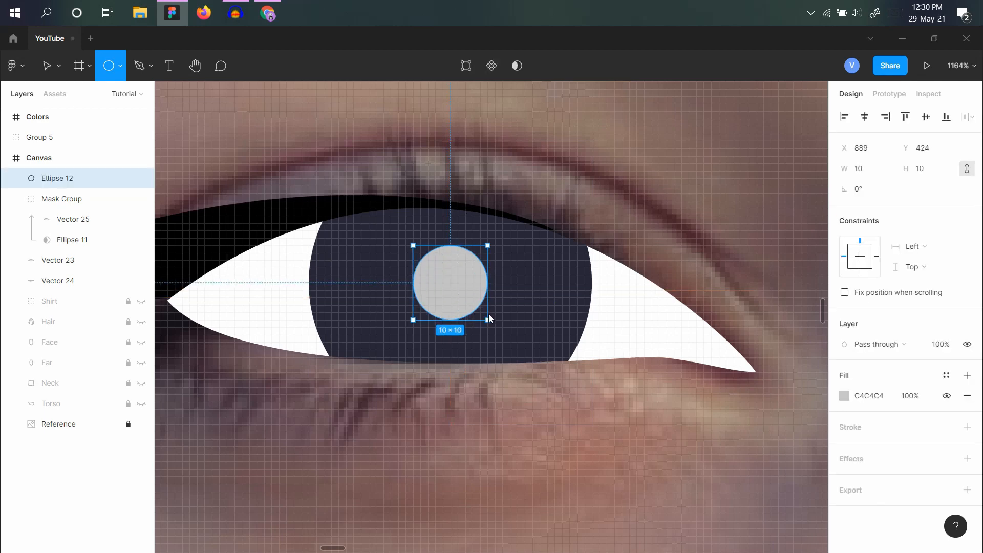
click(347, 274)
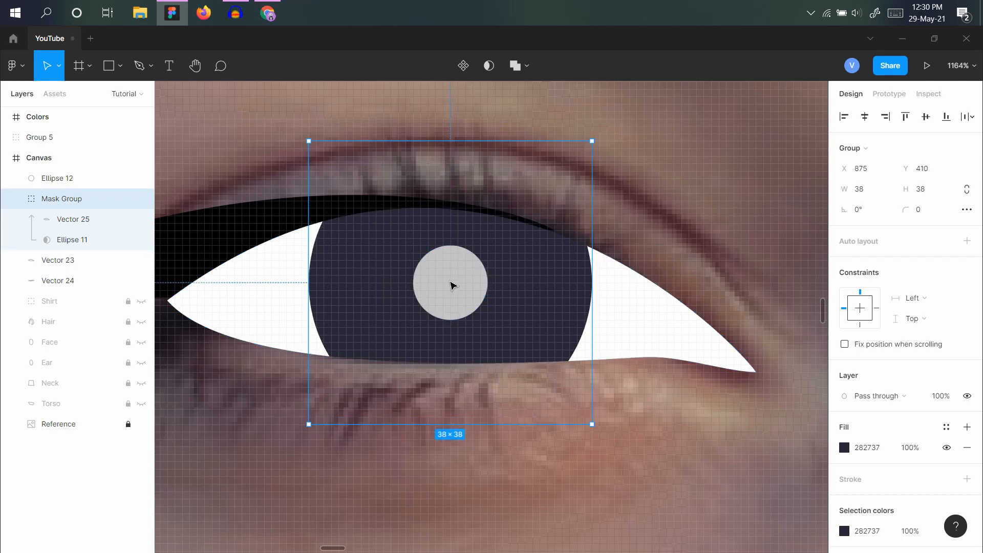
click(451, 283)
key(Up)
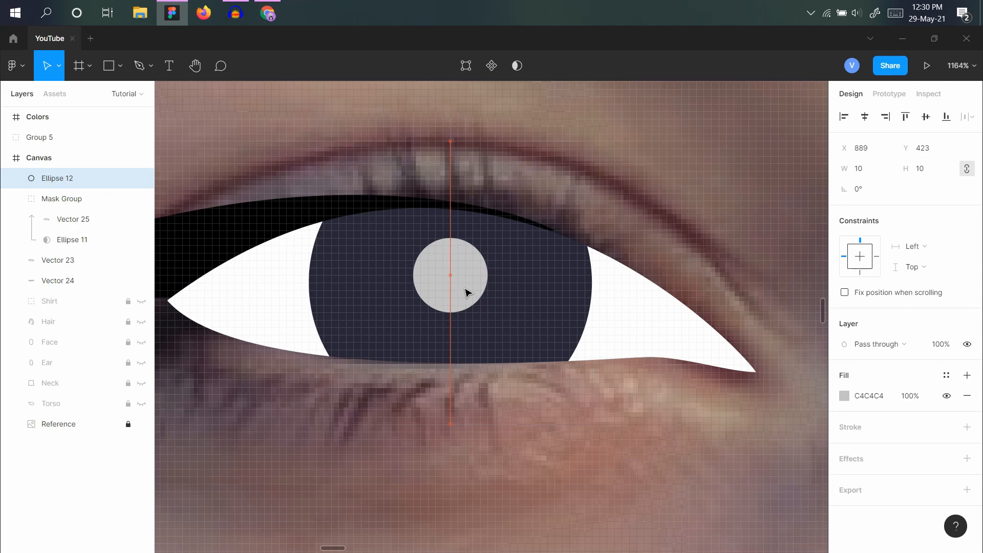
Fill the pupil with the black 000000 sampled from the eyeliner.
key(i)
click(258, 213)
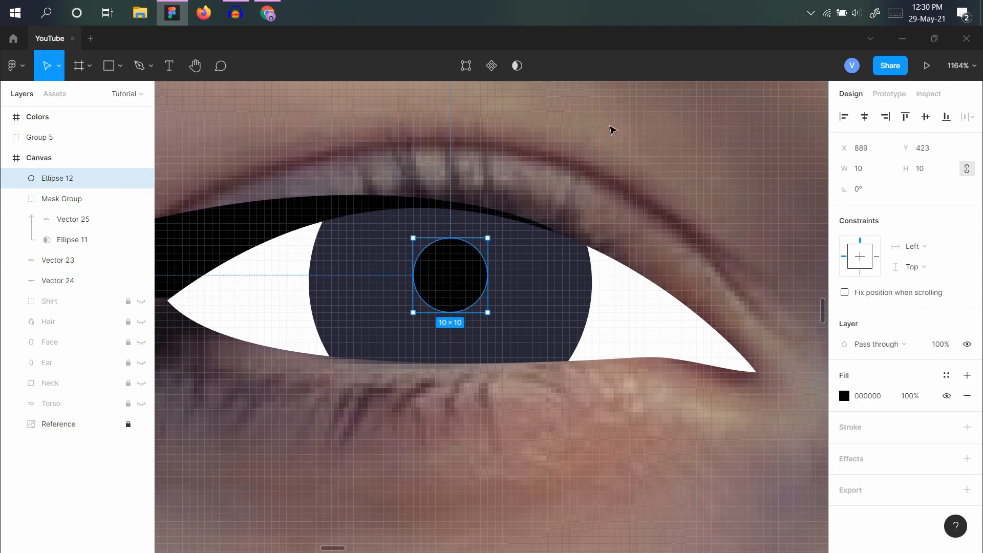
key(Escape)
scroll(505, 268, down, 5)
scroll(447, 300, down, 15)
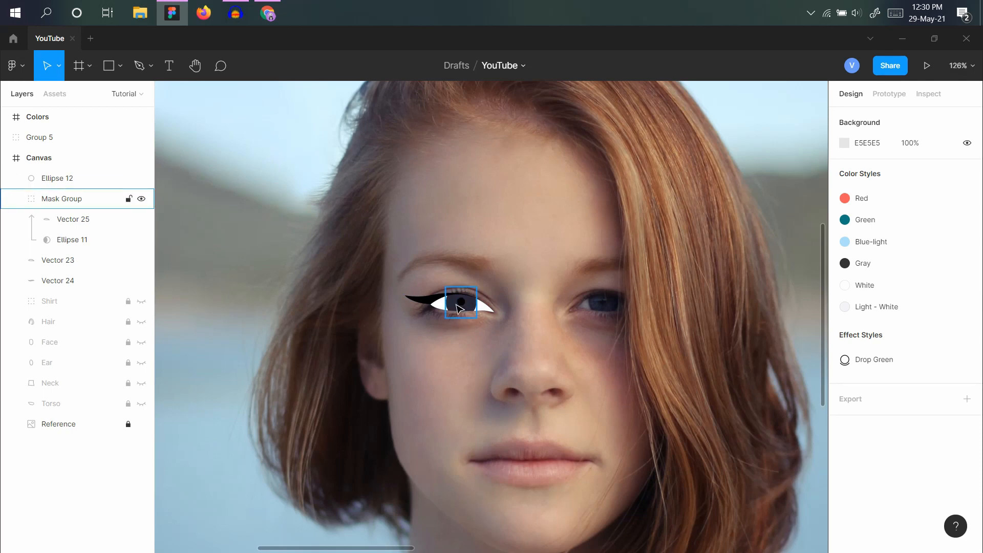
Draw a 36 × 12 rectangle across the upper half of the iris, just below the eyeliner.
scroll(484, 313, up, 15)
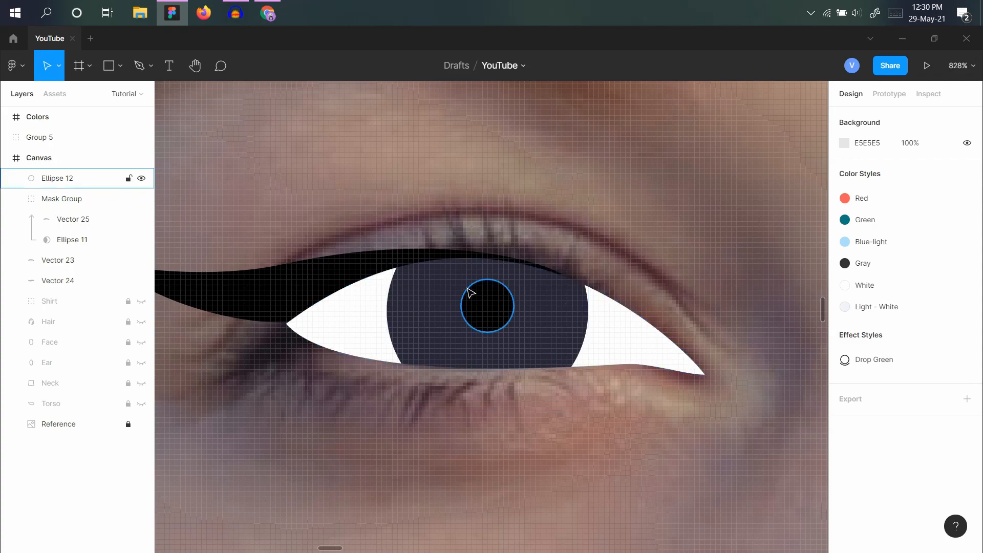
scroll(472, 292, up, 4)
key(r)
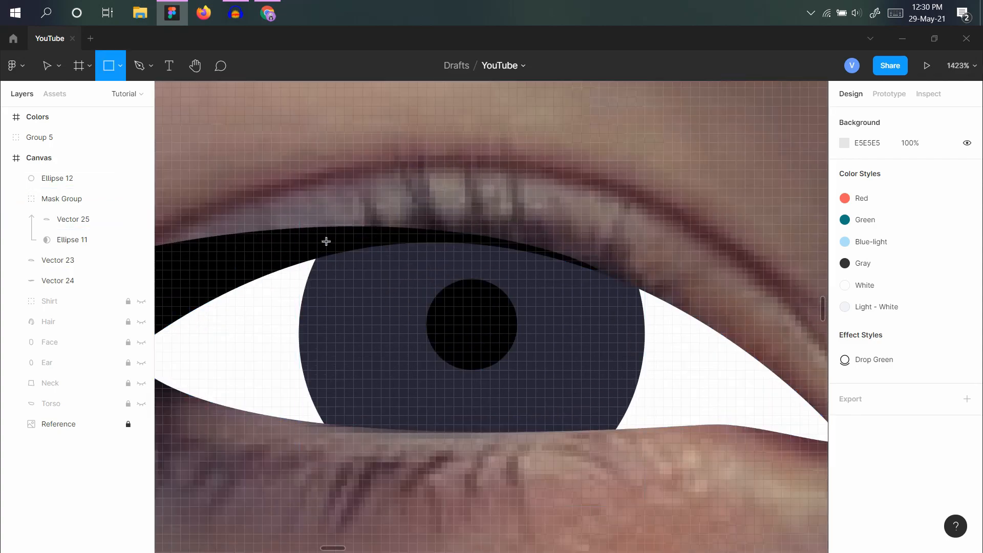
mouse_move(317, 252)
mouse_down()
mouse_move(614, 340)
mouse_move(645, 361)
mouse_up()
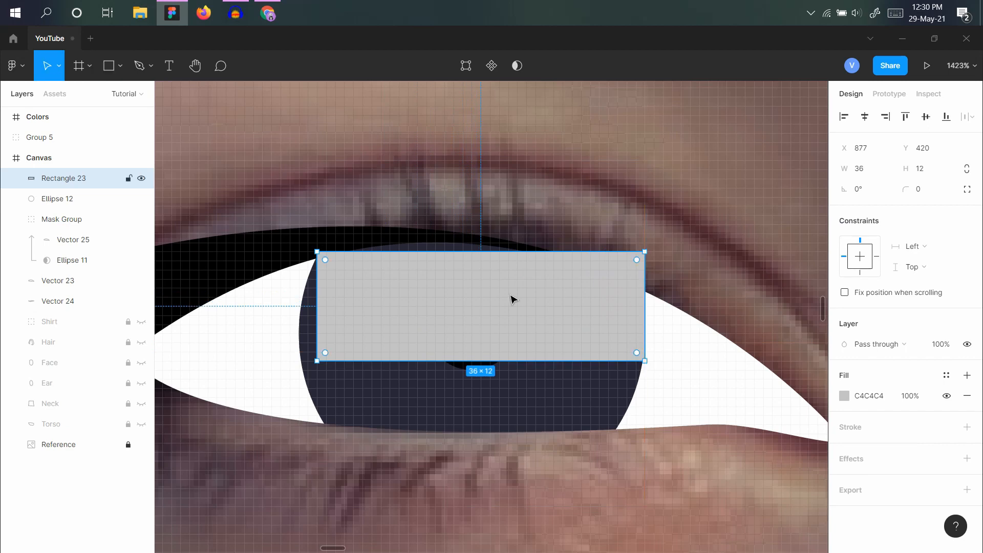
Reshape the rectangle's corners and bend its edges to follow the upper eyelid and iris sides, with an upward-arched lower edge.
double_click(512, 299)
drag(645, 252, 640, 288)
key(ctrl)
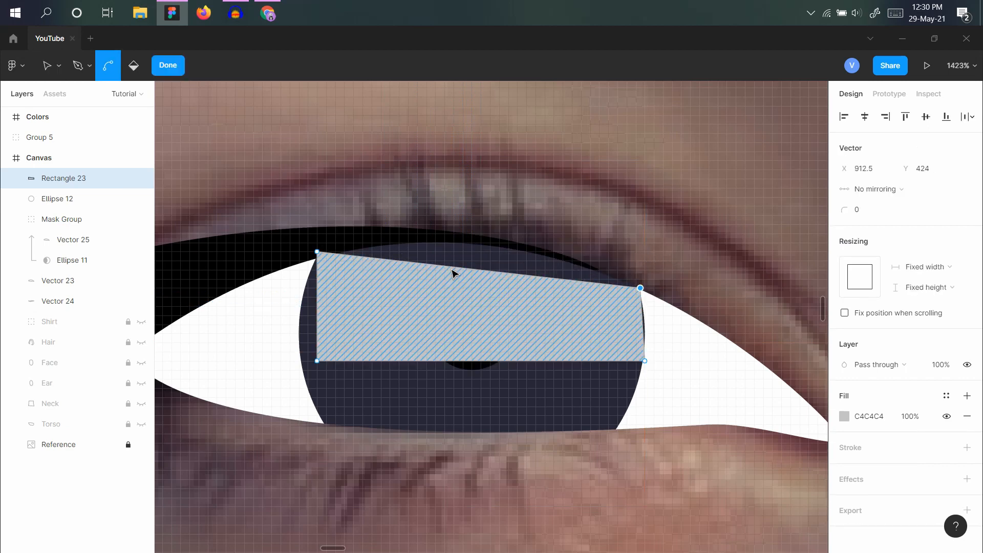
drag(454, 271, 439, 244)
mouse_move(318, 302)
mouse_down()
mouse_move(307, 293)
mouse_move(309, 307)
mouse_up()
drag(317, 360, 299, 347)
drag(646, 362, 650, 334)
ctrl+click(647, 331)
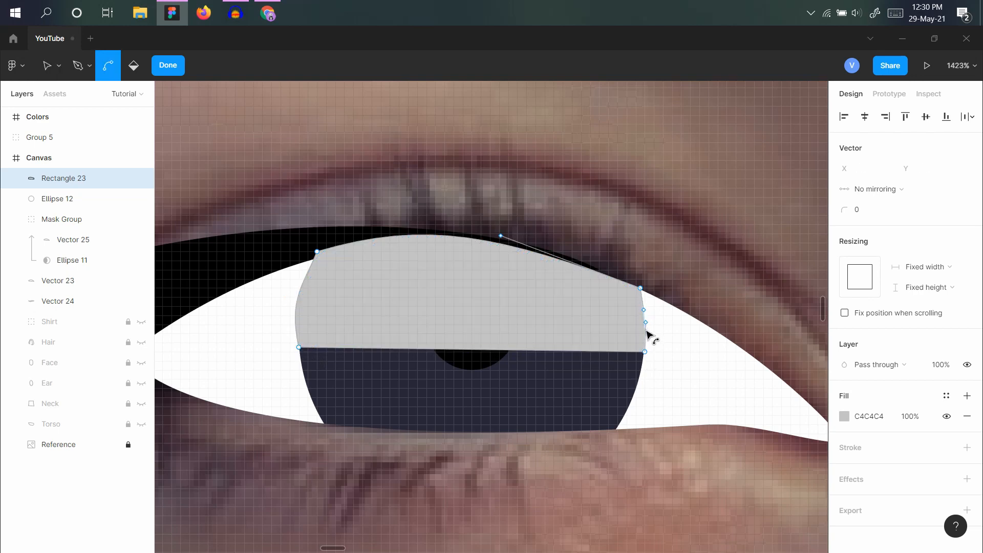
drag(490, 351, 485, 330)
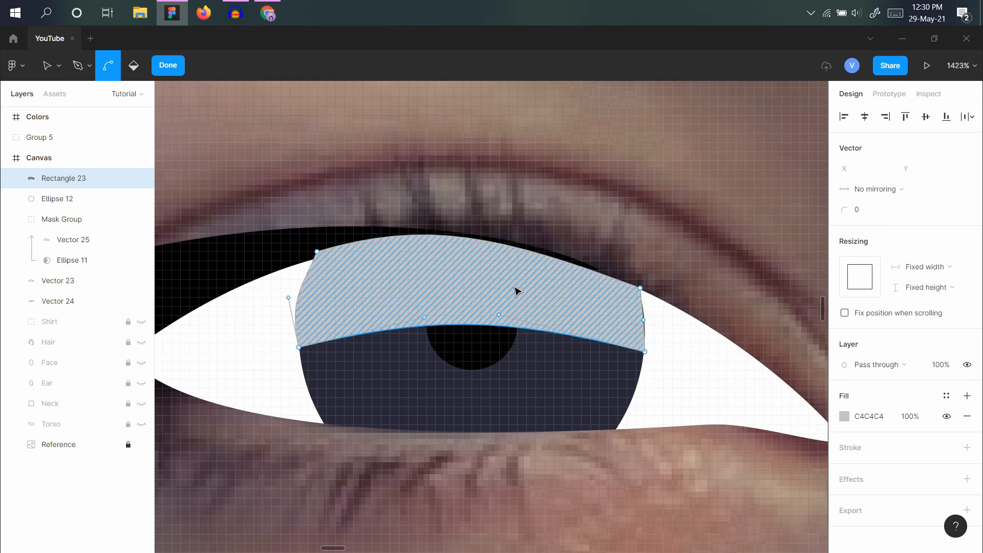
Fill the curved shape over the iris with the black 000000 sampled from the eyeliner.
key(Escape)
key(i)
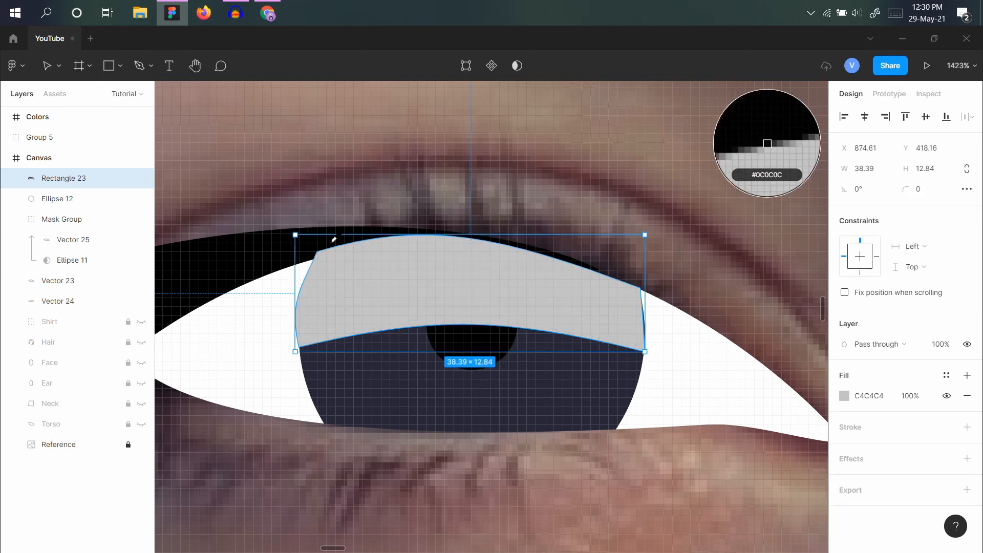
click(266, 241)
key(Escape)
scroll(484, 301, down, 3)
click(484, 301)
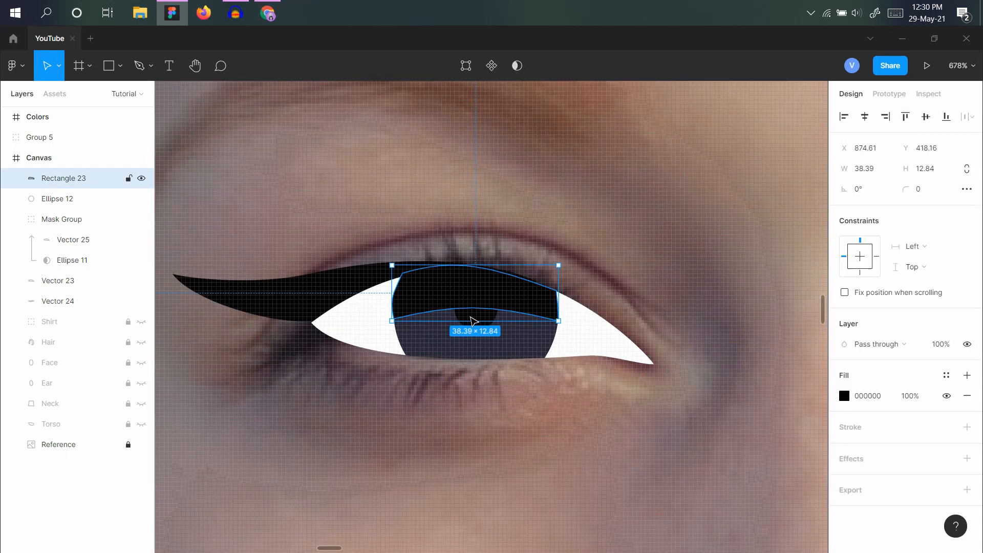
Reduce the black lid shadow's height to 12 and adjust its left edge curve to follow the iris.
scroll(468, 317, up, 4)
drag(486, 327, 487, 320)
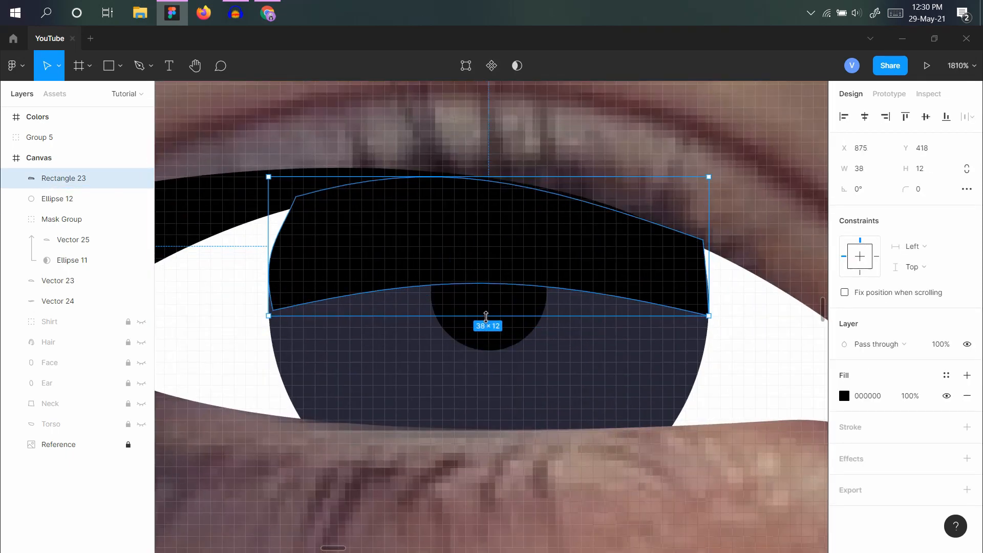
double_click(371, 289)
click(269, 310)
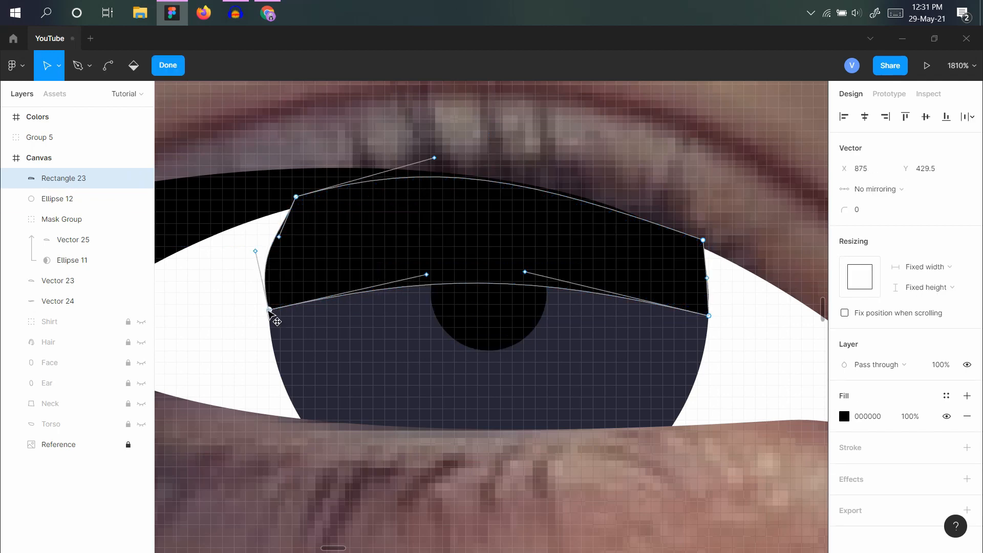
drag(256, 252, 263, 252)
key(Escape)
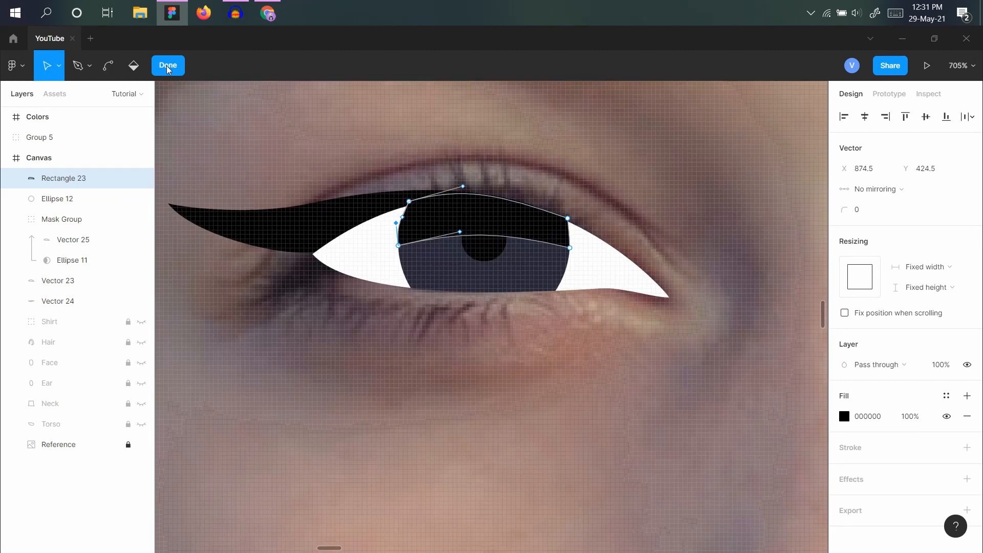
key(Escape)
Move the black lid shadow's upper-right corner inward to meet the iris edge beneath the eyelid.
scroll(464, 232, down, 3)
scroll(500, 233, up, 4)
scroll(499, 233, up, 3)
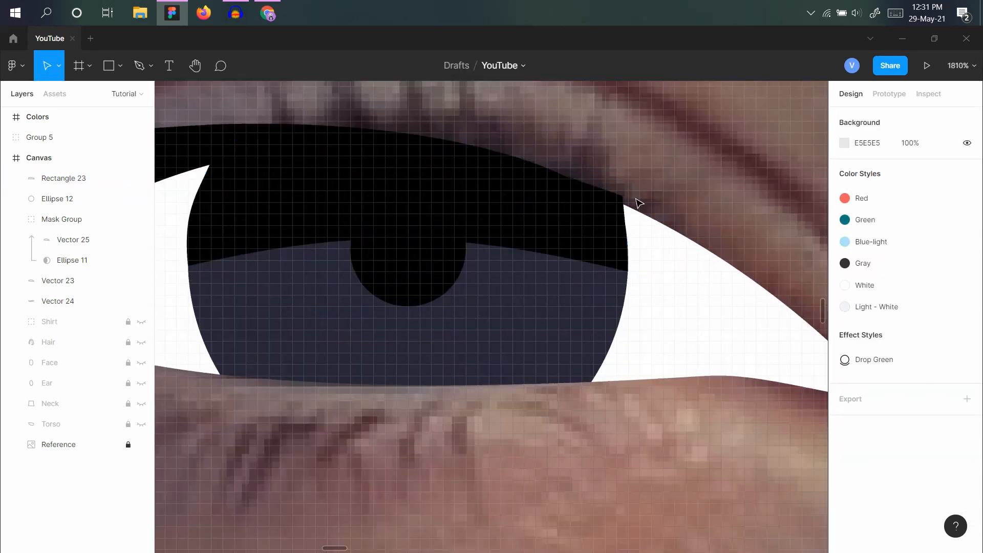
click(593, 213)
double_click(623, 200)
click(617, 203)
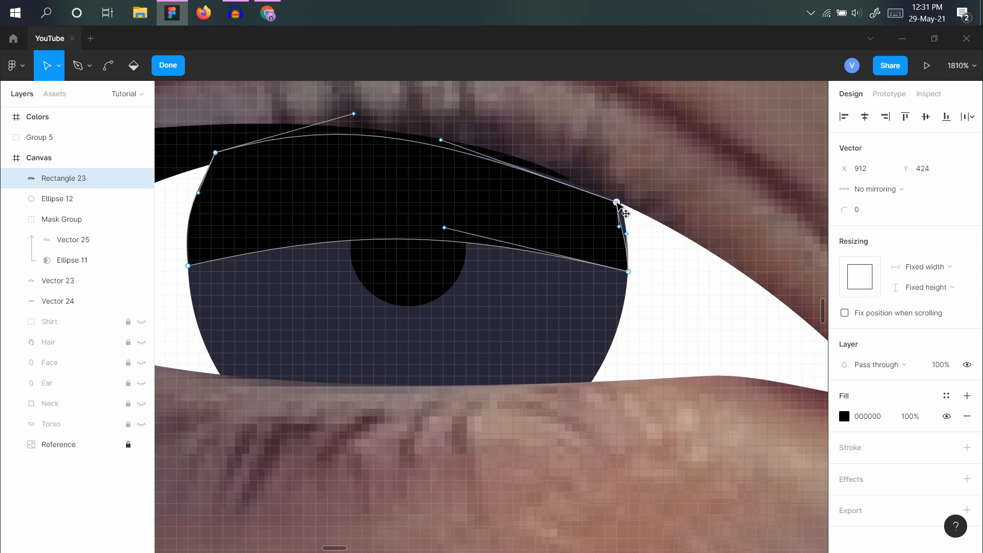
drag(619, 205, 618, 198)
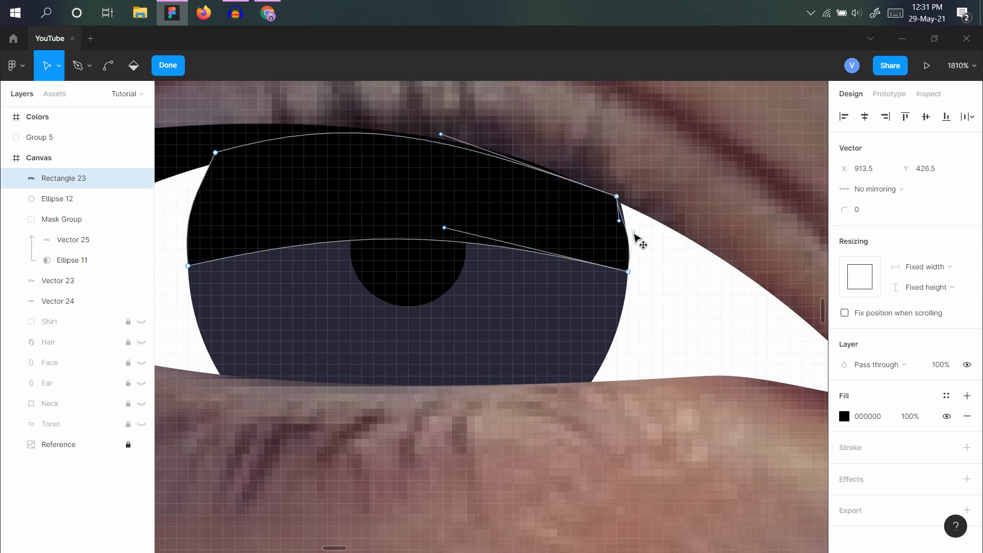
drag(620, 221, 626, 220)
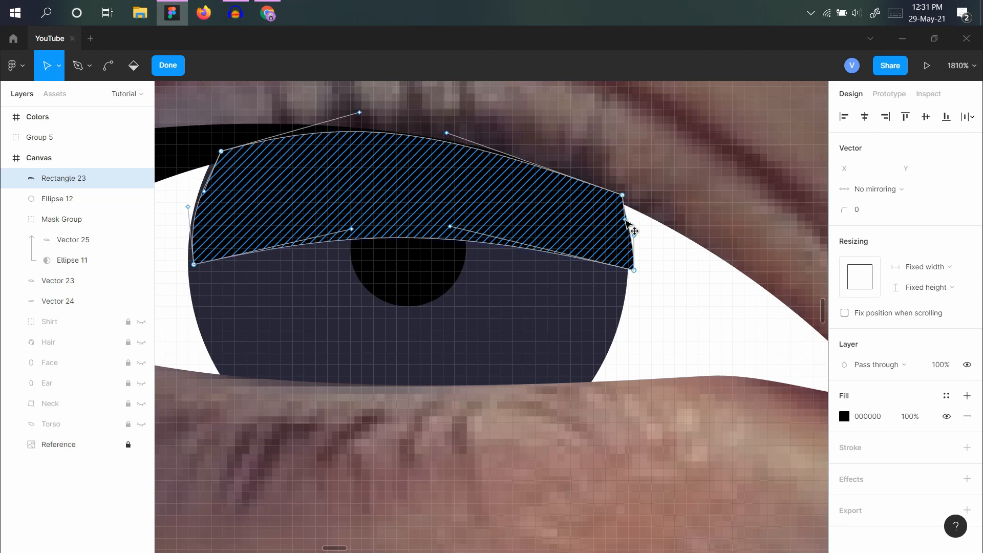
key(ctrl+z)
key(ctrl+z)
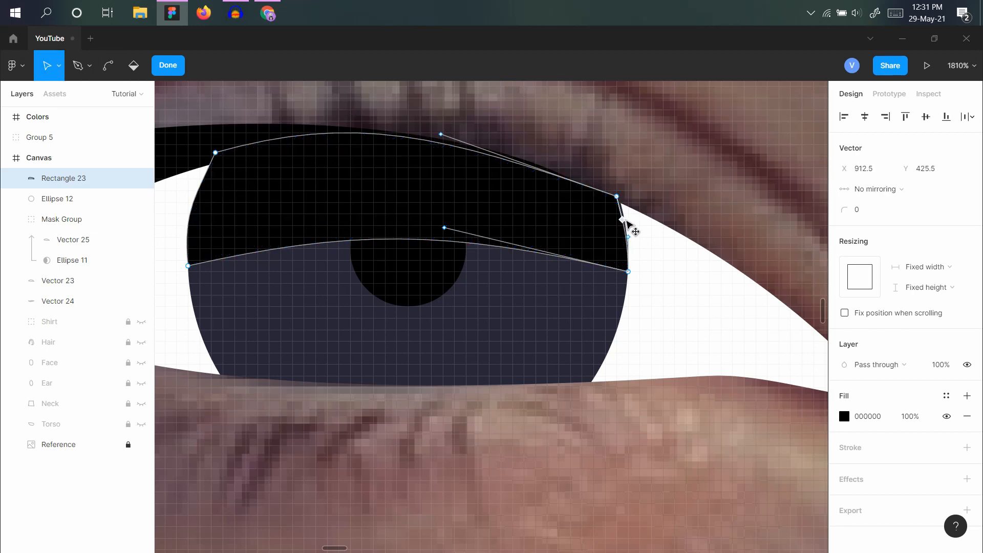
Move the upper-right corner's curve handle to X 913, Y 426 so the lid shadow's right edge follows the iris.
drag(623, 219, 628, 226)
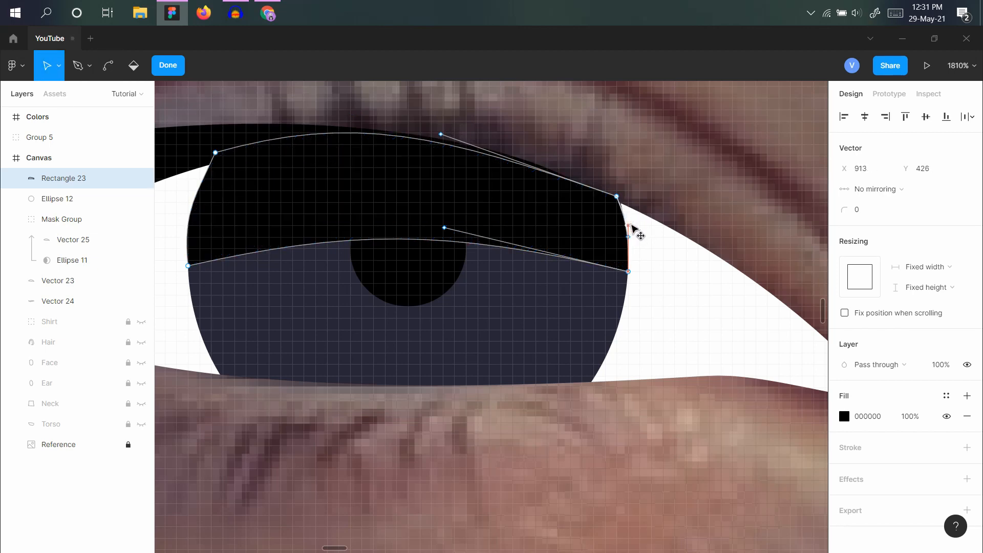
click(168, 65)
key(Escape)
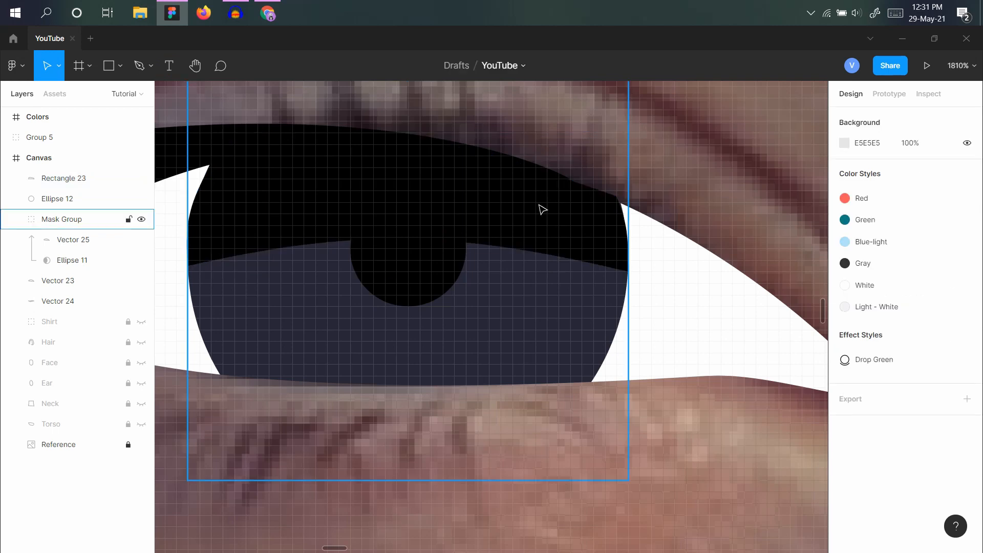
scroll(507, 253, down, 5)
scroll(407, 296, down, 8)
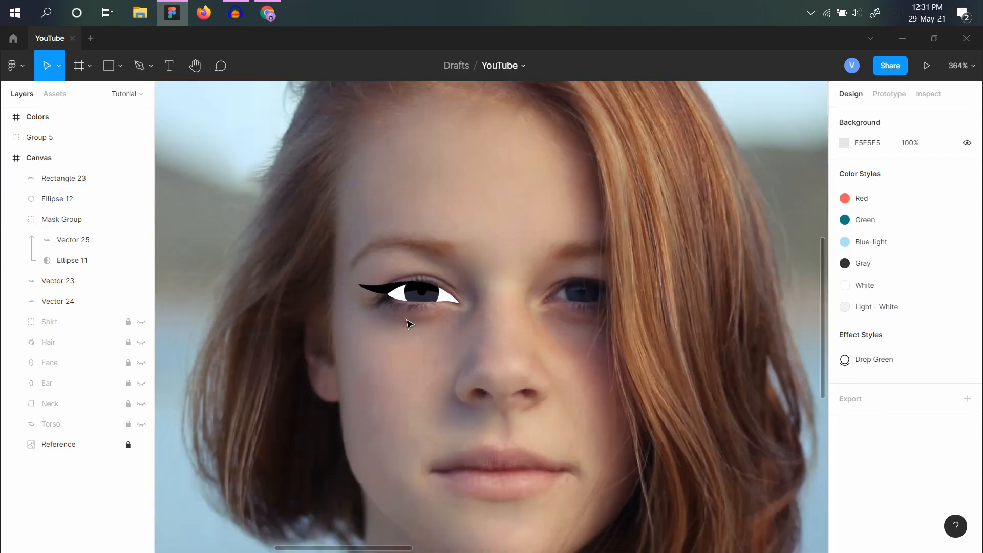
Group all the shapes of the finished eye and name the group Eye.
drag(358, 244, 509, 336)
key(ctrl+g)
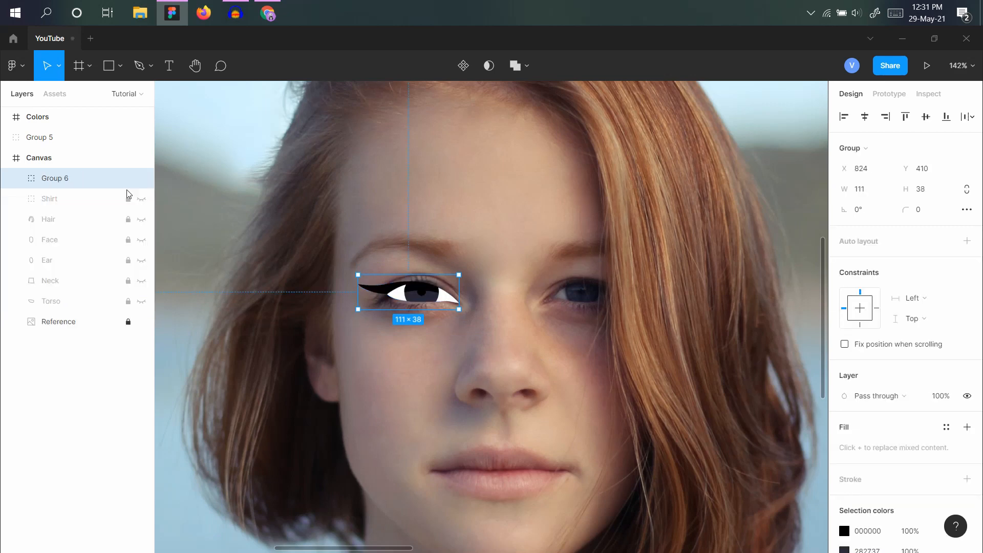
double_click(49, 179)
text(Ey)
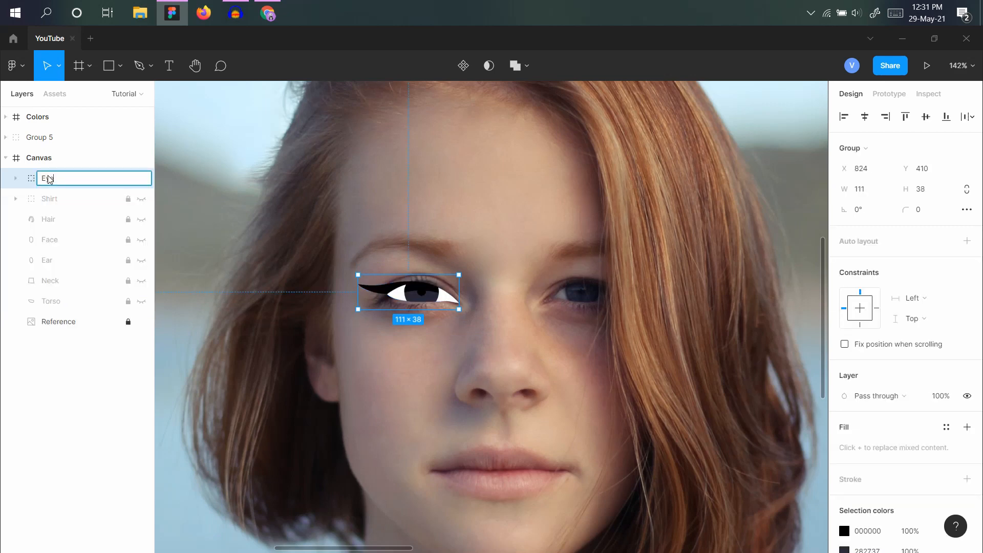
text(e)
key(Return)
Duplicate the Eye group across to the reference's other eye and flip the copy horizontally.
drag(426, 296, 589, 297)
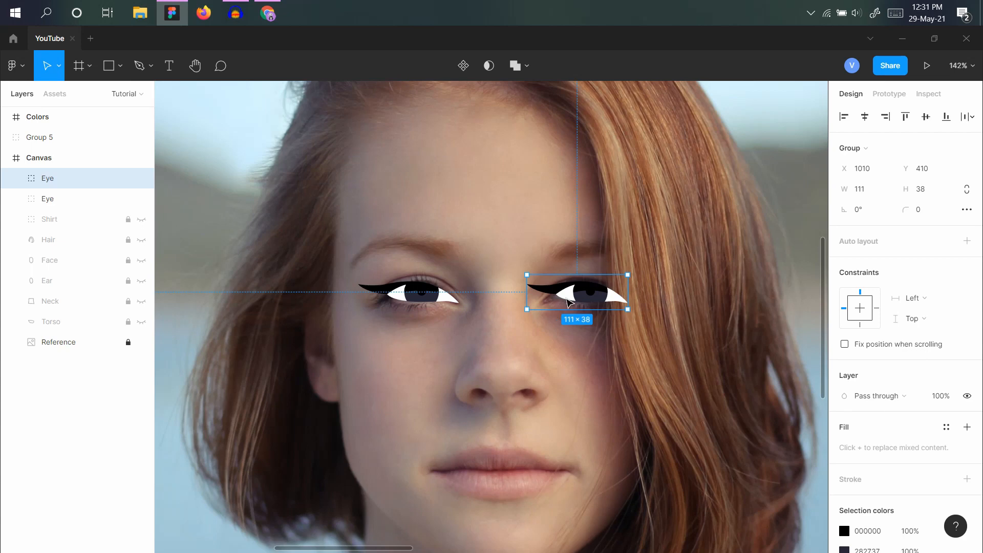
right_click(568, 300)
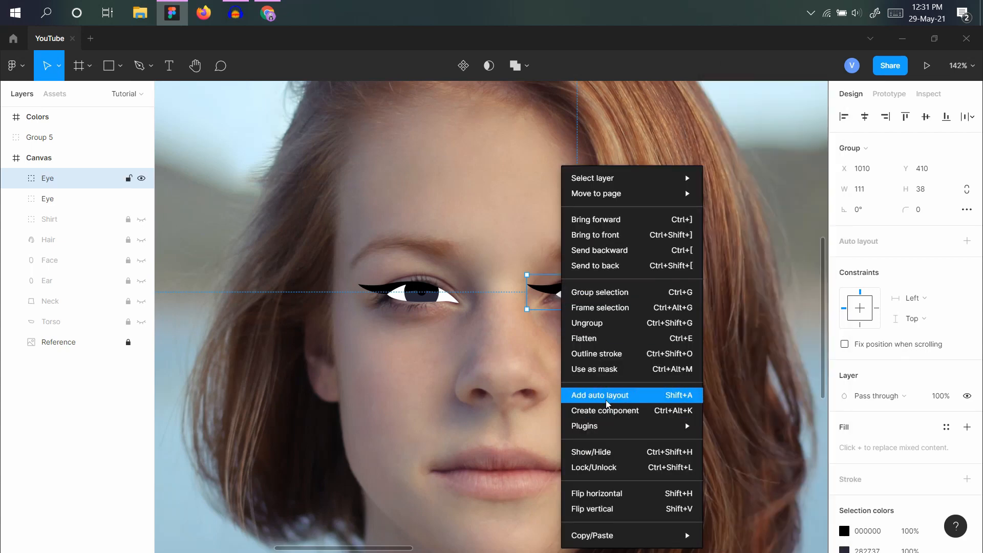
click(628, 493)
key(Escape)
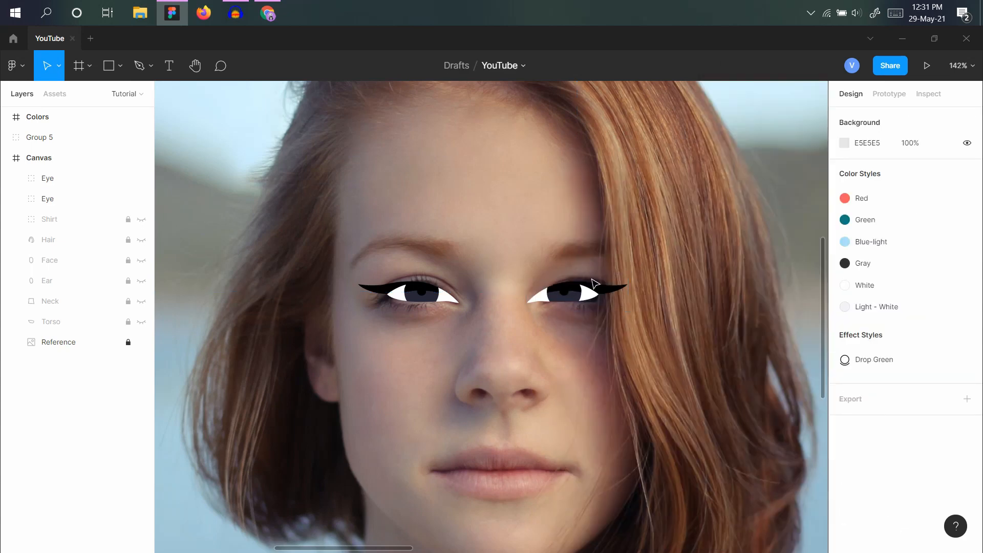
Nudge the mirrored eye outward over the reference eye, leaving a gap of about 92 between the two eyes.
click(592, 281)
key(shift+Right)
key(shift+Right)
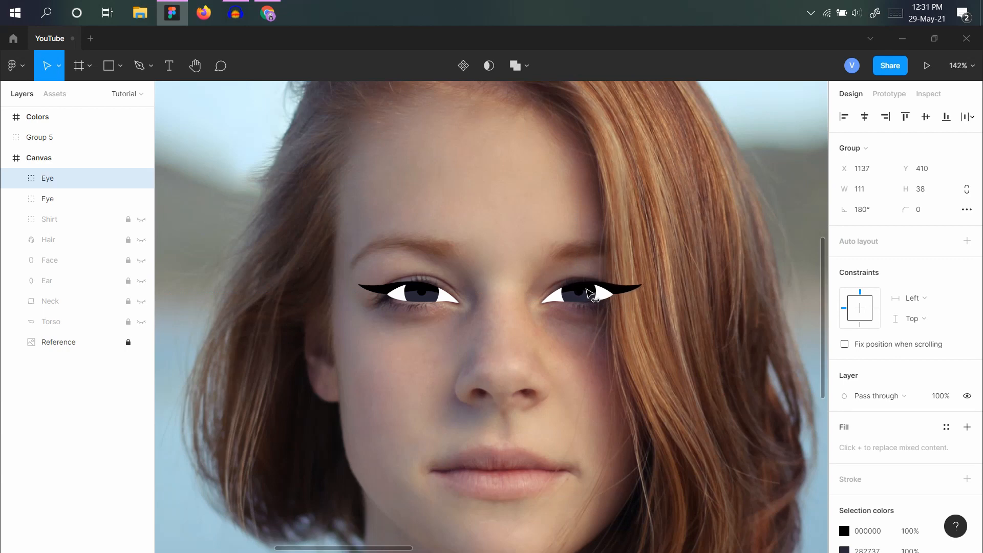
key(Right)
click(533, 260)
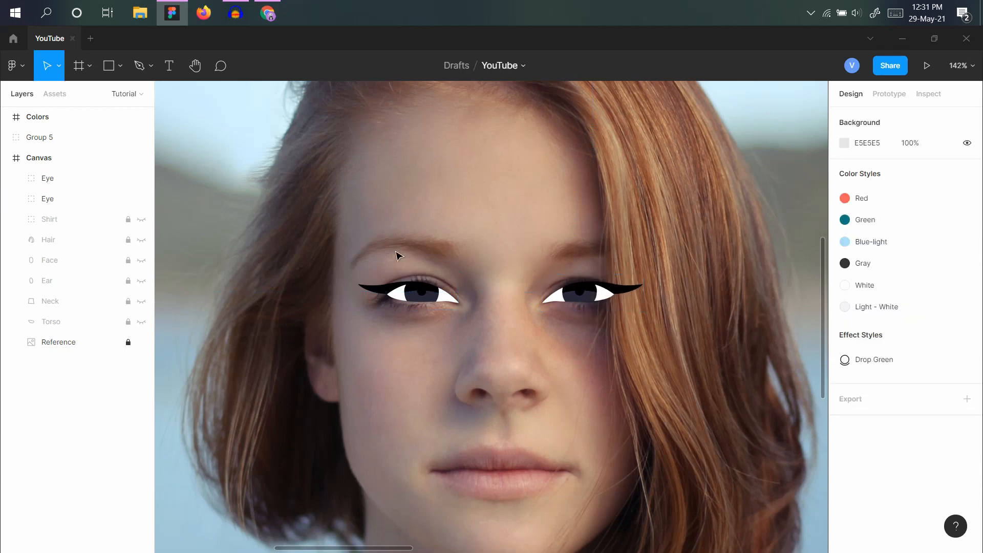
Group the two Eye groups together and name the new group Eyes.
click(409, 289)
shift+click(589, 290)
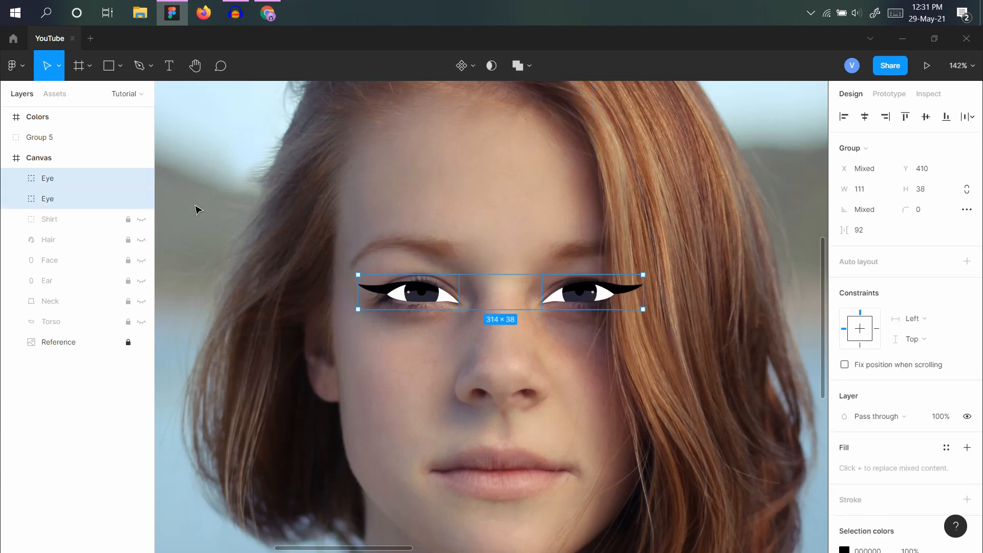
key(ctrl+g)
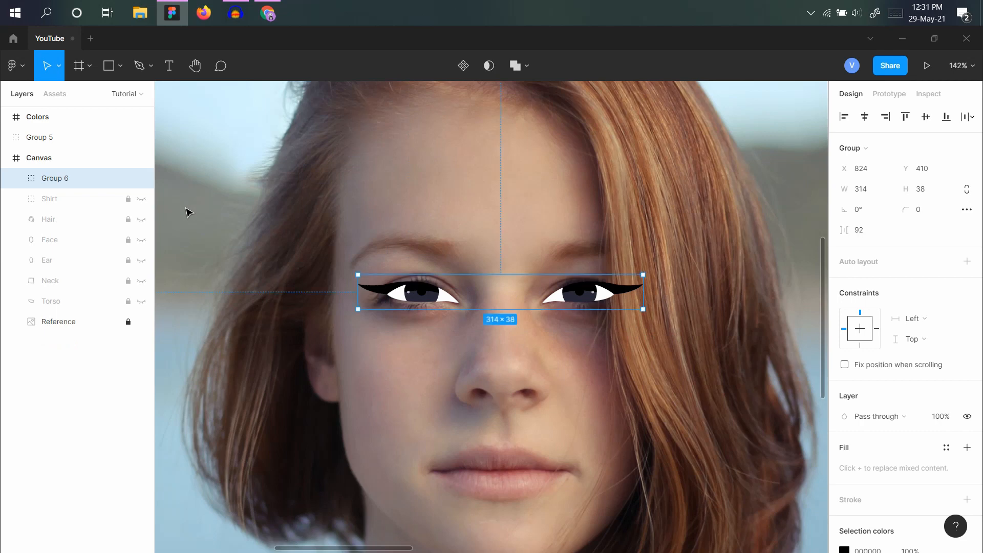
double_click(56, 180)
text(Eyes)
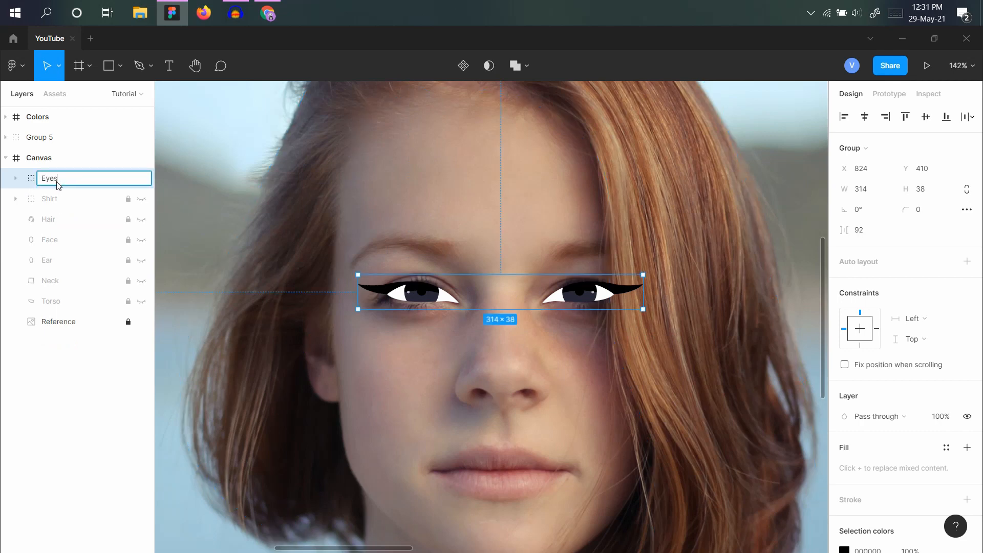
key(Return)
click(529, 231)
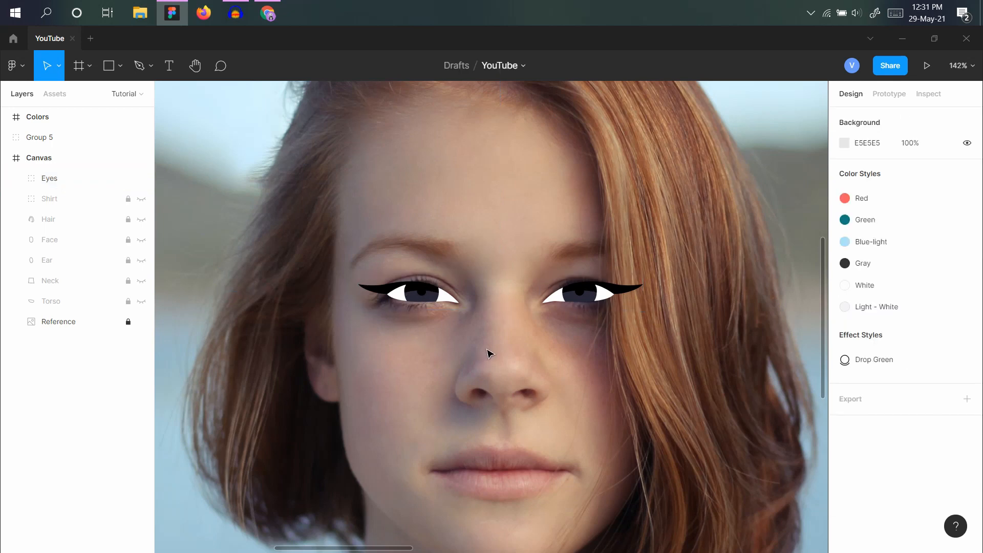
Show the Shirt, Hair, Face, Ear, Neck and Torso layers to check the eyes on the illustration, and hide them again.
scroll(464, 371, down, 5)
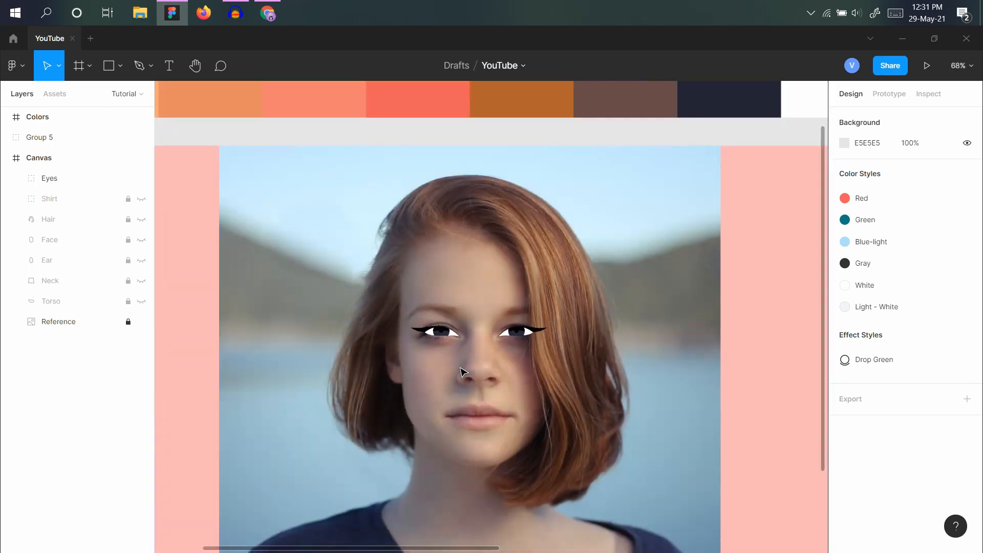
scroll(467, 385, up, 1)
scroll(466, 359, down, 2)
scroll(464, 344, down, 3)
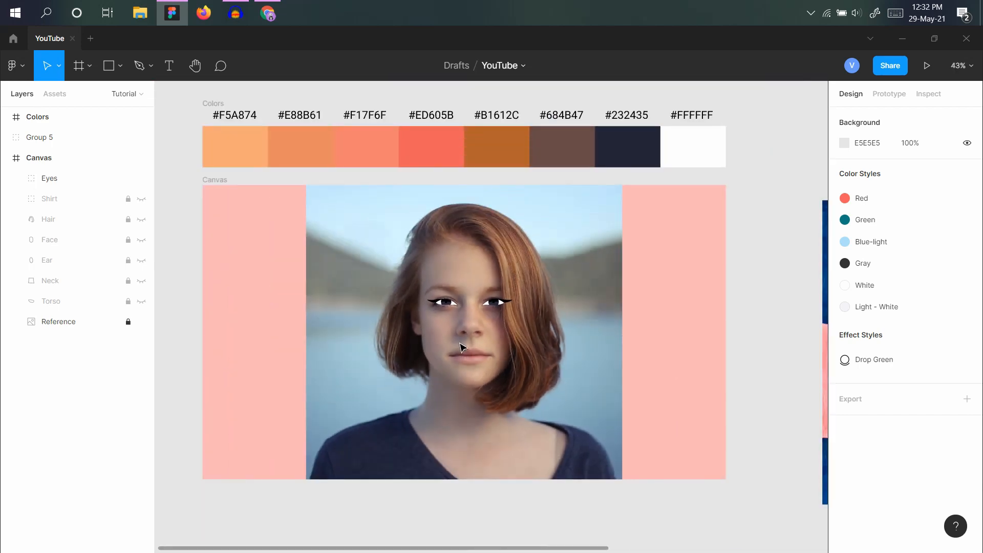
scroll(464, 349, up, 1)
click(141, 199)
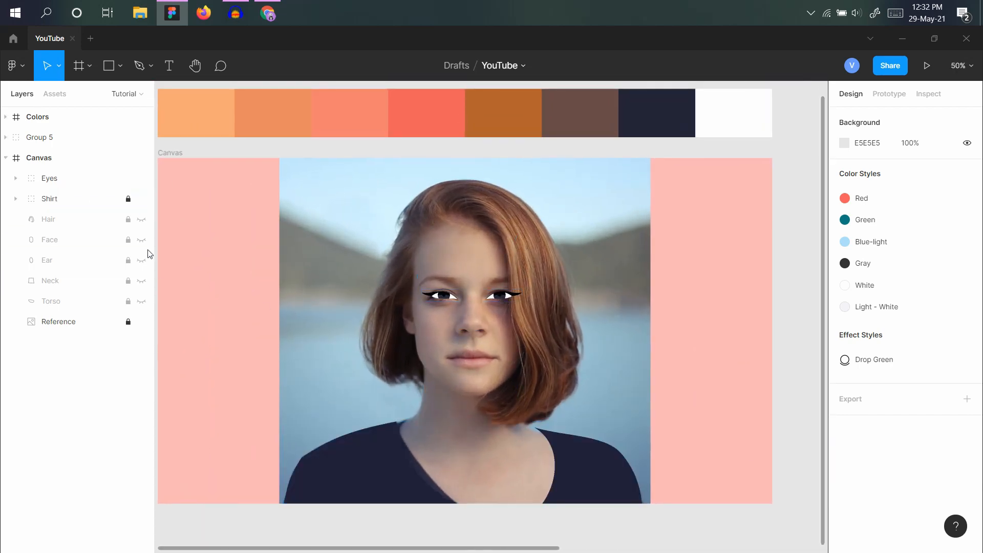
drag(142, 240, 142, 305)
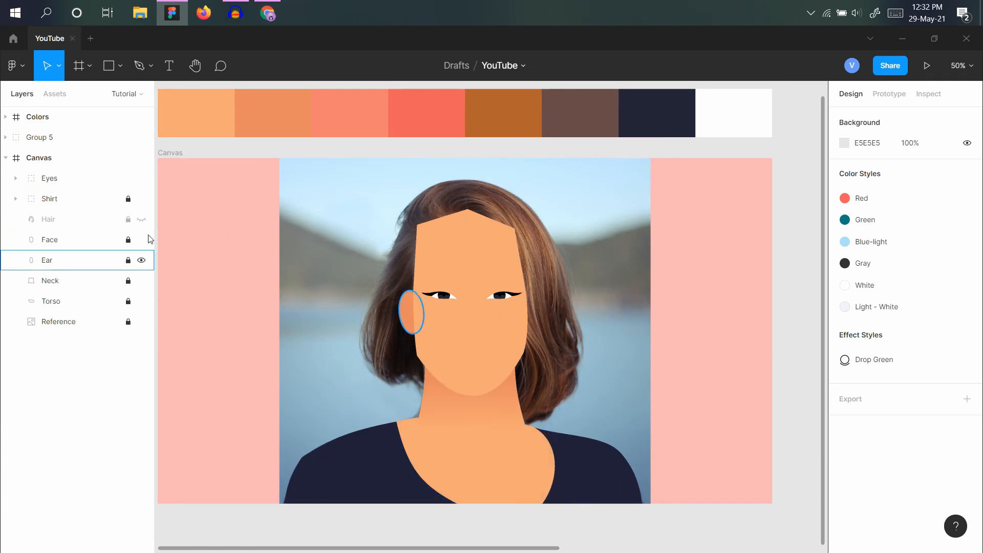
click(141, 220)
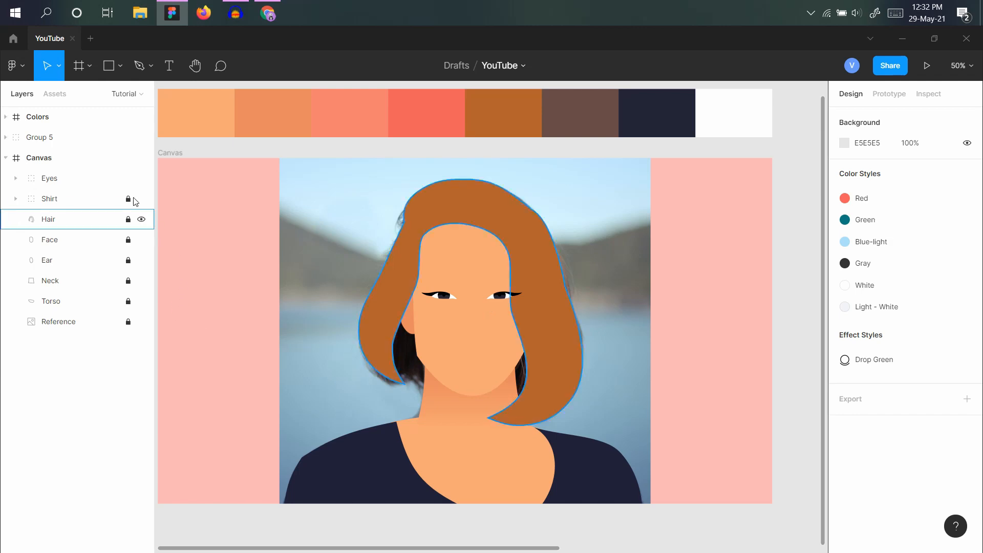
drag(141, 198, 142, 313)
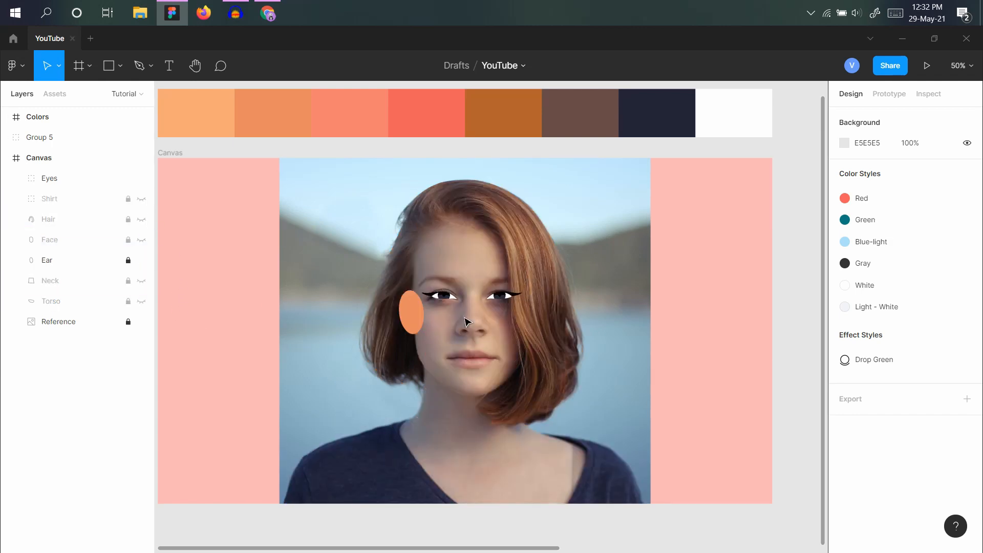
click(142, 260)
Draw a triangle about 162 × 36 over the upper lip and flatten it into an editable vector.
scroll(461, 340, up, 5)
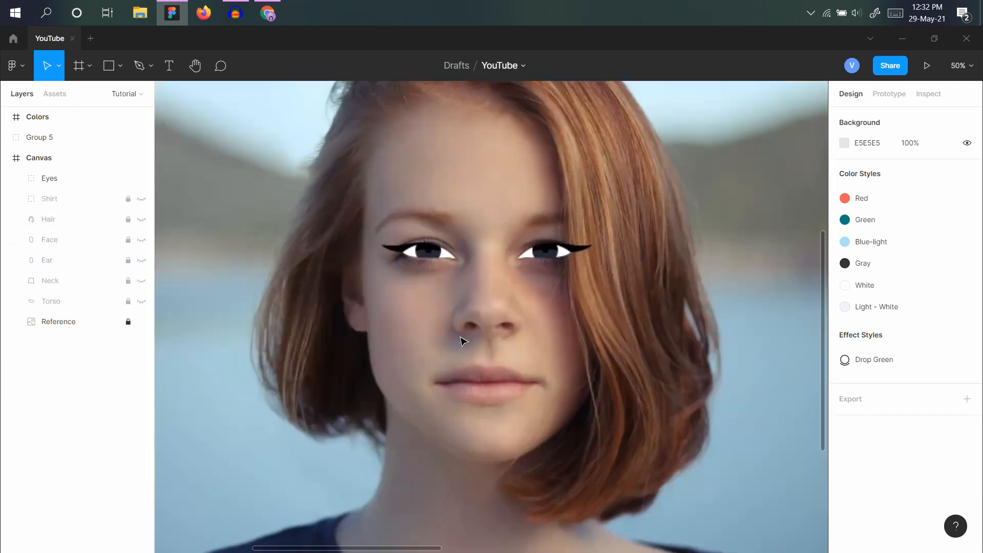
scroll(468, 456, down, 3)
scroll(463, 463, up, 8)
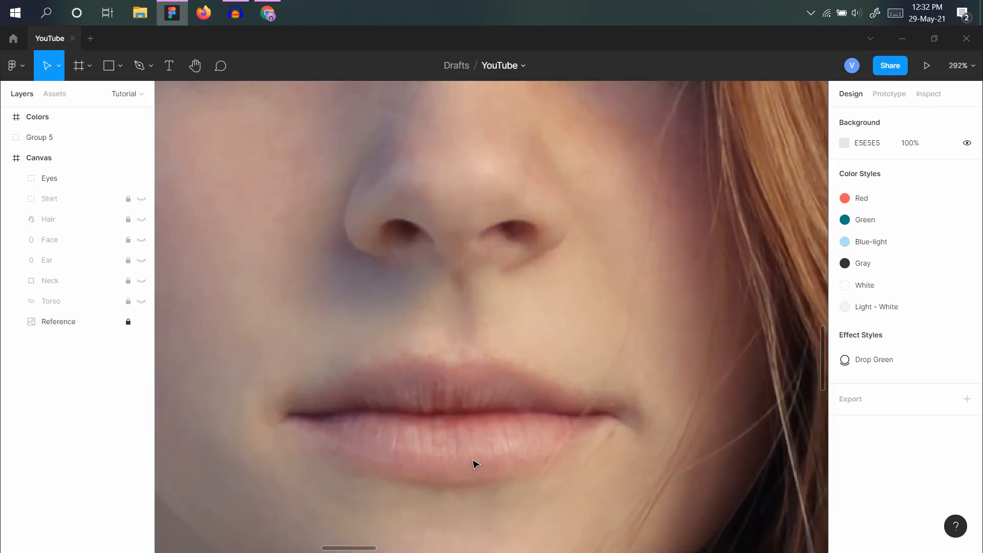
drag(474, 463, 471, 427)
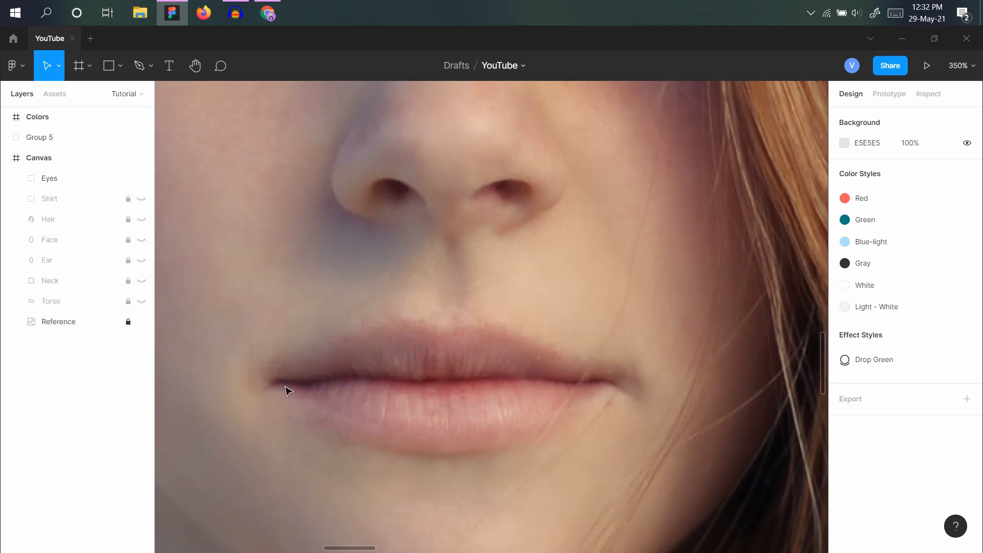
click(119, 66)
click(101, 155)
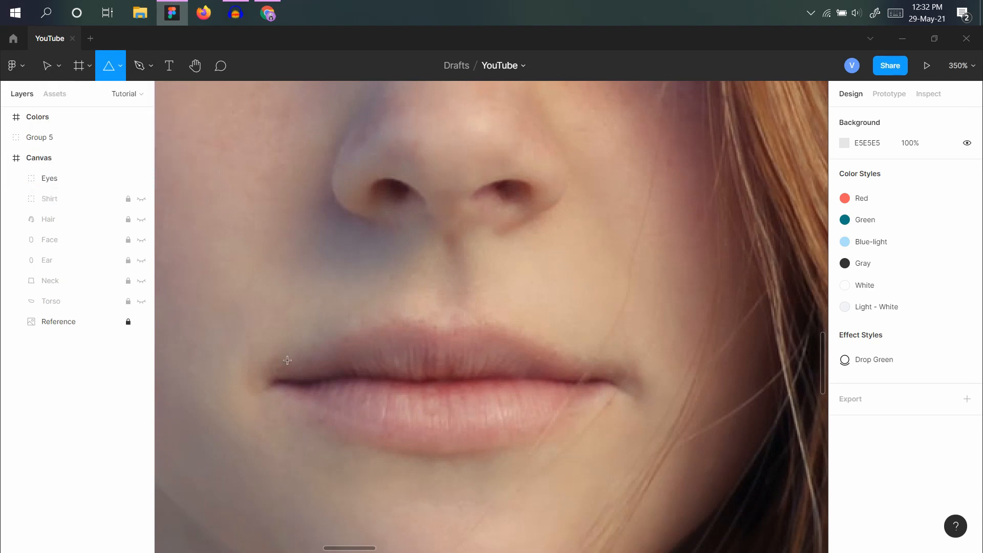
drag(272, 376, 634, 295)
right_click(450, 333)
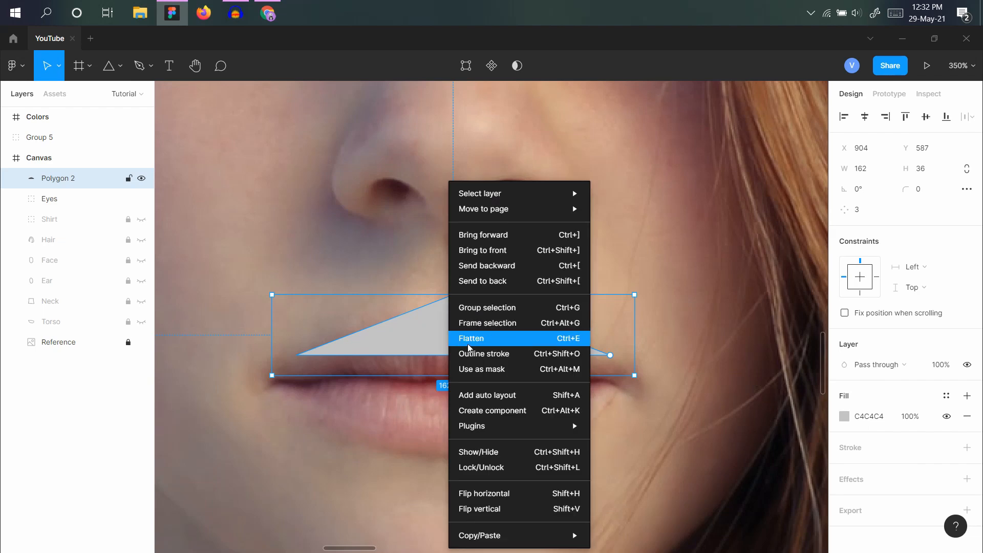
click(468, 344)
Resize the triangle to 153 × 38 to span the lip line and swap its fill for a stroke.
drag(440, 369, 440, 379)
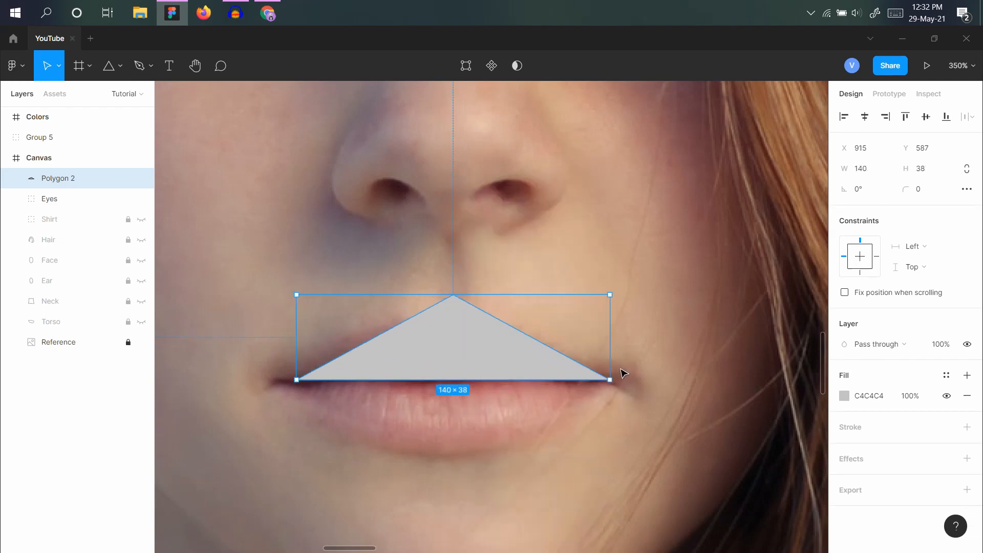
drag(613, 361, 614, 360)
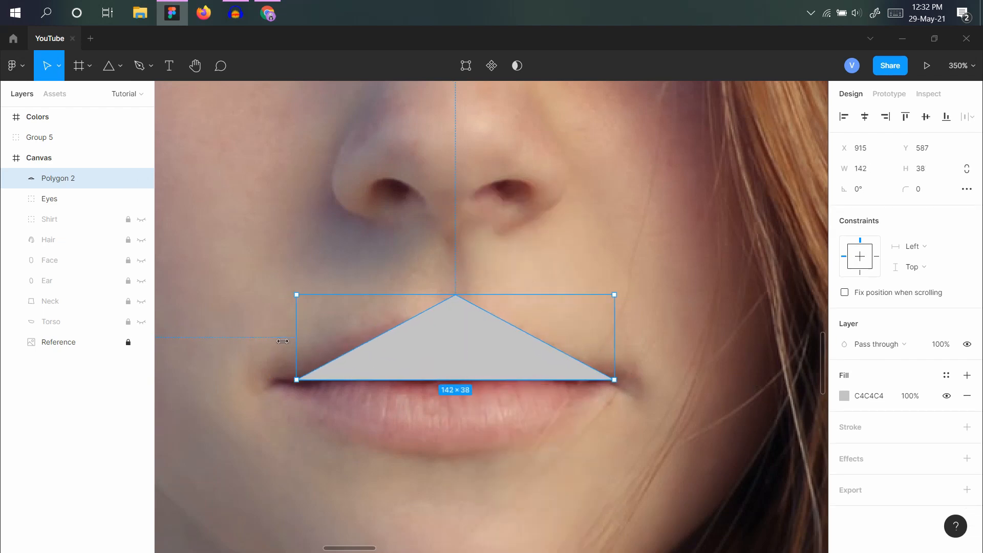
drag(283, 341, 271, 341)
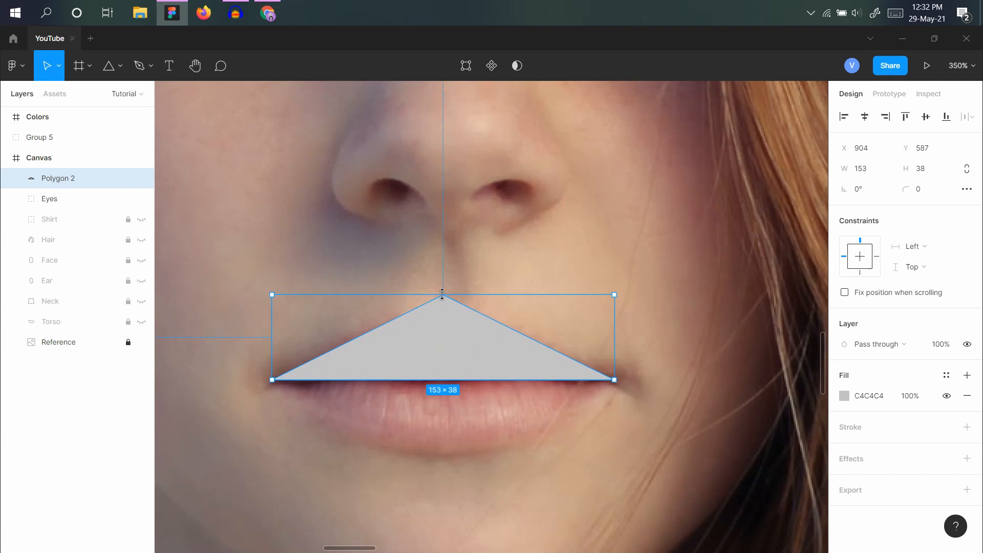
mouse_move(443, 295)
mouse_down()
mouse_move(439, 329)
mouse_move(441, 295)
mouse_up()
key(shift+x)
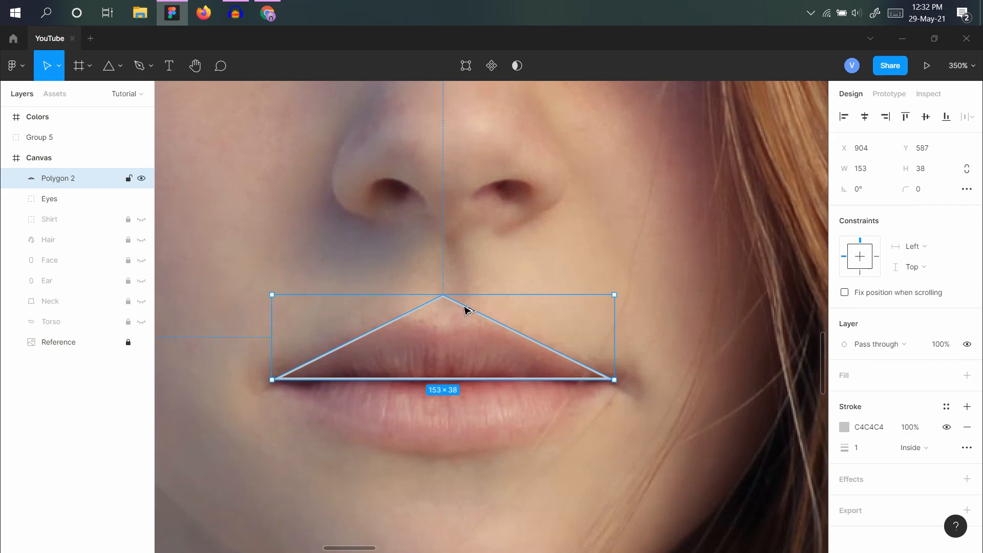
Duplicate the outlined triangle directly beneath the original and flip the copy vertically over the lower lip.
drag(466, 309, 467, 390)
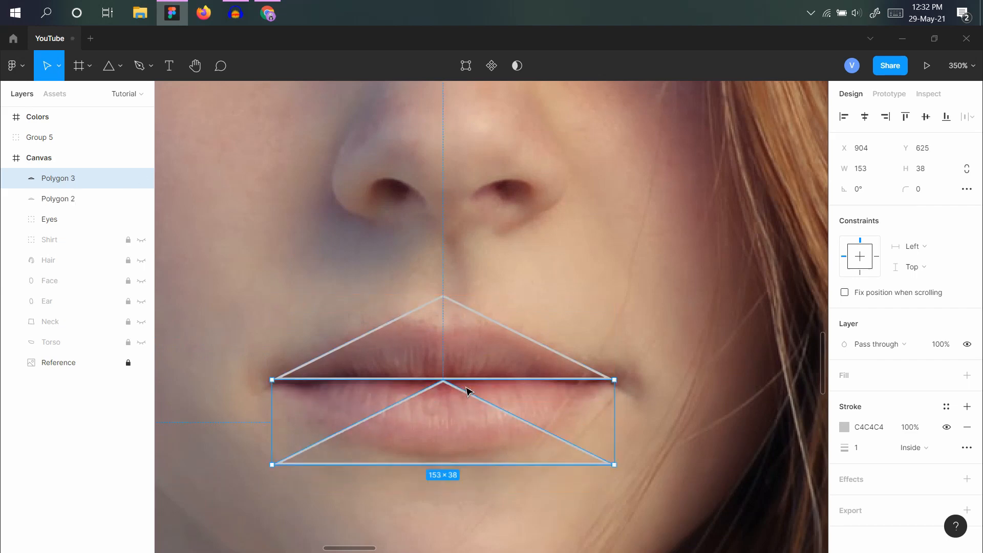
key(shift+v)
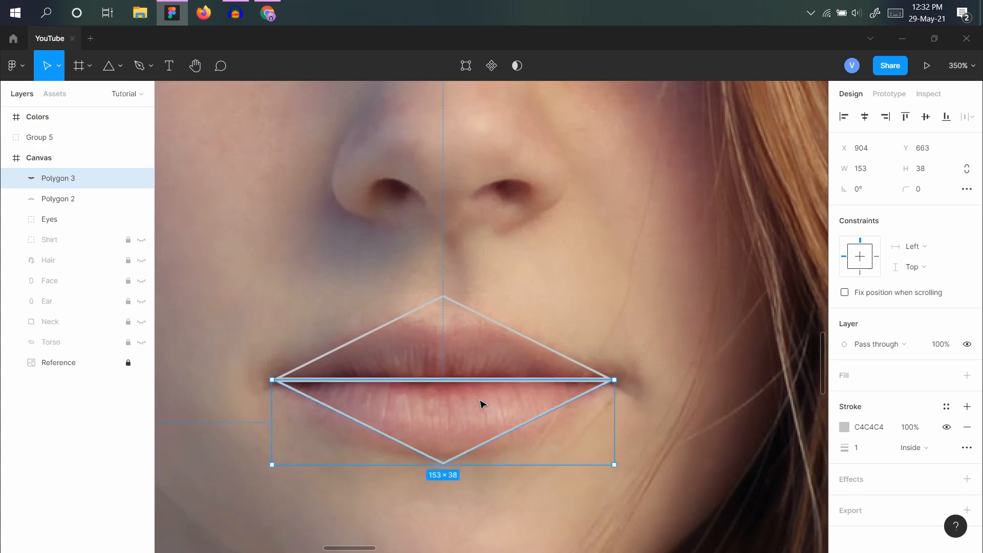
right_click(479, 401)
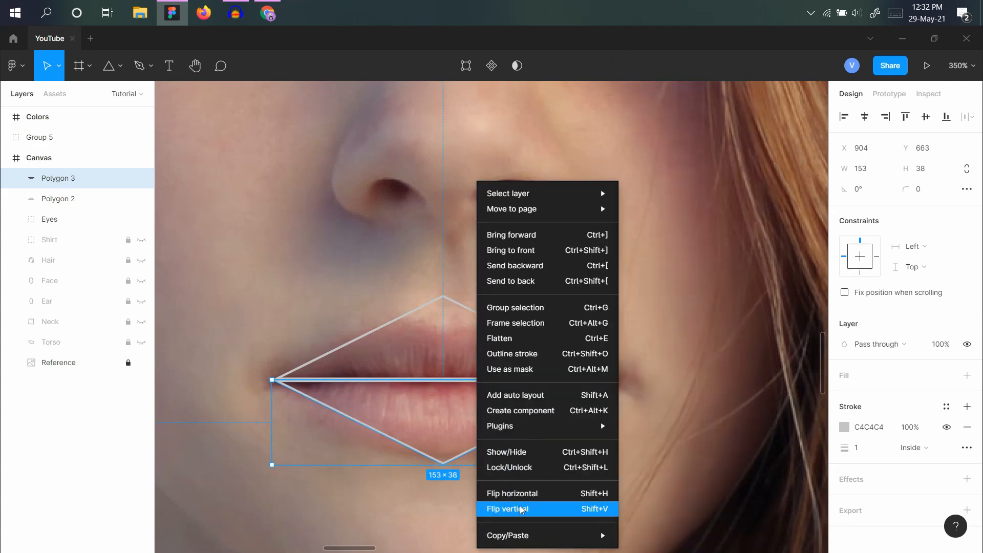
click(403, 509)
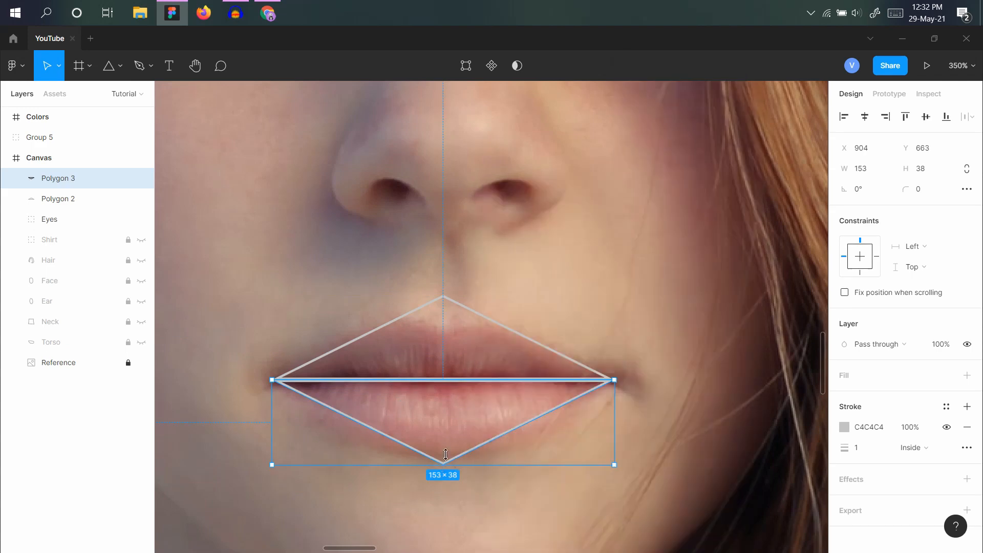
Reduce the lower triangle's height to 32 and curve its bottom point to follow the lower lip, extending the handle to X 1028.5, Y 655.5.
drag(446, 454, 443, 451)
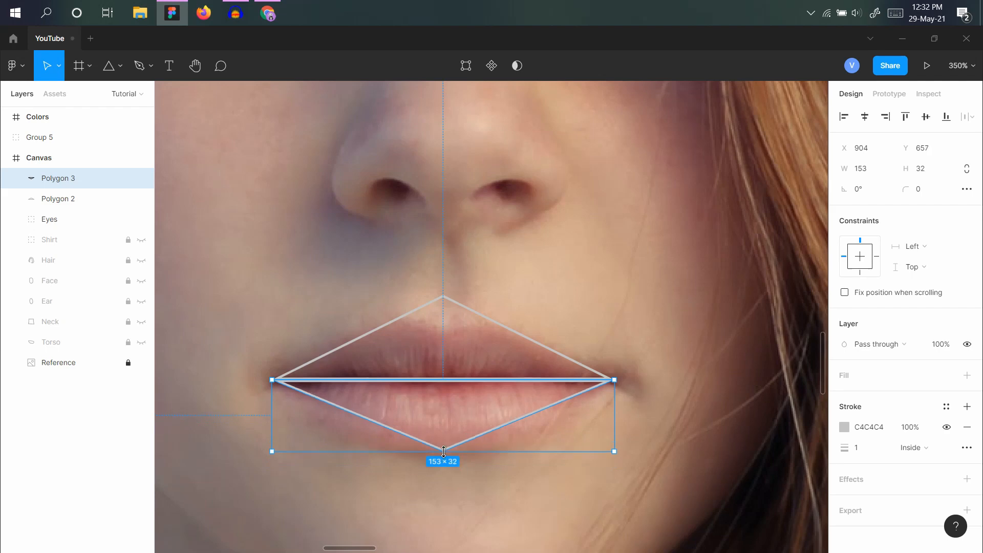
double_click(470, 442)
key(ctrl)
click(443, 452)
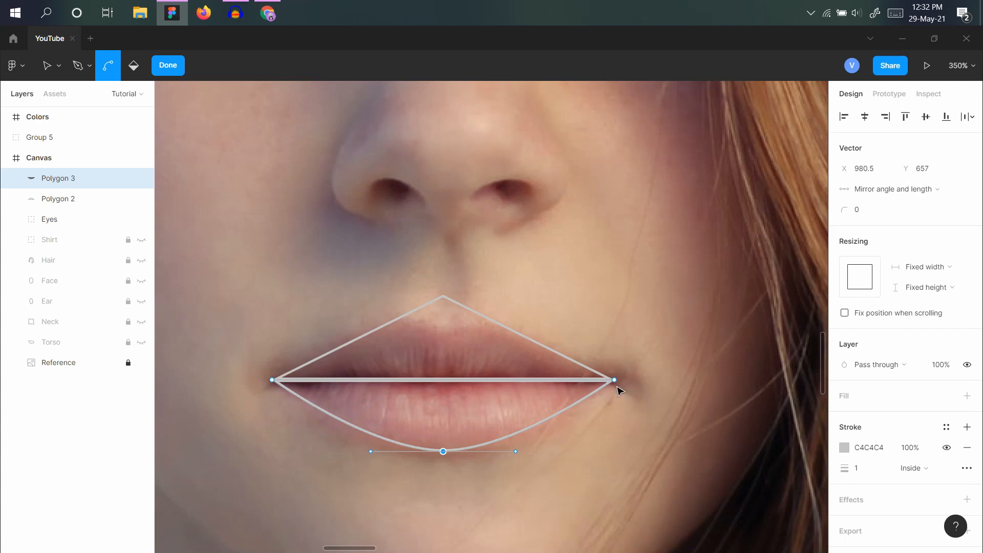
key(v)
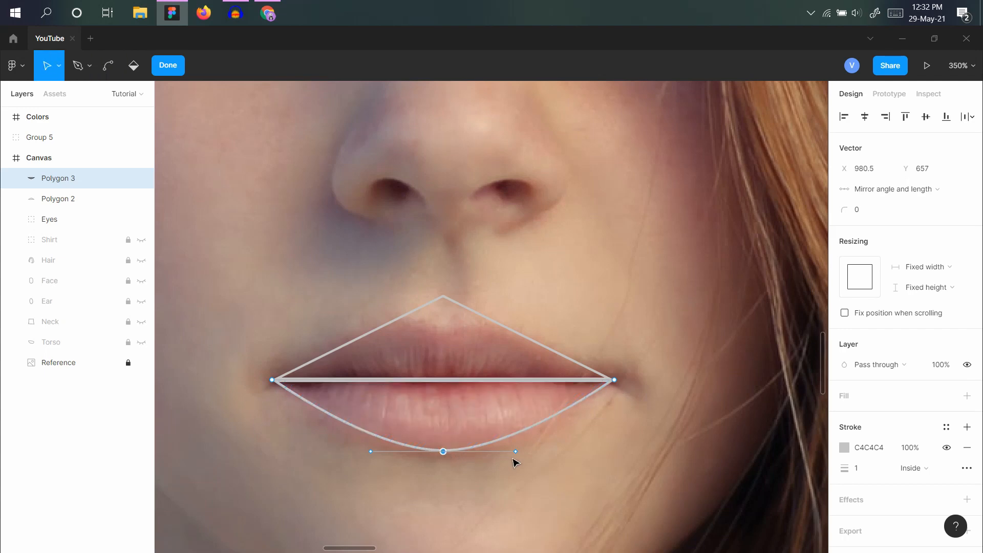
drag(516, 452, 553, 453)
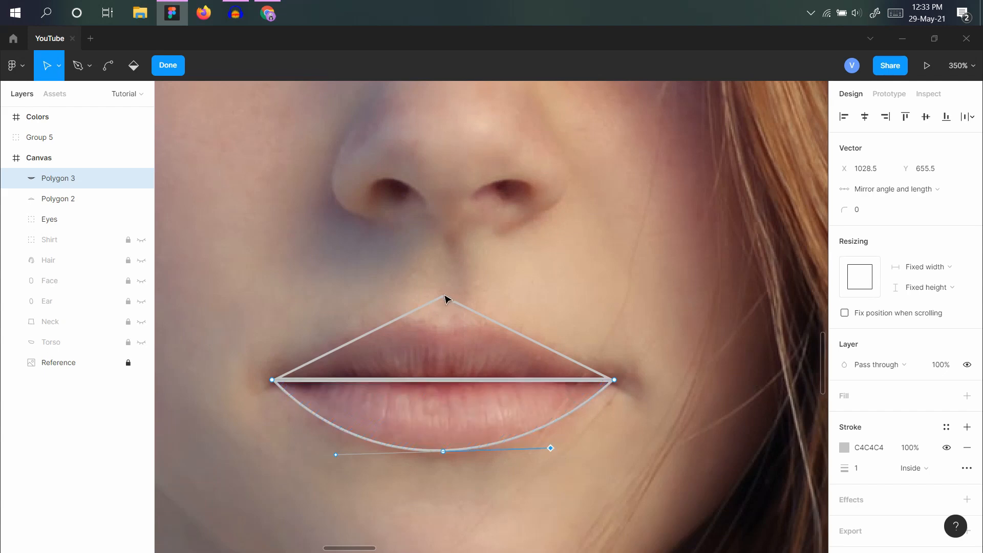
click(170, 73)
Add a point midway on each sloping side of the upper-lip triangle and move both points up towards the peaks of the lip.
click(465, 308)
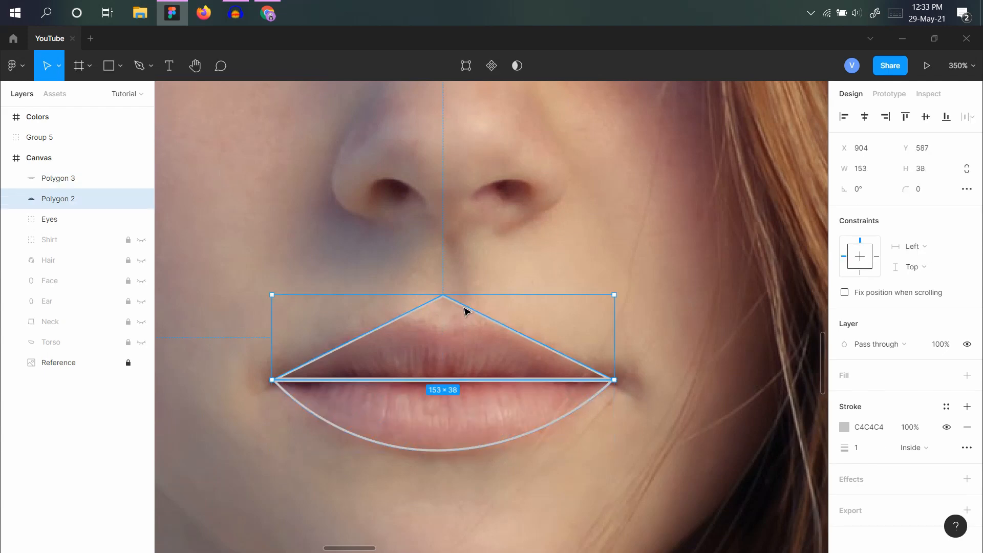
double_click(445, 297)
click(443, 296)
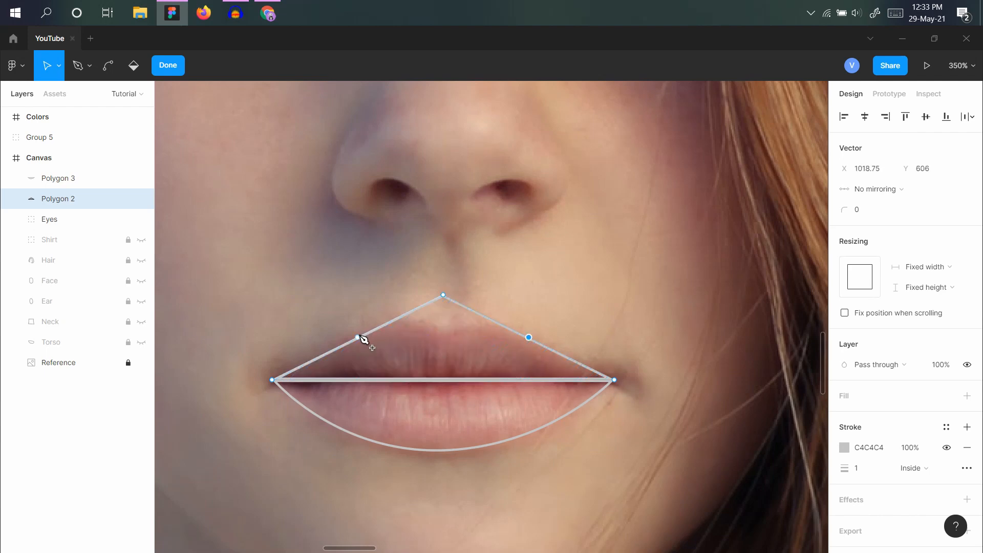
drag(529, 337, 485, 314)
drag(368, 334, 395, 320)
Lower the upper lip's apex into a central dip and curve the two peaks beside it, with one peak at X 959.5, Y 599.
drag(444, 293, 512, 324)
key(ctrl)
drag(396, 322, 343, 320)
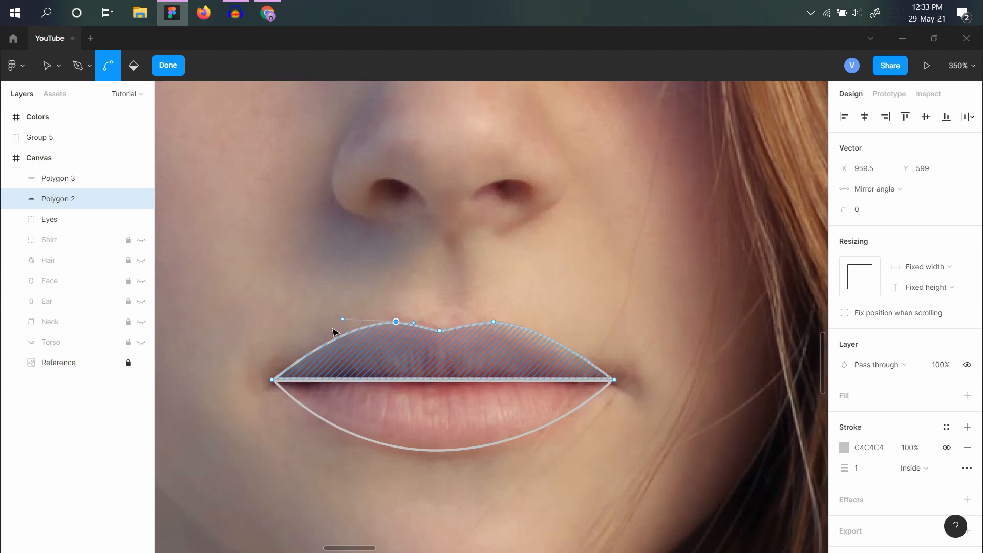
click(442, 332)
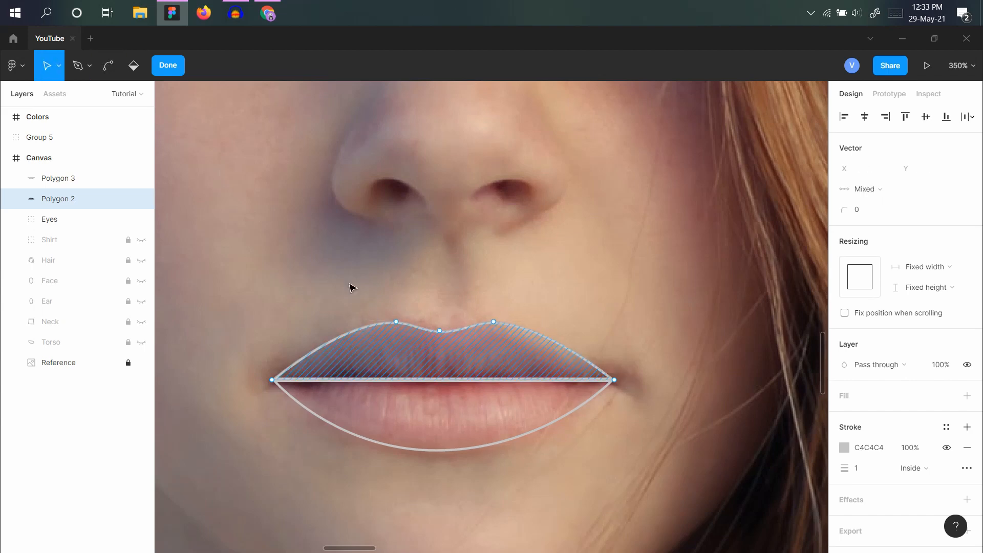
click(168, 67)
click(454, 264)
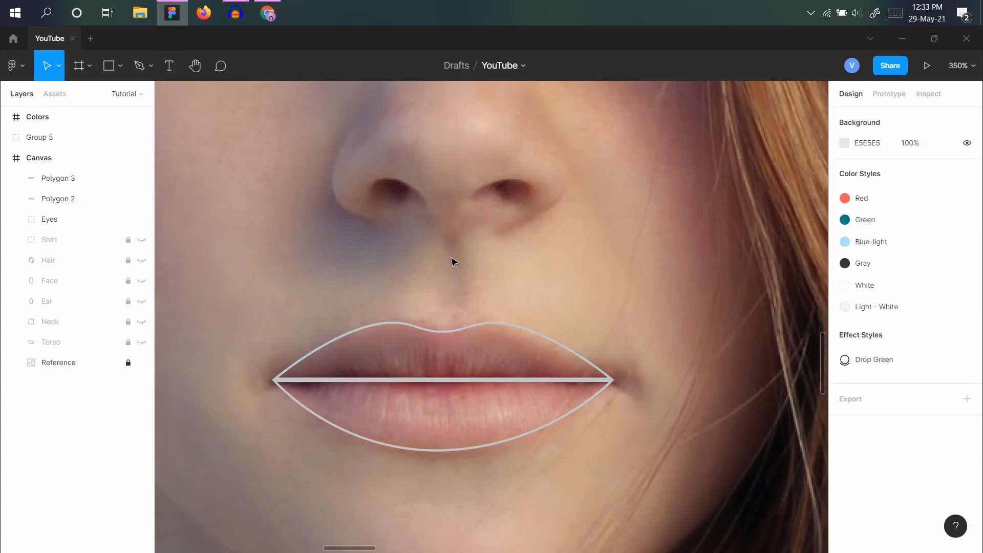
Recolour the upper lip's outline with ED605B sampled from the palette swatches, after trying F17F6F.
scroll(448, 307, down, 5)
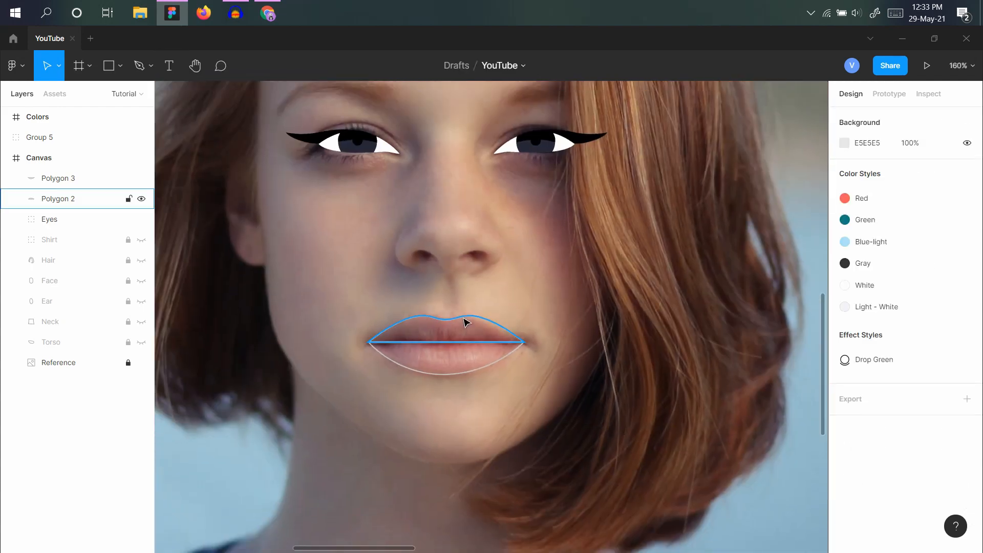
click(461, 320)
scroll(435, 298, down, 6)
scroll(435, 297, up, 3)
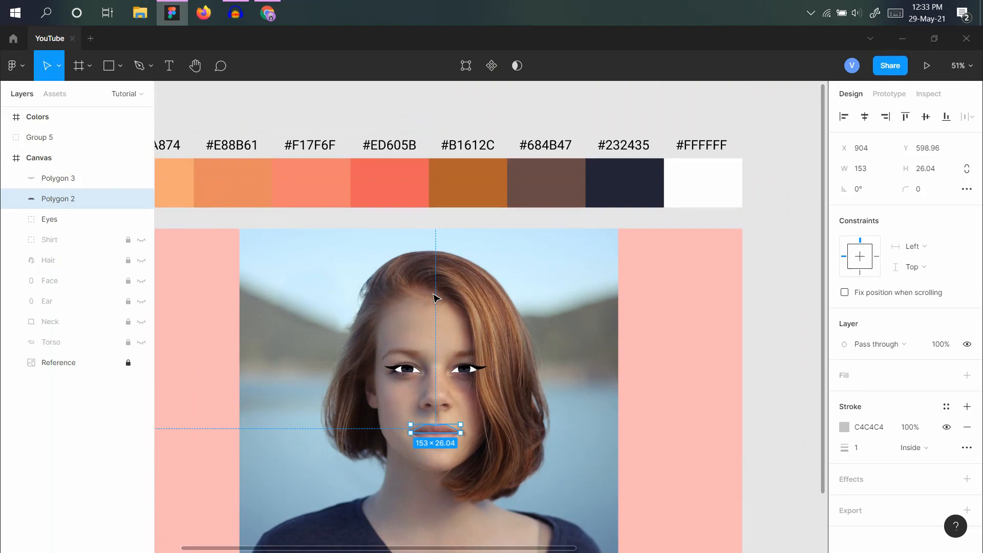
key(i)
click(334, 184)
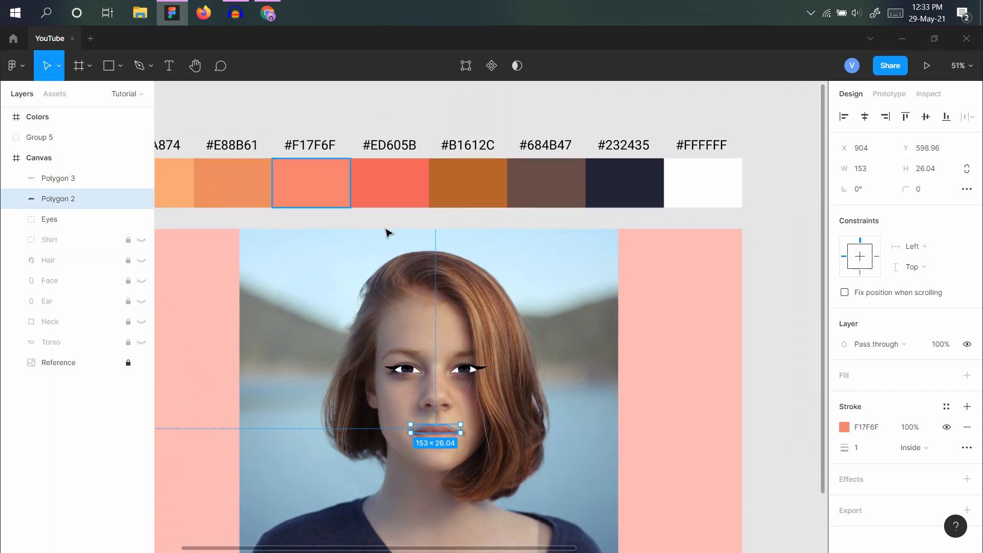
key(i)
click(384, 198)
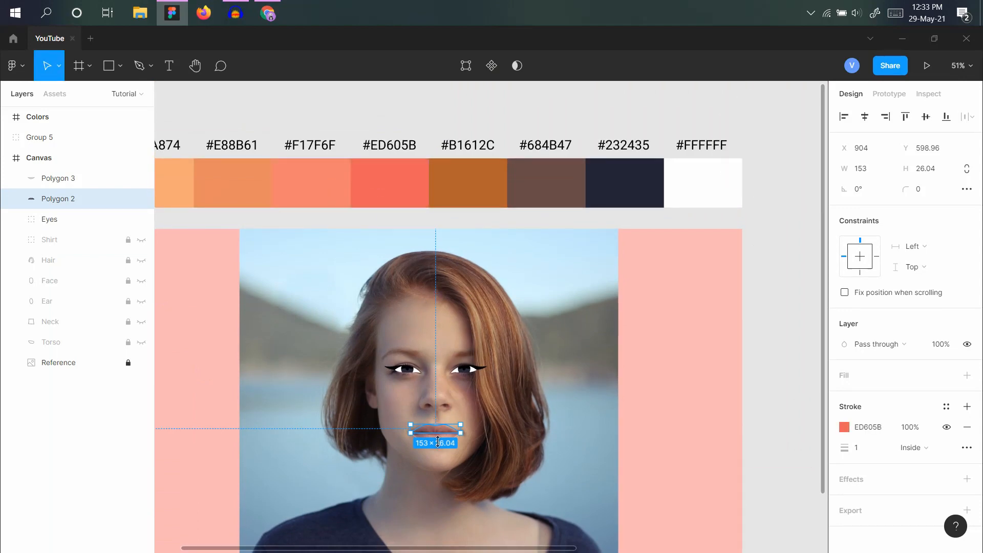
Recolour the lower lip's outline with F17F6F sampled from the palette swatches.
click(440, 448)
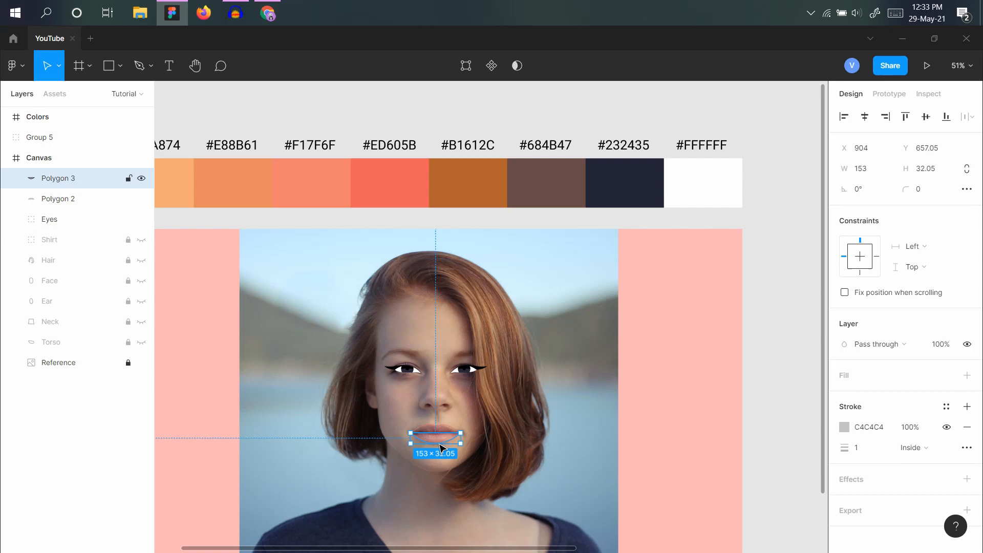
click(335, 202)
key(Escape)
Select both lip shapes and swap their strokes for solid fills.
scroll(424, 446, up, 6)
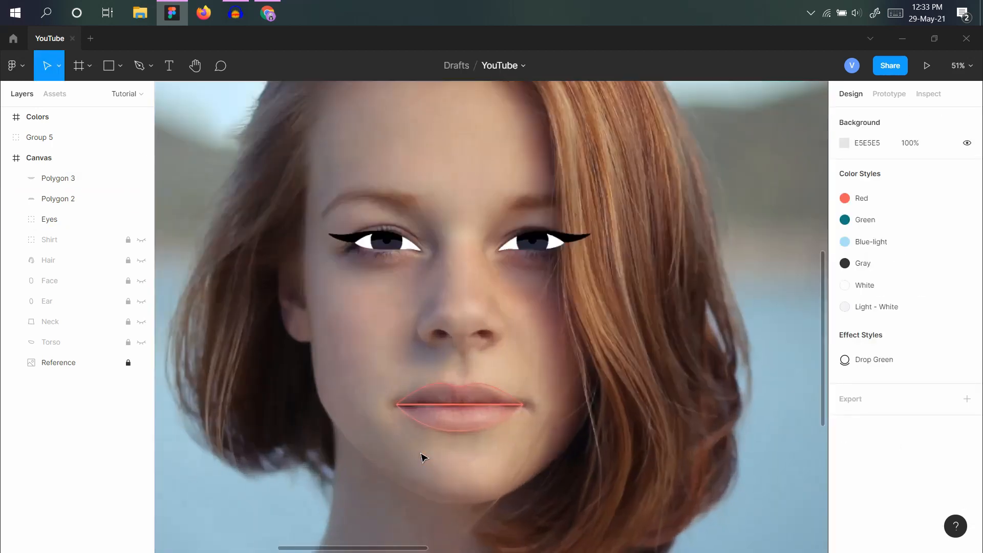
drag(430, 310, 525, 449)
key(shift+x)
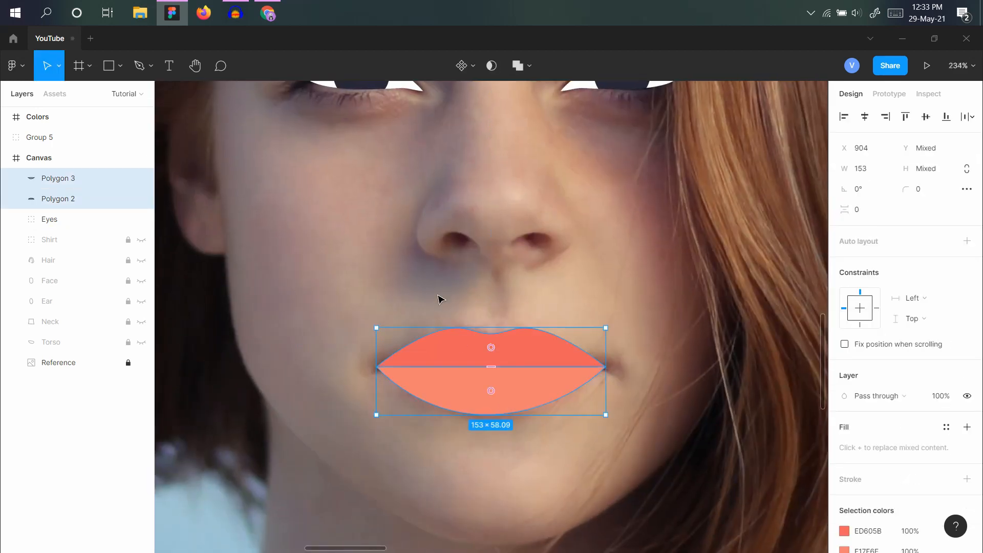
click(450, 454)
scroll(472, 448, down, 3)
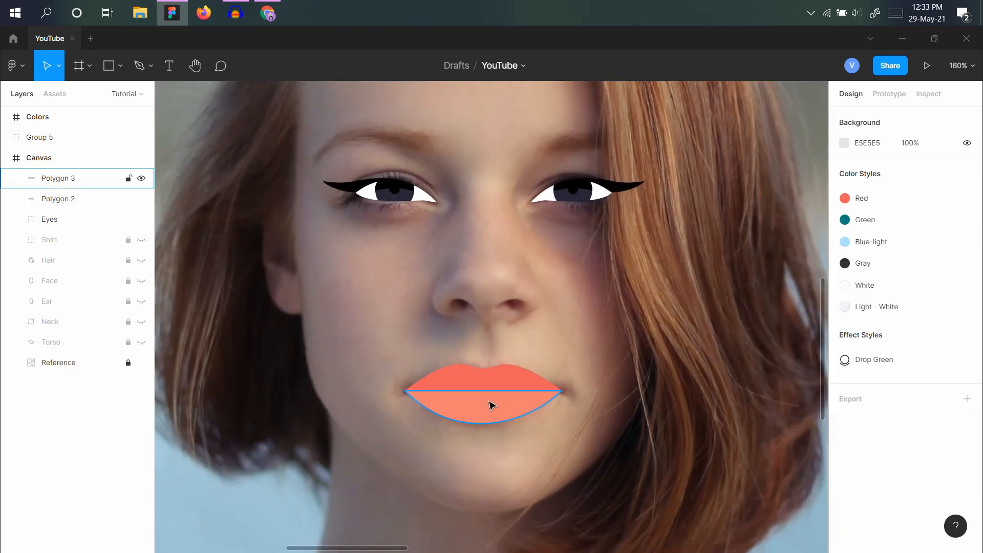
Move both lip shapes aside to uncover the reference mouth and return them to their place.
scroll(562, 401, up, 5)
scroll(562, 401, up, 1)
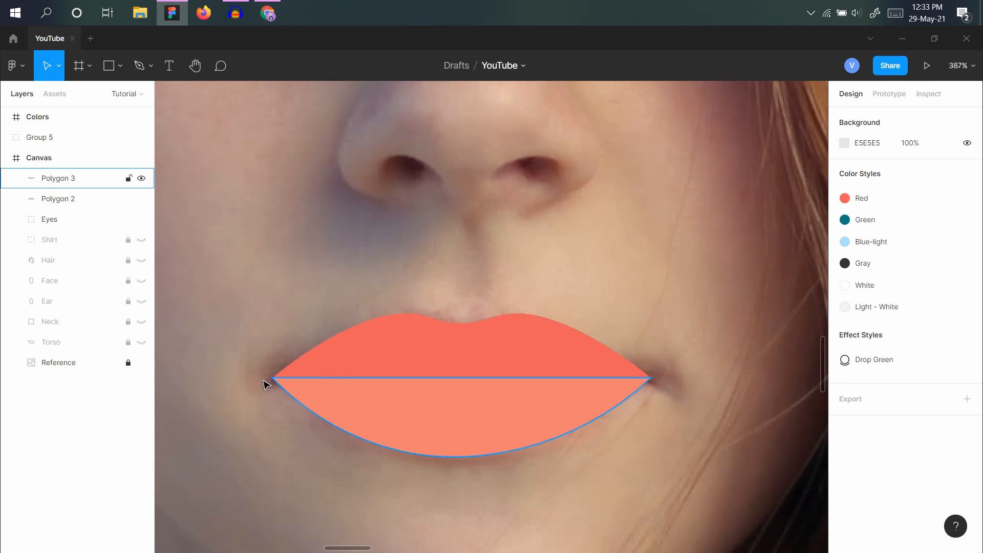
drag(325, 286, 616, 262)
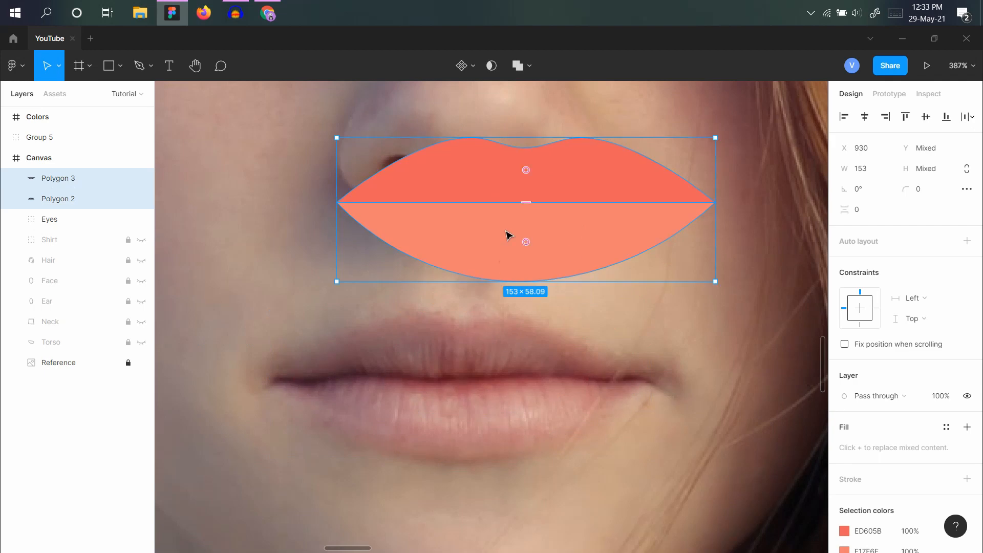
drag(519, 216, 443, 375)
key(ctrl+z)
key(ctrl+shift+z)
click(458, 217)
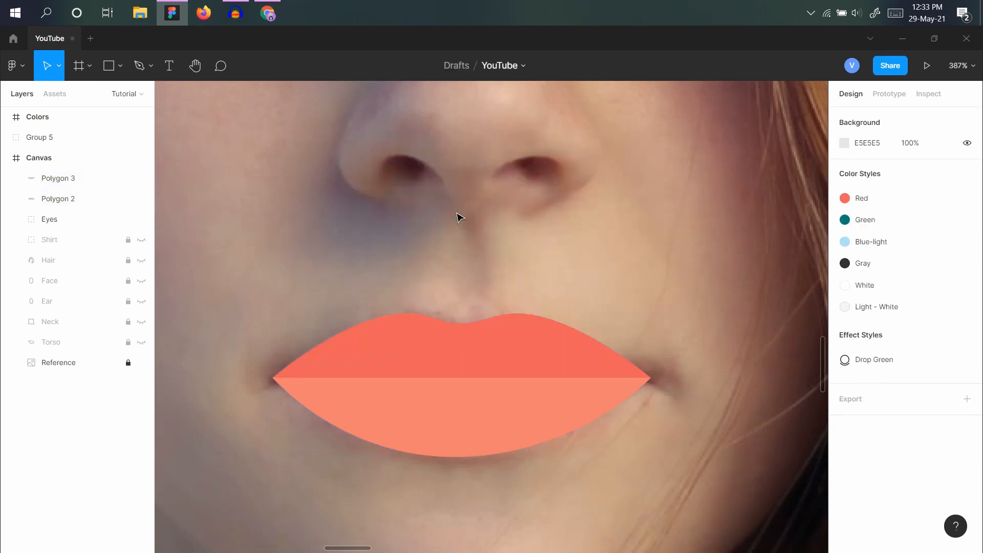
Draw a straight Pen line along the seam between the lips, from one mouth corner to the other.
key(p)
click(269, 380)
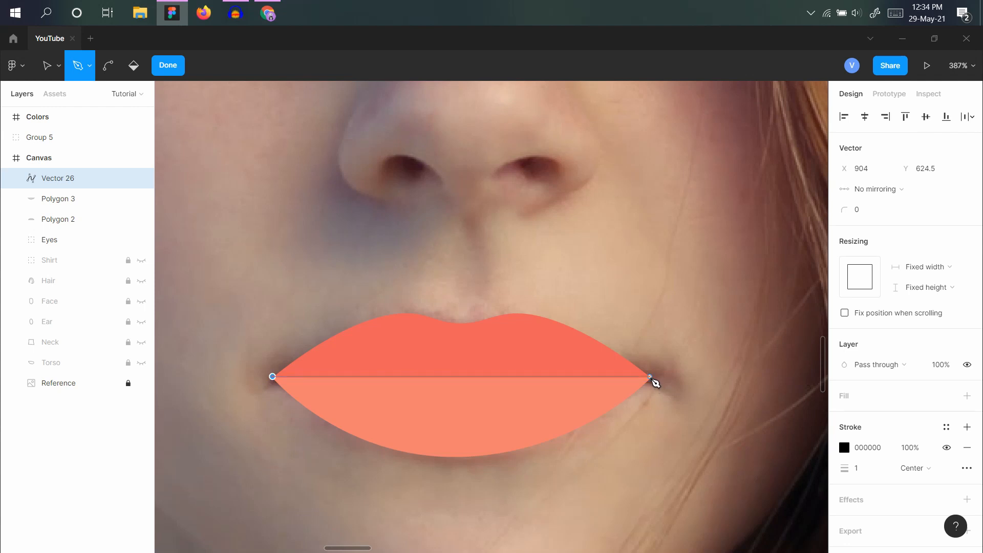
click(650, 376)
key(Escape)
Add a midpoint to the seam line, curve it, and place it slightly lower at X 979.5, Y 626.
double_click(461, 377)
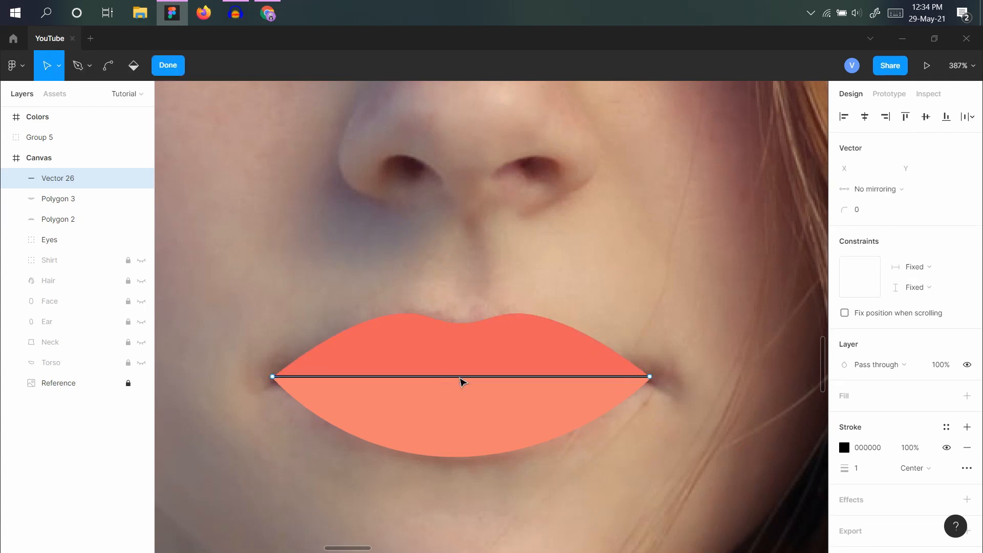
click(461, 378)
drag(462, 378, 463, 384)
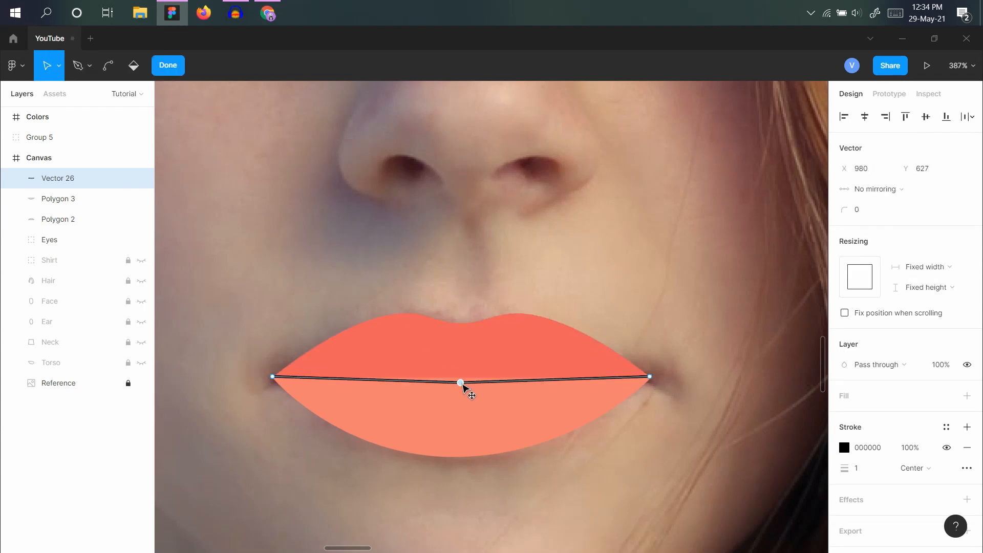
ctrl+click(462, 383)
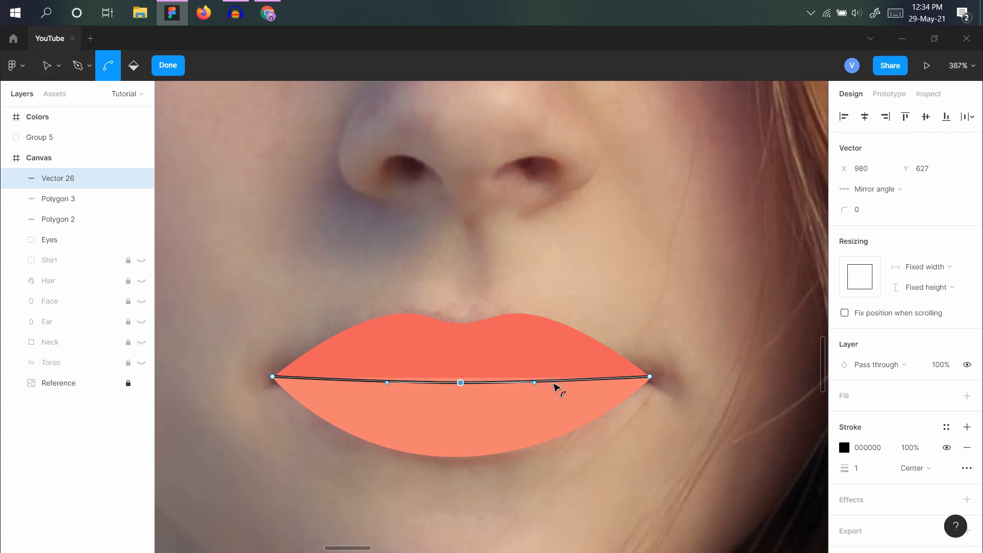
click(557, 388)
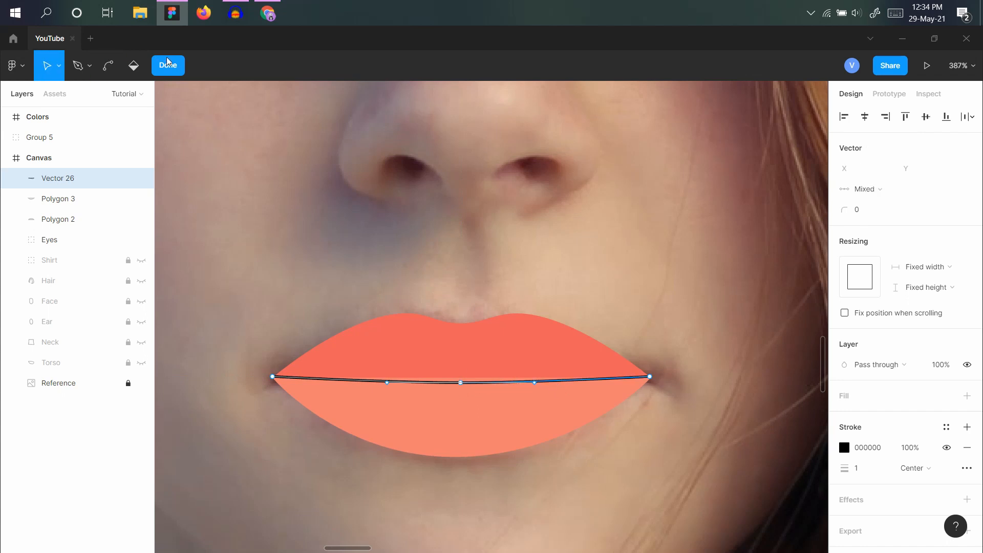
drag(461, 383, 460, 381)
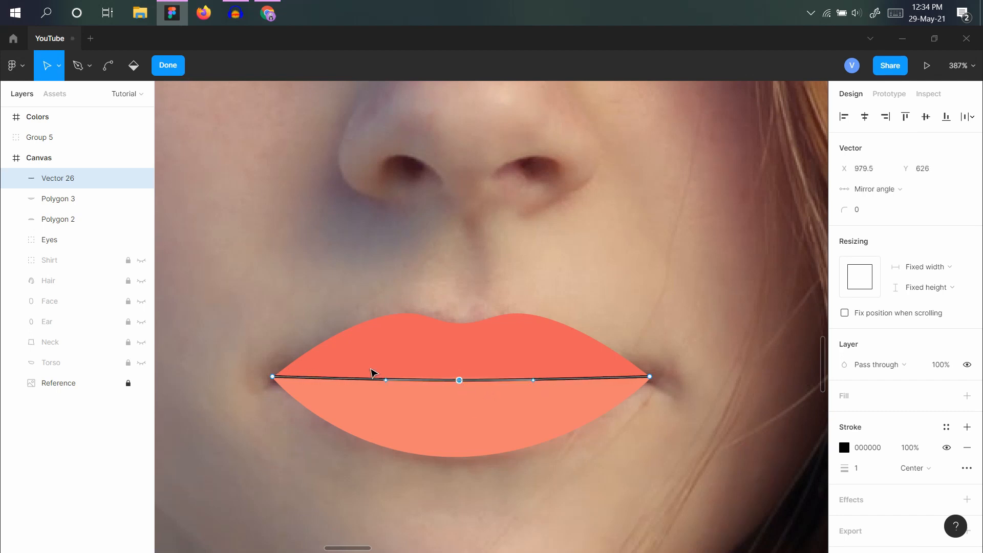
Add a point on each side of the seam line's centre and raise them to X 956 and X 1009.5 at Y 623.
click(78, 67)
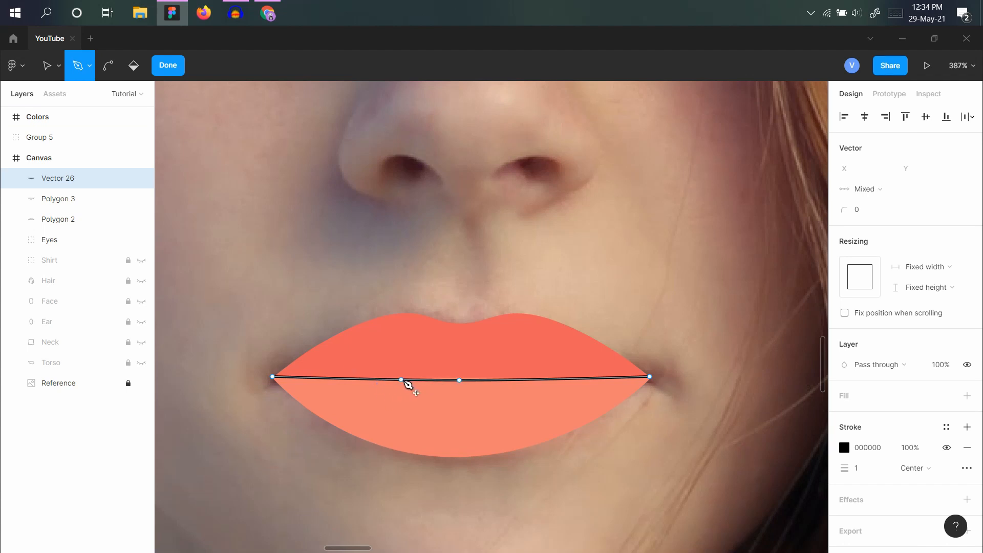
click(401, 380)
click(545, 380)
key(v)
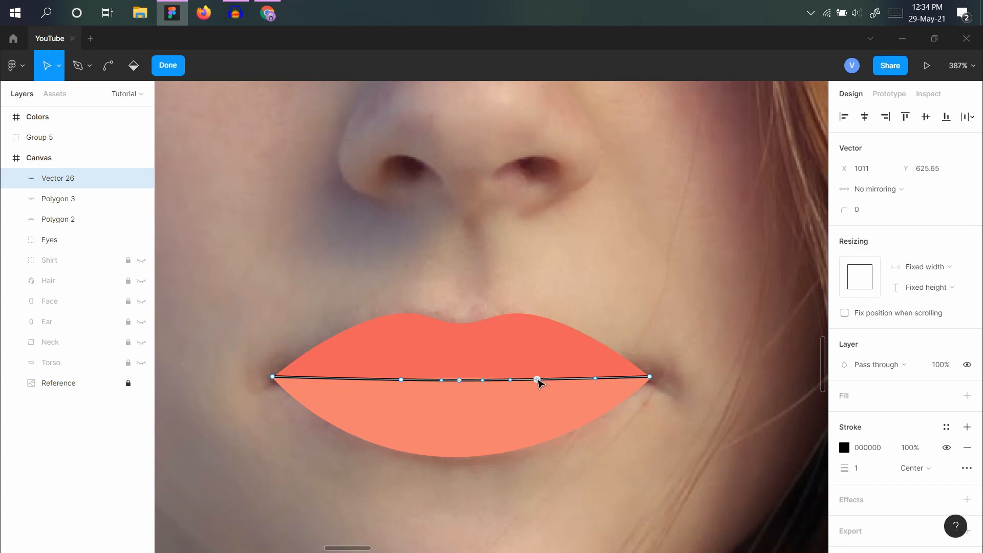
drag(538, 380, 535, 377)
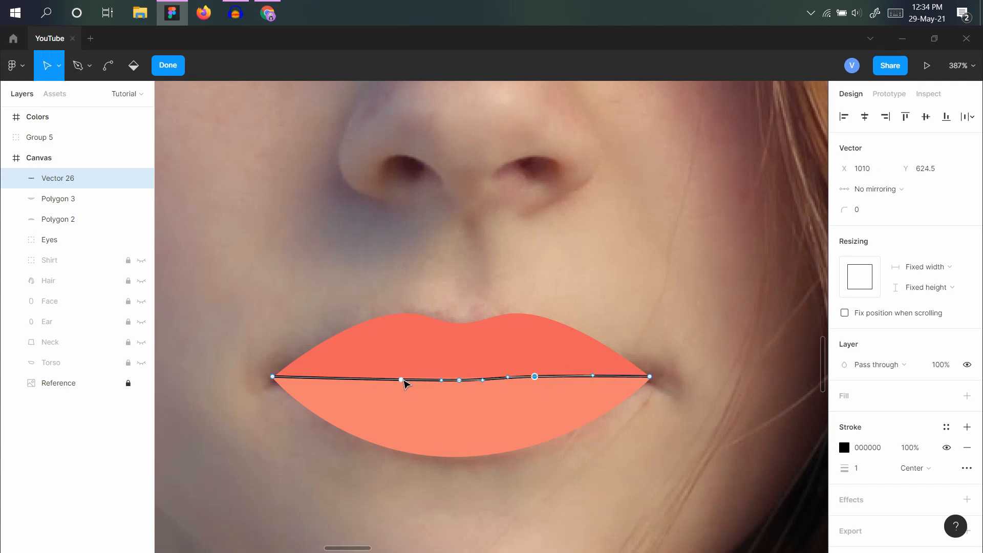
drag(402, 381, 404, 375)
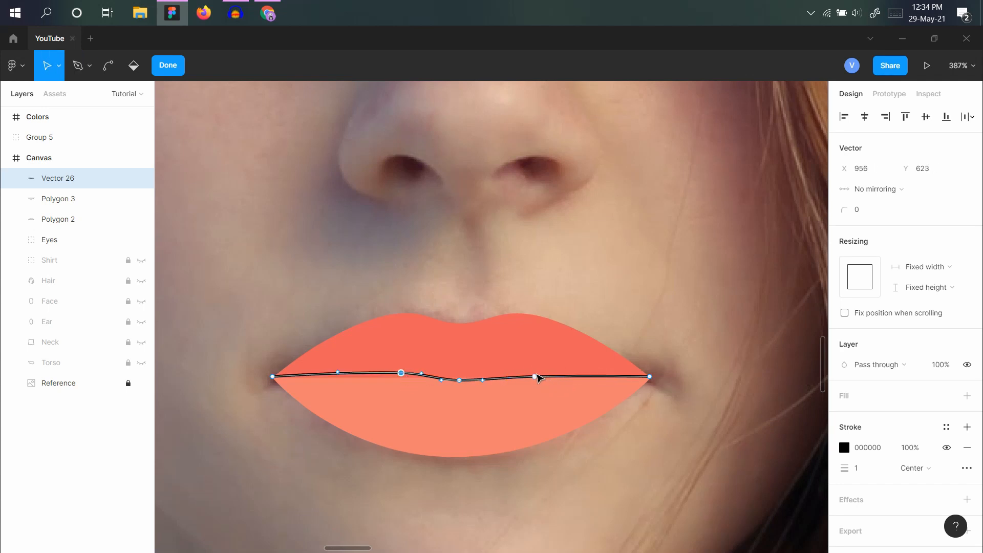
click(535, 377)
drag(537, 375, 534, 373)
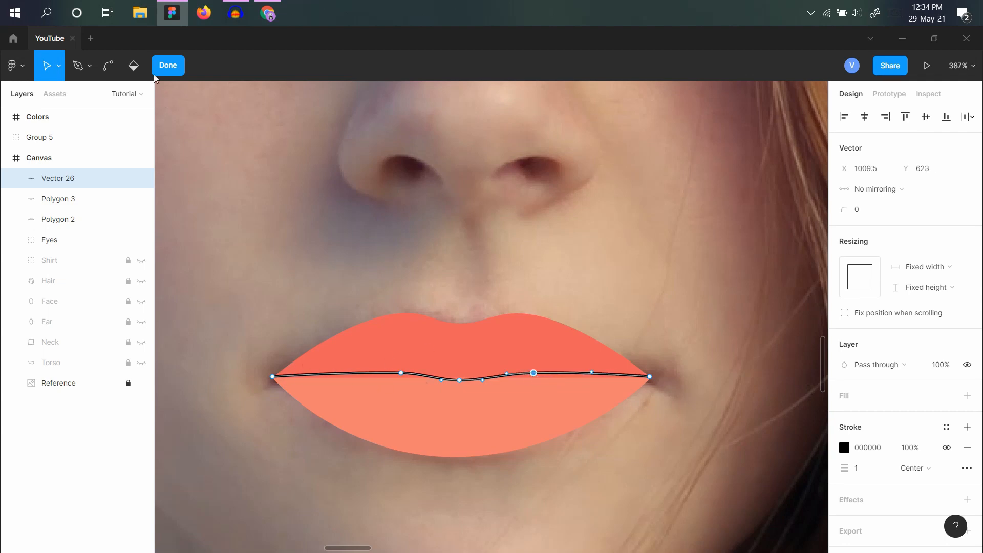
click(167, 66)
click(334, 263)
key(shift+1)
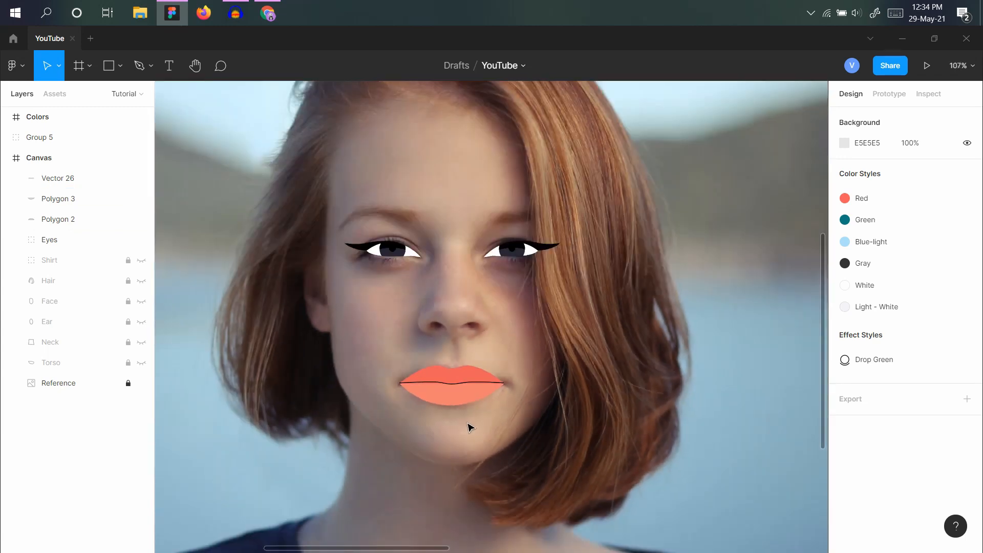
Smooth the seam line's left inner point and lower both inner points to Y 624, at X 955.5 and X 1010.5.
scroll(448, 393, up, 6)
click(456, 370)
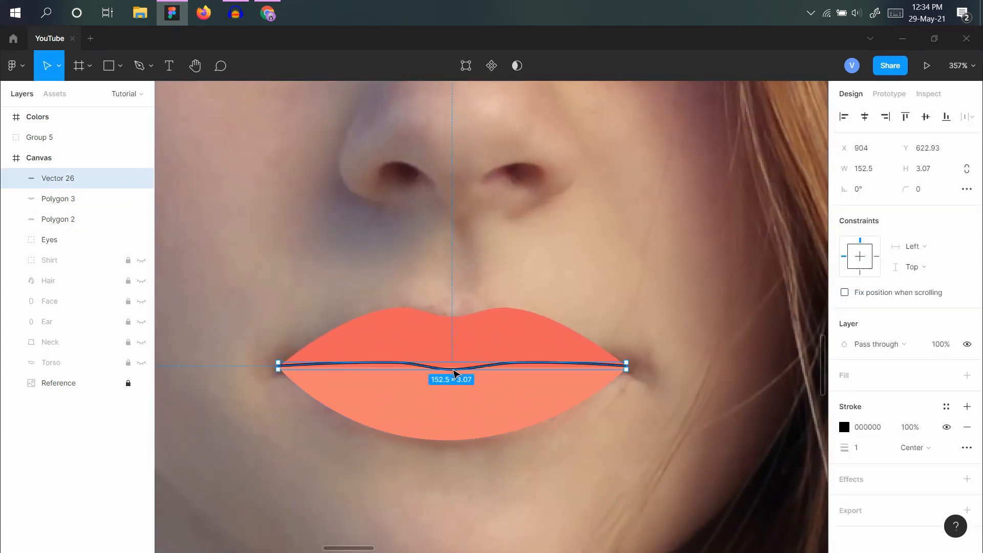
double_click(454, 369)
scroll(455, 379, up, 5)
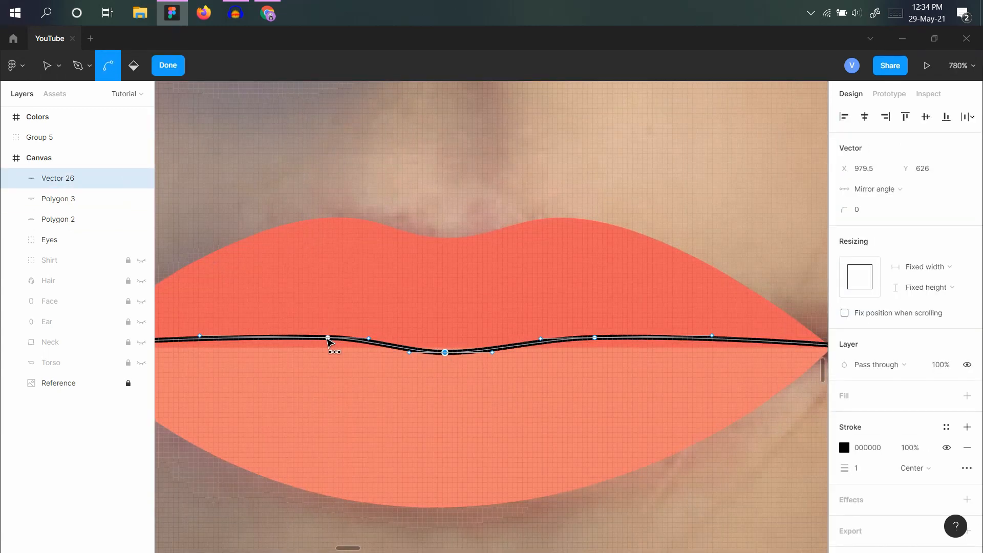
click(328, 339)
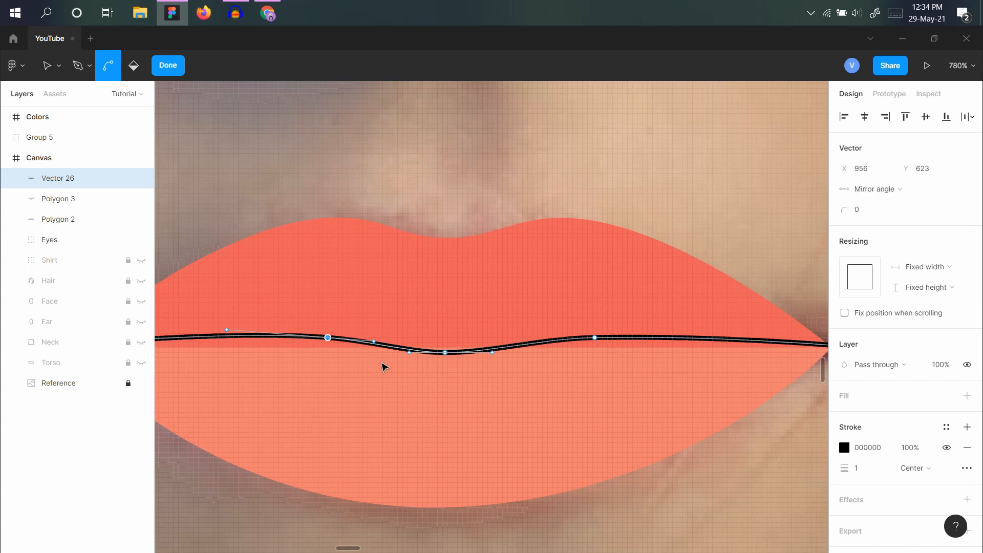
key(v)
drag(328, 338, 325, 342)
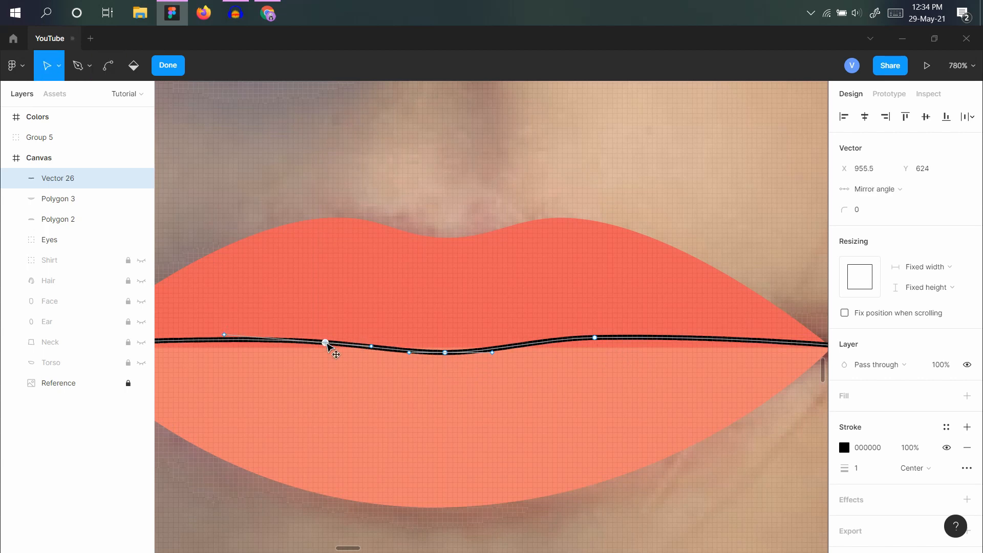
drag(595, 338, 600, 344)
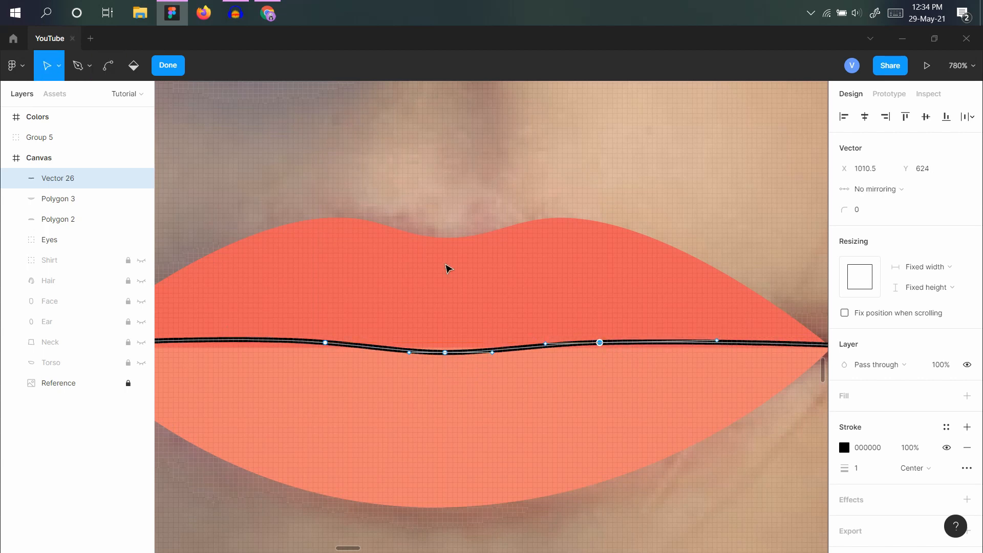
key(ctrl)
Recolour the seam line's stroke with ED605B sampled from the upper lip.
scroll(561, 345, down, 5)
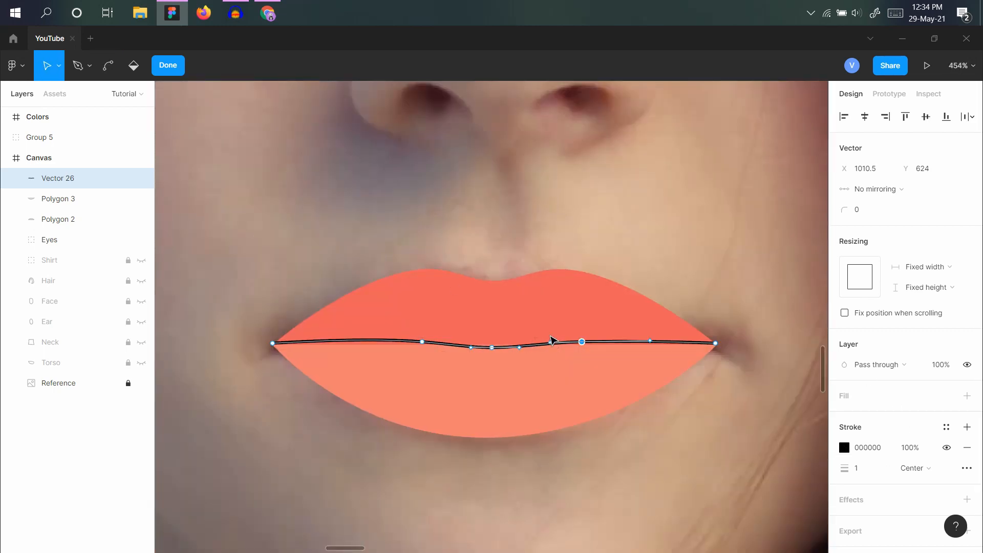
key(i)
click(552, 309)
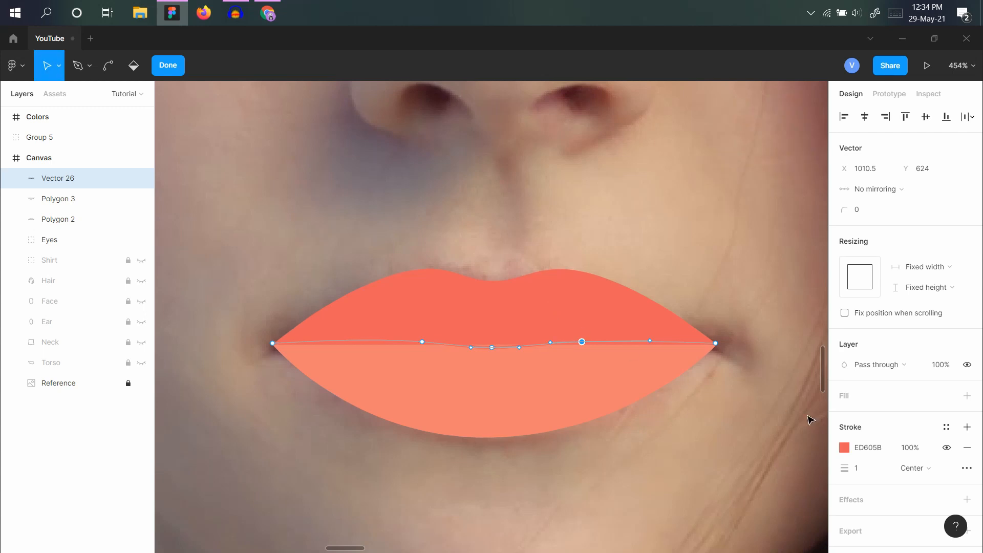
Darken the seam line's stroke colour to AA312D and finish editing the line.
click(844, 448)
drag(787, 261, 788, 284)
click(458, 344)
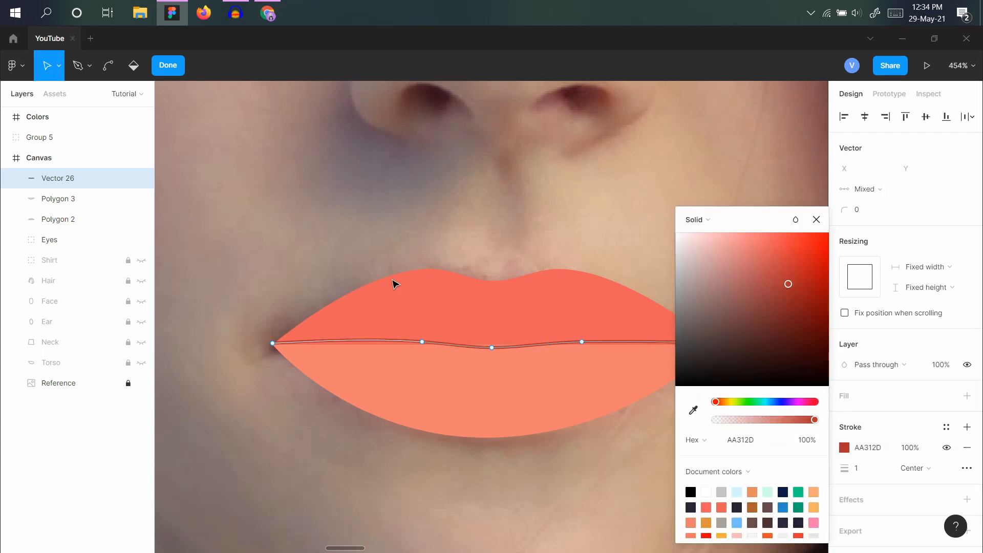
click(169, 66)
Add a midpoint to the lower lip's upper edge at X 980, Y 626 and bend the left half along the seam line.
click(391, 384)
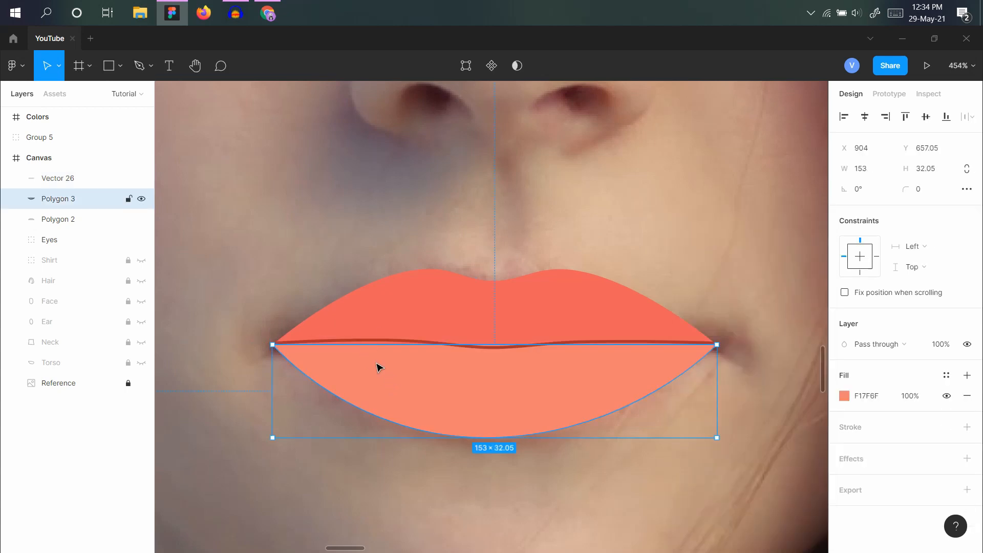
ctrl+scroll(387, 362, up, 5)
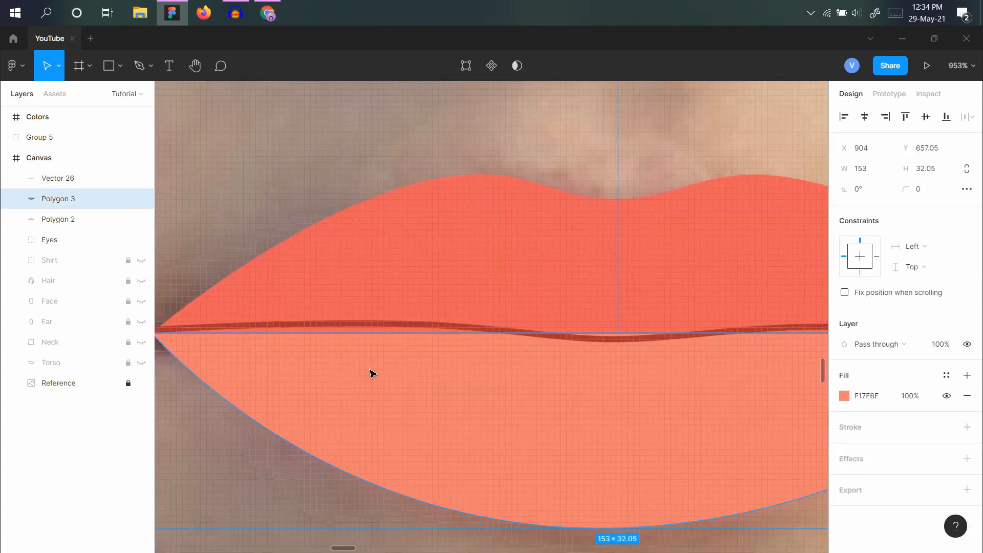
double_click(350, 338)
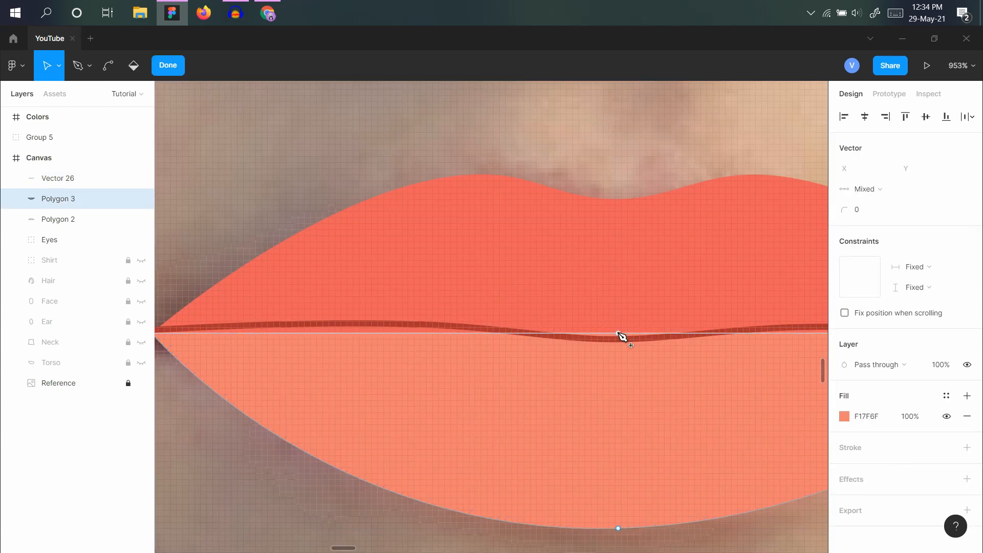
drag(621, 335, 604, 339)
key(ctrl)
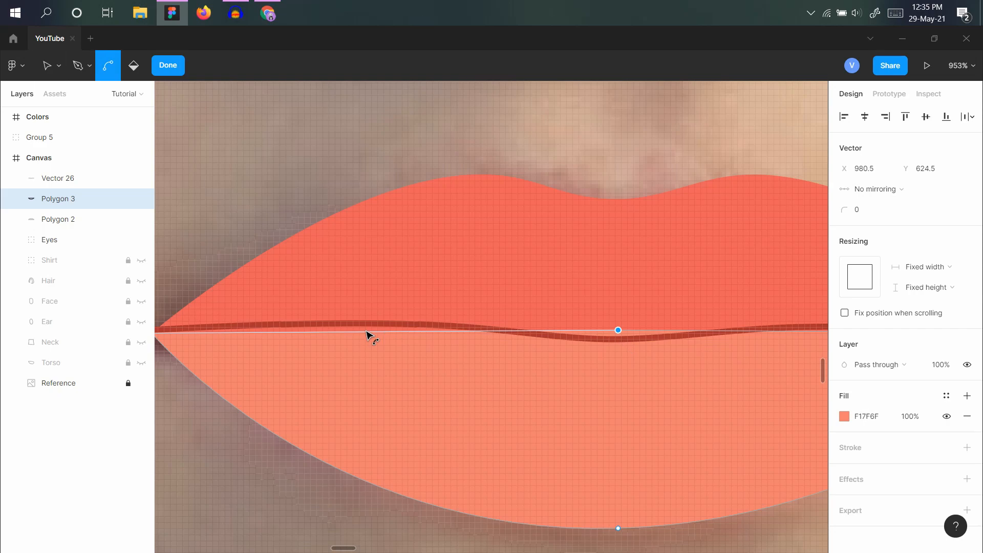
drag(367, 332, 363, 321)
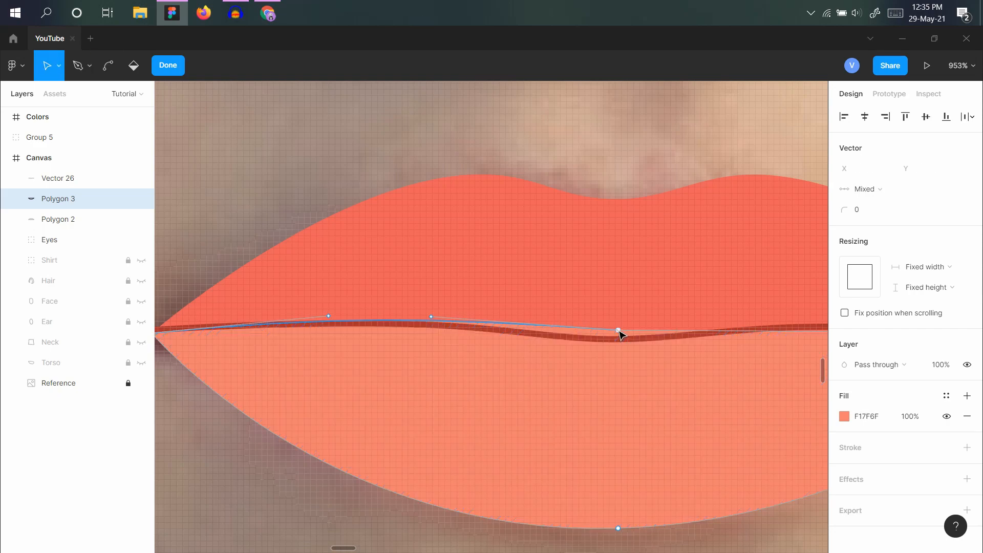
drag(619, 330, 615, 339)
Bend the right half of the lower lip's upper edge to follow the seam line and finish editing the shape.
scroll(670, 356, right, 5)
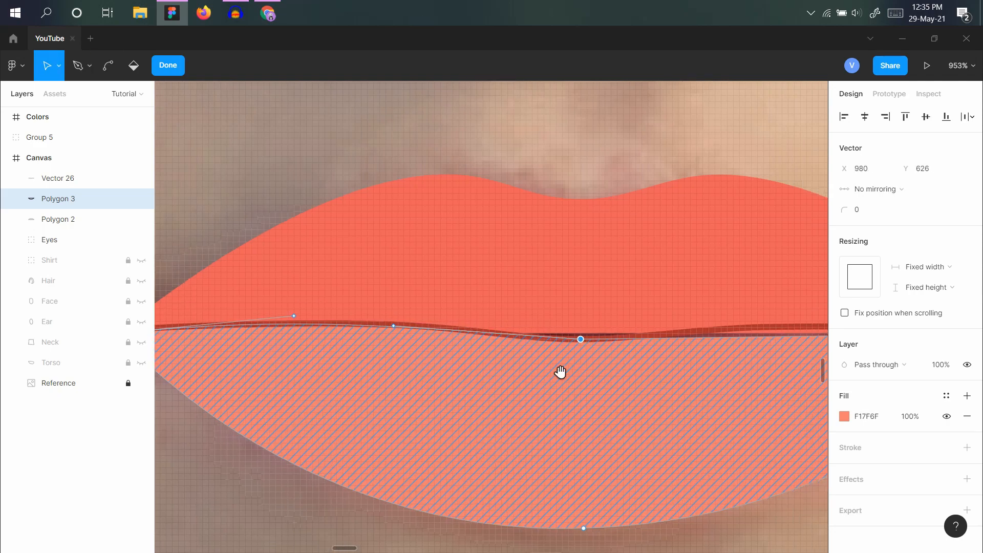
key(ctrl)
drag(690, 354, 687, 343)
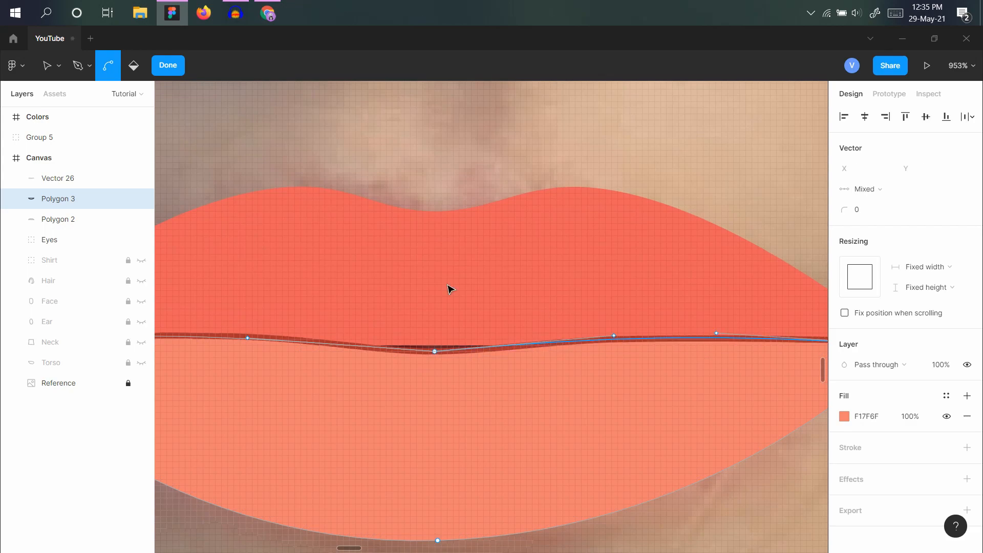
click(174, 68)
Add a midpoint to the upper lip's lower edge and lower it to X 980.5, Y 626 to close the gap at the seam.
click(461, 285)
double_click(461, 285)
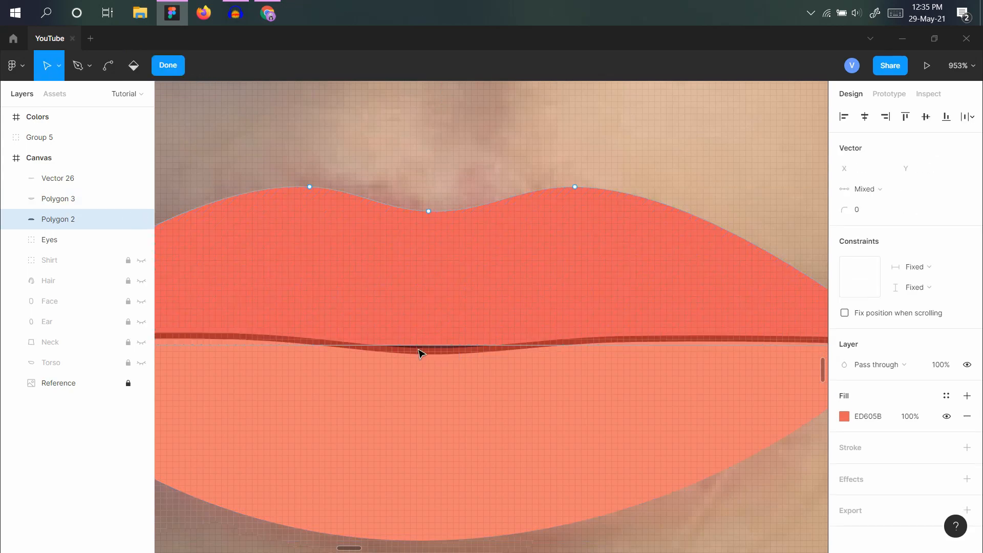
click(438, 345)
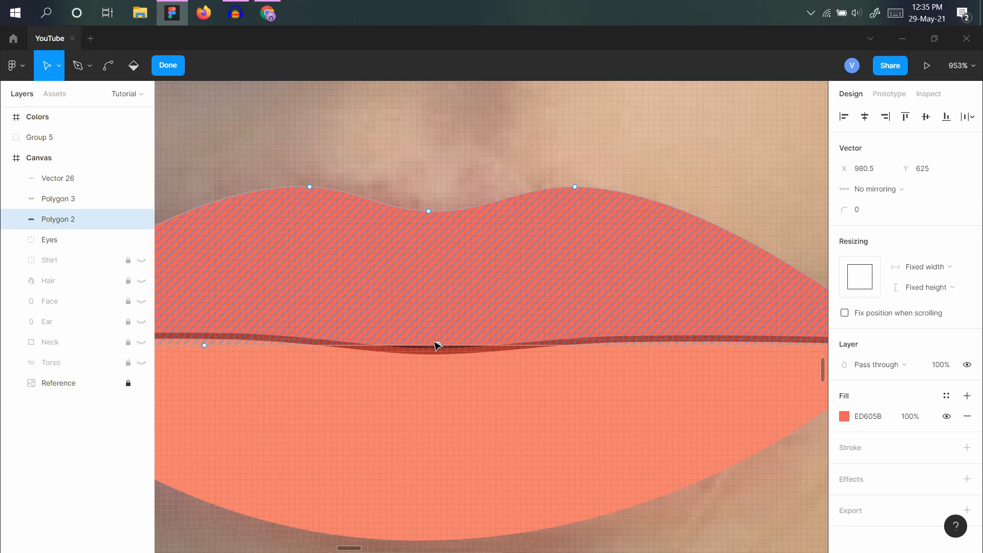
drag(439, 347, 439, 352)
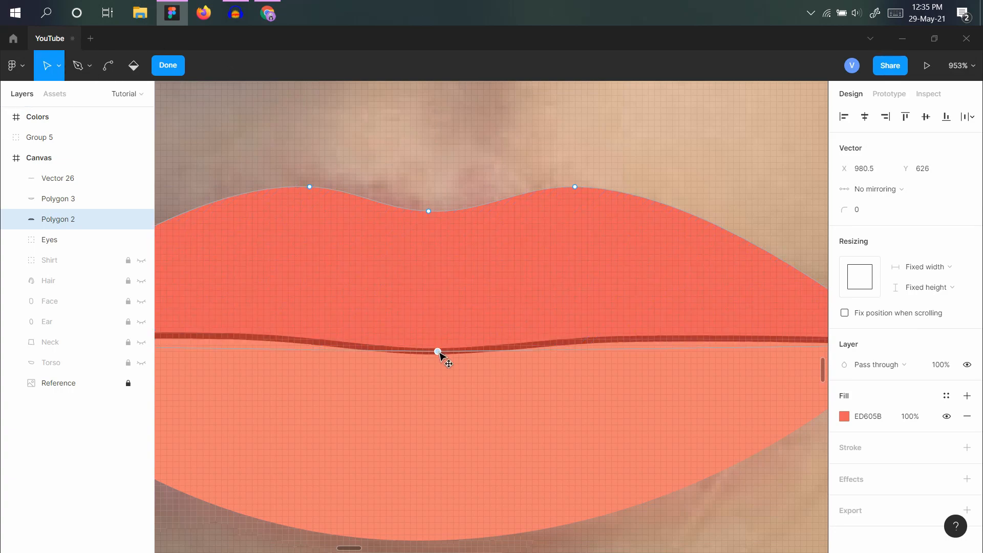
click(173, 64)
scroll(502, 356, down, 5)
key(Escape)
scroll(492, 379, down, 3)
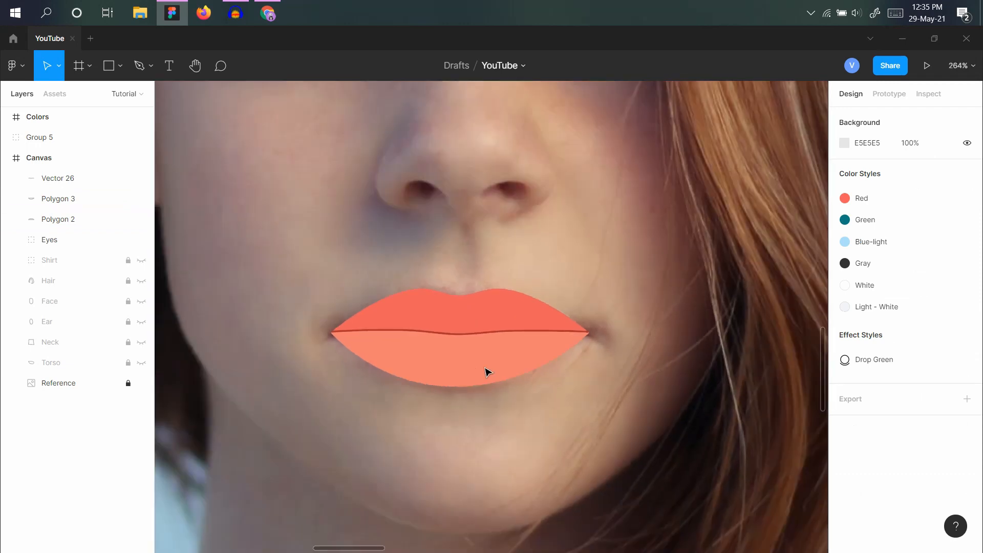
Stretch the upper lip's right side slightly outward so it extends past the end of the seam line.
scroll(589, 333, up, 8)
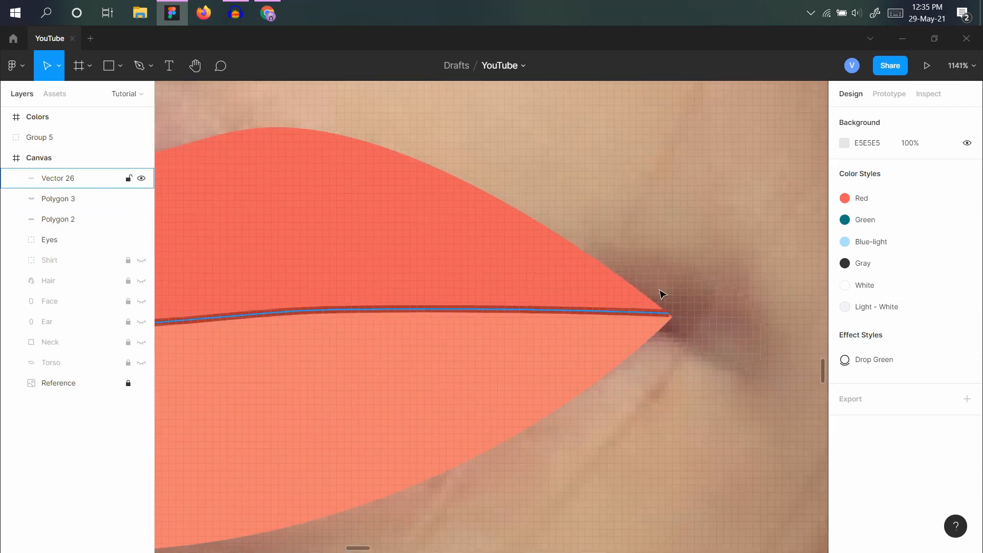
click(654, 320)
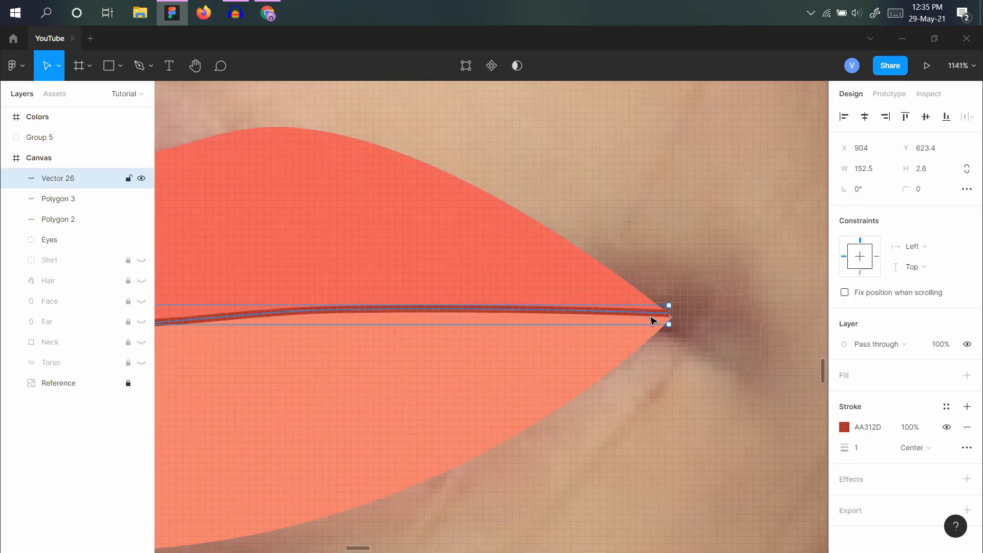
click(612, 288)
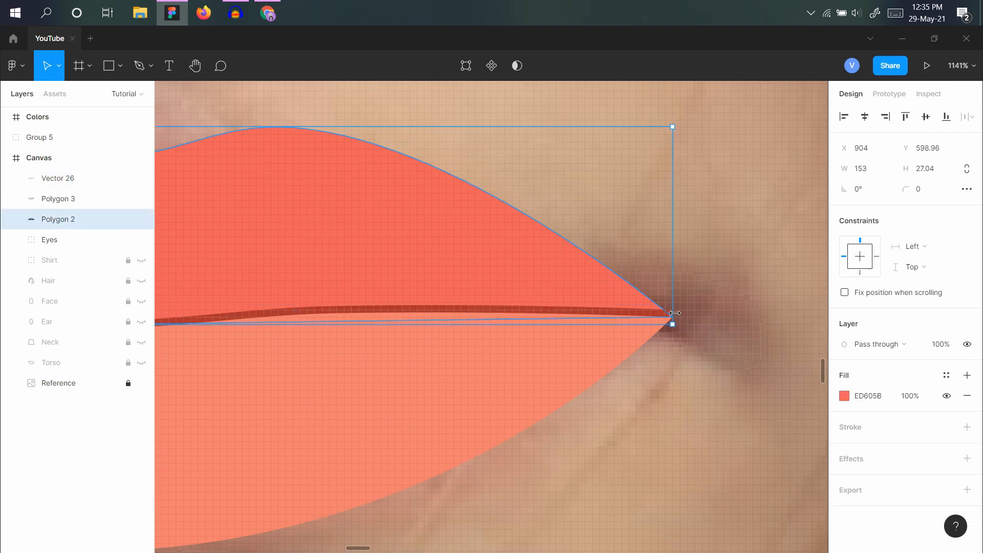
drag(681, 303, 681, 324)
click(675, 329)
key(ctrl+z)
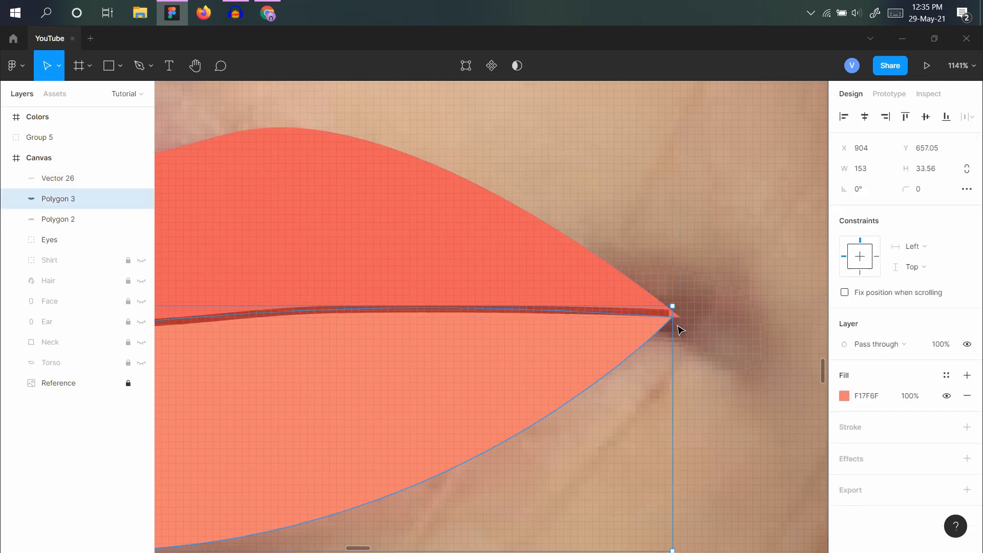
scroll(674, 326, down, 5)
click(696, 352)
click(323, 336)
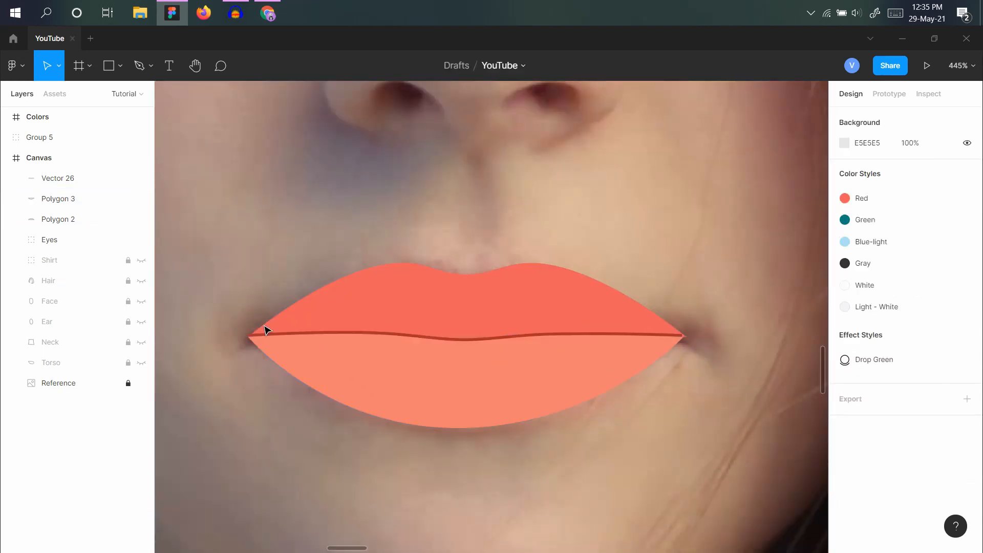
Extend the upper lip's left side outward to X 903, making the shape 155 wide.
drag(244, 327, 244, 326)
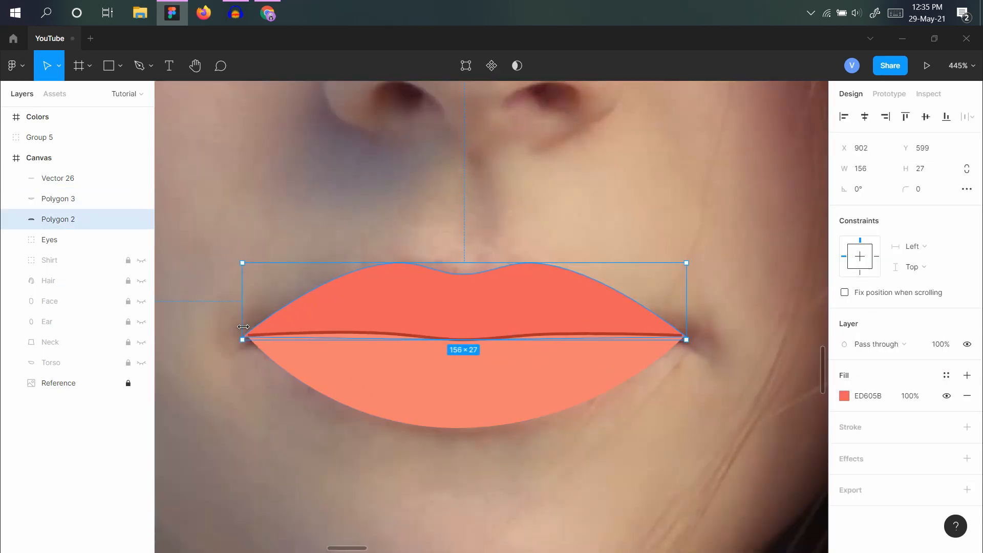
scroll(243, 327, up, 10)
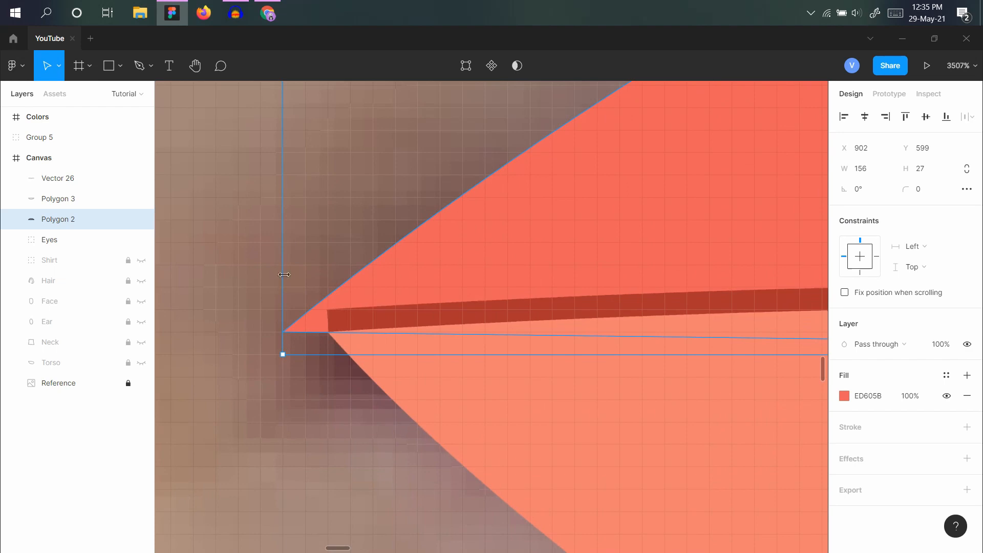
drag(281, 277, 302, 277)
scroll(301, 277, down, 15)
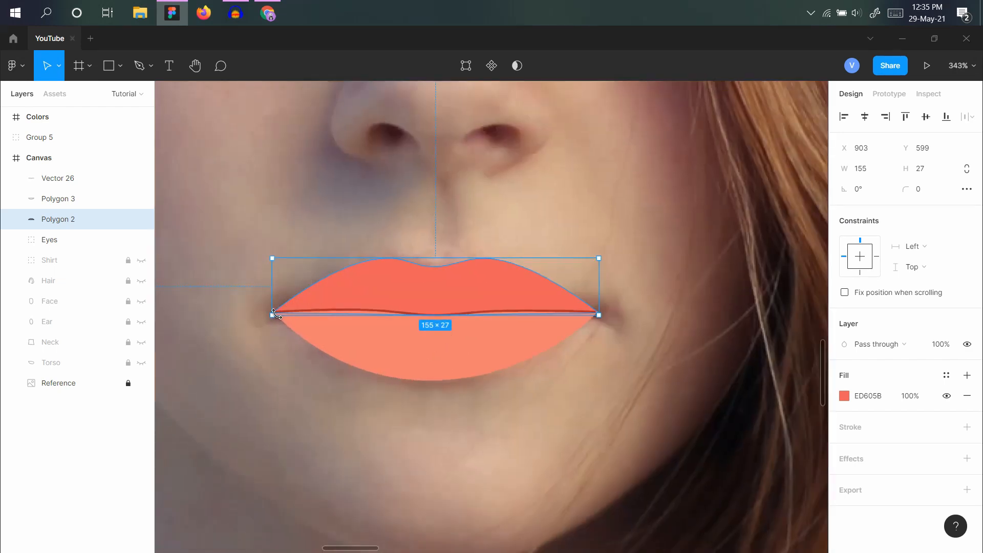
scroll(273, 276, down, 3)
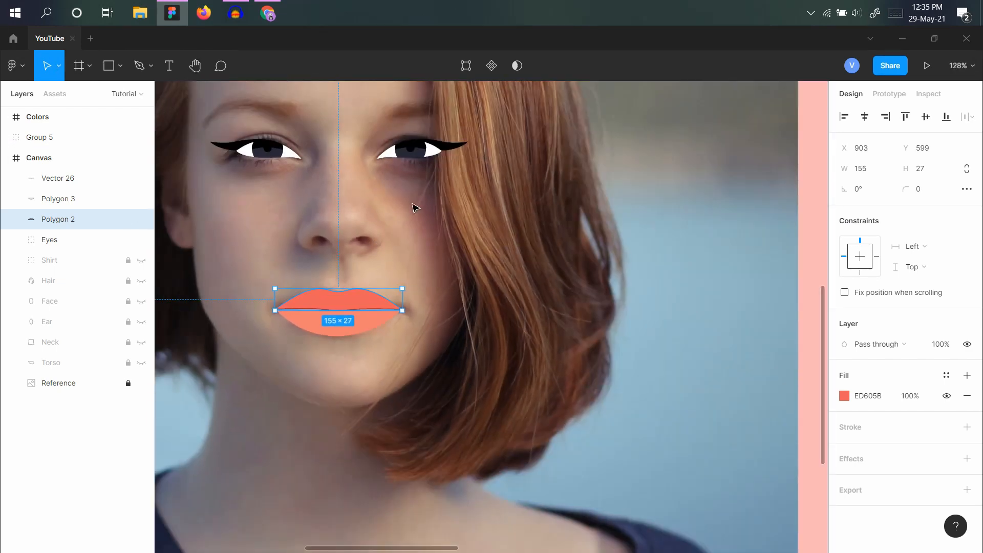
click(419, 273)
scroll(419, 273, down, 8)
scroll(359, 233, up, 5)
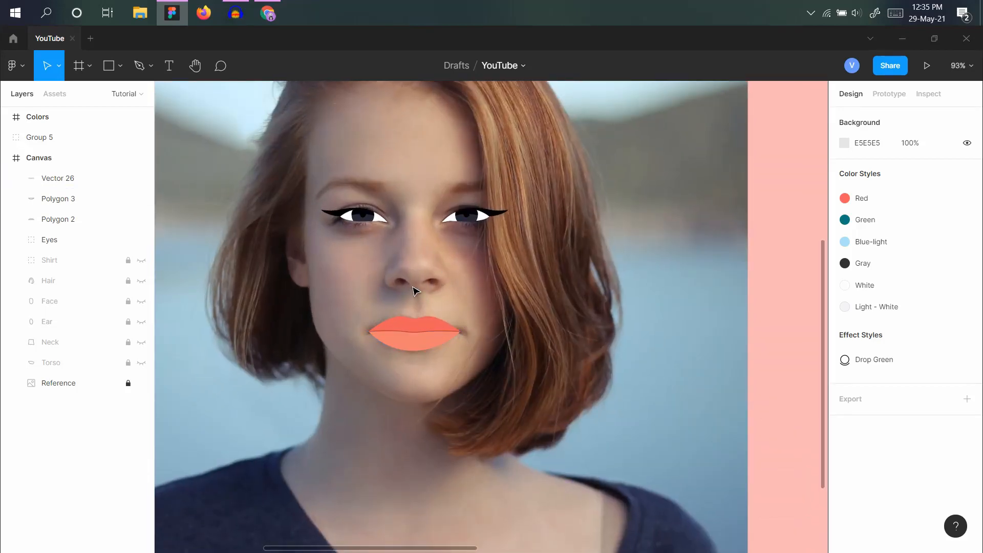
Draw a 21 × 11 ellipse over the left nostril and tilt it to -12.95°.
scroll(455, 283, up, 10)
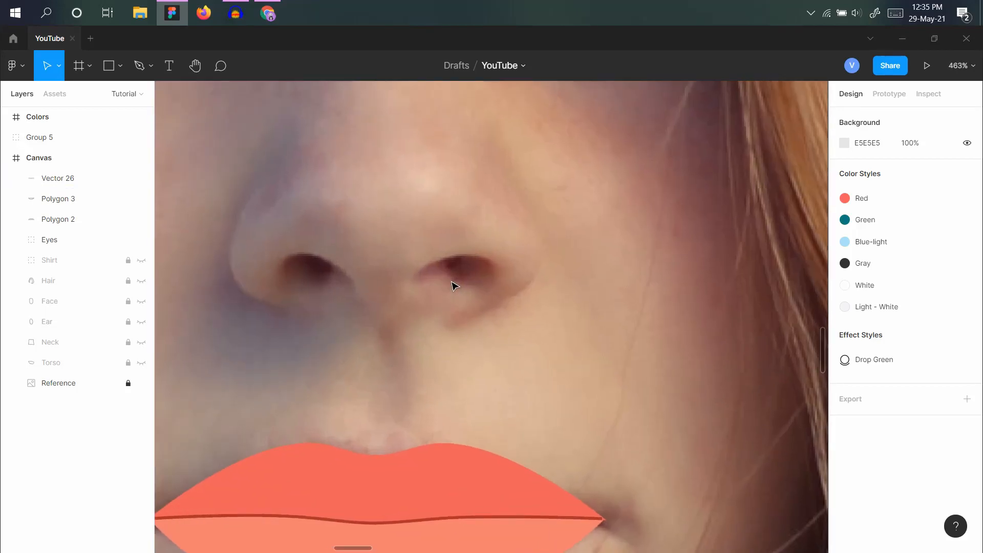
key(i)
key(o)
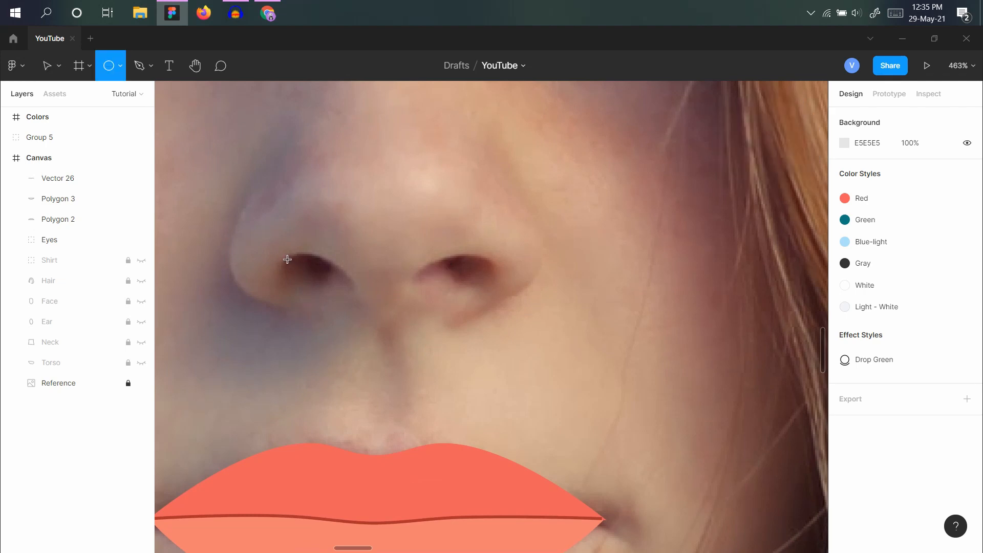
drag(288, 260, 351, 306)
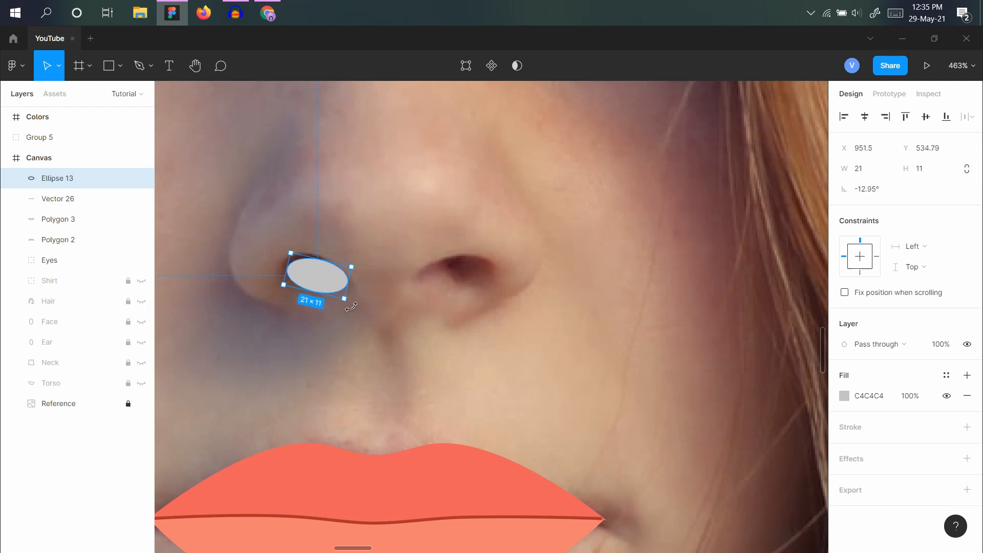
Duplicate the nostril ellipse onto the right nostril and flip it horizontally.
drag(318, 276, 459, 288)
key(shift+h)
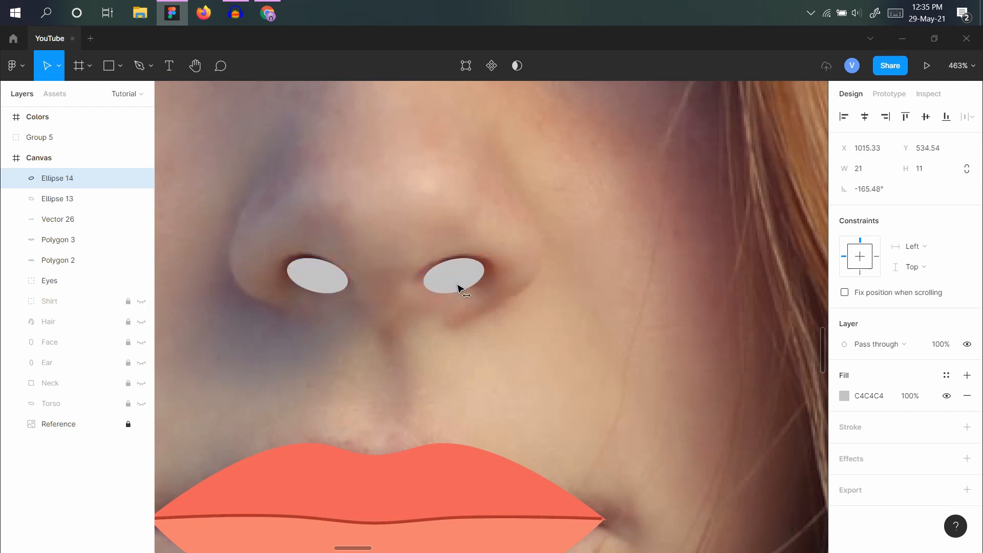
key(Escape)
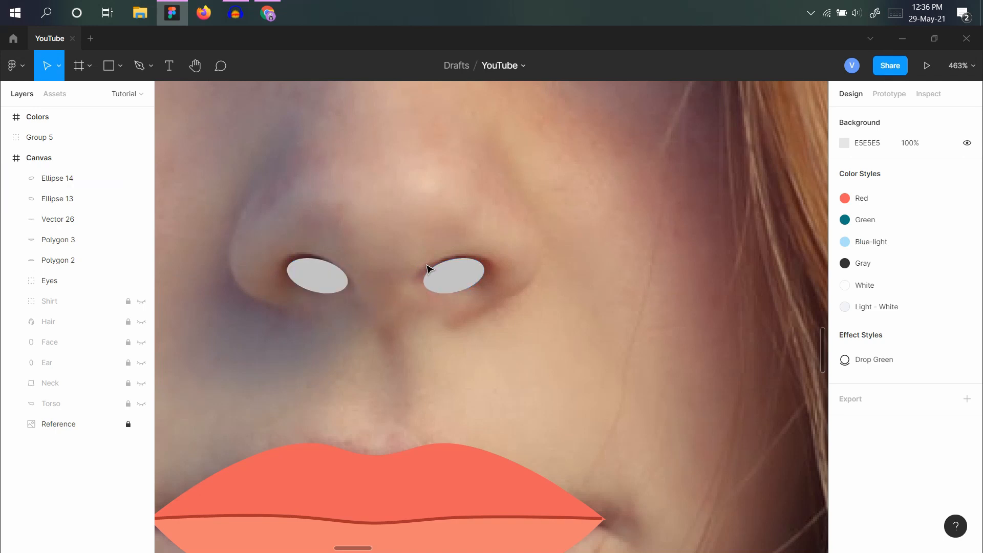
Draw a V-shaped pen line about 31 × 16 between the two nostril ellipses, with its low point under the nose tip.
scroll(370, 300, up, 1)
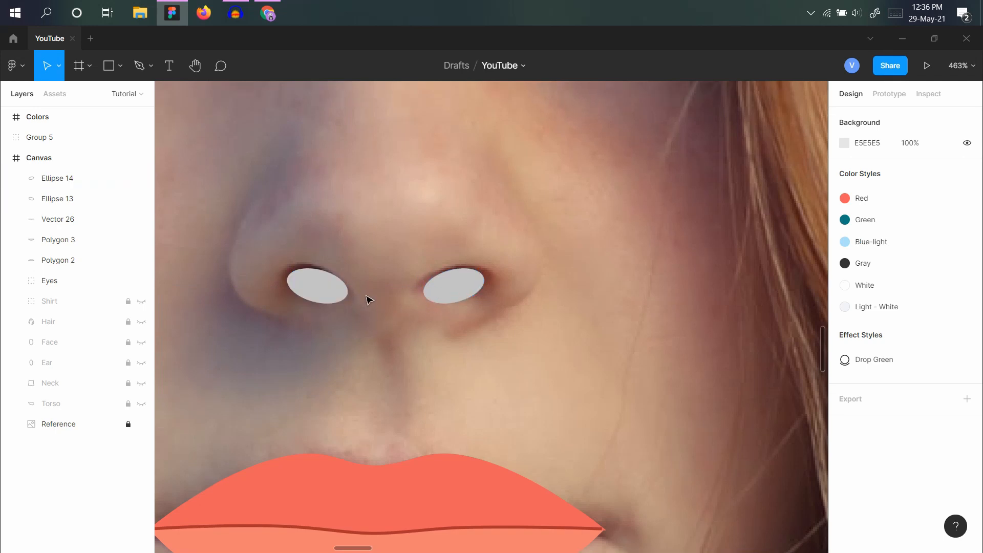
key(p)
click(342, 288)
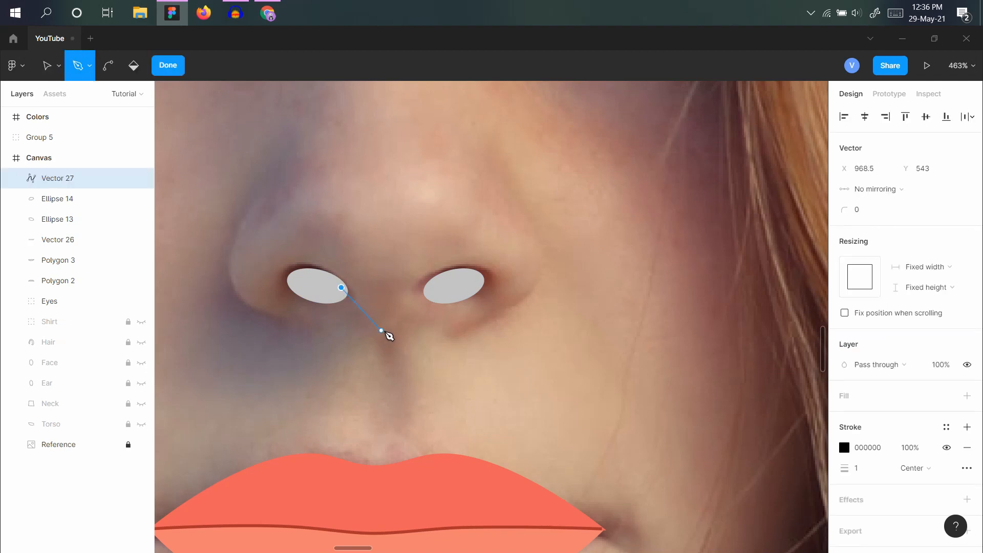
click(384, 330)
click(434, 284)
click(168, 65)
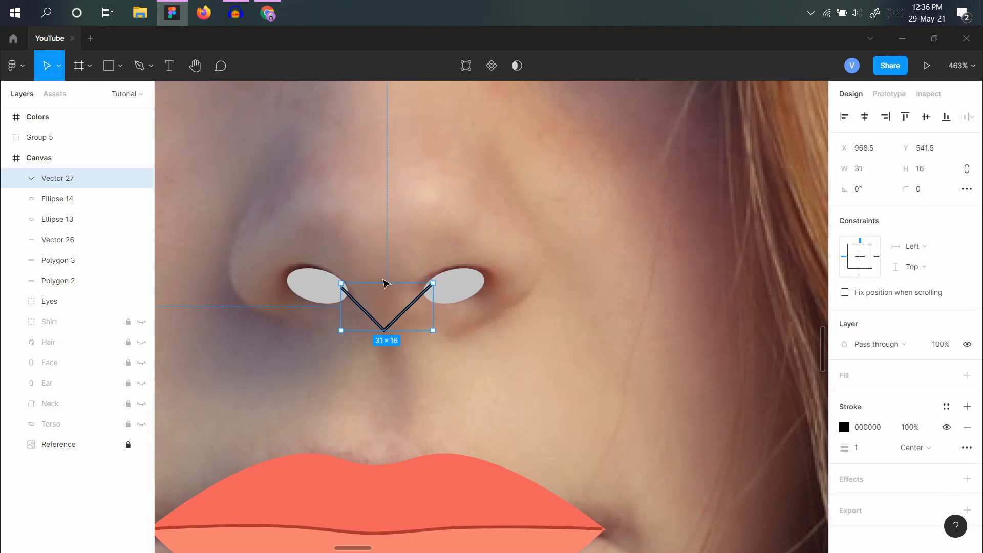
Round the V-shaped line's lower point into a smooth curve, making the line about 11.5 high.
double_click(402, 320)
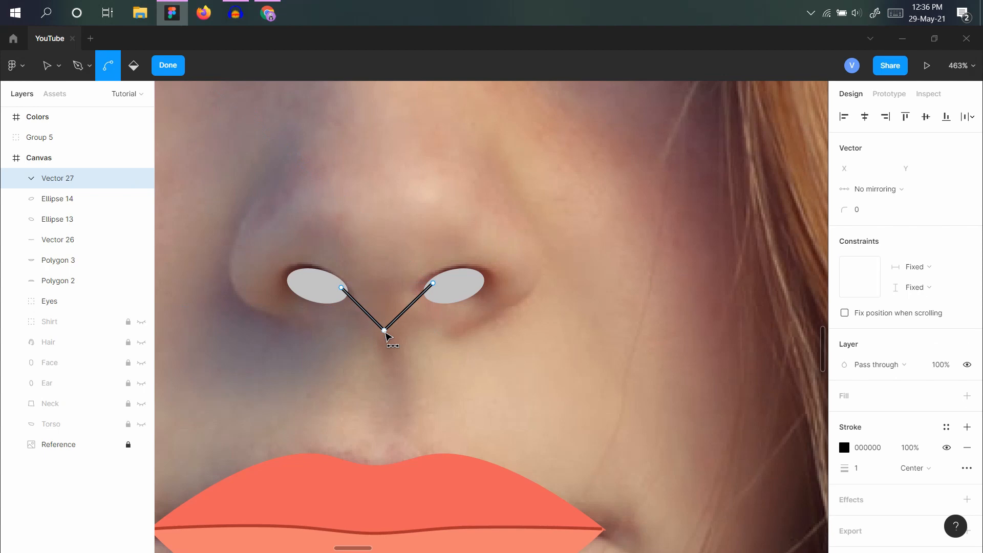
mouse_move(385, 331)
mouse_down()
mouse_move(410, 331)
mouse_move(386, 317)
mouse_up()
key(v)
click(168, 65)
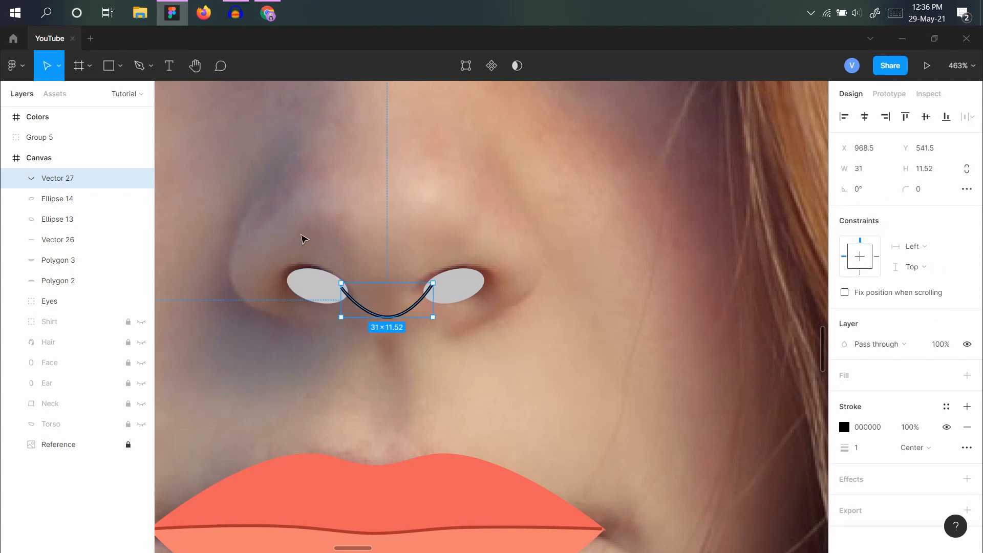
click(549, 364)
Select both nostril ellipses and the curve between them, and set the fill colour to 3E3E3E.
drag(277, 256, 528, 307)
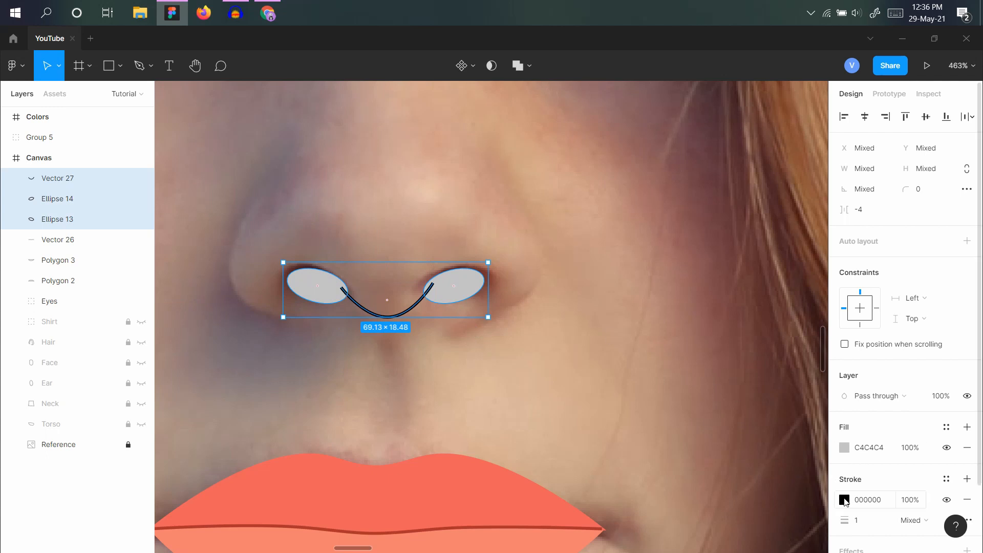
click(844, 447)
mouse_move(681, 369)
mouse_down()
mouse_move(538, 391)
mouse_move(441, 334)
mouse_move(675, 358)
mouse_move(674, 340)
mouse_move(654, 355)
mouse_up()
click(406, 329)
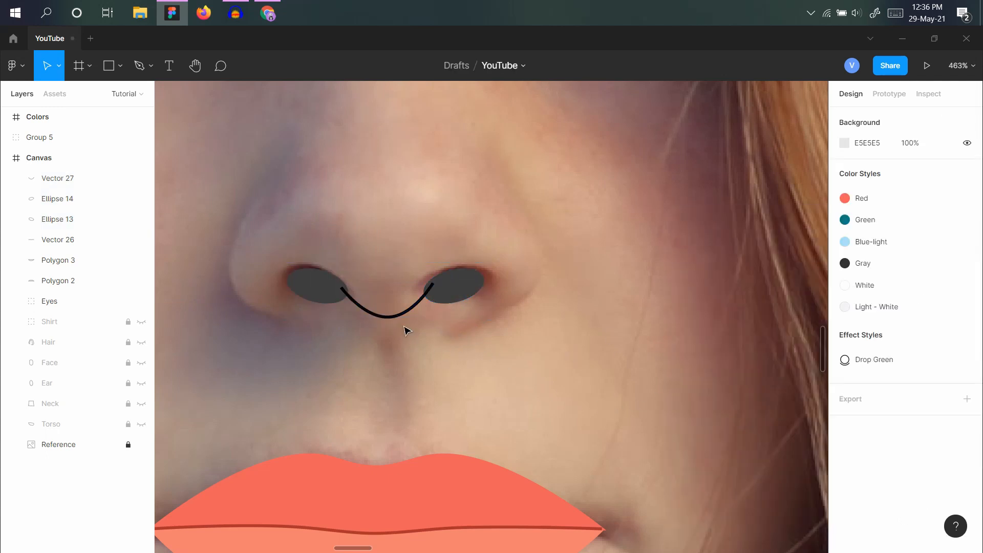
key(ctrl+z)
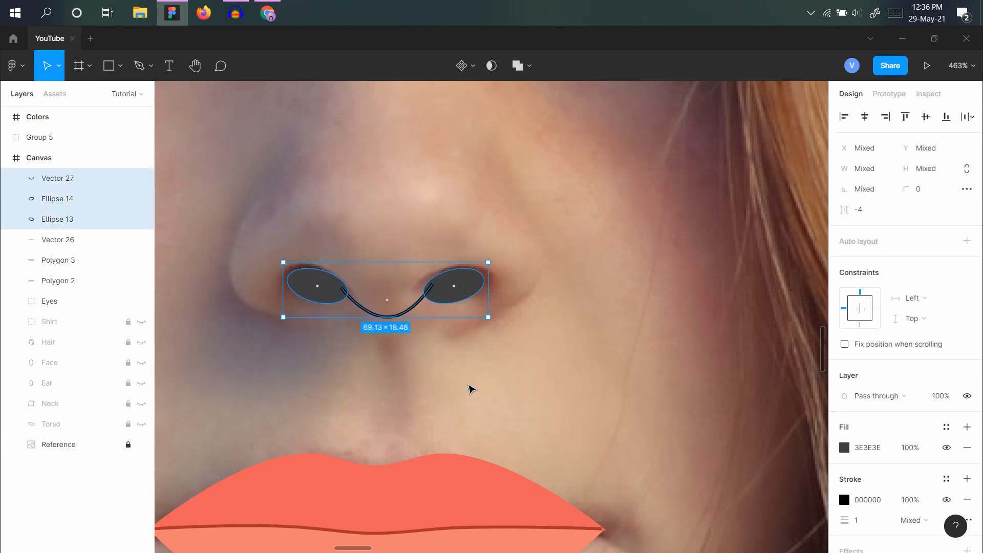
Set the stroke colour of the curve between the nostrils to the nostrils' dark gray, 3E3E3E.
click(388, 315)
key(i)
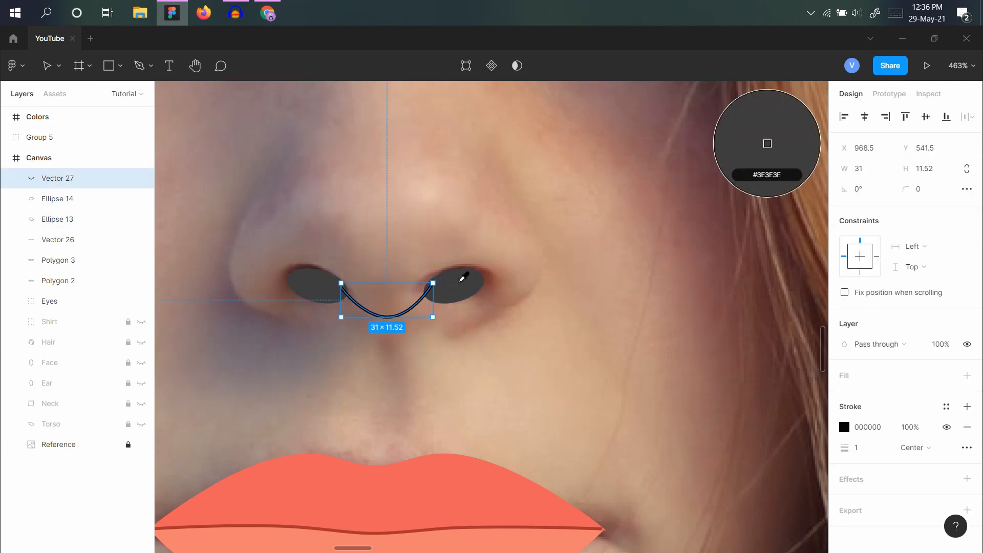
click(466, 277)
click(635, 290)
Recolour both nostril ellipses and the connecting curve with the reddish brown 723230 sampled from the photo beside the right nostril.
drag(315, 261, 528, 331)
key(i)
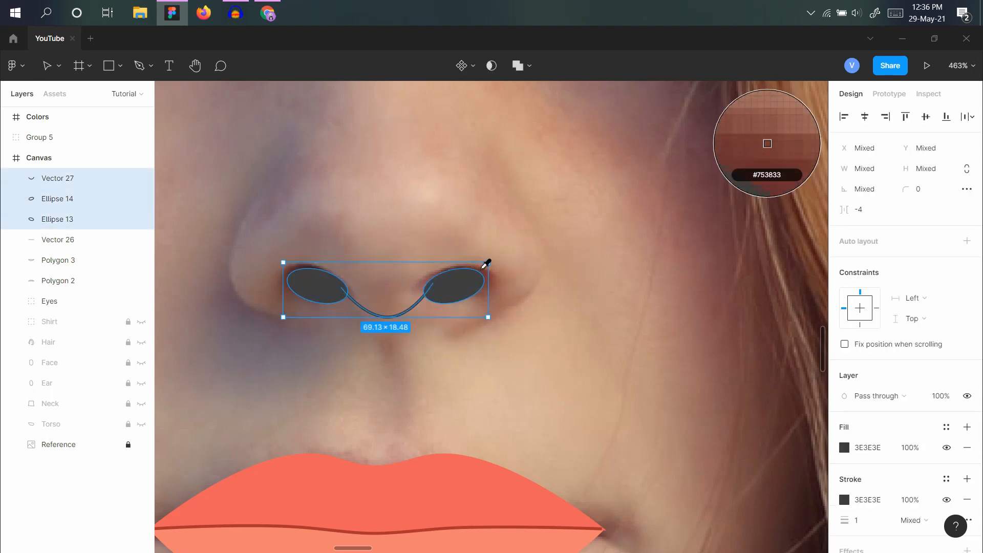
click(490, 267)
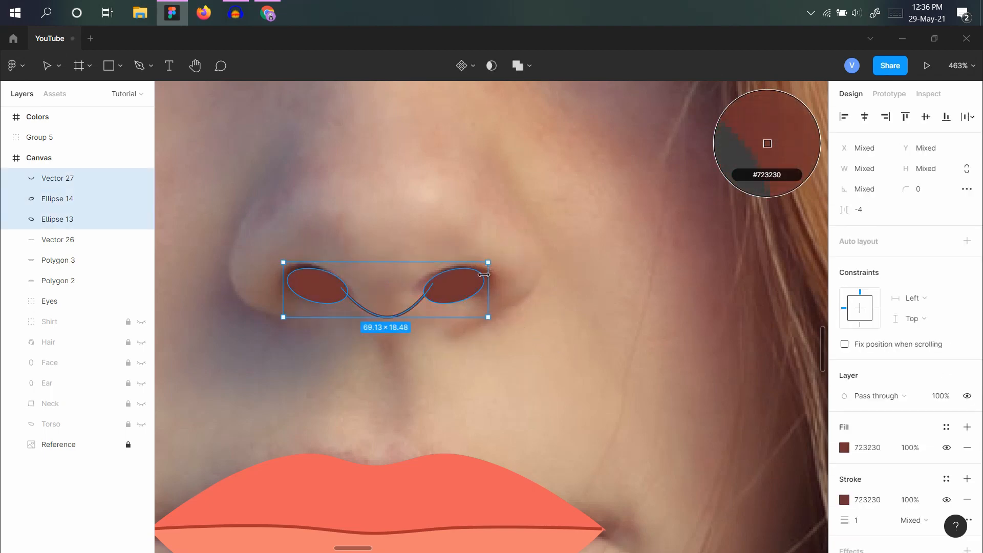
click(598, 281)
Show the hidden Shirt, Hair, Face, Ear, Neck and Torso layers to check the nose and lips within the whole illustration.
scroll(343, 297, down, 5)
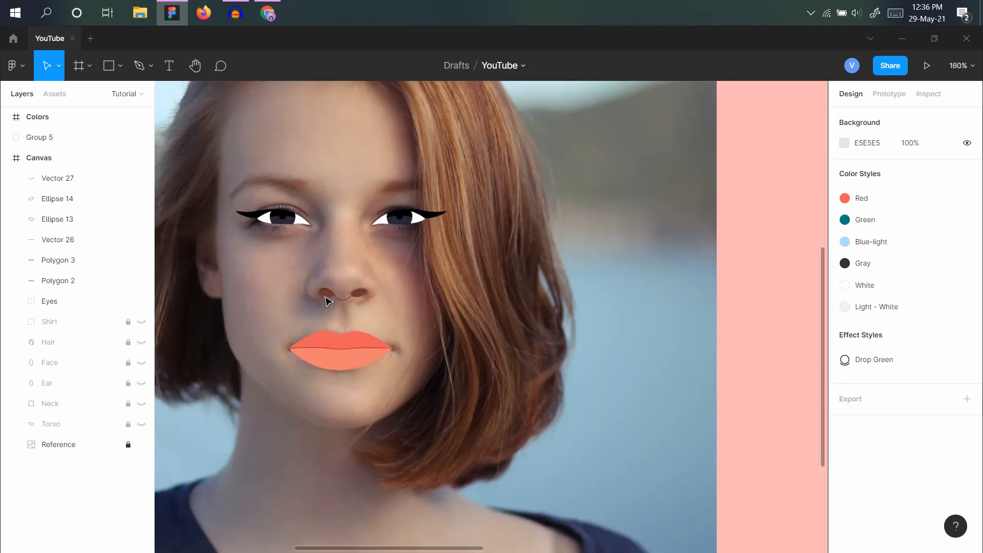
scroll(255, 304, up, 2)
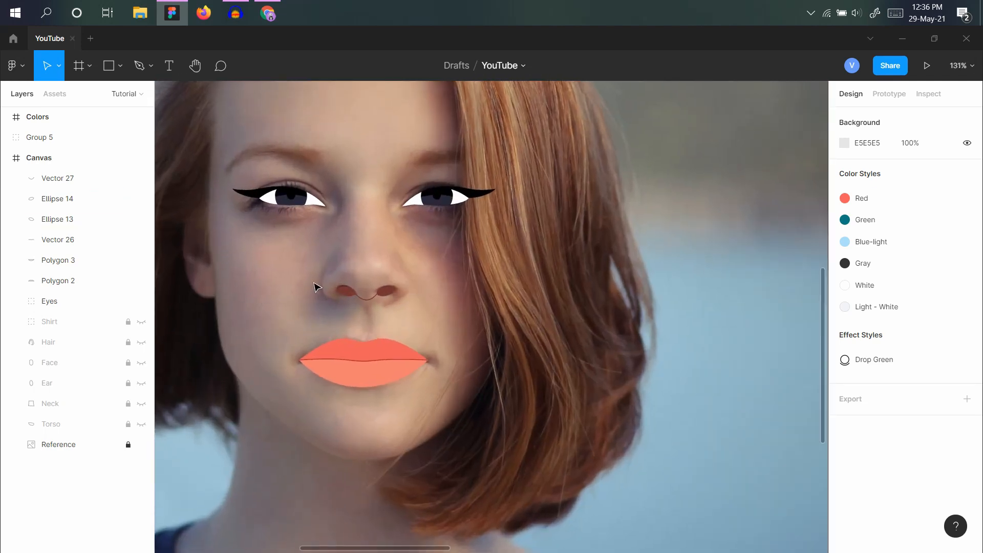
scroll(333, 285, down, 3)
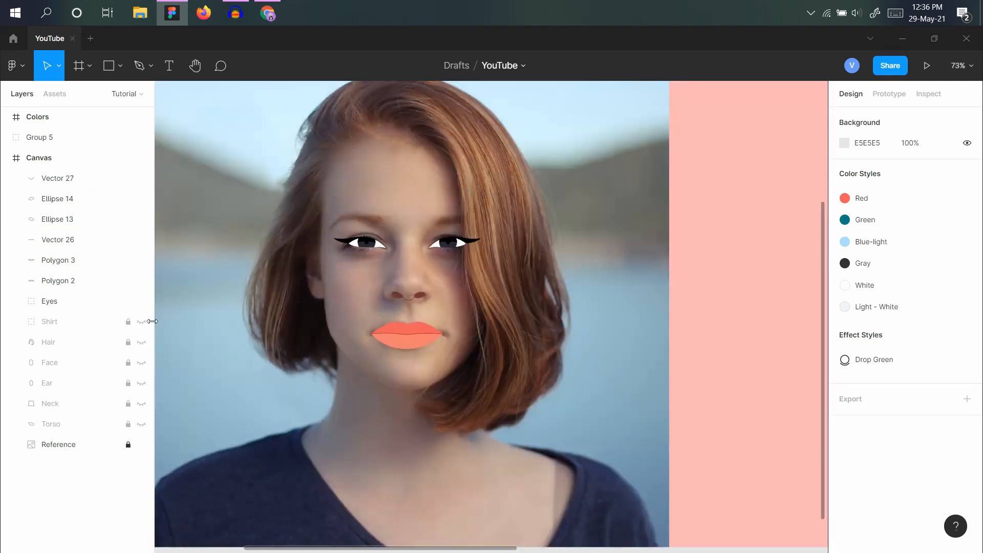
drag(142, 322, 138, 425)
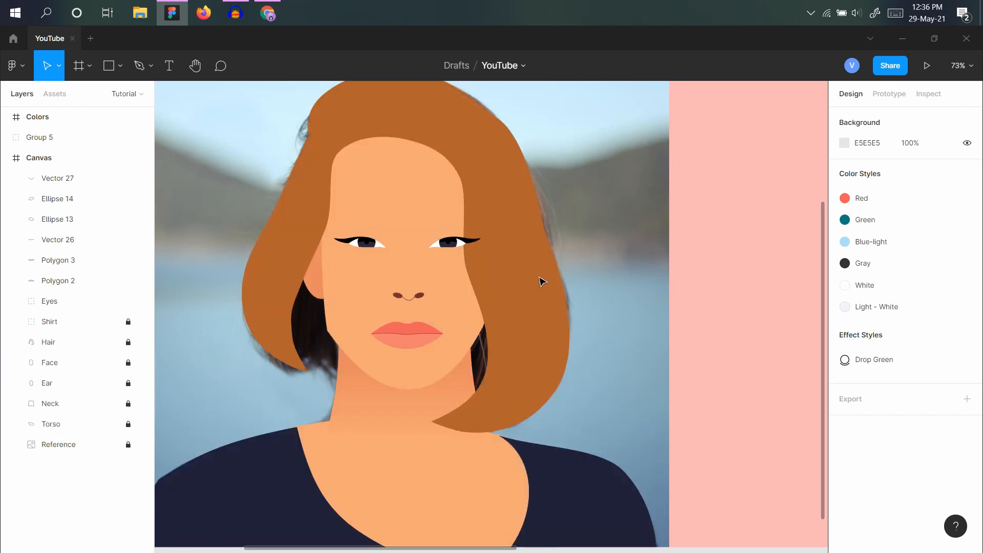
scroll(339, 223, up, 2)
Unlock the Shirt, Hair, Face, Ear, Neck, Torso and Reference layers.
drag(129, 321, 128, 383)
click(130, 425)
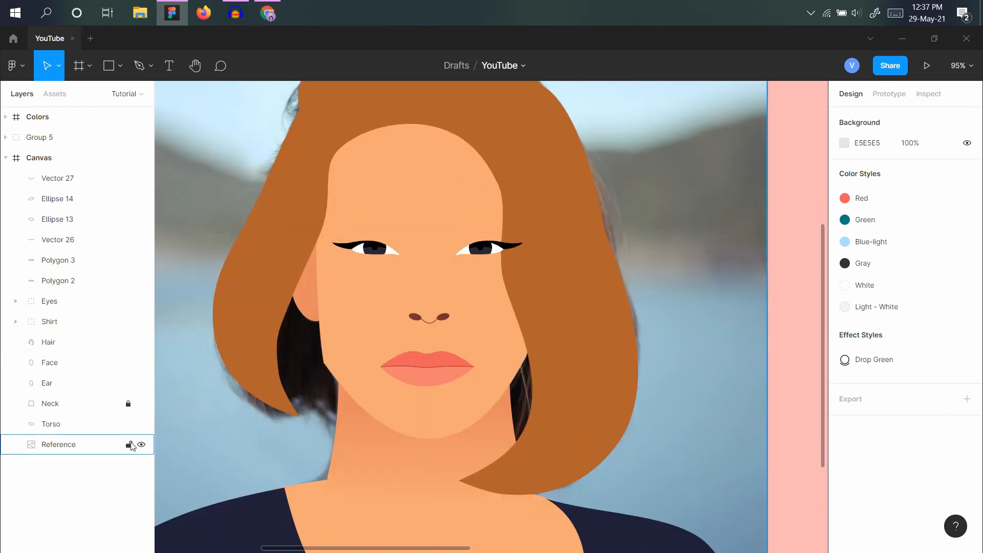
click(128, 405)
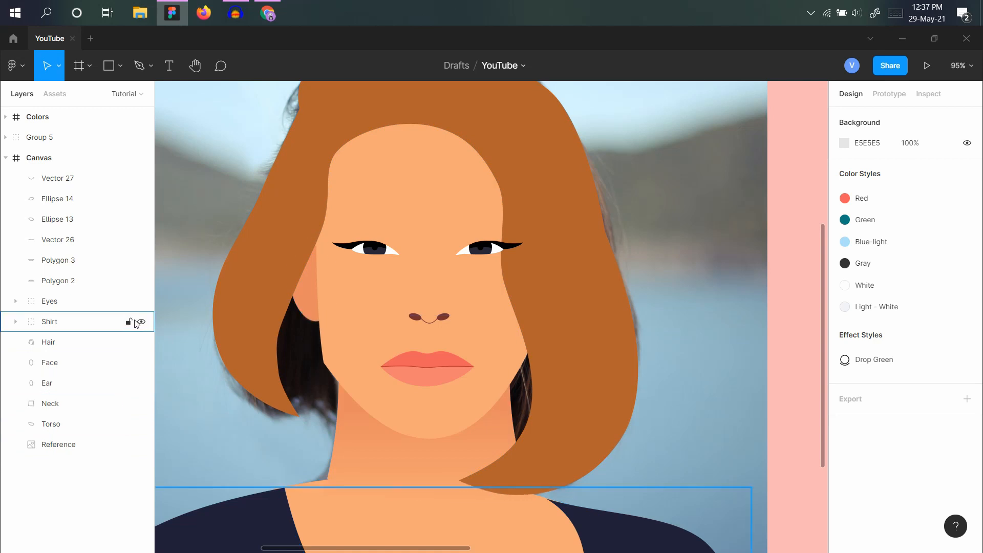
Lock and hide the Eyes, Shirt, Hair, Face, Ear, Neck and Torso layers.
click(128, 301)
drag(129, 342, 128, 424)
drag(142, 301, 144, 428)
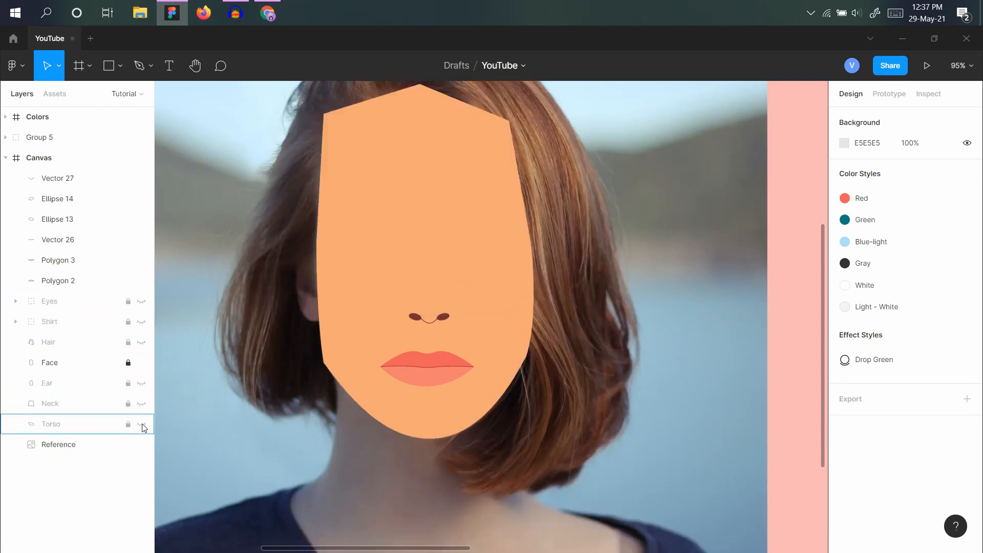
click(142, 363)
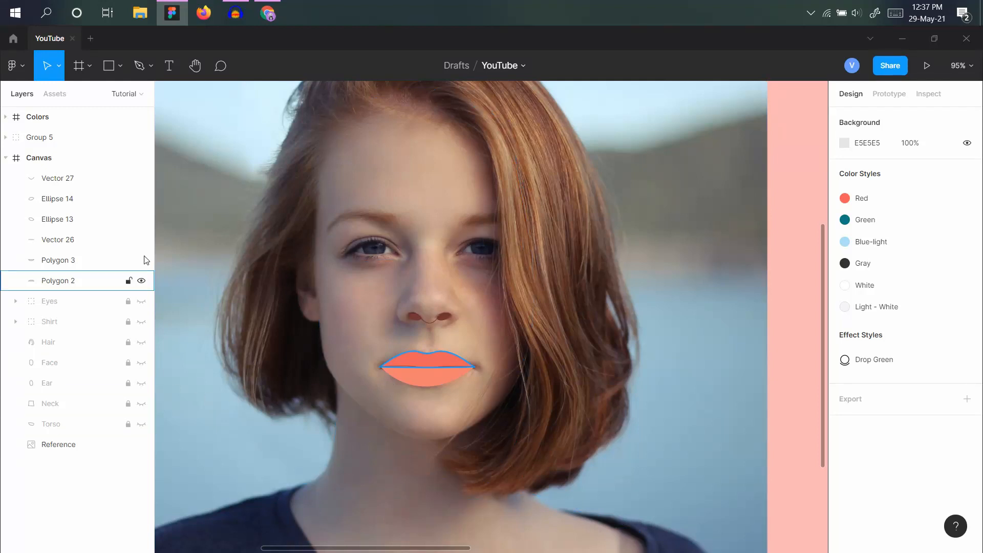
Lock the Reference photo layer so that only the lip and nose shapes can be selected.
drag(369, 347, 424, 384)
key(ctrl+z)
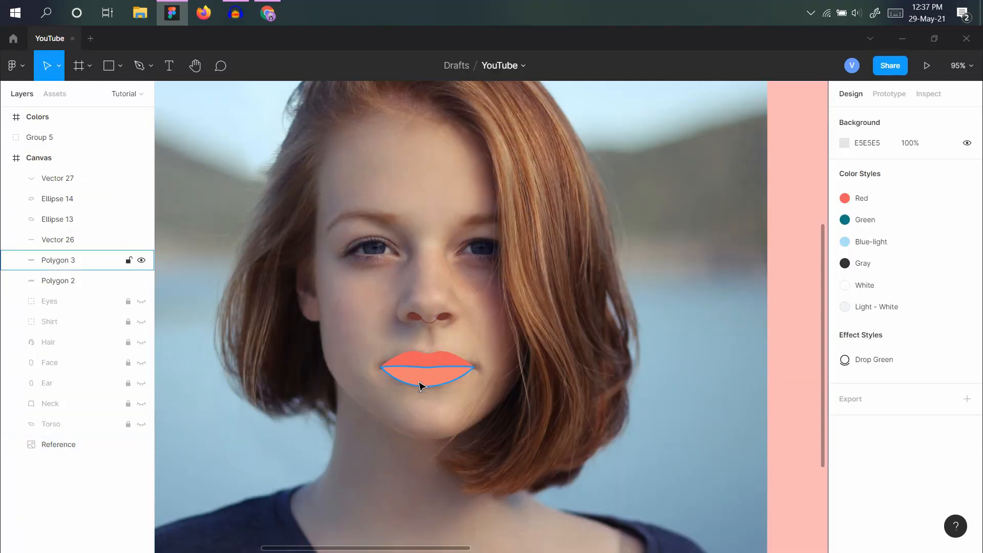
click(129, 444)
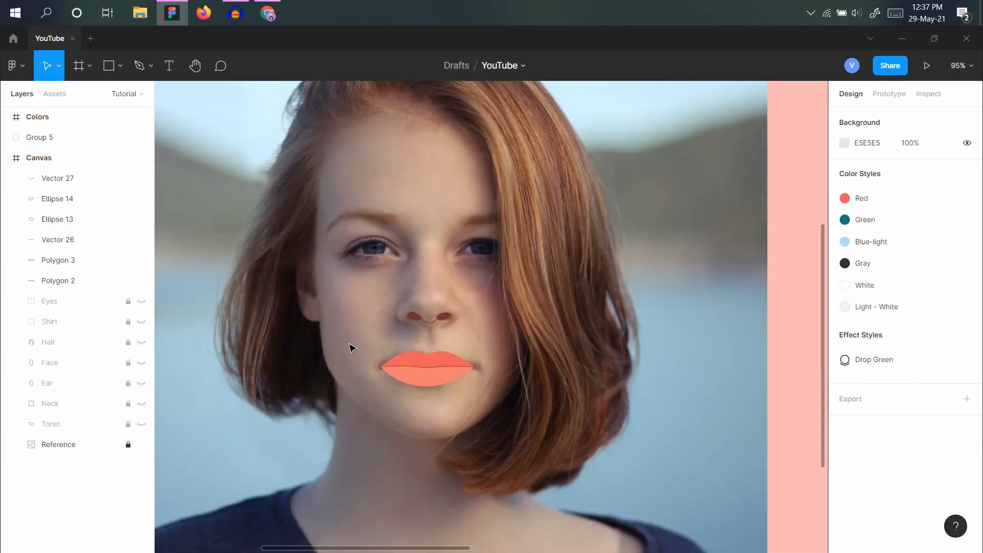
Group the two lip shapes with their seam line and name the group Lips.
drag(353, 349, 520, 401)
key(ctrl+g)
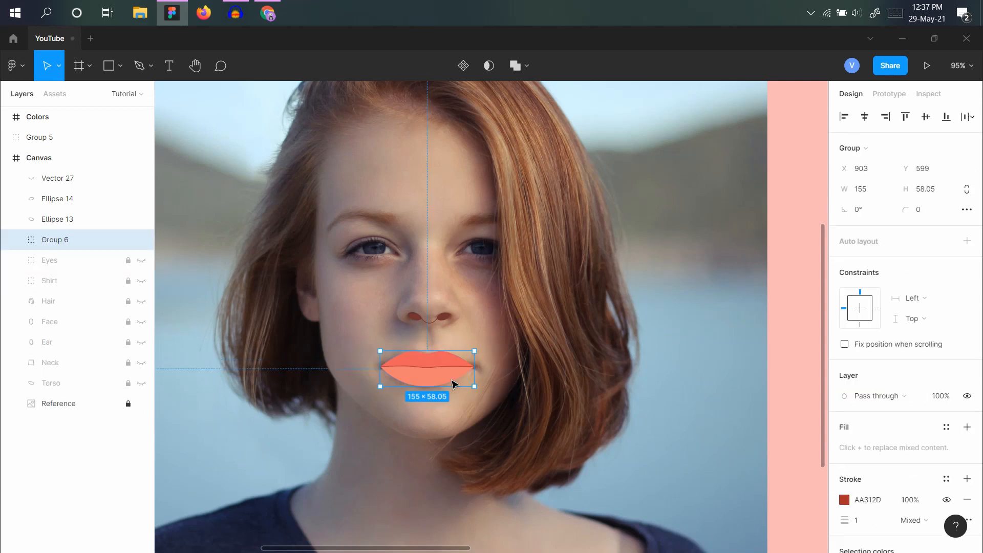
double_click(62, 239)
text(Lips)
key(Return)
Group the two nostril ellipses and their connecting curve as Nose, and hide the Lips and Nose groups.
drag(387, 291, 461, 340)
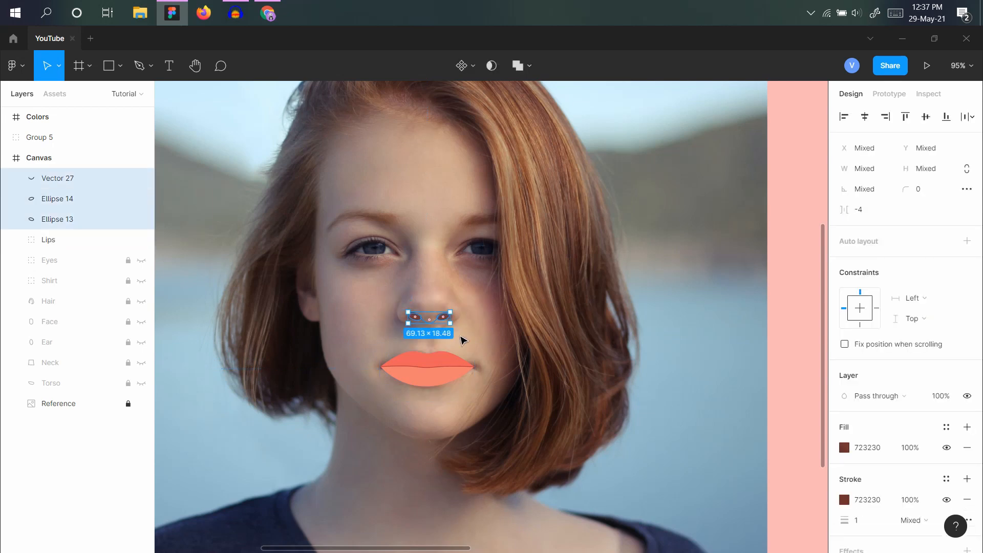
key(ctrl+g)
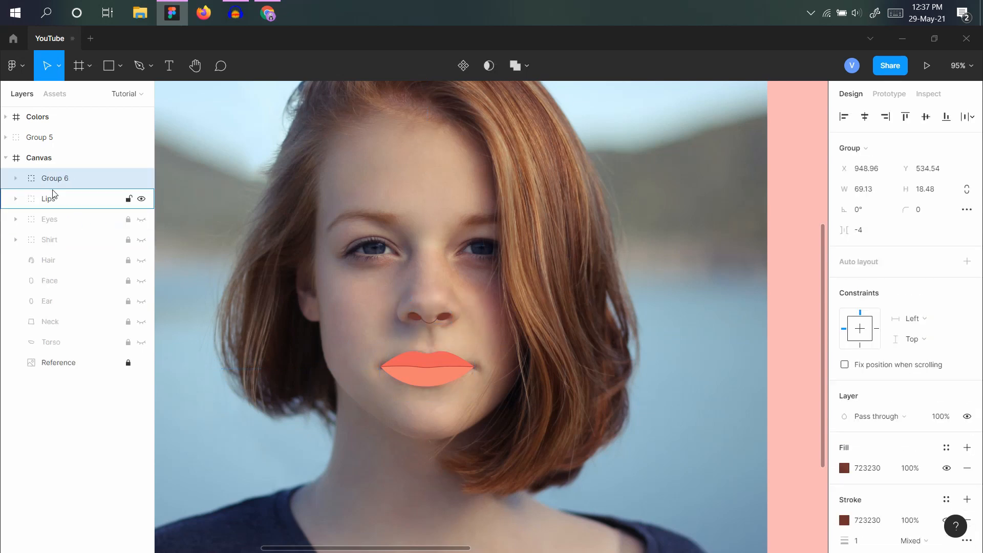
double_click(54, 180)
text(N)
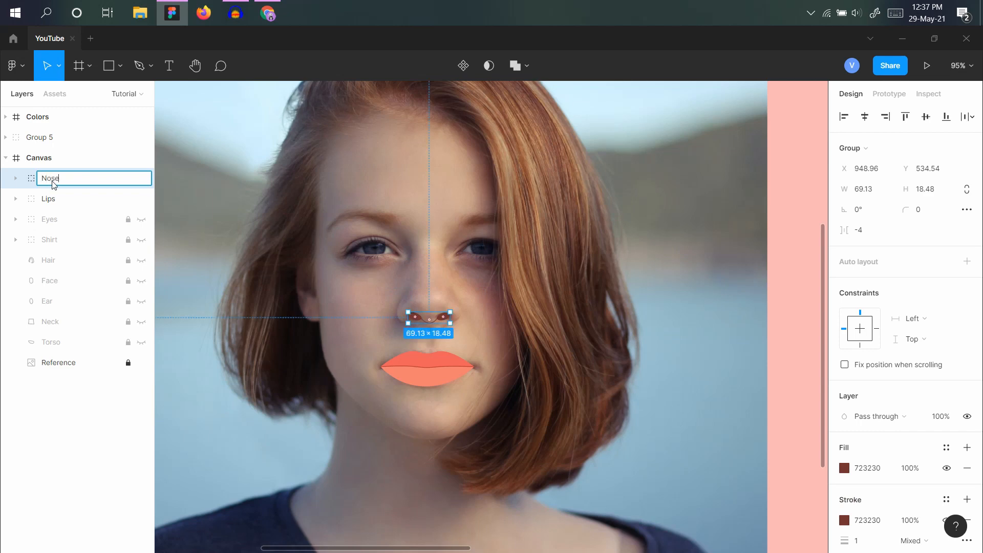
text(ose)
key(Return)
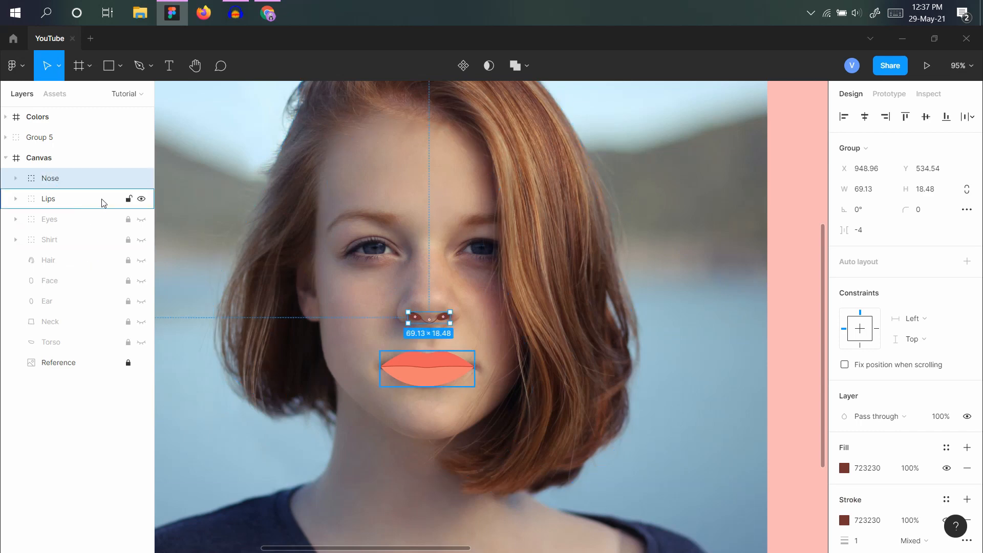
click(141, 199)
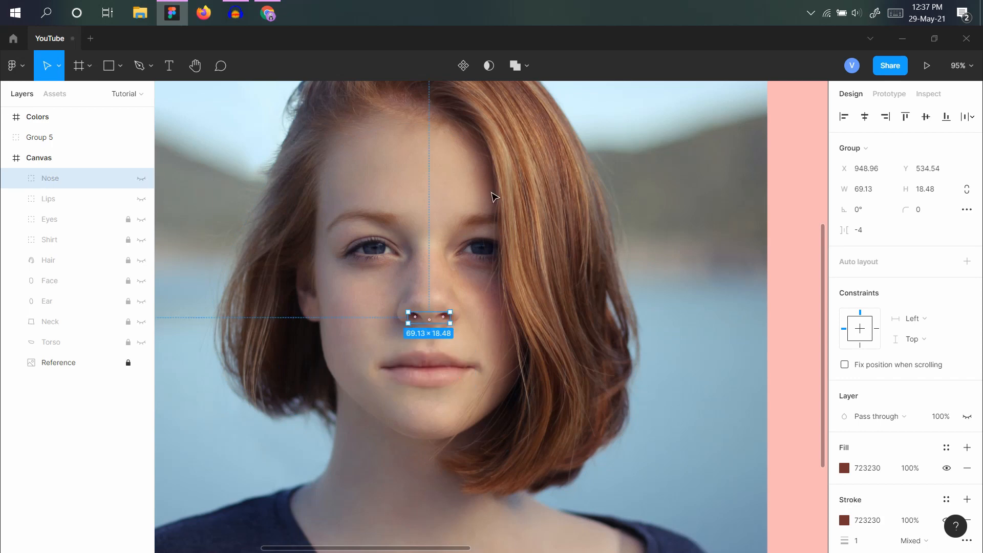
click(142, 178)
Draw a rectangle about 131 × 30 over the left eyebrow and swap its fill for a stroke outline.
scroll(365, 210, up, 5)
scroll(366, 210, up, 3)
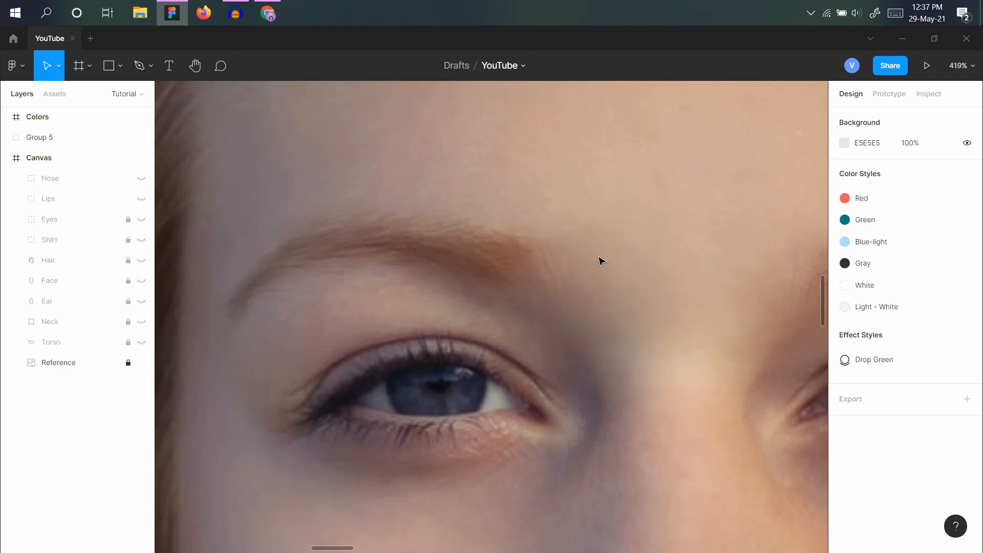
key(r)
mouse_move(209, 227)
mouse_down()
mouse_move(353, 297)
mouse_move(560, 307)
mouse_up()
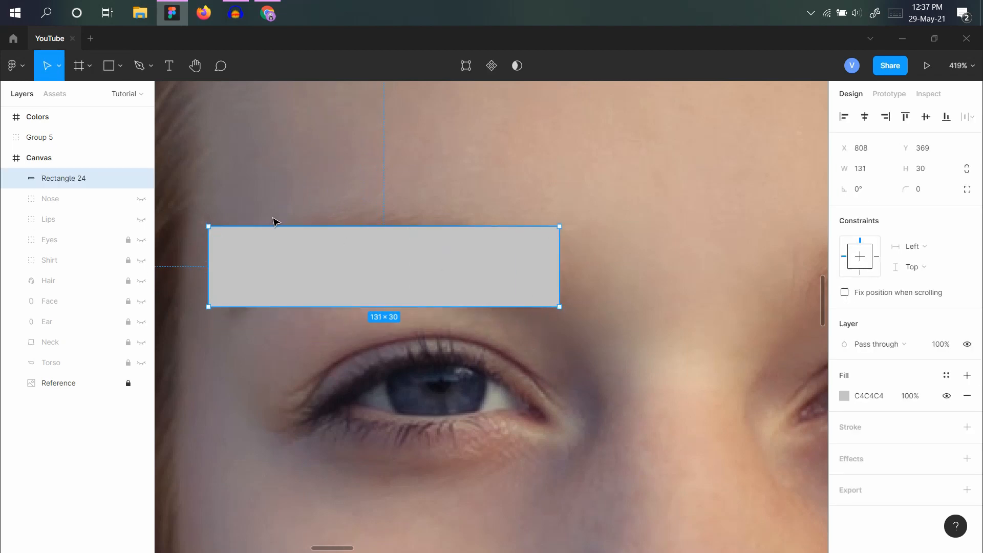
key(shift+x)
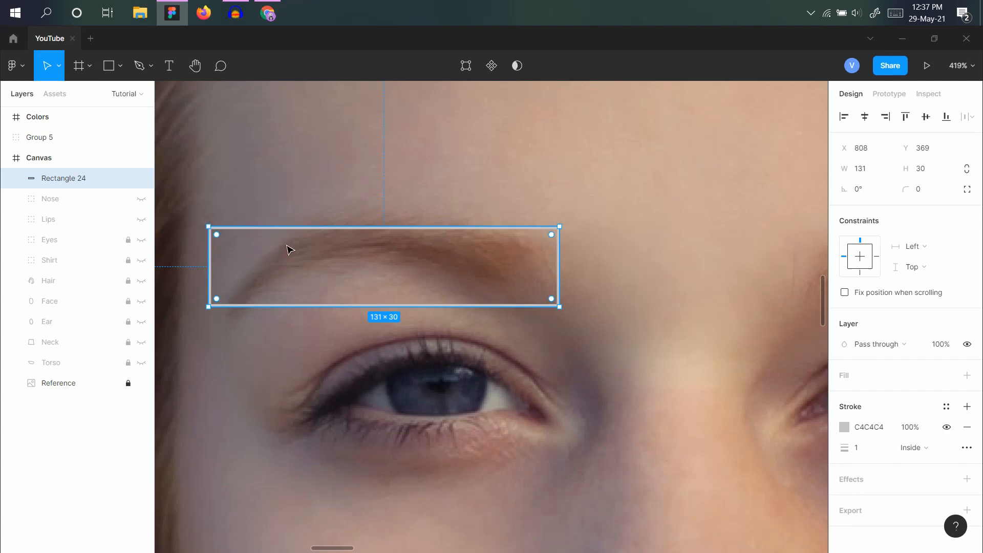
Reshape the rectangle by moving its four corner points onto the ends and upper bends of the left eyebrow.
click(288, 250)
click(211, 231)
key(Return)
drag(209, 227, 306, 239)
drag(209, 307, 228, 314)
key(ctrl+a)
drag(559, 307, 542, 293)
key(ctrl+z)
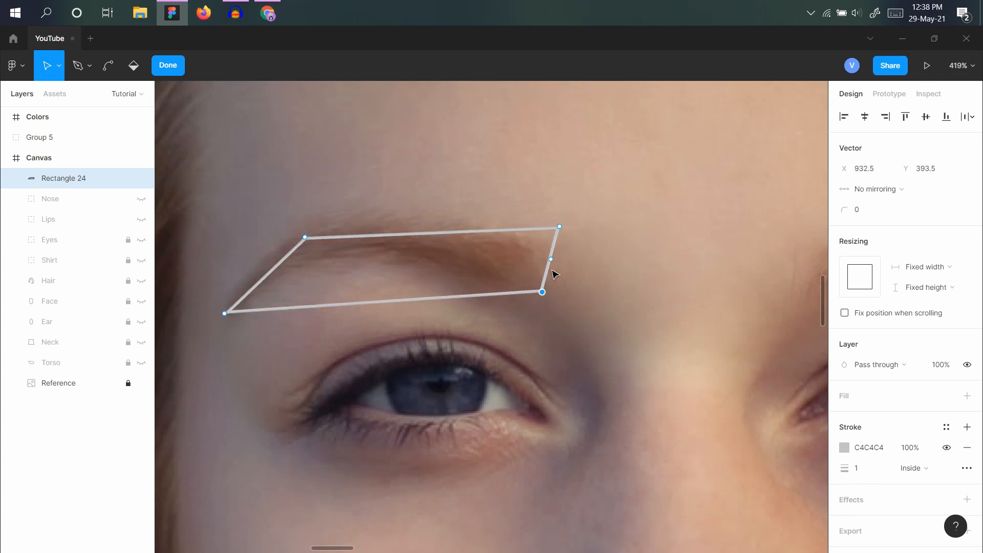
drag(559, 227, 505, 228)
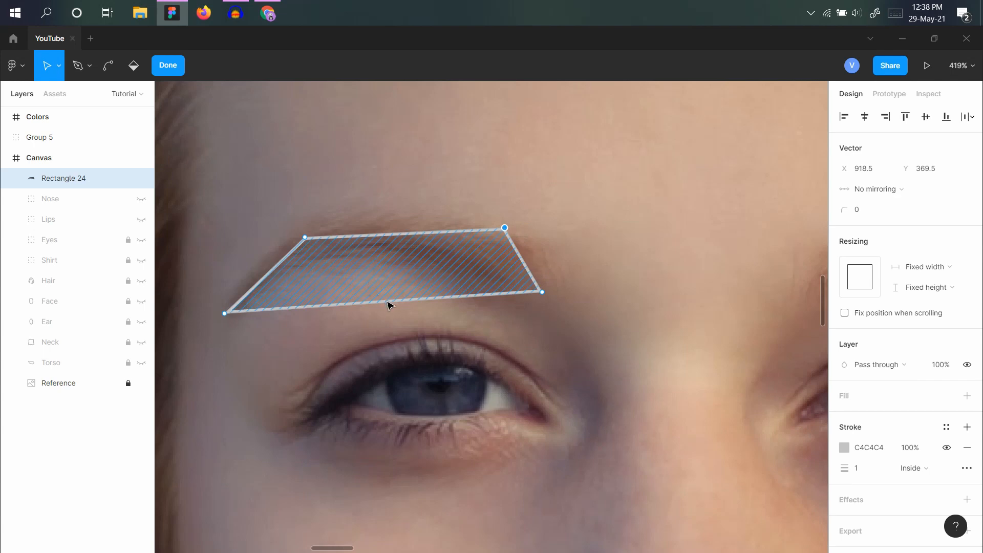
Bend the outline's lower and upper edges upward along the eyebrow and curve its inner end edge outward.
key(ctrl)
mouse_move(400, 306)
mouse_down()
mouse_move(376, 262)
mouse_move(428, 237)
mouse_move(392, 224)
mouse_up()
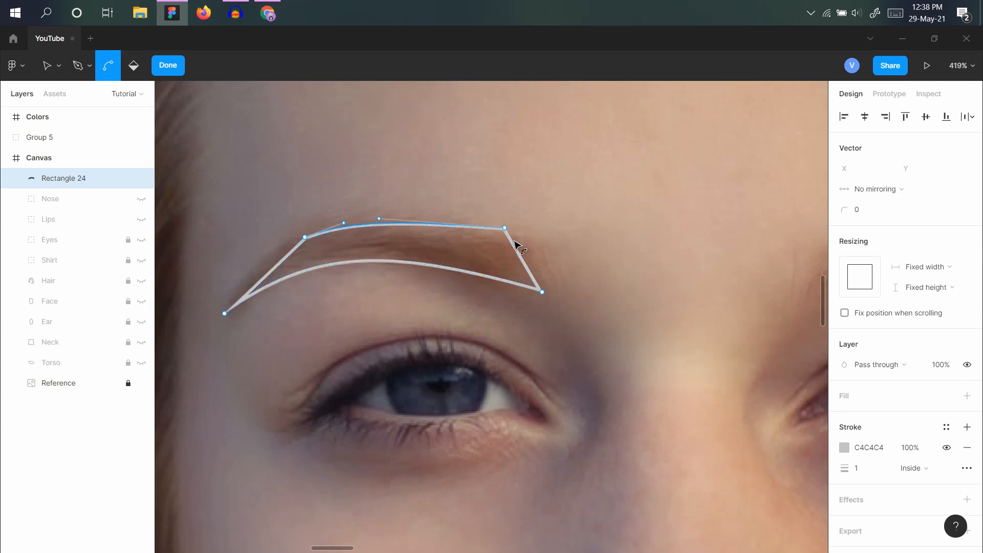
mouse_move(517, 245)
mouse_down()
mouse_move(528, 256)
mouse_move(516, 239)
mouse_up()
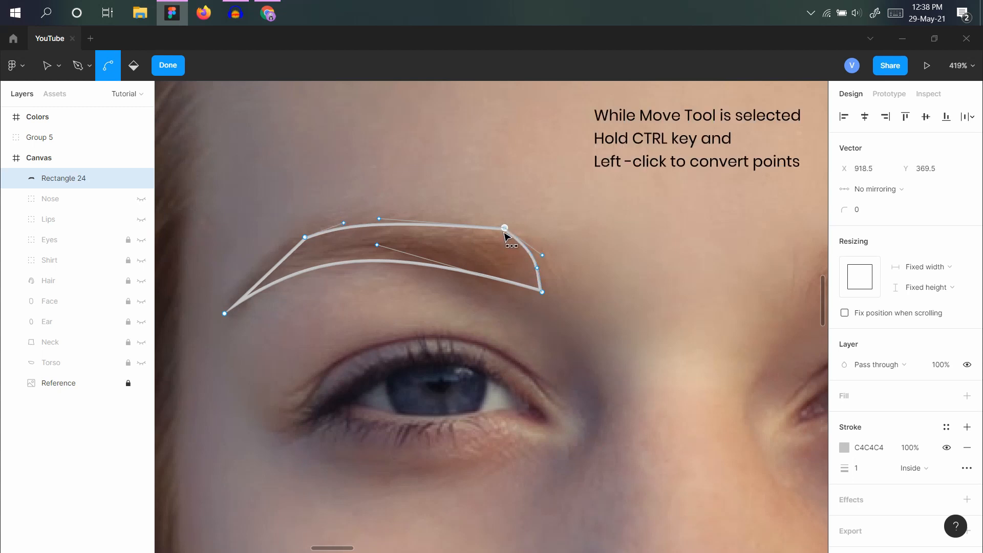
Convert the two upper points of the eyebrow outline to smooth curves and adjust the inner point's handle to follow the brow.
ctrl+click(505, 228)
ctrl+click(505, 228)
ctrl+click(504, 228)
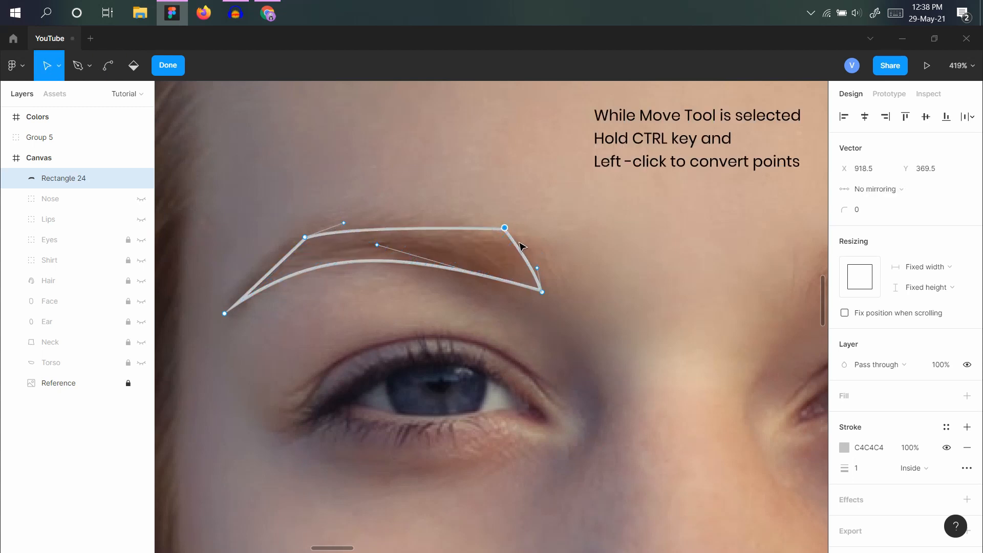
drag(504, 228, 444, 213)
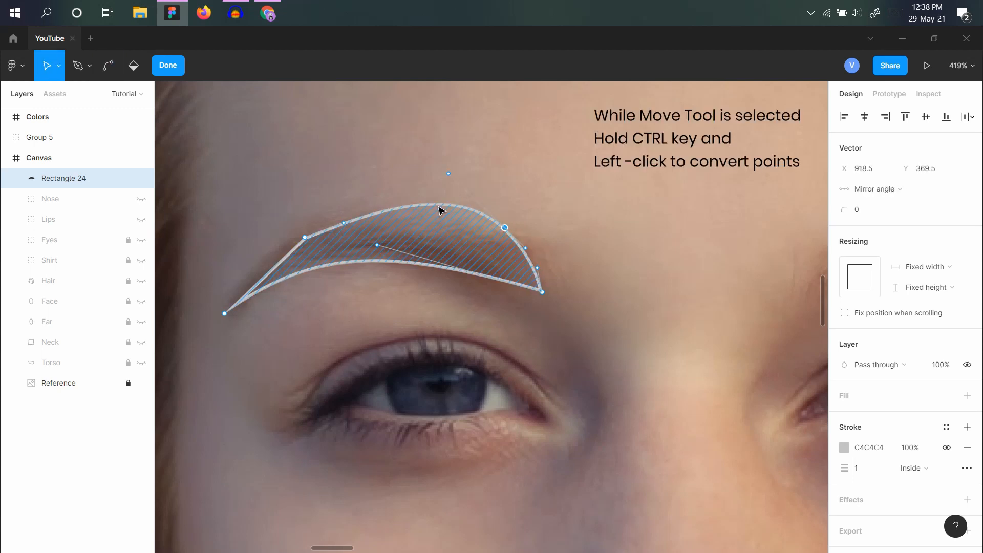
drag(450, 173, 444, 214)
ctrl+click(304, 237)
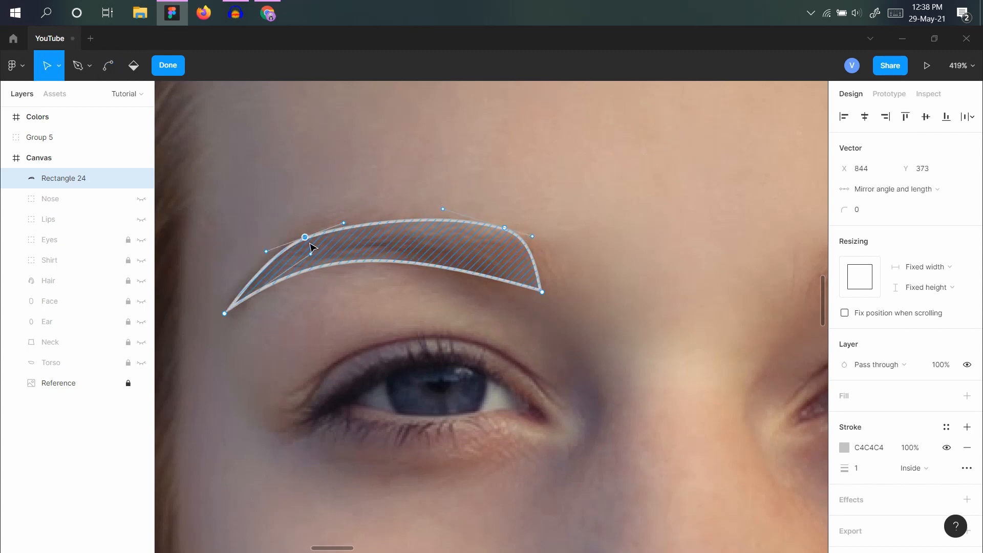
Colour the eyebrow outline with the palette's brown B1612C and swap the stroke for a solid fill.
scroll(336, 229, down, 5)
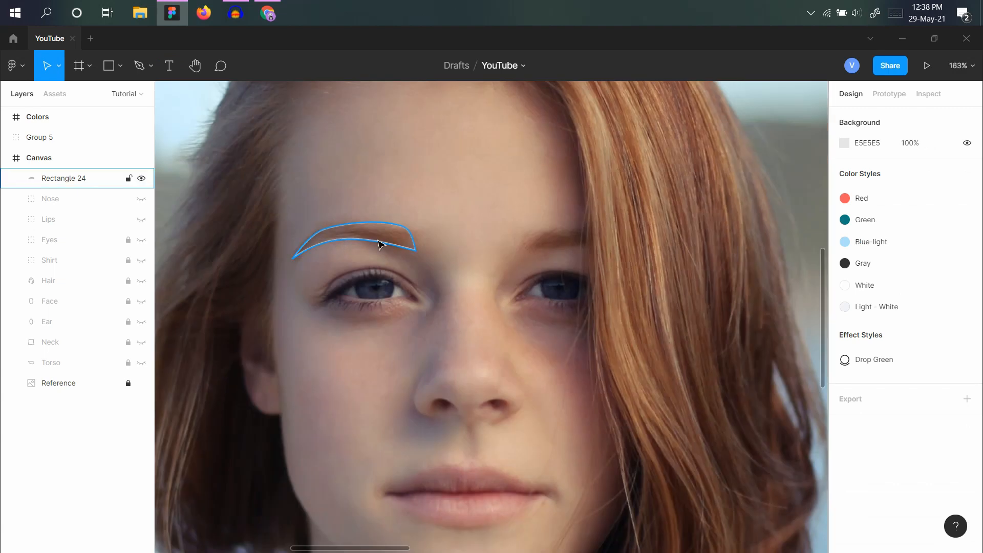
click(361, 239)
scroll(437, 233, down, 3)
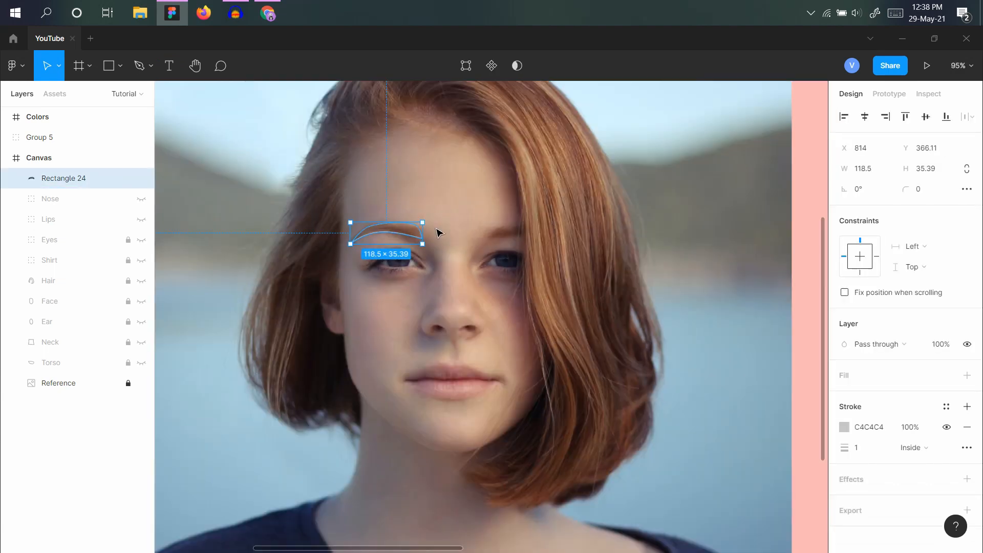
scroll(504, 222, up, 5)
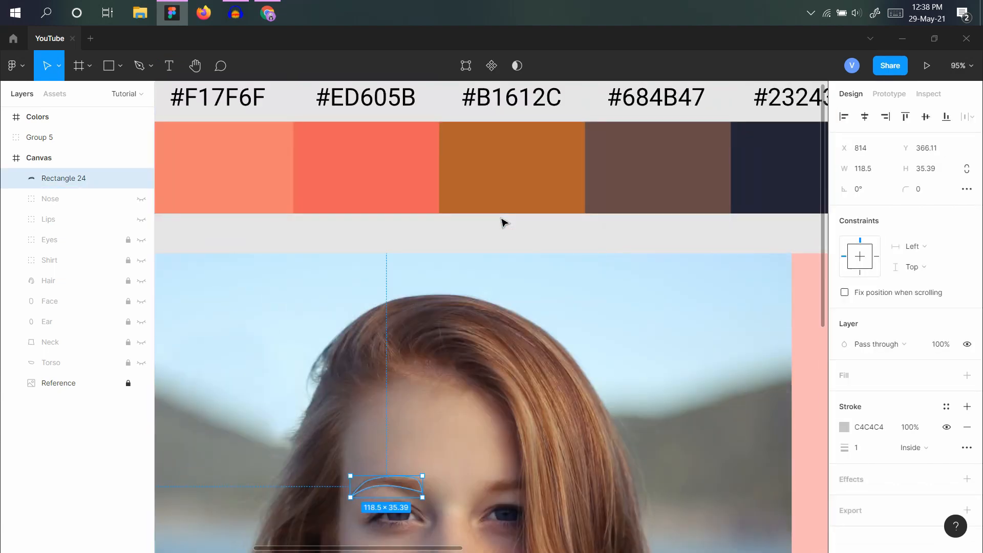
key(i)
click(492, 207)
scroll(443, 286, down, 2)
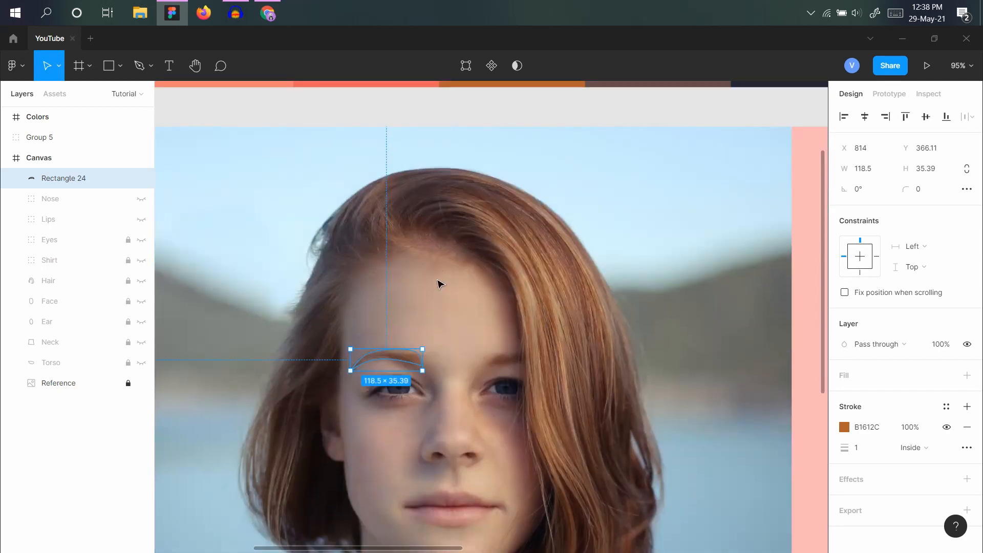
key(shift+x)
click(453, 391)
Try to place the eyebrow shape over the right eyebrow, flipped horizontally.
ctrl+scroll(451, 391, up, 5)
drag(340, 329, 678, 321)
key(shift+h)
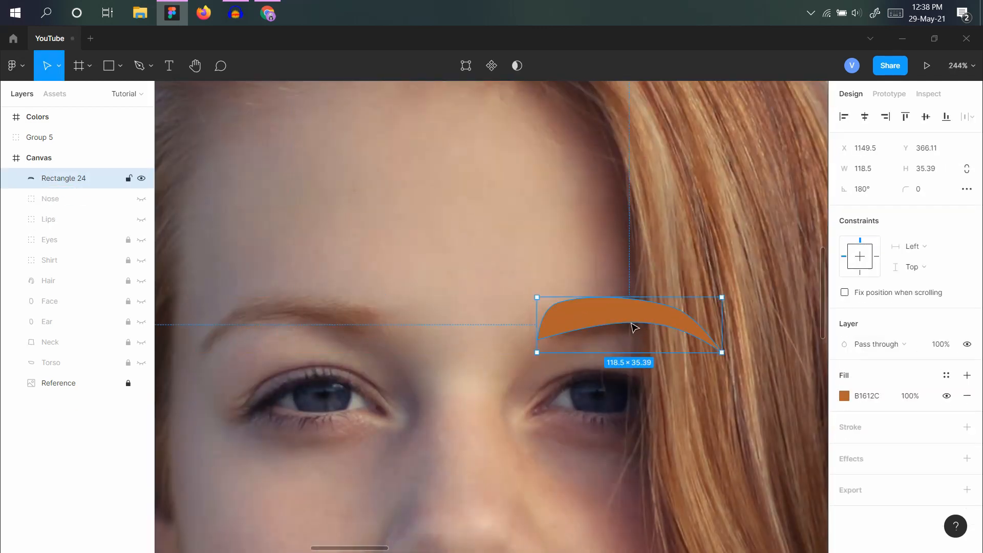
key(ctrl+z)
key(ctrl+z)
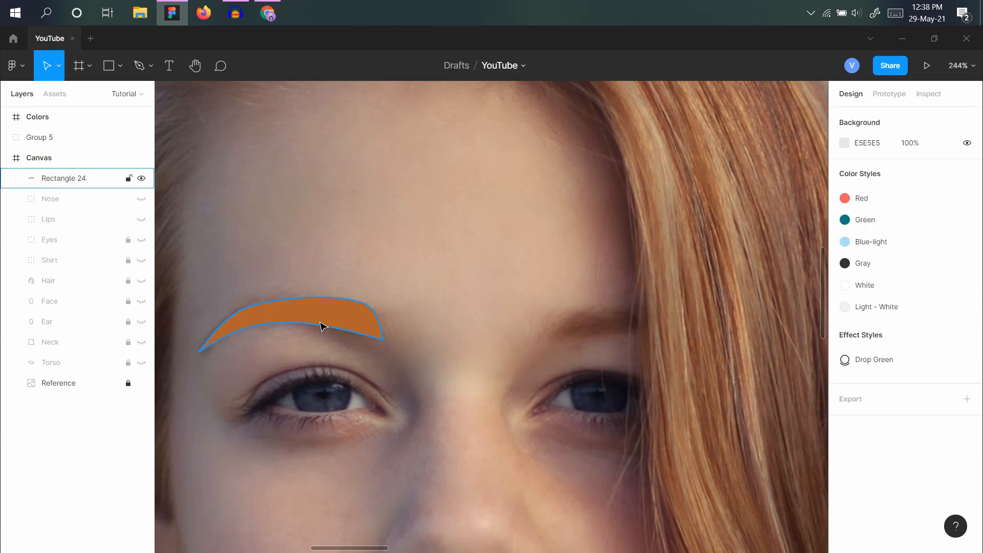
Restore the horizontally flipped eyebrow copy and position it over the right eyebrow.
click(323, 325)
key(ctrl+shift+z)
key(ctrl+shift+z)
mouse_move(659, 318)
mouse_down()
mouse_move(676, 318)
mouse_move(668, 314)
mouse_up()
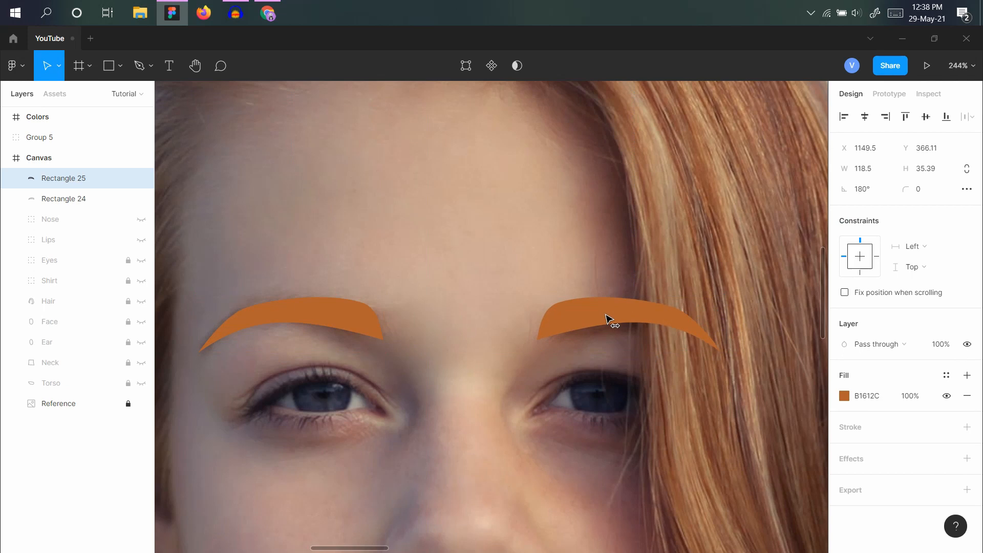
key(Escape)
Group the two eyebrow shapes and rename the group Eyebrows.
click(70, 189)
shift+click(87, 199)
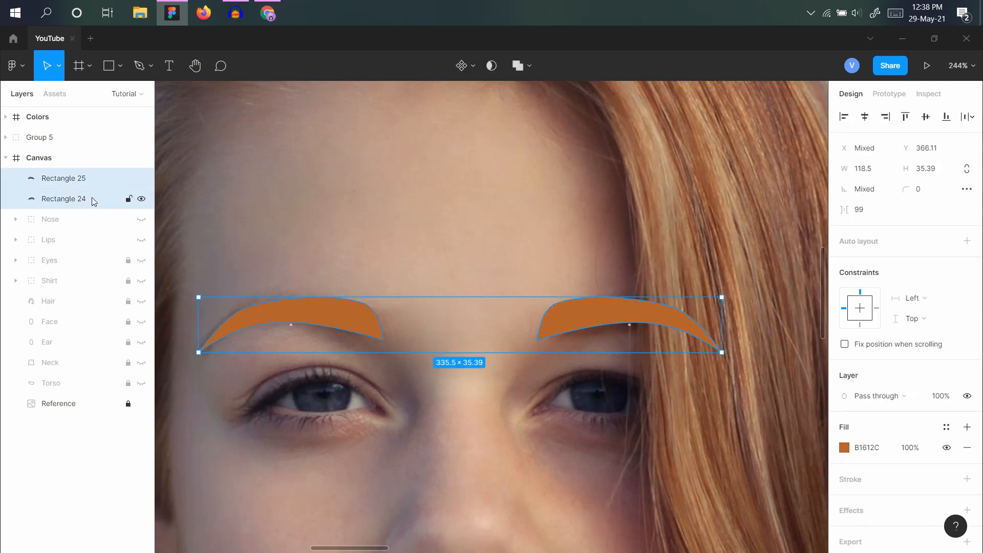
key(ctrl+g)
double_click(56, 180)
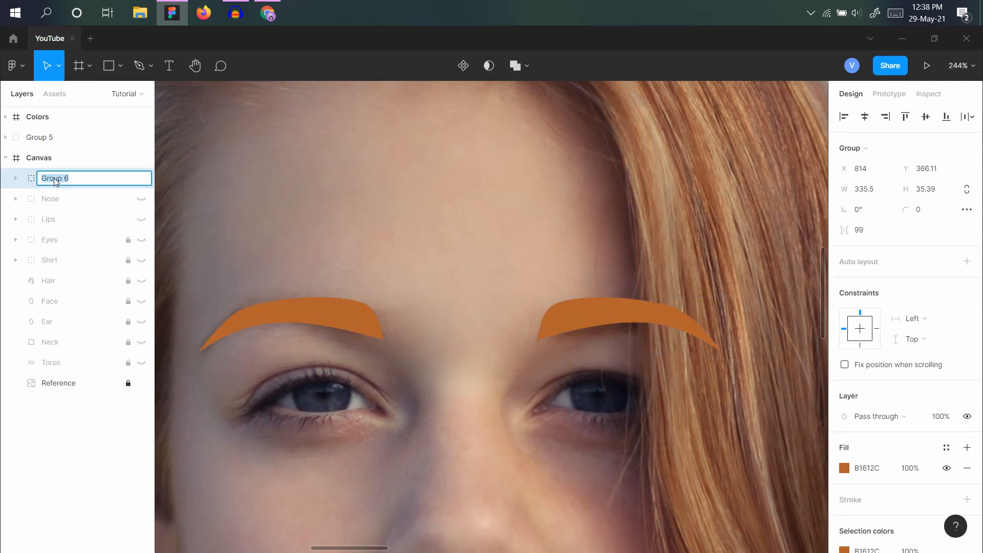
text(RE)
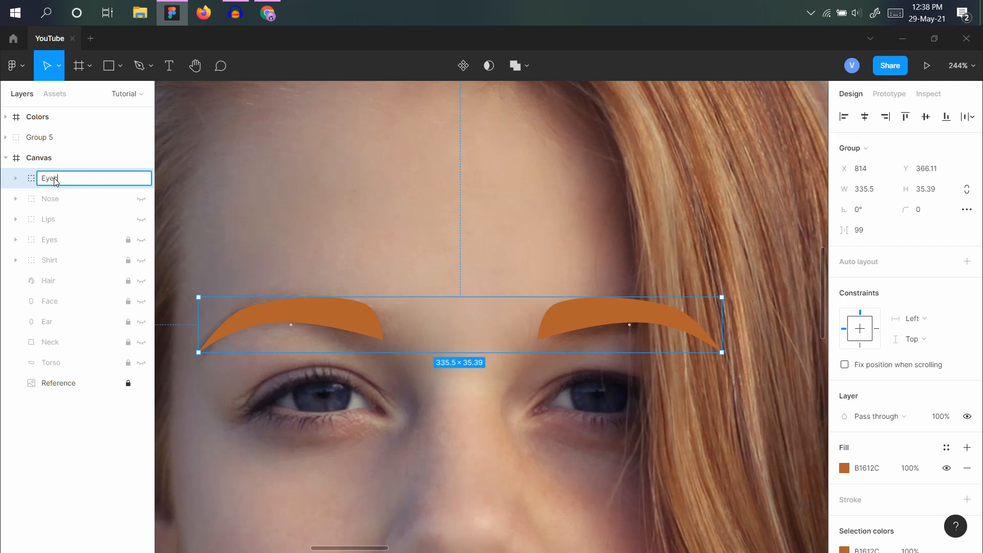
text(ebrows)
key(Return)
Show all hidden layers except Shirt and move the Hair layer above Eyebrows.
scroll(528, 263, down, 5)
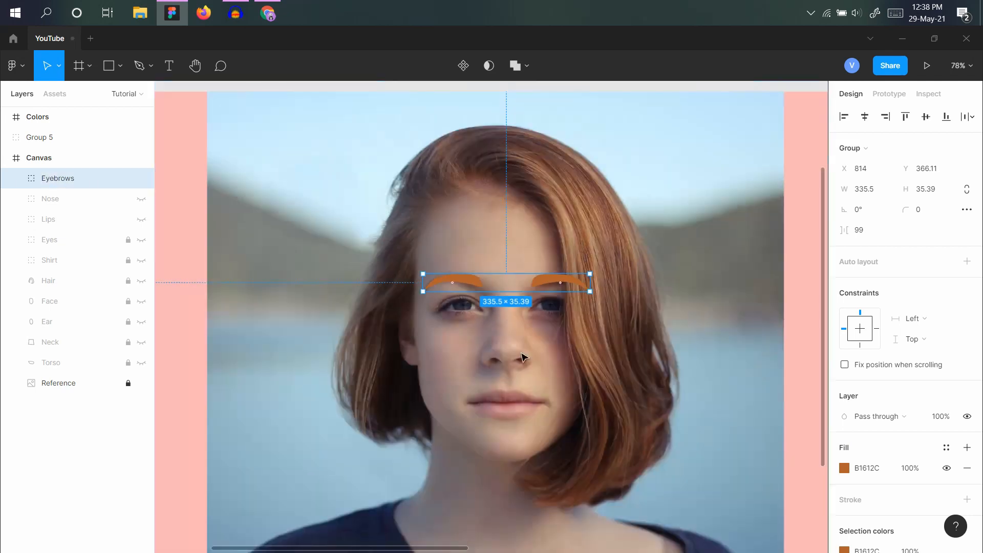
click(535, 356)
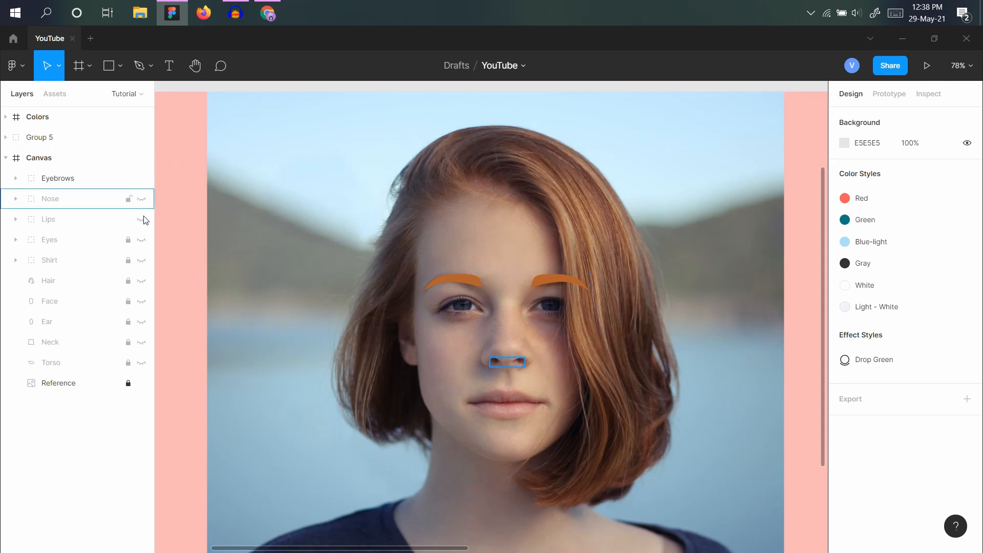
drag(142, 220, 141, 363)
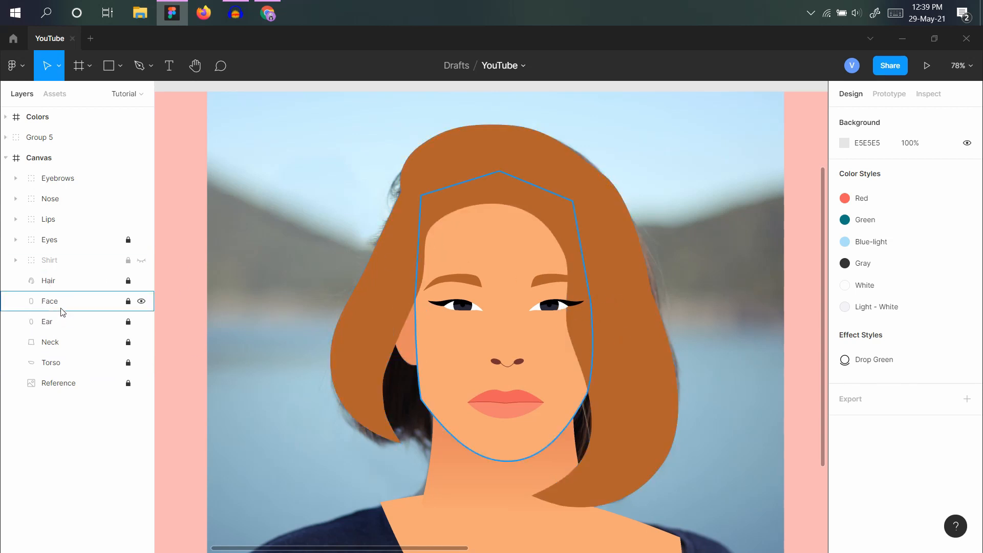
drag(59, 293, 66, 170)
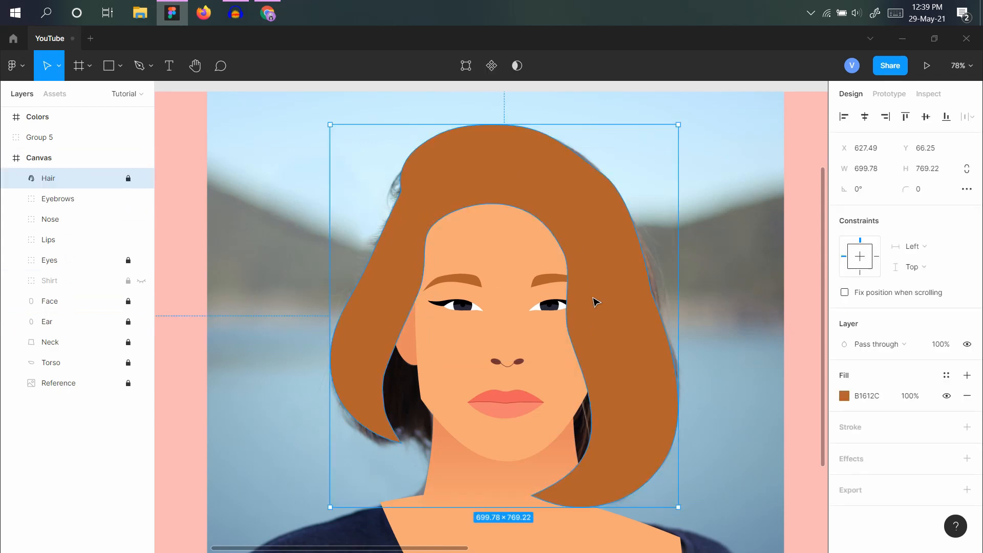
click(609, 295)
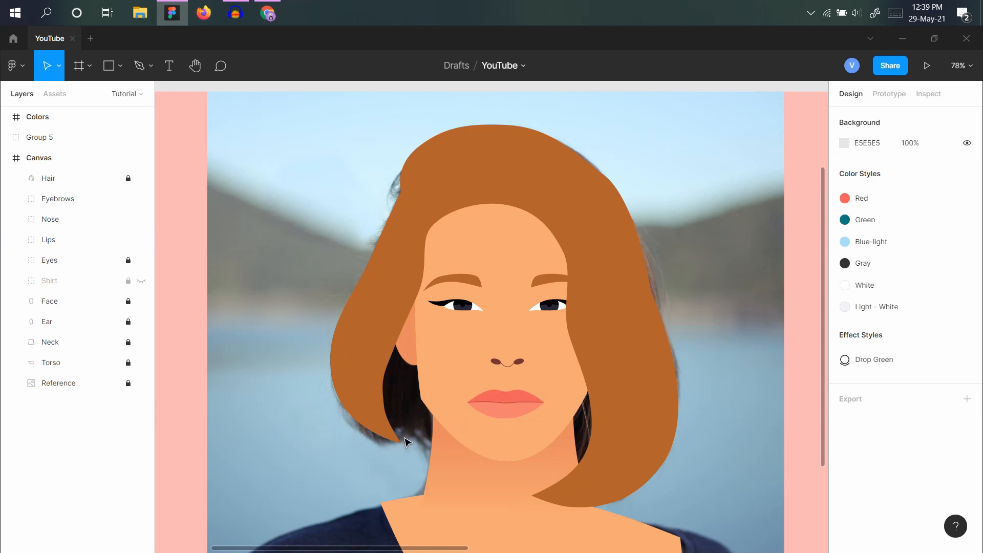
Draw a rectangle over the dark hair gap between the left hair lock and the jaw, and open its points for editing.
scroll(424, 449, up, 6)
scroll(354, 427, down, 1)
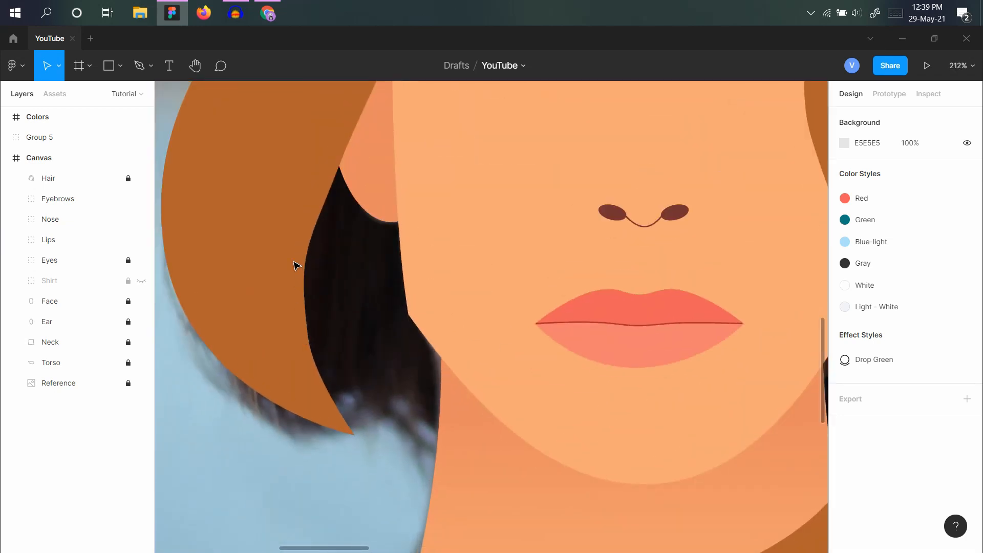
key(r)
mouse_move(254, 121)
mouse_down()
mouse_move(518, 428)
mouse_move(540, 413)
mouse_move(503, 438)
mouse_up()
double_click(325, 378)
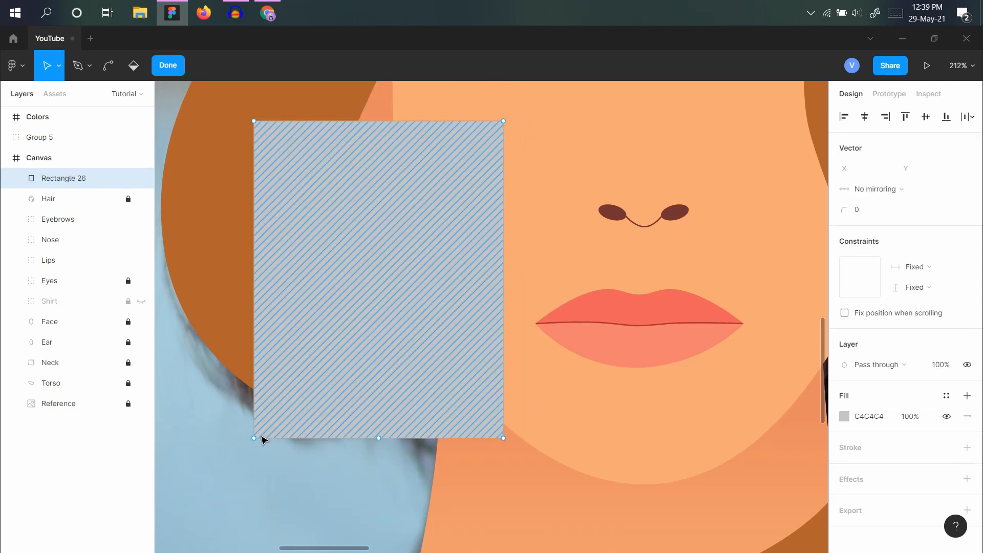
Pull the rectangle's lower corners inward and curve its bottom and right edges, giving a shape about 200 × 234.
drag(261, 437, 289, 398)
key(ctrl)
drag(382, 428, 371, 446)
drag(503, 439, 474, 418)
key(ctrl)
drag(360, 430, 382, 455)
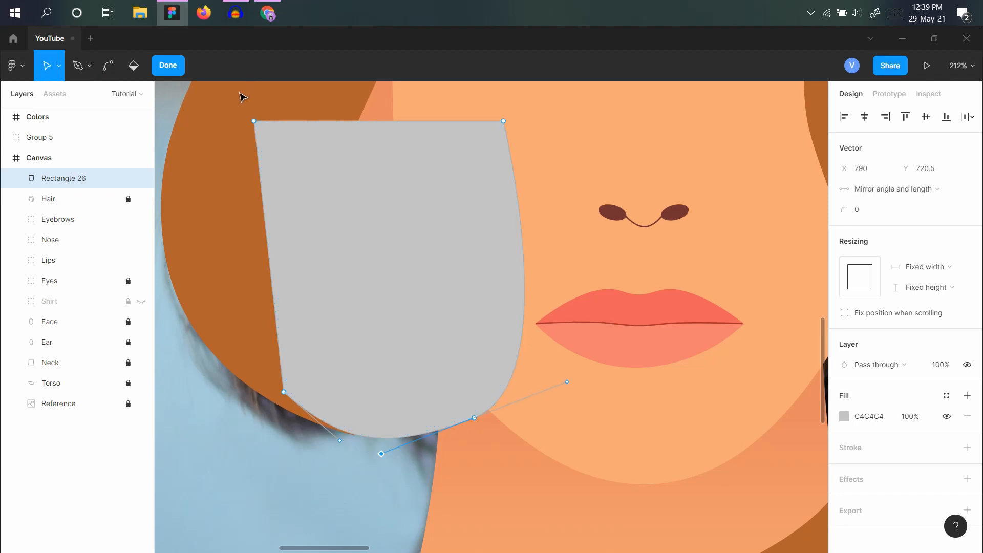
click(168, 65)
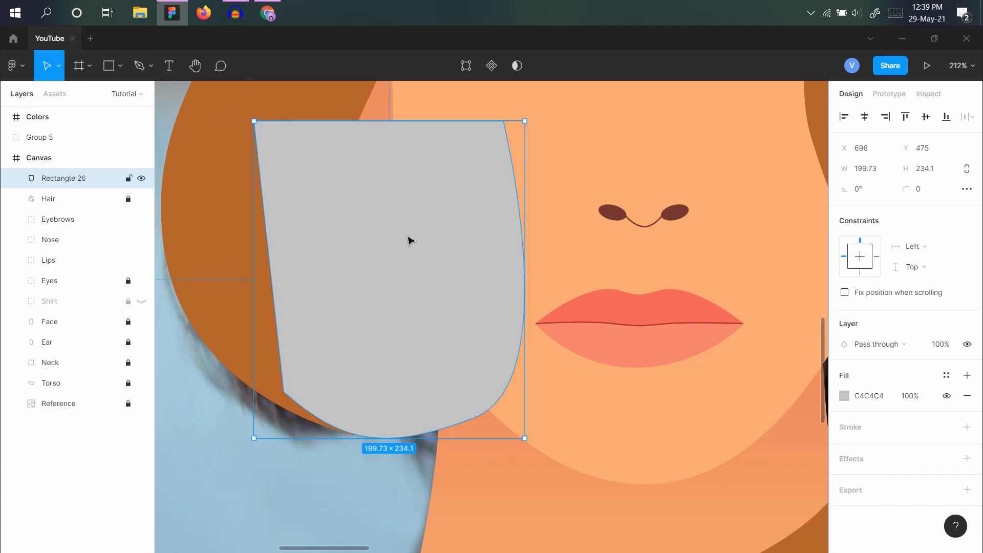
Move the back-hair shape directly above the Reference layer and fill it with the palette's dark brown 684B47.
key(bracketleft)
key(ctrl+bracketright)
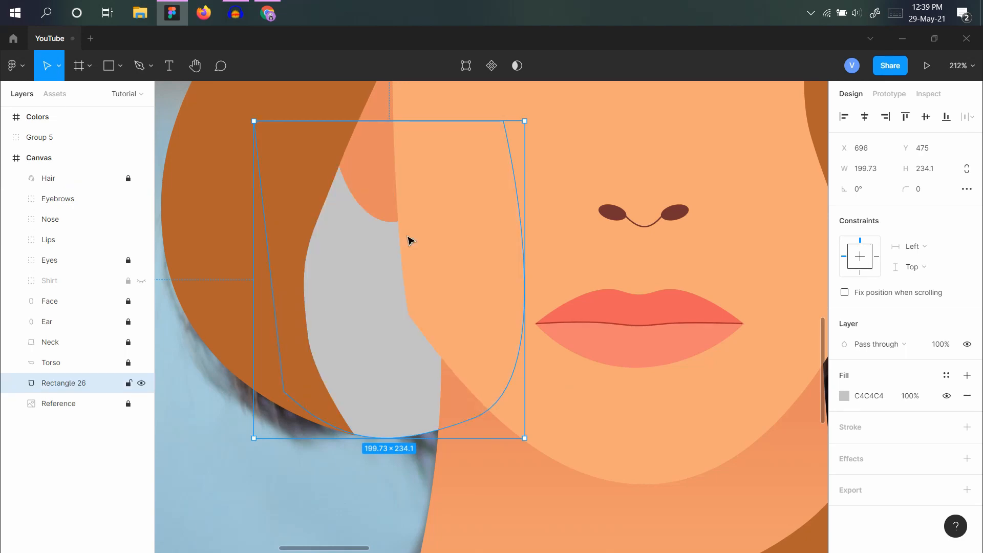
key(i)
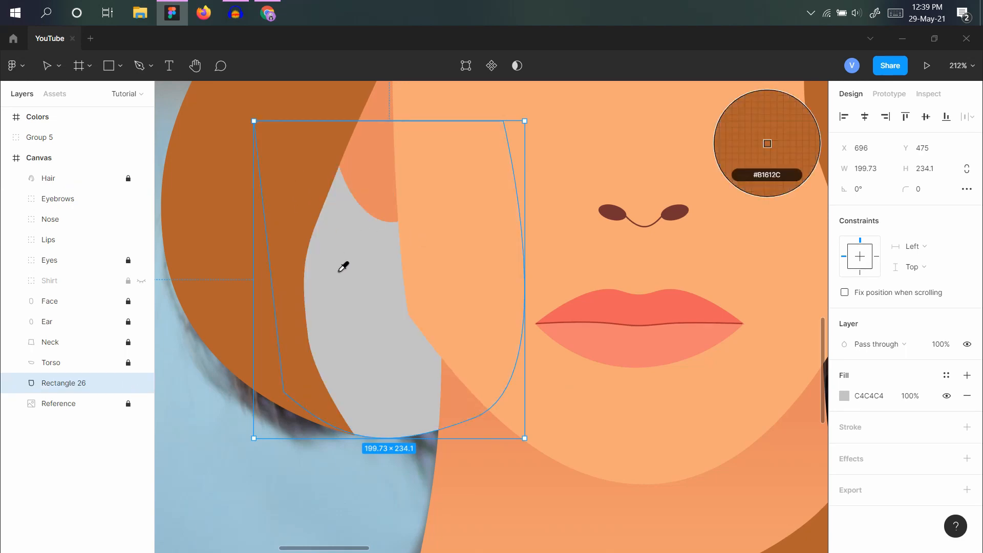
scroll(342, 266, down, 5)
scroll(366, 235, up, 5)
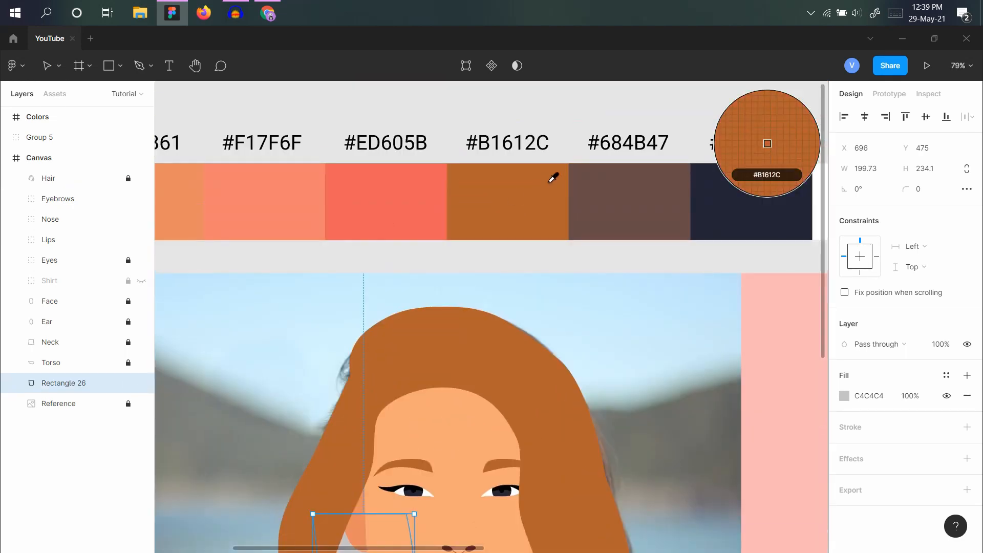
click(509, 191)
key(i)
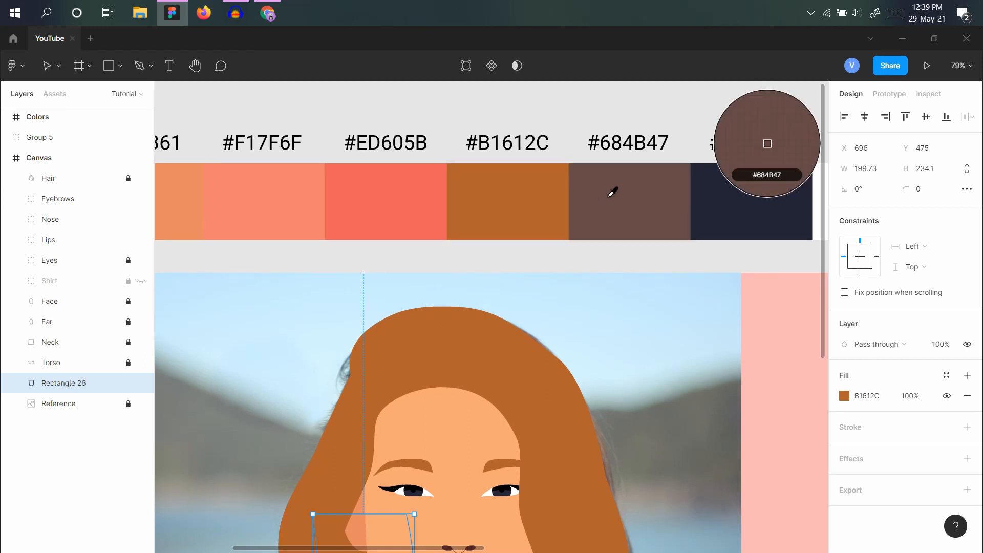
click(610, 193)
scroll(502, 241, down, 4)
key(Escape)
Duplicate the back-hair shape to the right side, filling the gap between the jaw, neck and hair.
scroll(413, 417, up, 5)
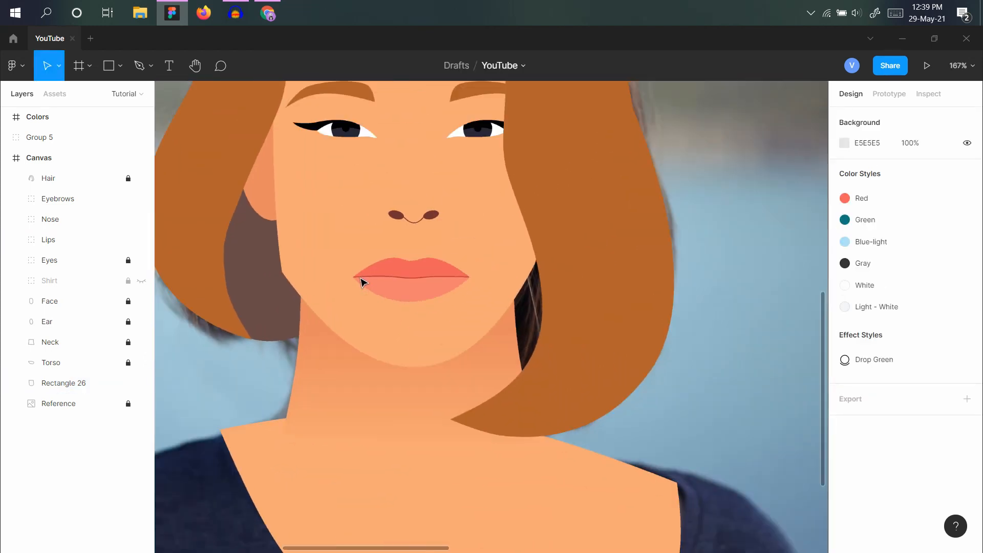
click(272, 297)
drag(272, 297, 545, 362)
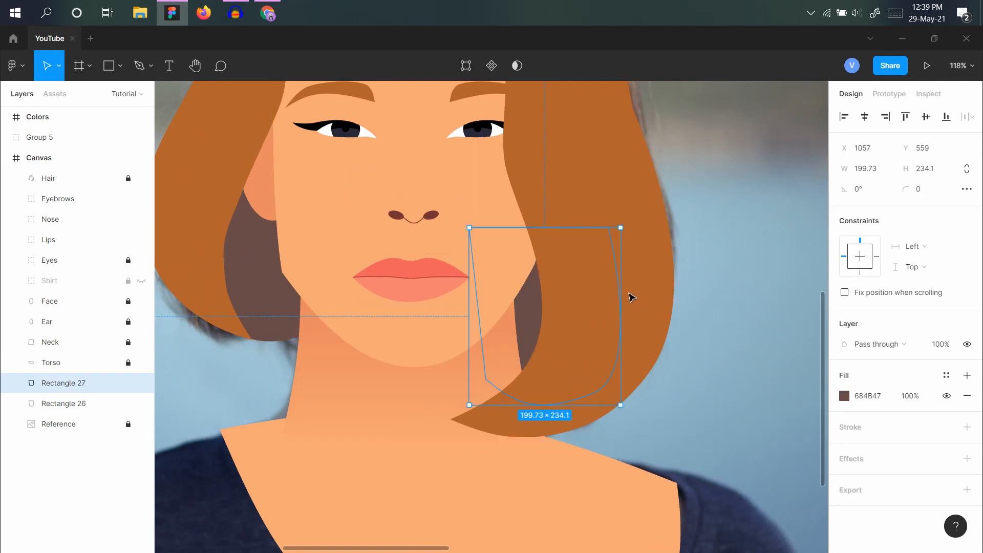
scroll(563, 274, down, 5)
key(Escape)
Show the hidden Shirt layer.
scroll(495, 264, up, 3)
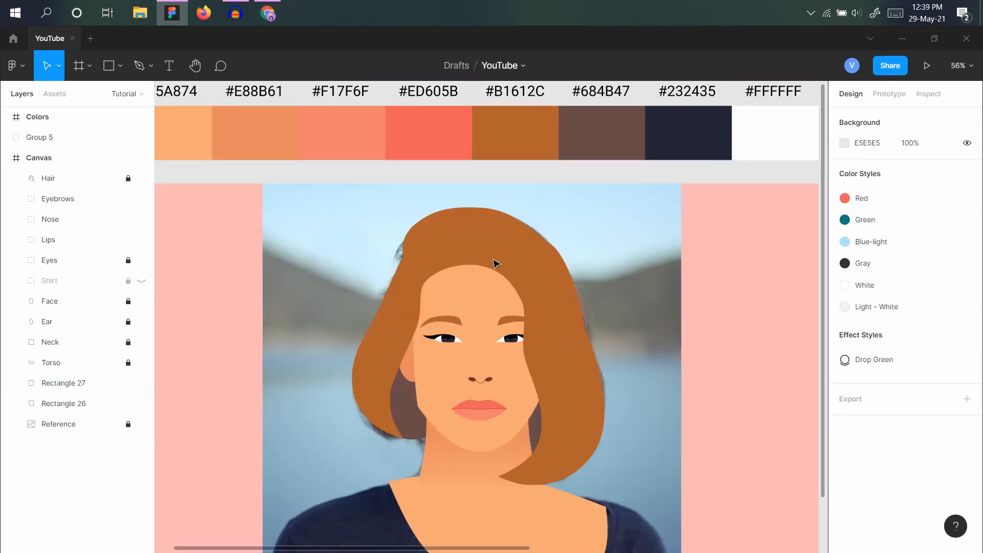
scroll(527, 318, down, 4)
scroll(526, 316, up, 2)
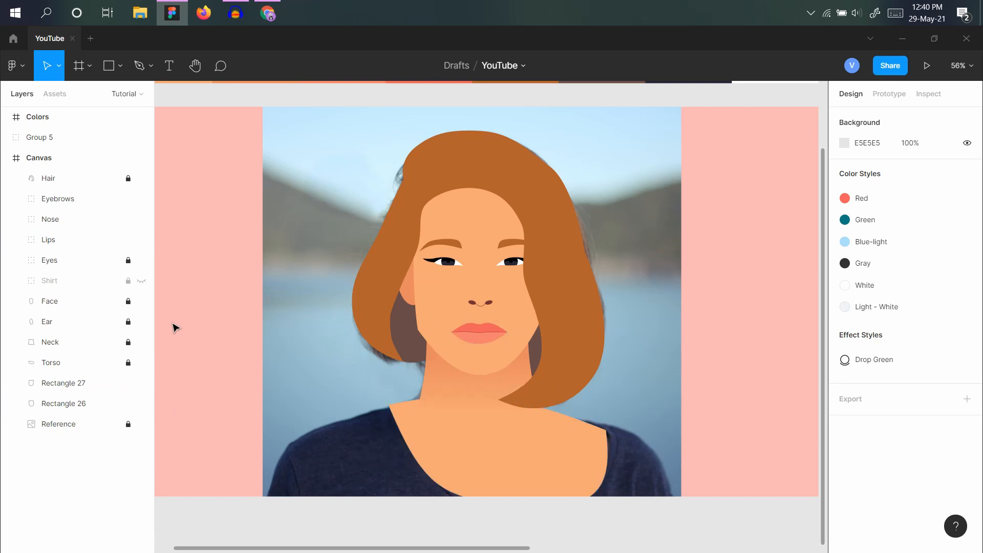
scroll(448, 318, up, 5)
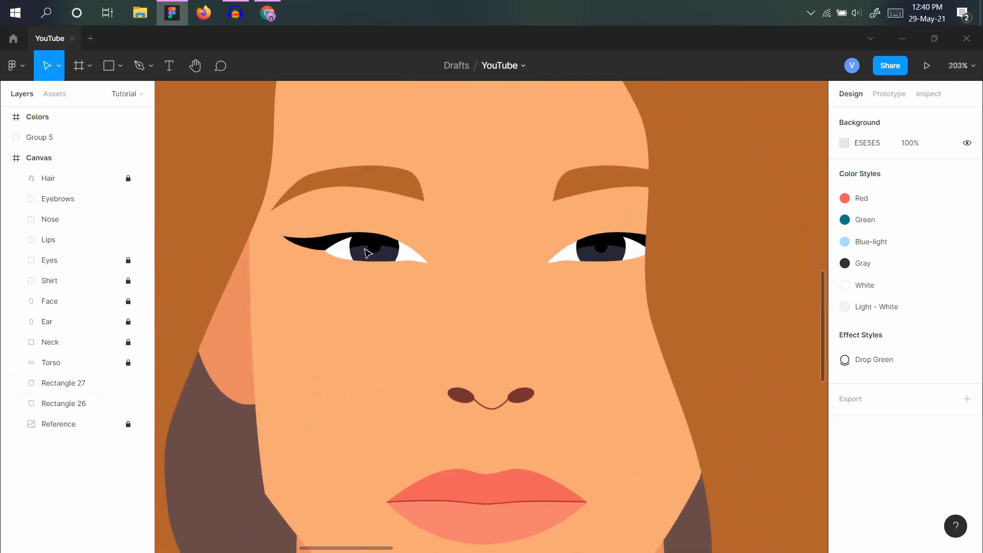
scroll(368, 253, up, 3)
scroll(505, 355, down, 3)
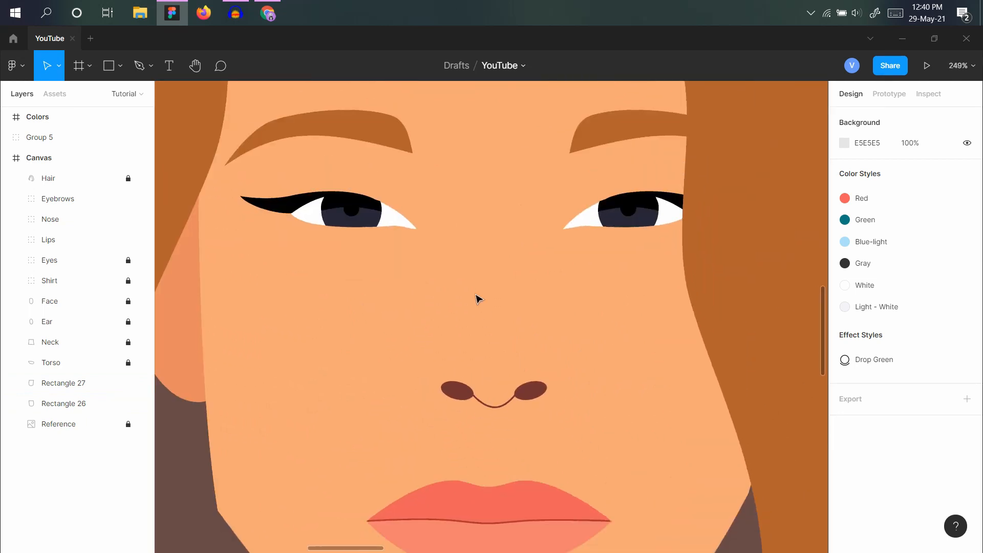
key(p)
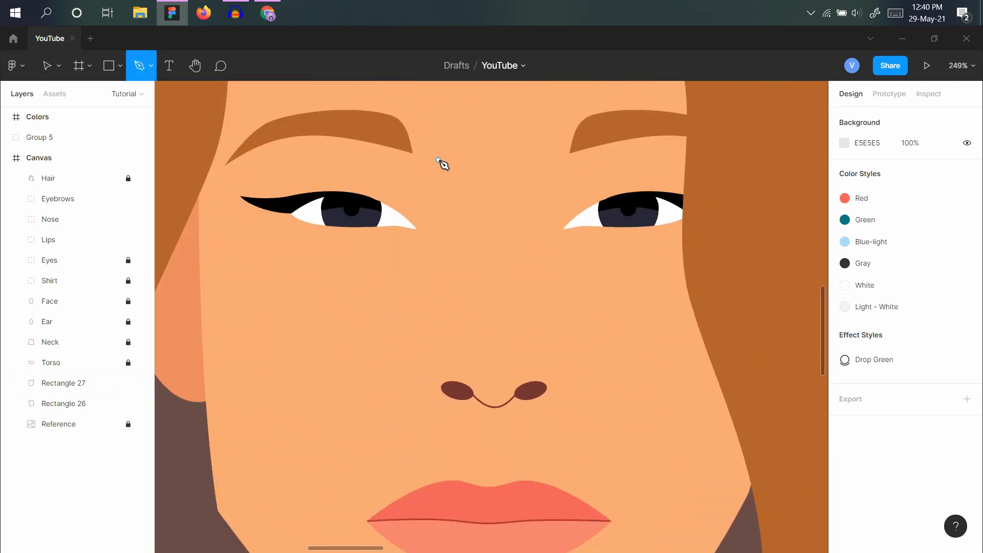
click(337, 130)
key(Escape)
key(Escape)
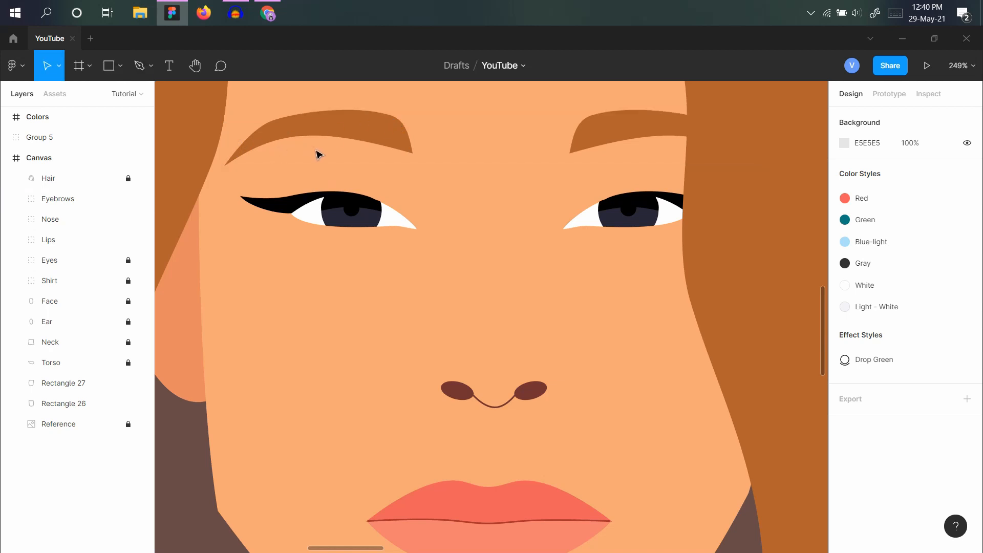
Draw a closed straight-edged Pen outline about 108 × 65 from the left eye's corners up to the eyebrow.
key(p)
click(416, 226)
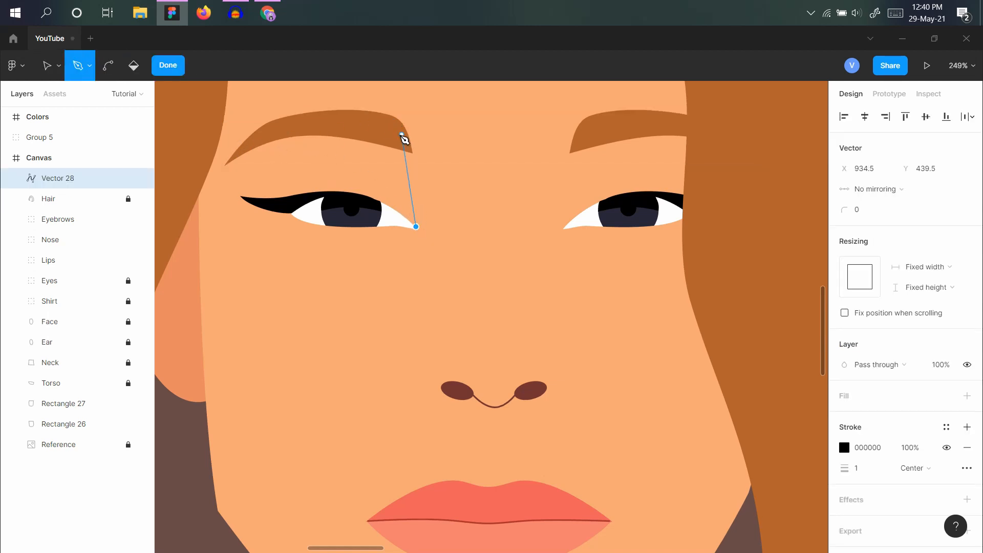
click(399, 134)
click(293, 123)
click(244, 147)
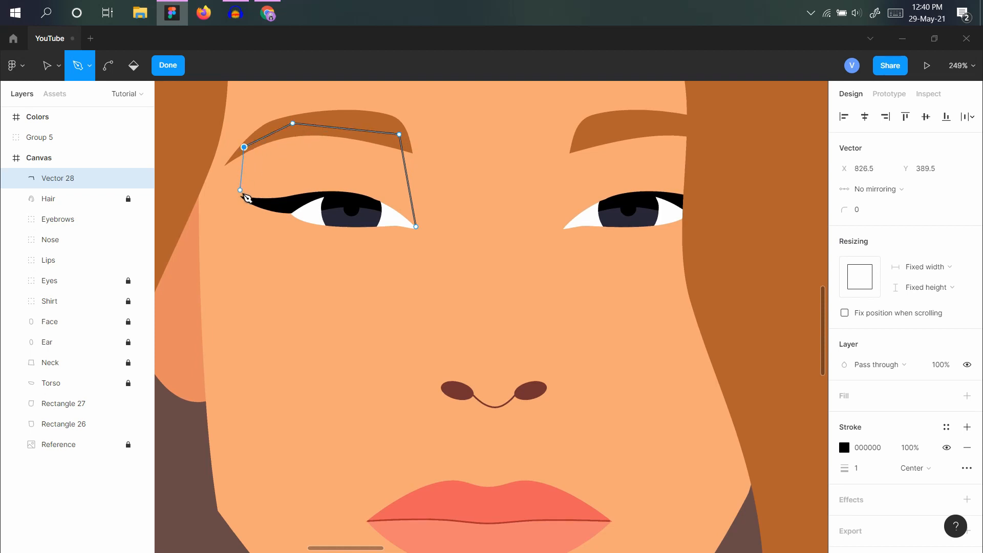
click(244, 197)
click(416, 227)
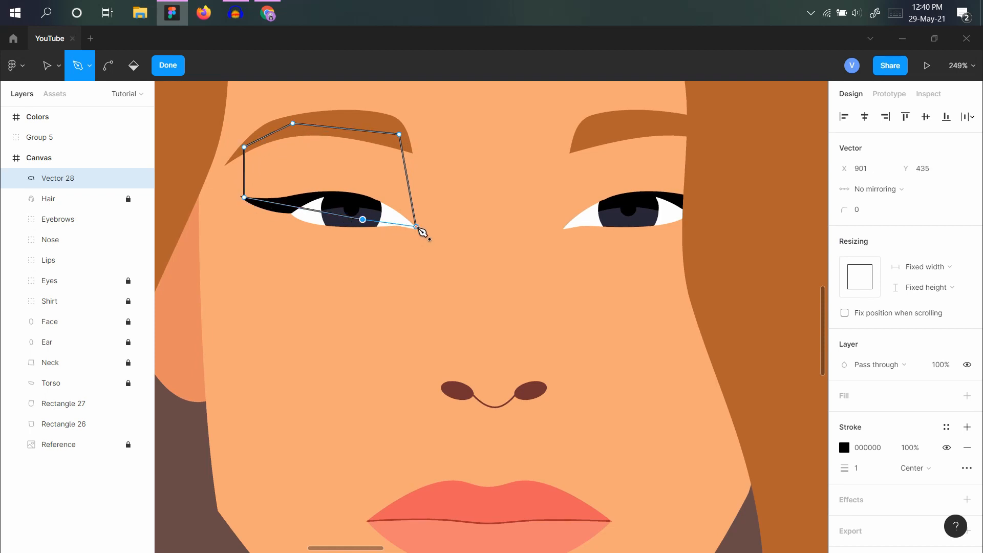
click(168, 67)
Colour the eyelid outline's stroke with the ear's orange E88B61.
scroll(422, 237, down, 5)
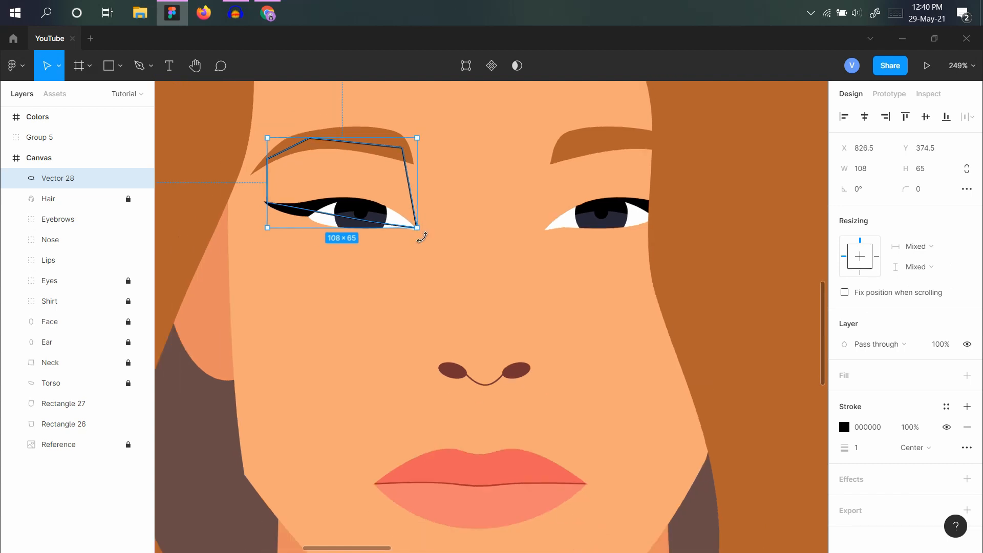
key(i)
click(310, 300)
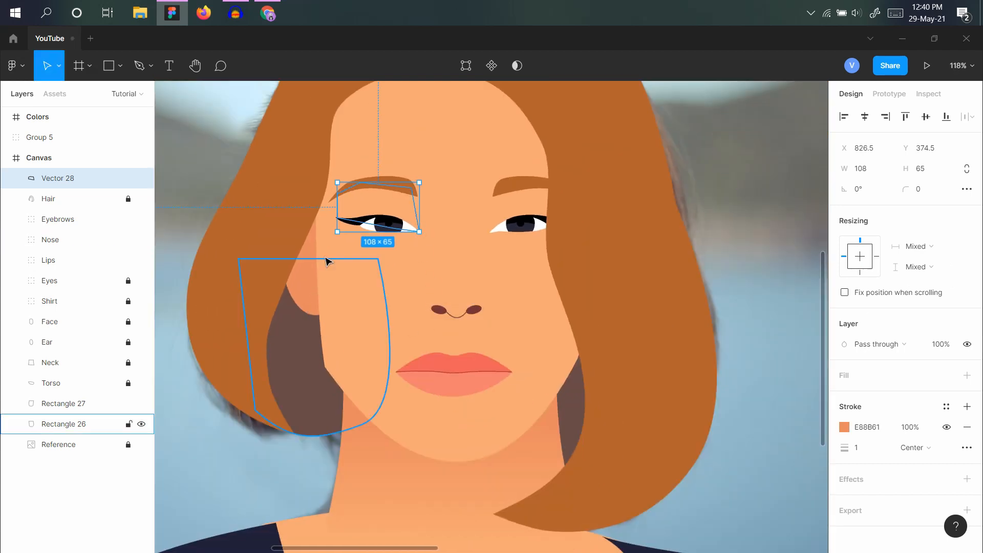
key(i)
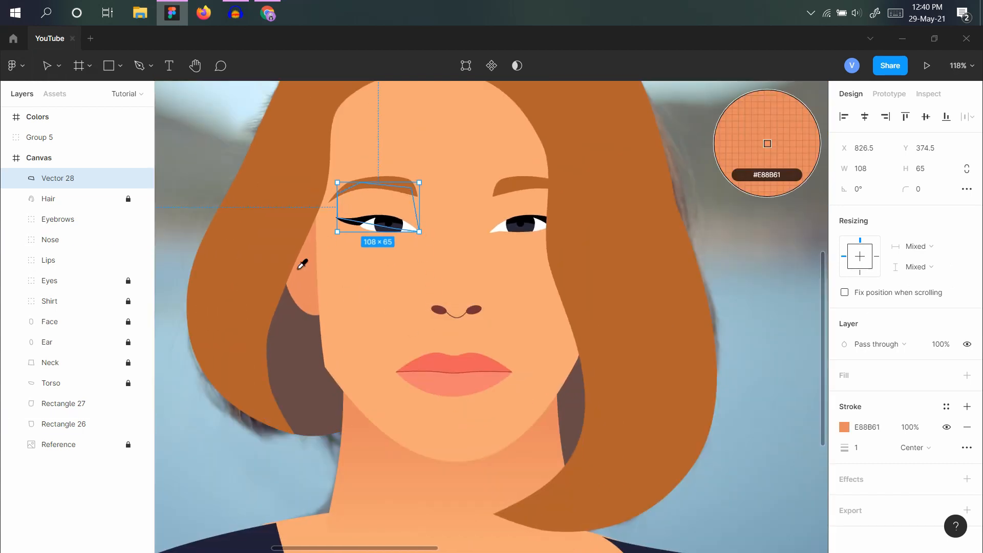
key(Escape)
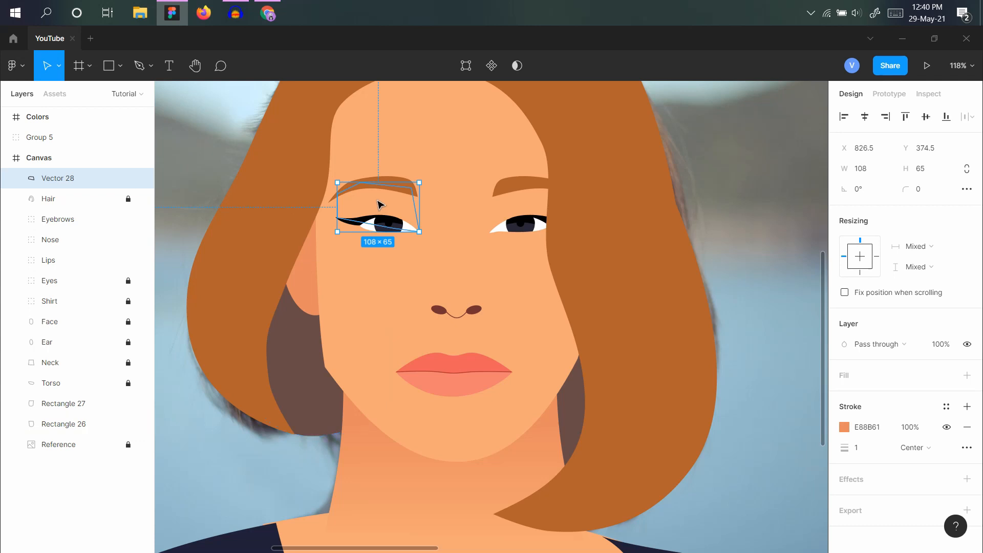
Place a horizontally flipped copy of the eyelid outline over the right eye.
key(alt)
drag(425, 220, 519, 205)
key(shift+h)
Swap both eyelid outlines' strokes for solid fills and move the shapes directly below the Eyes layer.
shift+click(418, 213)
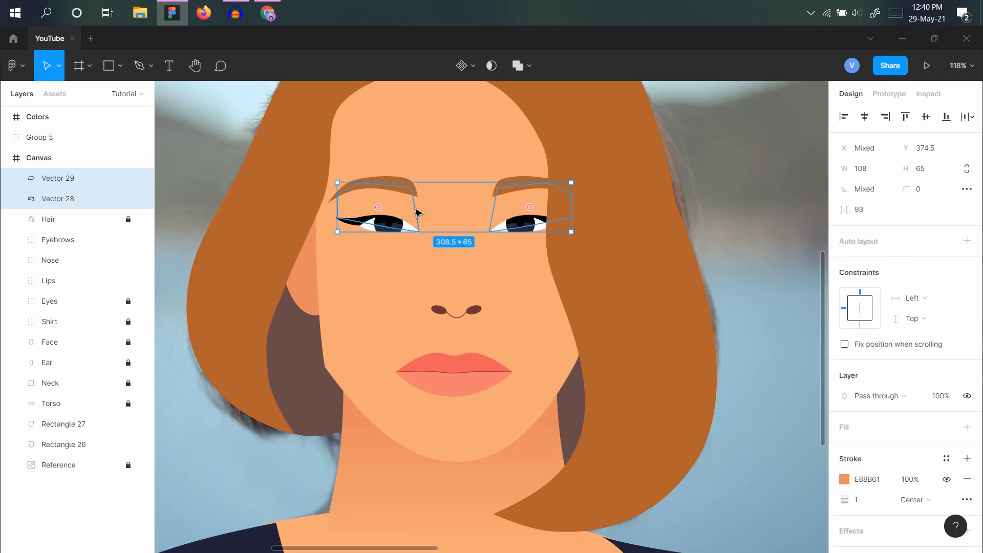
key(shift+x)
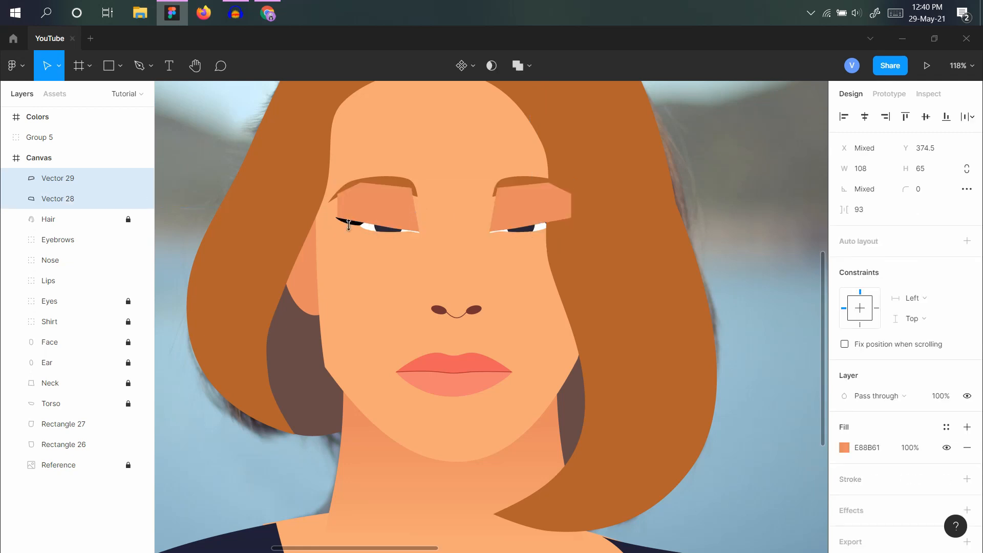
drag(64, 219, 55, 315)
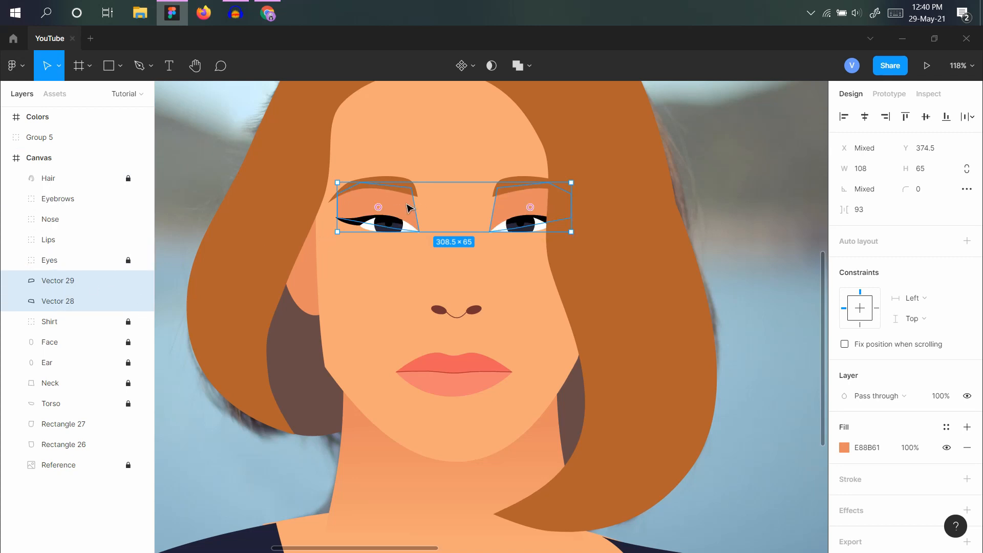
Group the two orange eyelid shapes and name the group Shadow.
click(457, 295)
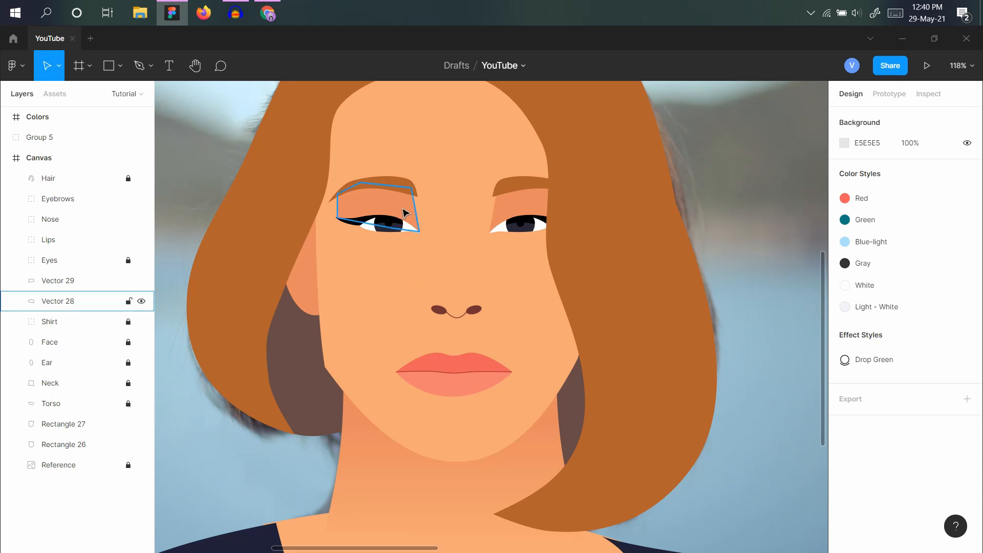
click(523, 208)
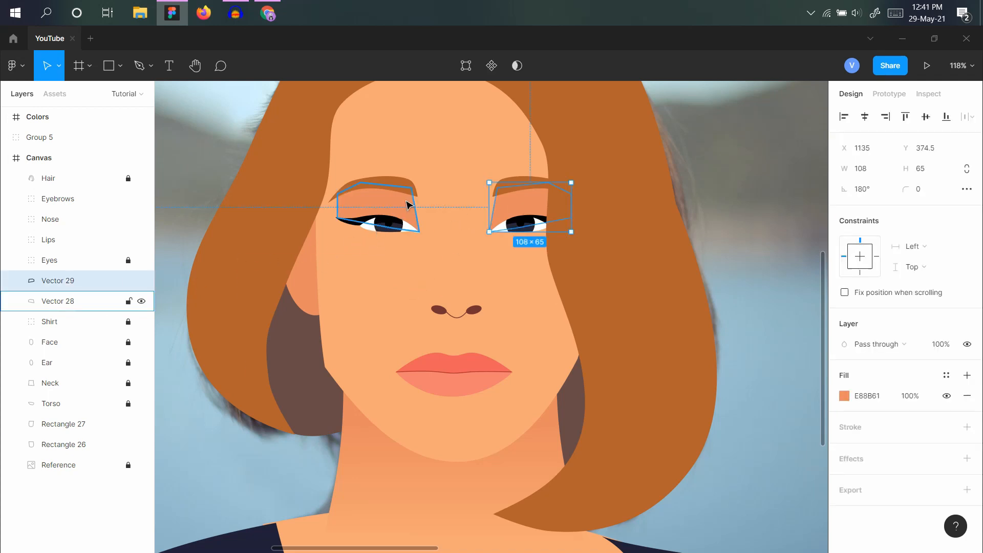
shift+click(408, 205)
key(ctrl+g)
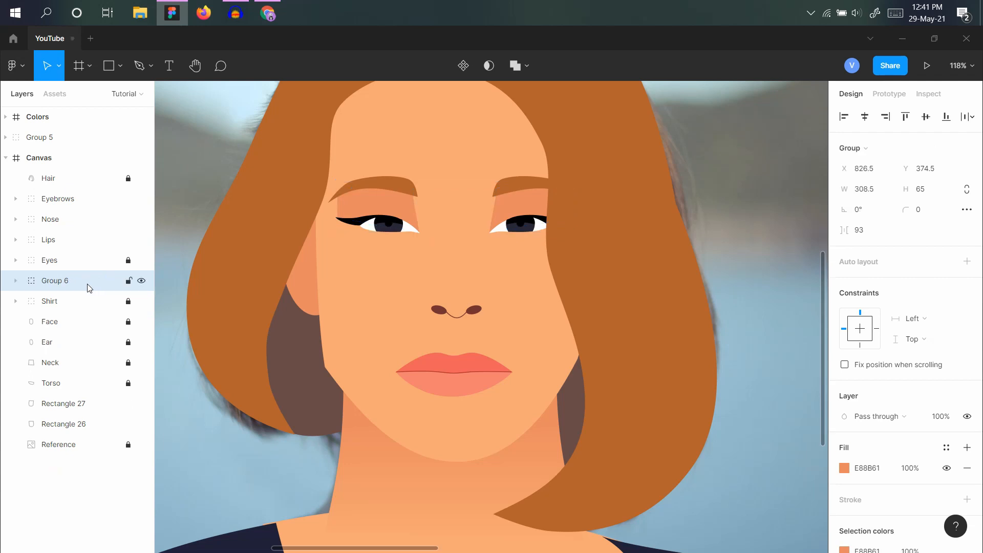
double_click(68, 280)
text(Shado)
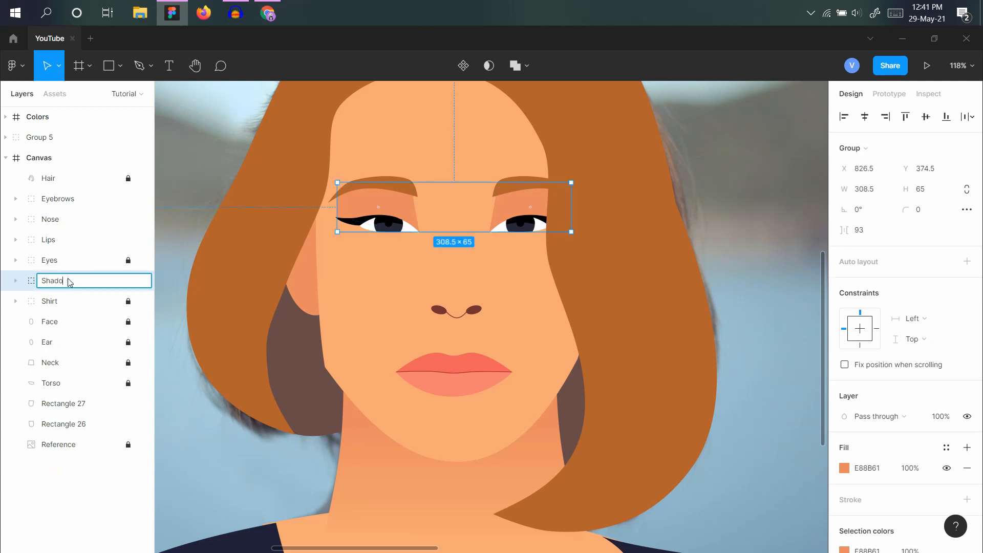
text(w)
key(Return)
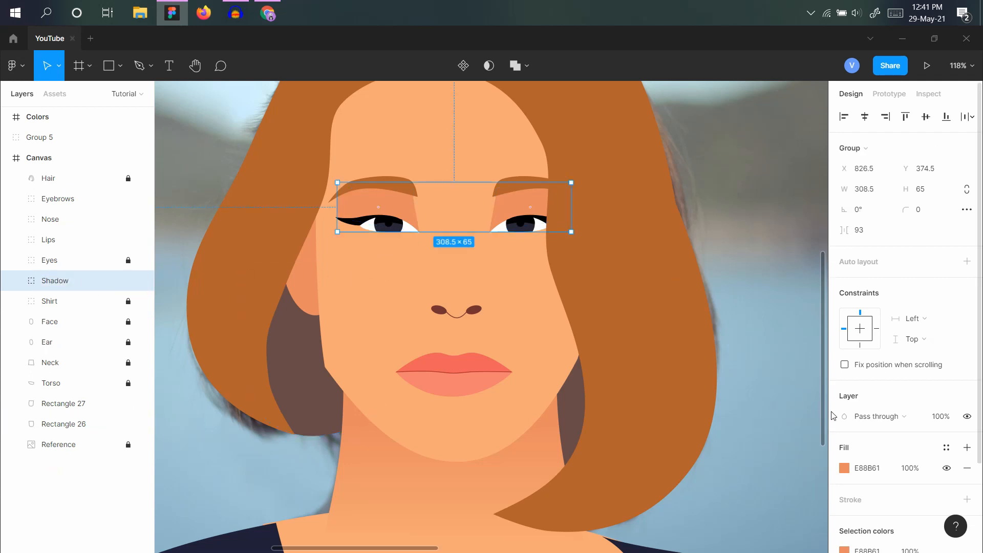
Lower the layer opacity of the Shadow group so the eyelid shading is softer.
scroll(926, 399, down, 2)
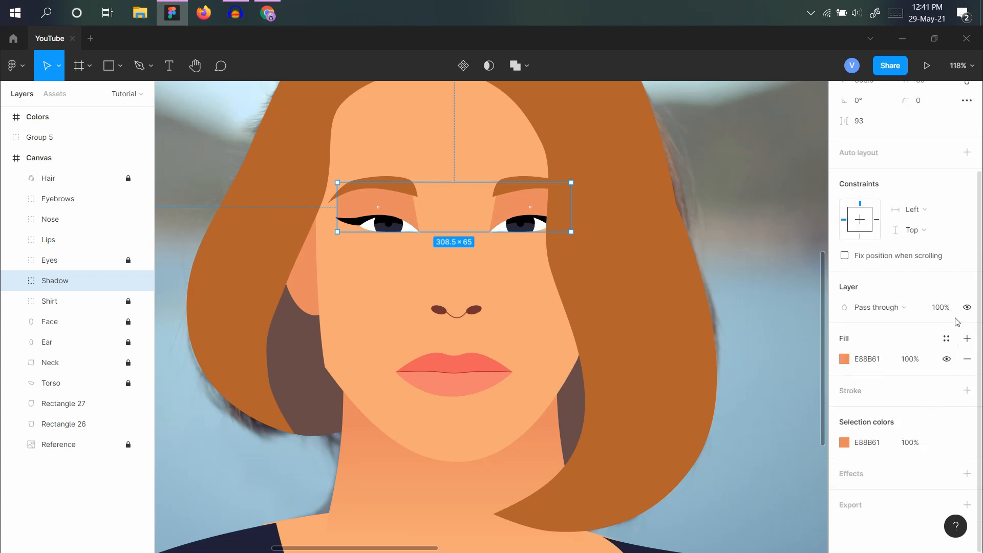
click(940, 307)
key(Return)
click(492, 320)
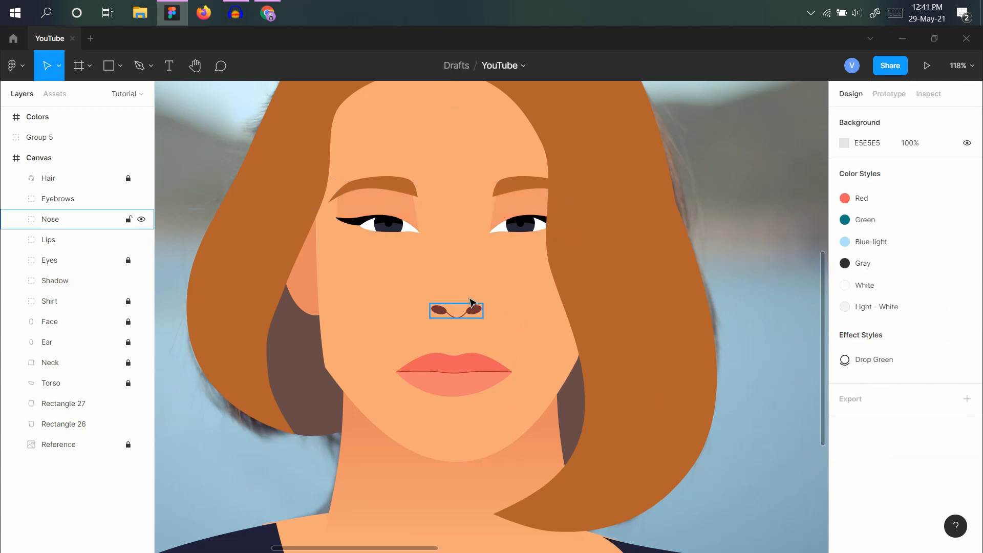
Compare the illustration's nose with the nose shading on the finished sample portrait beside the canvas.
scroll(470, 305, down, 3)
scroll(471, 304, up, 3)
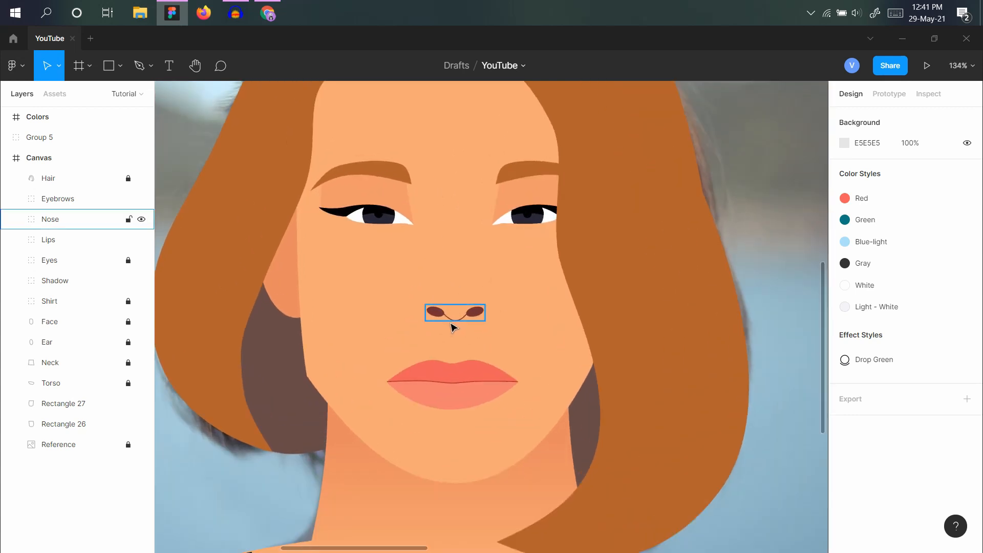
scroll(375, 334, down, 4)
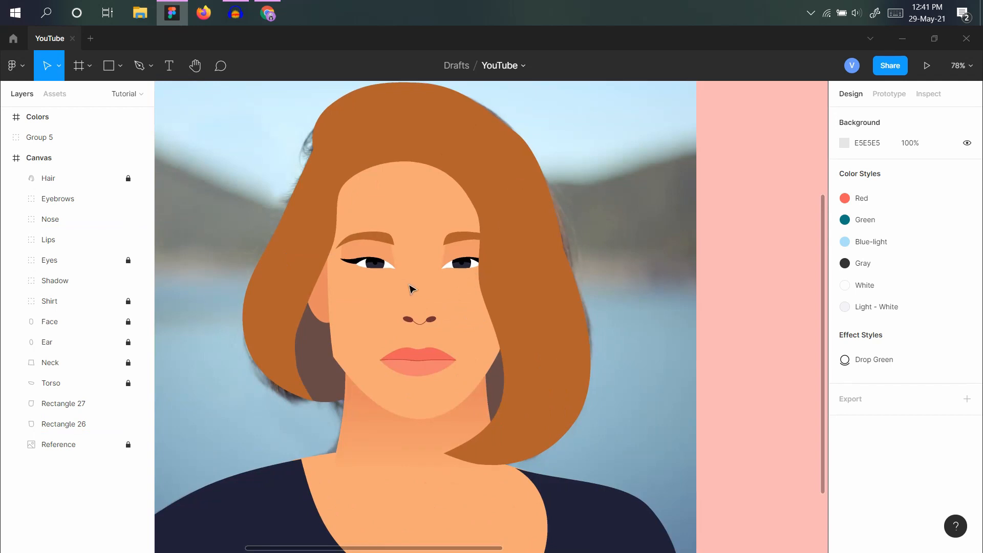
scroll(412, 294, down, 4)
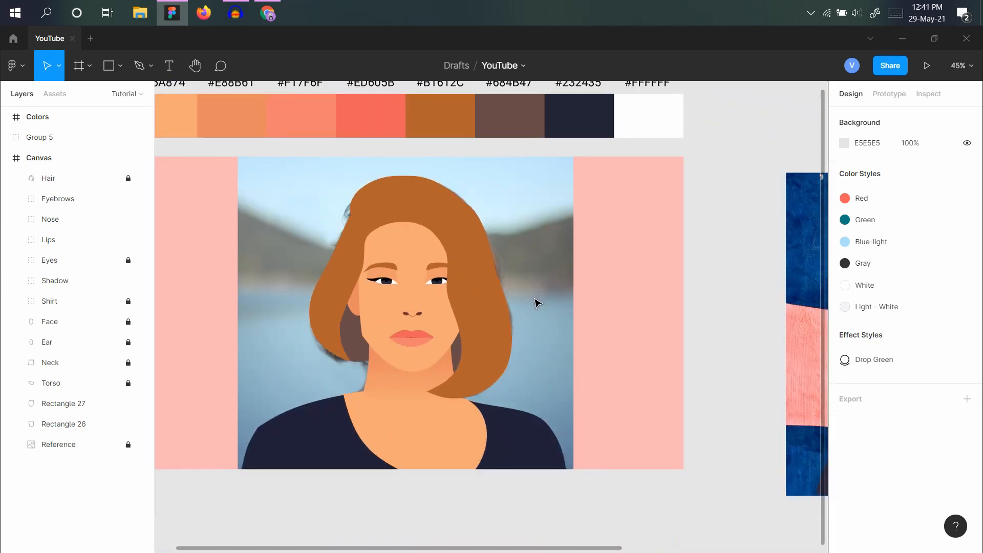
drag(661, 272, 386, 226)
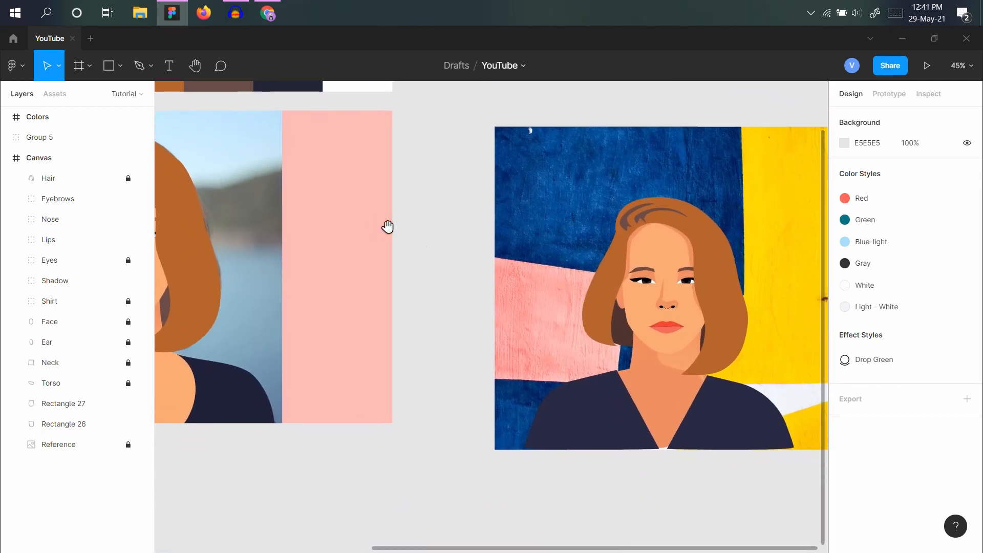
scroll(681, 313, up, 3)
scroll(682, 314, up, 5)
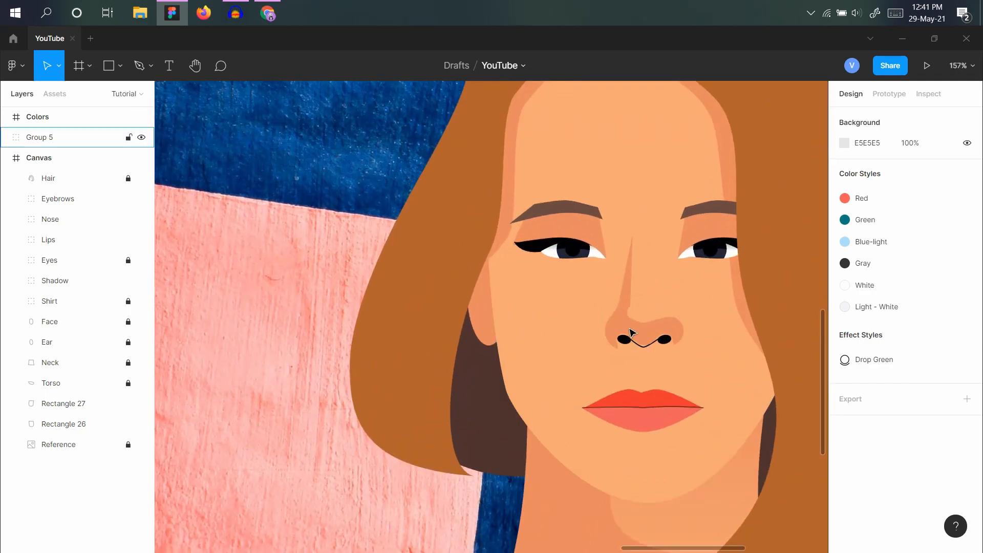
scroll(631, 332, down, 2)
scroll(496, 333, down, 2)
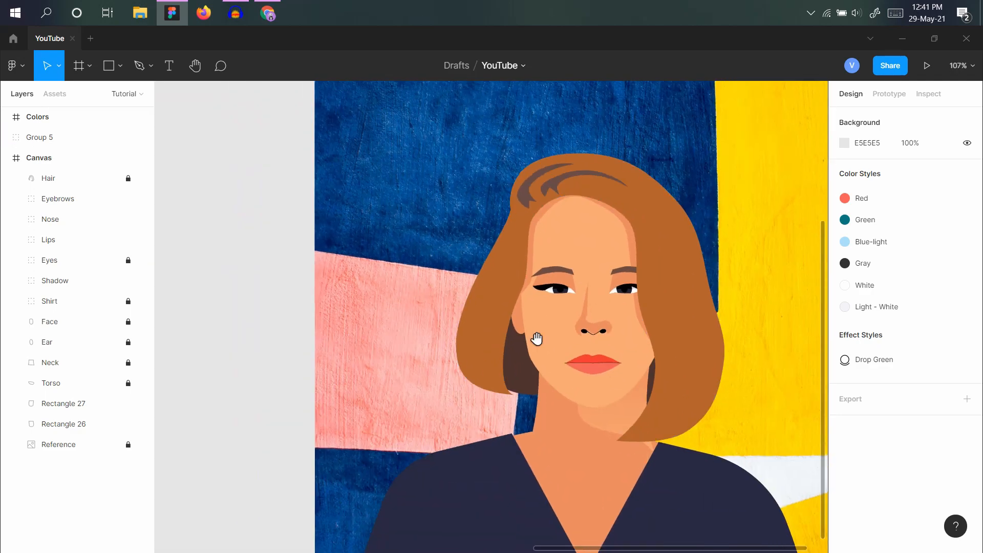
scroll(534, 336, left, 5)
scroll(650, 329, down, 3)
scroll(654, 336, left, 2)
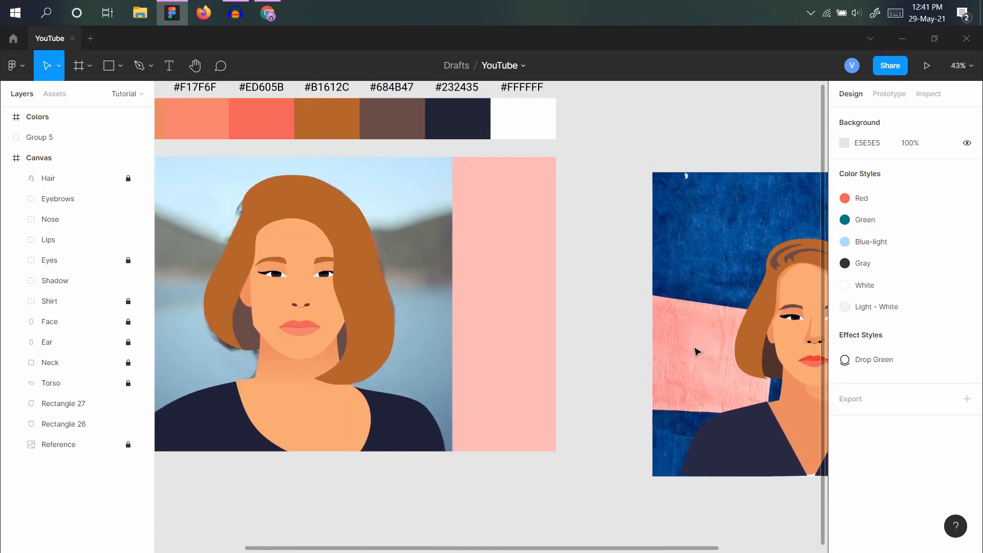
Copy the nose-shadow shape from the sample portrait into the Canvas frame and place it on the cheek beside the nose.
ctrl+click(815, 342)
drag(818, 343, 307, 283)
scroll(287, 309, up, 4)
scroll(287, 309, up, 2)
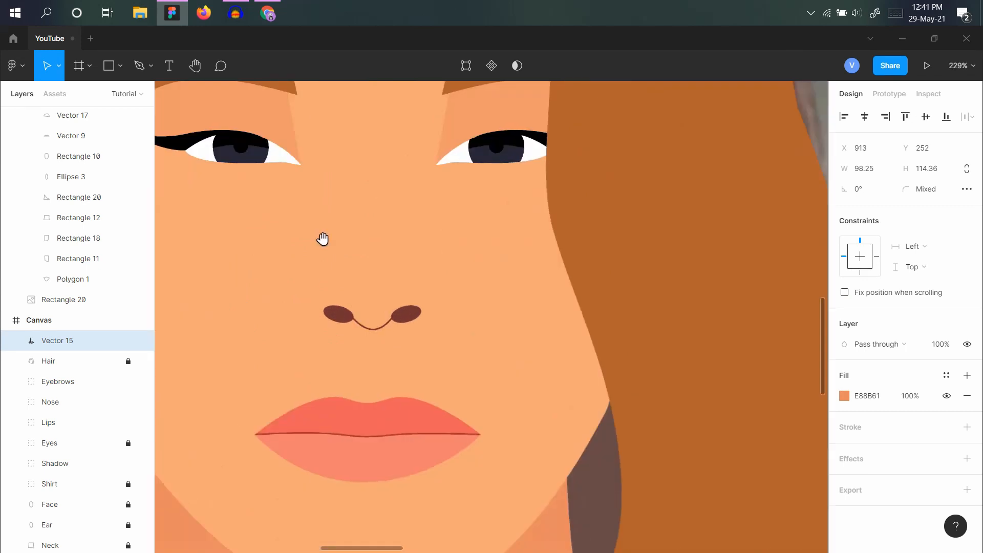
scroll(323, 237, up, 3)
scroll(378, 219, down, 3)
drag(378, 219, 290, 407)
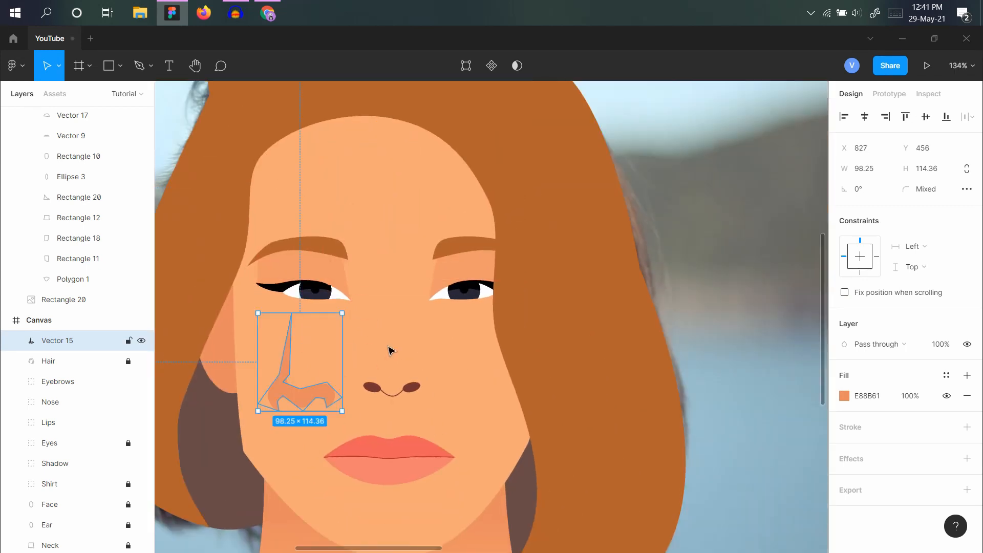
scroll(380, 358, up, 5)
click(327, 321)
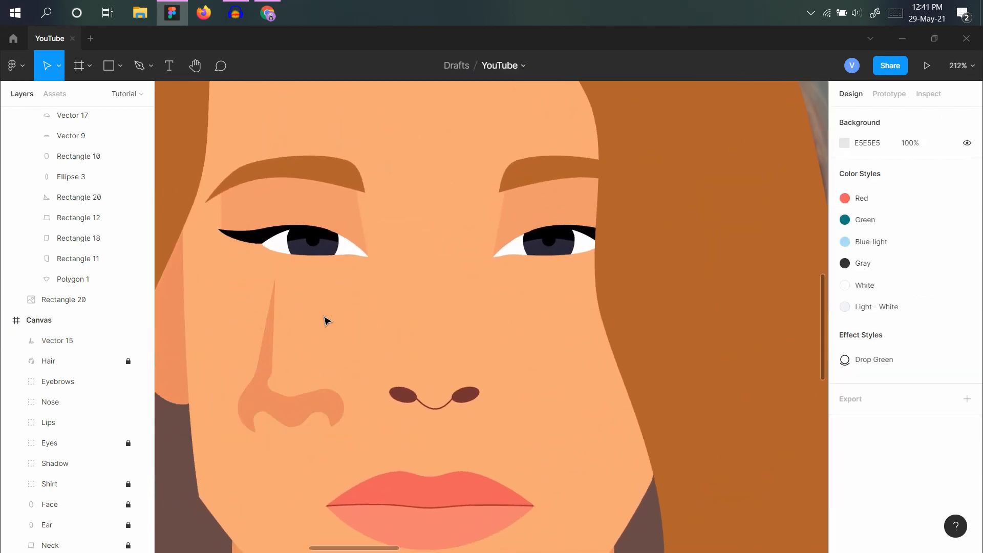
Collapse Group 5 and hide the Eyebrows, Lips, Shirt, Ear, Neck, Torso, Rectangle 27 and Rectangle 26 layers, keeping Reference visible.
scroll(132, 241, up, 5)
scroll(126, 251, down, 7)
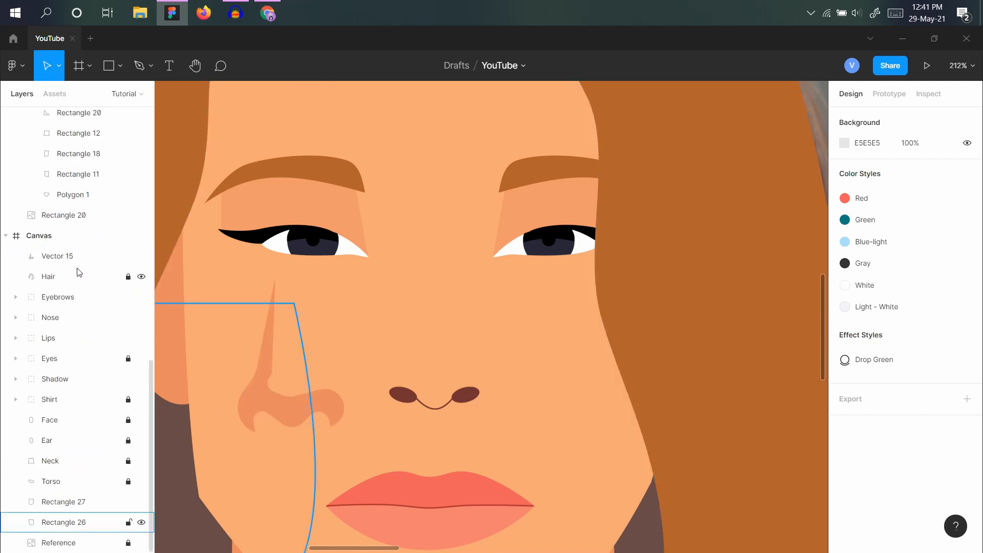
scroll(88, 230, up, 6)
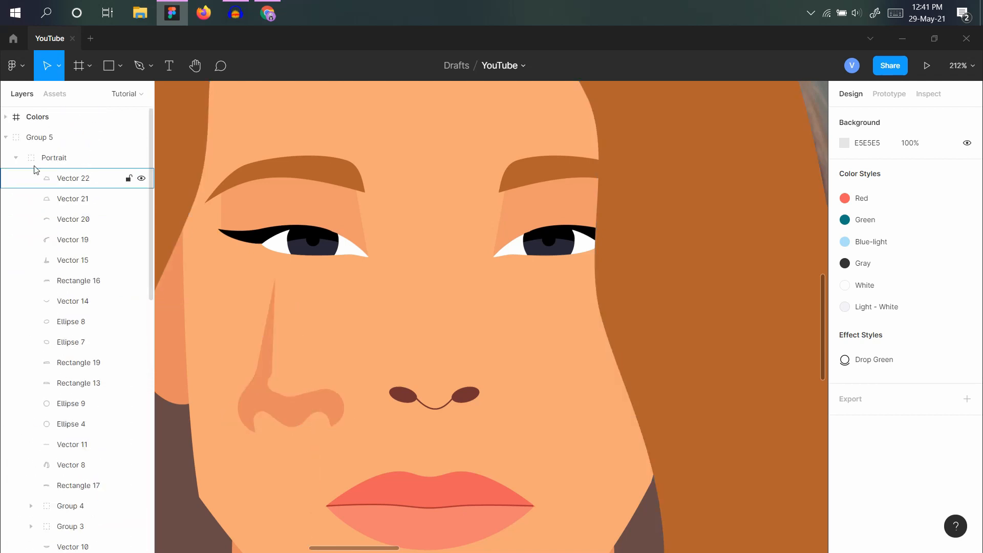
click(5, 137)
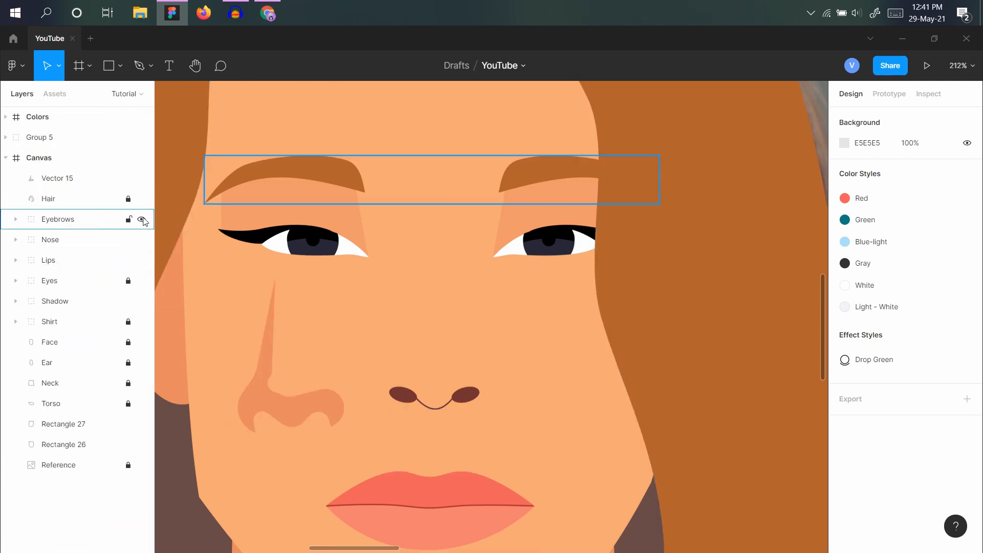
click(142, 220)
click(141, 260)
click(142, 322)
click(141, 362)
click(141, 383)
click(141, 404)
click(142, 424)
click(141, 444)
click(142, 466)
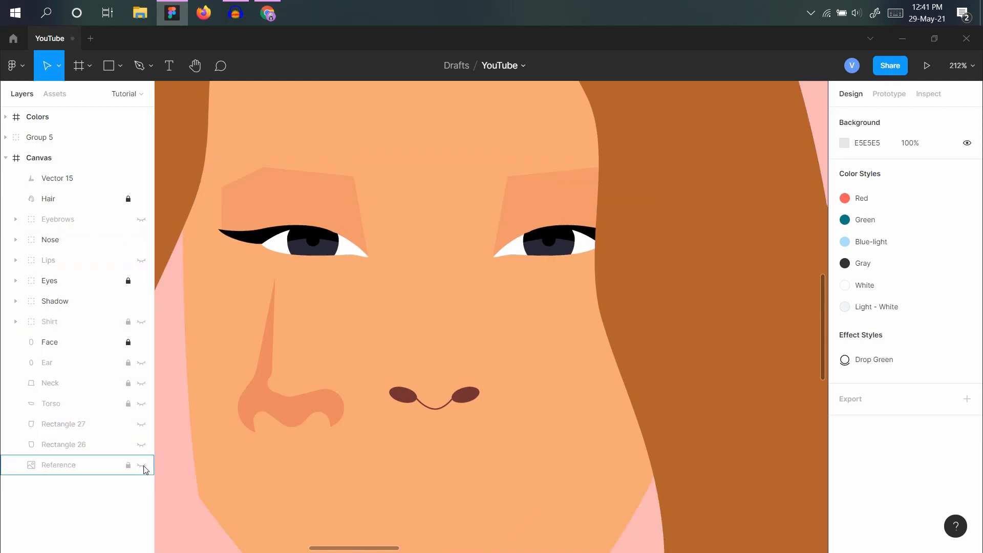
click(141, 465)
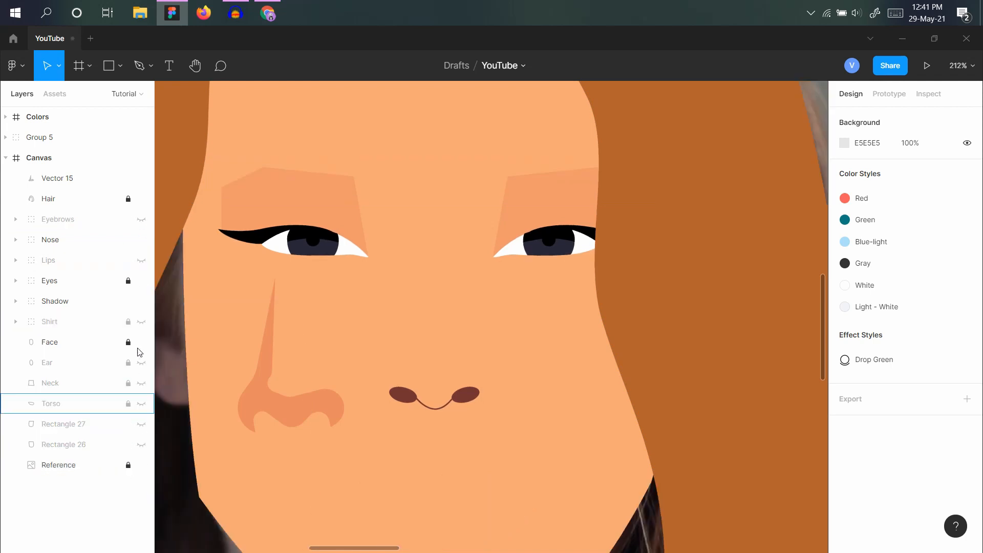
Hide the Eyes, Shadow, Nose, Hair and Face layers to expose the reference photo's face.
click(141, 281)
click(141, 301)
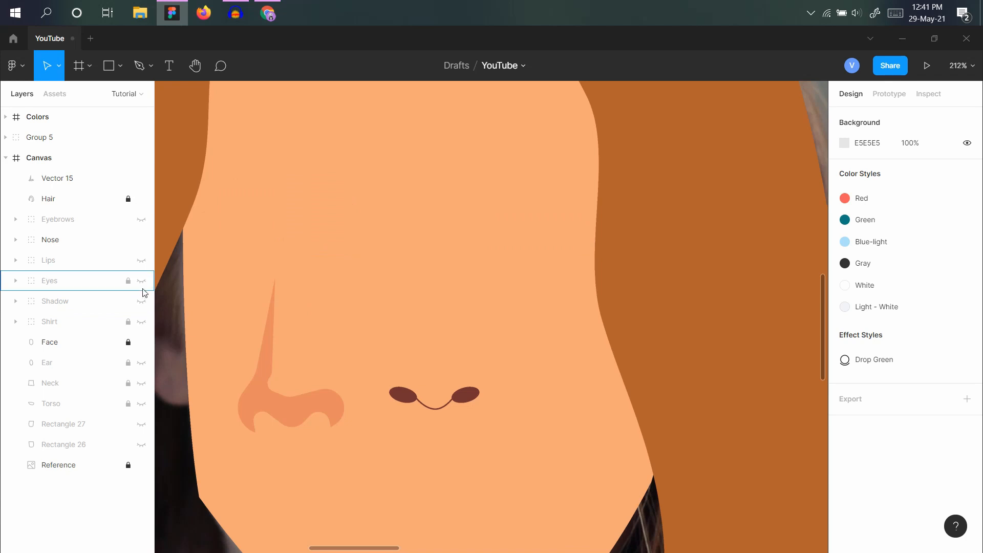
click(142, 239)
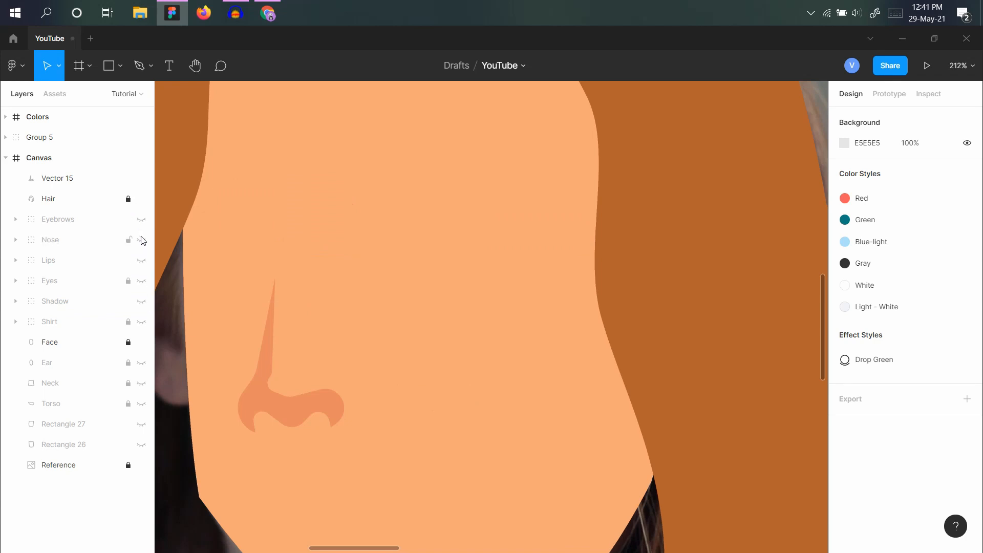
click(141, 200)
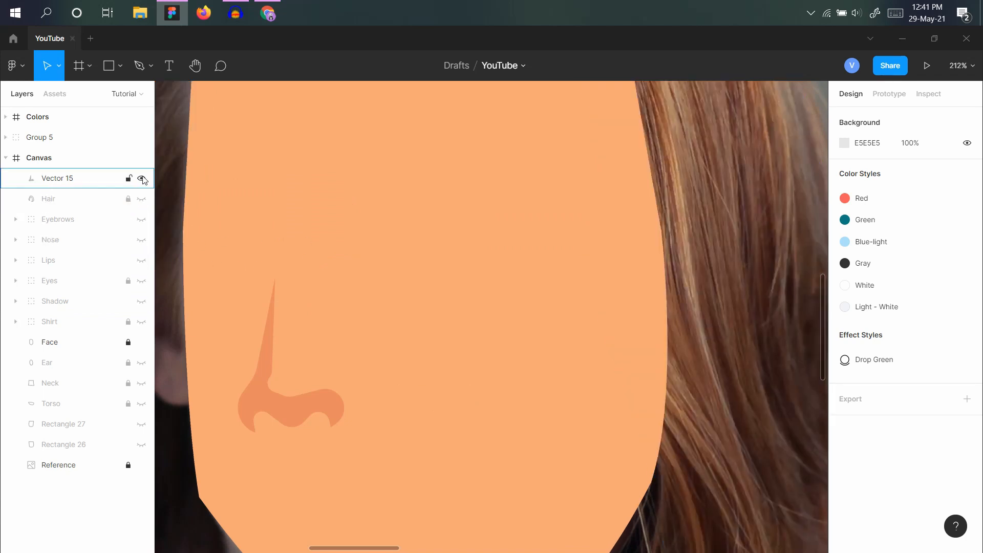
click(141, 342)
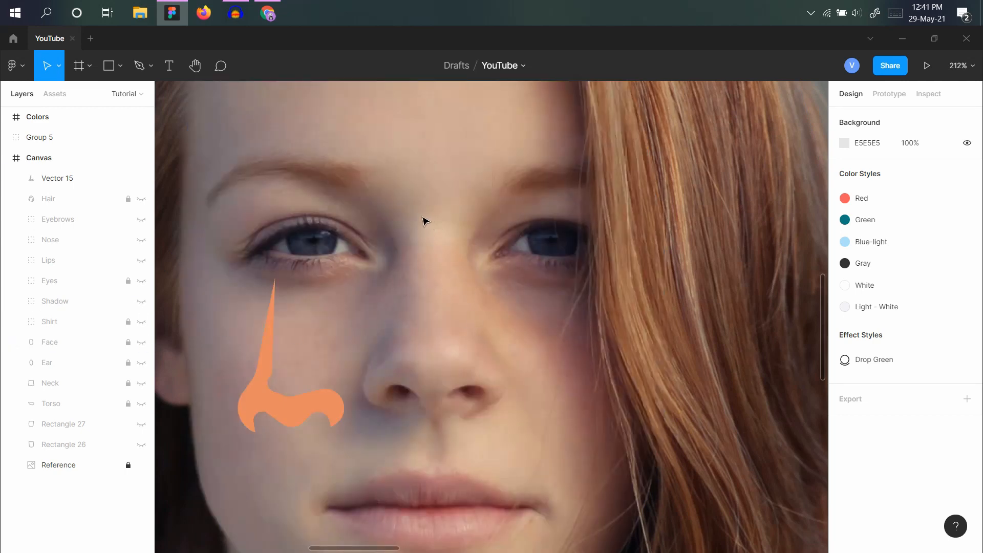
Draw a closed straight-edged Pen outline of the nose shadow over the photo, from the bridge down around both nostrils.
key(p)
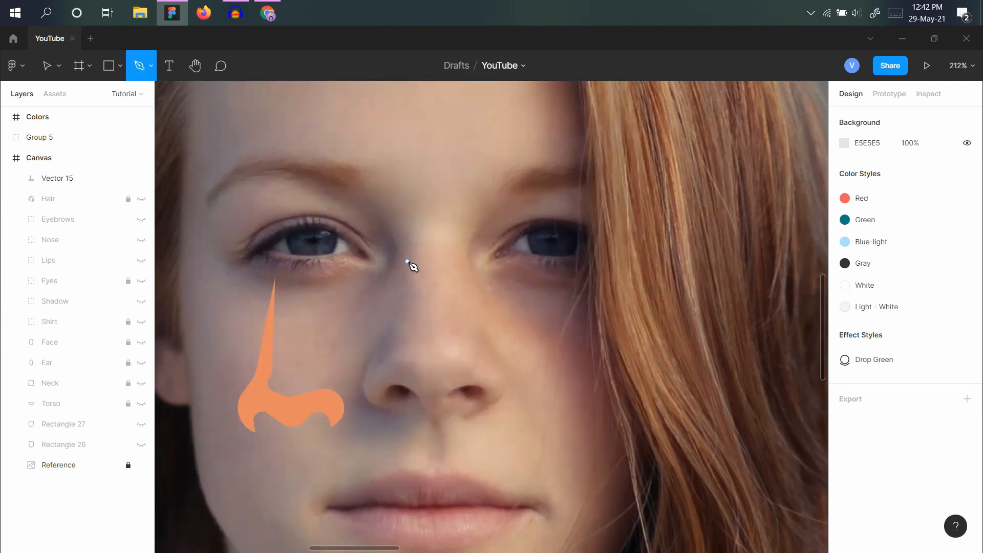
click(426, 213)
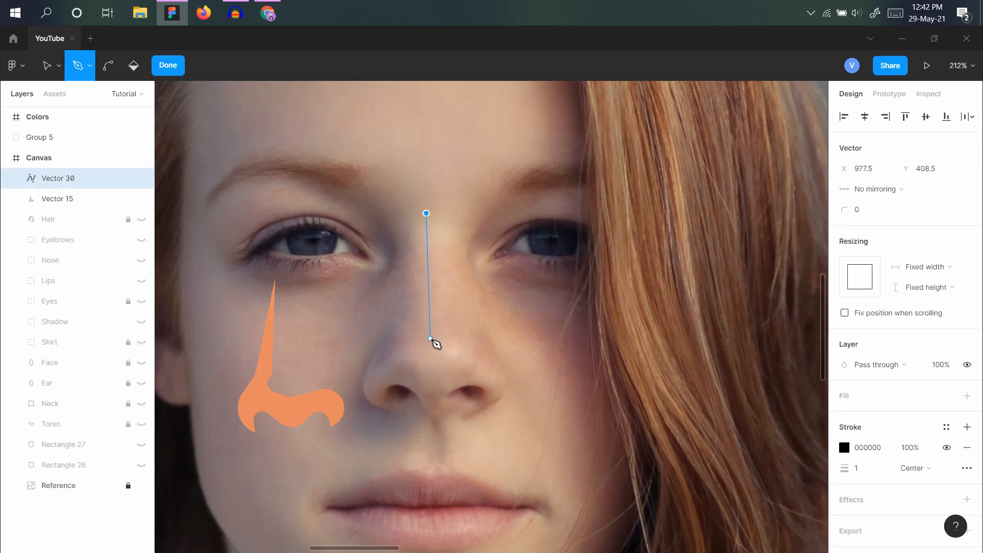
click(426, 339)
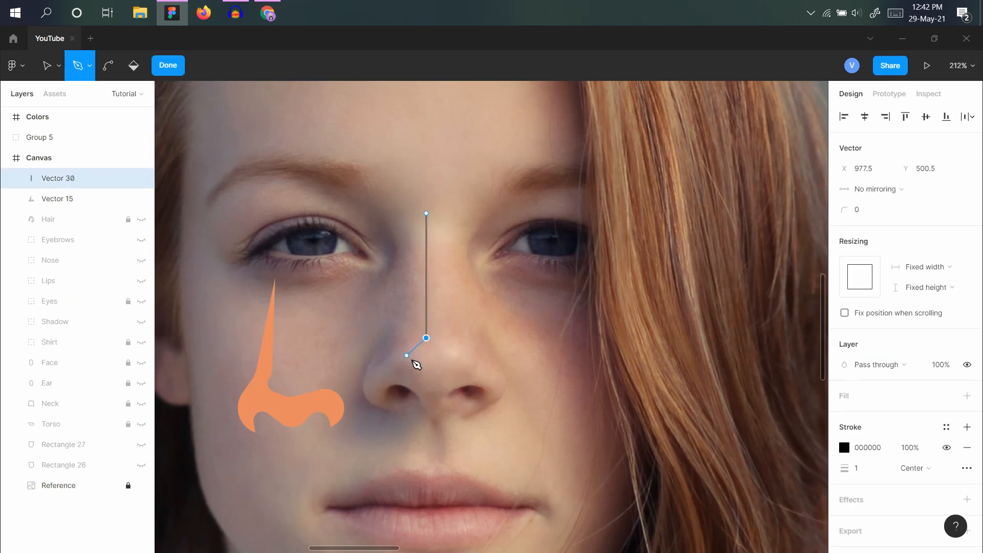
click(412, 360)
click(426, 373)
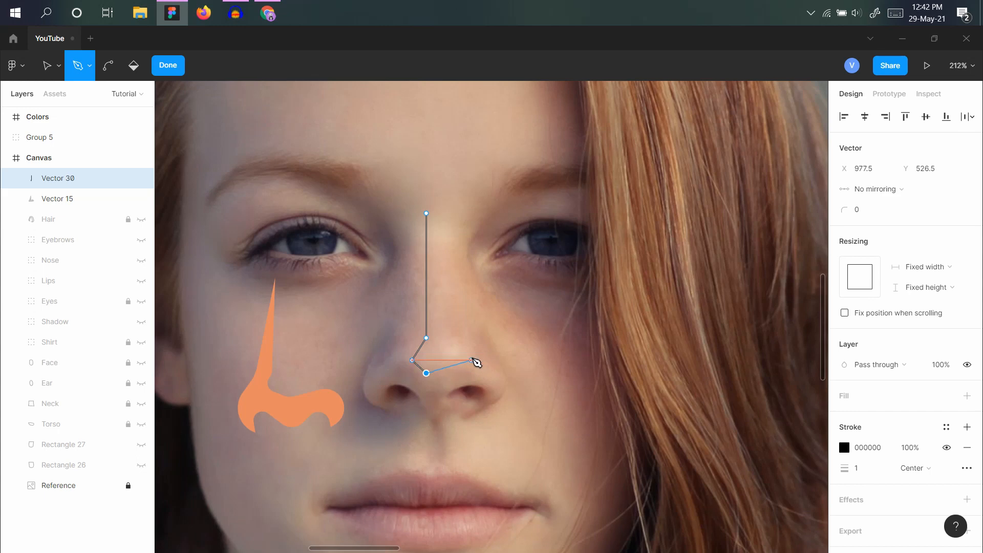
click(468, 356)
click(509, 385)
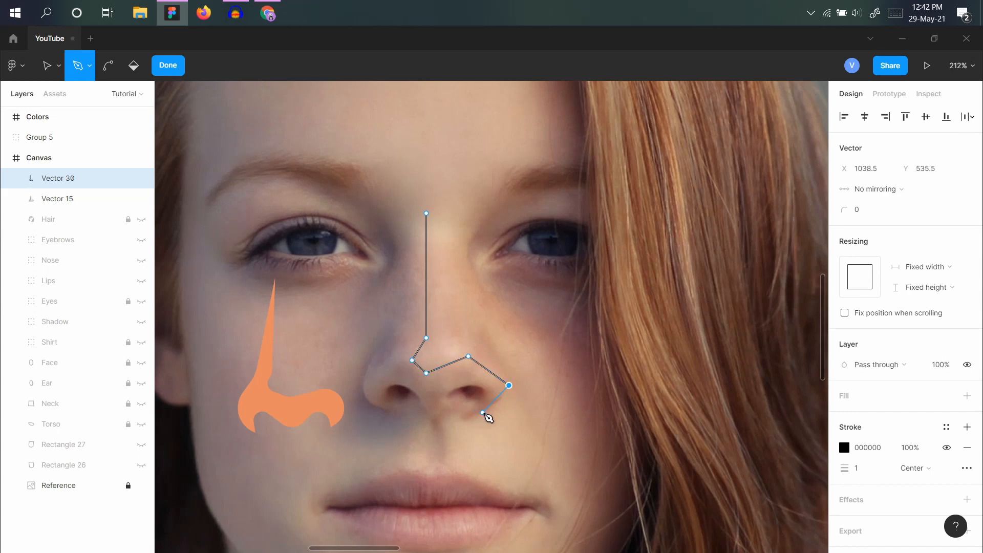
click(483, 412)
click(489, 386)
click(451, 388)
click(432, 402)
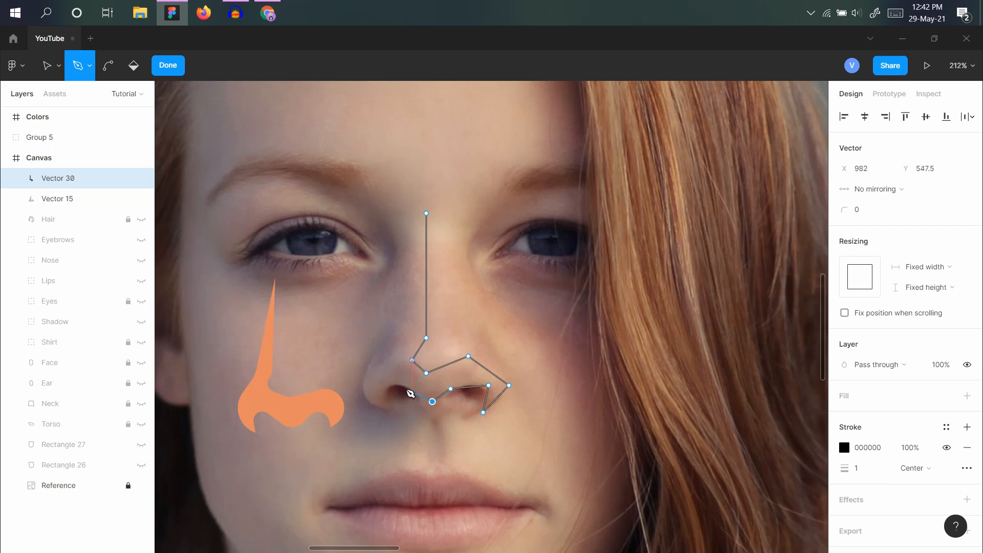
click(403, 382)
click(378, 385)
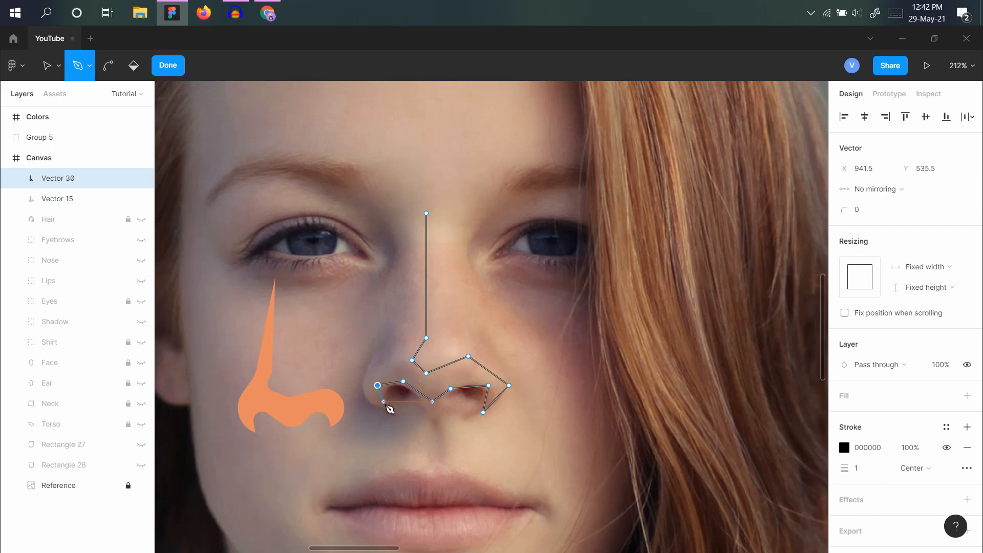
click(389, 407)
click(361, 389)
click(396, 338)
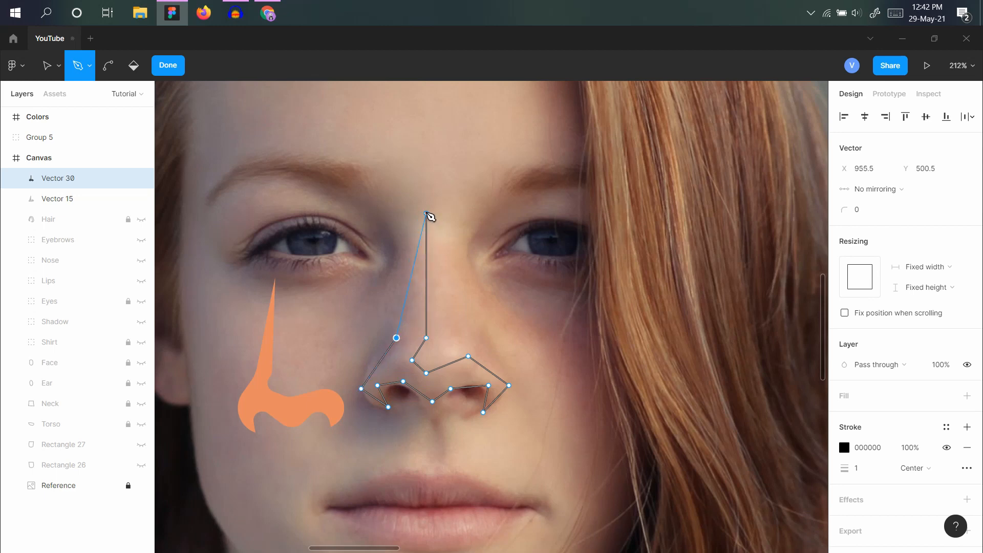
click(426, 213)
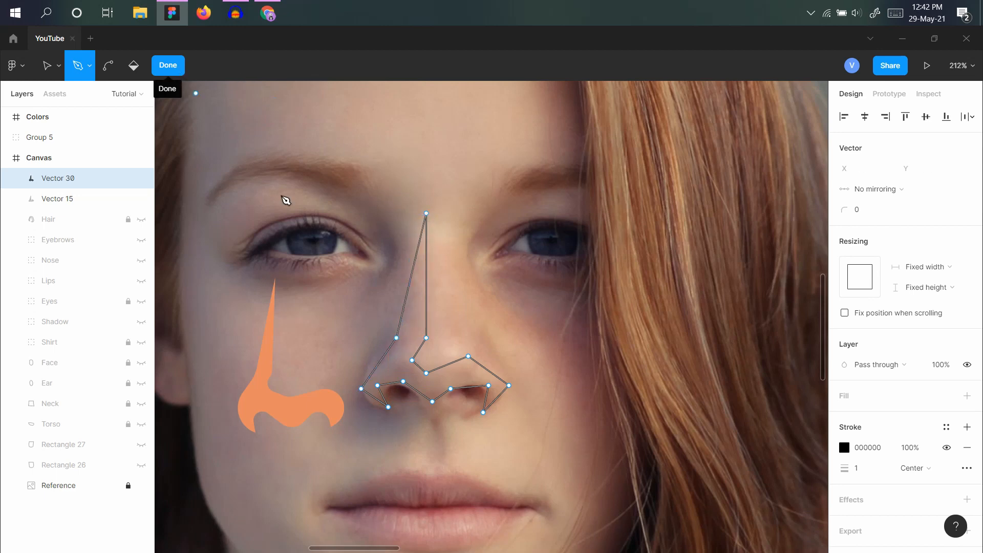
Convert the nose-shadow outline's corner points beside the nose tip and around the right nostril into smooth curves.
click(168, 65)
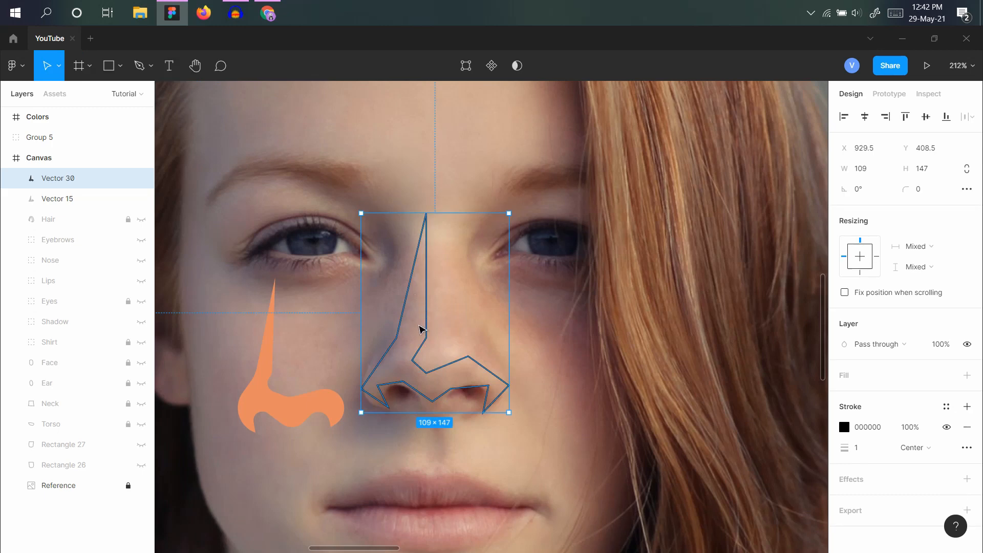
double_click(430, 326)
key(ctrl)
drag(426, 338, 414, 361)
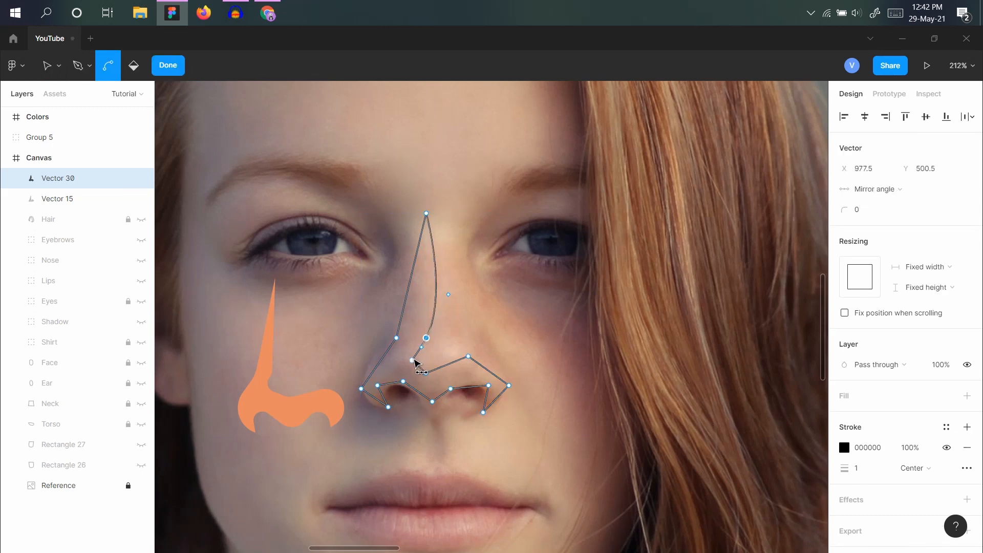
ctrl+click(412, 361)
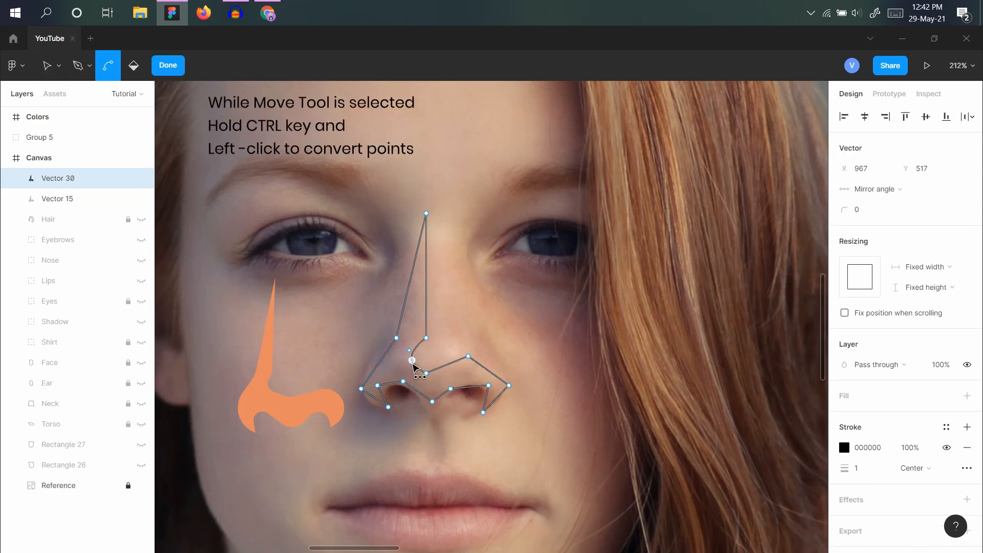
ctrl+click(468, 356)
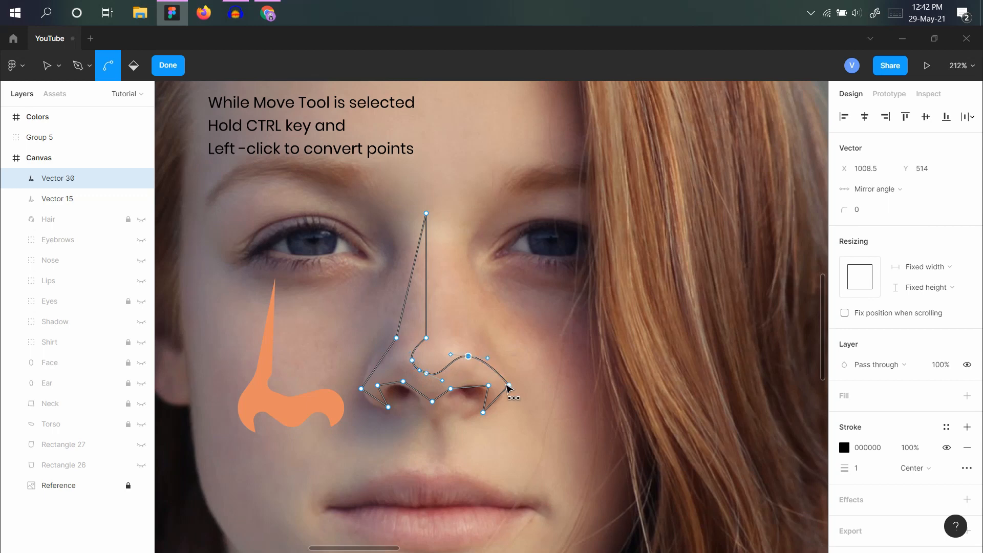
ctrl+click(509, 386)
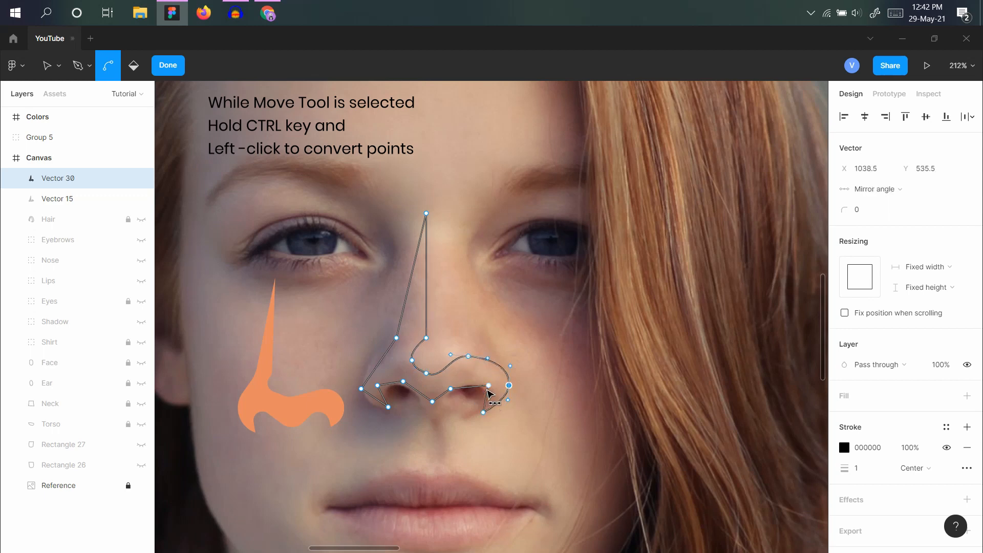
ctrl+click(488, 385)
ctrl+click(451, 389)
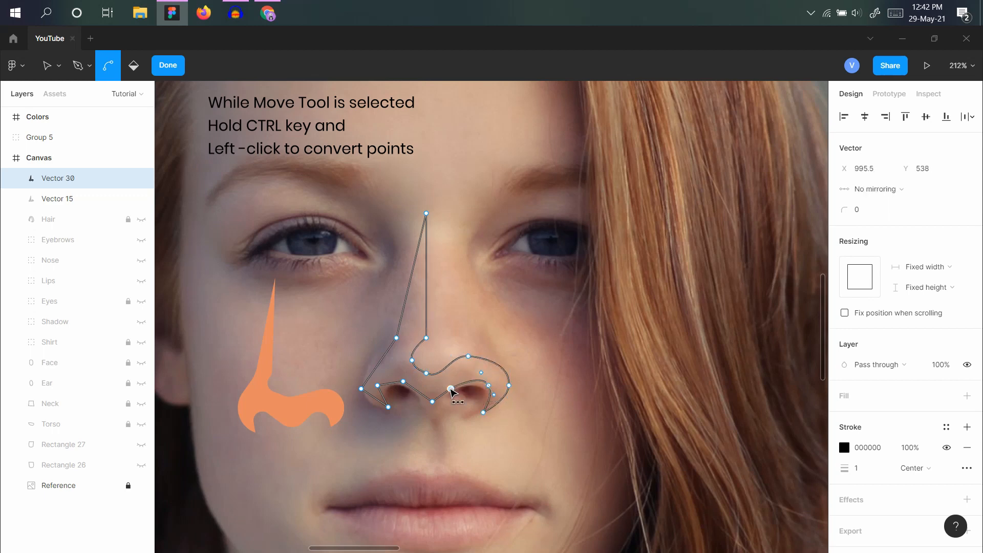
Curve the outline's corner points around the left nostril and outer nose wing, and finish editing the path.
ctrl+click(403, 383)
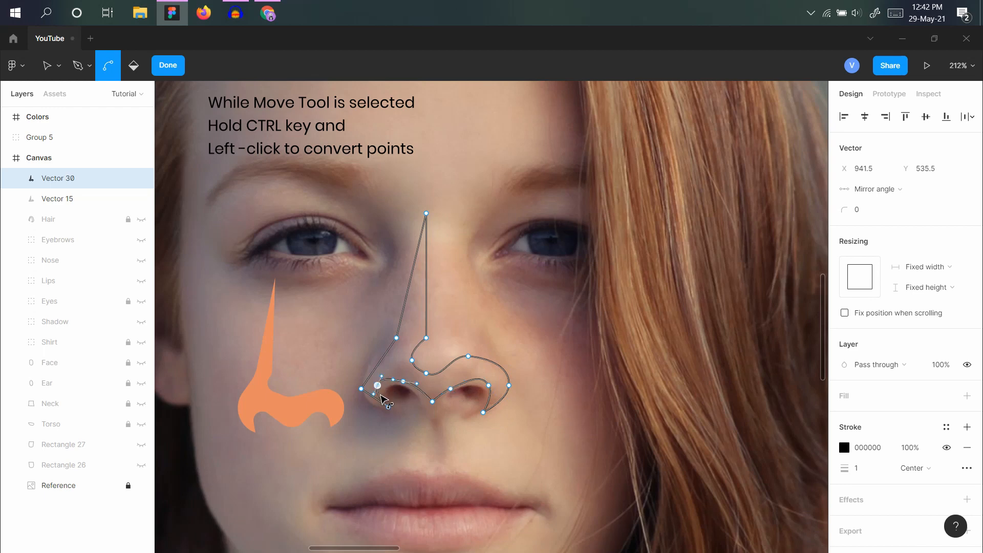
ctrl+click(361, 389)
ctrl+click(361, 389)
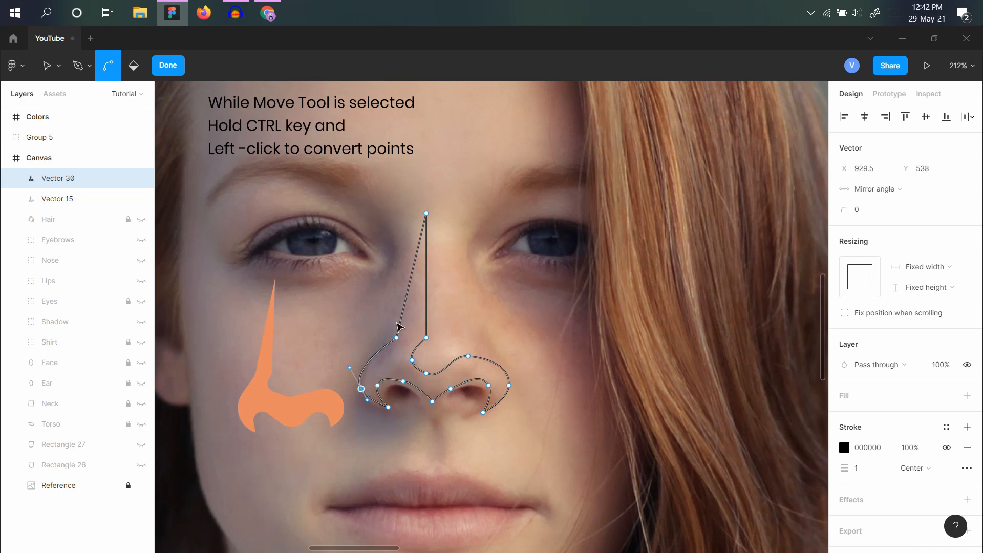
key(Escape)
key(Escape)
scroll(544, 321, down, 3)
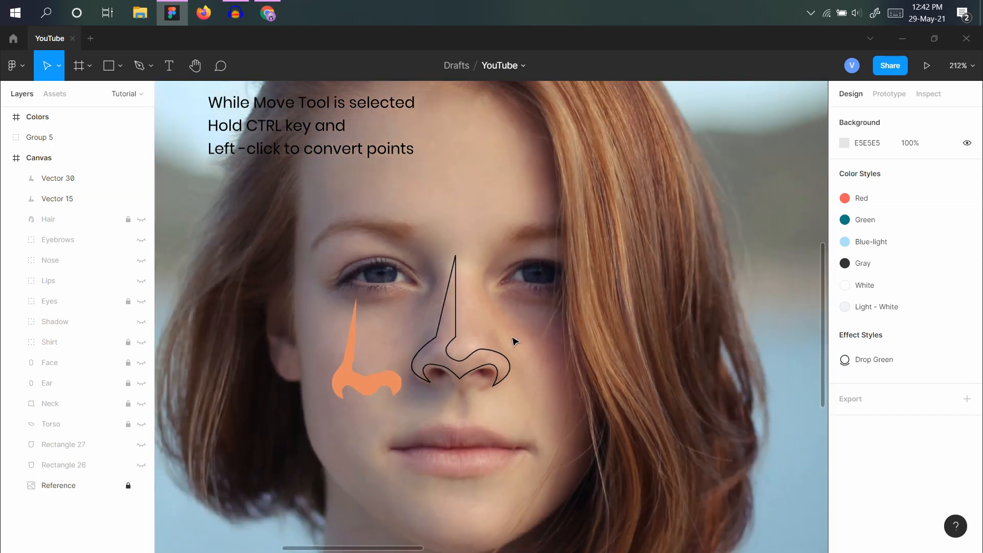
Scale the traced nose outline down to 97 × 130 over the photo's nose.
scroll(502, 357, up, 3)
click(437, 283)
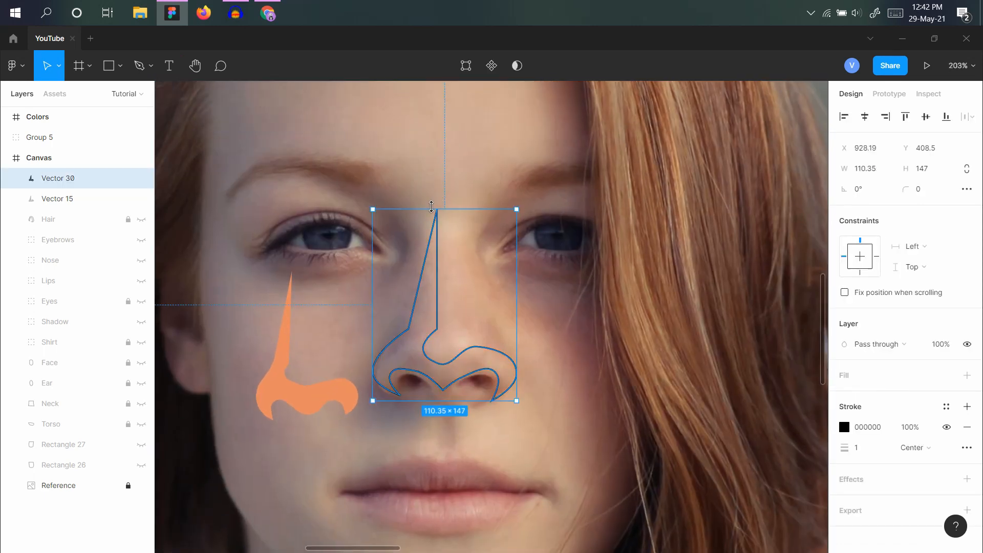
drag(437, 210, 434, 232)
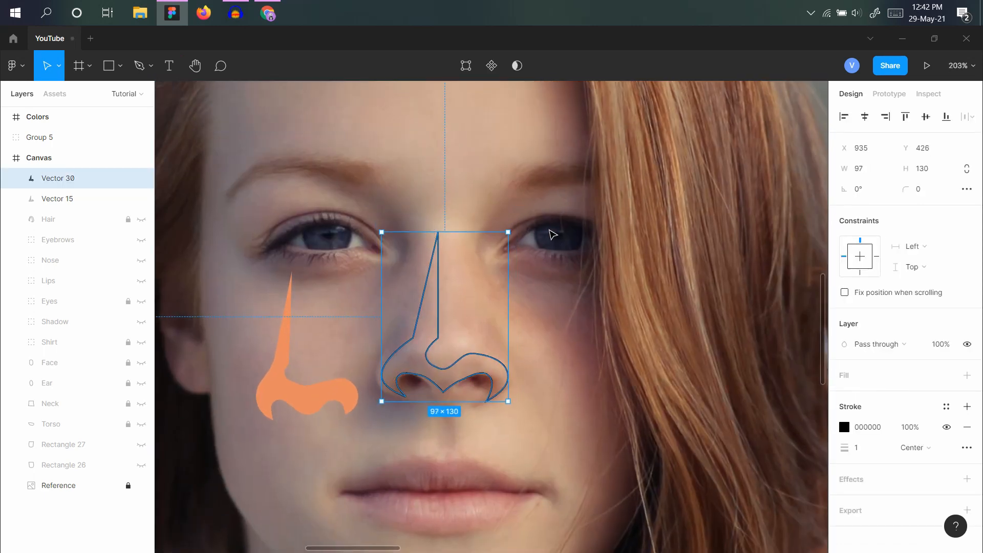
Give the traced nose shadow the sample shape's colour E88B61 as a fill without stroke, and delete the sample copy on the cheek.
key(i)
click(303, 379)
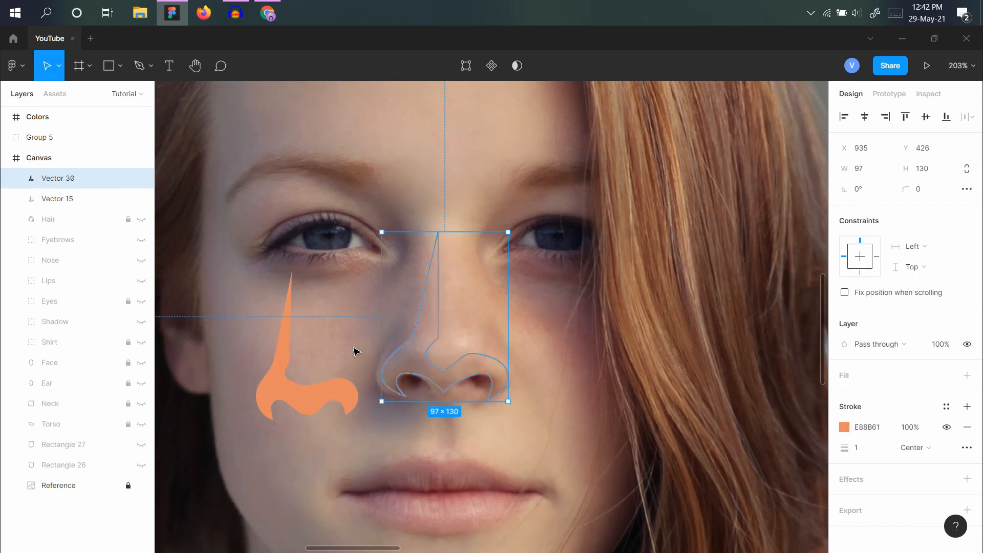
key(shift+x)
key(Escape)
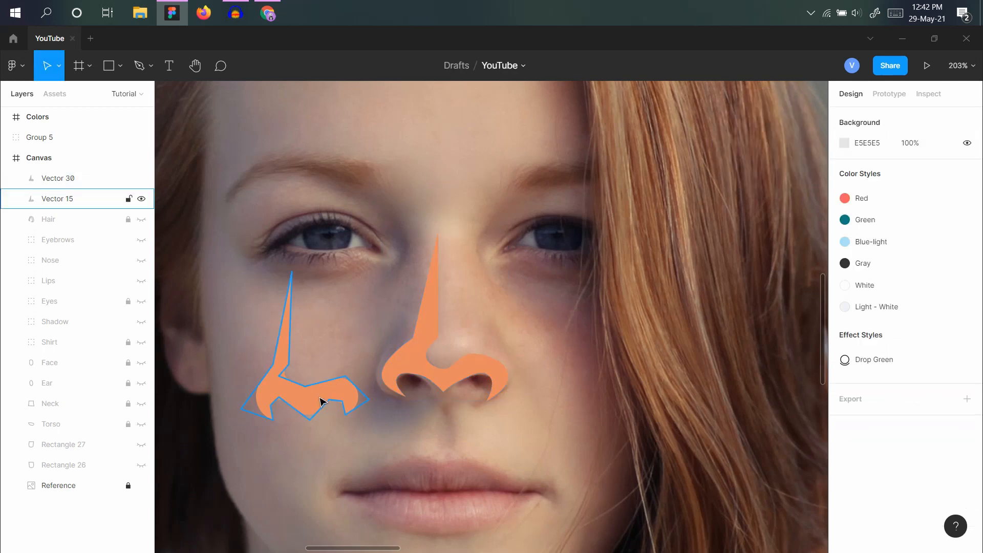
click(328, 387)
key(Delete)
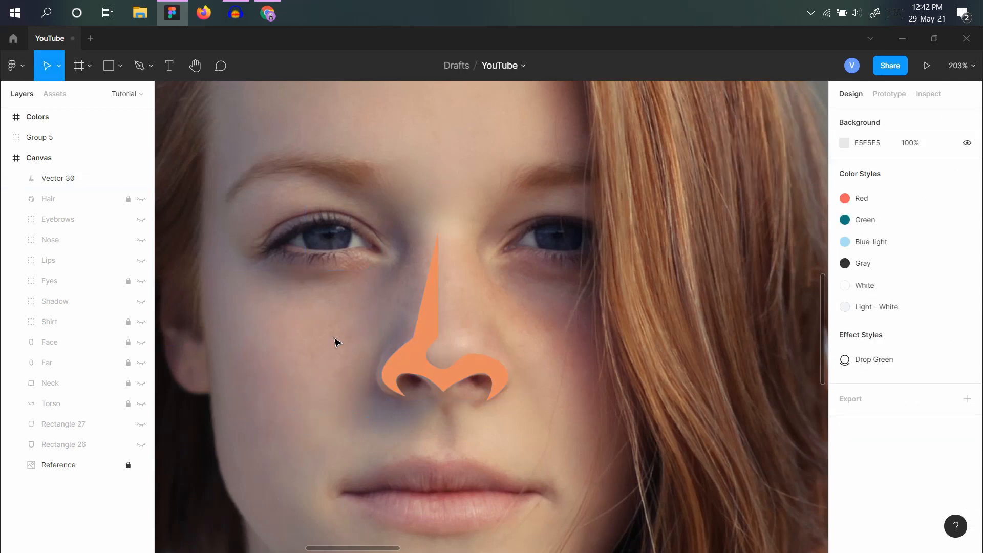
Show all the hidden Canvas layers again, from Hair and Eyebrows down to Rectangle 26.
drag(141, 199, 145, 448)
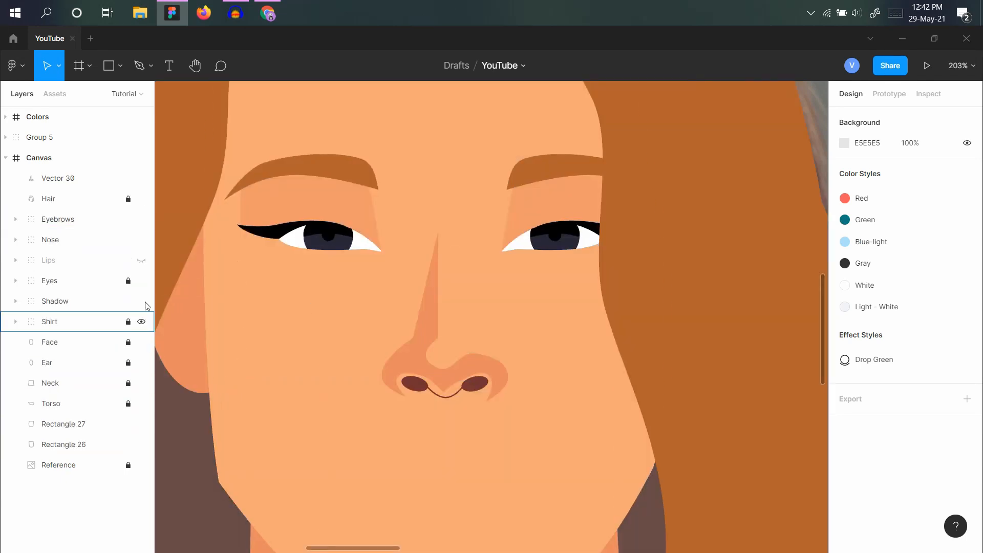
click(141, 260)
click(142, 240)
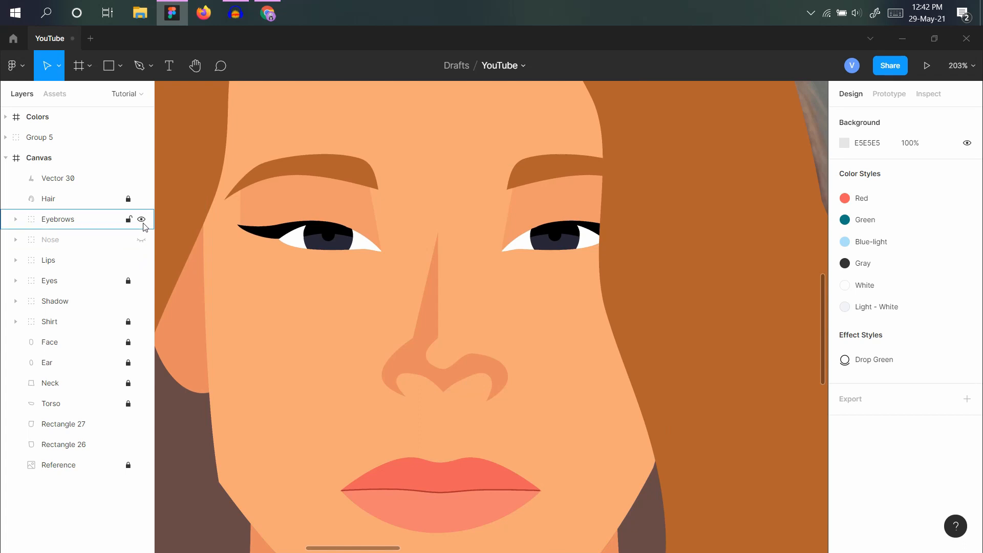
click(141, 220)
click(142, 240)
click(141, 219)
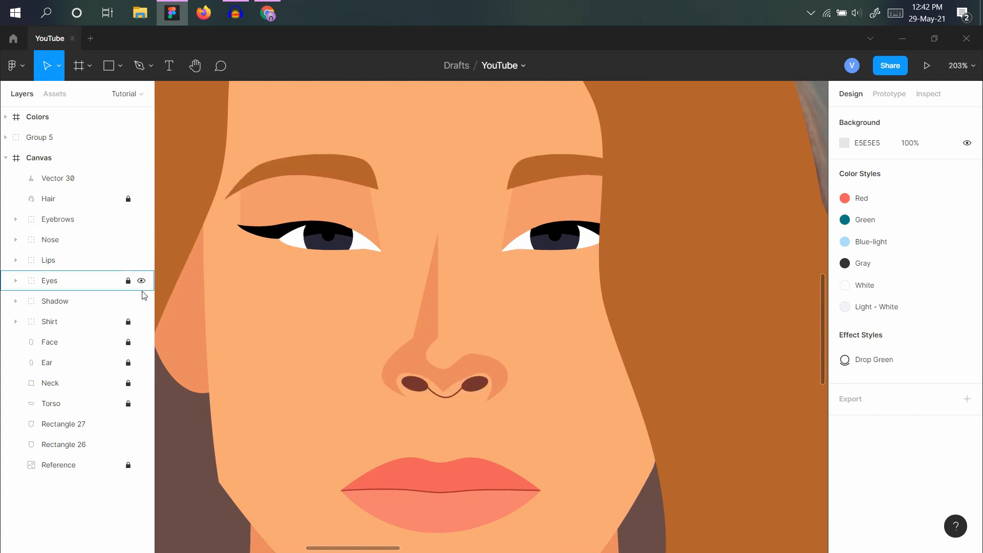
Edit the nose shadow's path, shifting its inner points around the right nostril to fit the dark nostril shape.
ctrl+scroll(352, 318, down, 5)
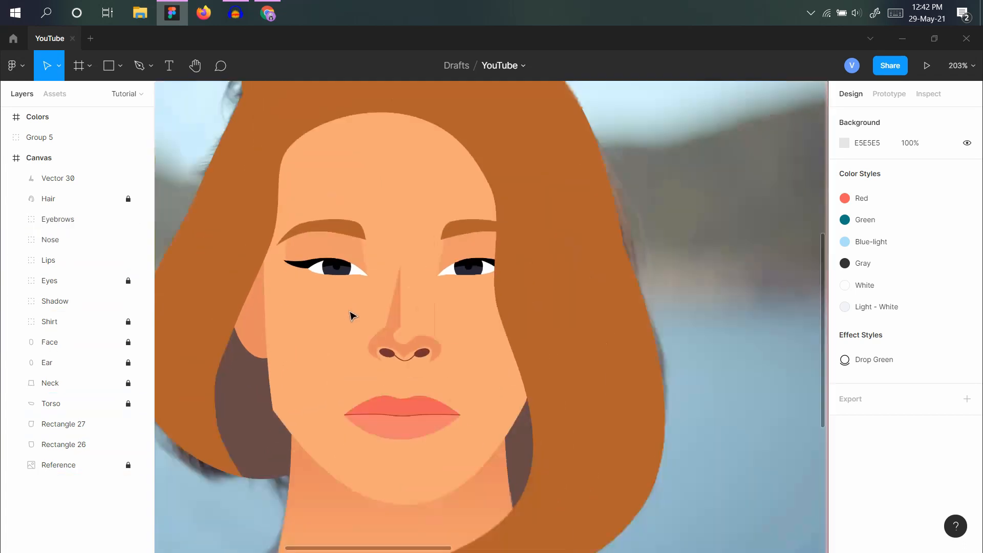
ctrl+scroll(361, 358, down, 2)
ctrl+scroll(362, 351, up, 8)
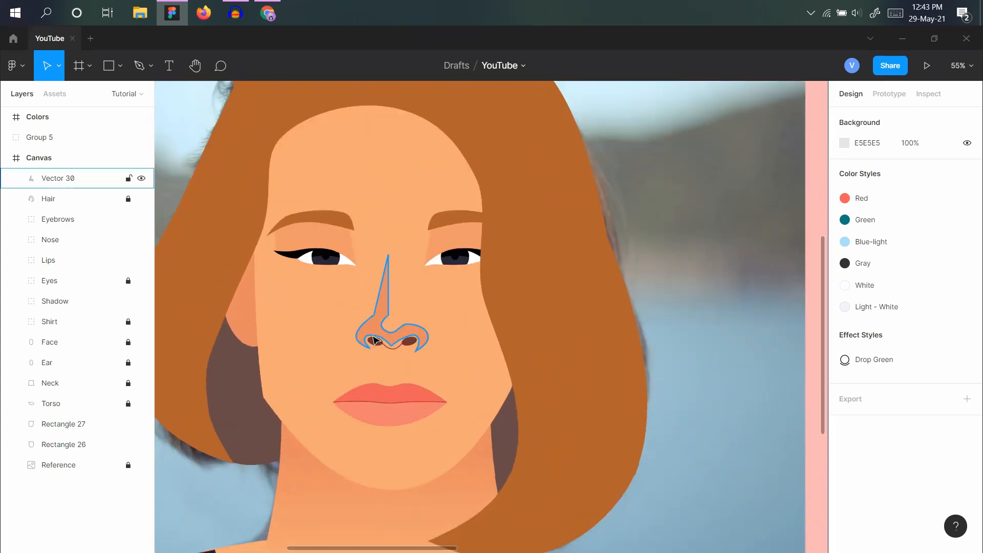
scroll(397, 351, up, 3)
double_click(417, 364)
click(417, 364)
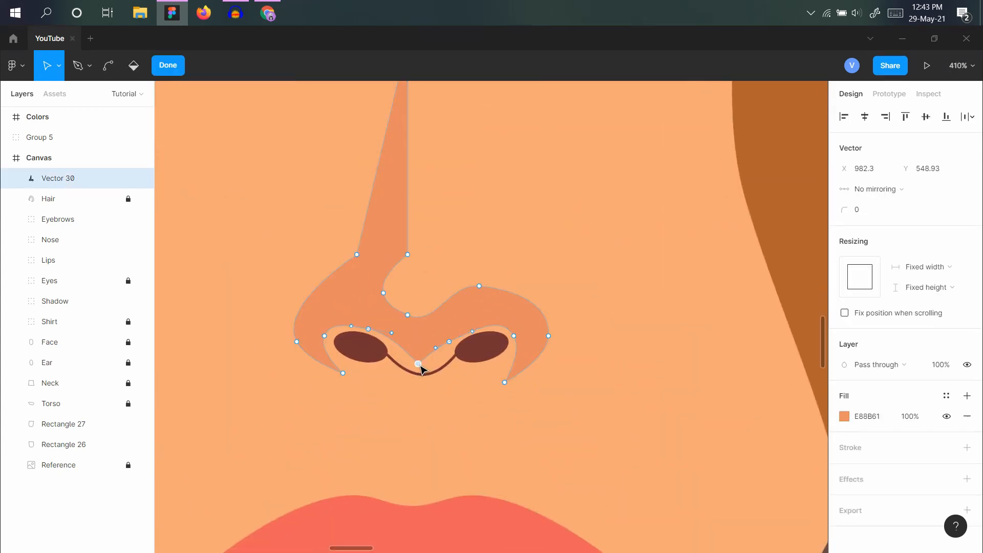
key(ctrl)
drag(449, 341, 458, 342)
click(514, 336)
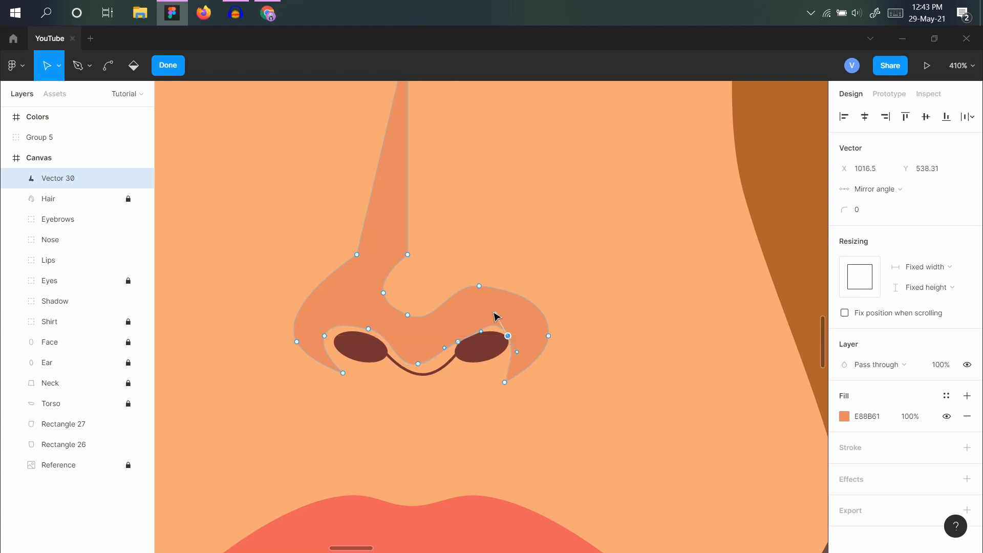
Move the shadow's two lower tips inward to the same height, and adjust the inner points around the left nostril.
key(ctrl)
drag(504, 383, 496, 373)
drag(343, 373, 350, 374)
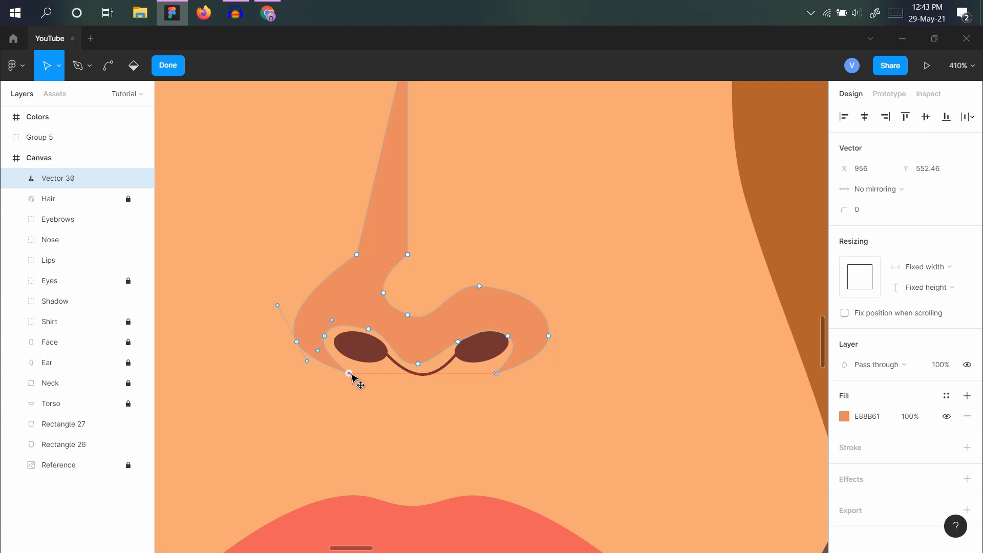
click(325, 336)
drag(369, 332, 391, 341)
Bend both long edges of the nose-bridge shadow into soft curves that flow into the nose wing and tip.
click(408, 255)
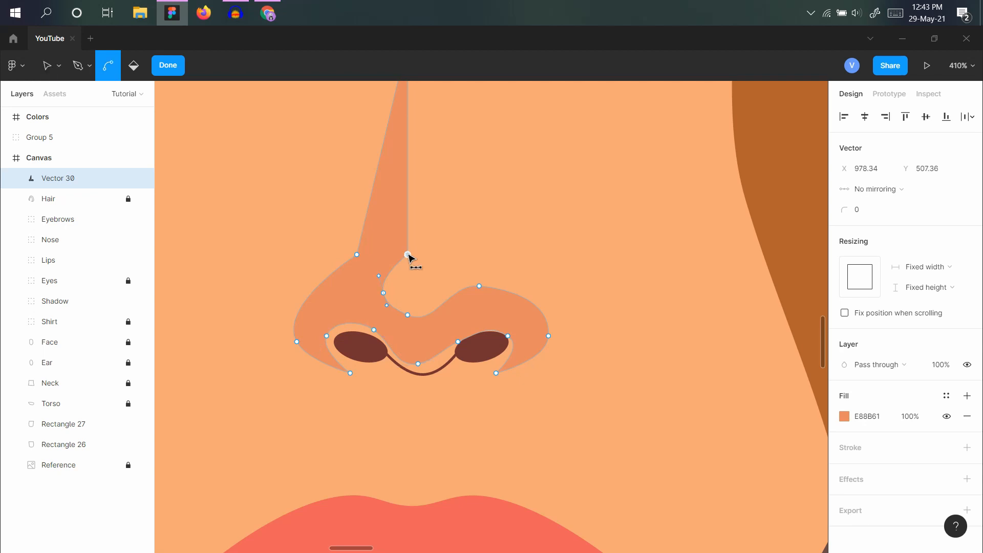
drag(408, 255, 445, 180)
scroll(439, 205, up, 3)
key(ctrl)
drag(445, 308, 412, 362)
drag(357, 381, 381, 360)
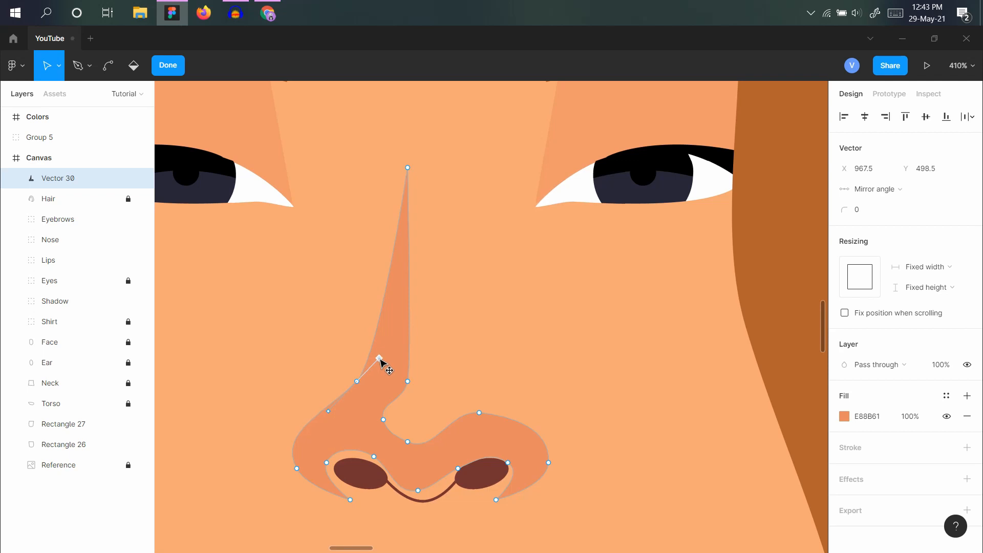
Widen the shadow's curve above the right nostril, shift its lower centre point slightly toward the left nostril, and finish editing.
click(485, 467)
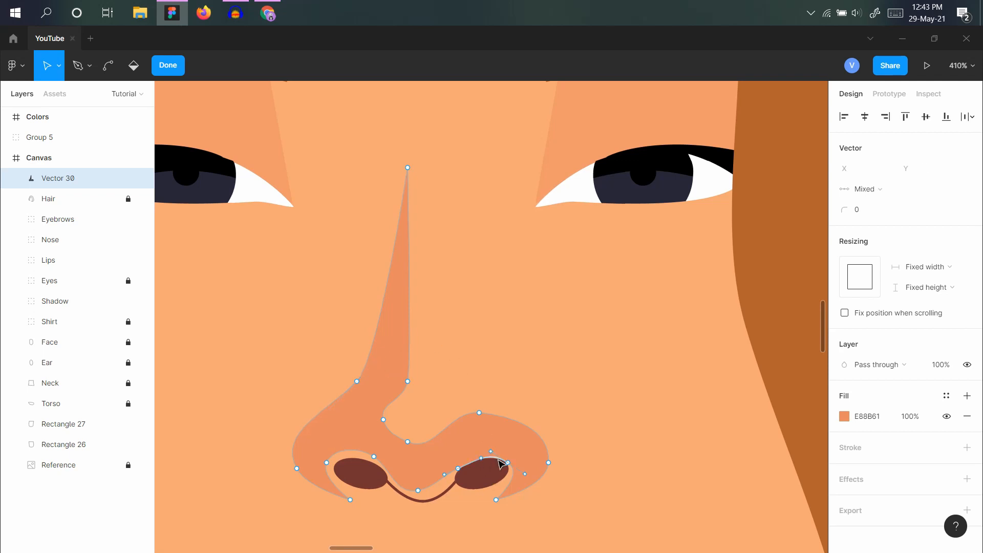
drag(491, 452, 477, 451)
drag(419, 492, 410, 496)
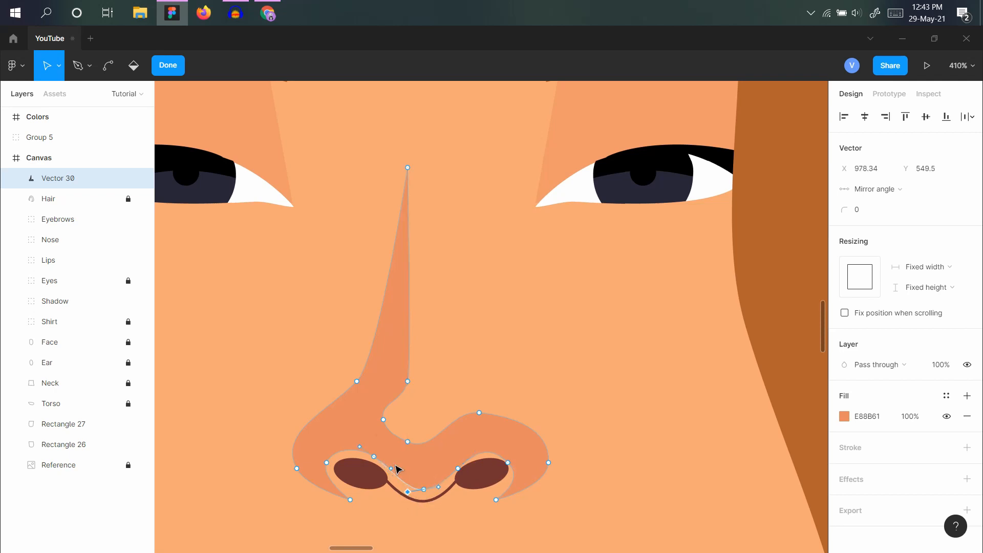
click(168, 65)
scroll(435, 329, down, 10)
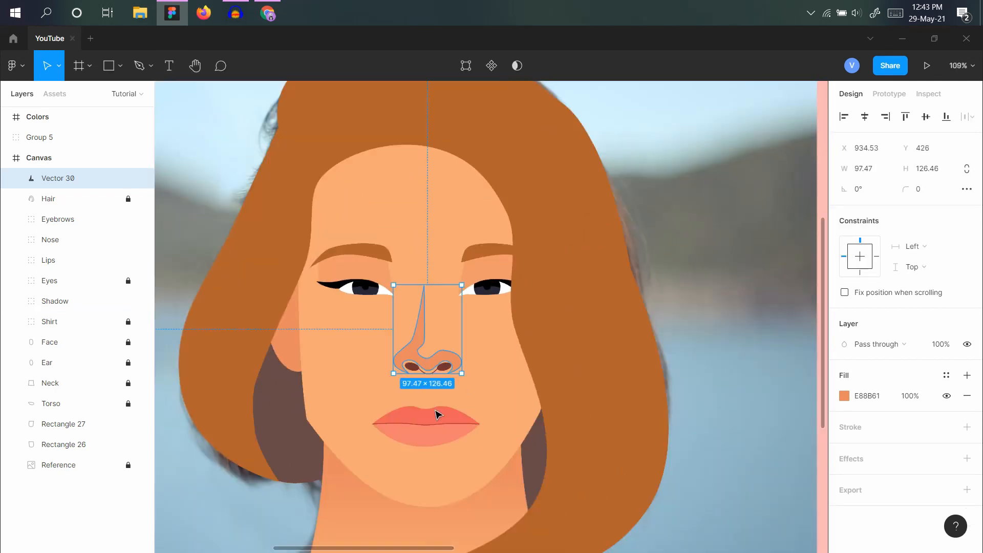
Review the whole portrait with the nose shadow in place, checking the dark hair rectangle beside the neck.
scroll(441, 383, down, 4)
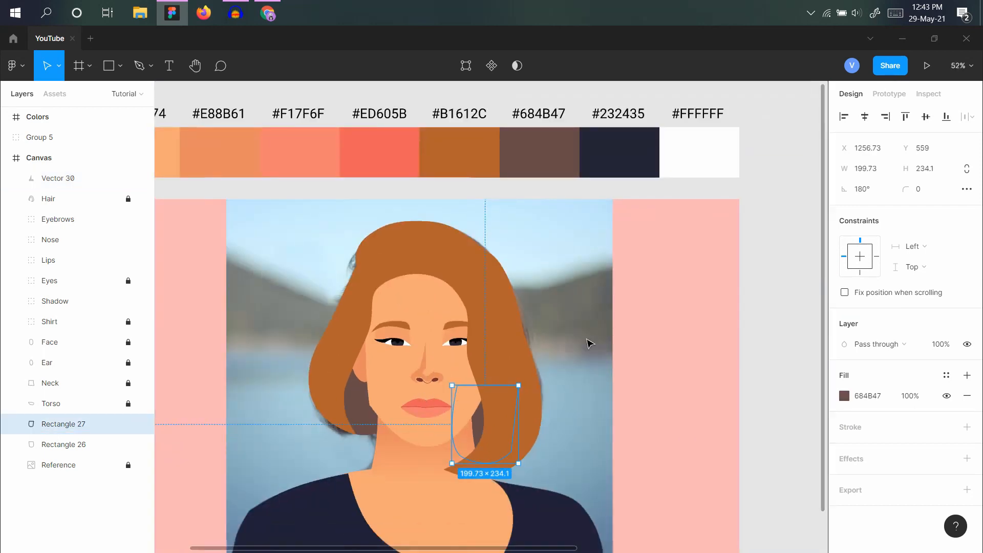
click(587, 347)
scroll(583, 354, down, 3)
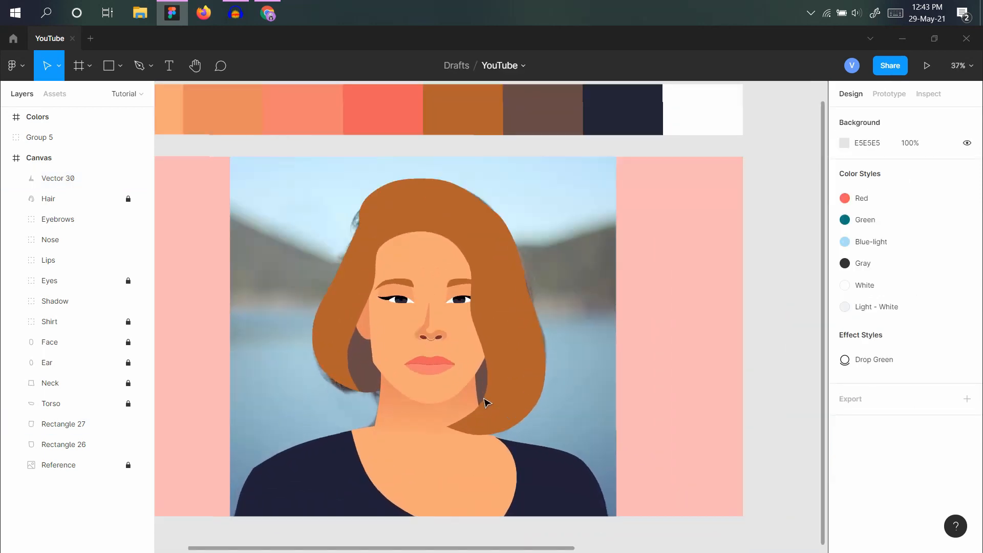
scroll(476, 420, up, 3)
click(489, 405)
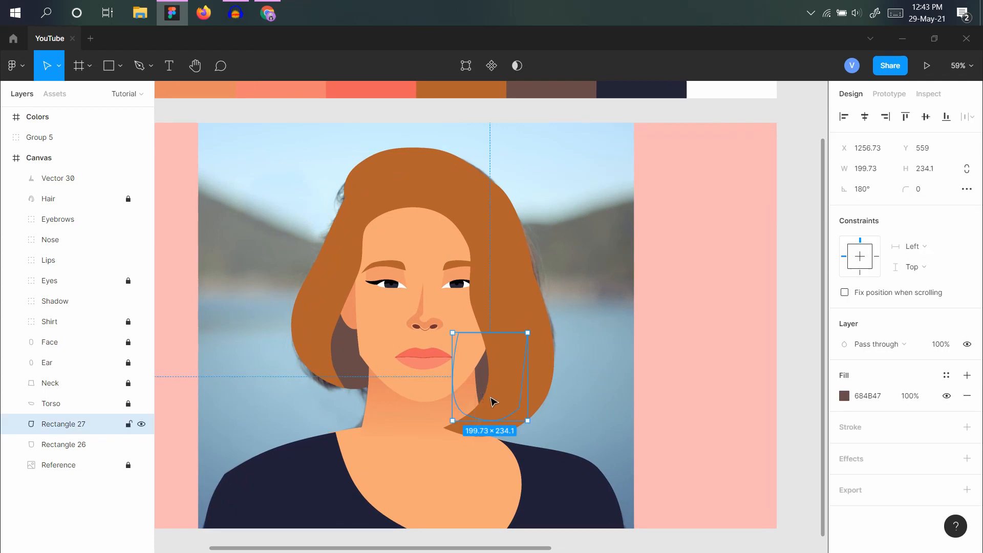
click(661, 362)
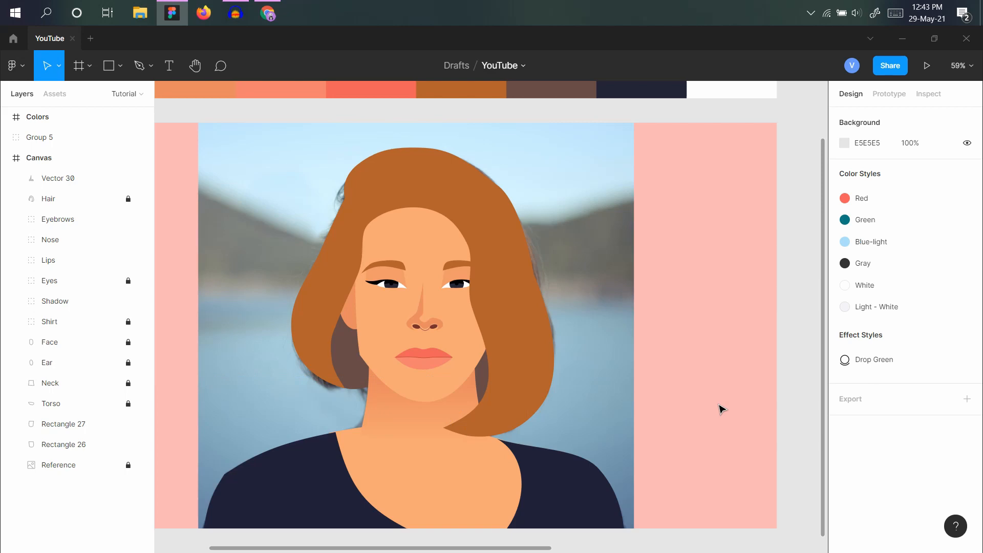
Select the neck-shadow shape inside the finished sample portrait to examine its outline.
scroll(713, 314, right, 10)
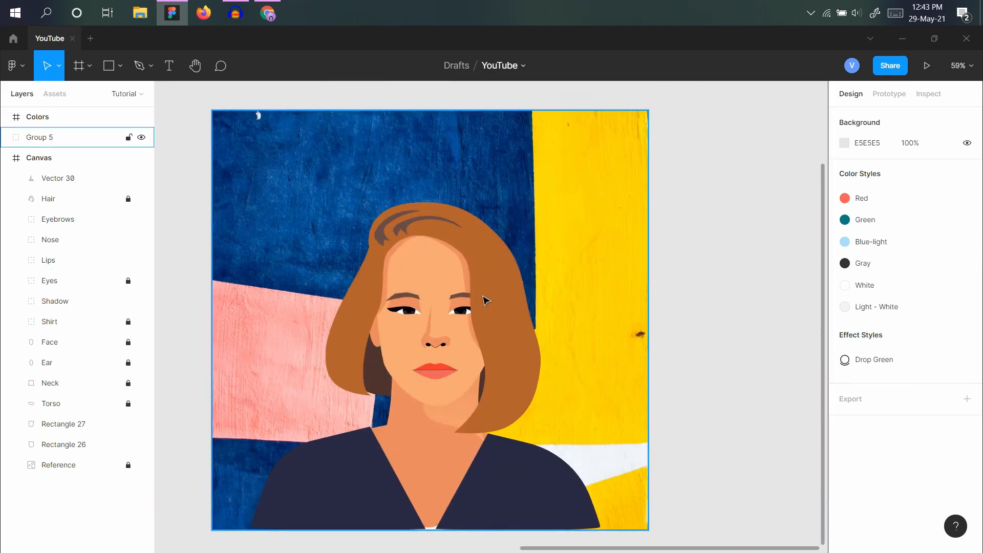
scroll(446, 363, up, 5)
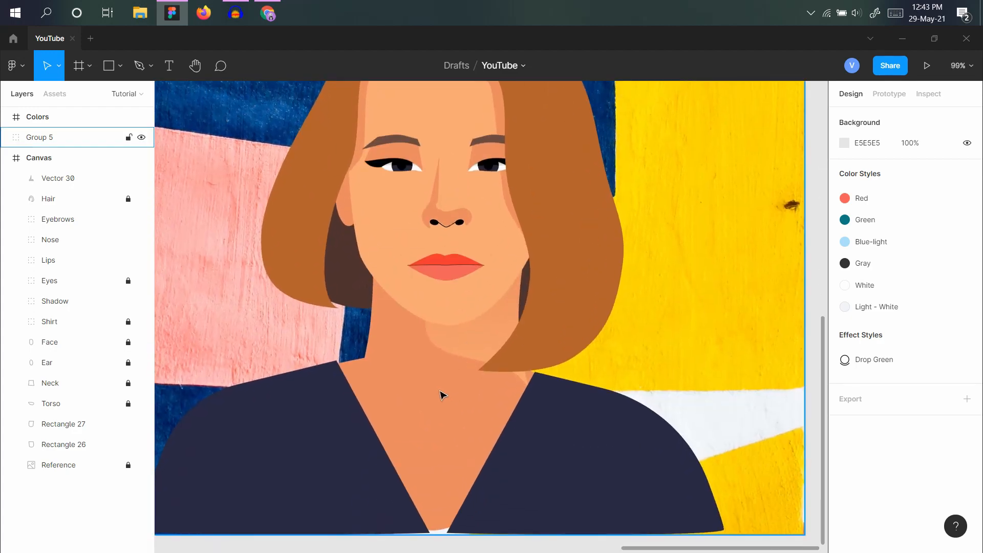
ctrl+click(474, 389)
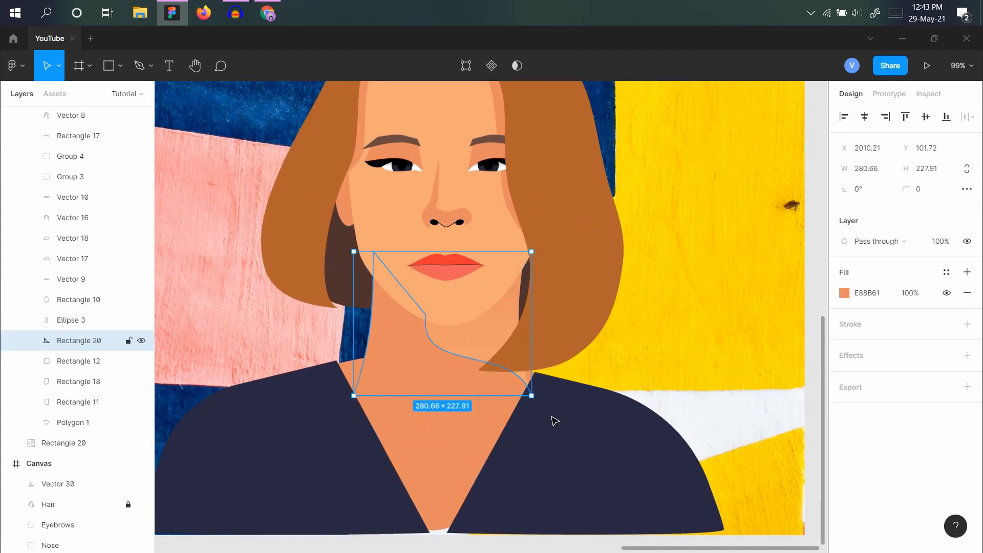
scroll(371, 357, up, 3)
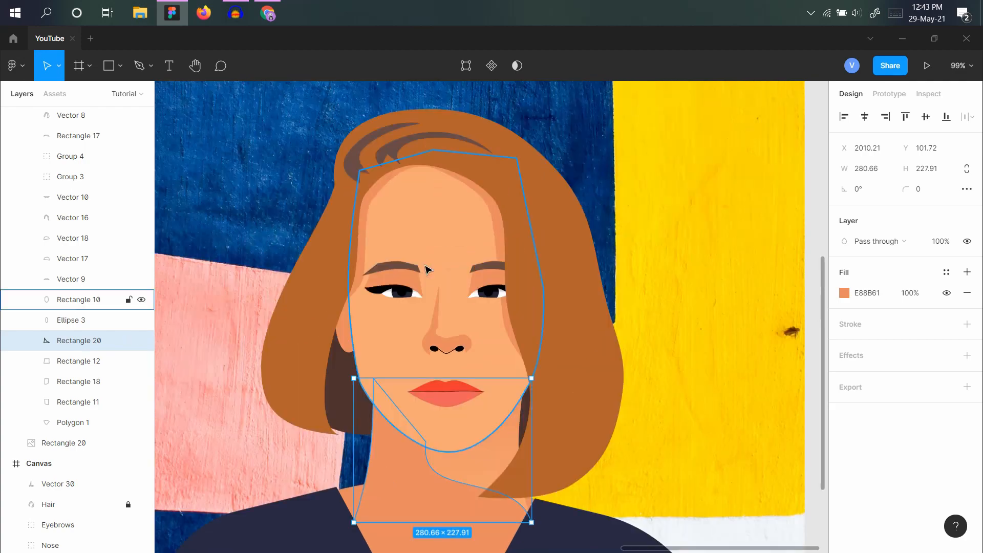
Examine the finished sample's forehead shadow, main hair shape and textured background image by selecting each, and review the whole portrait.
click(376, 206)
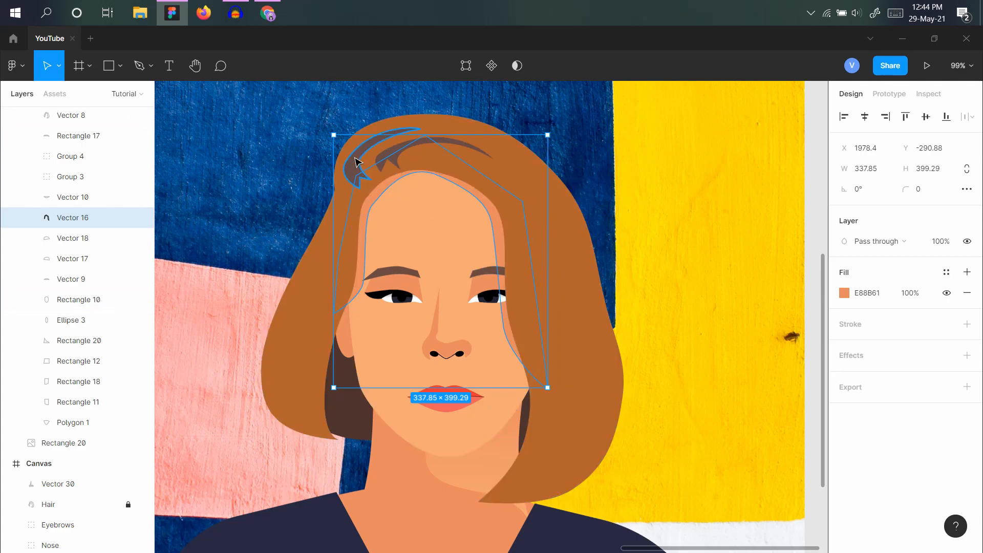
click(489, 149)
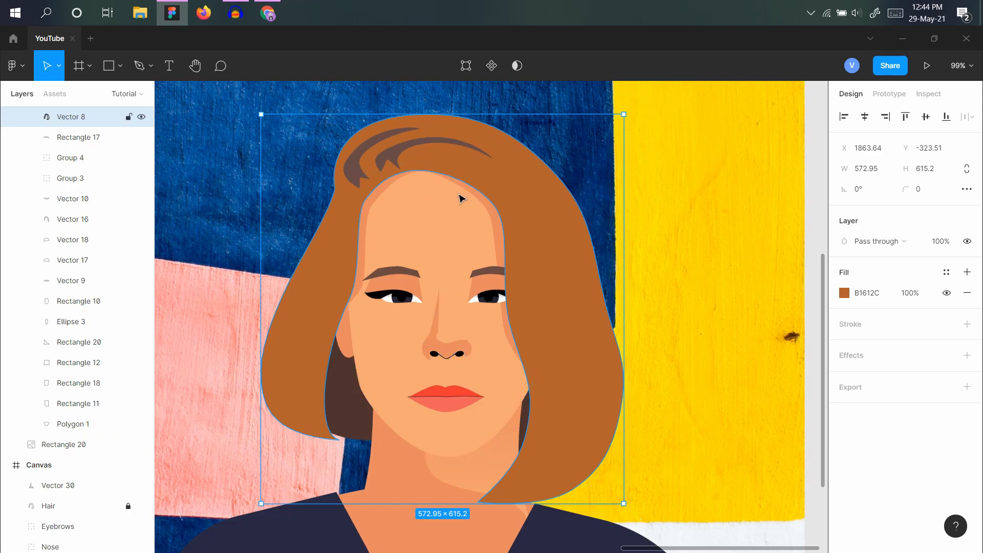
scroll(487, 330, down, 5)
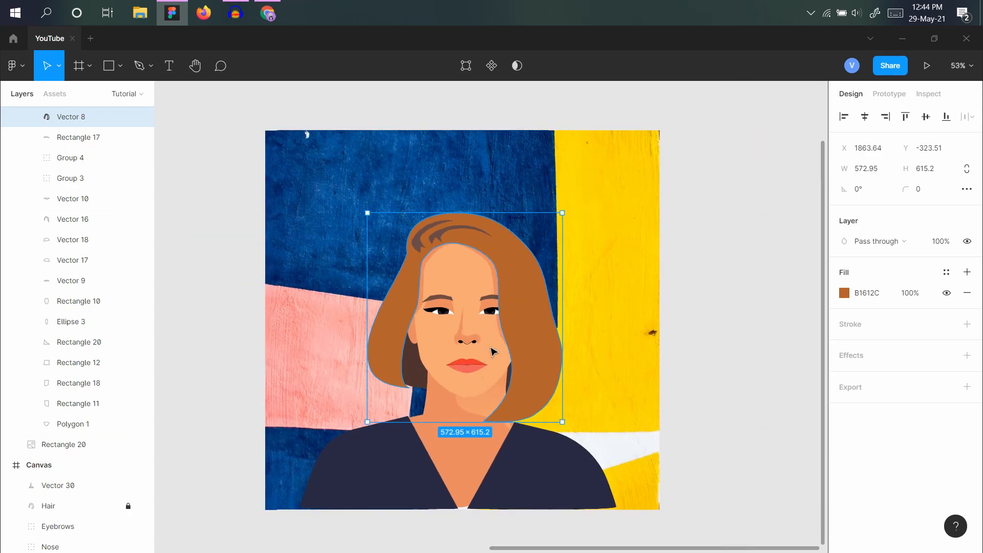
scroll(468, 373, left, 2)
scroll(689, 347, down, 2)
click(688, 198)
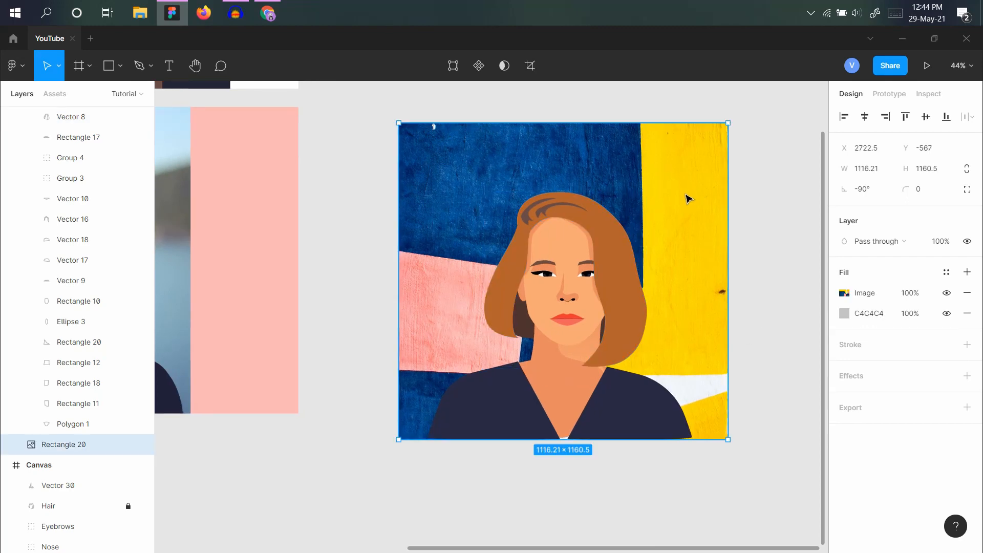
scroll(617, 303, up, 3)
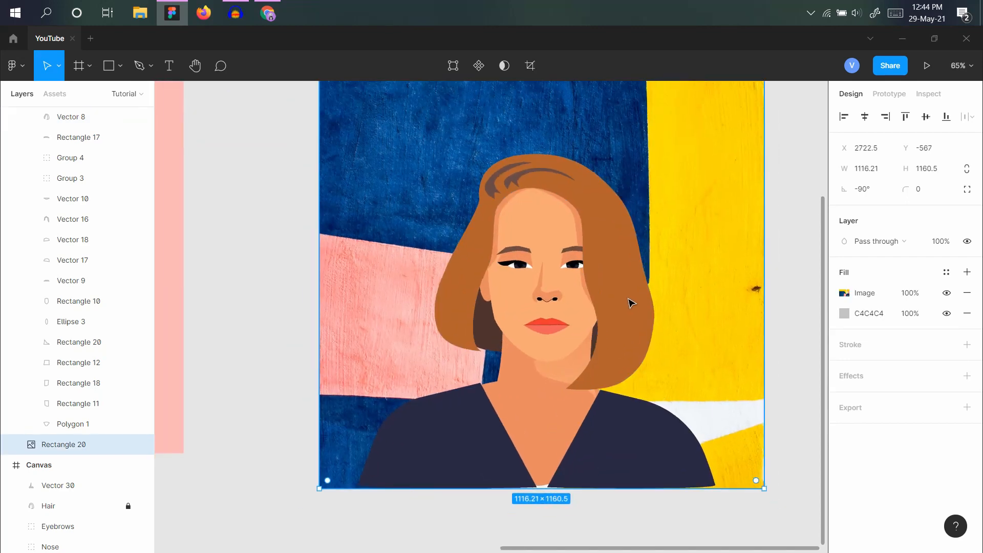
scroll(634, 300, down, 1)
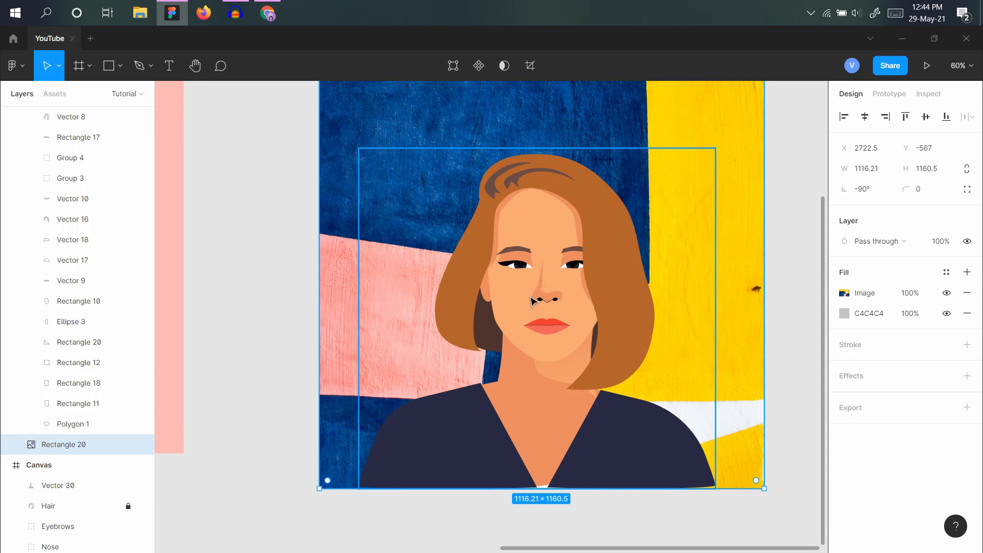
Switch to Chrome and look through the Photo Reference board on Pinterest for portrait reference photos.
click(267, 16)
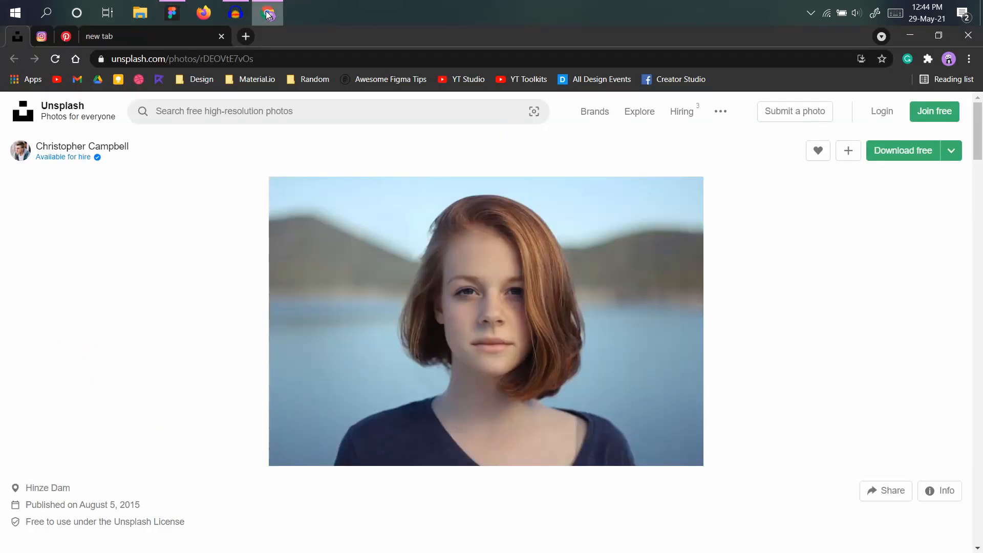
click(67, 36)
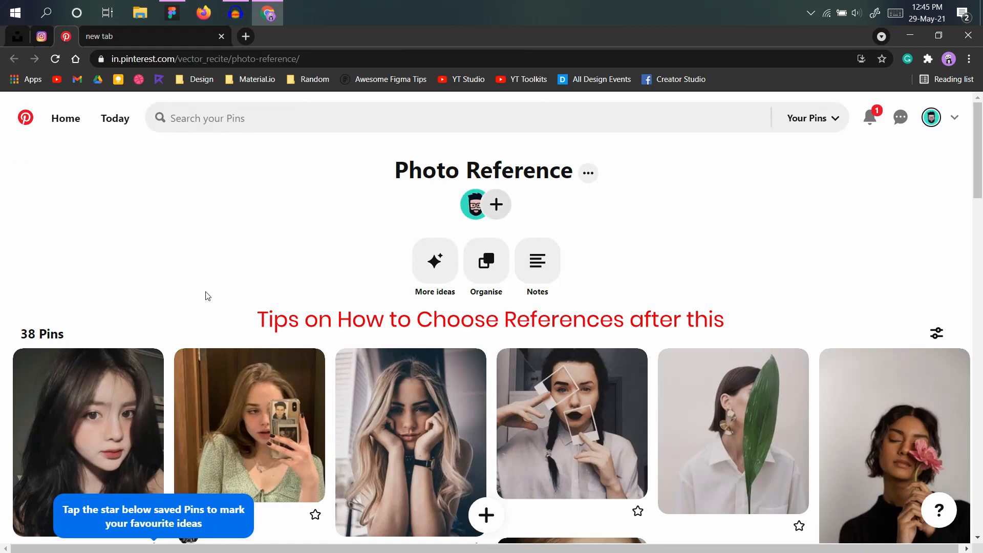
scroll(207, 296, down, 10)
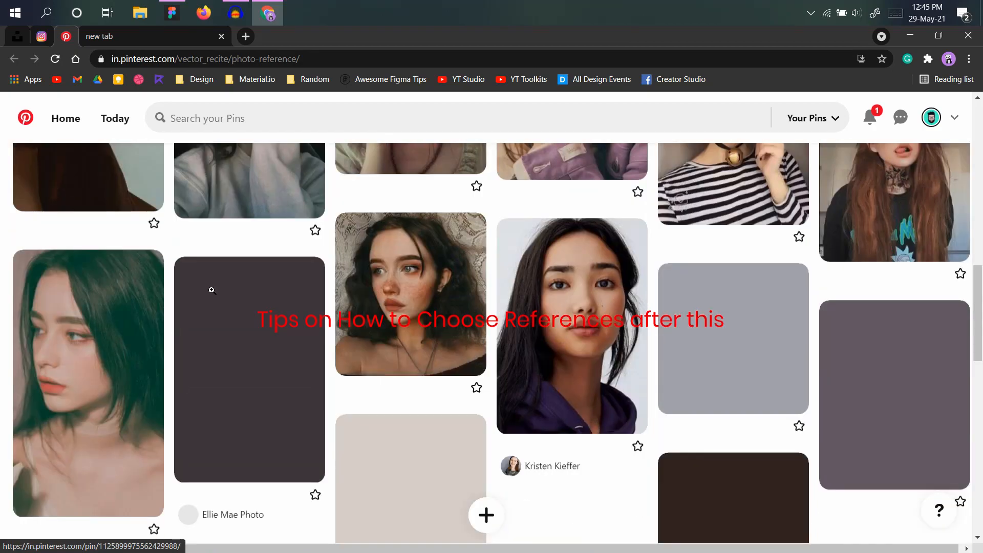
scroll(212, 290, down, 4)
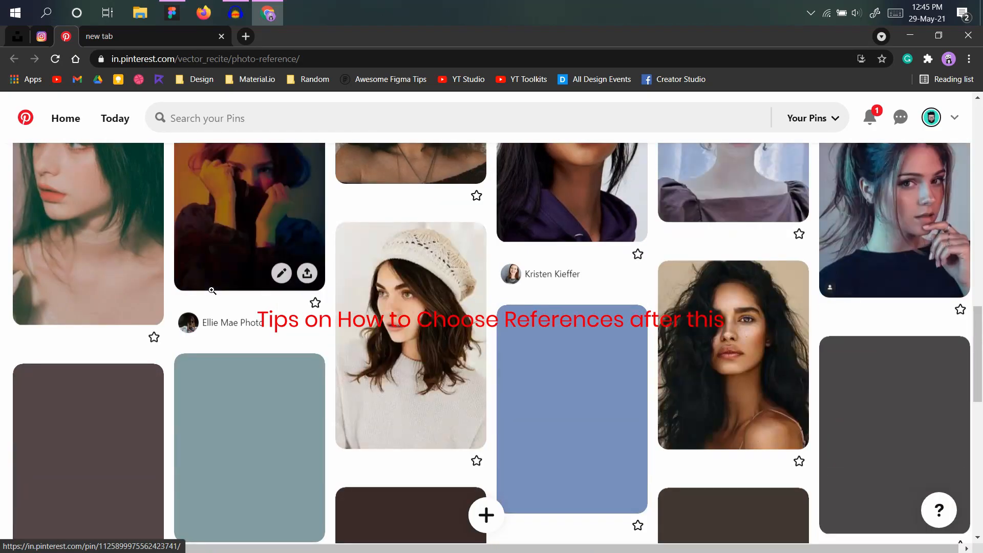
scroll(212, 291, down, 10)
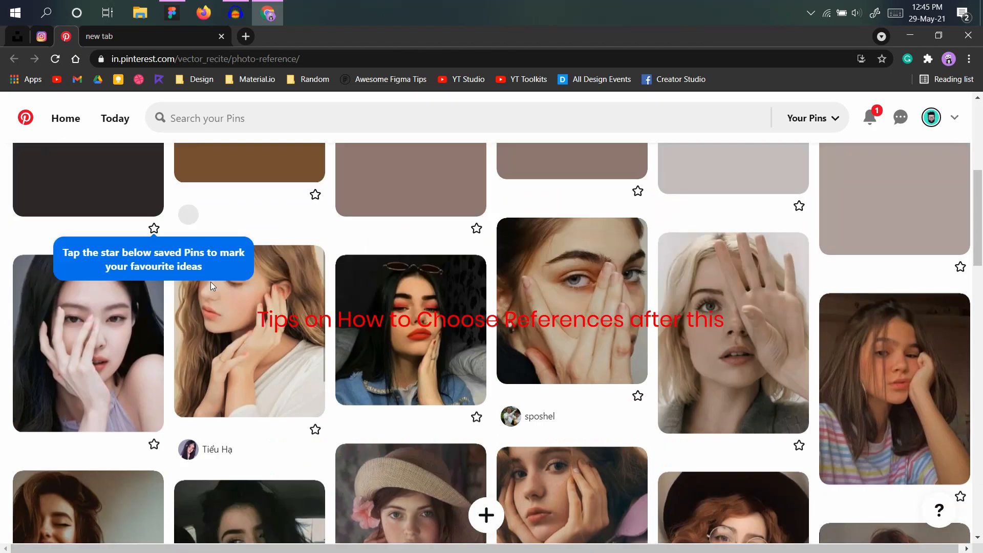
scroll(210, 278, up, 20)
Look over the illustration posts on the designer's Instagram profile and return to Pinterest.
click(42, 35)
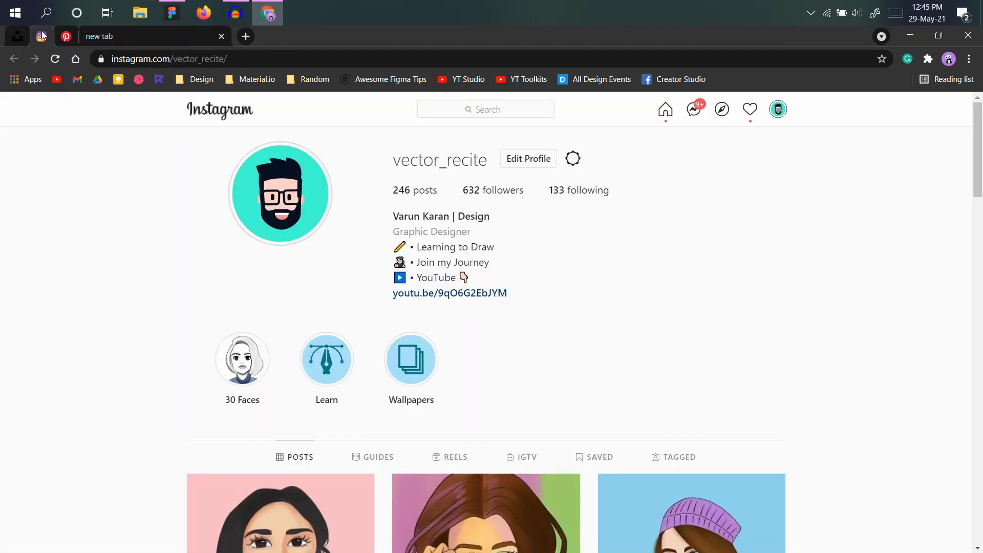
scroll(294, 306, down, 10)
key(ctrl+Tab)
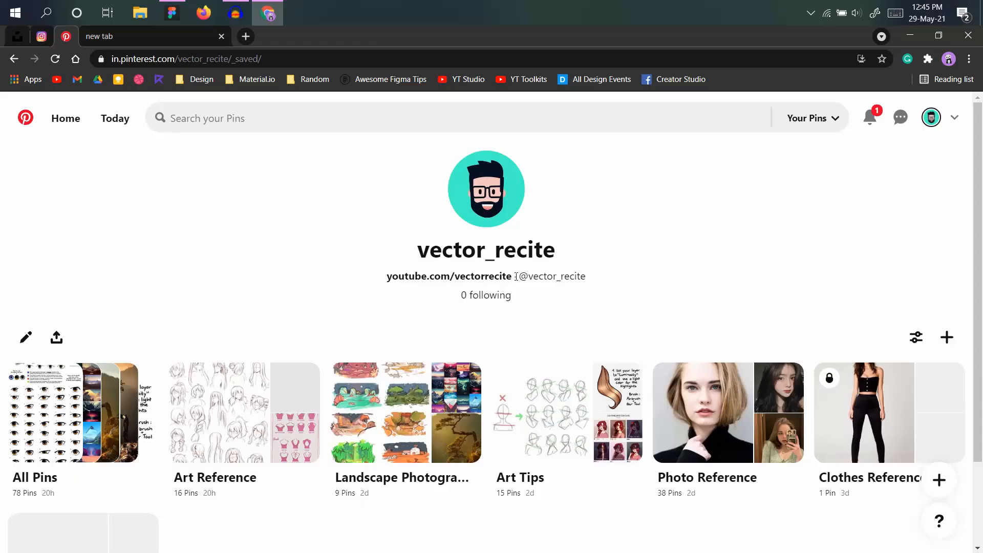
Open the Art Reference board from the Pinterest profile and look through its drawing guides.
scroll(562, 302, down, 2)
click(225, 317)
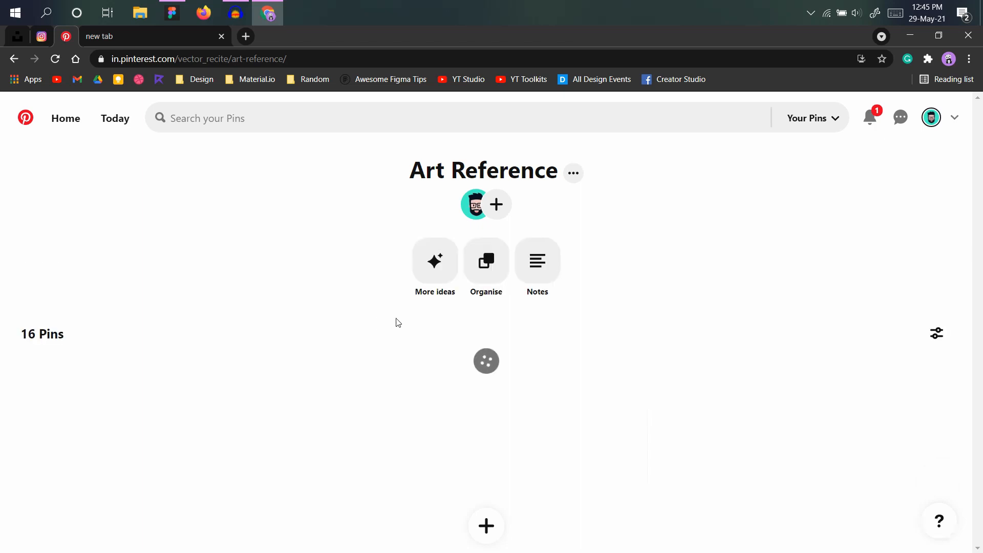
scroll(398, 323, down, 2)
scroll(303, 357, down, 2)
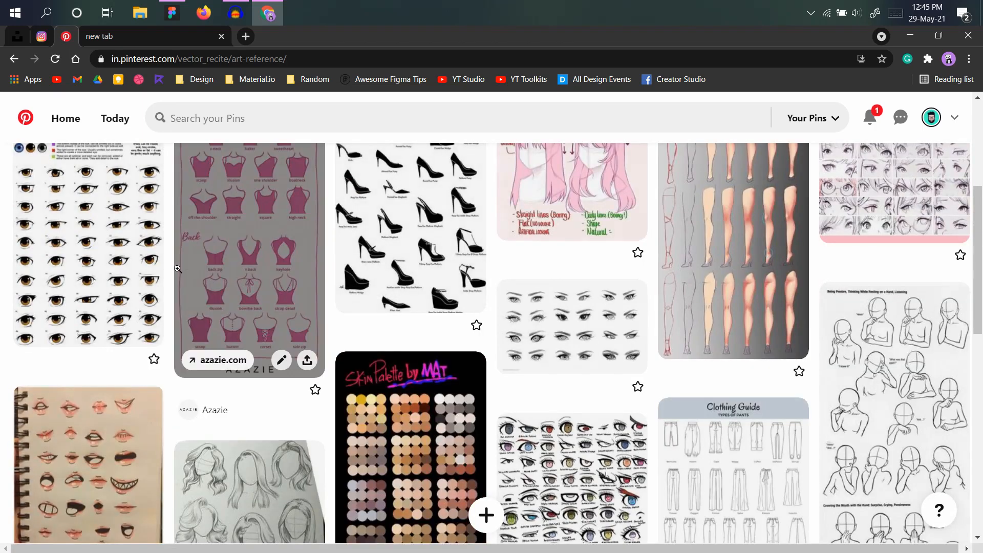
Open the anime eye study pin and examine its eye shapes and the similar pins suggested below it.
click(104, 246)
scroll(291, 293, down, 3)
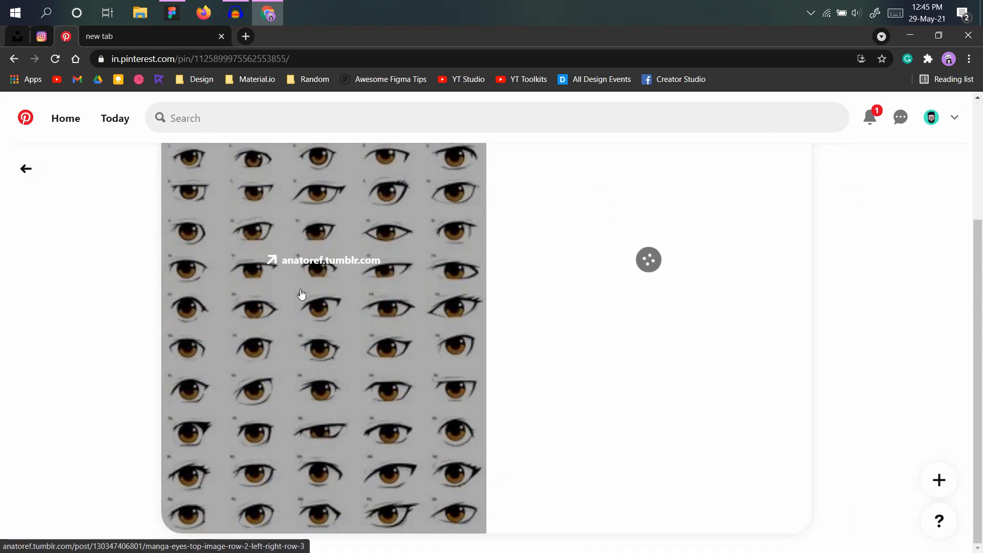
scroll(436, 322, down, 2)
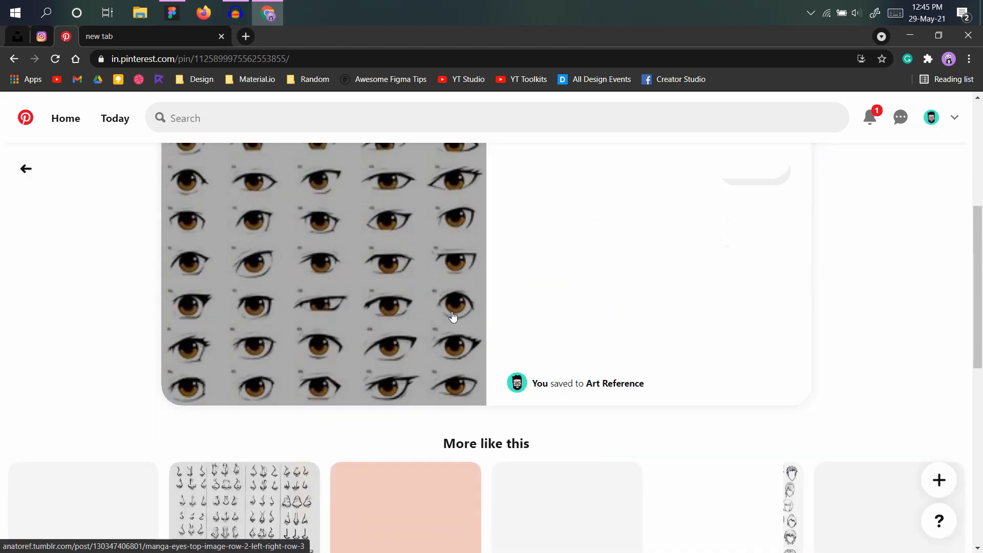
scroll(448, 289, down, 1)
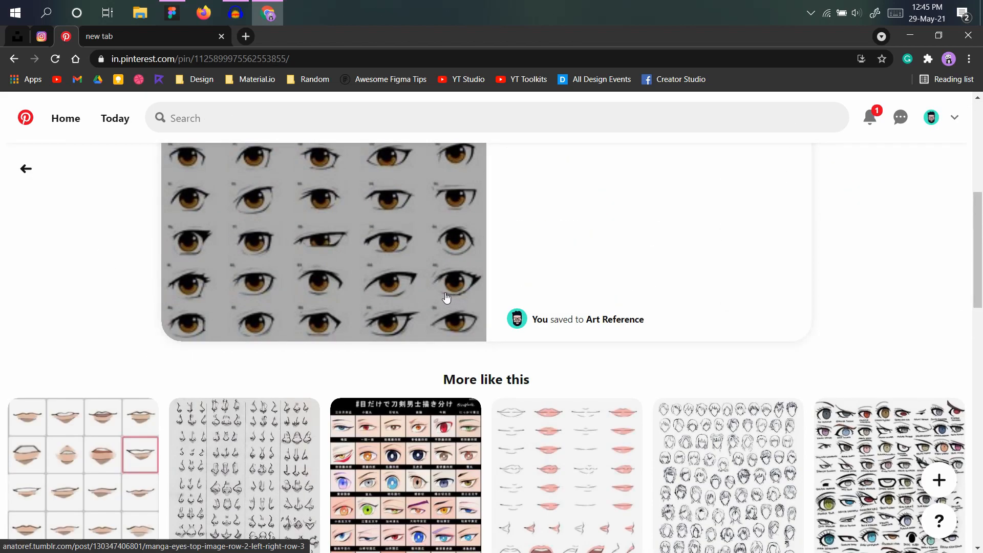
scroll(447, 297, down, 2)
mouse_move(446, 297)
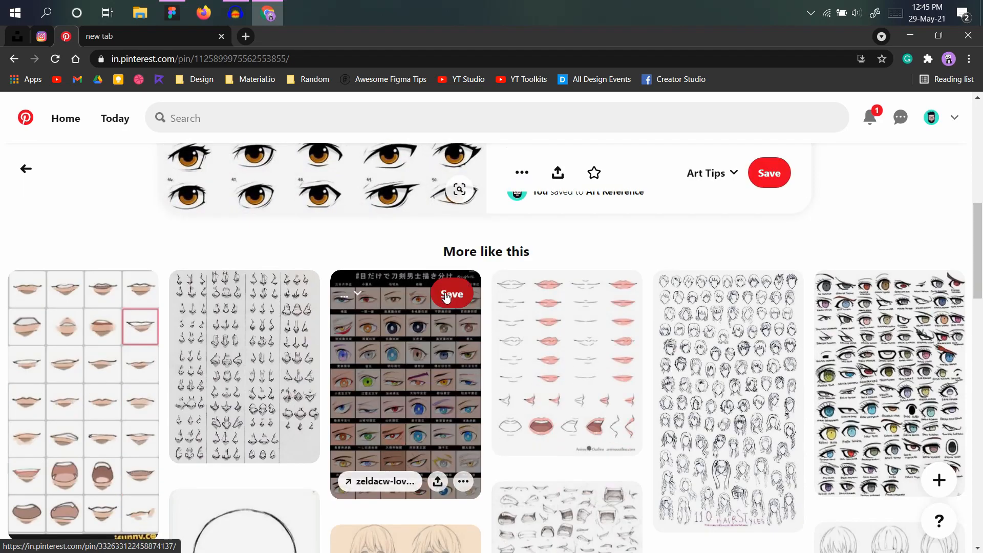
scroll(447, 297, down, 3)
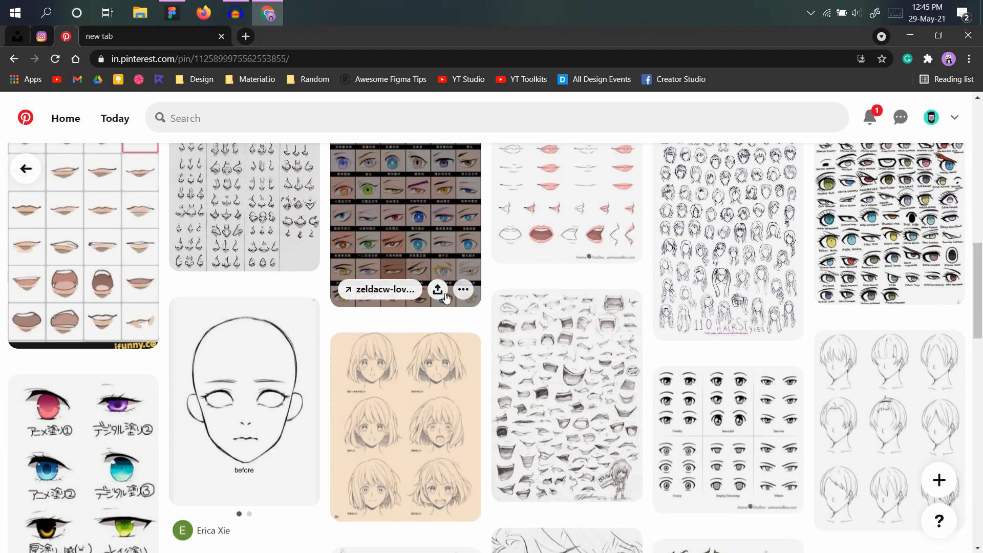
scroll(447, 297, up, 5)
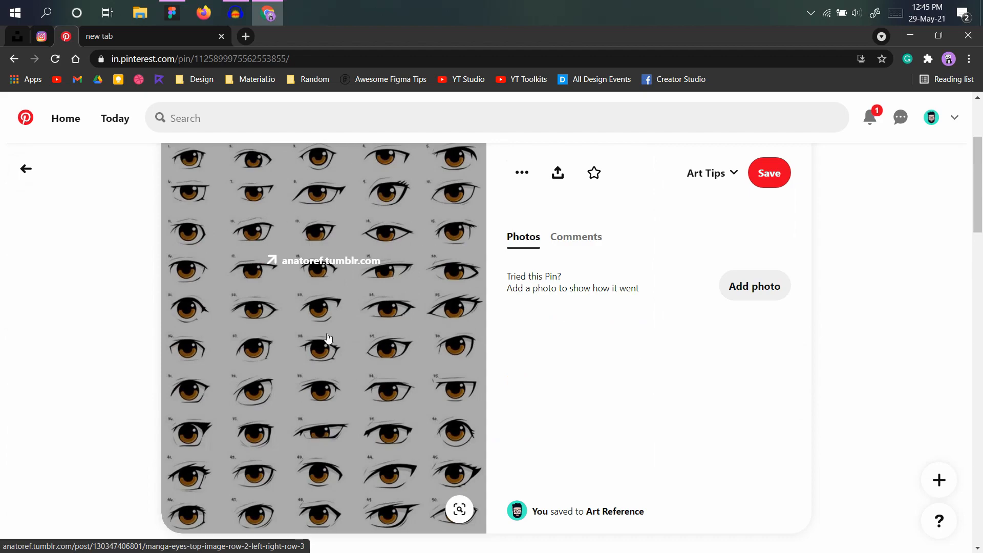
scroll(380, 311, down, 8)
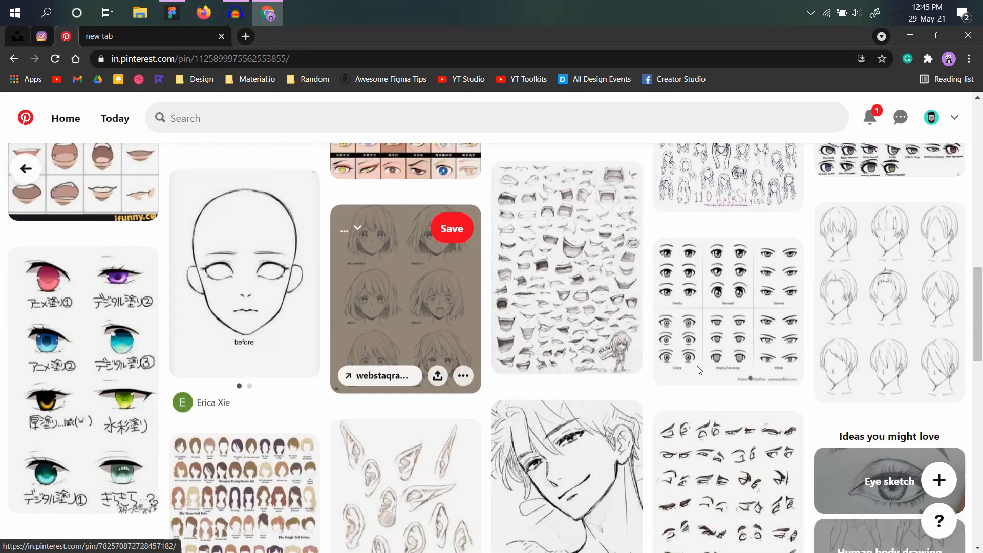
Go back to the Art Reference board and look over its hair, skin palette, eye and clothing guides.
key(alt+Left)
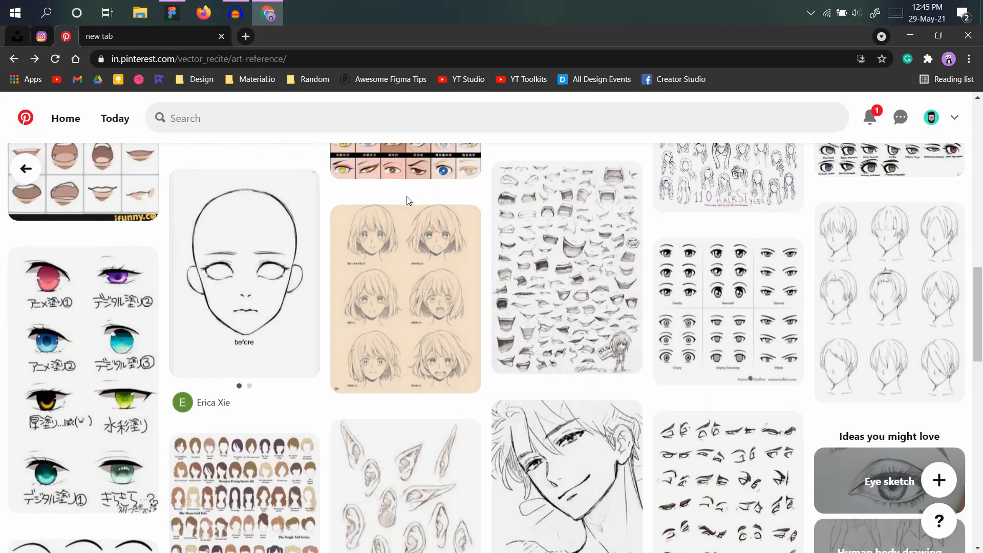
scroll(405, 199, up, 10)
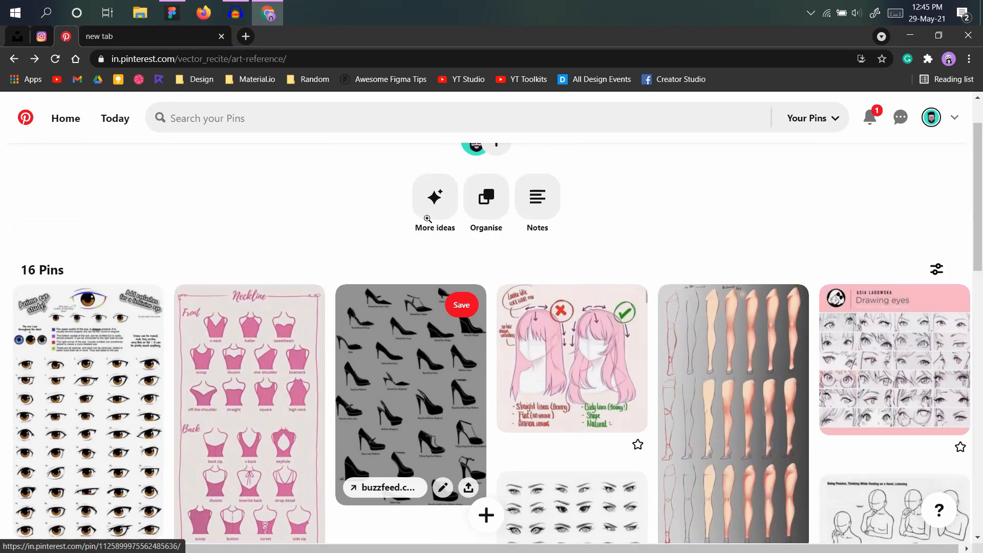
scroll(435, 205, down, 1)
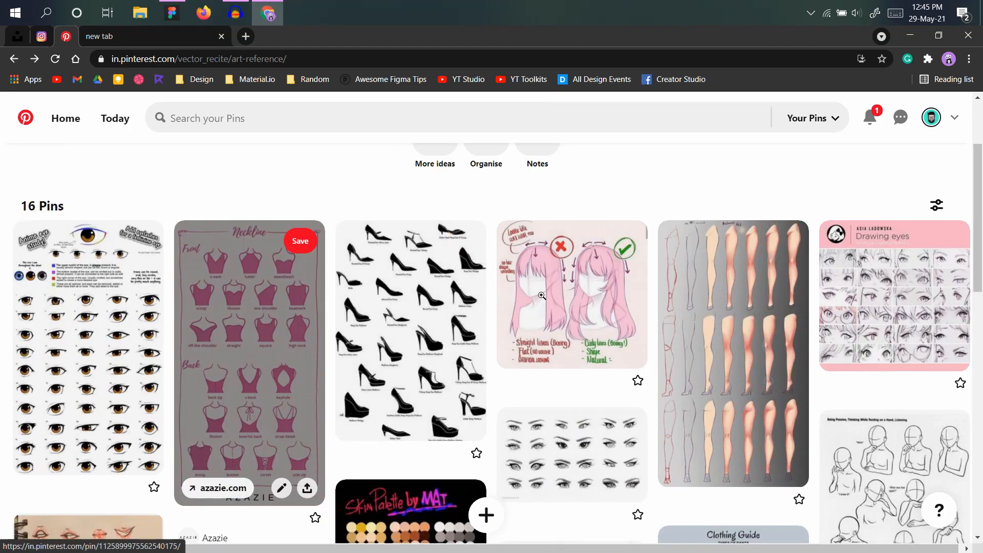
scroll(719, 293, down, 5)
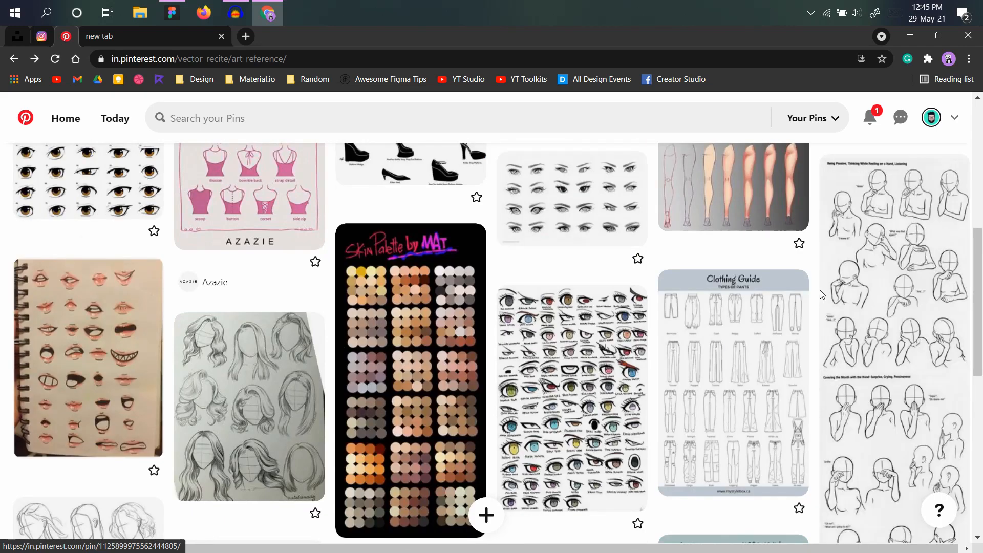
scroll(825, 293, down, 4)
Return to the Unsplash page and search its photos for "portrait".
mouse_move(170, 19)
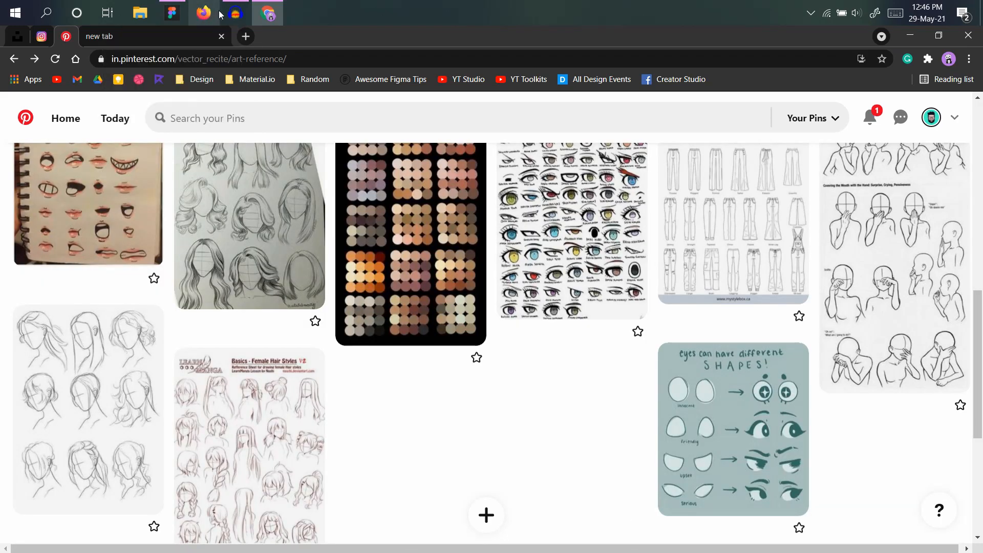
click(17, 36)
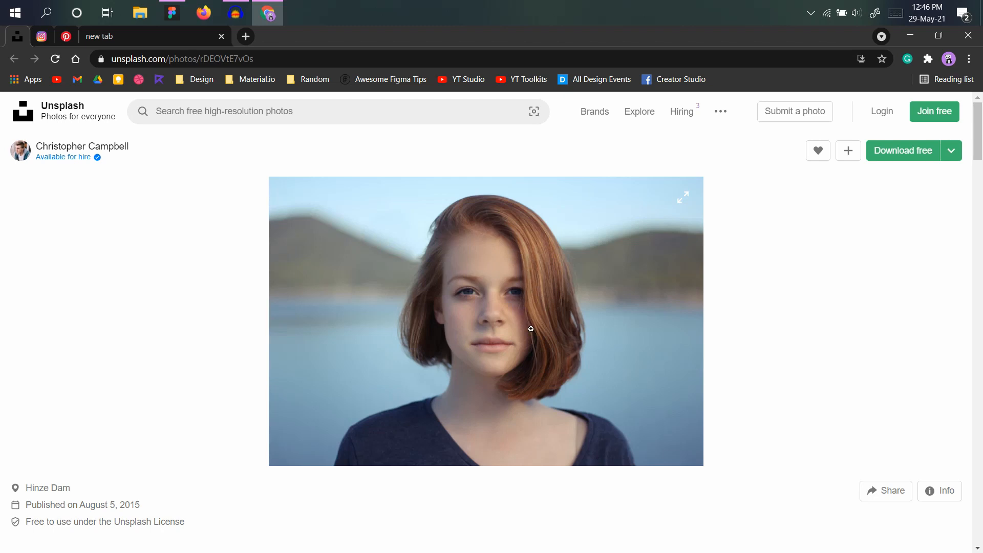
click(244, 115)
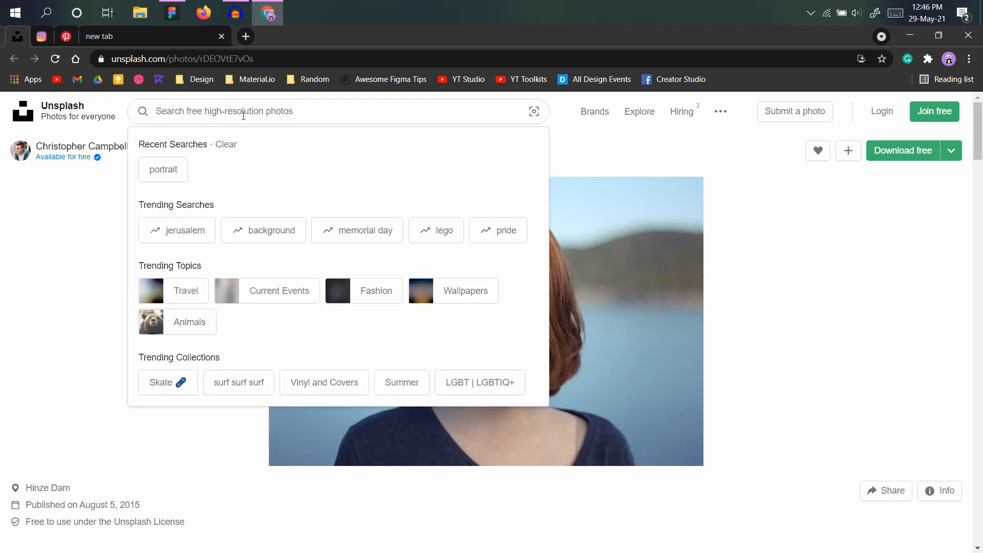
text(portrait)
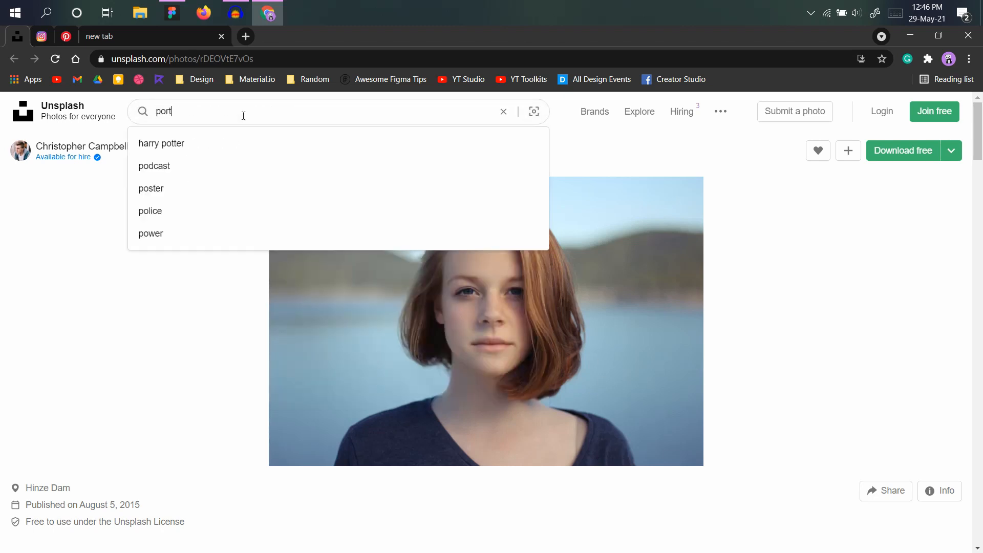
key(Return)
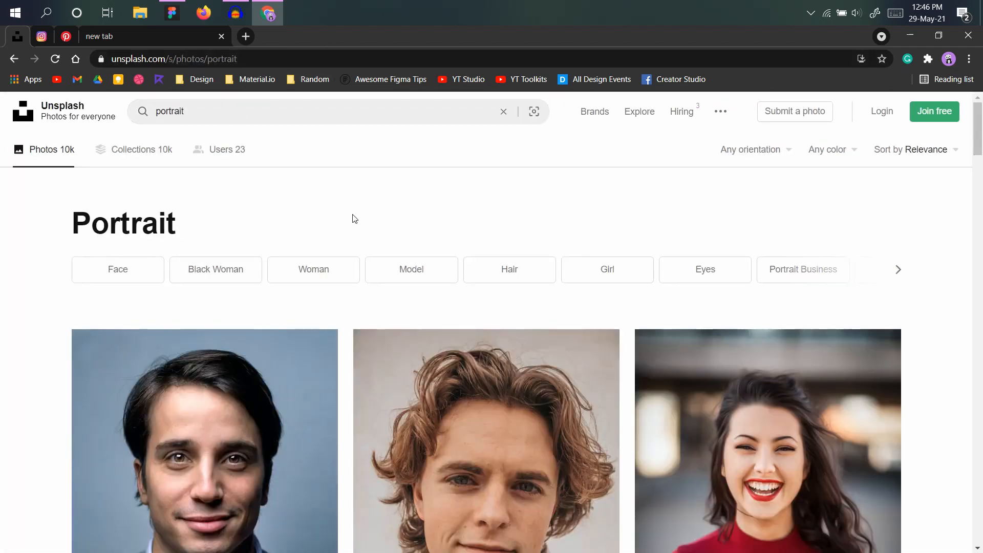
Browse the portrait results, view the photo of the laughing woman in the red sweater, and return to the results.
scroll(353, 217, down, 3)
scroll(711, 245, down, 3)
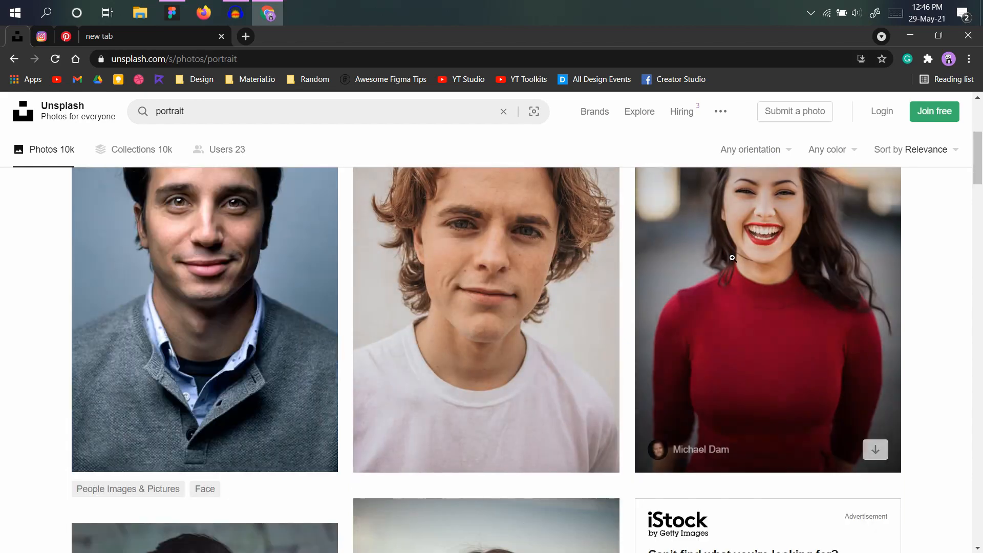
scroll(711, 245, up, 2)
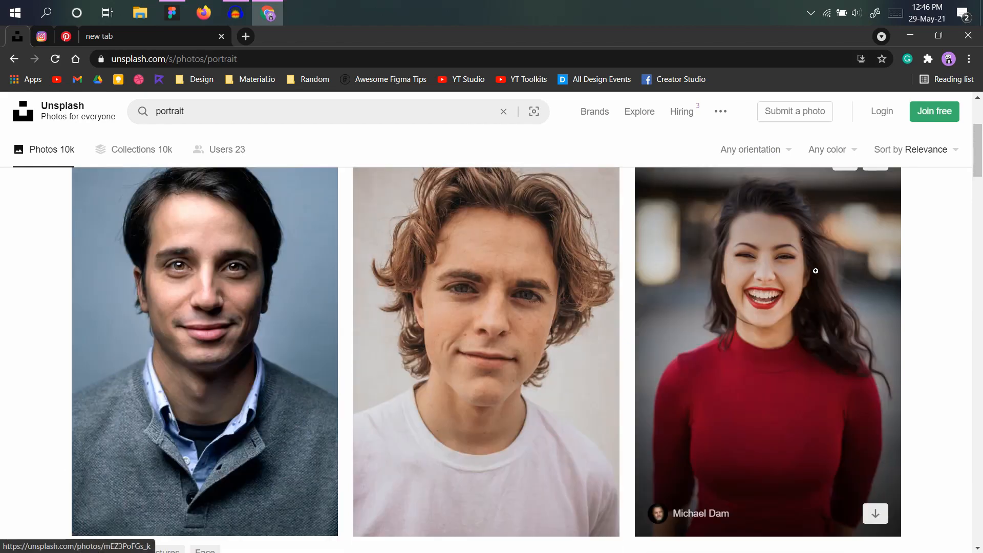
click(765, 301)
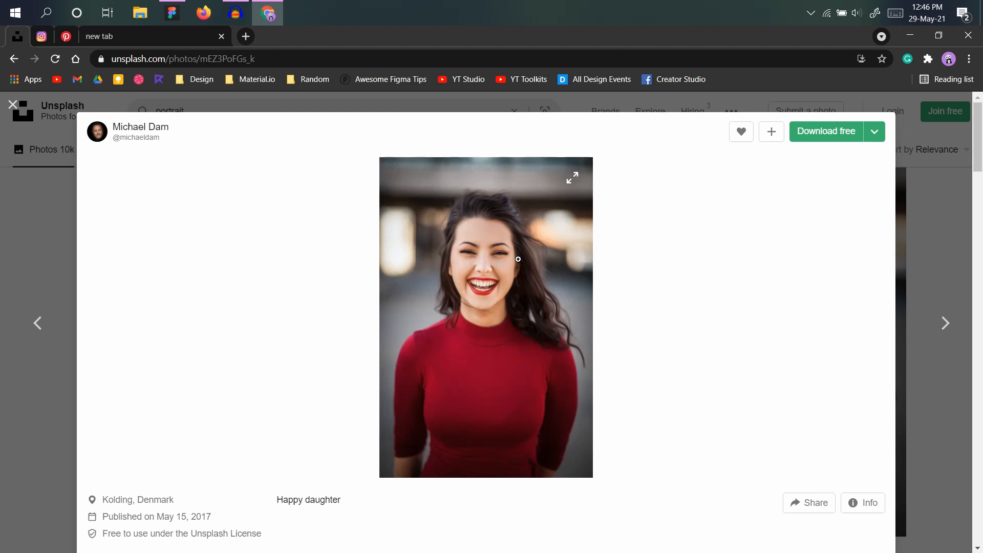
click(937, 186)
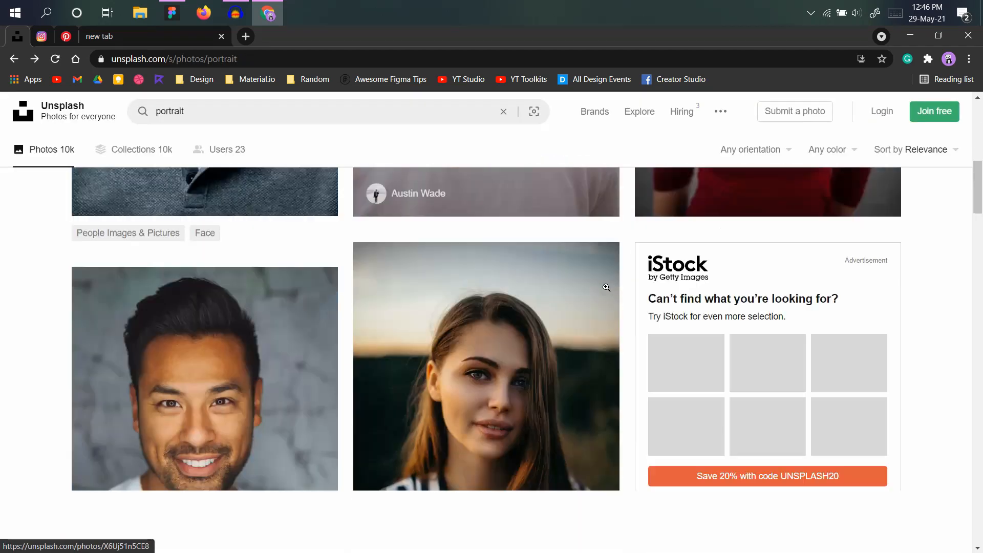
Browse further down the portrait results and examine the purple and teal lighting on the side-profile photo with the bubble braid.
scroll(562, 272, down, 3)
scroll(559, 260, down, 3)
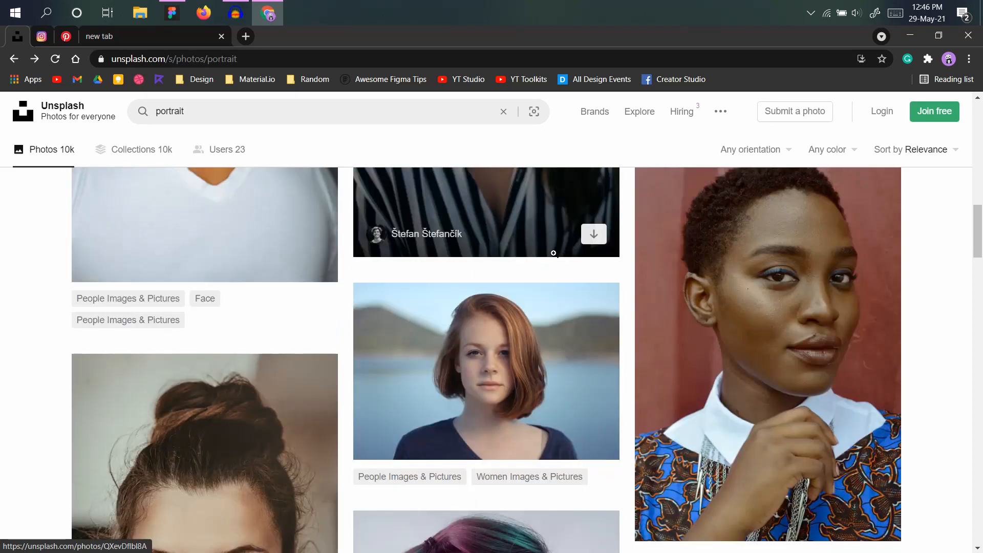
scroll(553, 253, down, 5)
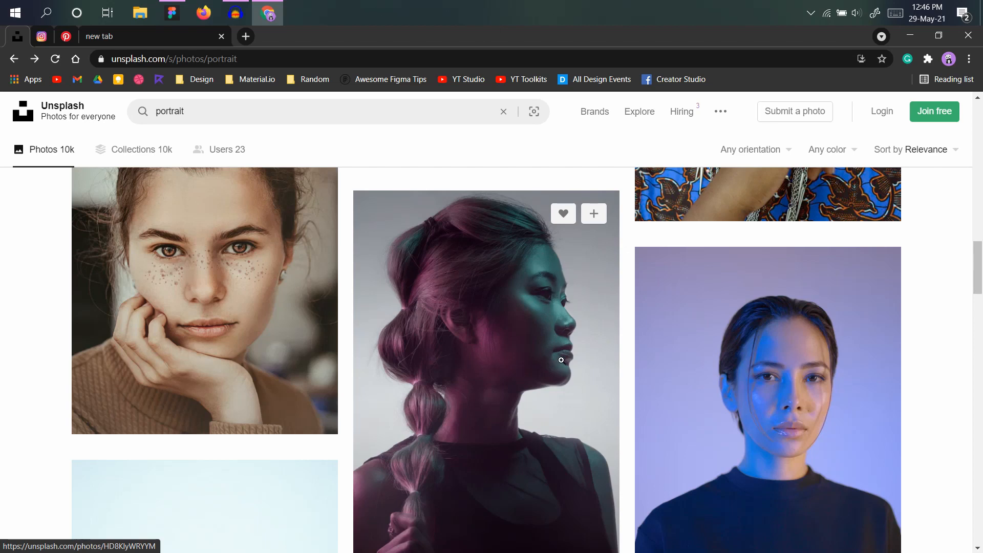
scroll(517, 338, down, 3)
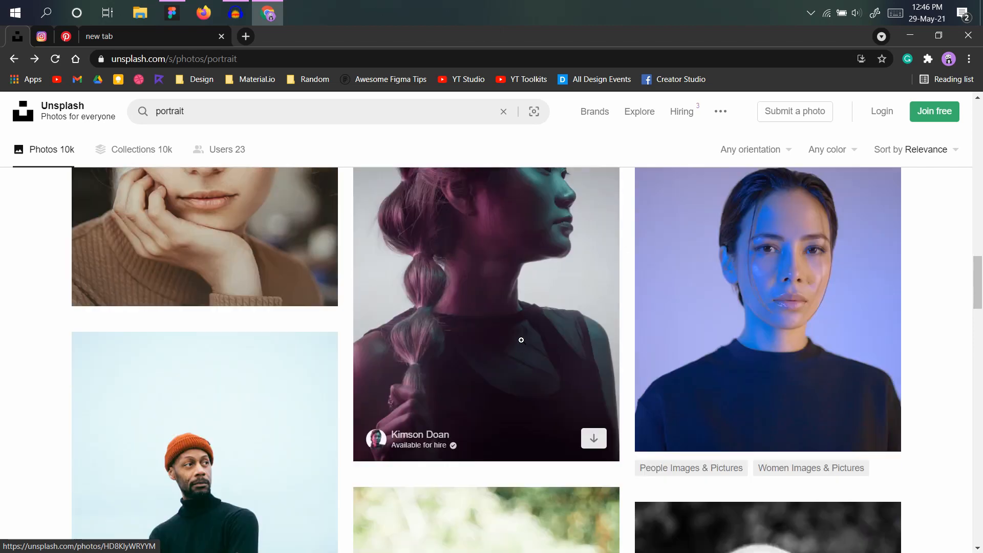
scroll(521, 336, up, 3)
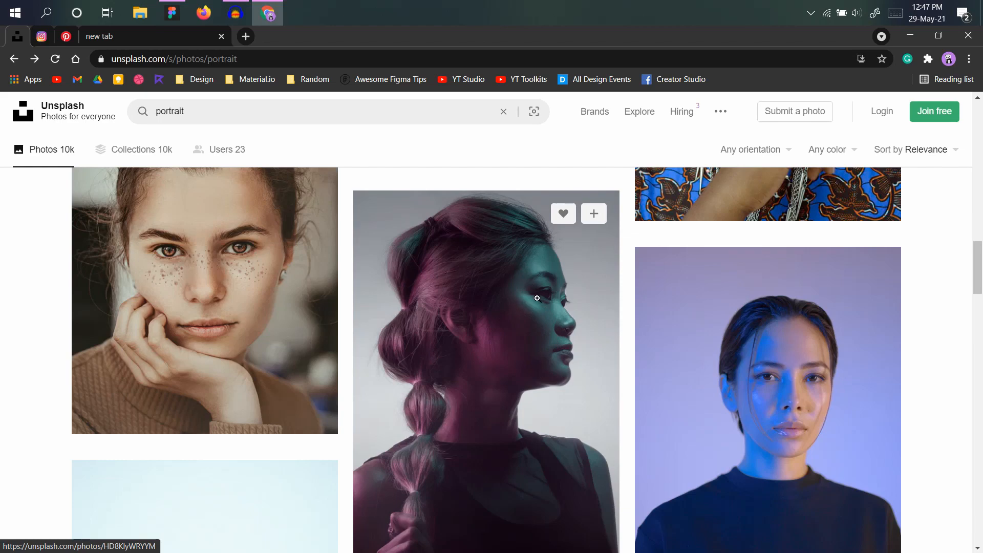
scroll(539, 298, down, 10)
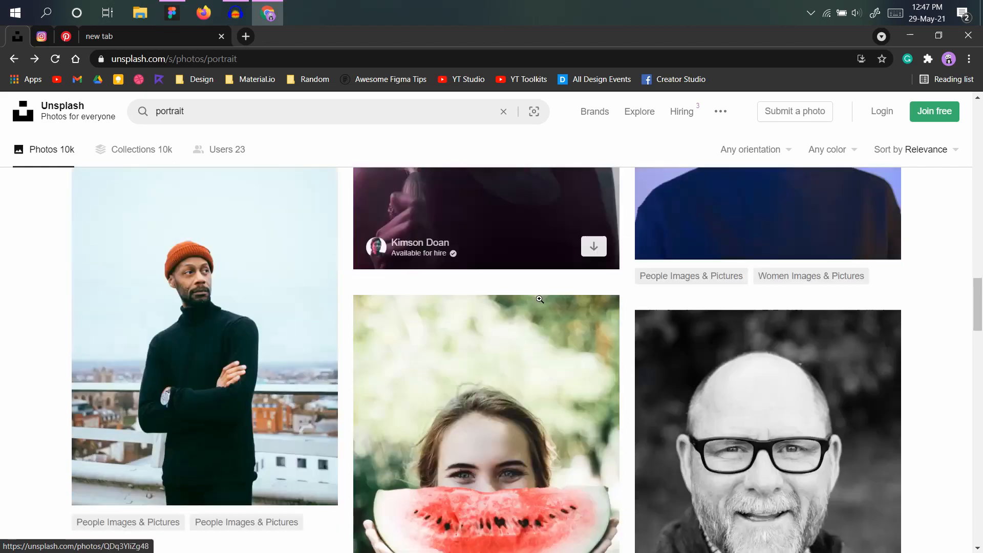
scroll(540, 300, up, 10)
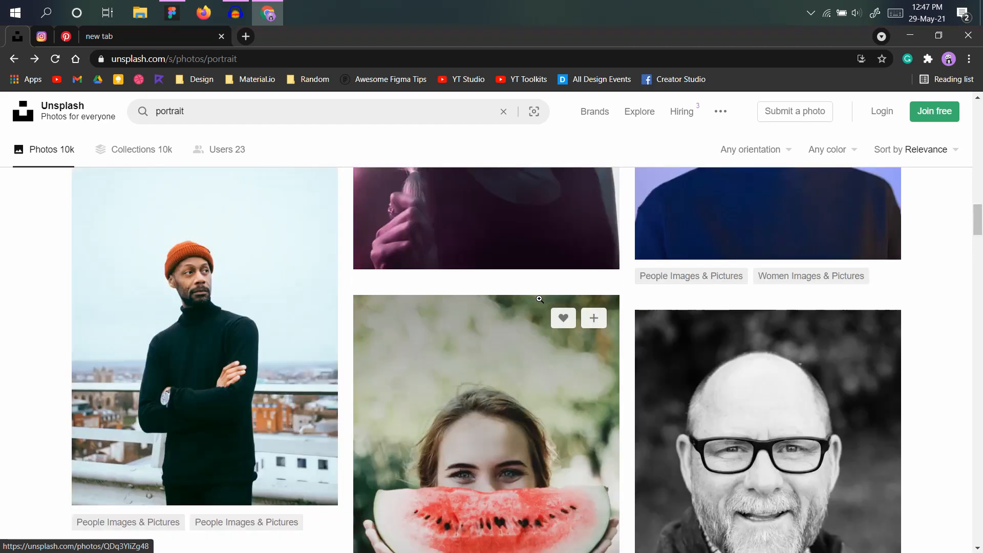
scroll(534, 232, up, 2)
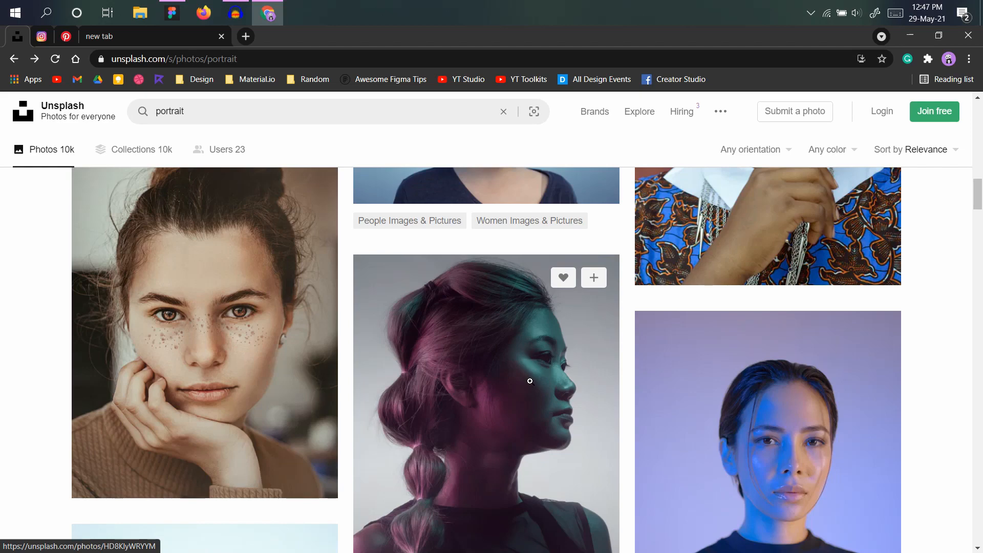
scroll(533, 345, down, 3)
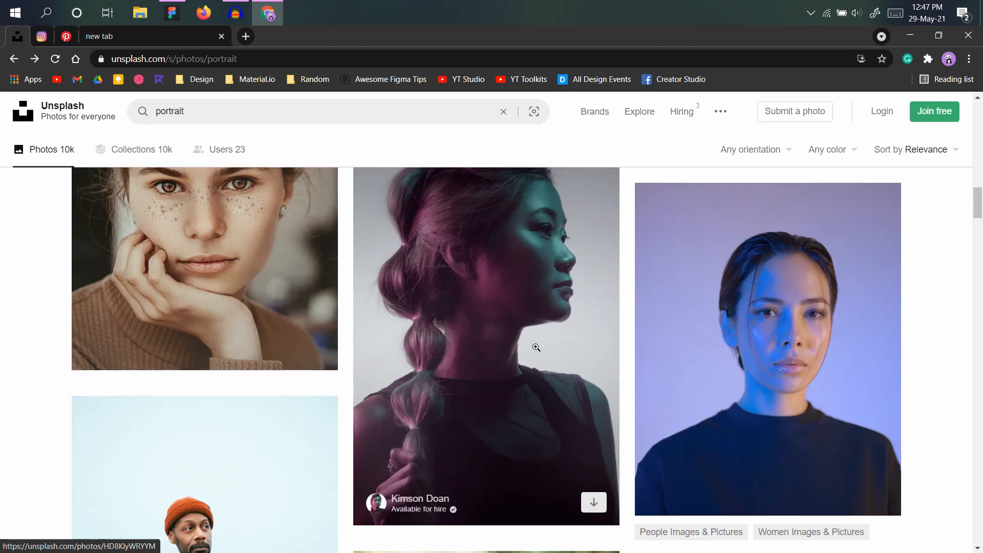
scroll(536, 347, up, 3)
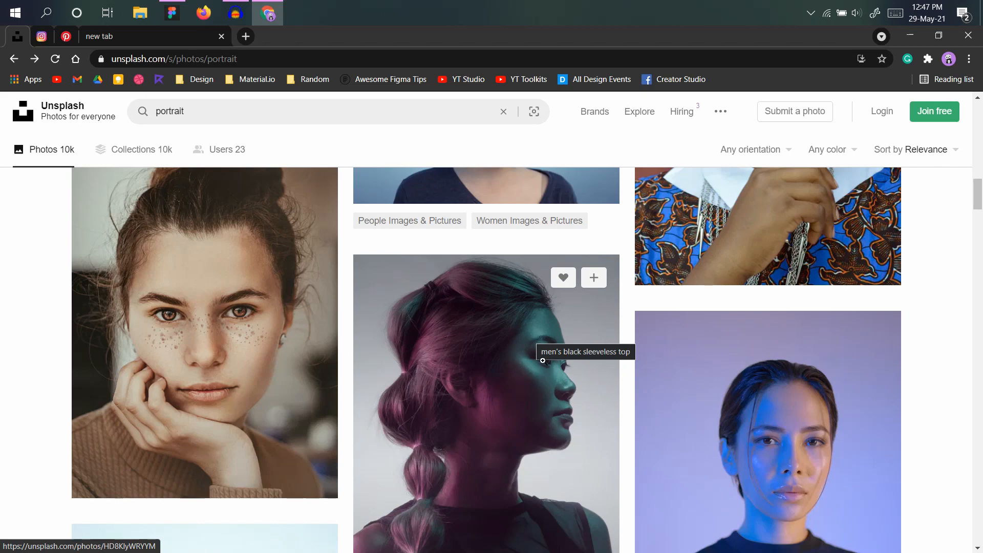
Compare the dark-background portraits of the grayscale woman, the bearded man in the knitted sweater and the young man with wavy hair.
scroll(566, 357, down, 15)
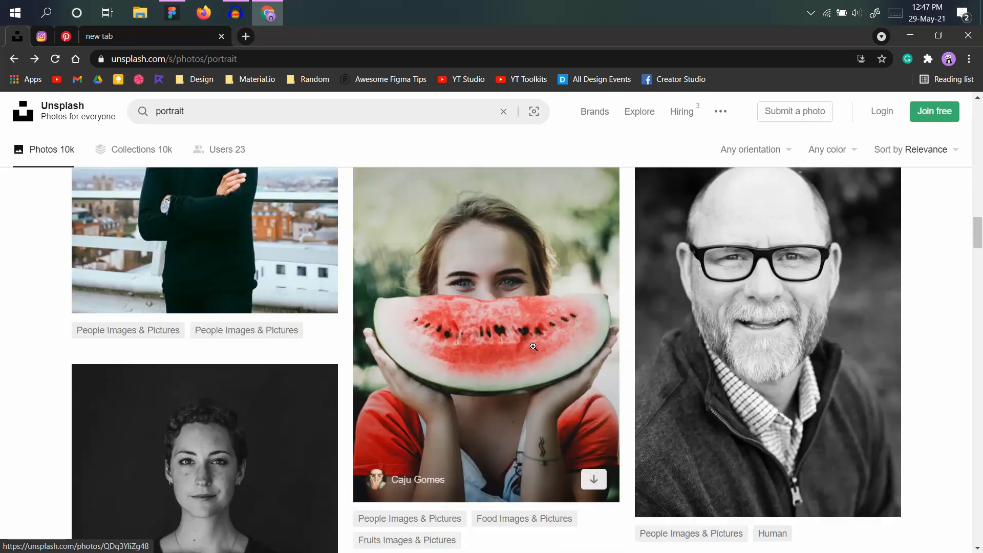
scroll(533, 347, down, 1)
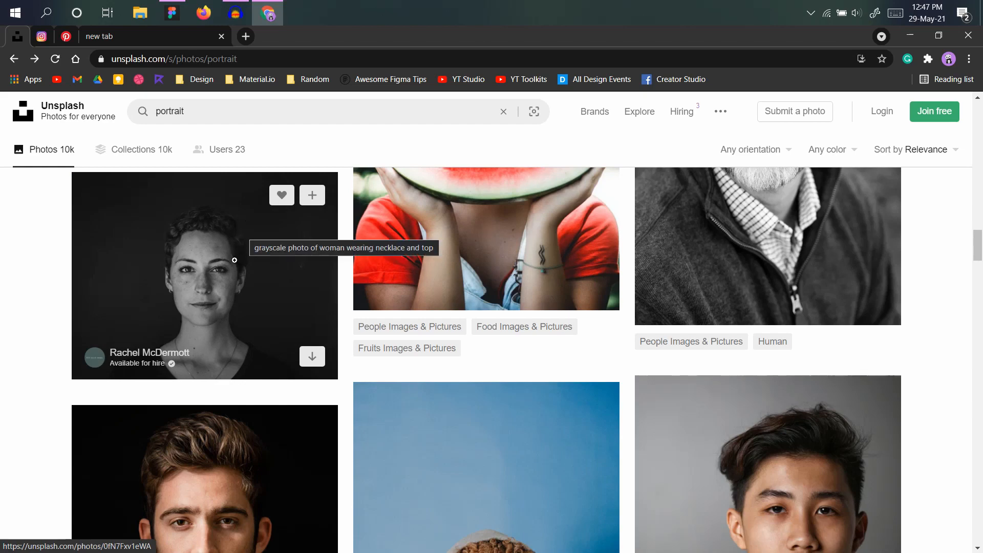
scroll(271, 274, down, 2)
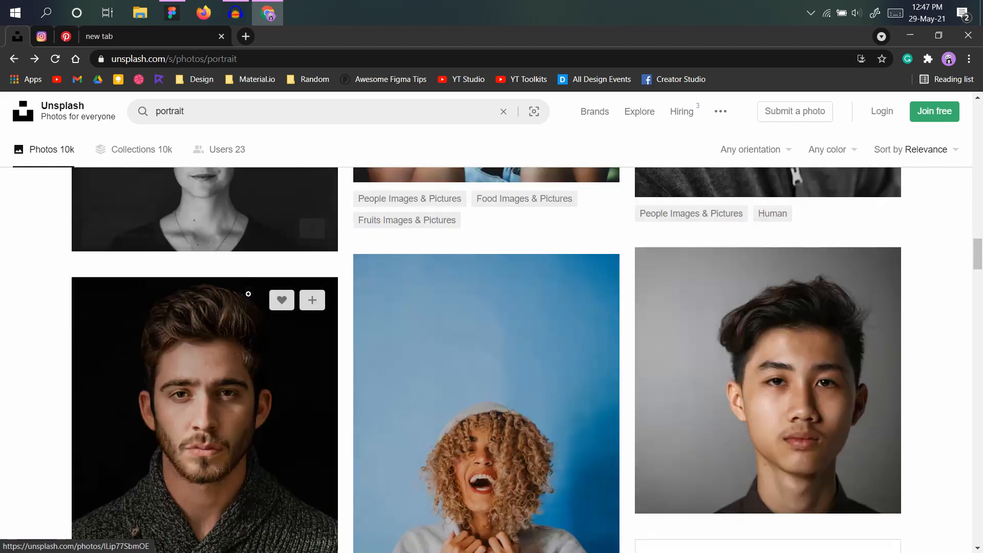
scroll(450, 265, down, 2)
scroll(694, 290, up, 2)
scroll(693, 290, down, 3)
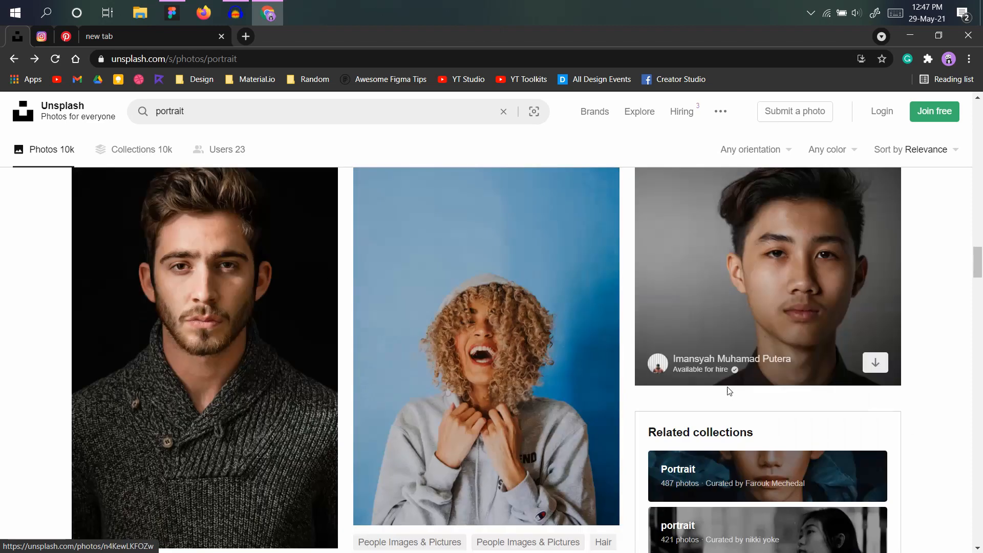
scroll(694, 289, up, 3)
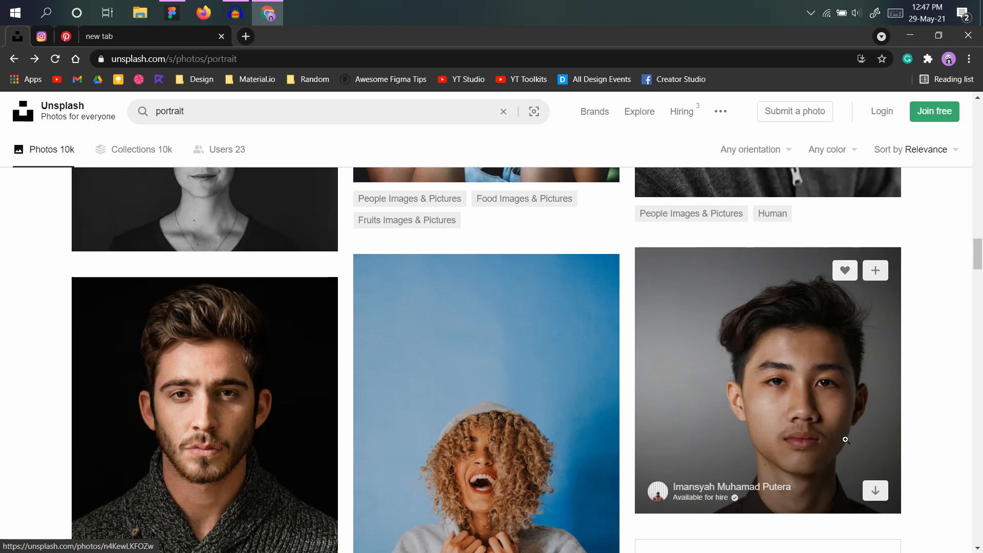
scroll(829, 407, down, 1)
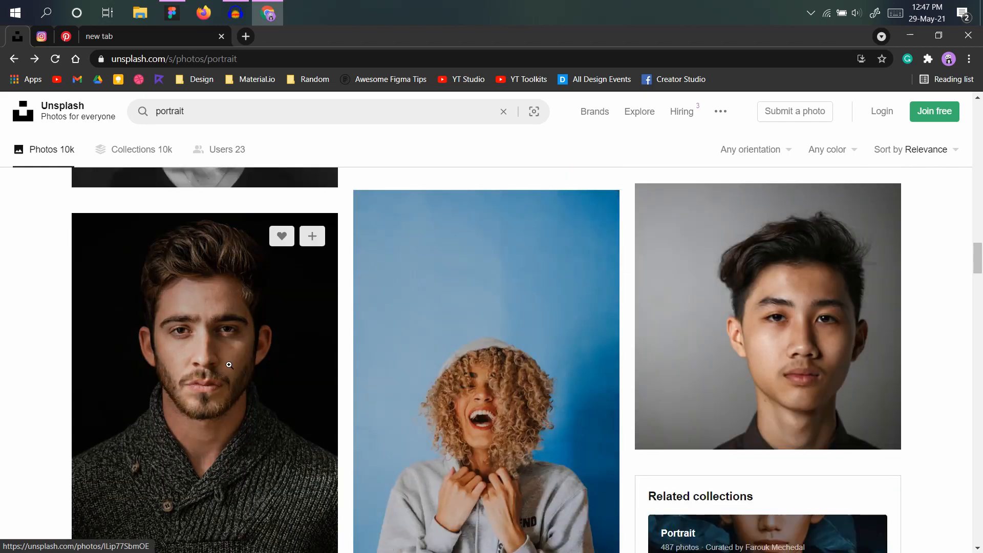
Look through more portrait photos further down for varied poses, hair and clothing, and return to the first results.
scroll(210, 396, down, 10)
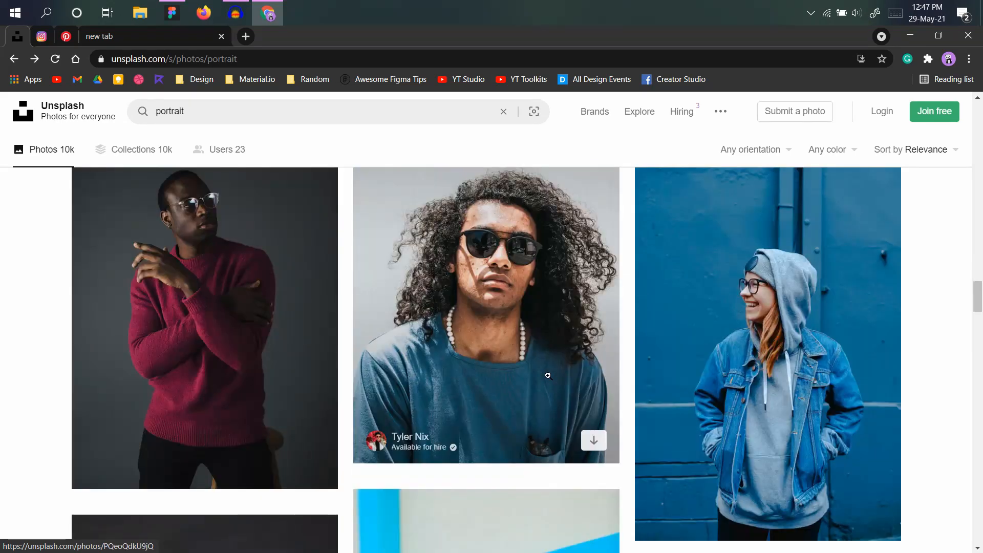
scroll(551, 376, down, 4)
scroll(551, 375, down, 5)
scroll(484, 320, up, 2)
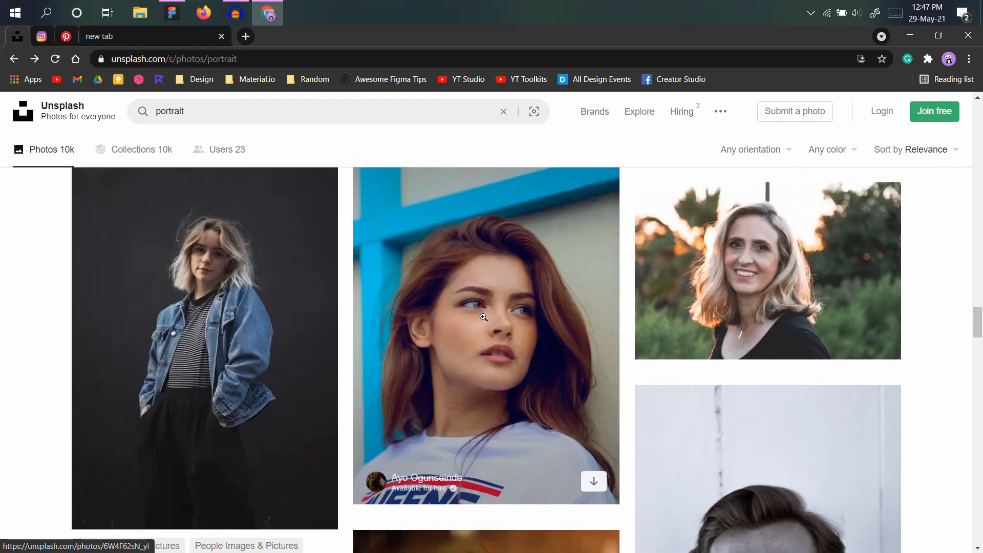
scroll(655, 307, down, 6)
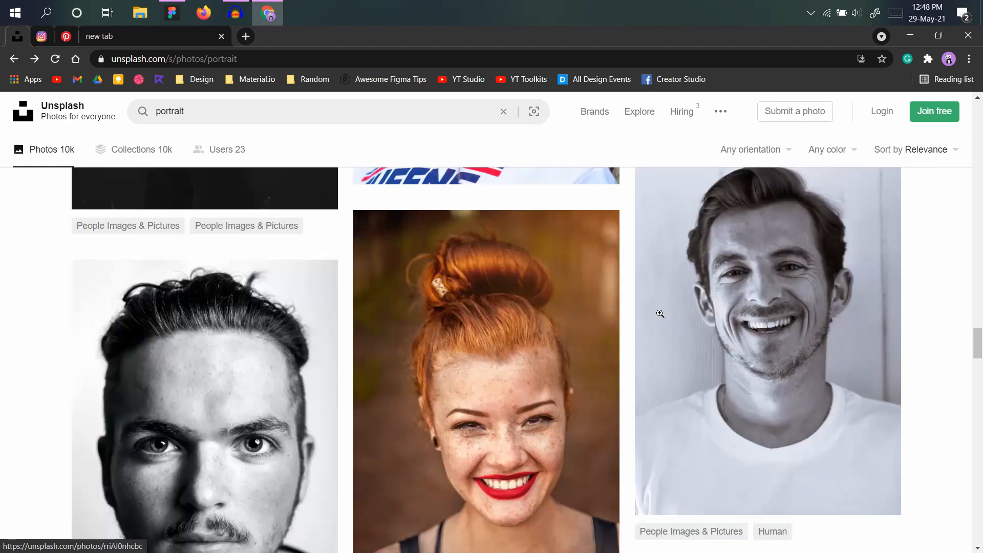
scroll(675, 304, down, 2)
scroll(458, 287, up, 18)
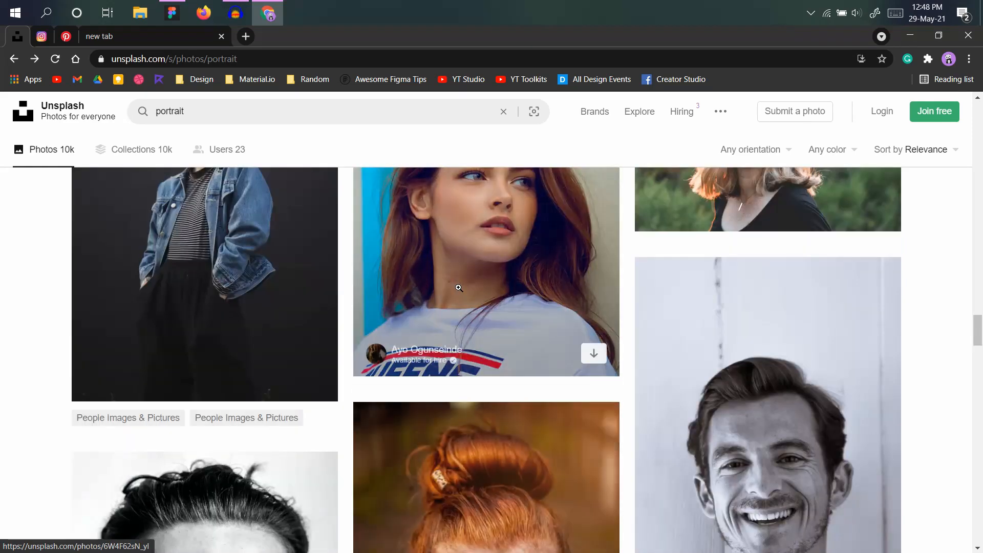
scroll(458, 287, up, 20)
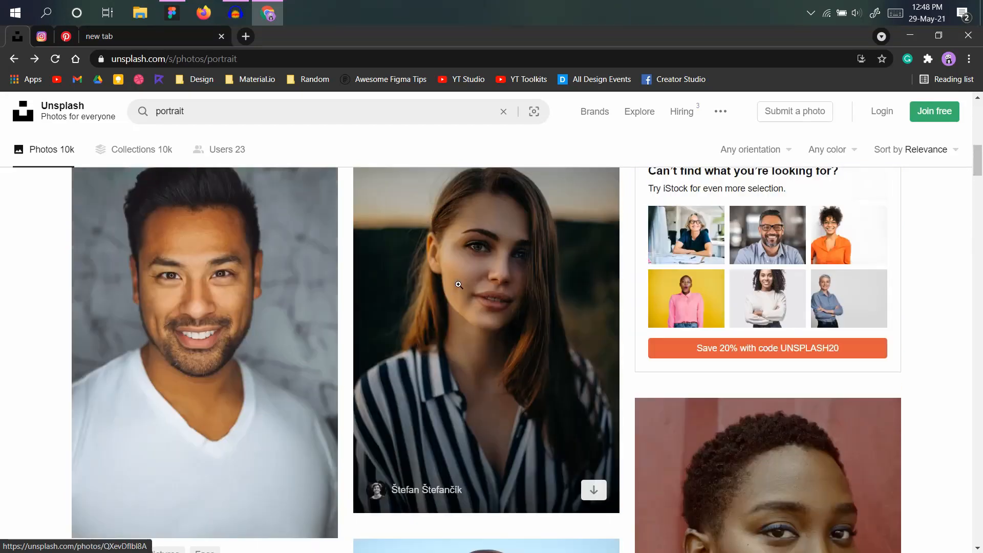
scroll(458, 284, up, 1)
scroll(461, 287, down, 3)
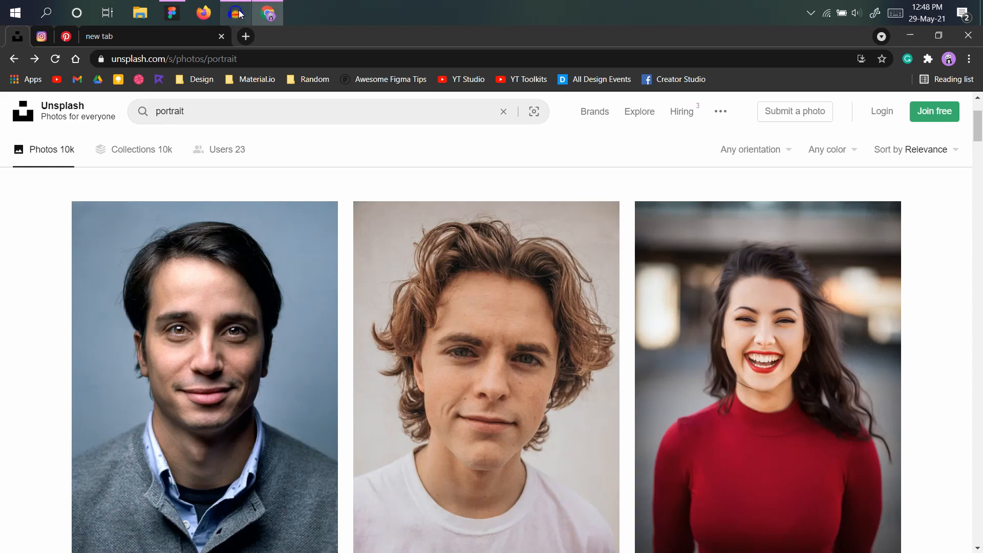
Switch to the Instagram profile page, go up from the illustration posts to the profile header, and highlight the account's username.
click(37, 40)
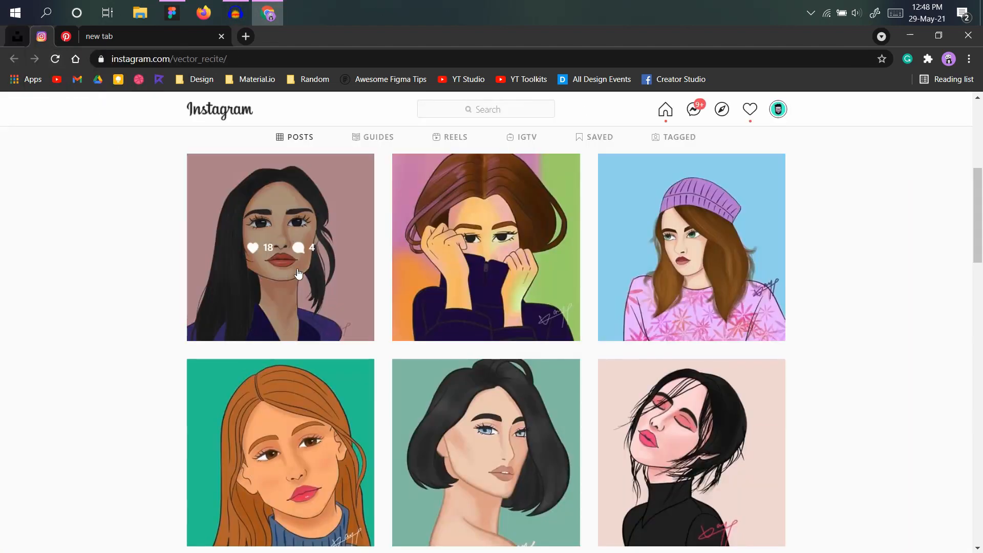
scroll(289, 310, up, 5)
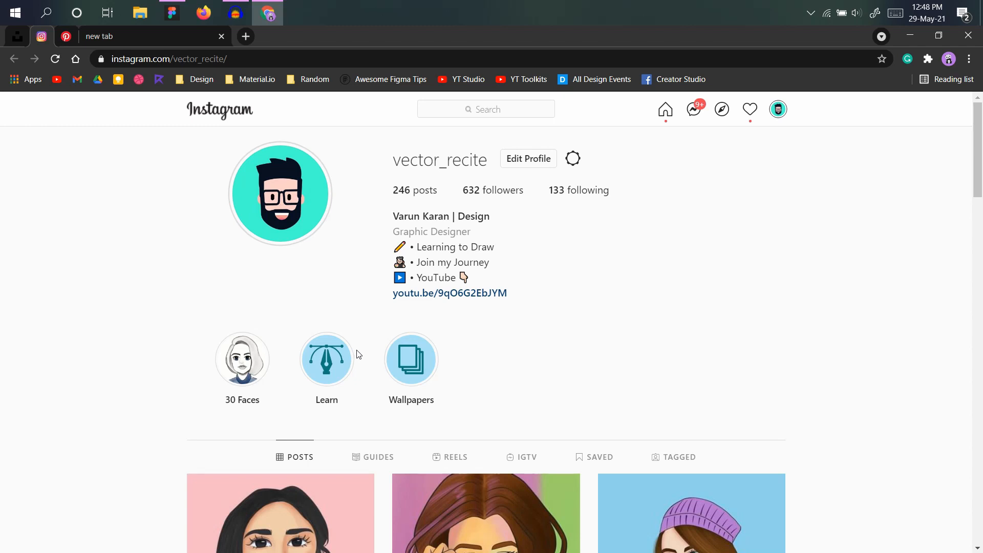
drag(400, 157, 364, 157)
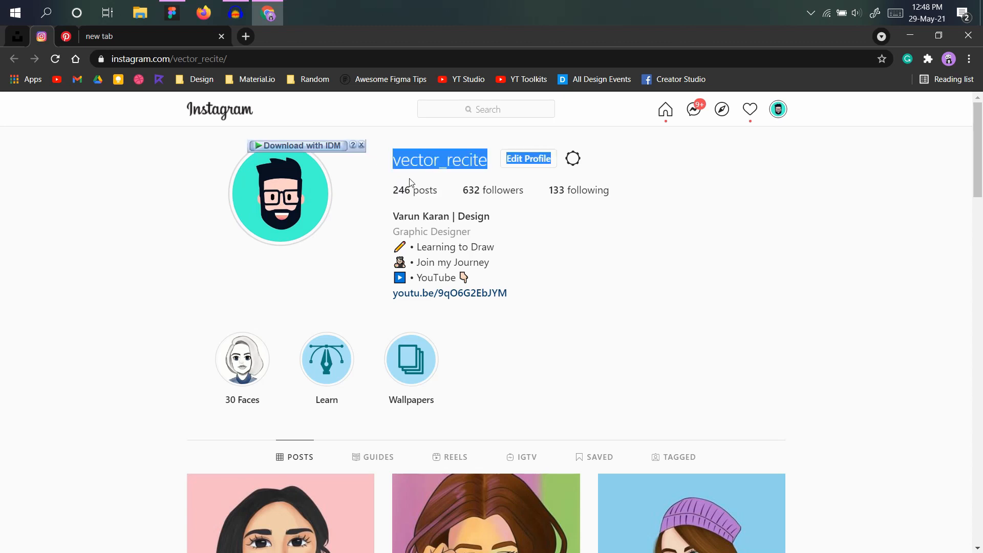
click(496, 204)
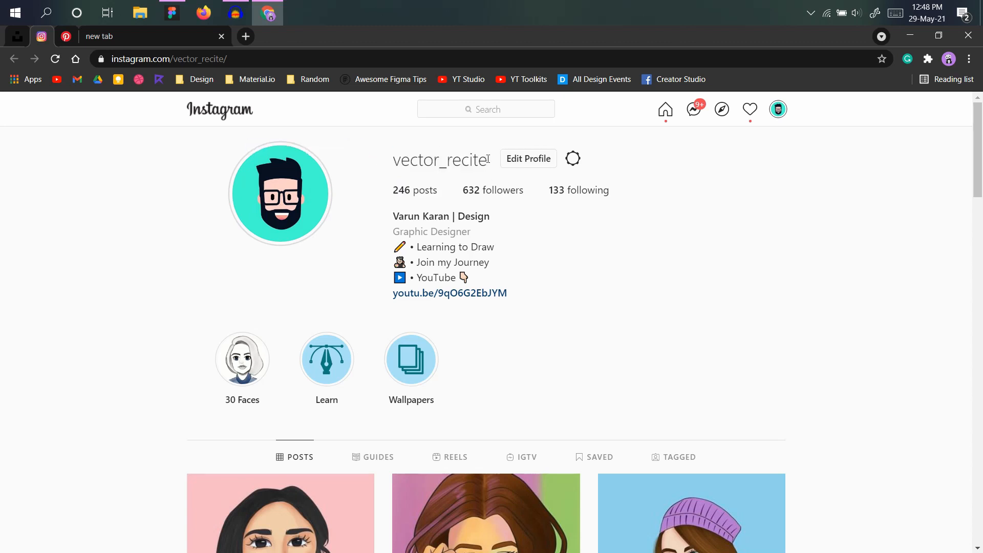
drag(487, 160, 361, 160)
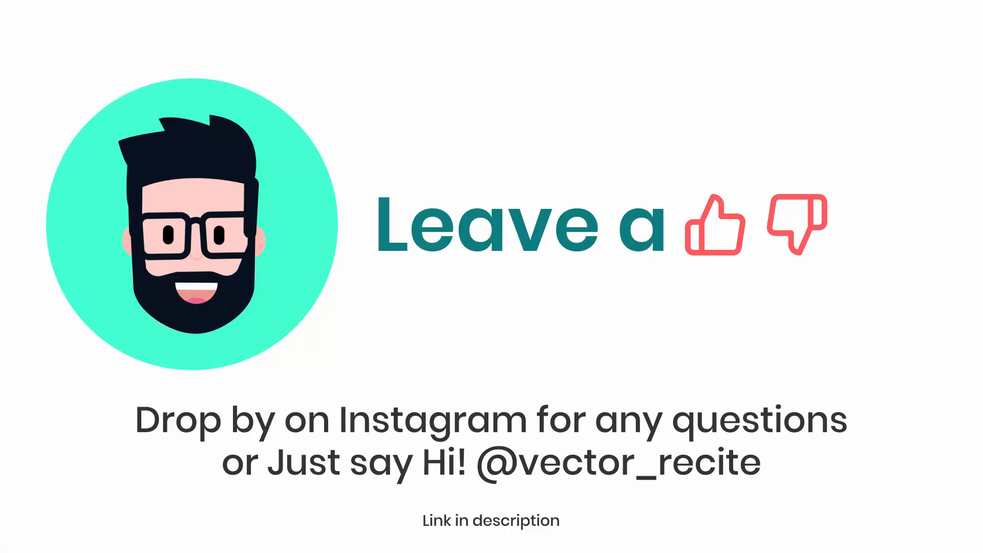